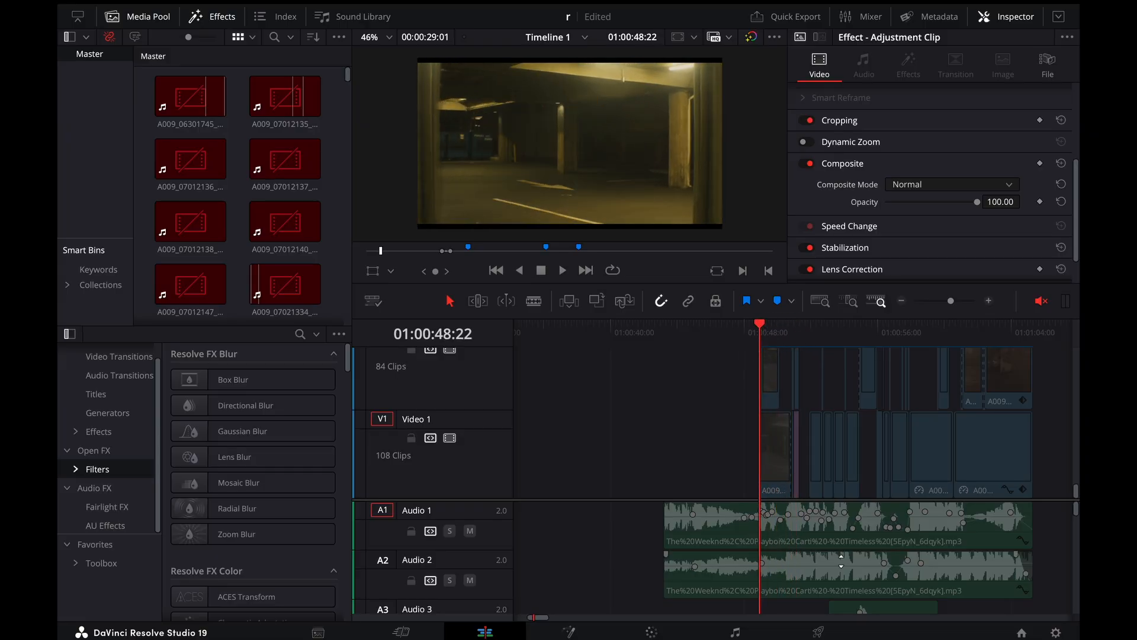
Look over the timeline's stacked video tracks and adjustment clips, from Video 1 up to Video 16, around 01:00:48:22
drag(741, 500, 739, 565)
scroll(847, 518, right, 3)
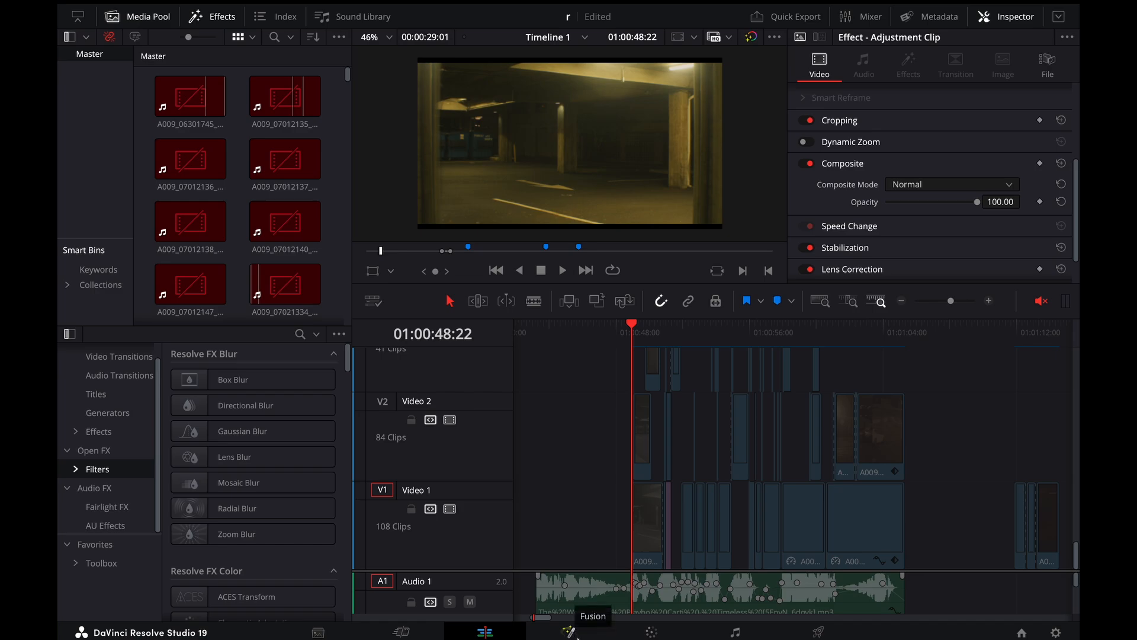
scroll(578, 473, up, 4)
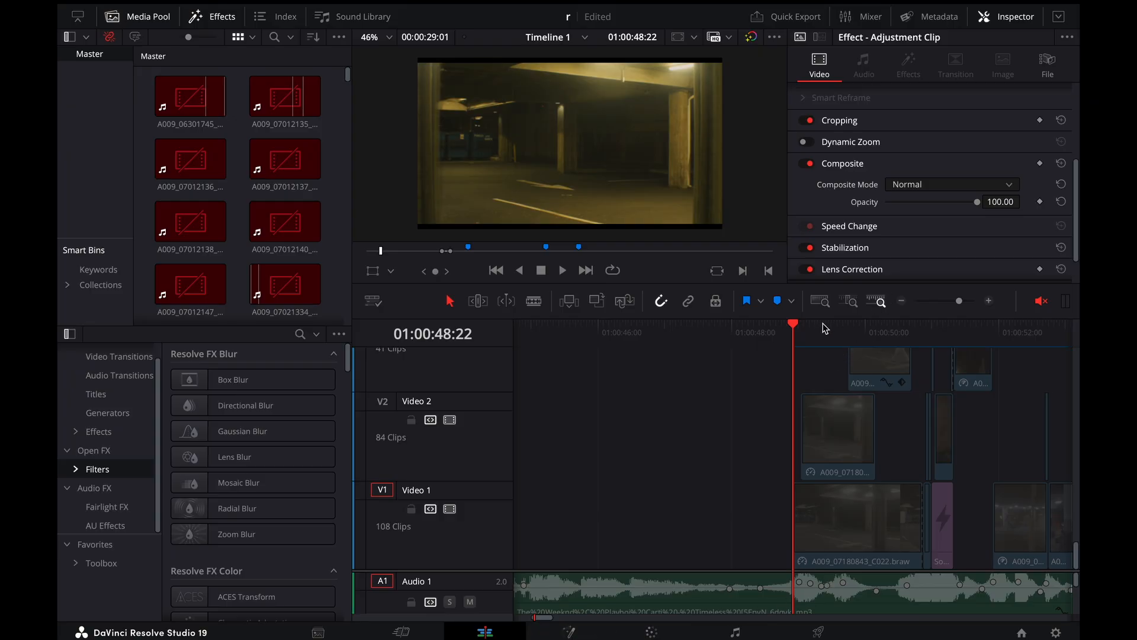
scroll(806, 336, right, 2)
key(super+minus)
key(super+minus)
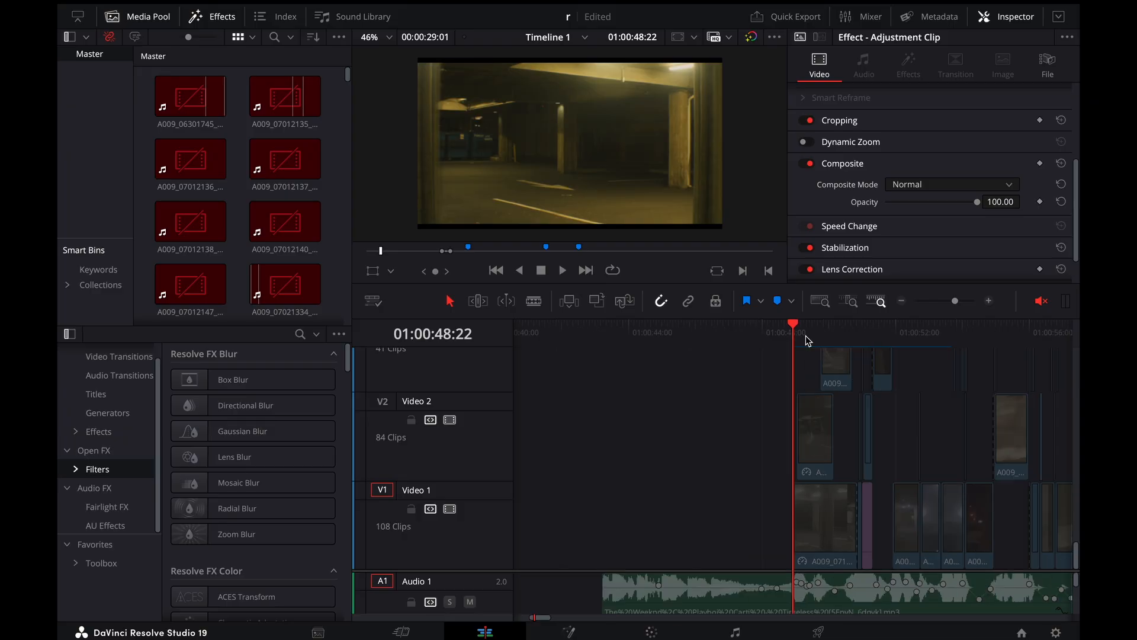
scroll(906, 489, up, 6)
scroll(906, 489, right, 5)
scroll(835, 434, down, 8)
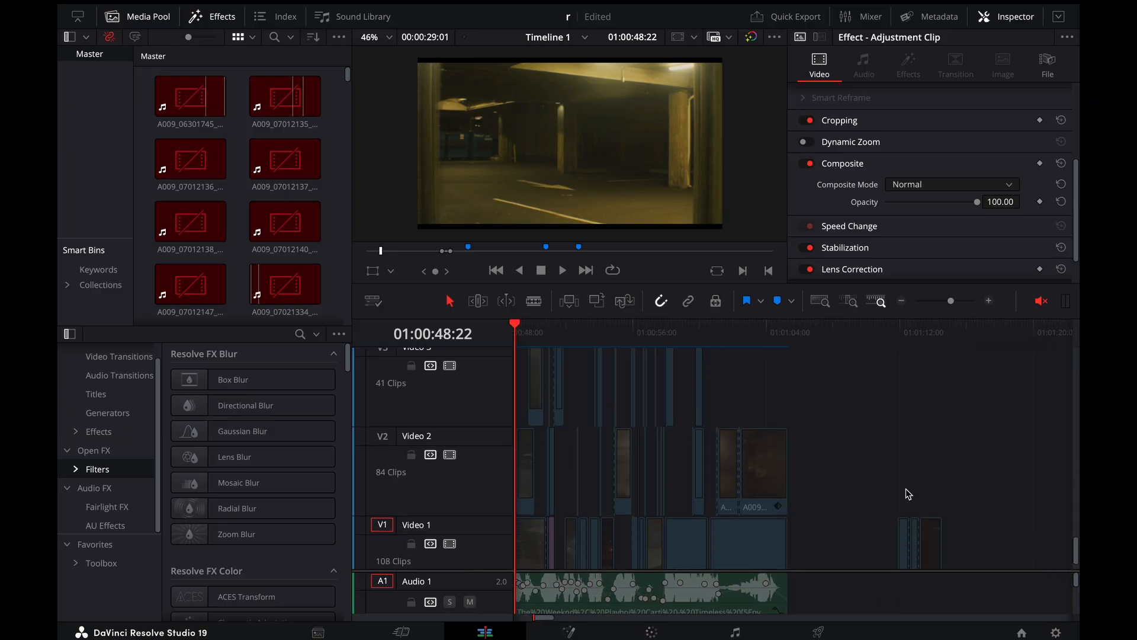
scroll(835, 434, left, 6)
scroll(837, 437, up, 9)
scroll(835, 437, up, 10)
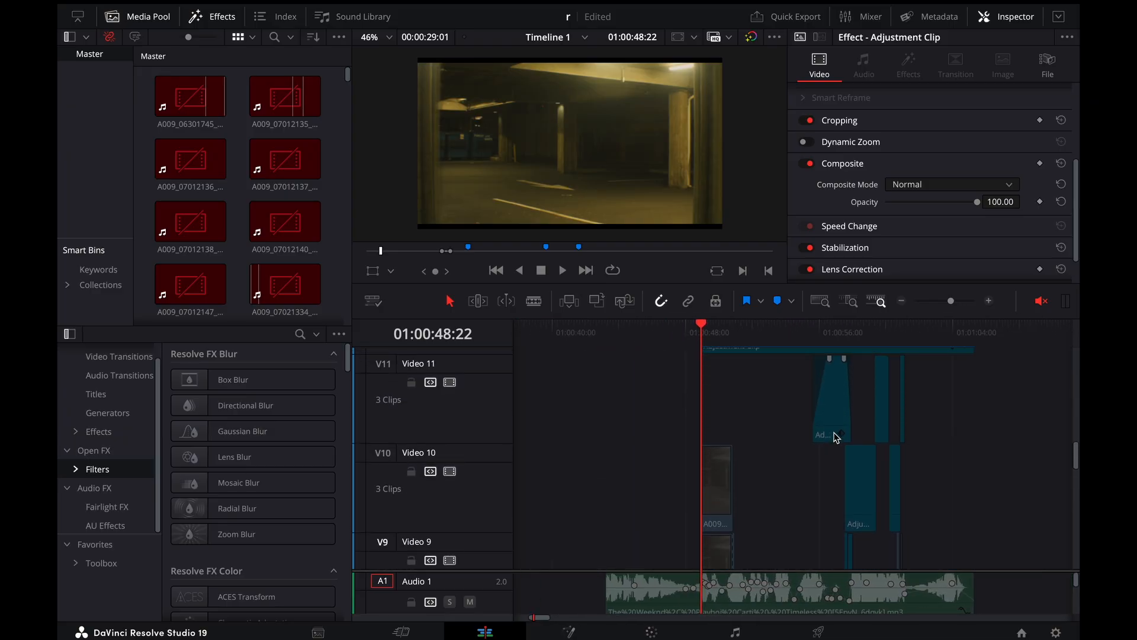
scroll(836, 437, down, 10)
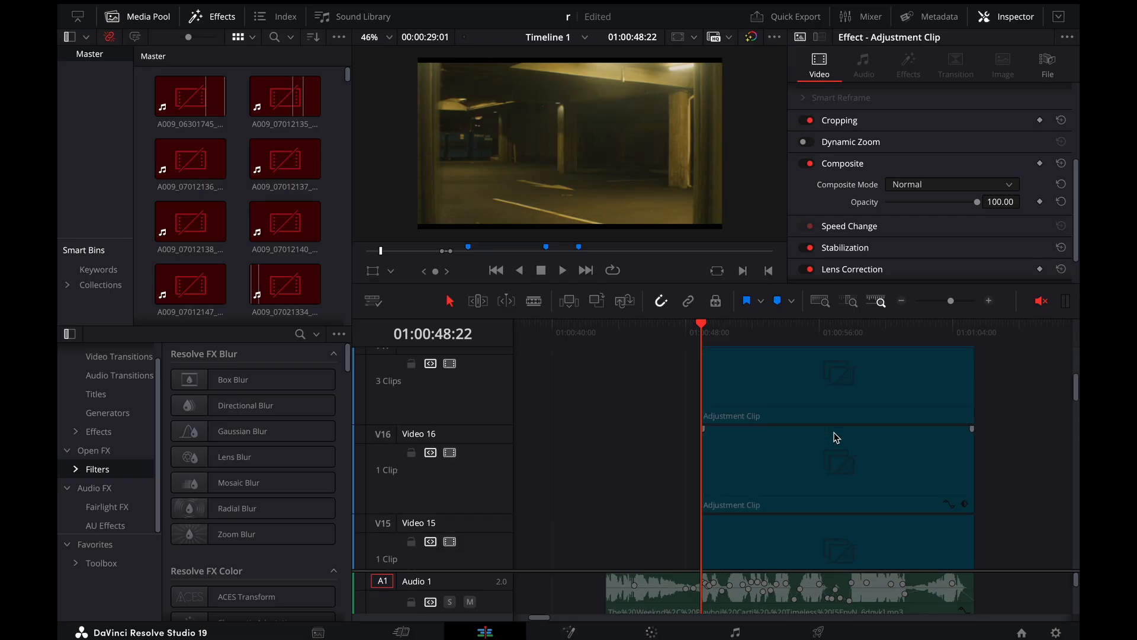
key(super+equal)
key(super+equal)
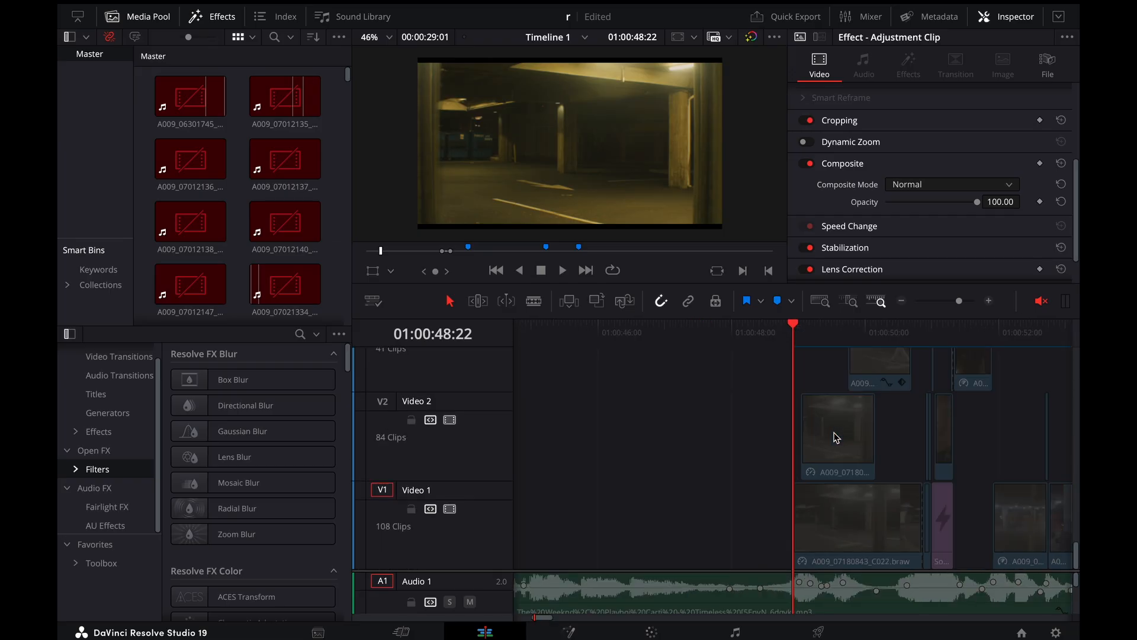
Play the parking garage clone shot from 01:00:48:22 and scrub it back and forth around 01:00:49:07
key(space)
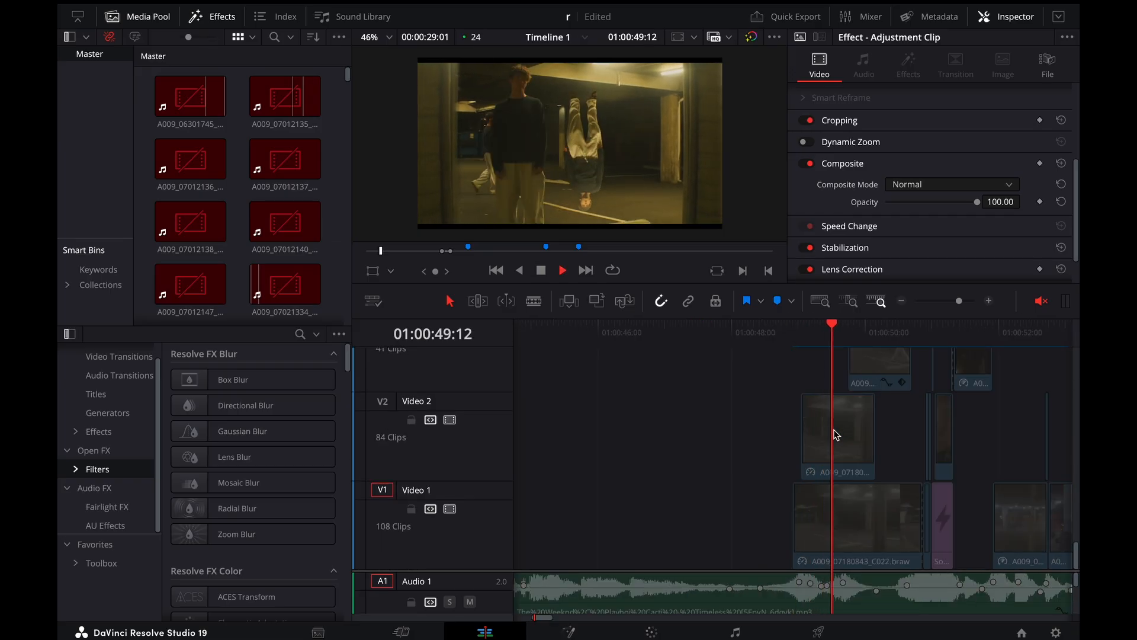
click(795, 332)
drag(797, 336, 822, 379)
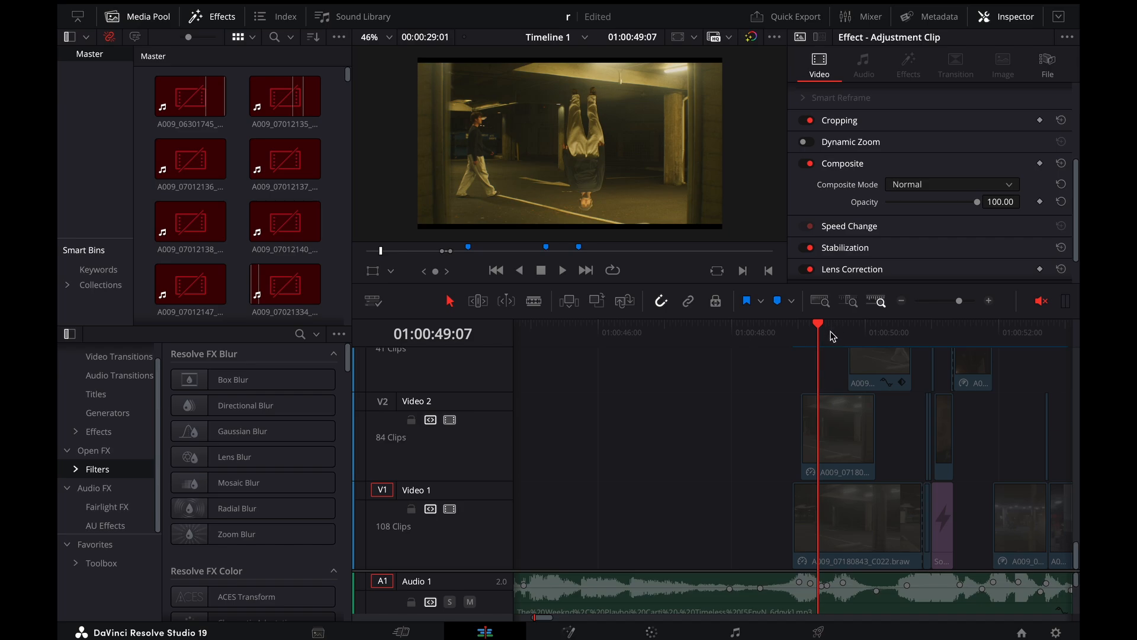
mouse_move(834, 336)
mouse_down()
mouse_move(792, 332)
mouse_move(878, 335)
mouse_move(799, 352)
mouse_move(818, 349)
mouse_up()
Open clip 165 on the Color page and examine the curve window mask around the walking man
click(659, 632)
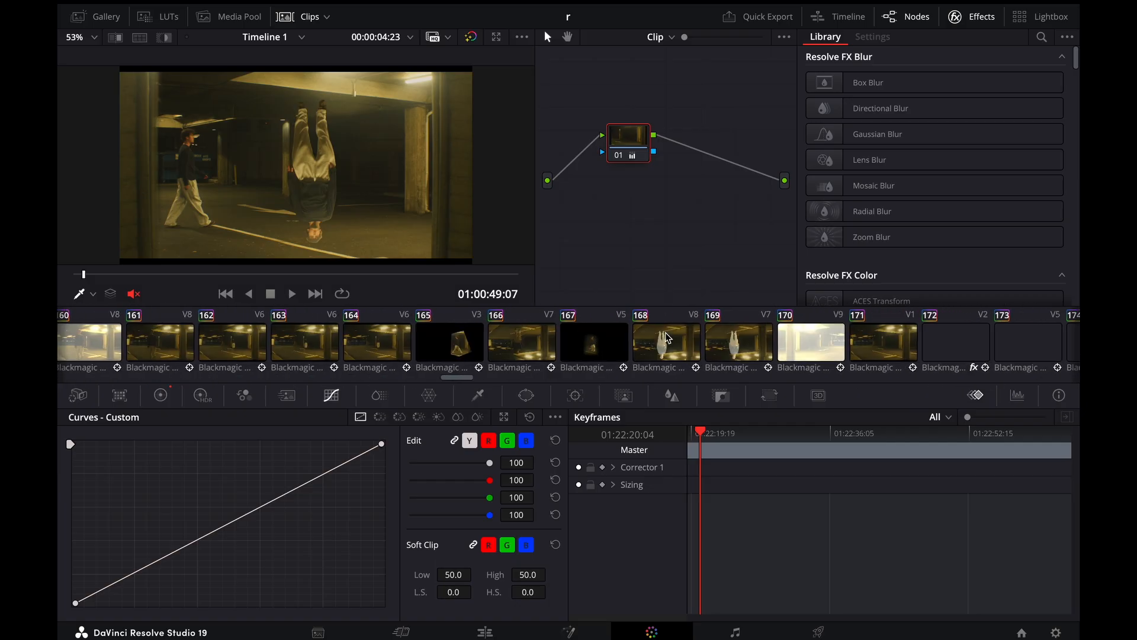
scroll(667, 339, right, 2)
scroll(667, 338, left, 3)
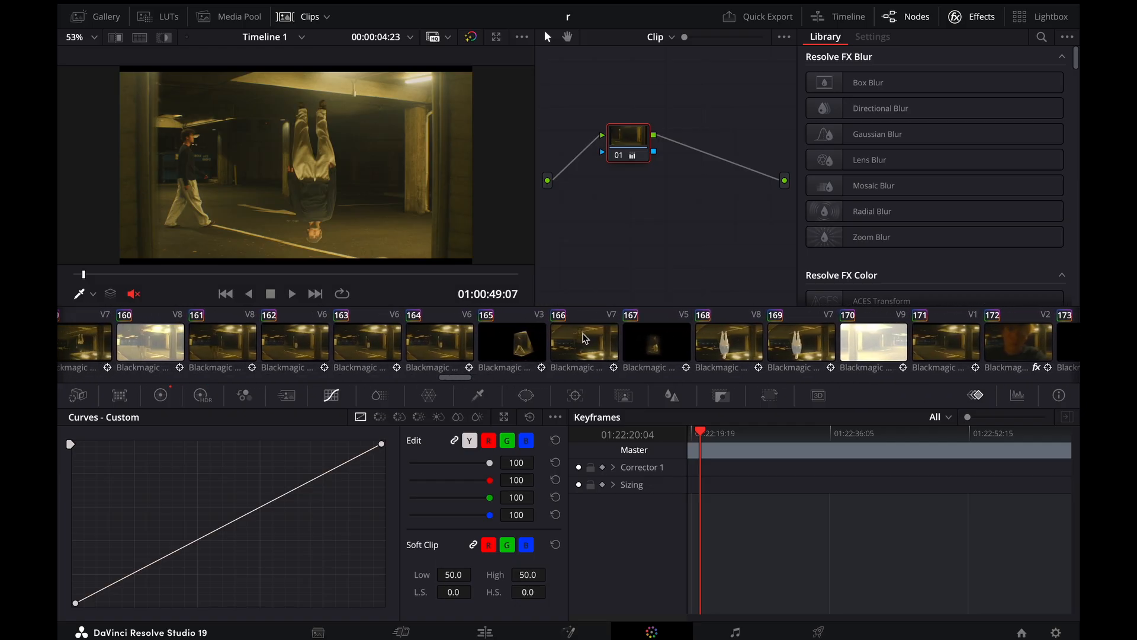
click(523, 346)
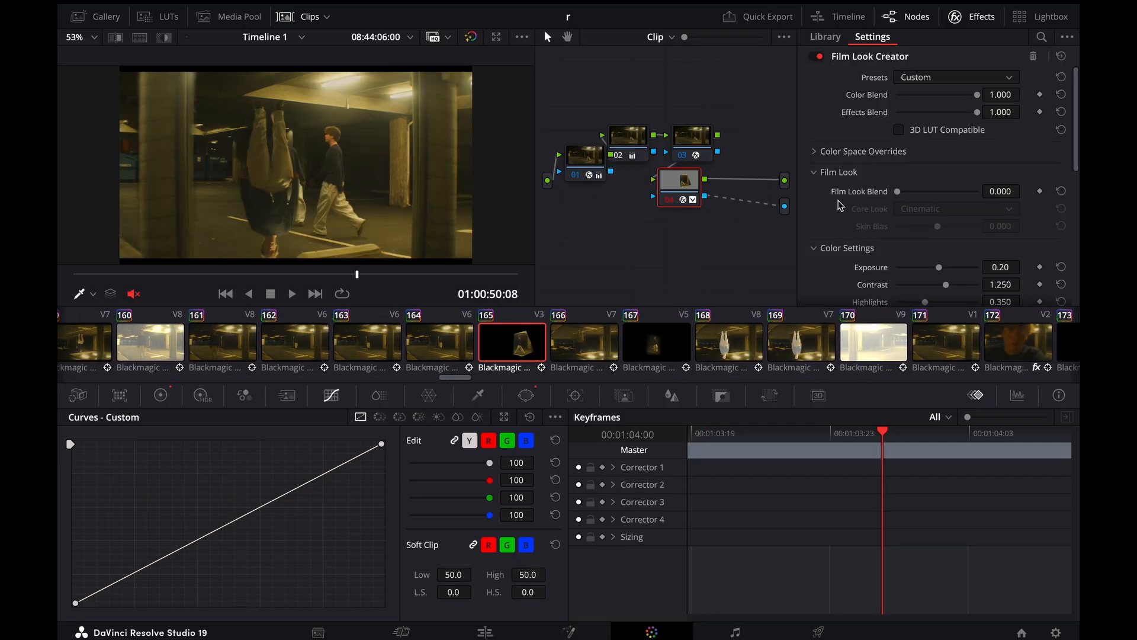
click(525, 397)
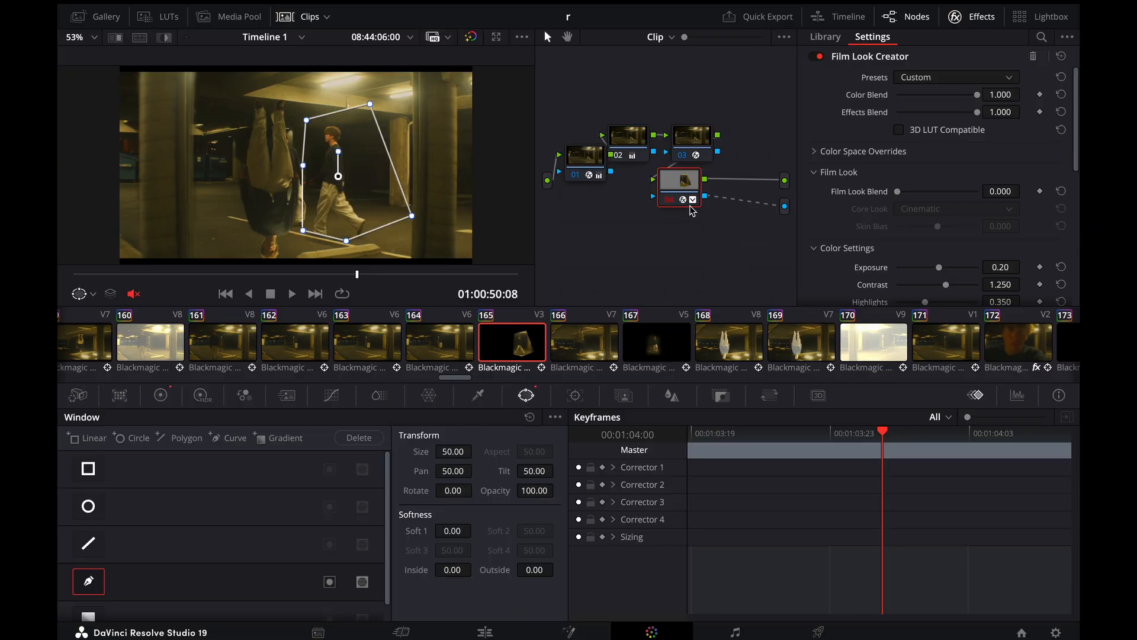
drag(683, 190, 677, 200)
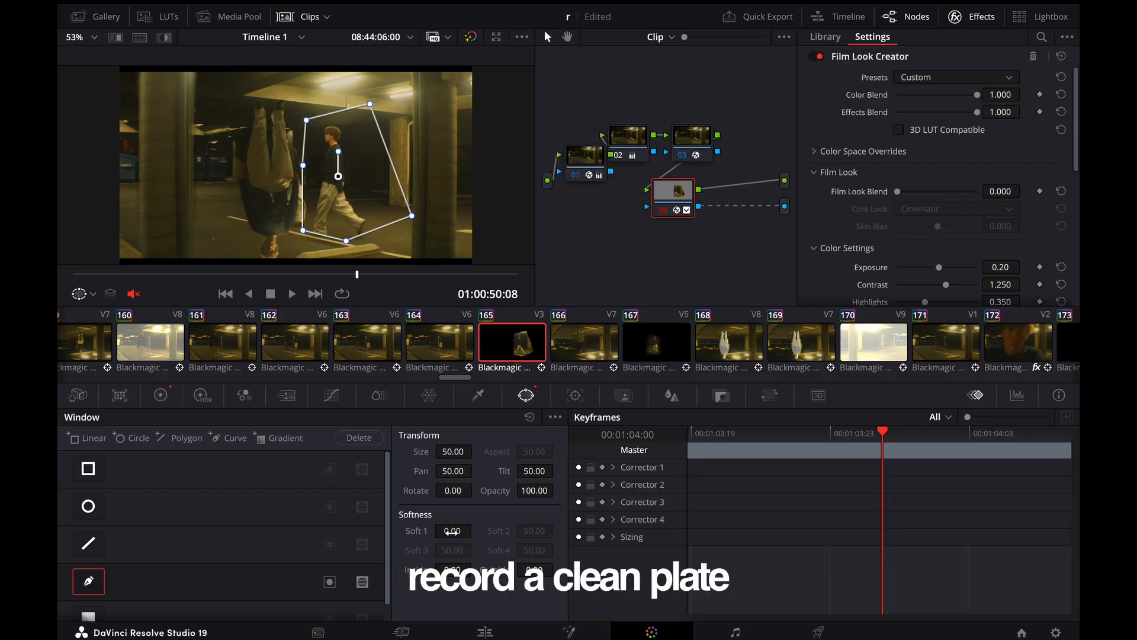
drag(449, 531, 450, 531)
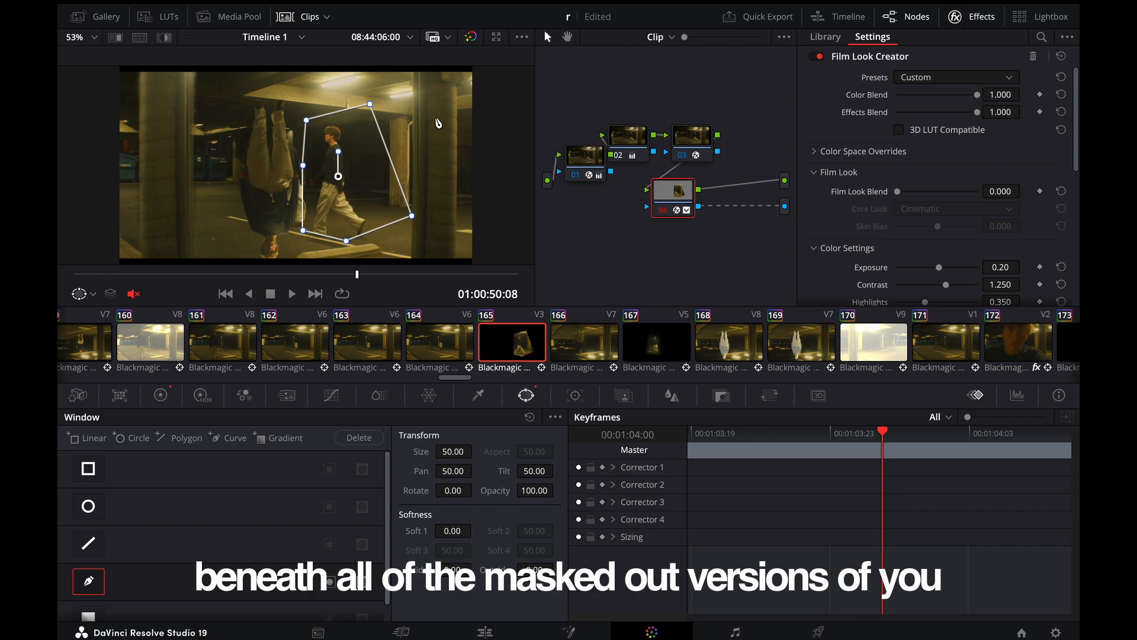
Return to the Edit page, park the playhead at 01:00:49:07 and show the retime controls of the Video 2 clip
click(484, 632)
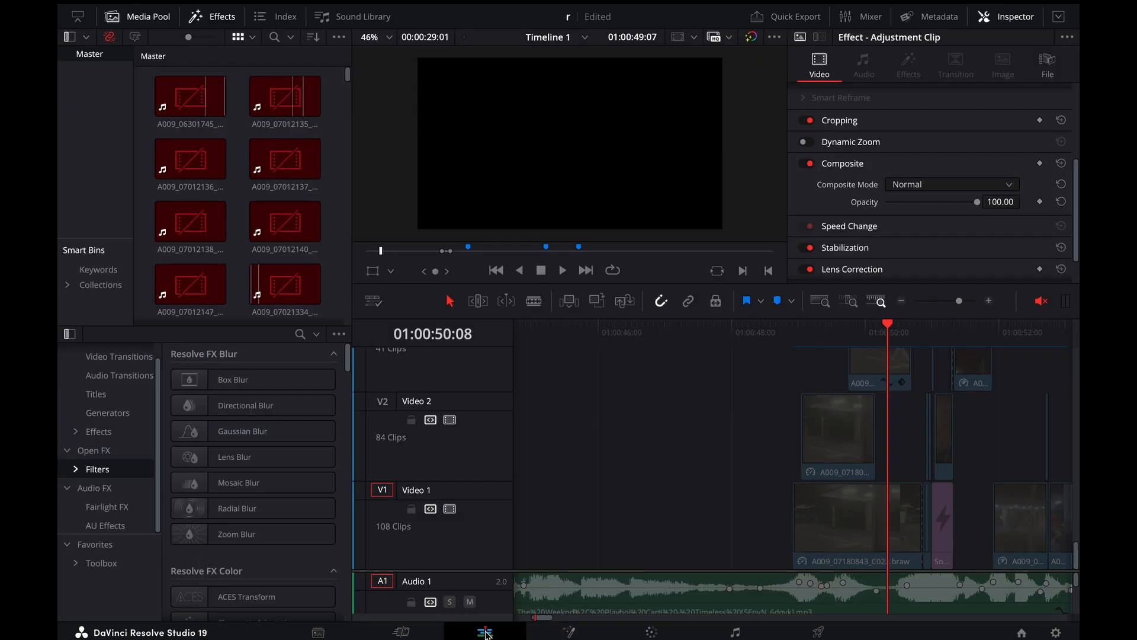
mouse_move(831, 341)
mouse_down()
mouse_move(805, 337)
mouse_move(821, 337)
mouse_up()
click(844, 459)
key(ctrl+r)
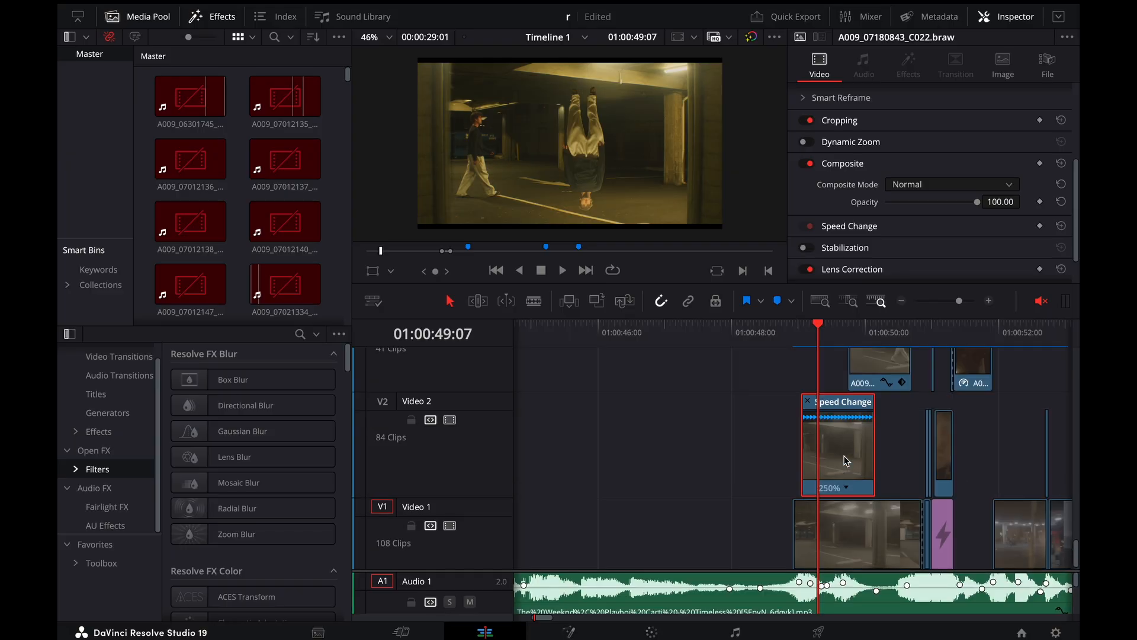
scroll(846, 460, up, 3)
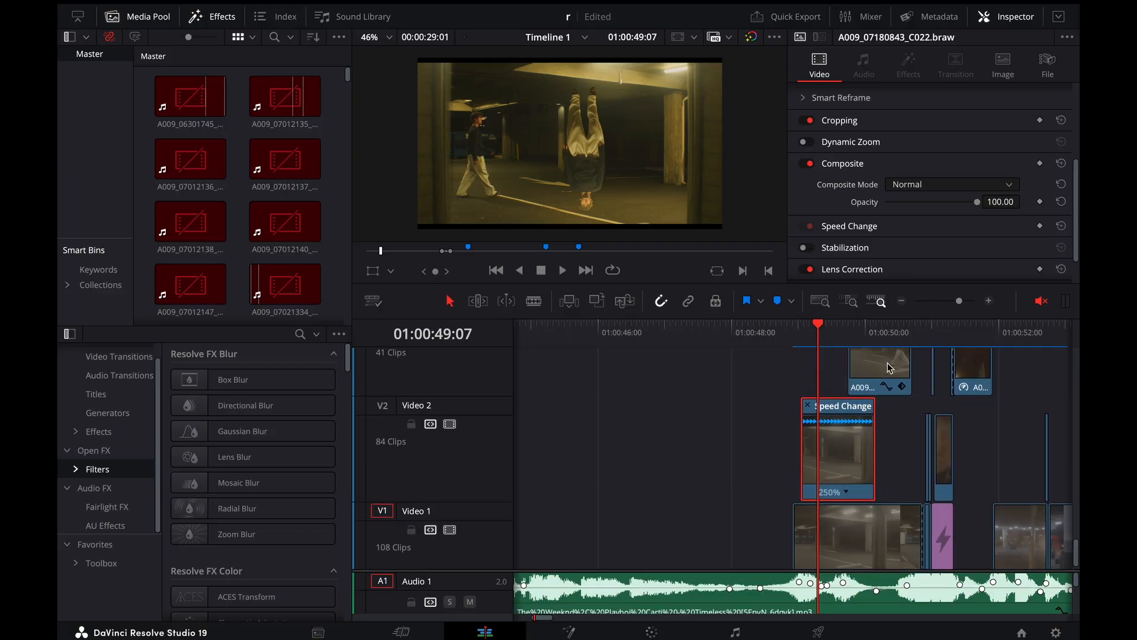
Close the Video 2 clip's retime controls, show those of the clip above on Video 3, and preview it at 01:00:49:20
click(808, 433)
click(877, 378)
key(ctrl+r)
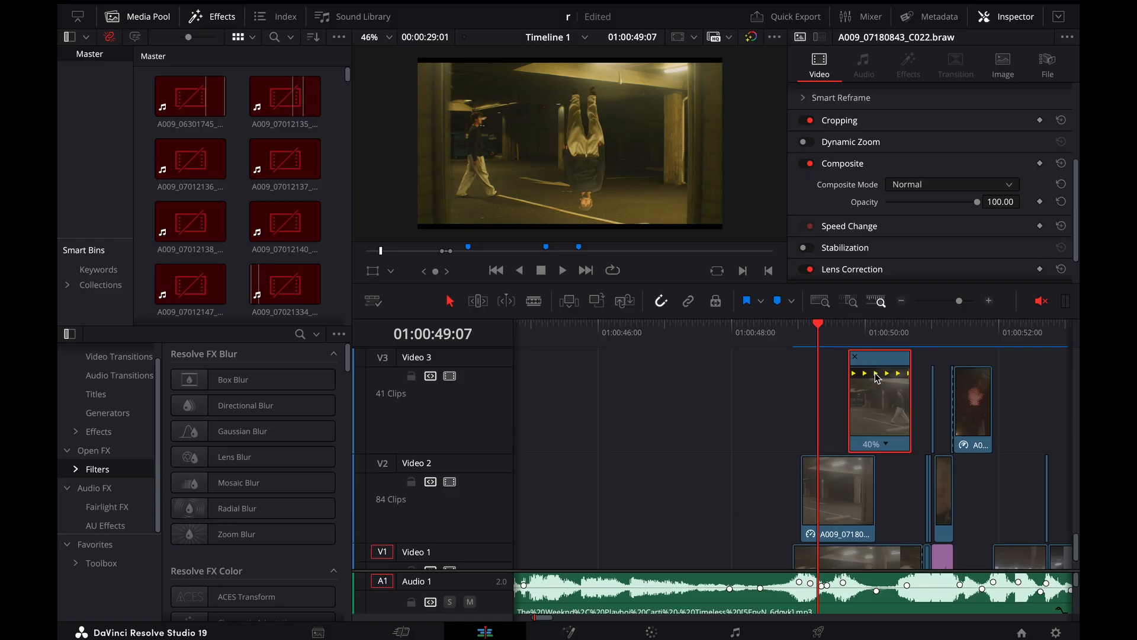
scroll(877, 379, right, 2)
scroll(876, 378, right, 2)
key(ctrl+equal)
scroll(876, 378, right, 1)
mouse_move(778, 338)
mouse_down()
mouse_move(841, 344)
mouse_move(767, 343)
mouse_up()
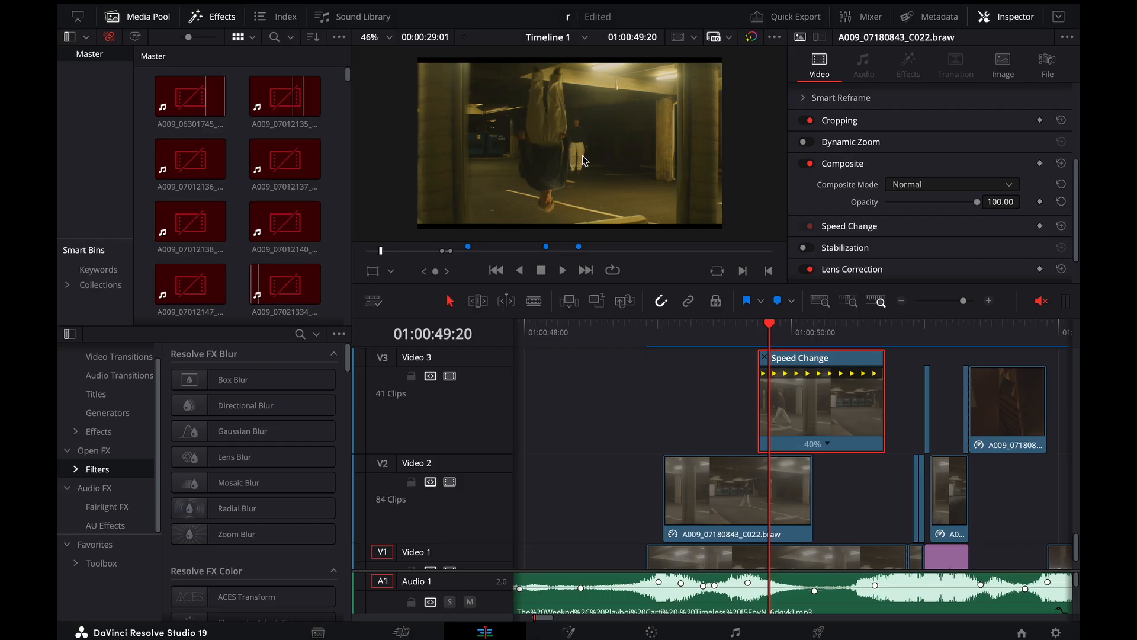
Show the retime controls of the Video 5 clip and scrub through it from 01:00:50:11 to 01:00:50:15
scroll(835, 391, right, 3)
scroll(770, 367, up, 3)
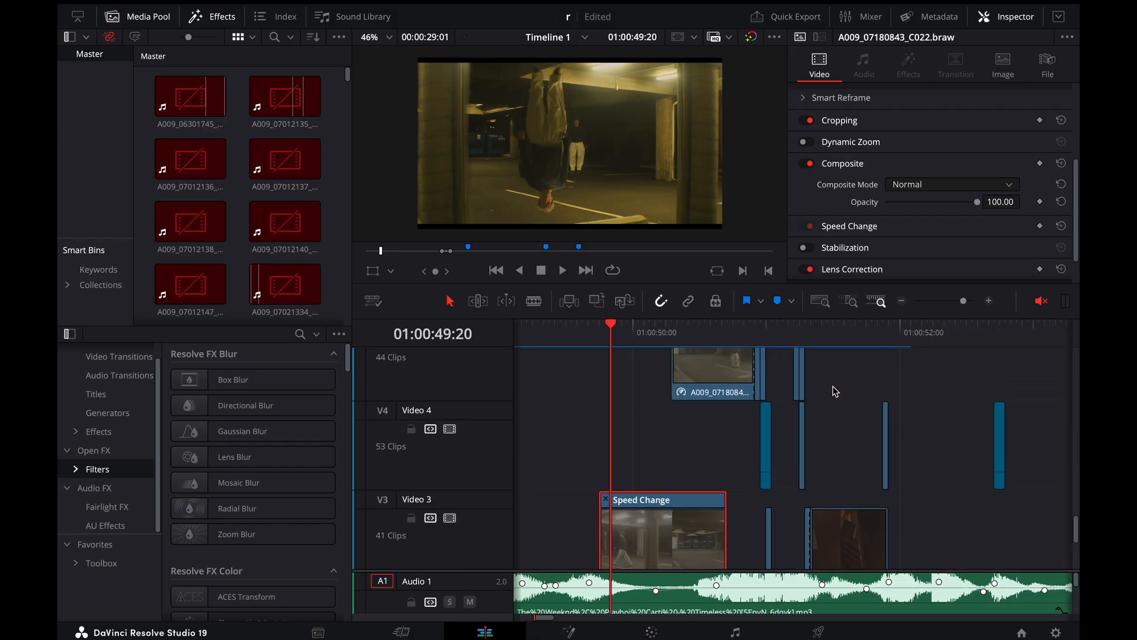
click(693, 331)
click(705, 401)
scroll(705, 400, up, 3)
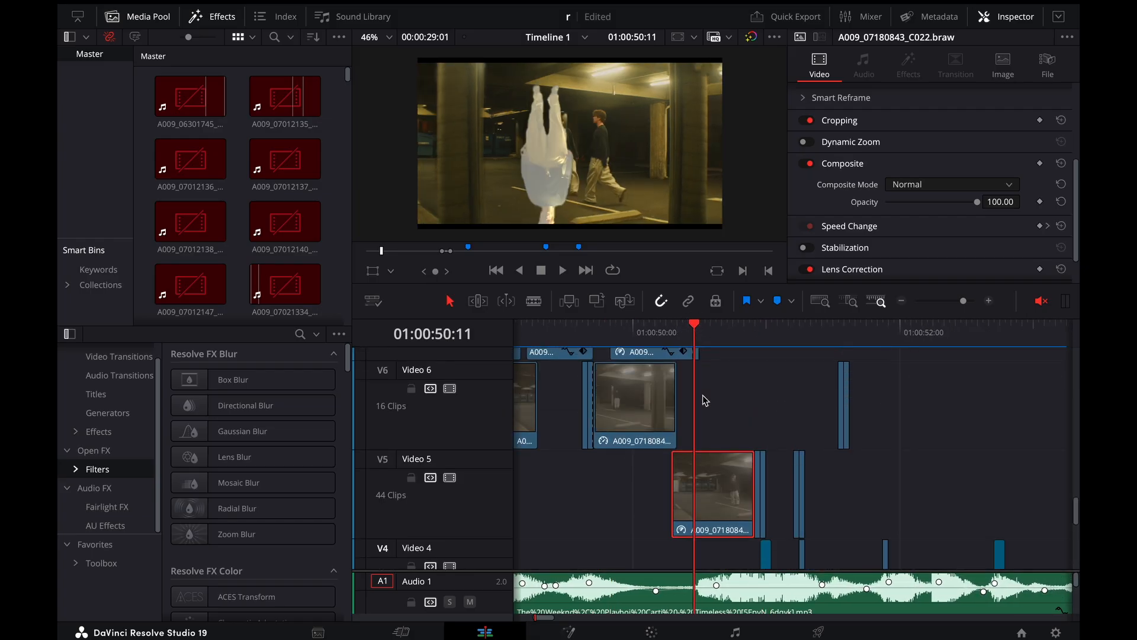
key(ctrl+r)
key(ctrl+equal)
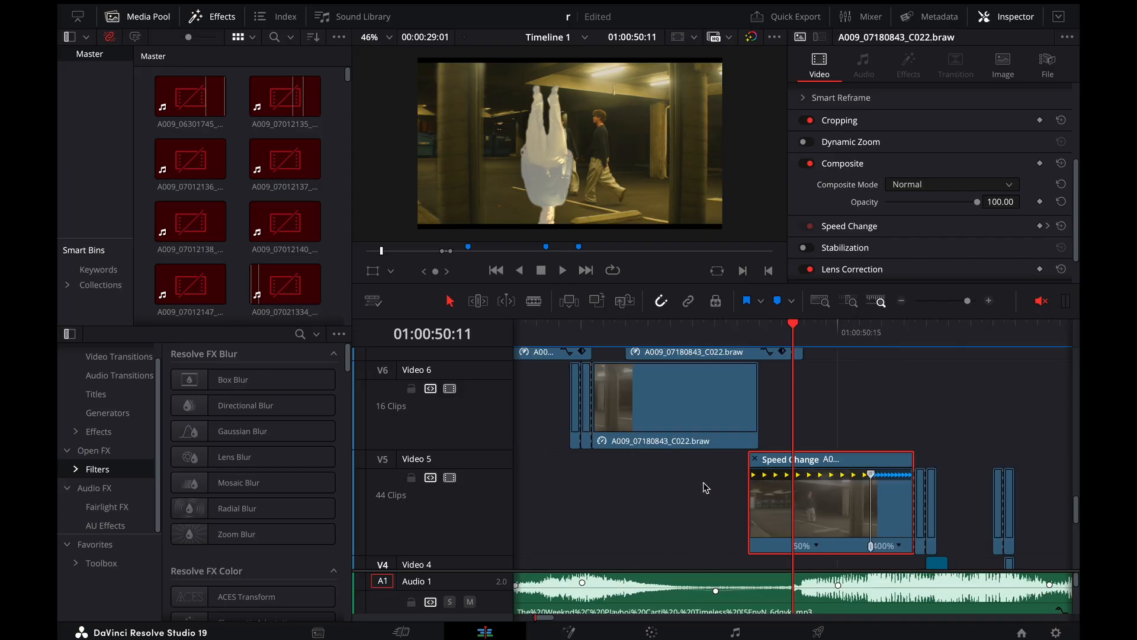
scroll(706, 488, right, 1)
scroll(706, 488, down, 3)
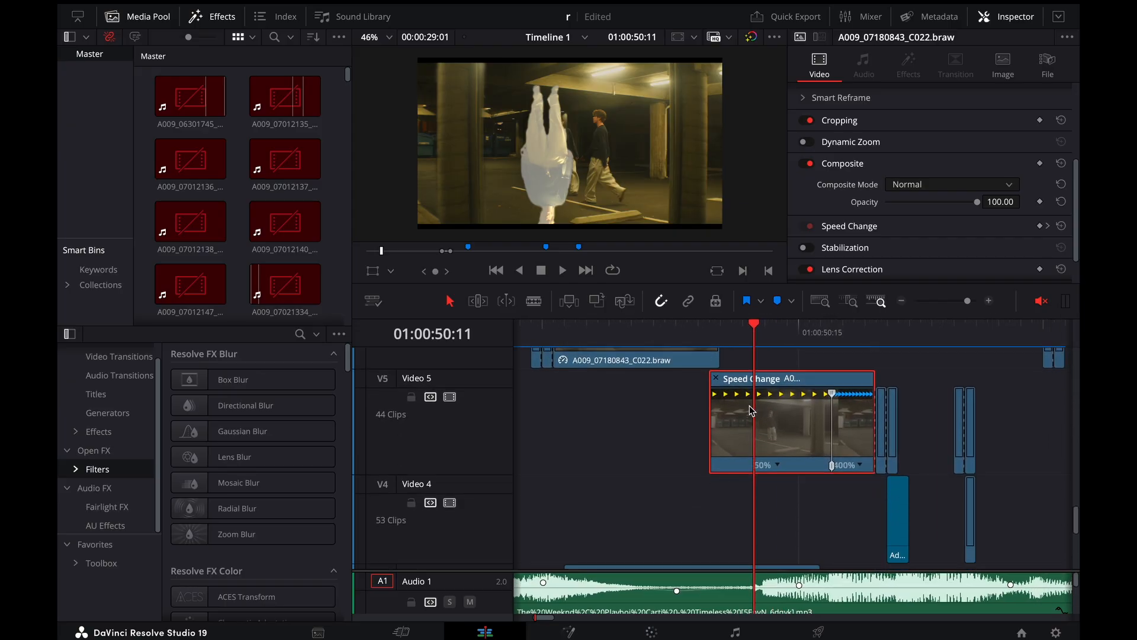
drag(756, 332, 800, 331)
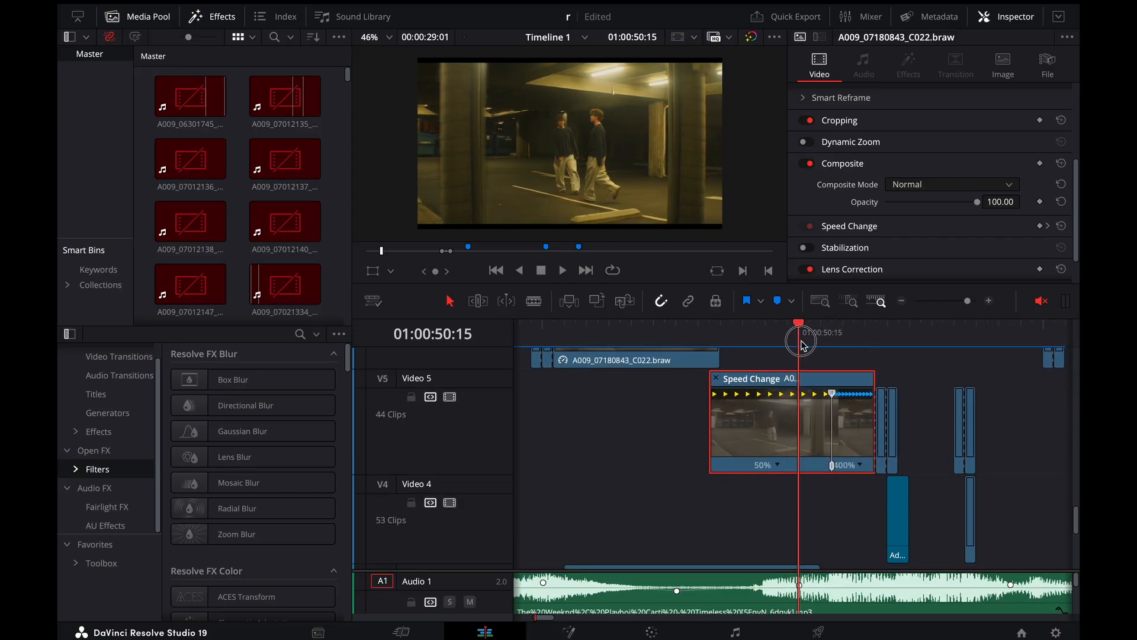
right_click(776, 420)
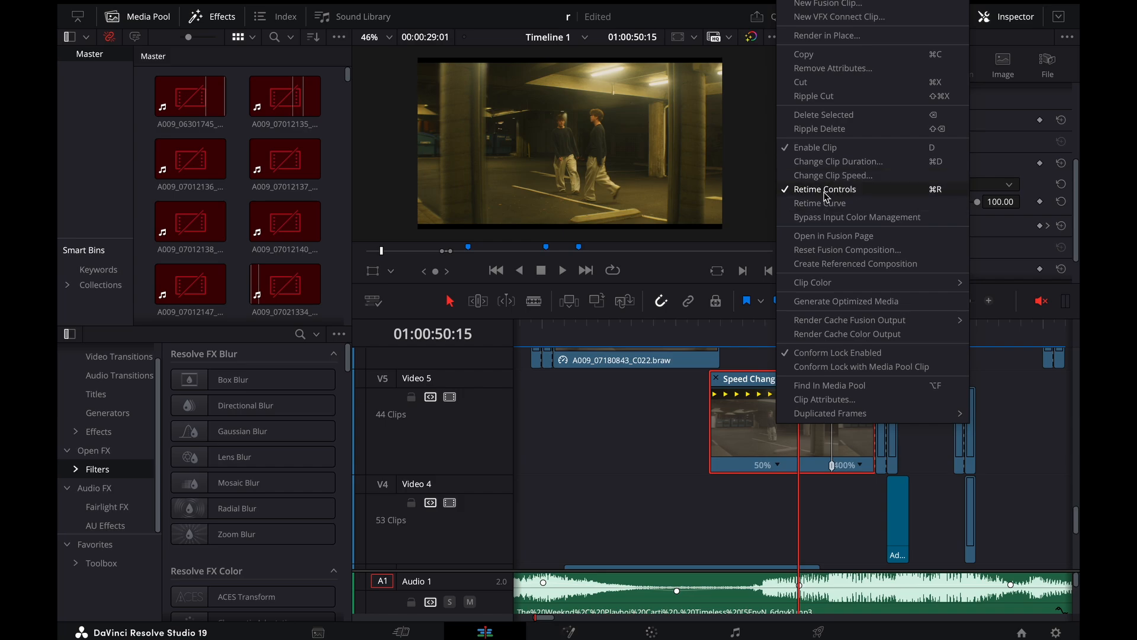
key(Escape)
click(778, 465)
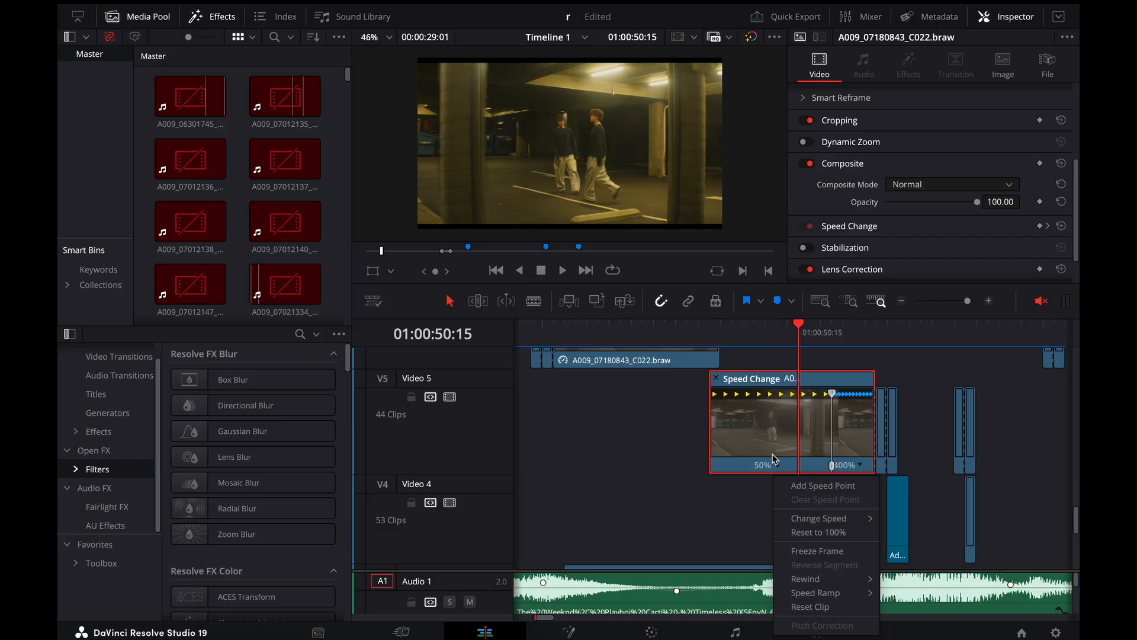
click(762, 436)
Display the retime curve for the selected Video 5 clip
right_click(782, 420)
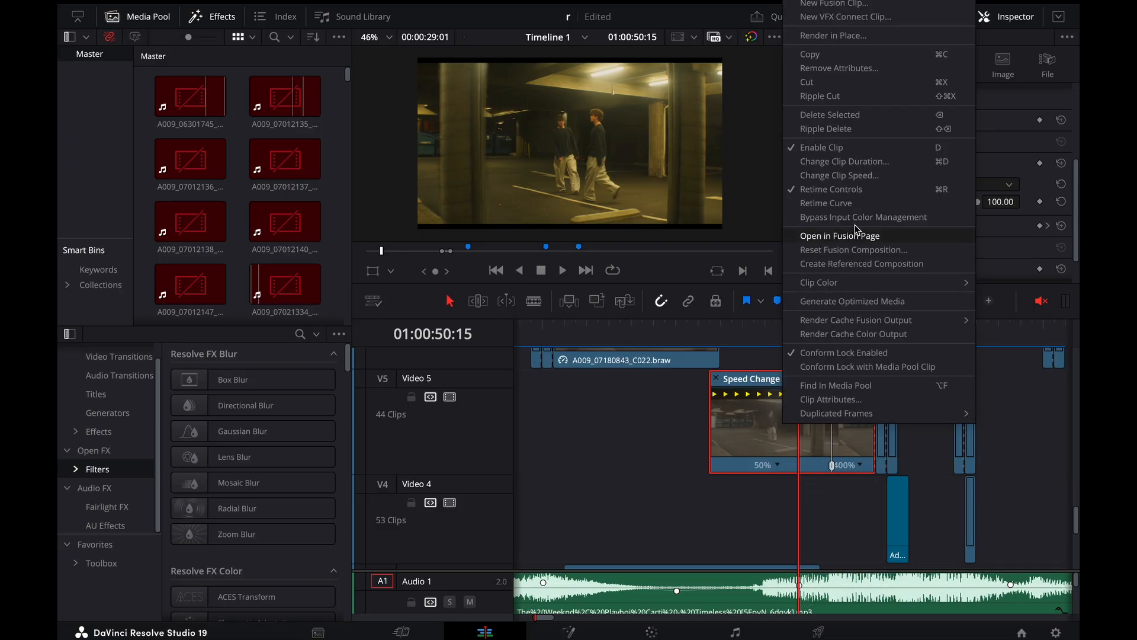
click(827, 203)
scroll(807, 417, up, 3)
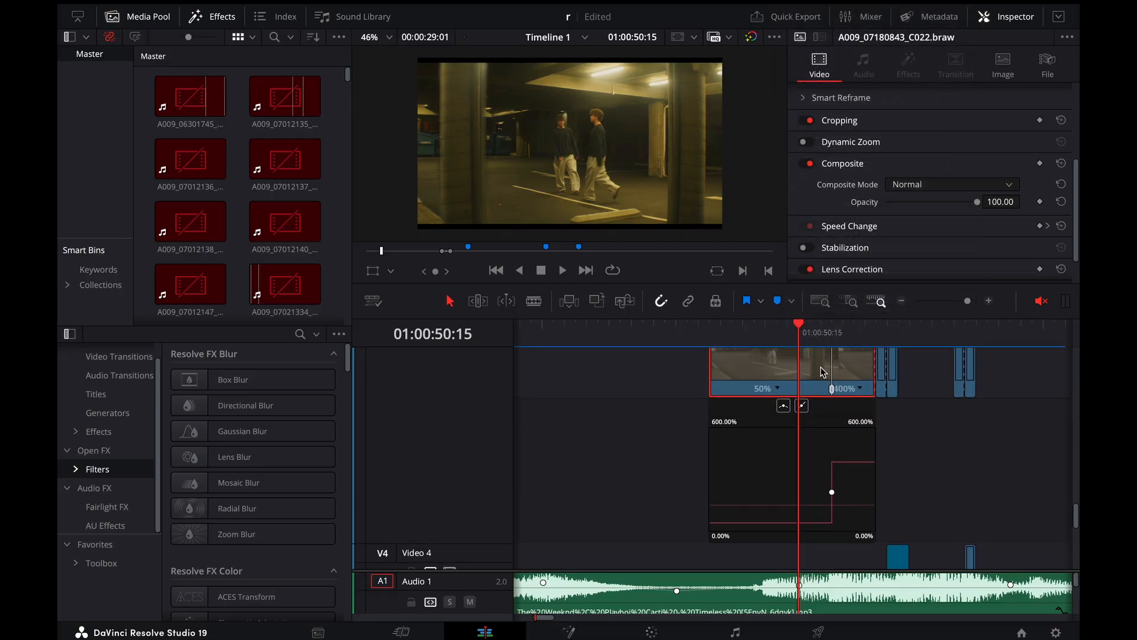
Select the speed keyframe on the Video 5 clip's retime curve and step the playhead back to 01:00:50:10
mouse_move(810, 331)
mouse_down()
mouse_move(855, 331)
mouse_move(788, 332)
mouse_up()
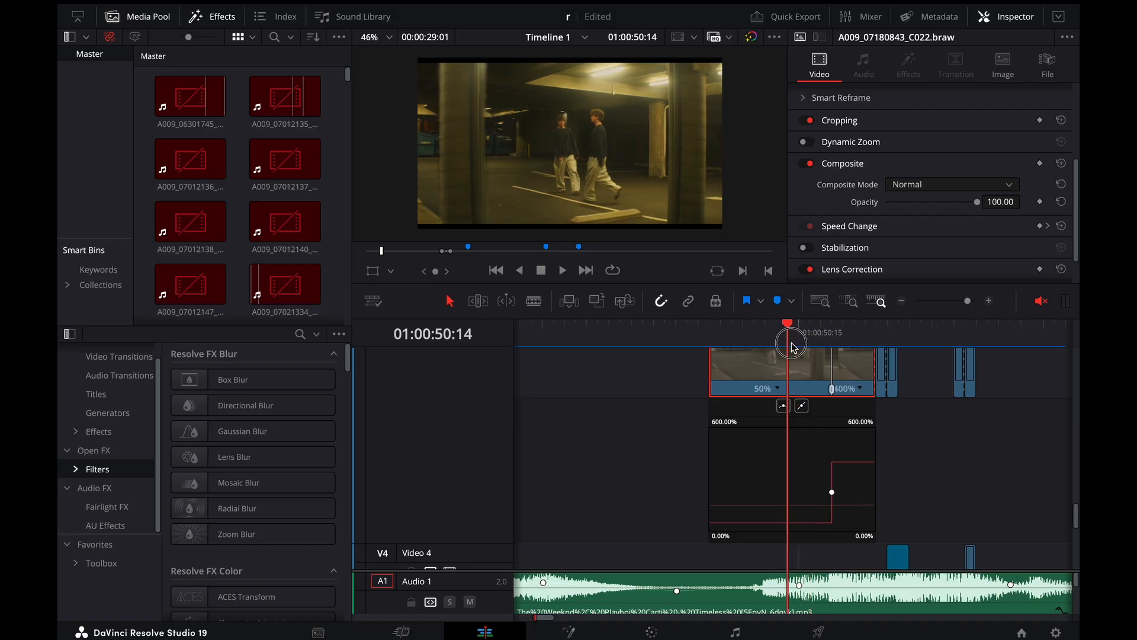
click(833, 492)
key(Left)
key(Left)
key(Left)
key(Left)
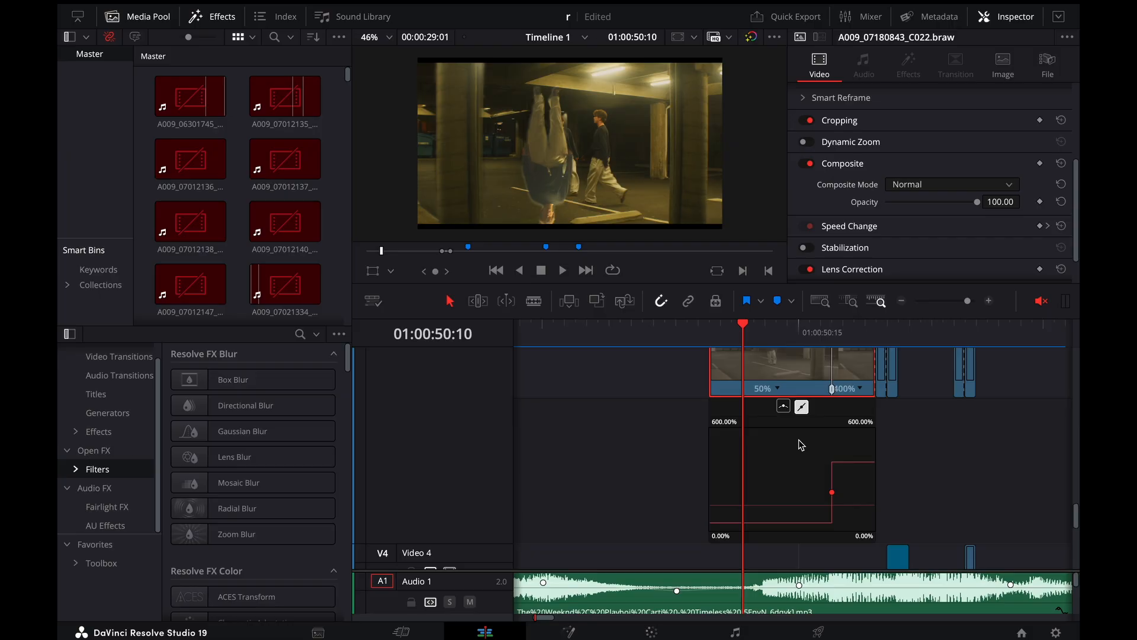
Hide the retime curve of the Video 5 clip
scroll(801, 445, up, 2)
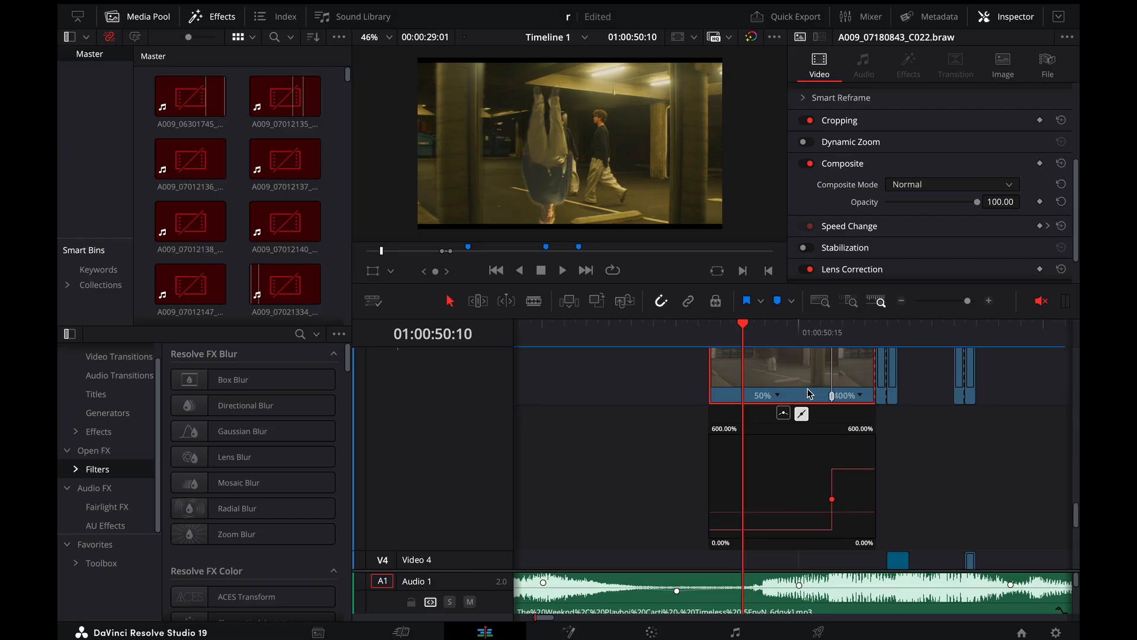
right_click(803, 402)
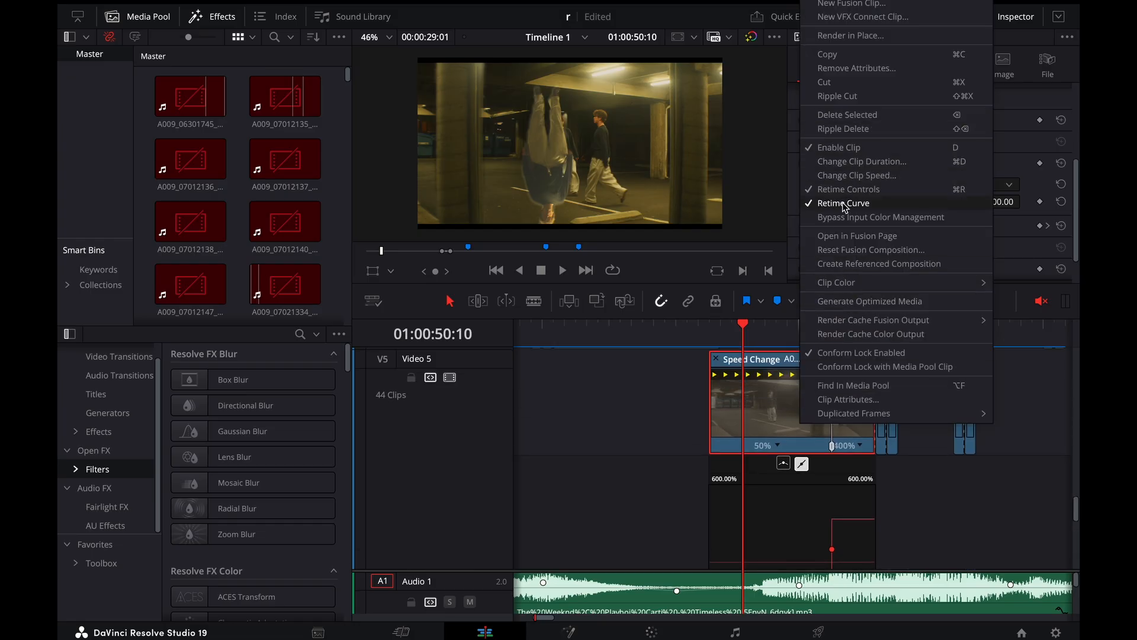
click(666, 394)
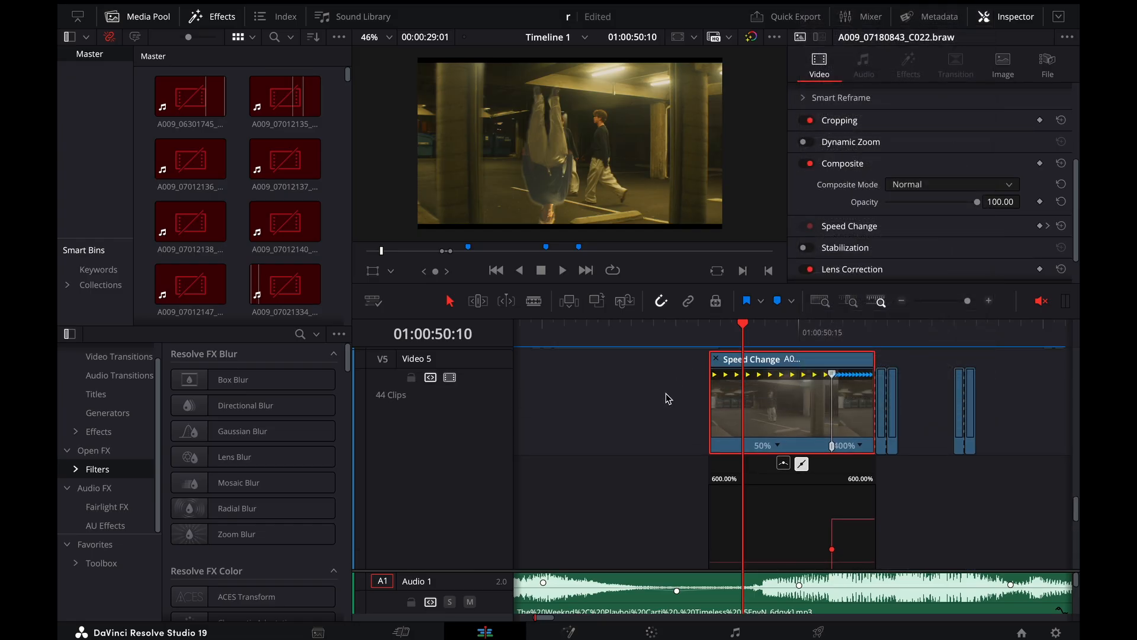
right_click(777, 404)
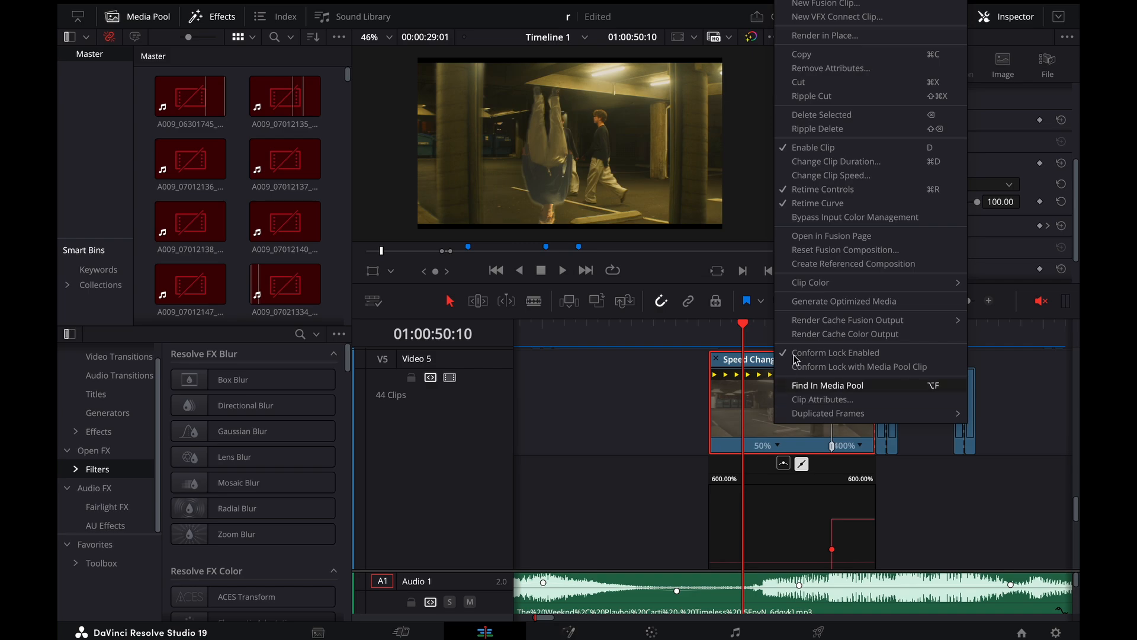
click(835, 203)
Scrub the timeline back to 01:00:49:11 to preview the earlier part of the clone shot
scroll(702, 413, down, 2)
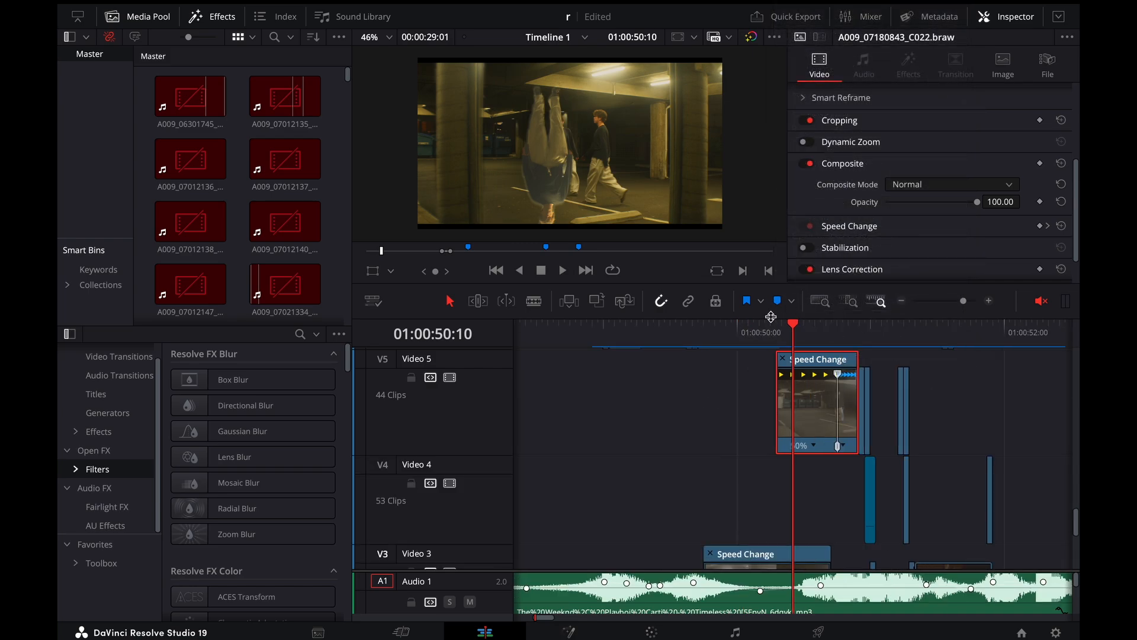
click(753, 338)
drag(753, 339, 666, 342)
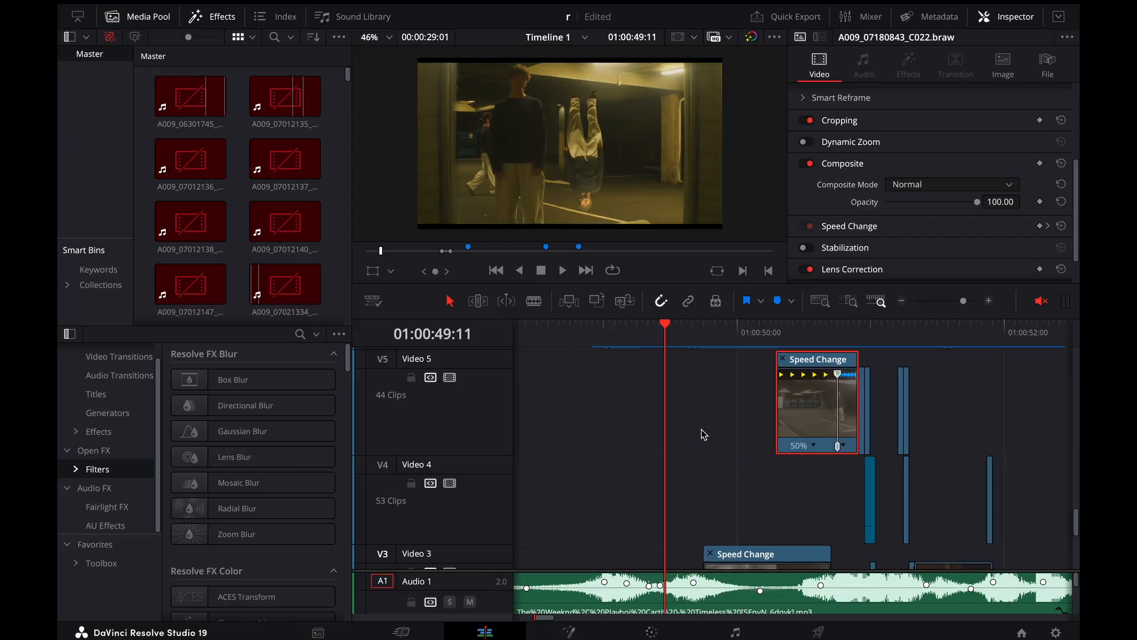
scroll(701, 428, down, 2)
scroll(866, 148, up, 3)
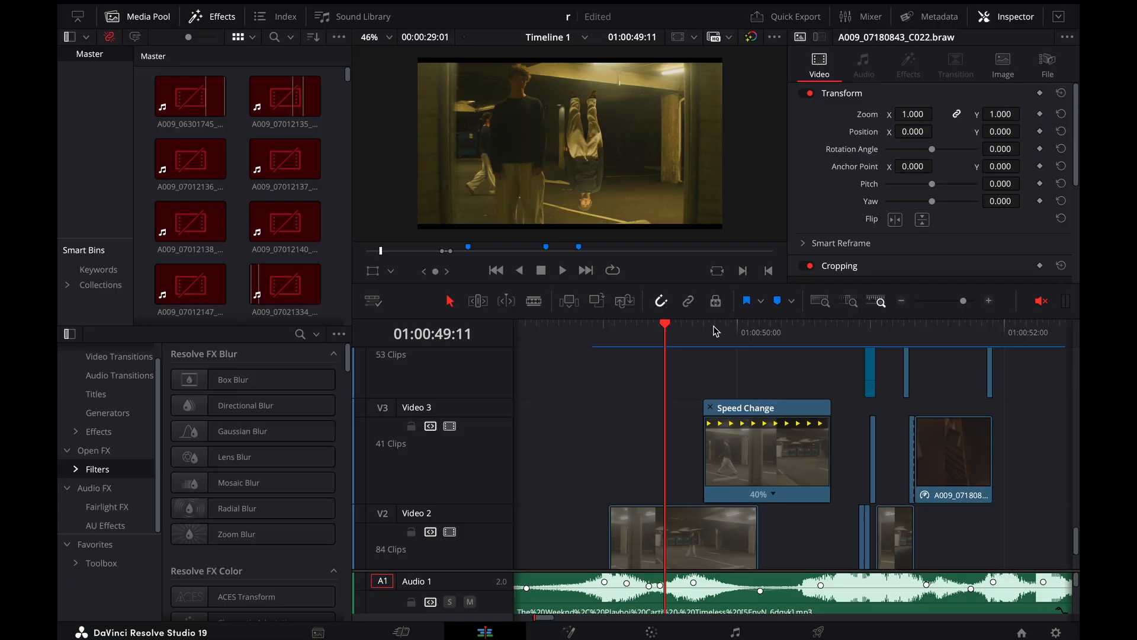
Move the playhead to 01:00:49:07 and step through the neighbouring frames to examine the walking clone
drag(716, 331, 644, 368)
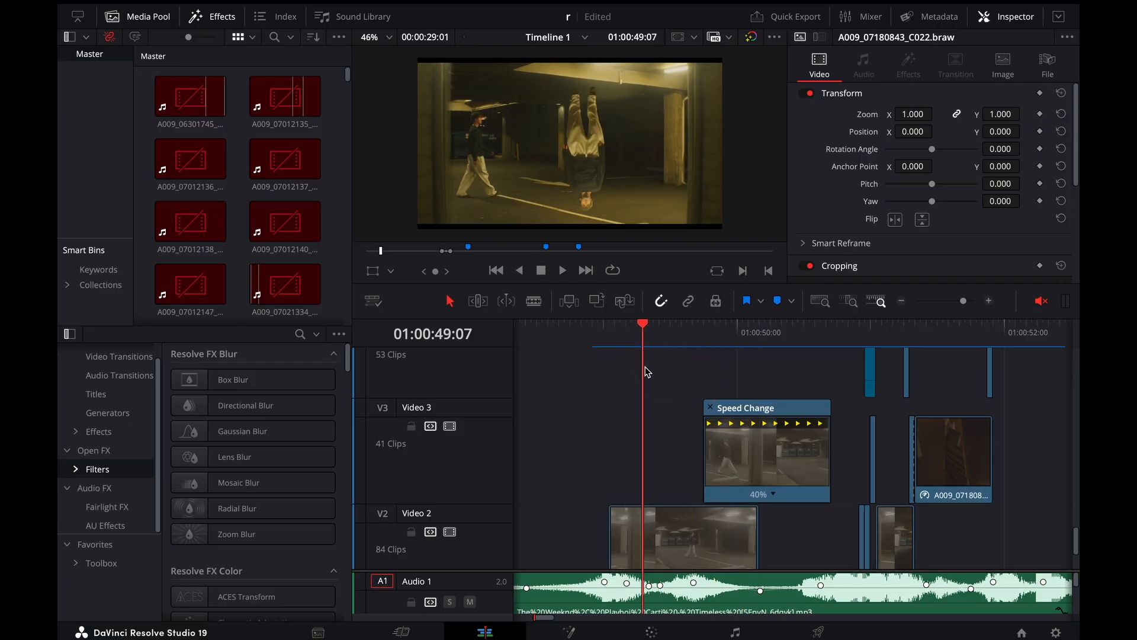
key(Right)
key(Right)
key(Right)
key(Right)
key(Right)
key(Left)
key(Left)
key(Left)
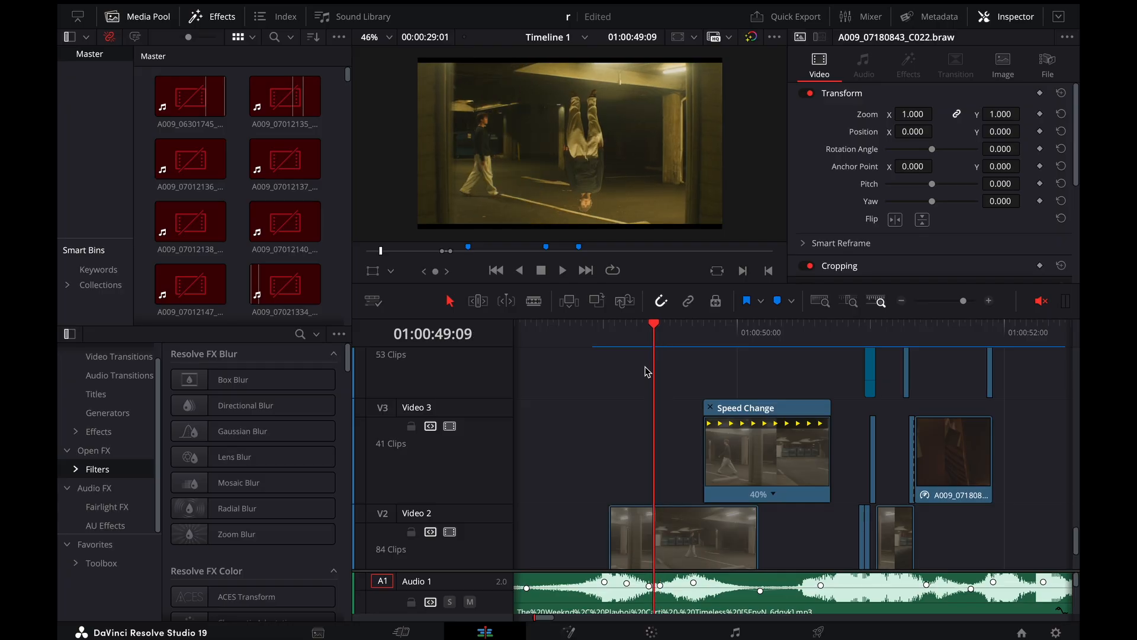
key(Left)
Examine the stacked clips on Video 6 to Video 10 while stepping back past 01:00:49:06
scroll(634, 489, down, 3)
scroll(634, 489, up, 12)
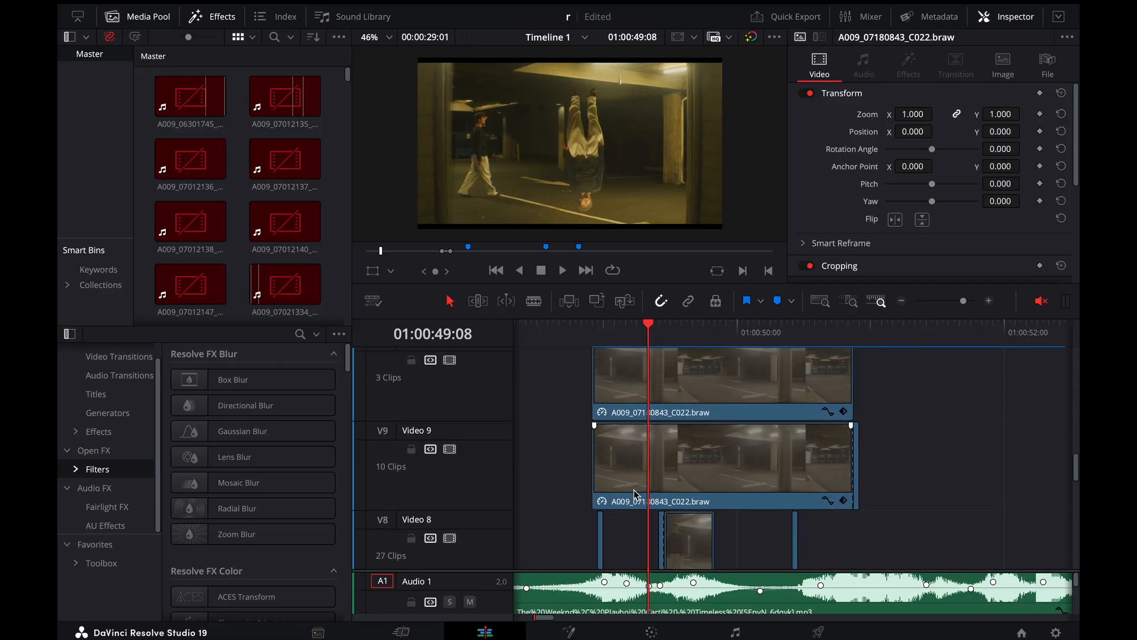
scroll(633, 489, up, 3)
scroll(634, 489, down, 2)
key(Left)
key(Left)
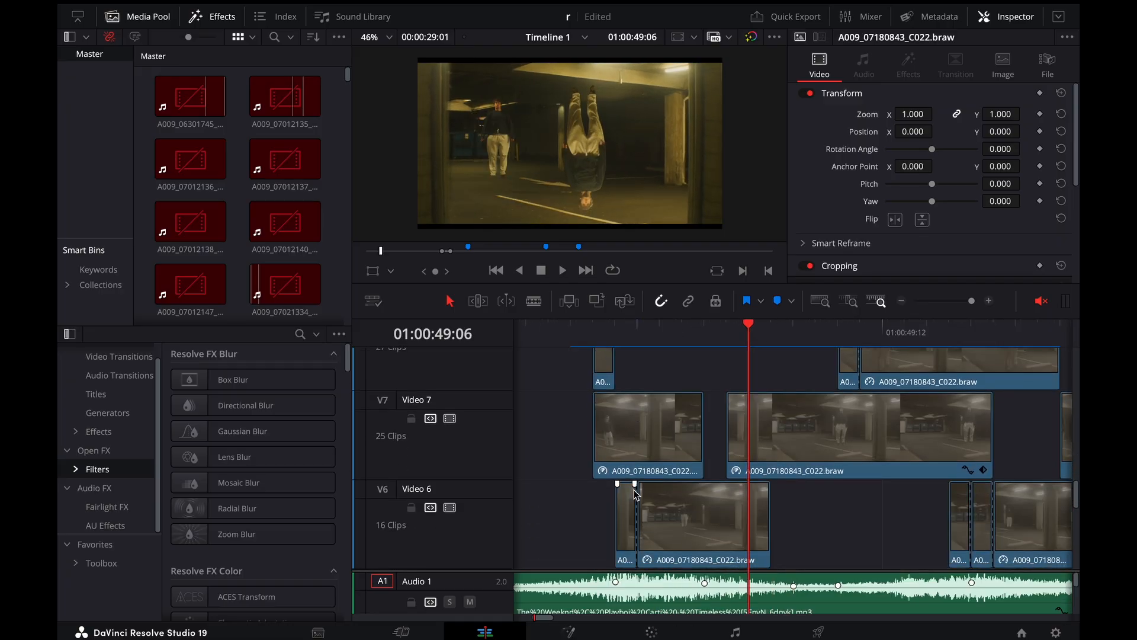
key(Left)
key(Left)
Step frame by frame around 01:00:49:15 to examine the flash where the short Video 6 clips begin
click(948, 337)
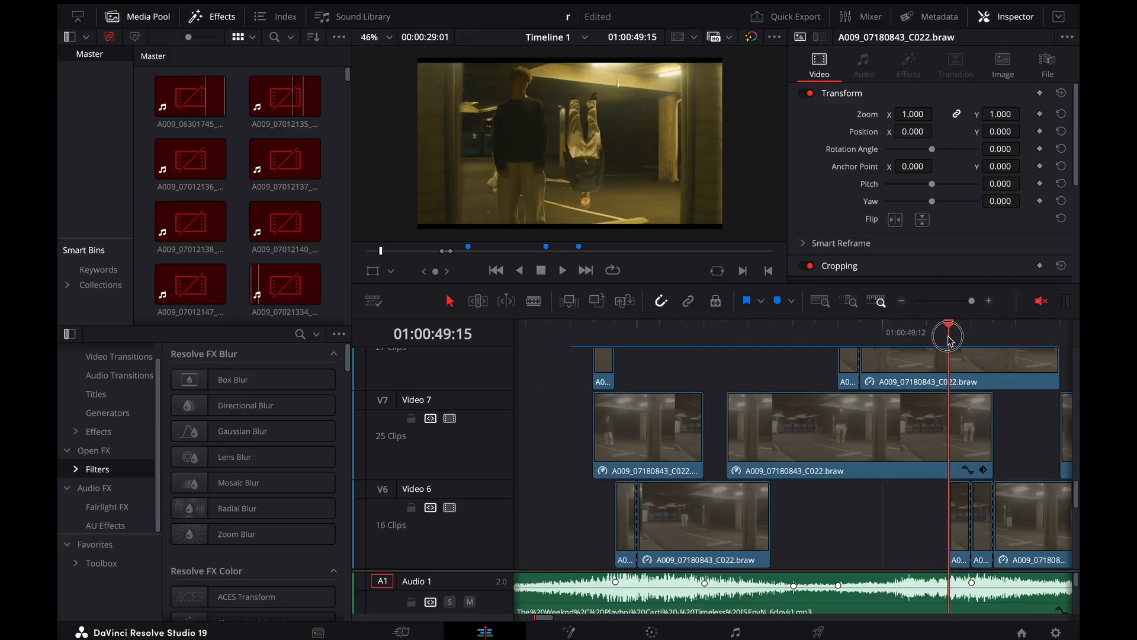
key(Right)
key(Right)
key(Left)
key(Left)
key(Left)
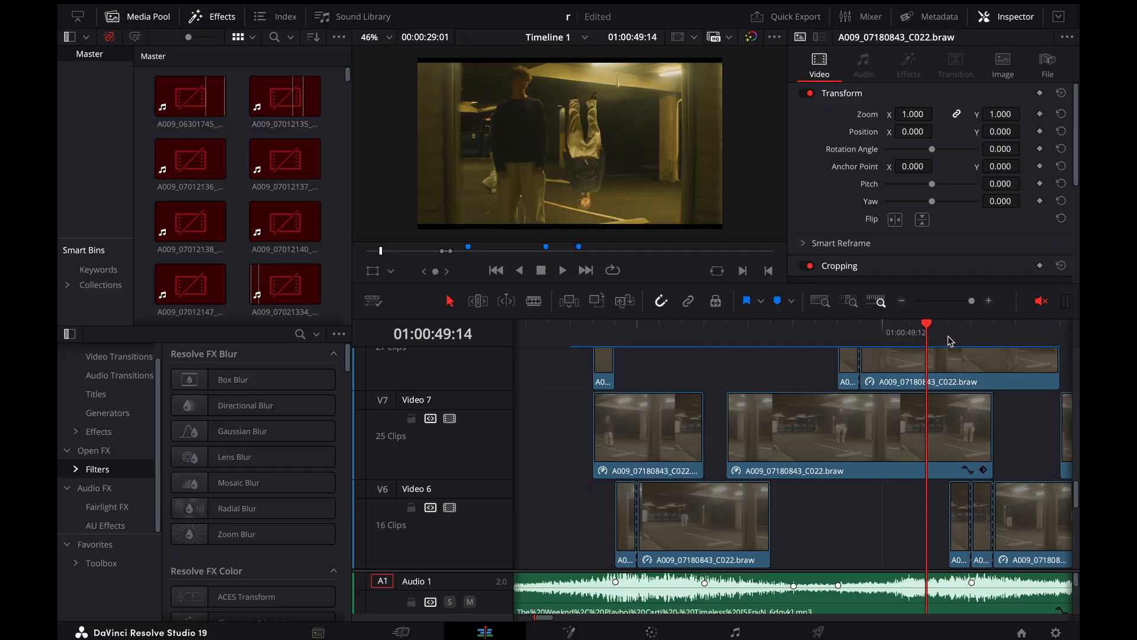
key(Right)
key(Right)
key(Right)
key(Right)
key(Left)
key(Left)
key(Left)
key(Left)
scroll(904, 414, right, 2)
key(Right)
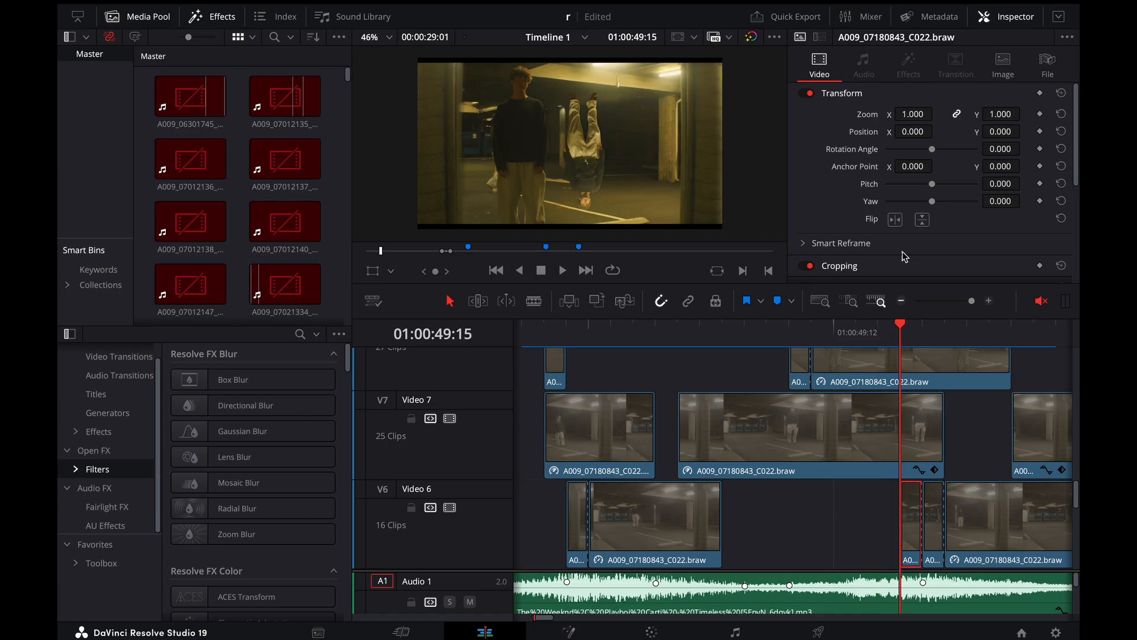
Compare frames 01:00:49:15 and 01:00:49:16 and check the first short Video 6 clip's composite mode and opacity
scroll(917, 172, down, 5)
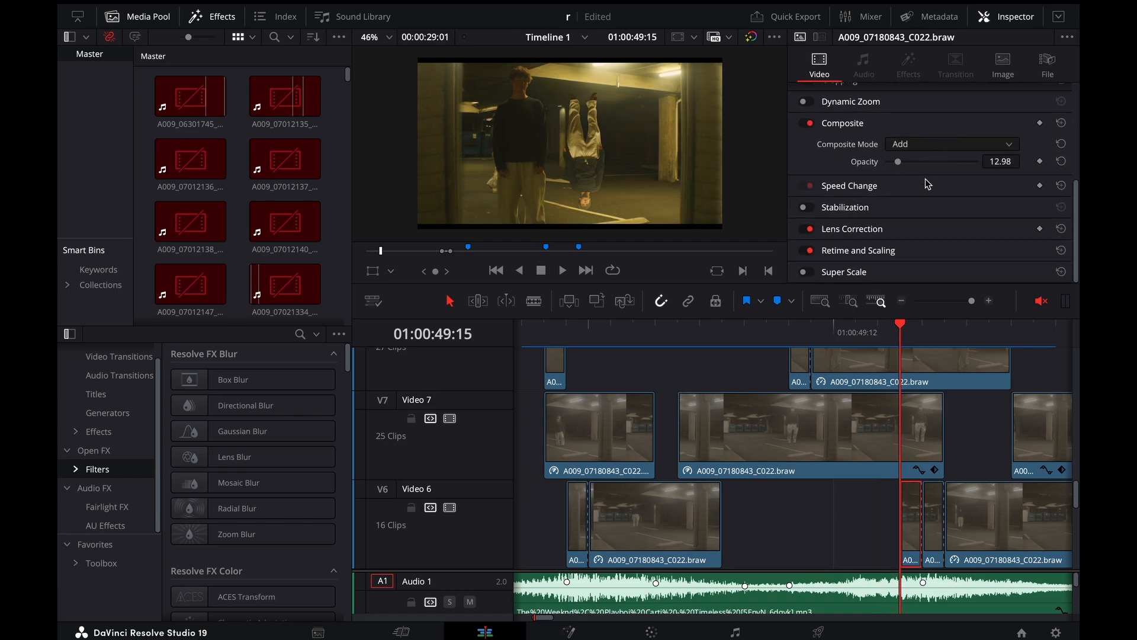
scroll(892, 430, right, 4)
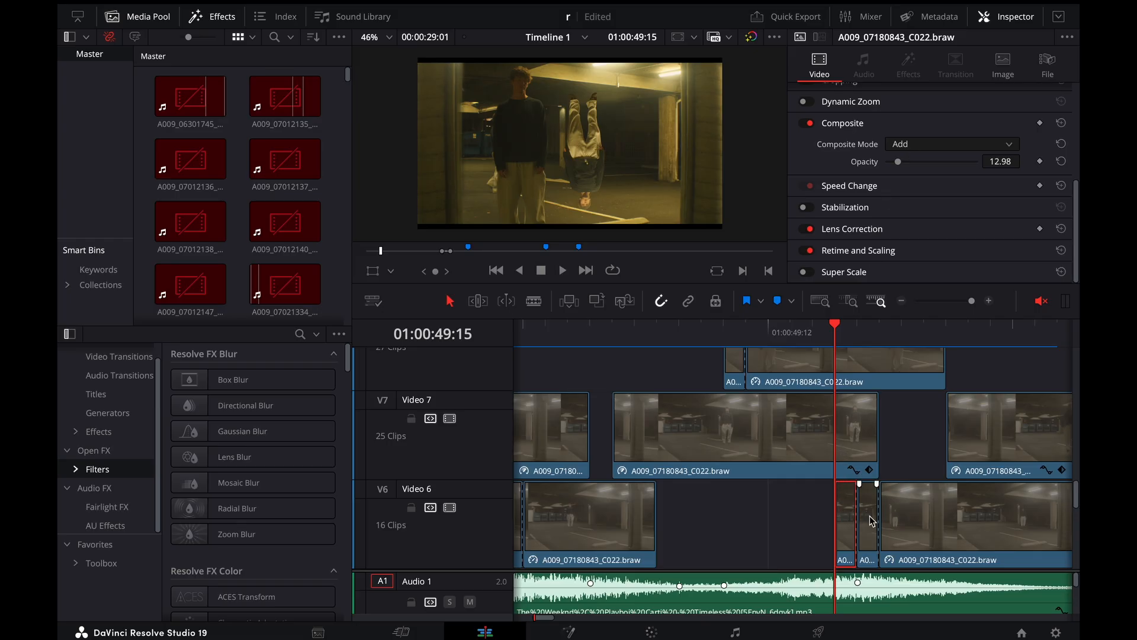
click(856, 344)
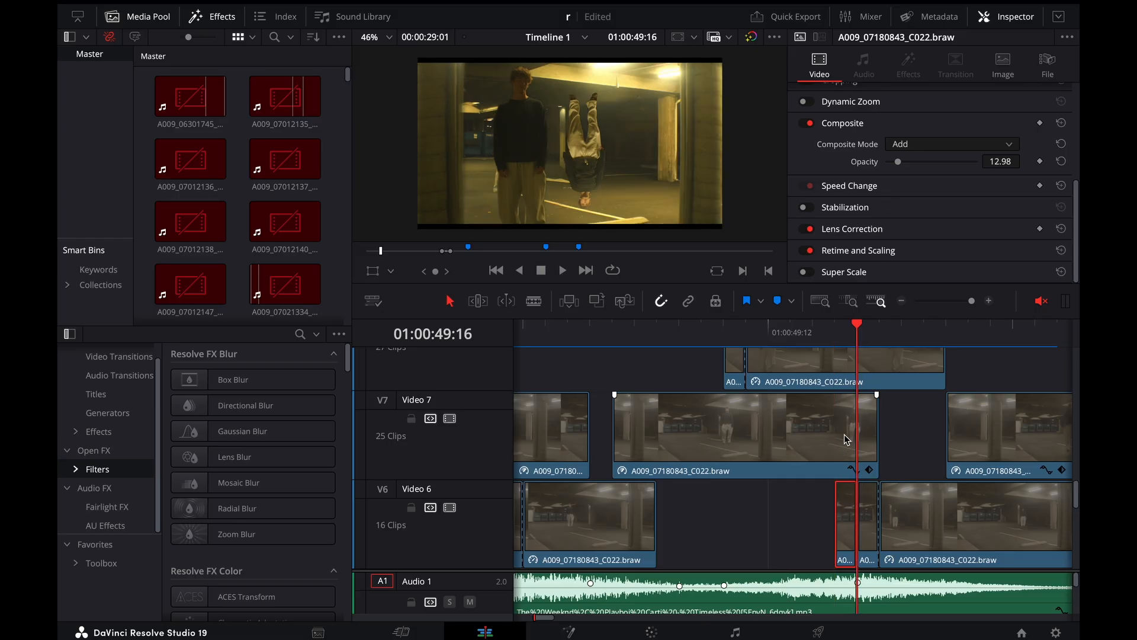
click(871, 503)
click(847, 503)
click(835, 335)
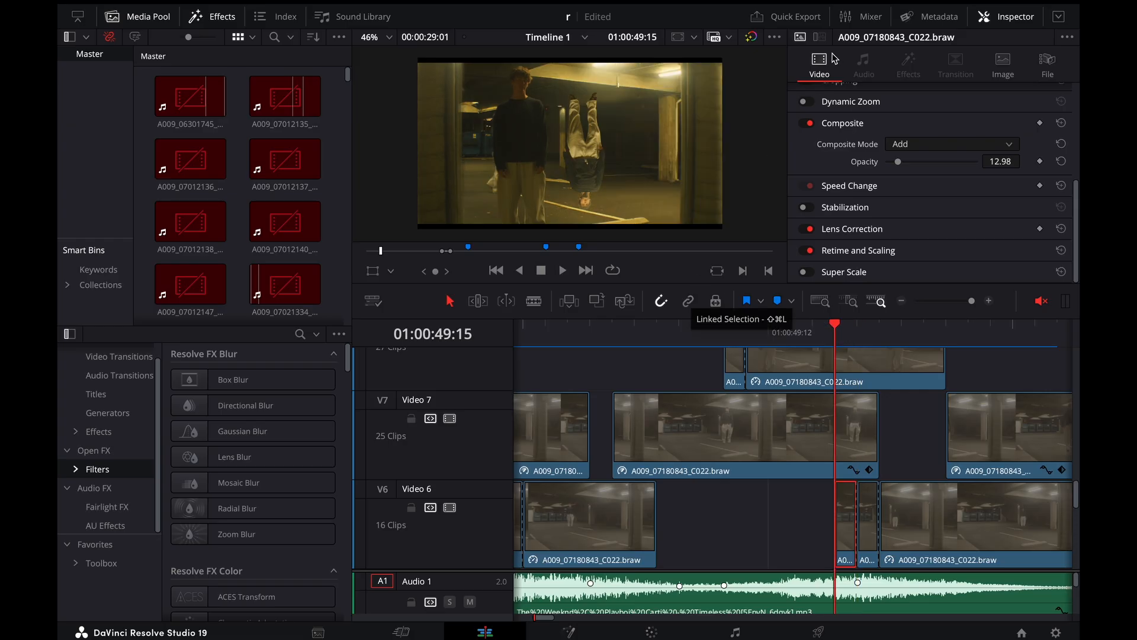
scroll(859, 213, up, 5)
scroll(860, 213, down, 3)
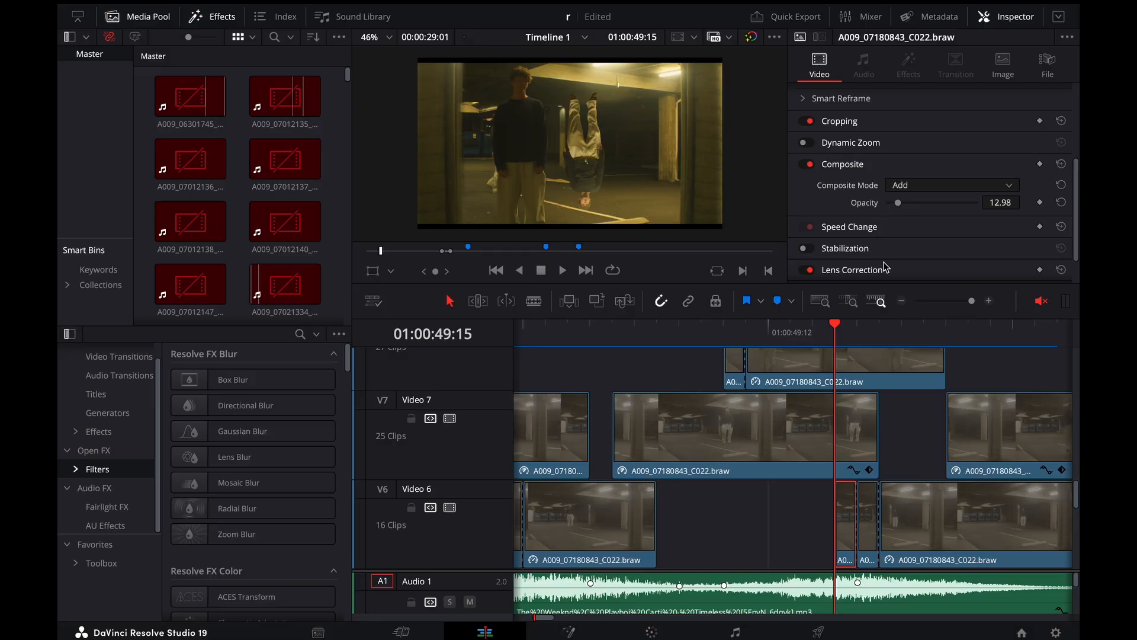
Check the composite settings of the second short Video 6 clip and of the longer clip following it
click(869, 515)
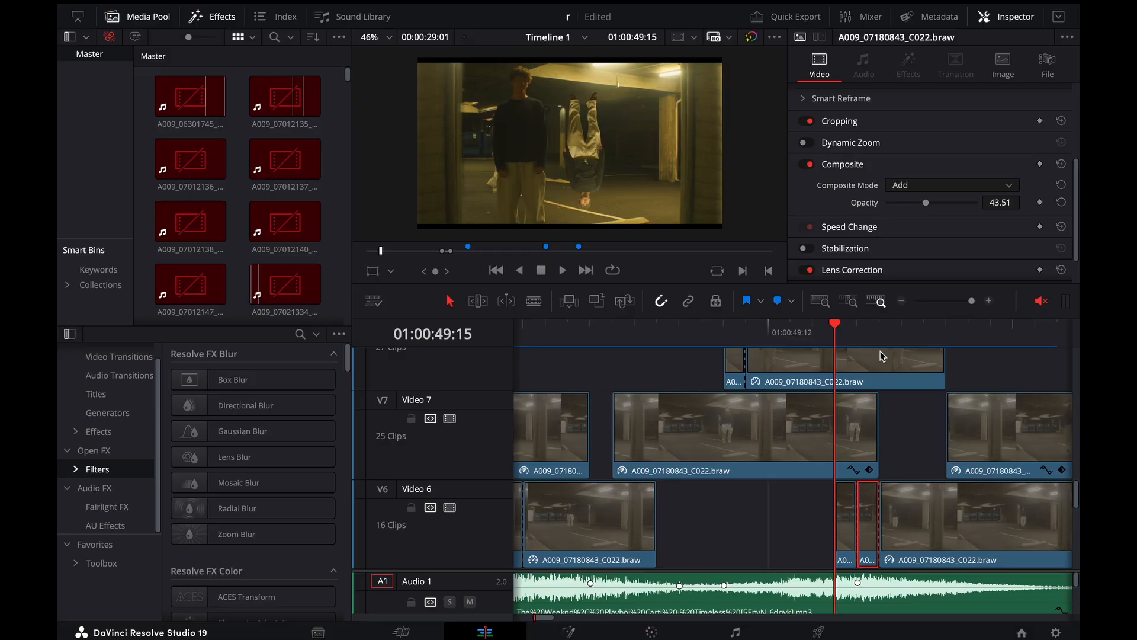
key(Down)
click(904, 518)
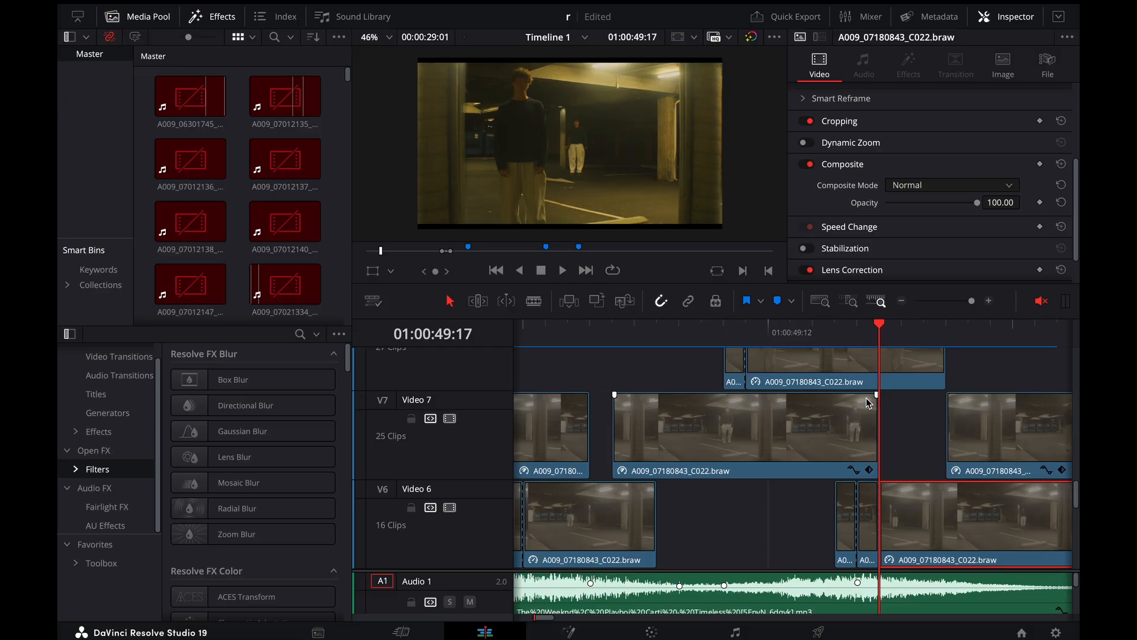
Play back the flash transition on Video 6 repeatedly, starting just before the short clips at 01:00:49:14
key(Left)
key(Left)
key(Left)
key(space)
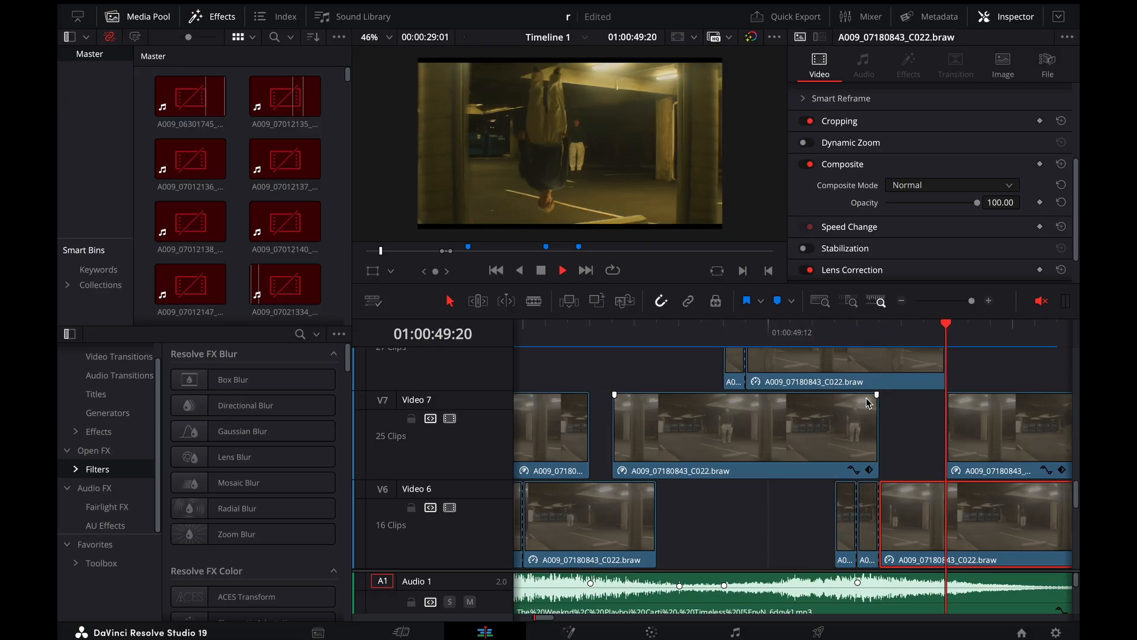
key(space)
scroll(669, 374, left, 4)
click(660, 329)
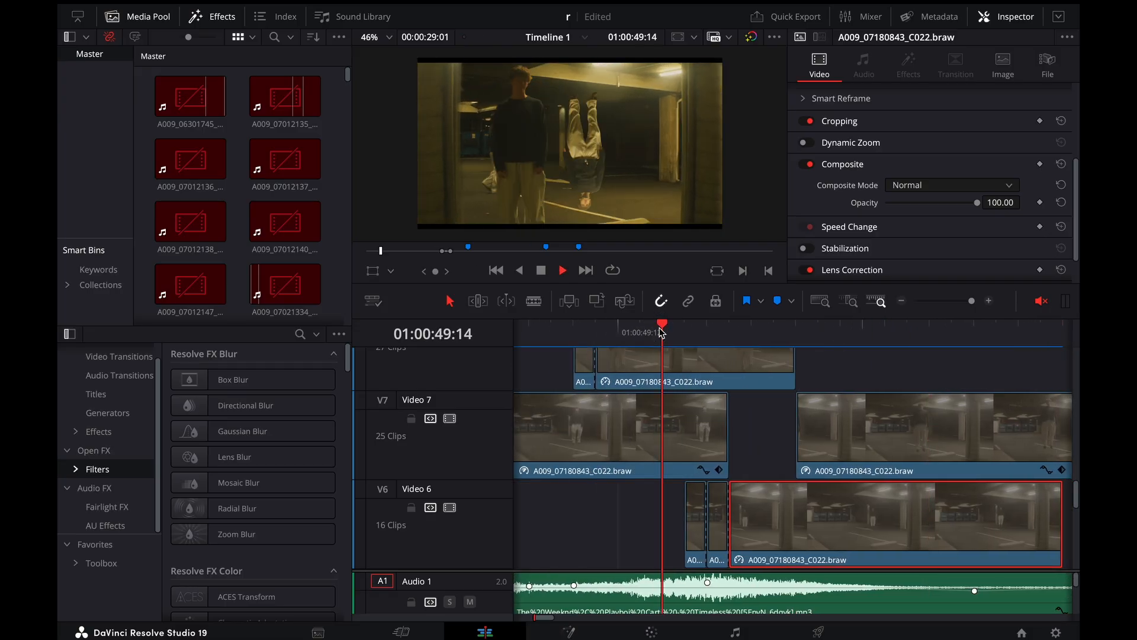
key(space)
click(662, 329)
key(space)
click(661, 330)
key(space)
click(661, 331)
key(space)
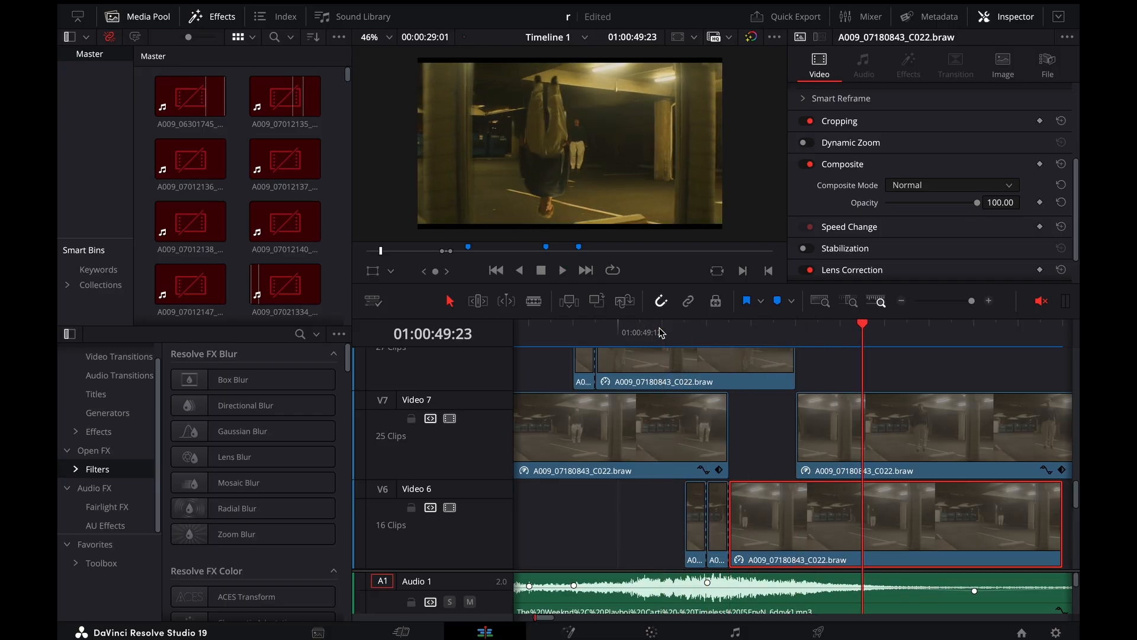
Go to frame 01:00:49:10, where the clone appears ghosted, and select the short Video 8 clip there
key(super+minus)
scroll(701, 372, up, 4)
click(651, 336)
key(space)
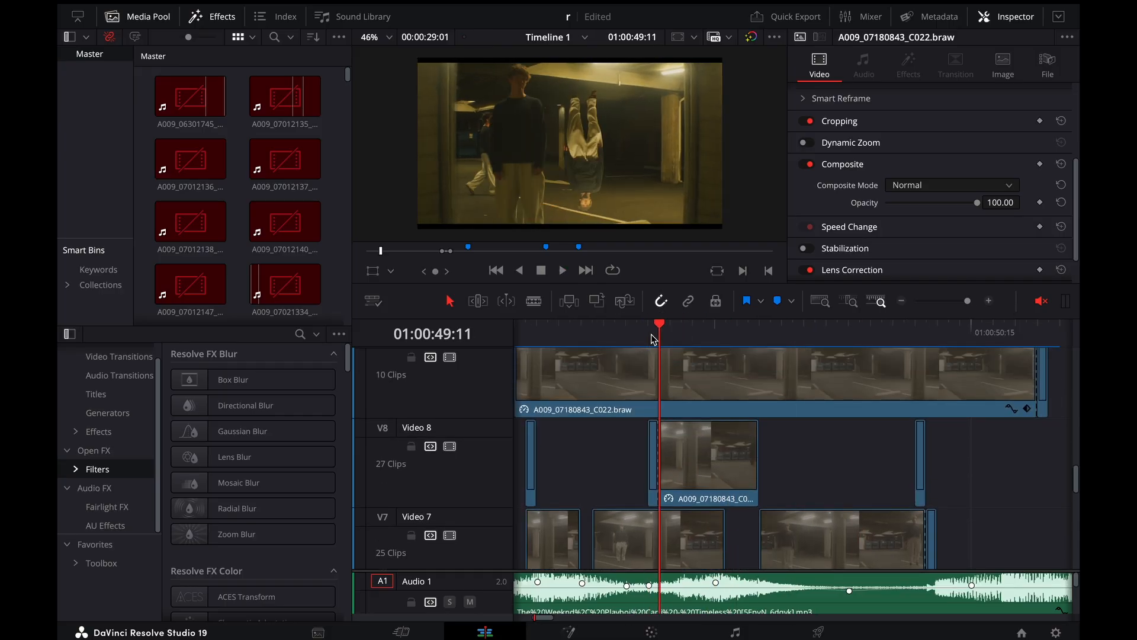
key(Left)
key(Left)
key(Right)
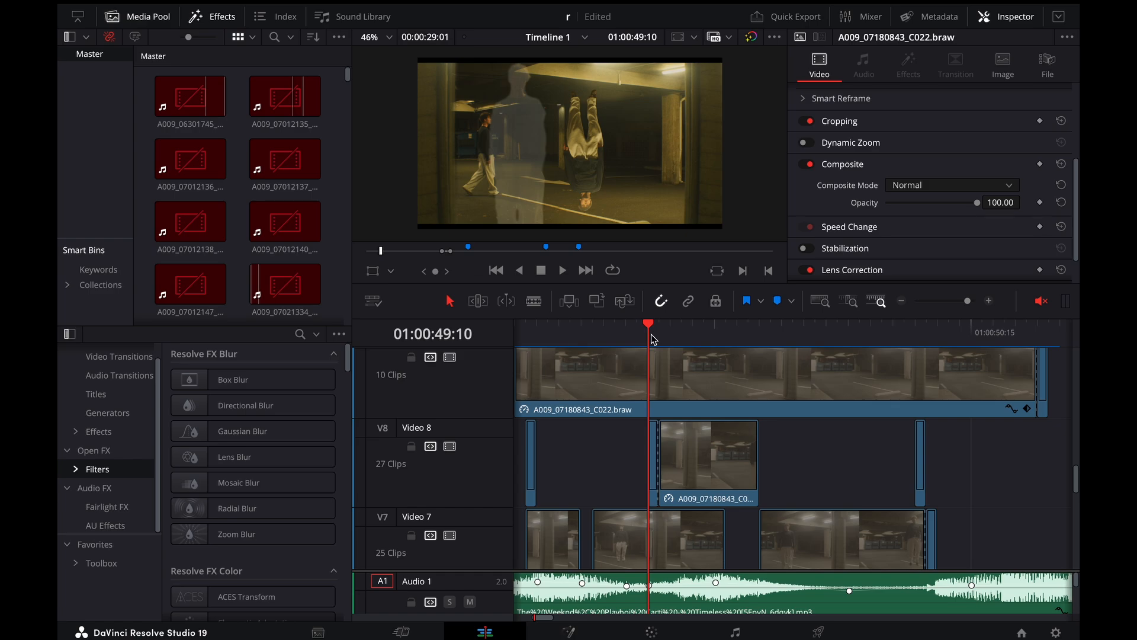
click(659, 491)
Look at the frame on the Color page, return to the Edit page, and inspect the ghosted clone up close
click(647, 634)
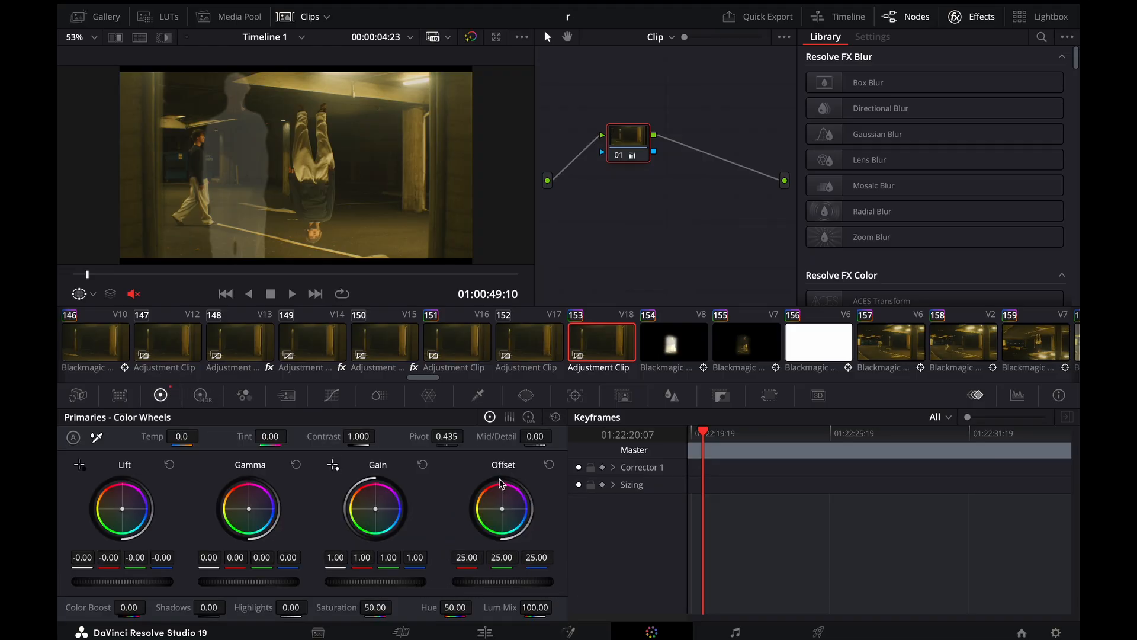
click(485, 631)
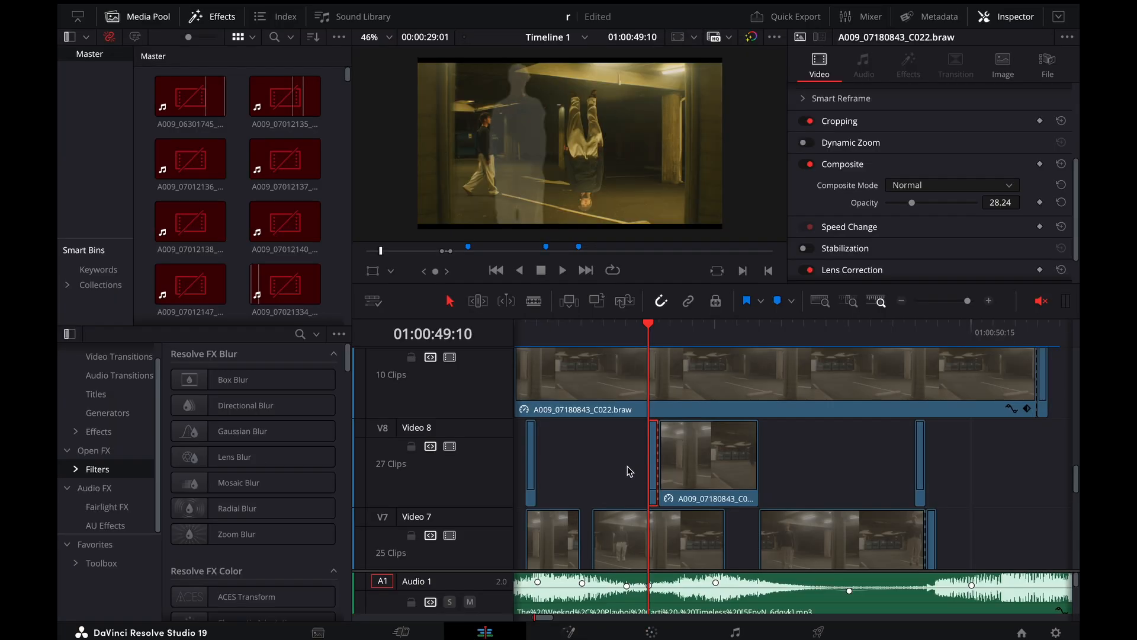
key(Left)
key(Right)
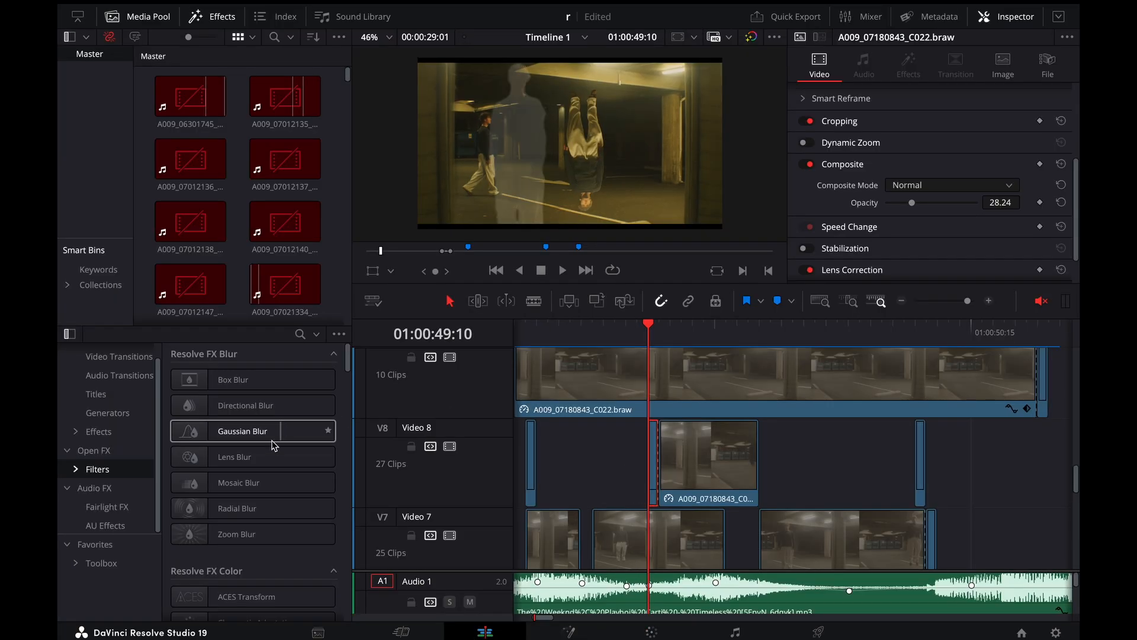
scroll(489, 192, up, 4)
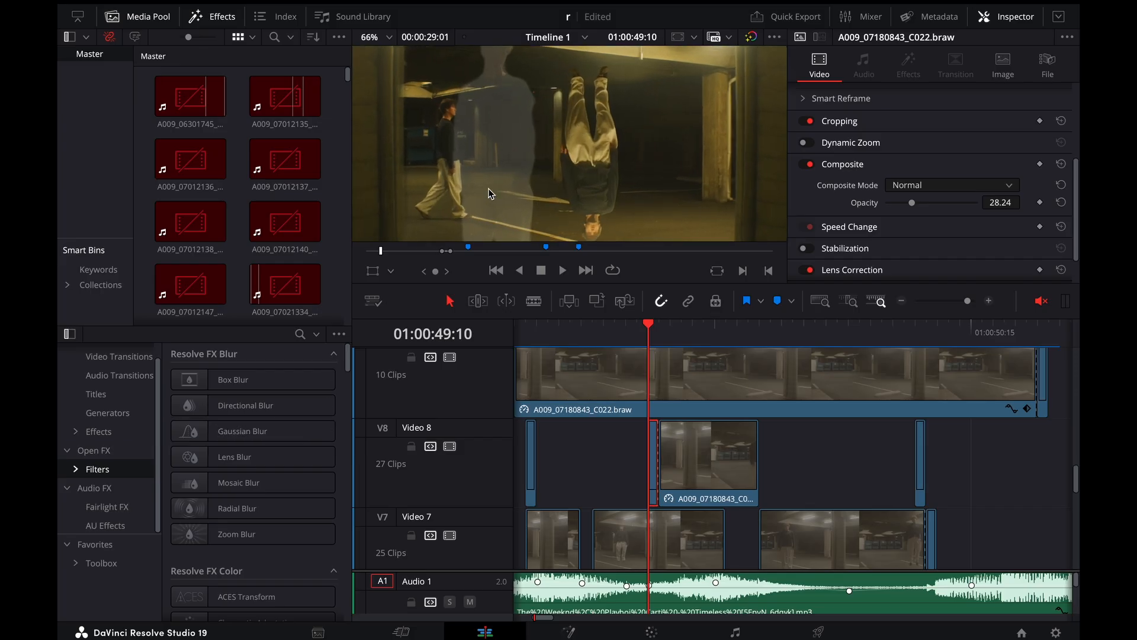
scroll(520, 71, down, 2)
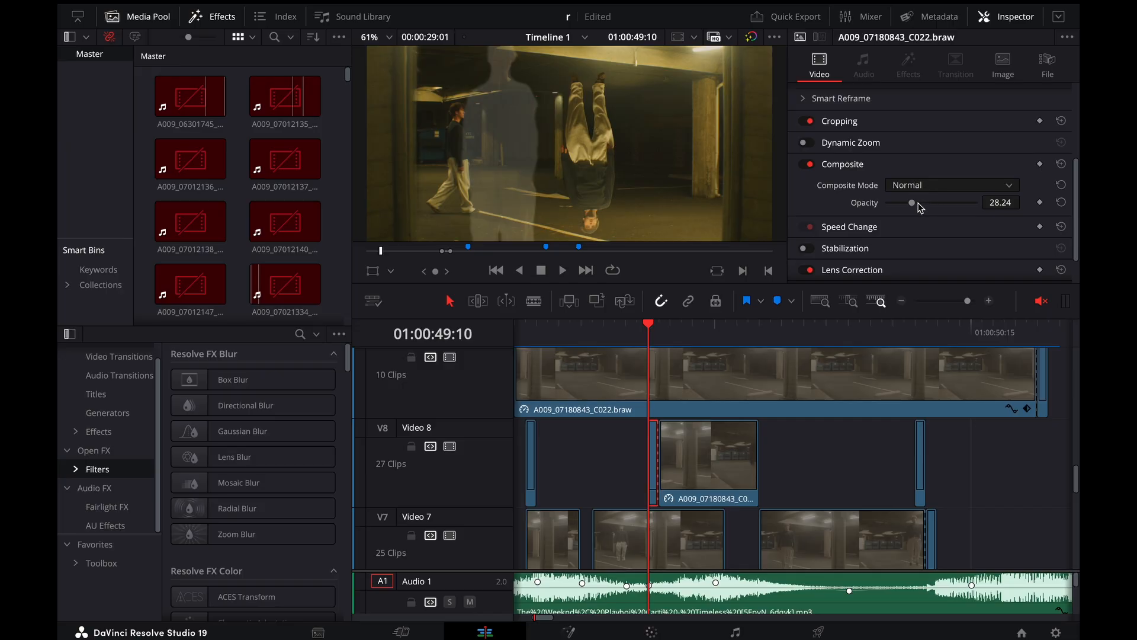
Play back the clone's fade-in and flash transition repeatedly from just before the short Video 8 clip, continuing to 01:00:50:03
drag(640, 326, 604, 324)
key(space)
key(space)
scroll(601, 176, down, 2)
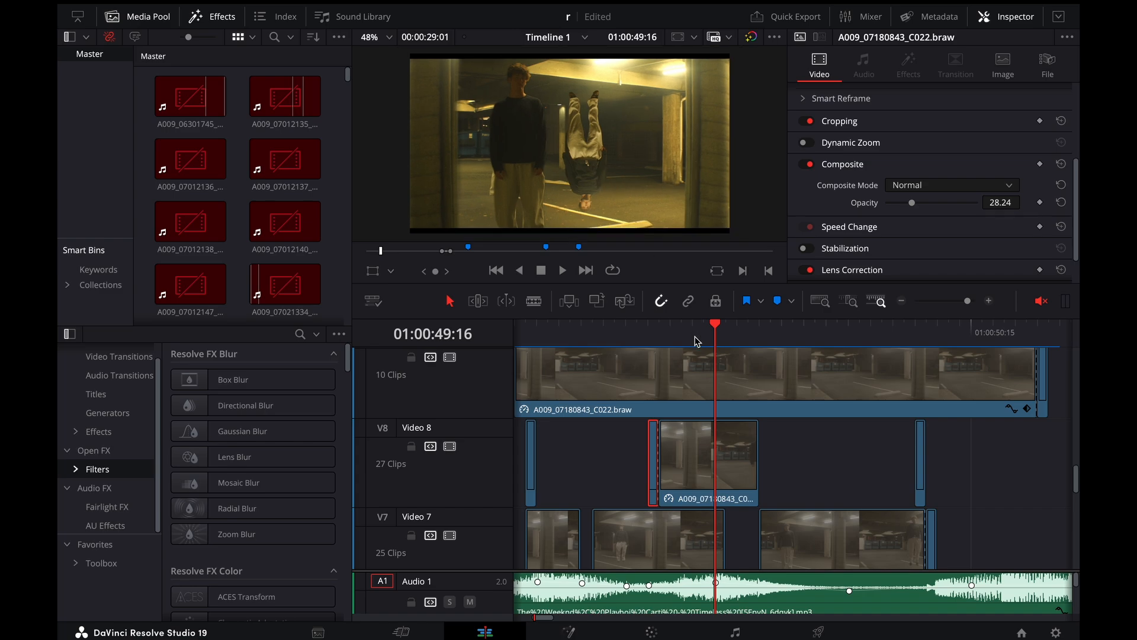
click(628, 330)
key(space)
key(space)
click(613, 331)
key(space)
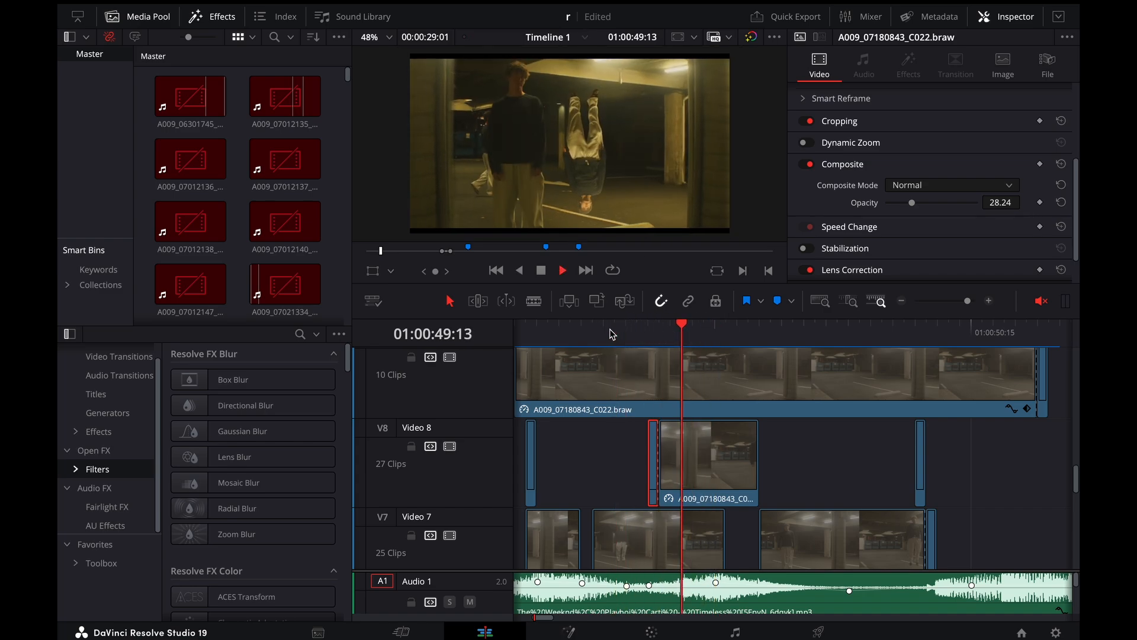
key(space)
click(613, 333)
key(space)
key(space)
key(super+minus)
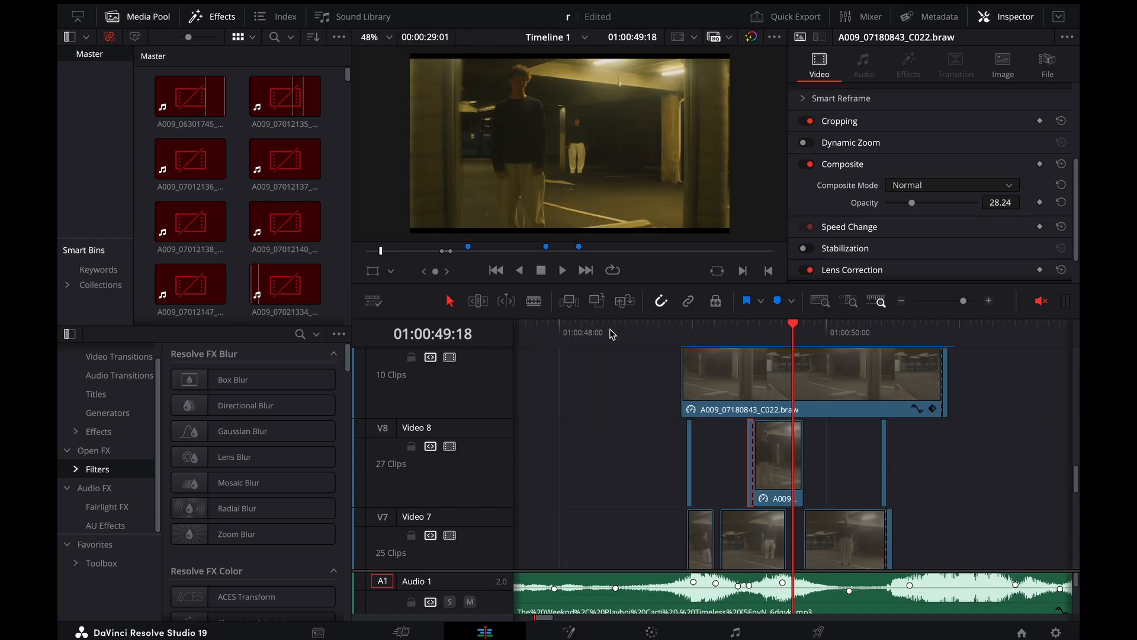
key(space)
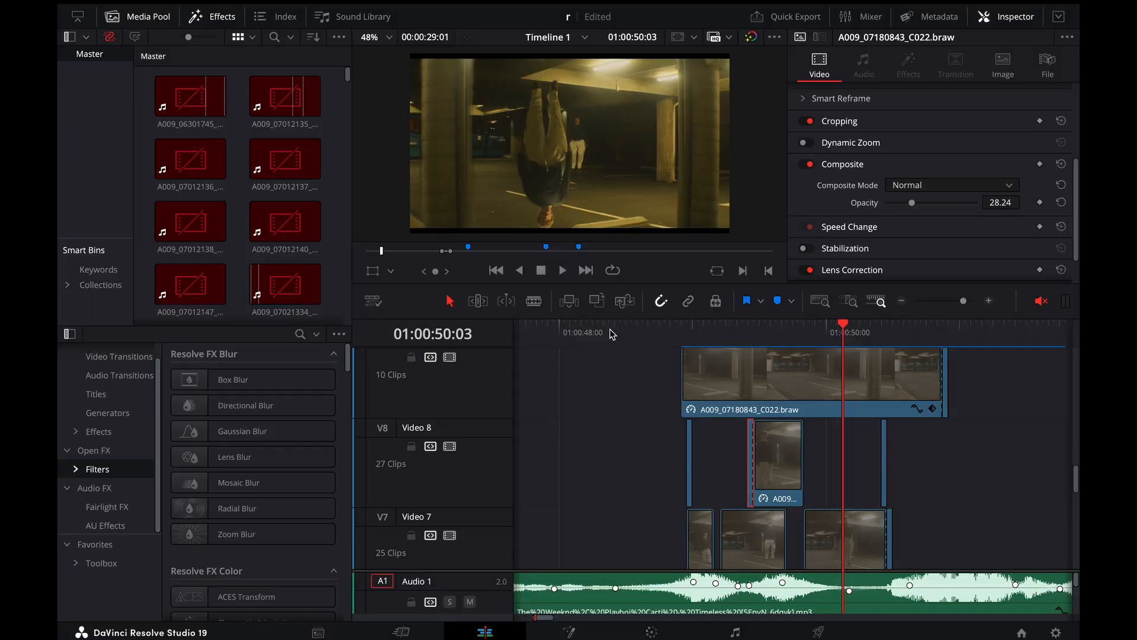
Step frame by frame around 01:00:50:17 on the timeline and play back the walking clones from just before it
key(Right)
key(Right)
key(Right)
key(Right)
key(Right)
key(Right)
key(Right)
key(Right)
key(Right)
key(Right)
key(Right)
key(Right)
key(Right)
key(Right)
key(Right)
key(Right)
key(Left)
key(Left)
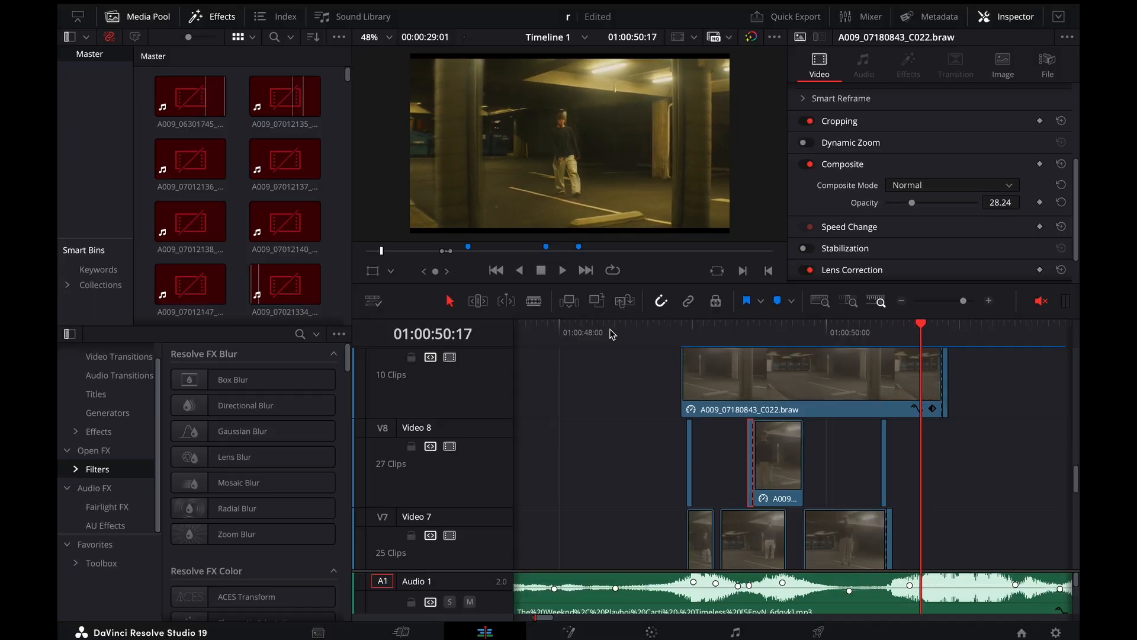
key(Left)
key(Left)
key(Left)
key(Left)
key(Left)
key(Left)
key(Left)
key(Left)
key(Left)
key(Left)
key(Left)
key(Left)
key(space)
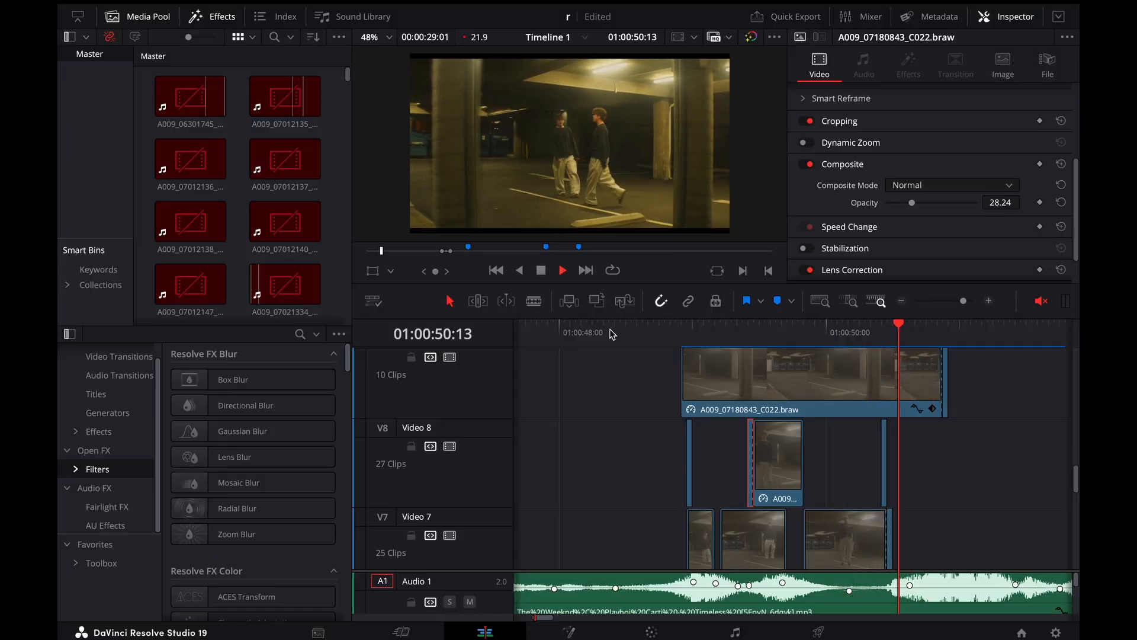
Play back the clone sequence repeatedly from its start at 01:00:48:22
key(space)
drag(860, 339, 681, 330)
key(space)
key(space)
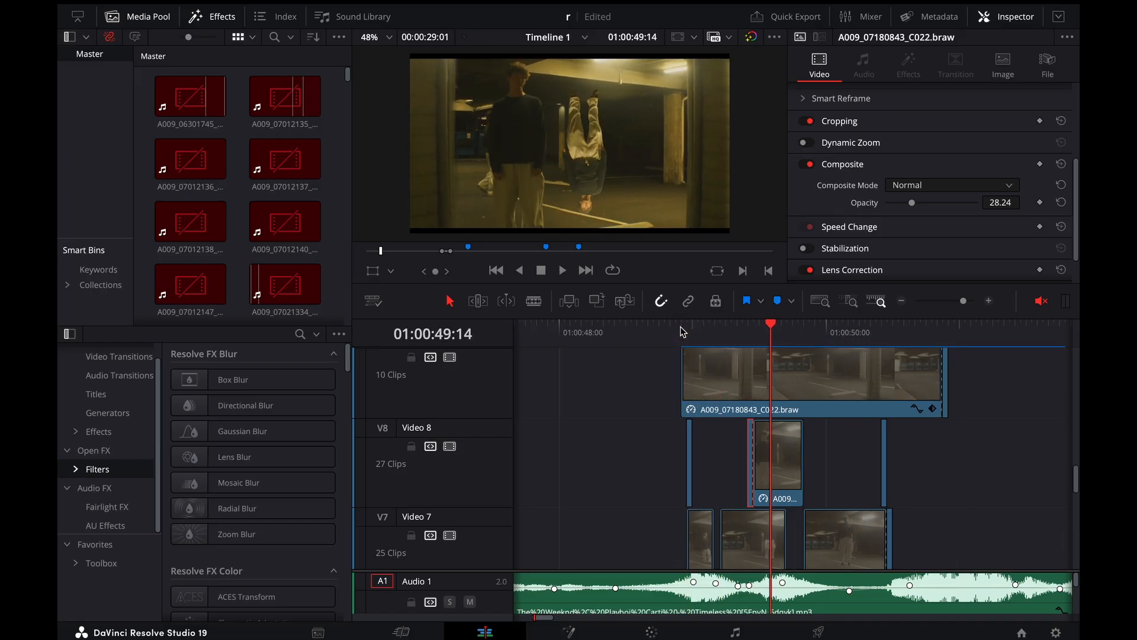
click(682, 331)
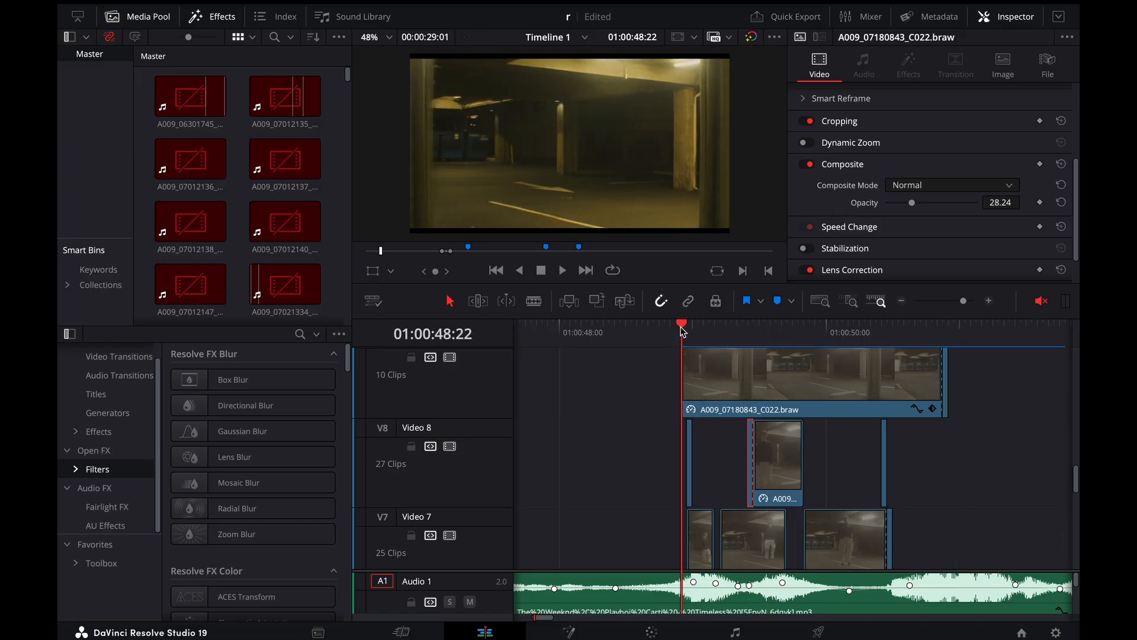
key(space)
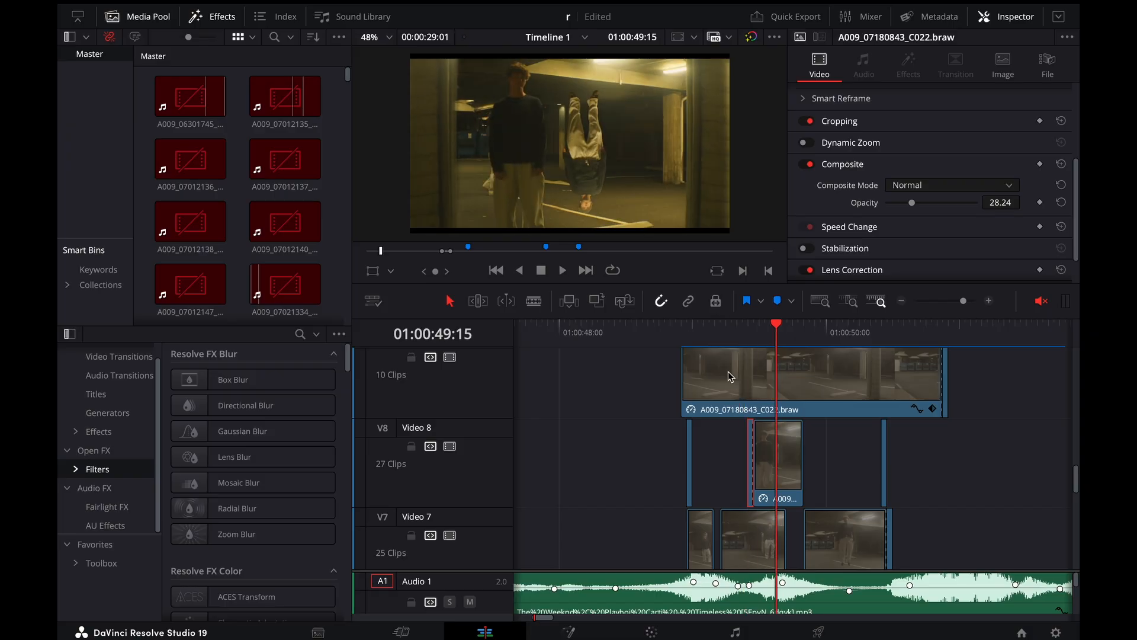
Select the long Video 10 clip and compare its Transform keyframes at 01:00:48:22 and 01:00:50:21
scroll(730, 376, up, 4)
scroll(729, 379, down, 6)
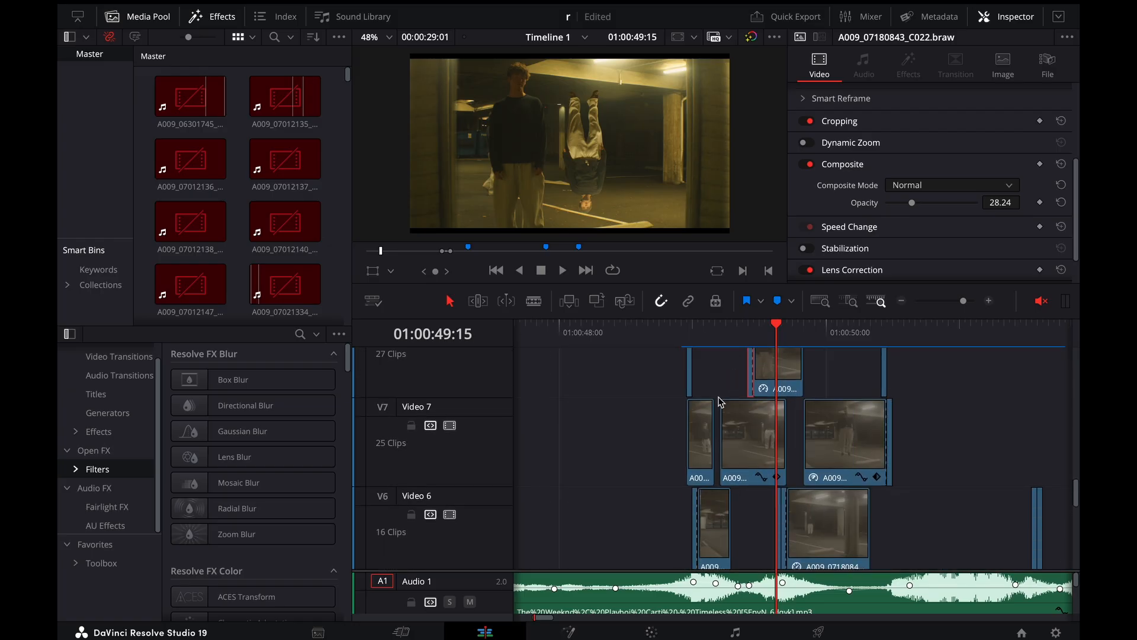
scroll(720, 401, up, 4)
click(680, 341)
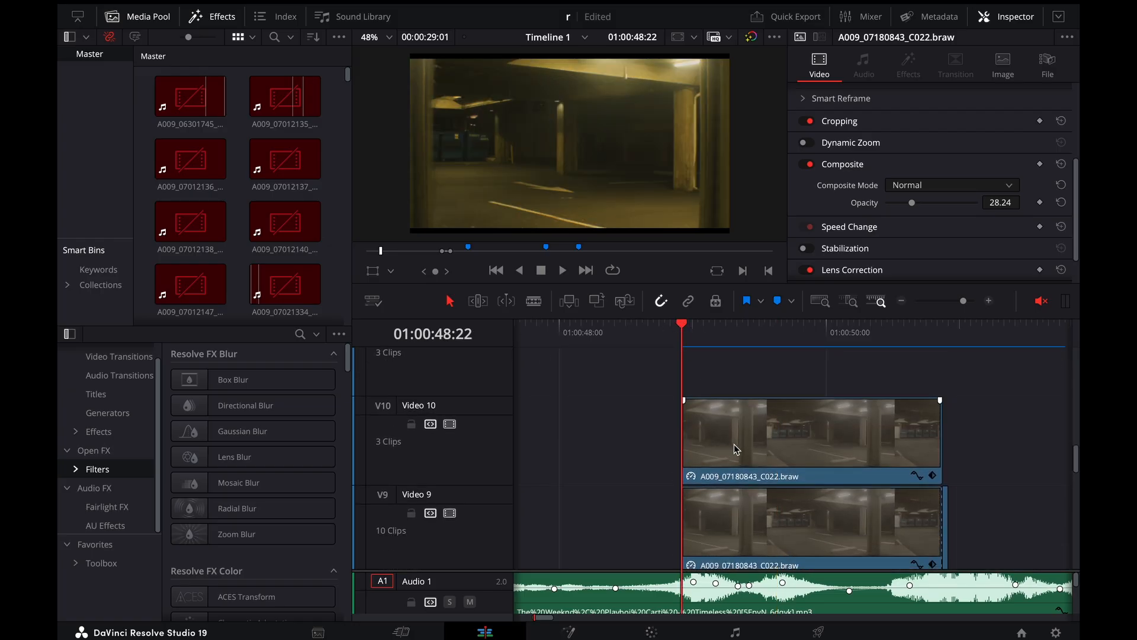
click(735, 449)
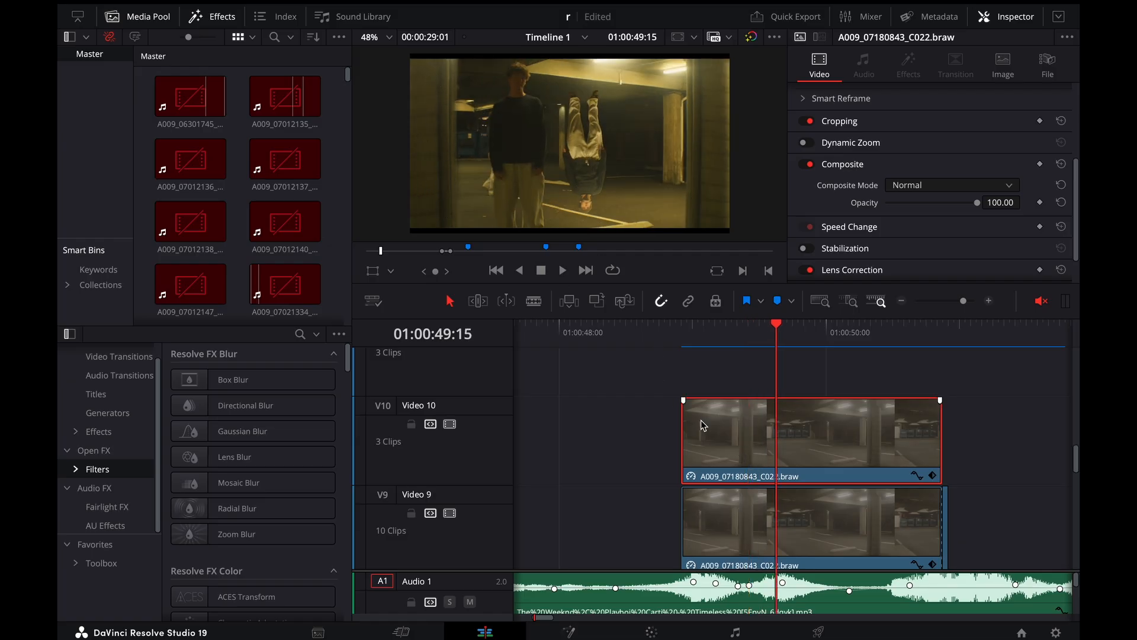
scroll(845, 177, up, 5)
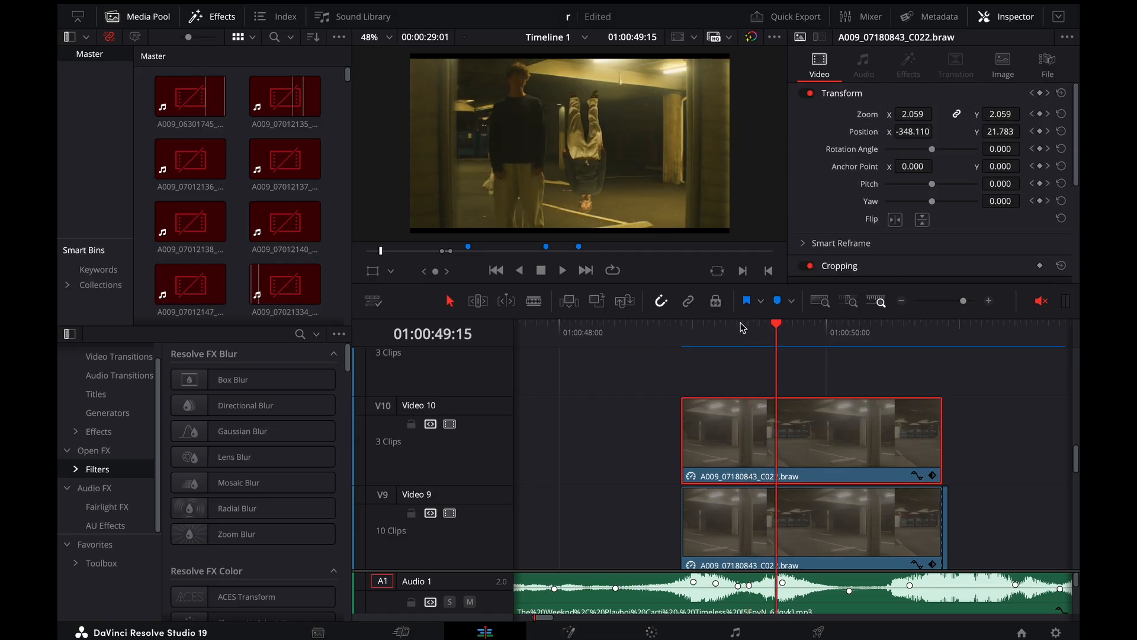
click(683, 323)
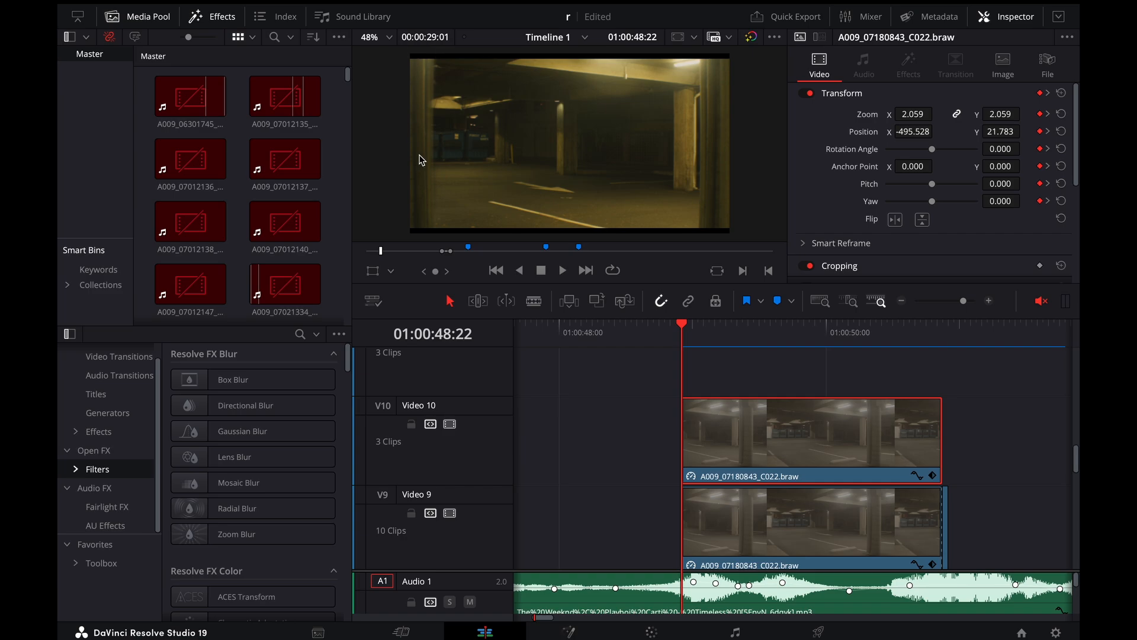
drag(788, 327, 943, 342)
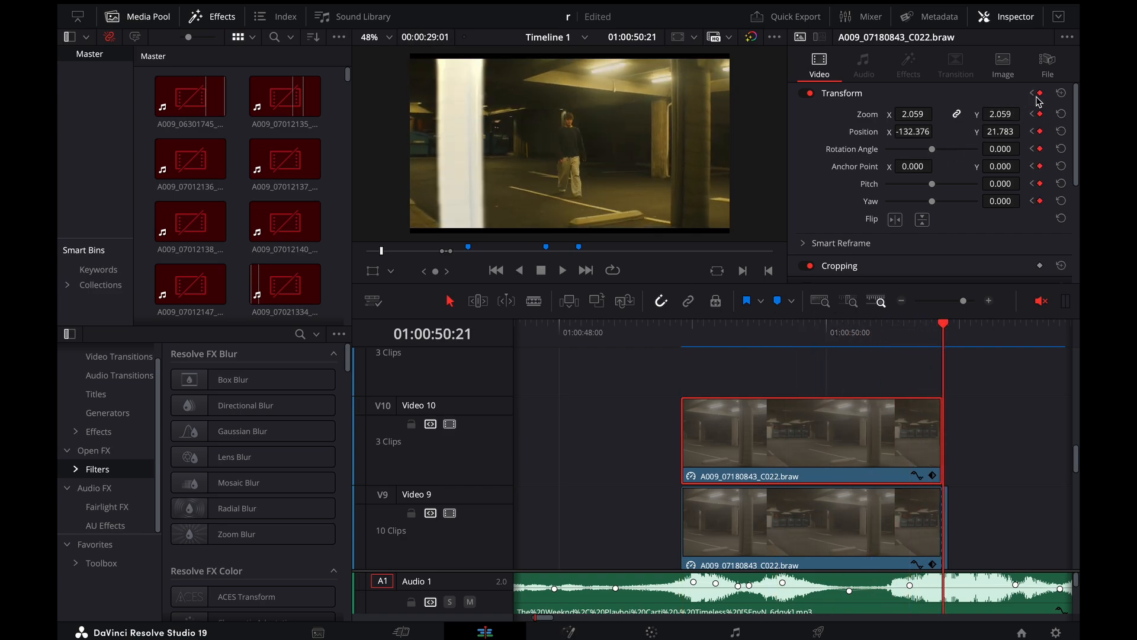
Select the short Video 9 clip at 01:00:50:21 and examine its Transform and Composite settings
scroll(821, 396, down, 4)
key(super+equal)
key(super+equal)
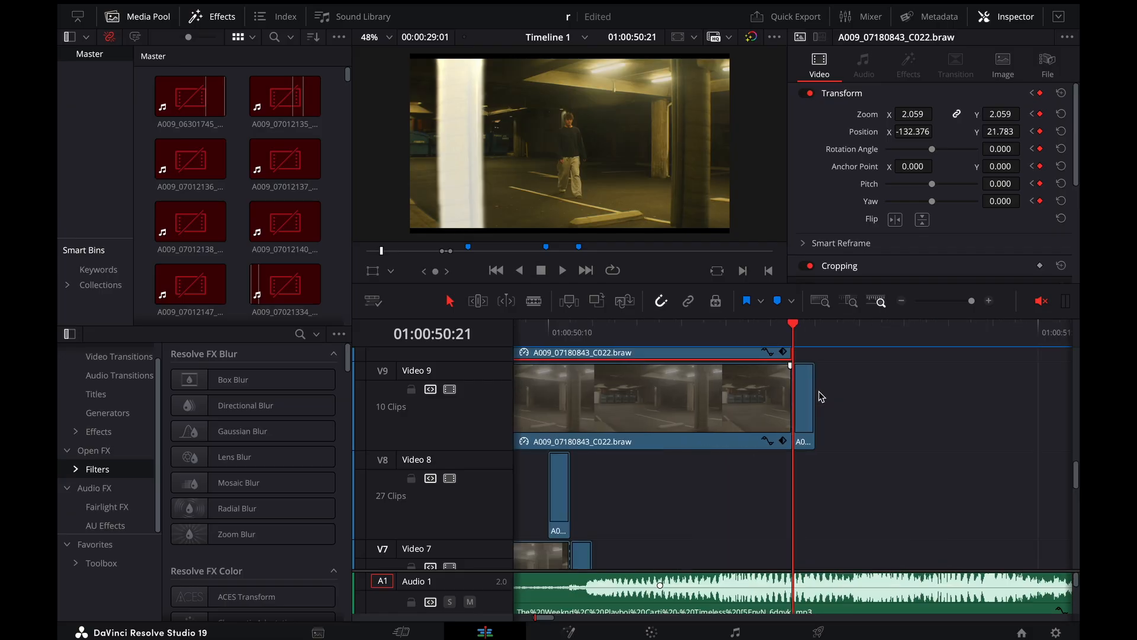
key(Right)
key(Left)
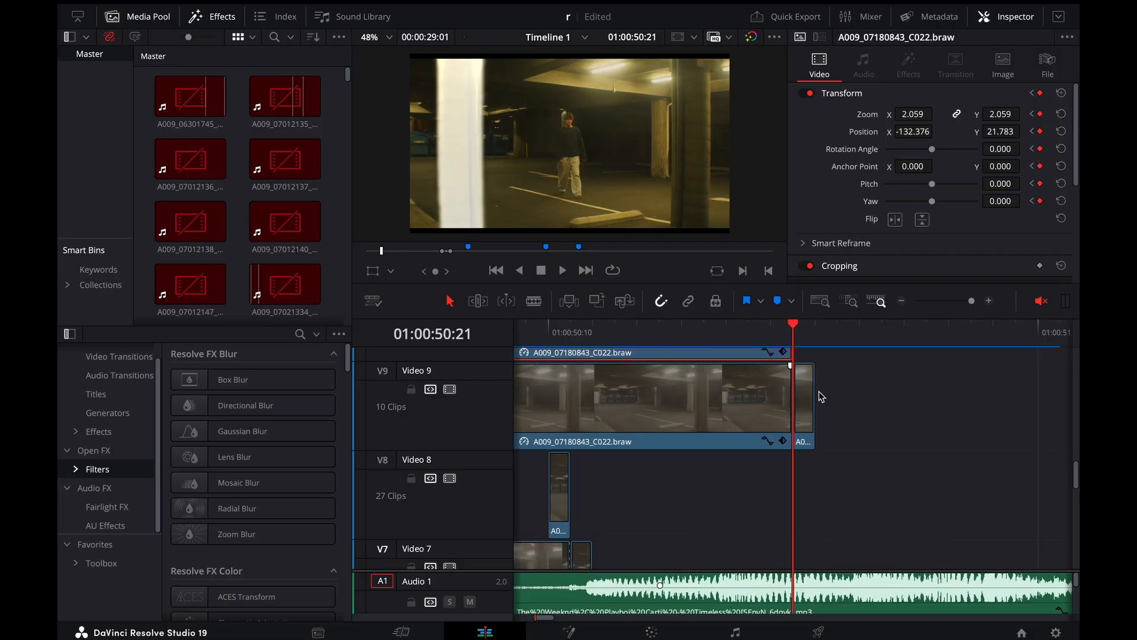
click(810, 404)
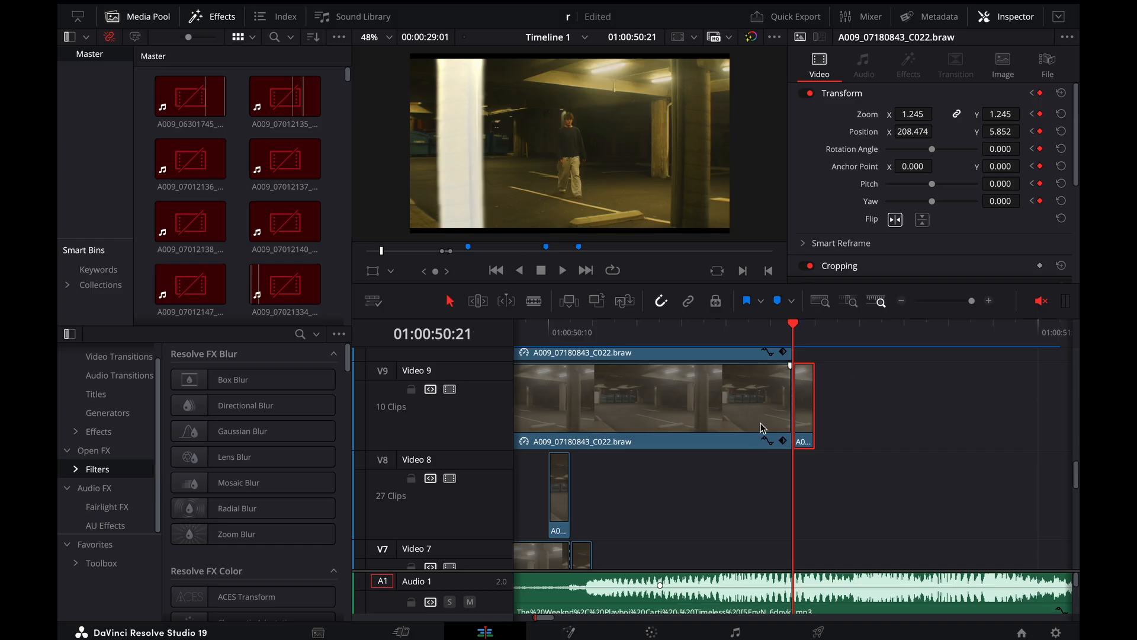
scroll(911, 159, down, 3)
scroll(911, 159, down, 1)
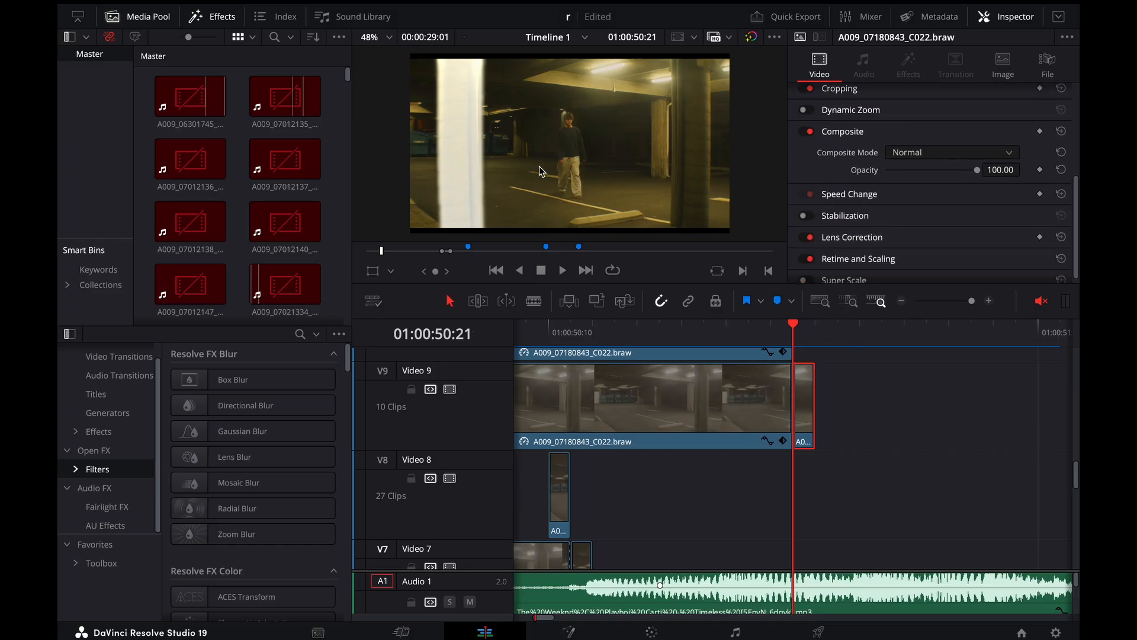
Step through the frames around the short Video 9 clip and play the cut into the next shot, replaying it from 01:00:50:12
key(Left)
key(Right)
key(Right)
key(Left)
key(Left)
key(Left)
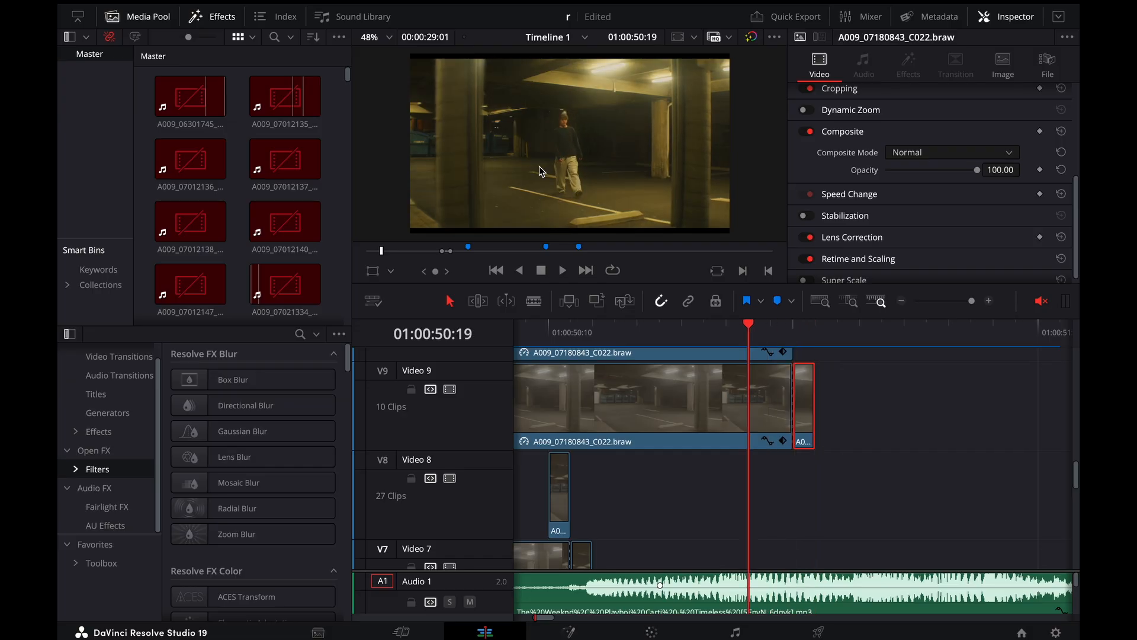
key(space)
key(space)
key(super+minus)
key(super+minus)
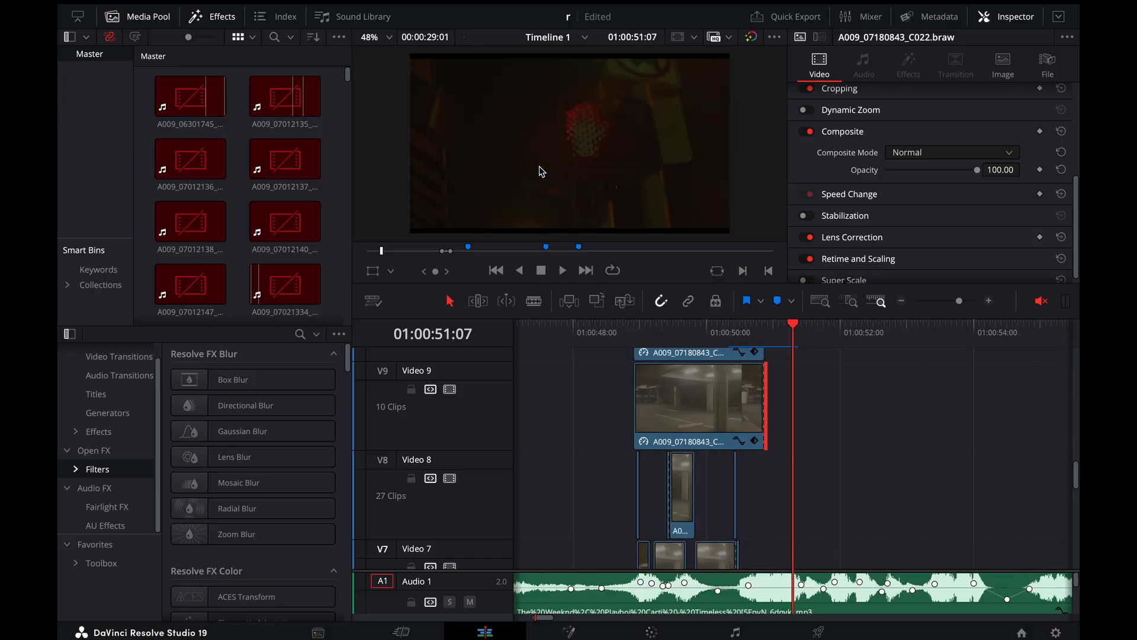
drag(766, 332, 741, 333)
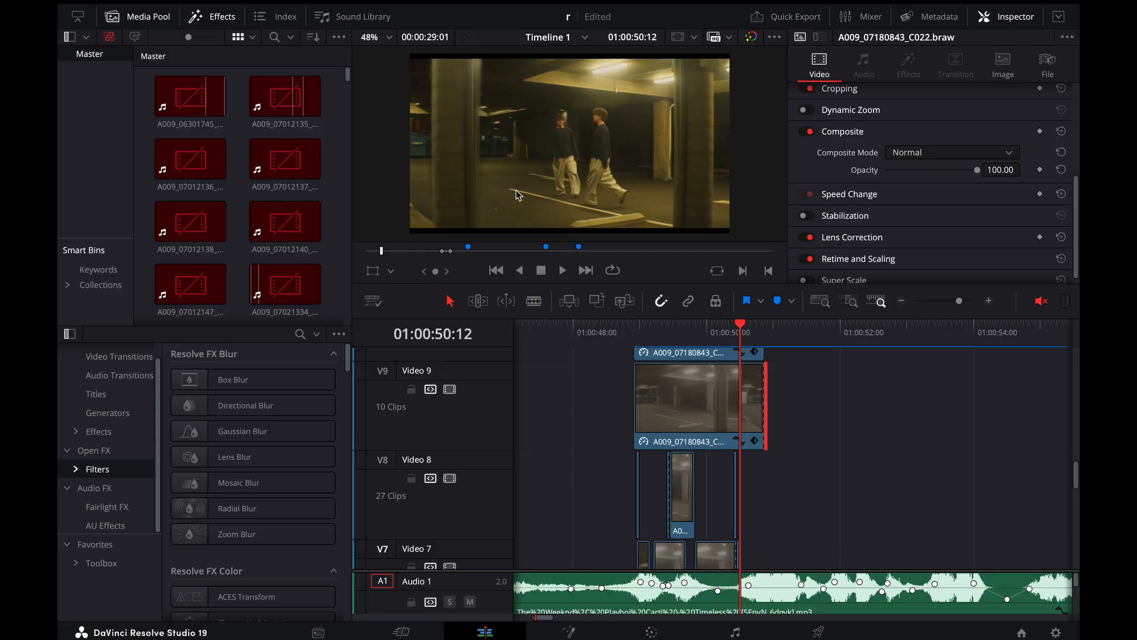
key(space)
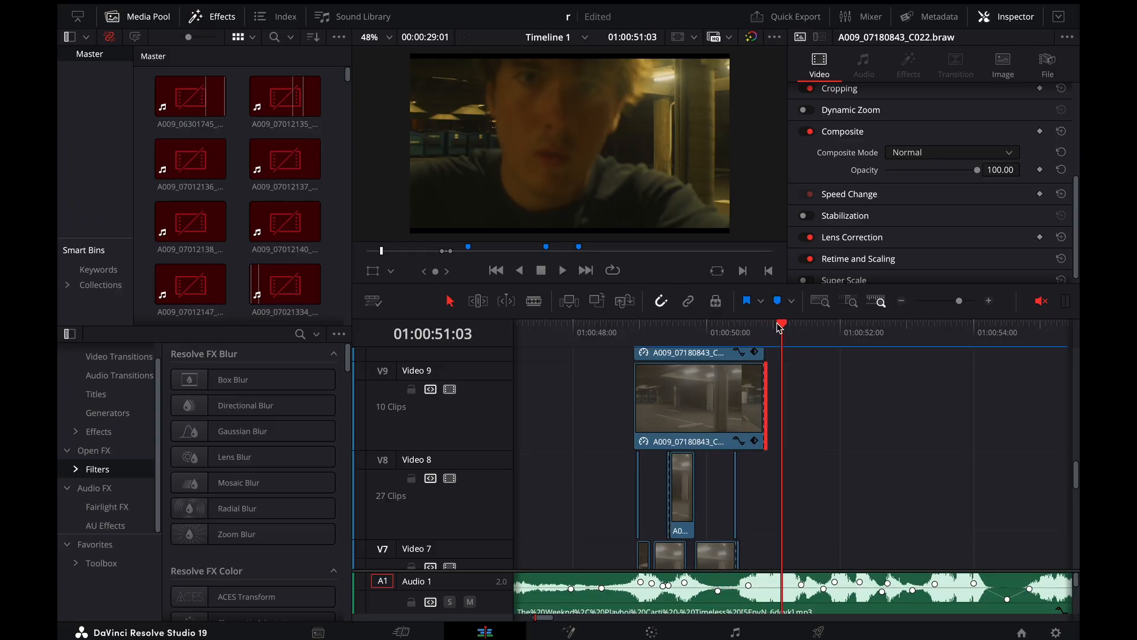
Step back frame by frame from the end of the long Video 9 clip to 01:00:50:15
click(763, 336)
scroll(752, 397, down, 4)
key(Left)
key(Left)
key(Left)
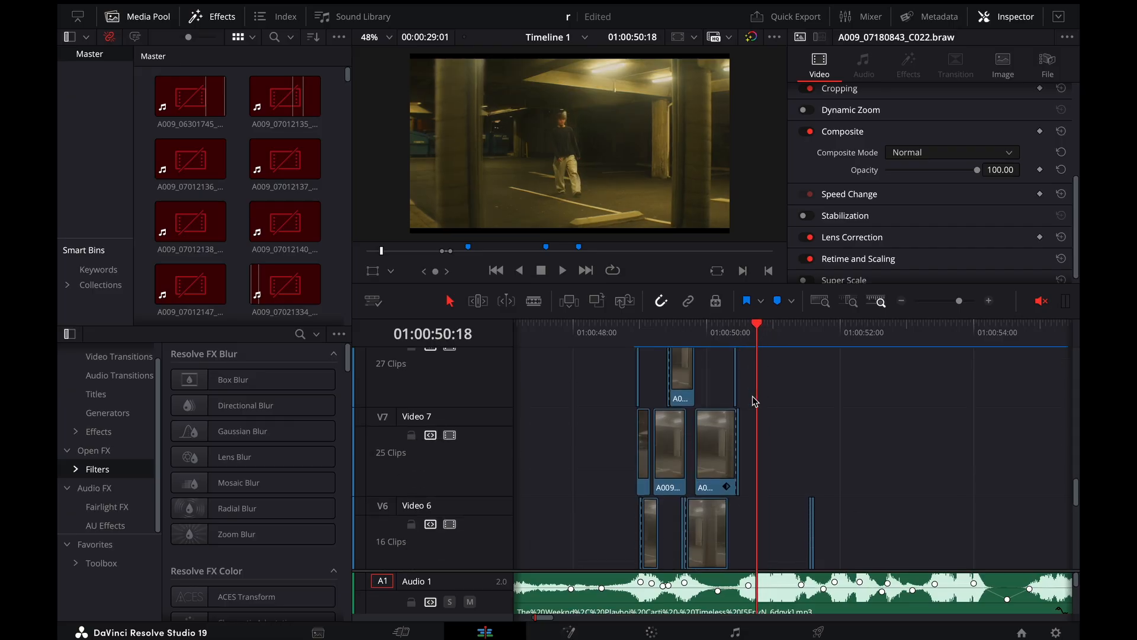
key(Left)
key(Left)
key(Left)
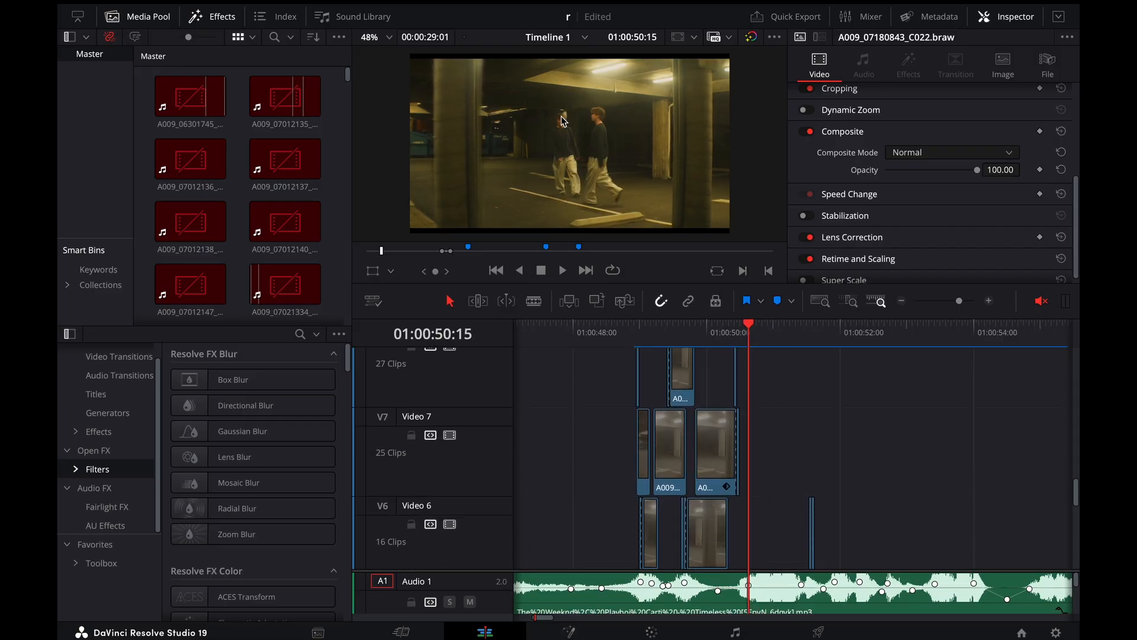
Find the speed-ramped Video 5 clip, step through its frames to 01:00:50:20, and play back from 01:00:50:16
scroll(658, 423, down, 8)
scroll(657, 424, up, 4)
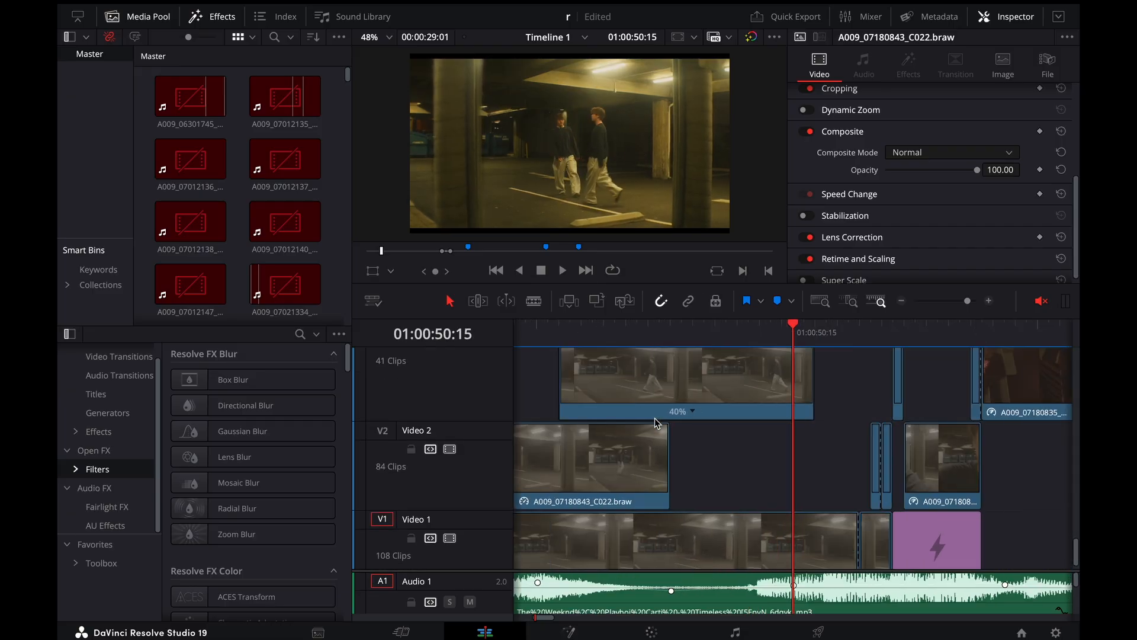
scroll(657, 424, up, 3)
scroll(657, 420, up, 2)
key(Right)
key(Right)
key(Right)
key(Right)
key(Right)
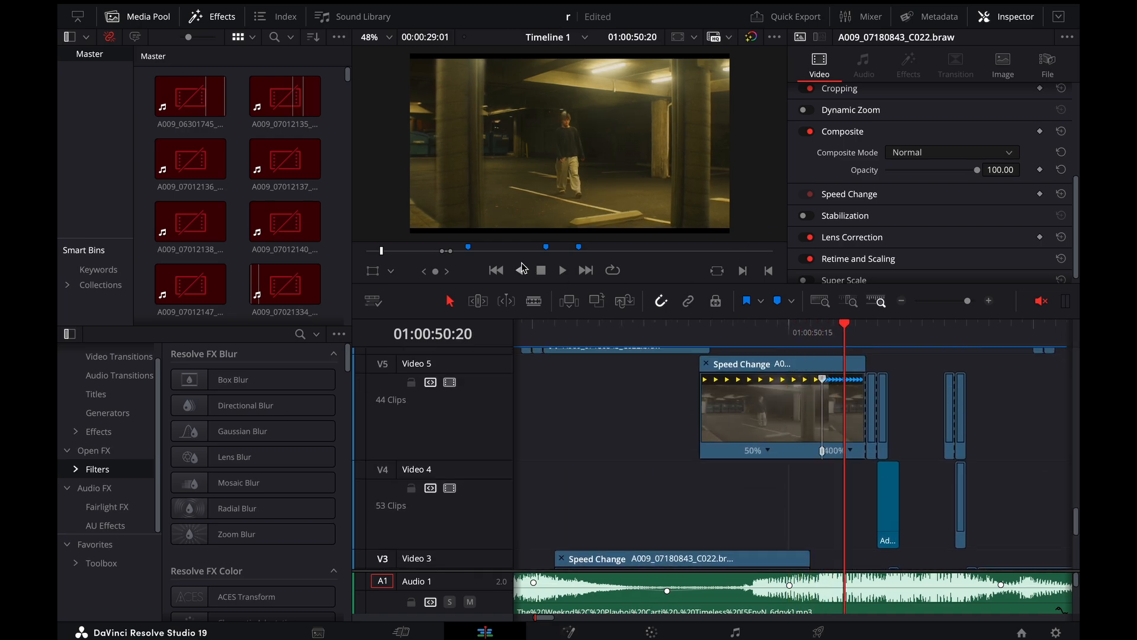
drag(841, 330, 802, 335)
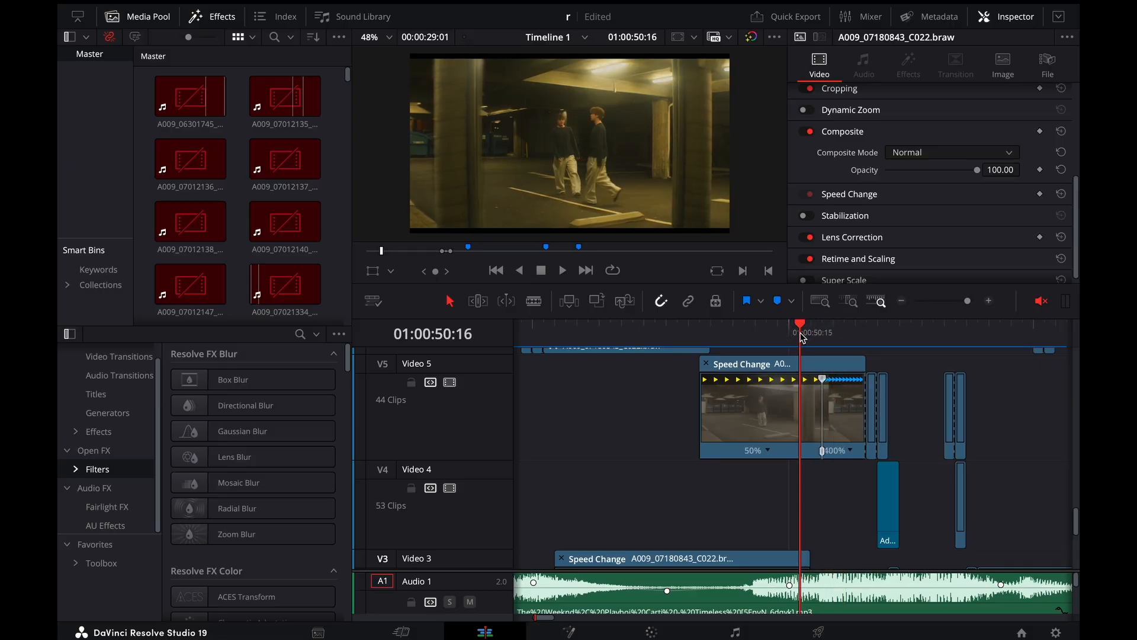
key(space)
key(space)
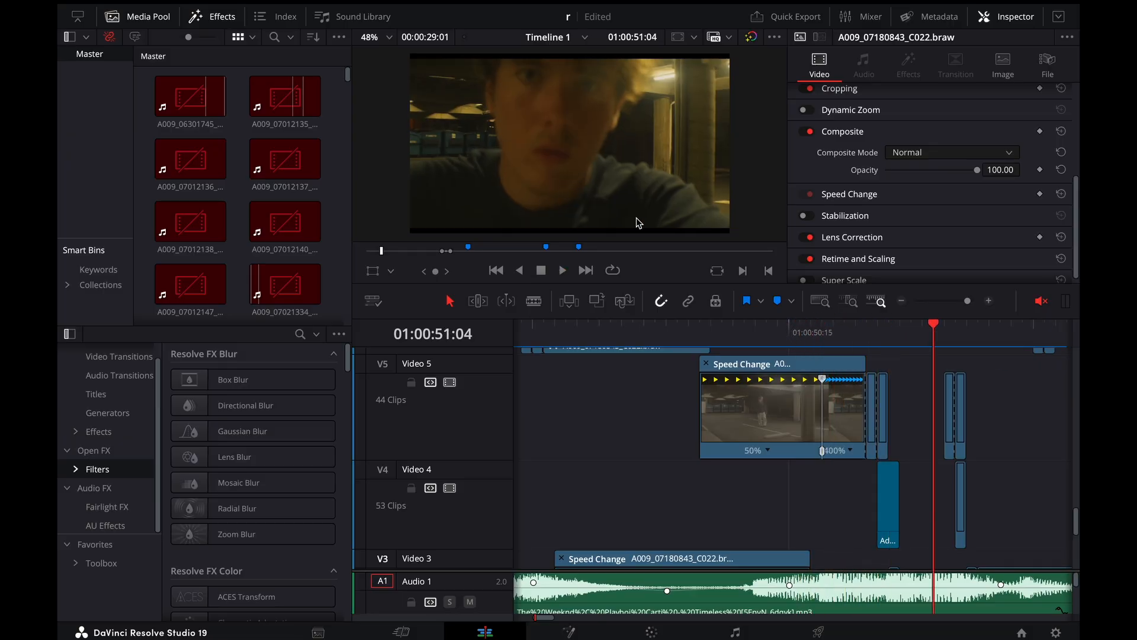
Select the speed-ramped Video 5 clip and review its motion from 01:00:50:10 through the 400% section
click(793, 331)
drag(794, 330, 812, 333)
click(779, 415)
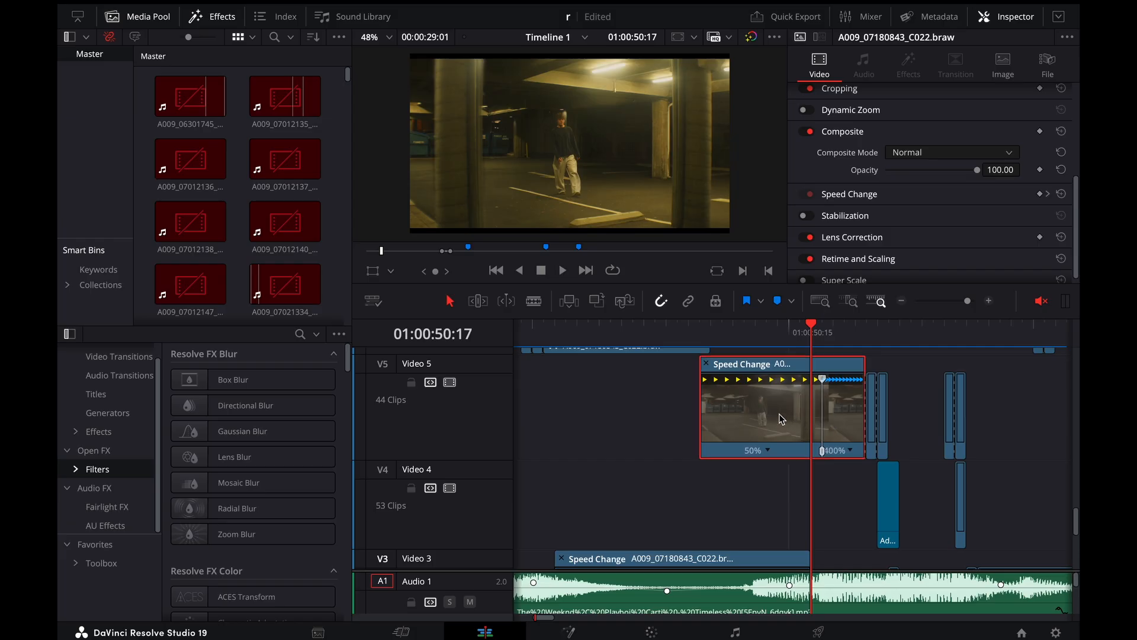
key(super+equal)
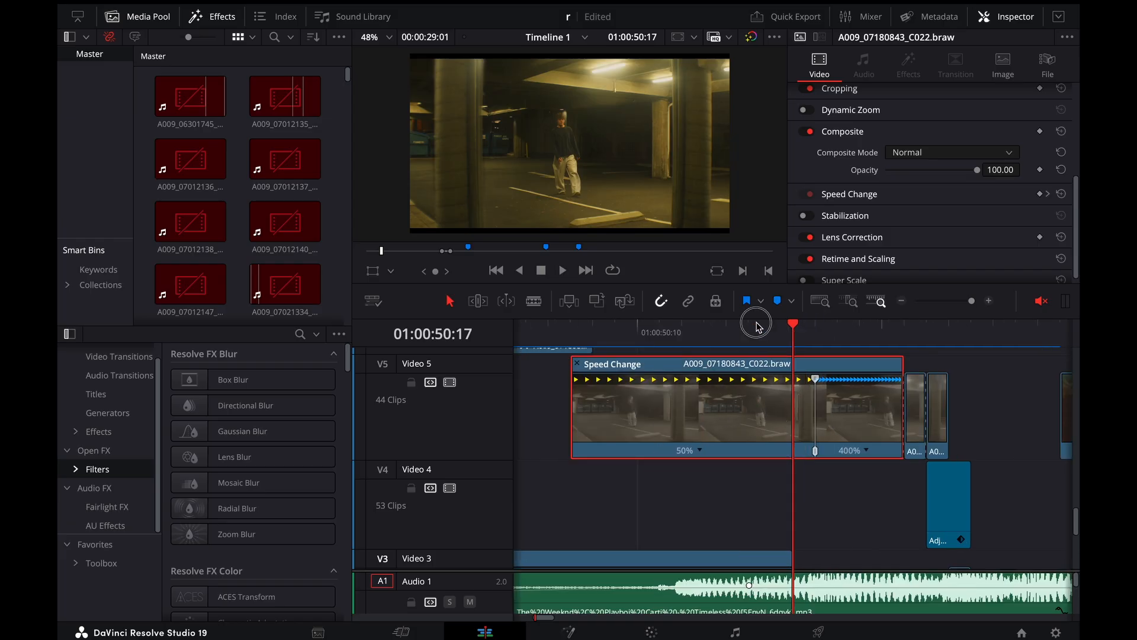
drag(756, 325, 646, 377)
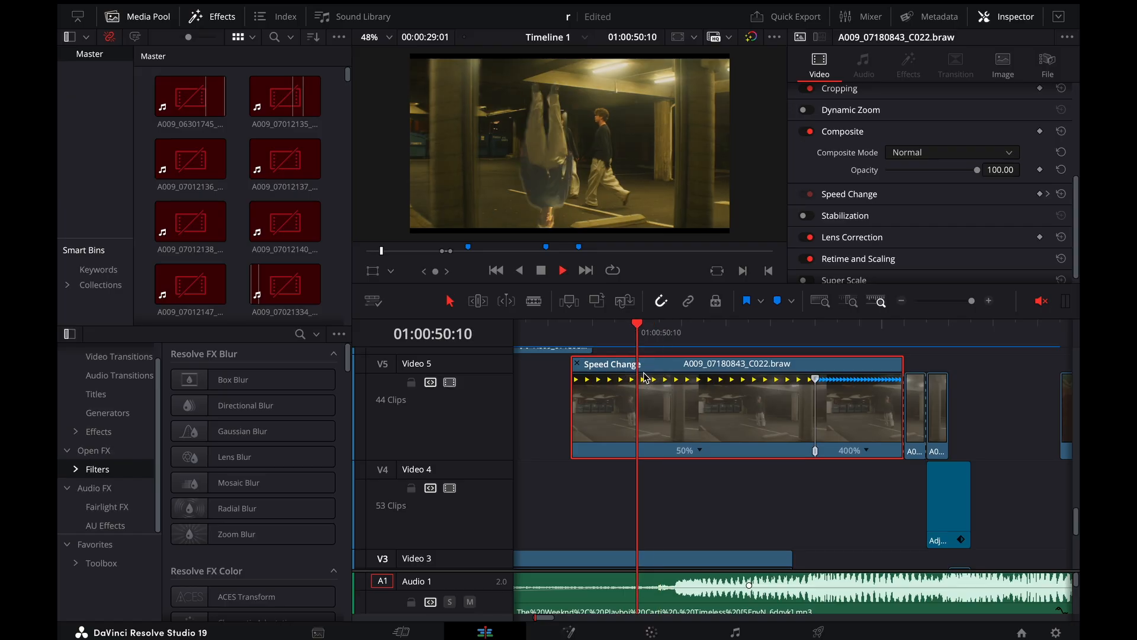
key(space)
drag(692, 344, 896, 354)
Go to 01:00:50:22 and select the short Video 2 clip there to show its composite settings
scroll(895, 362, down, 2)
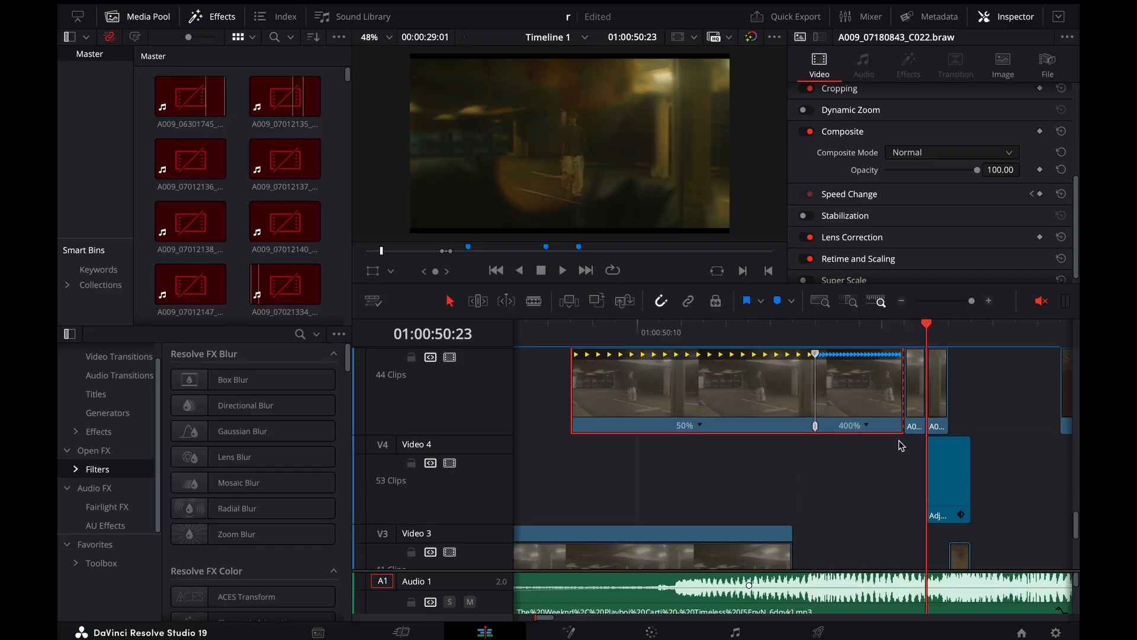
key(Left)
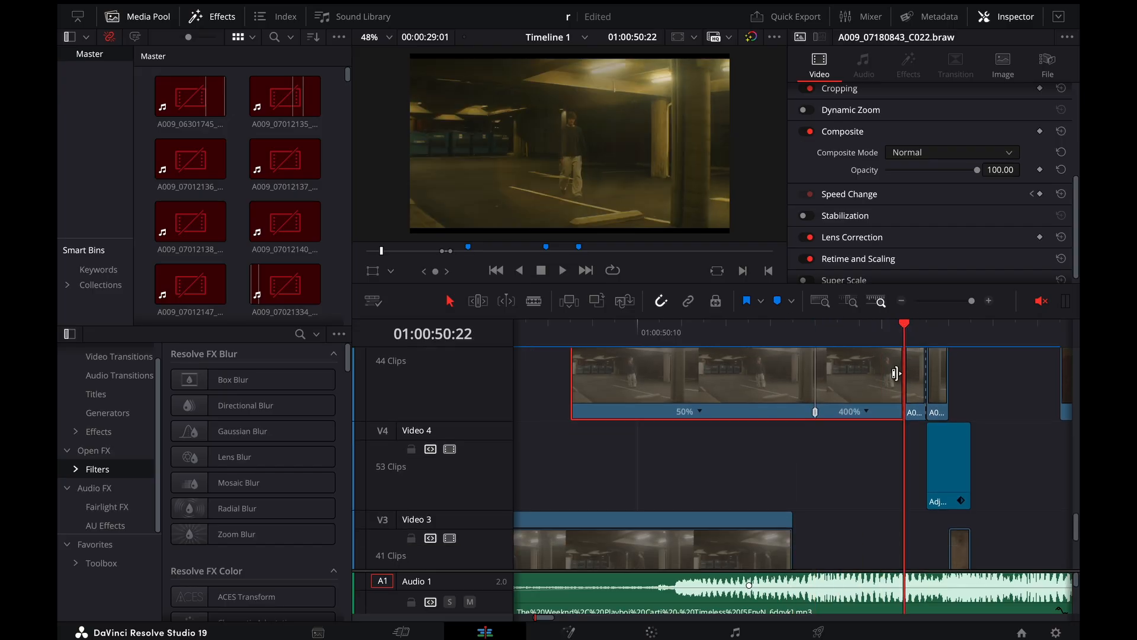
scroll(895, 374, down, 5)
scroll(899, 376, down, 3)
scroll(898, 377, up, 3)
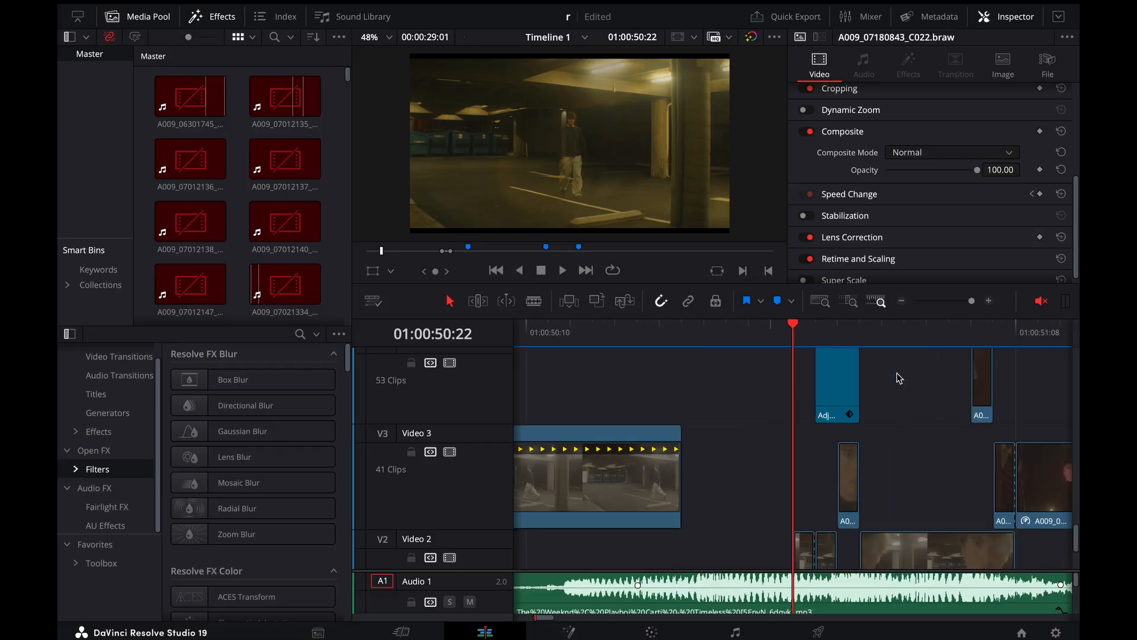
scroll(763, 419, down, 3)
click(809, 495)
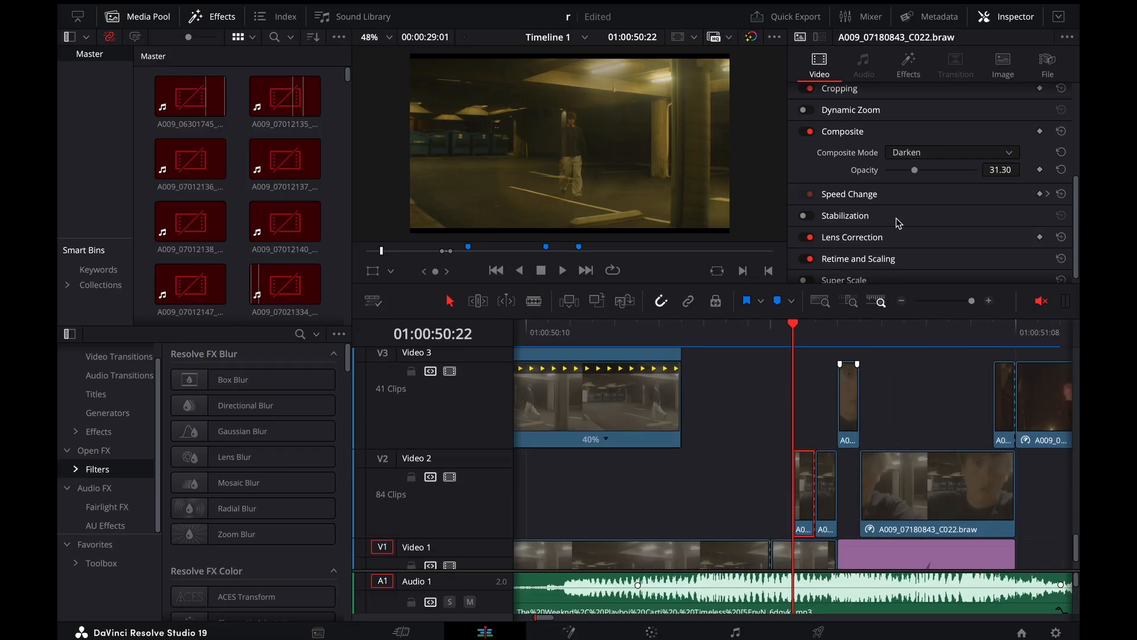
Compare the frames around the short Video 2 clip with the Video 1 clips below, deselect it, and move to 01:00:50:23
key(Right)
key(Left)
scroll(779, 487, down, 3)
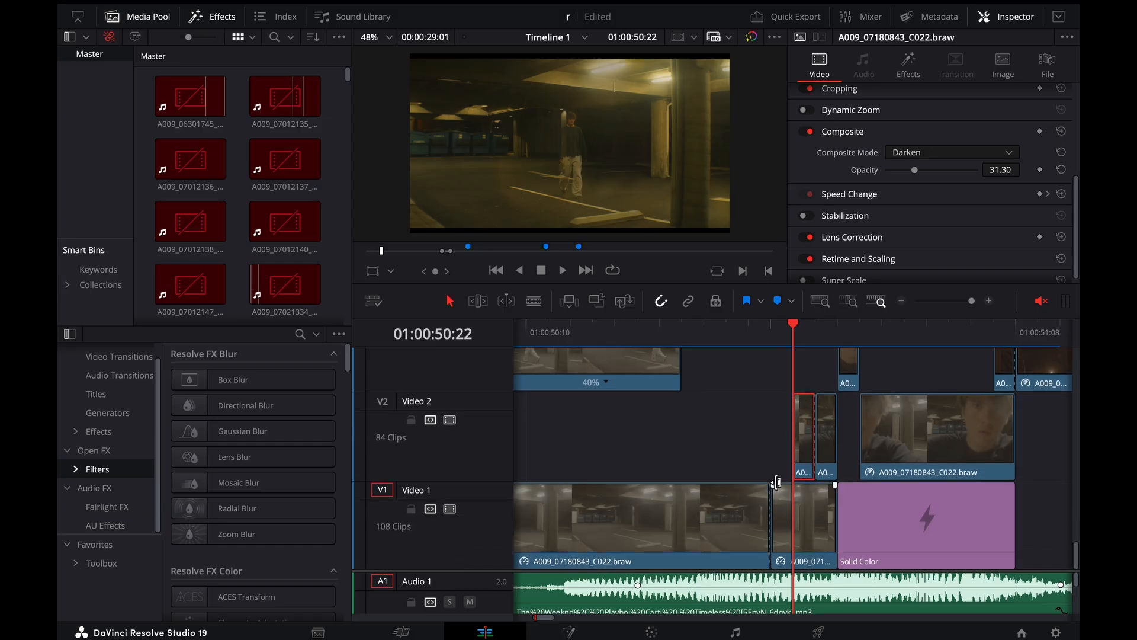
scroll(807, 513, up, 2)
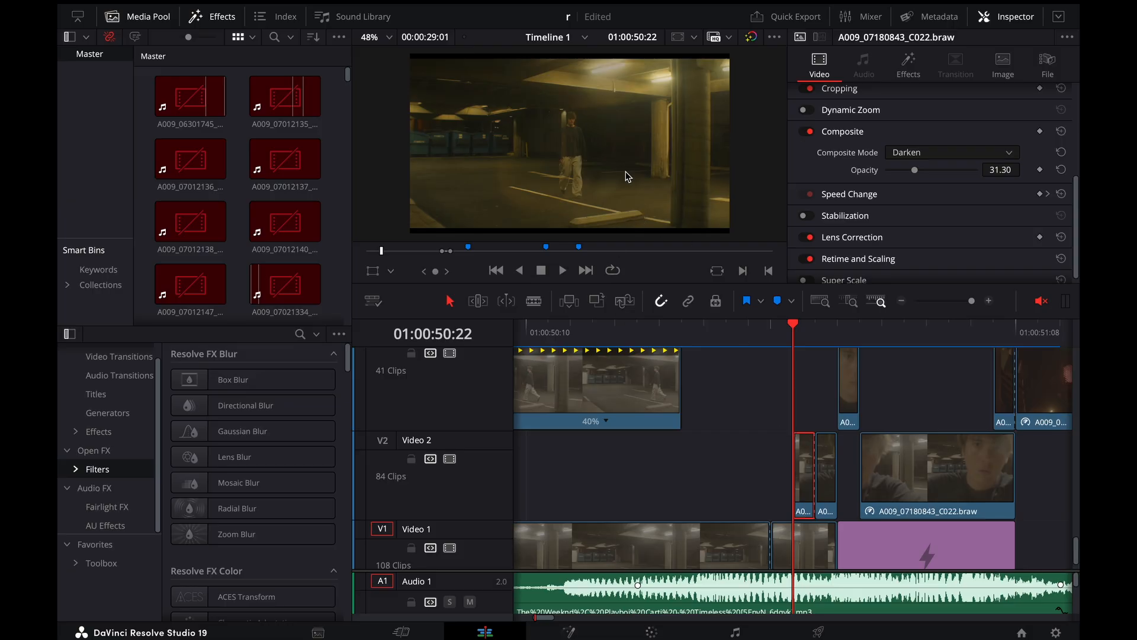
click(720, 390)
key(Right)
key(Right)
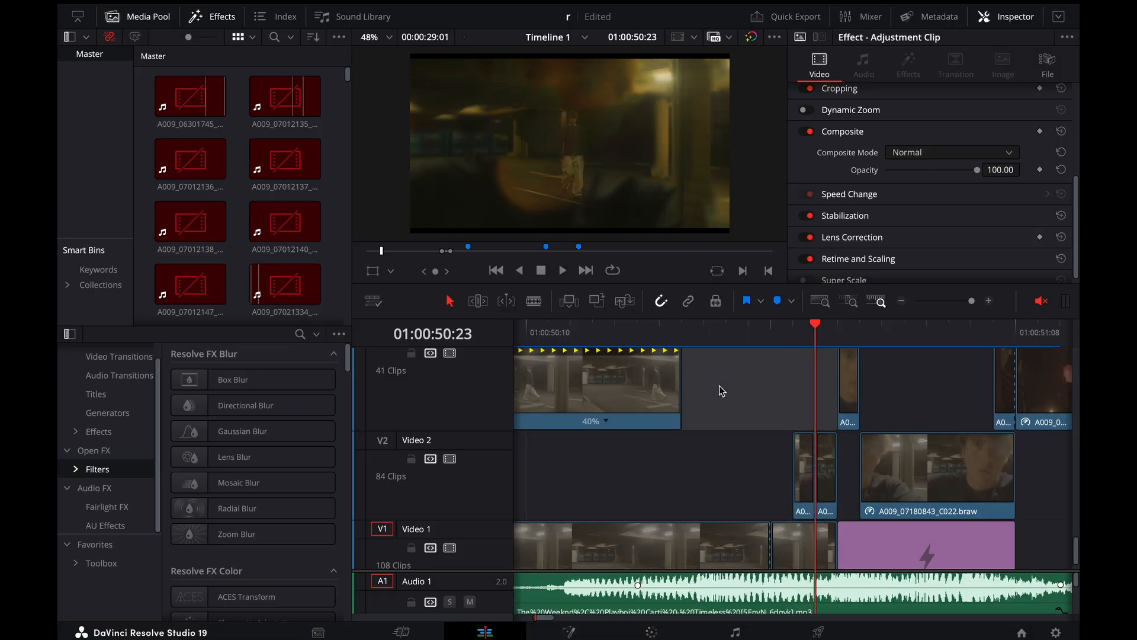
Step back and forth through the frames between 01:00:50:23 and 01:00:51:02 to examine the fade into the red flash
key(Right)
key(Right)
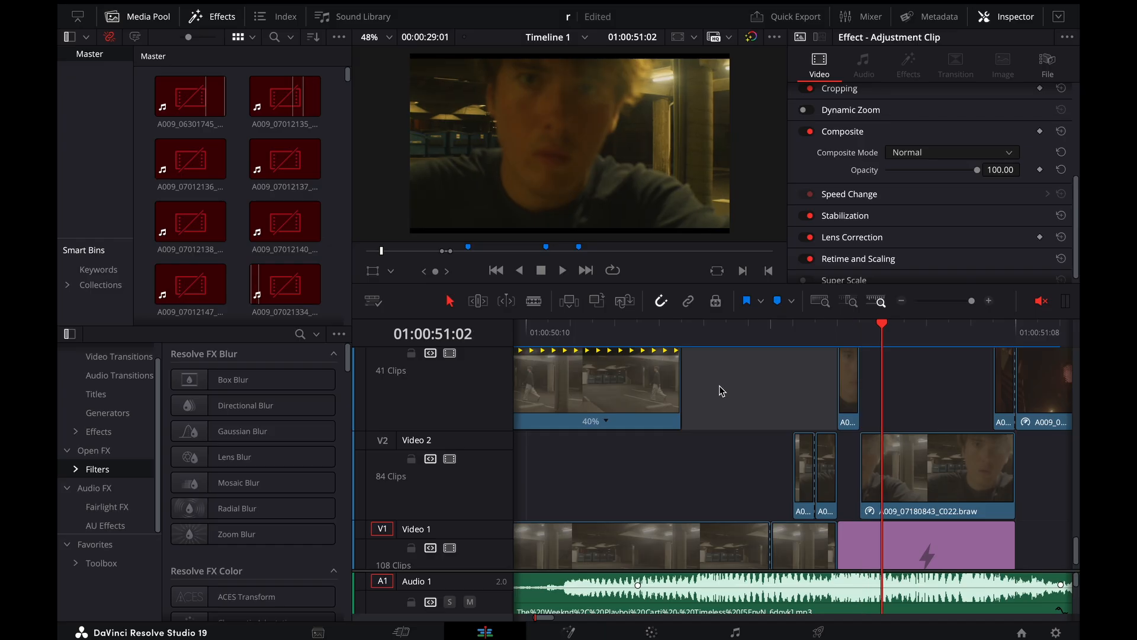
key(Left)
key(Left)
key(Left)
key(Left)
key(Left)
key(Right)
key(Right)
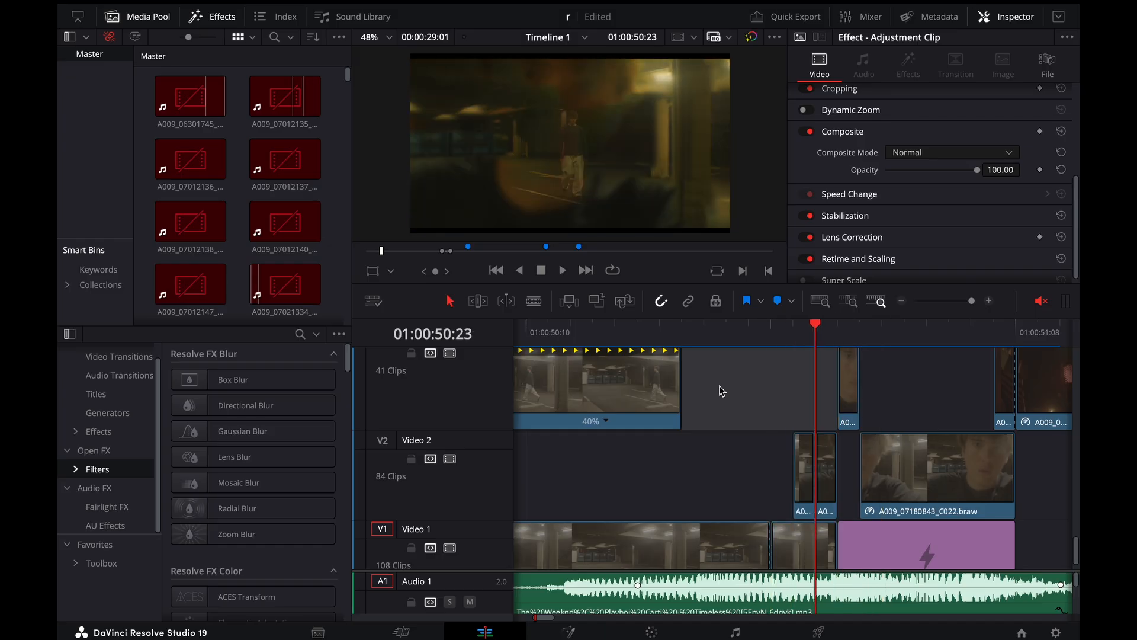
key(Right)
key(Left)
key(Left)
key(Left)
key(Right)
key(Right)
key(Right)
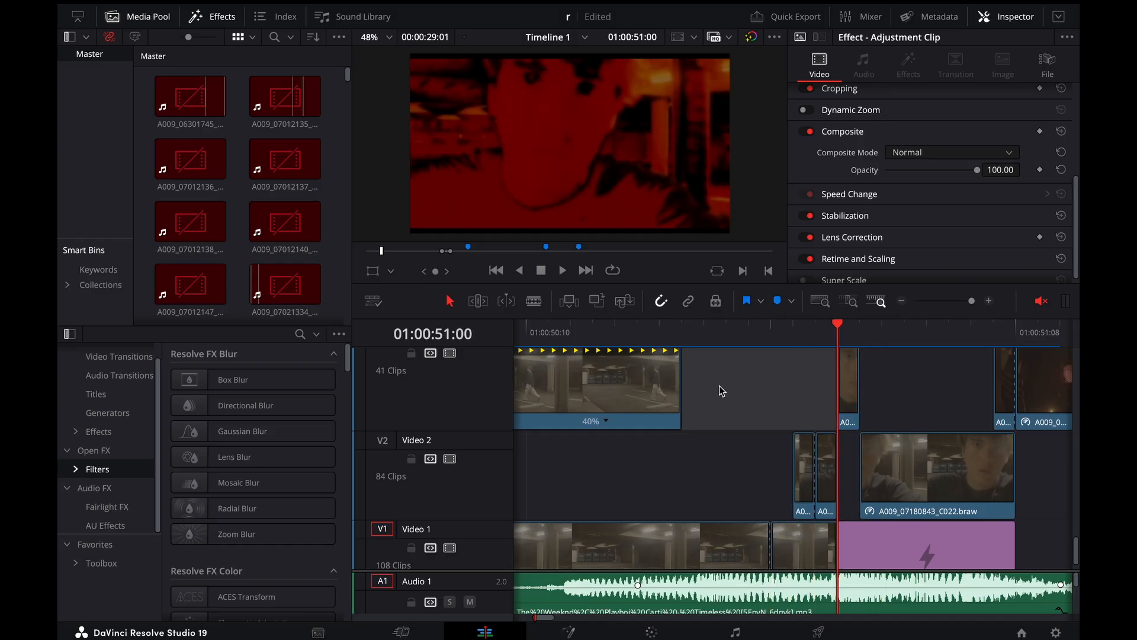
key(Left)
Select the short Video 3 clip at 01:00:51:00, view the Color Warper on the Color page, and return to the Edit page
click(849, 388)
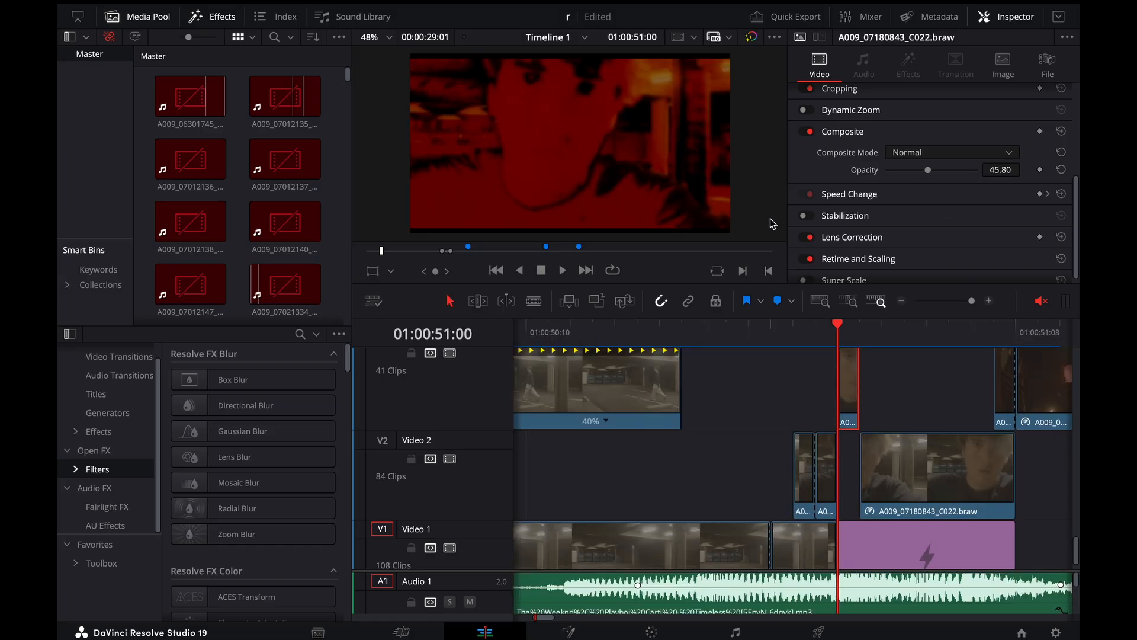
scroll(835, 406, up, 1)
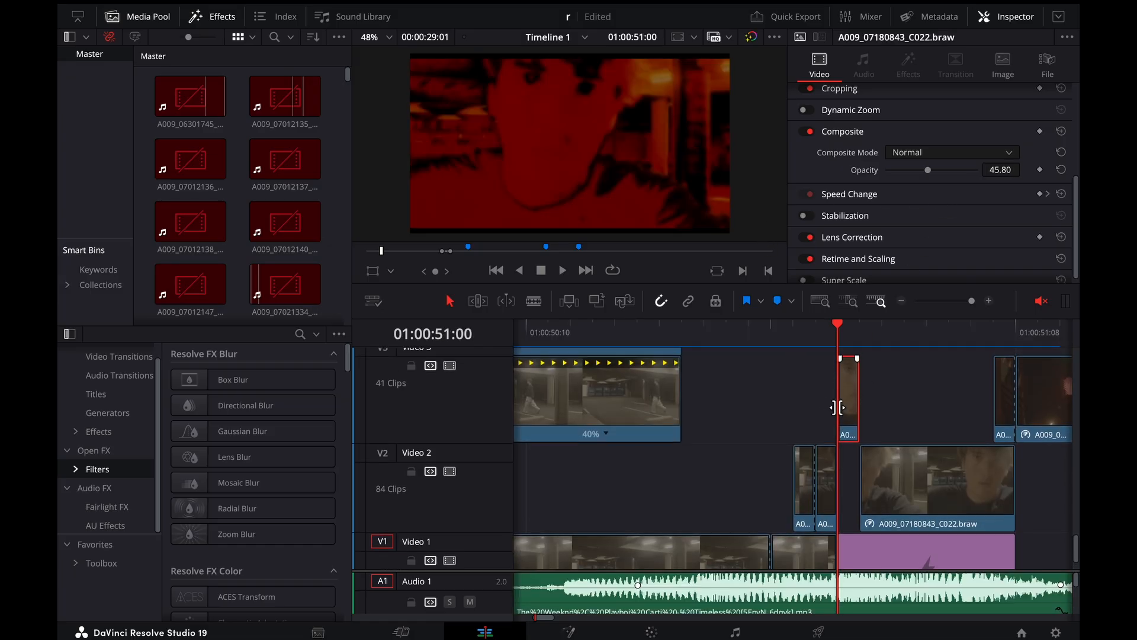
click(652, 632)
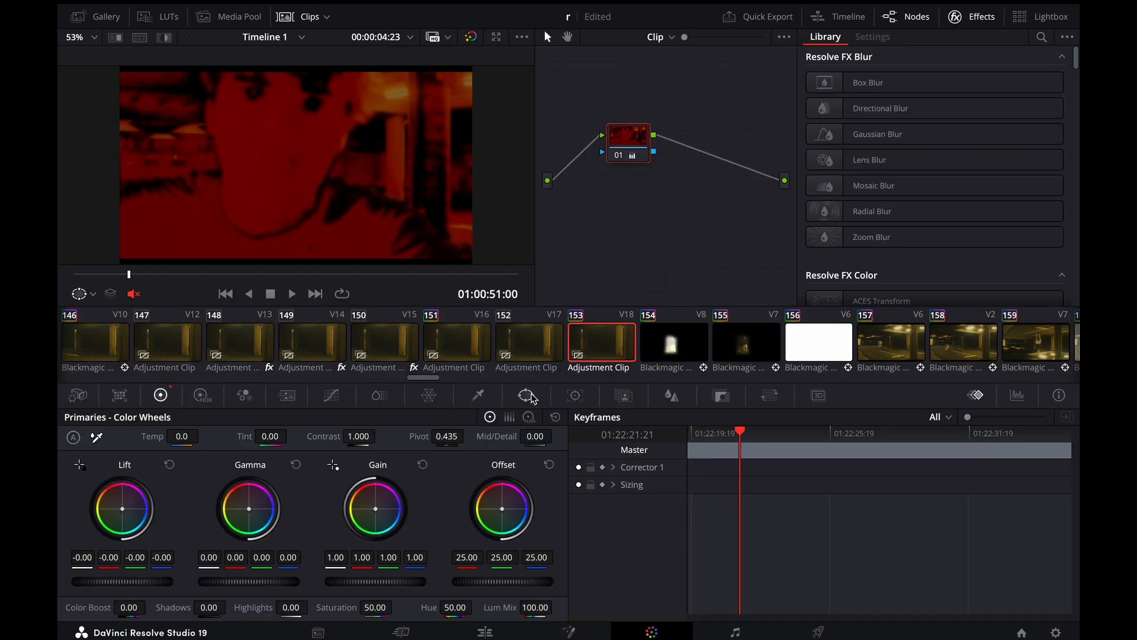
click(429, 395)
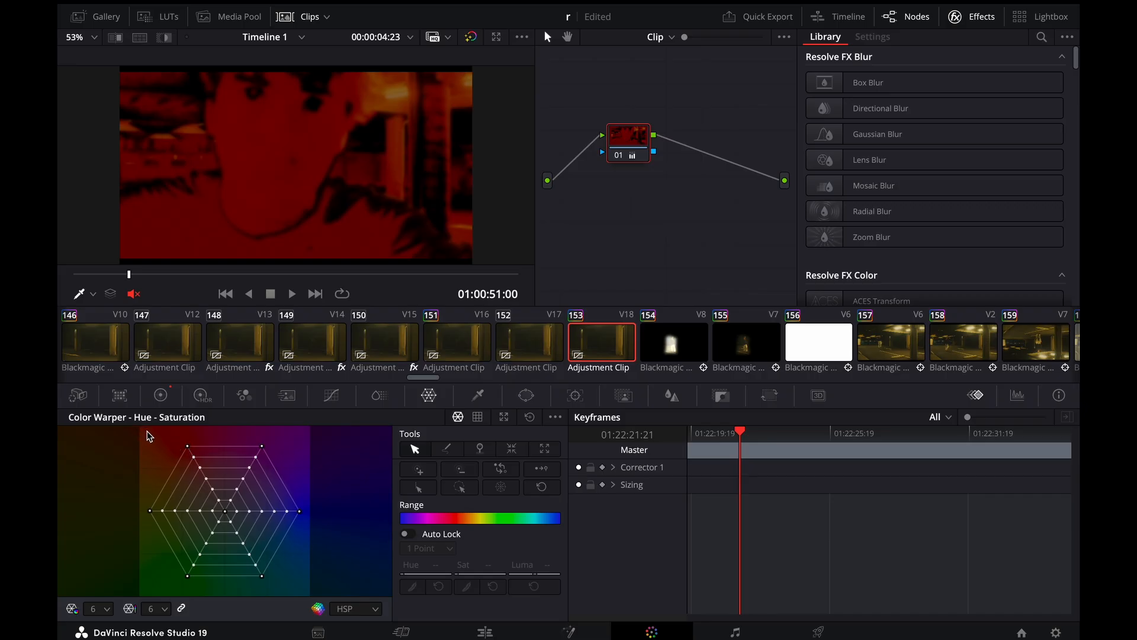
click(484, 632)
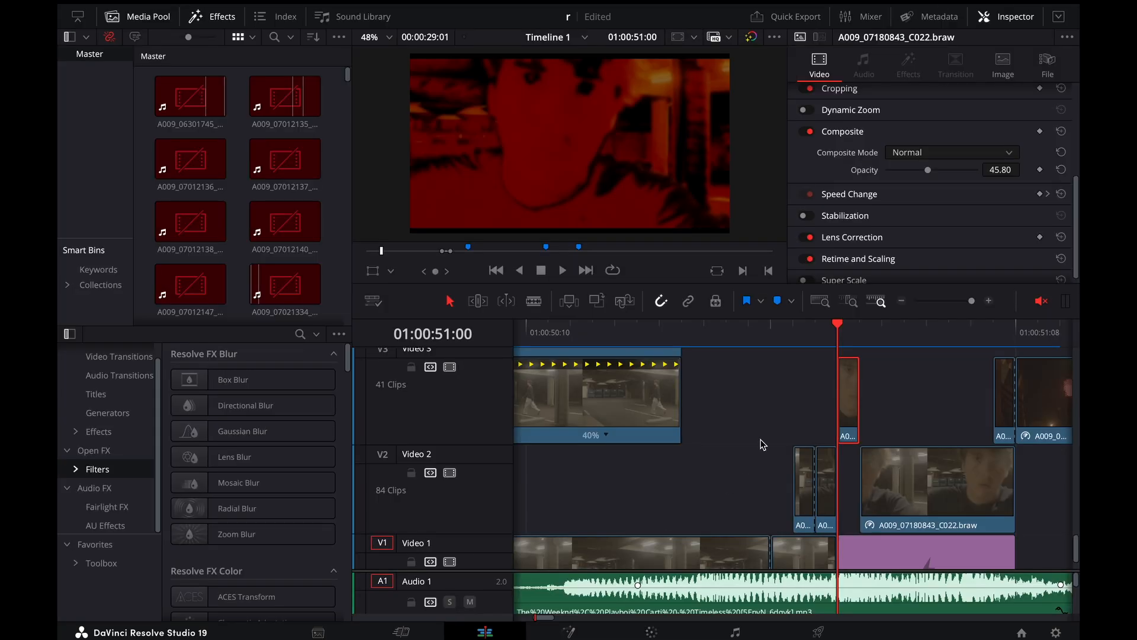
Play back the flash transition from 01:00:50:21 and again from 01:00:50:19
key(Left)
key(Left)
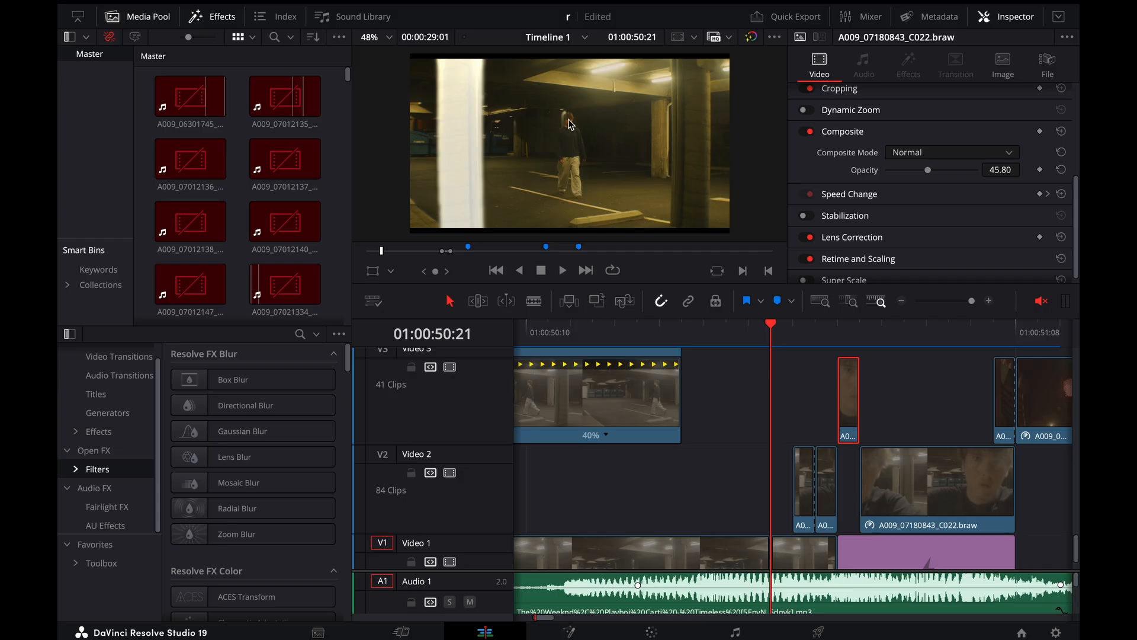
key(space)
click(774, 329)
key(space)
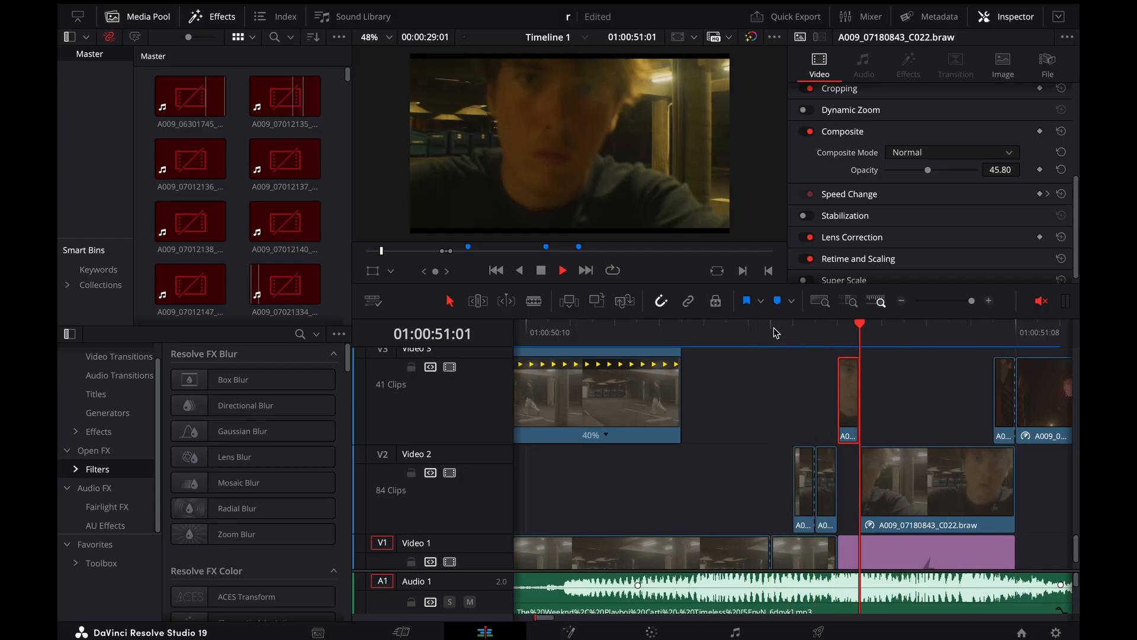
key(space)
drag(776, 332, 729, 334)
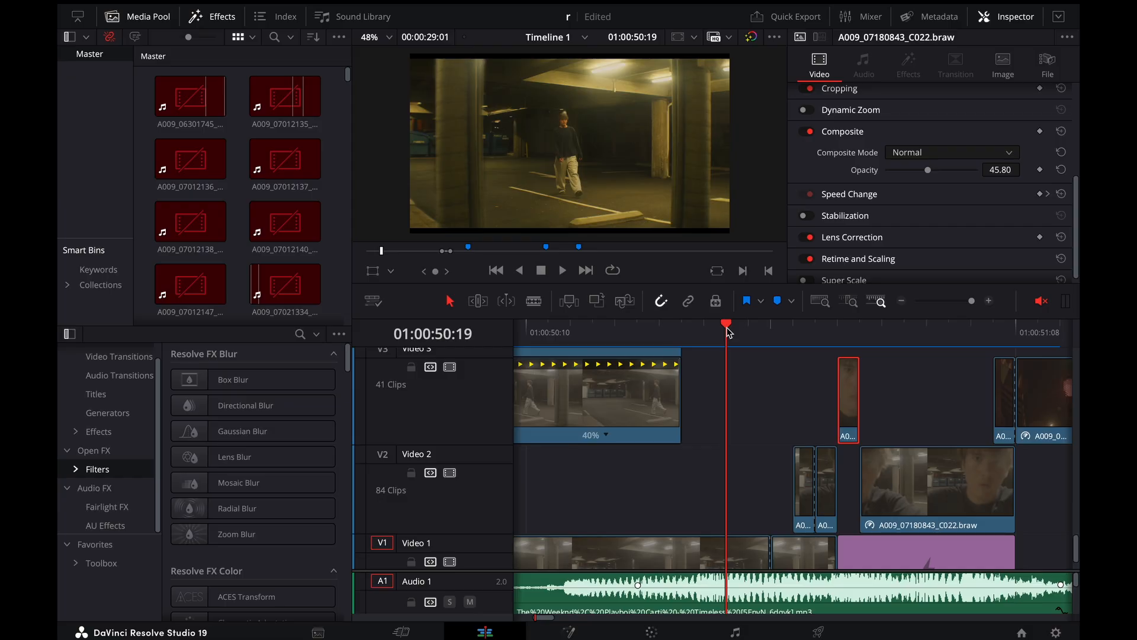
key(space)
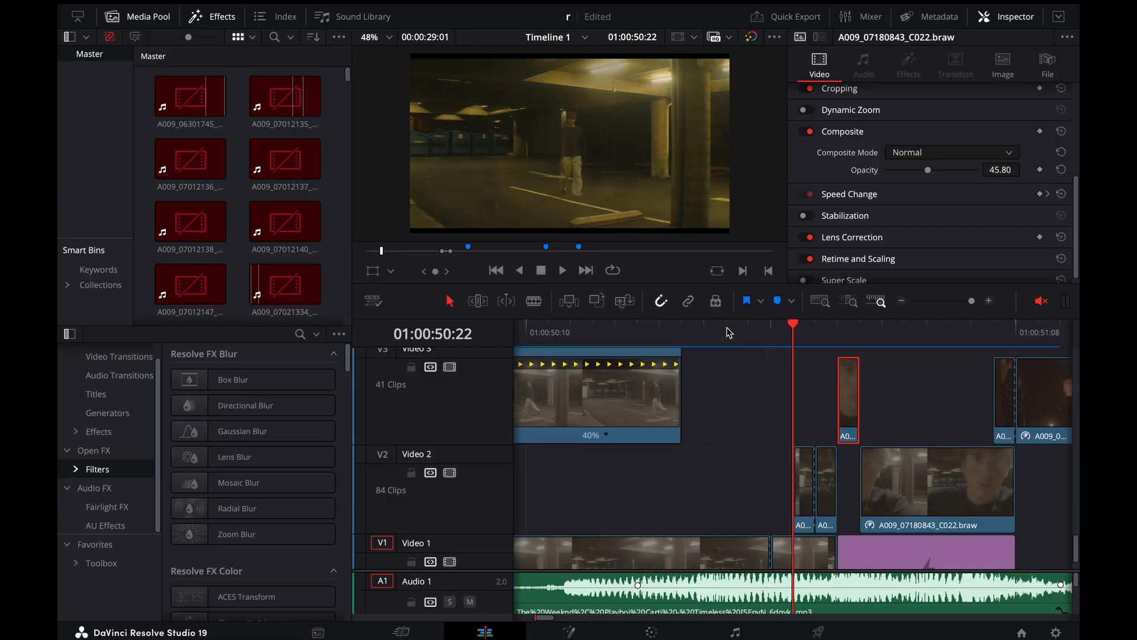
Replay the transition from 01:00:50:13 and select the Video 3 clip with the 40% speed change
click(592, 353)
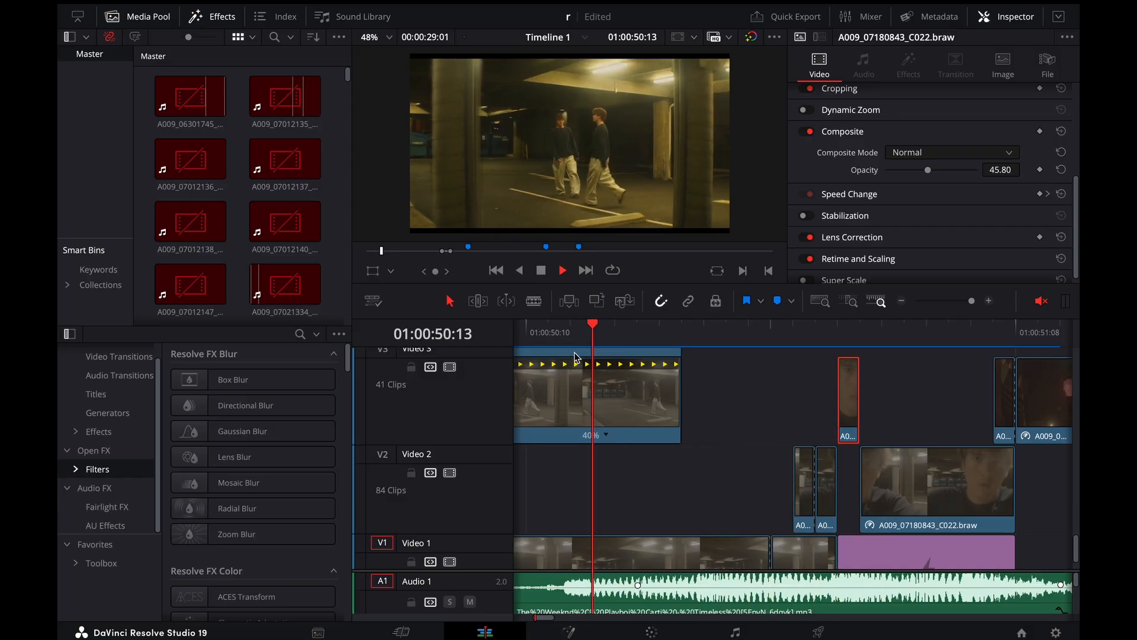
key(space)
click(577, 356)
key(super+minus)
key(super+minus)
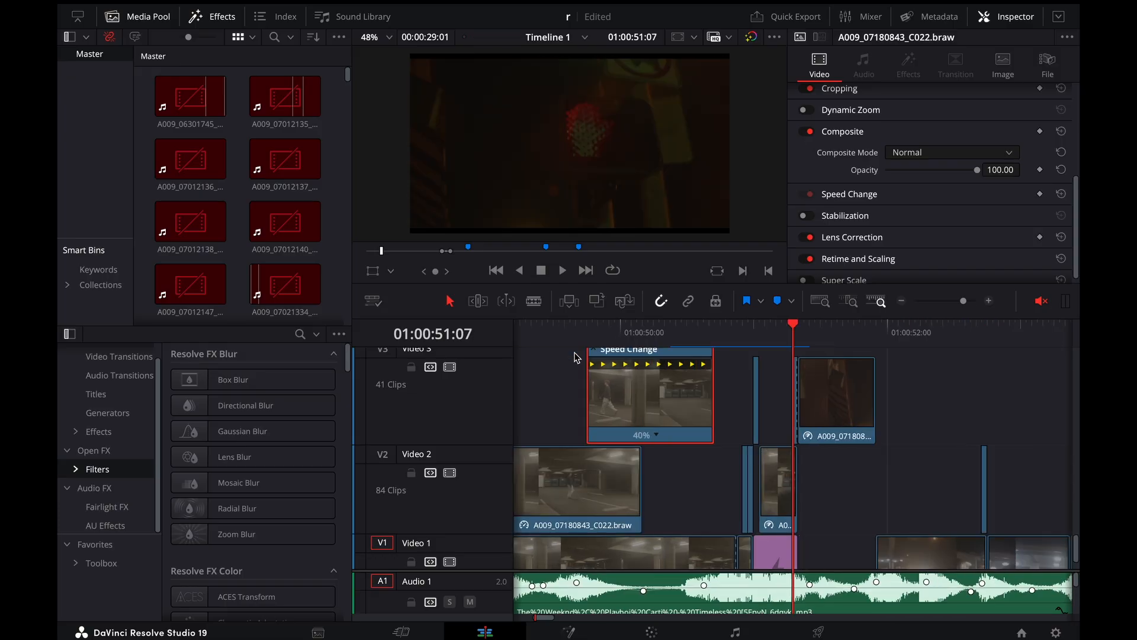
Play back the clone exit repeatedly from 01:00:50:15 and place the playhead on the red flash frame at 01:00:51:00
click(698, 326)
key(space)
click(698, 325)
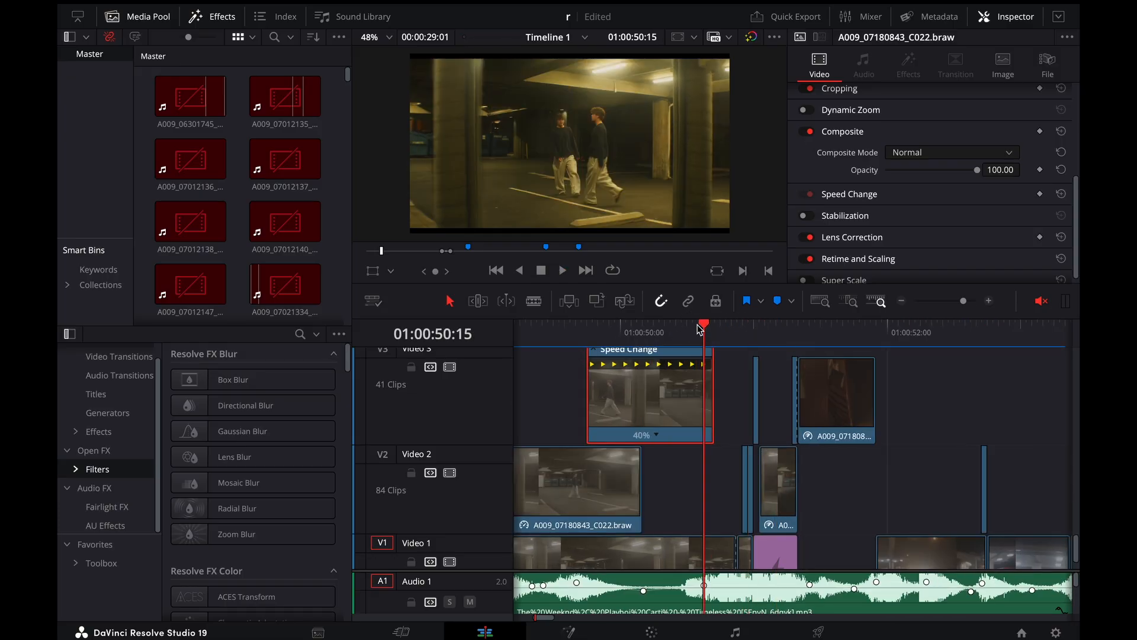
key(space)
click(698, 326)
key(space)
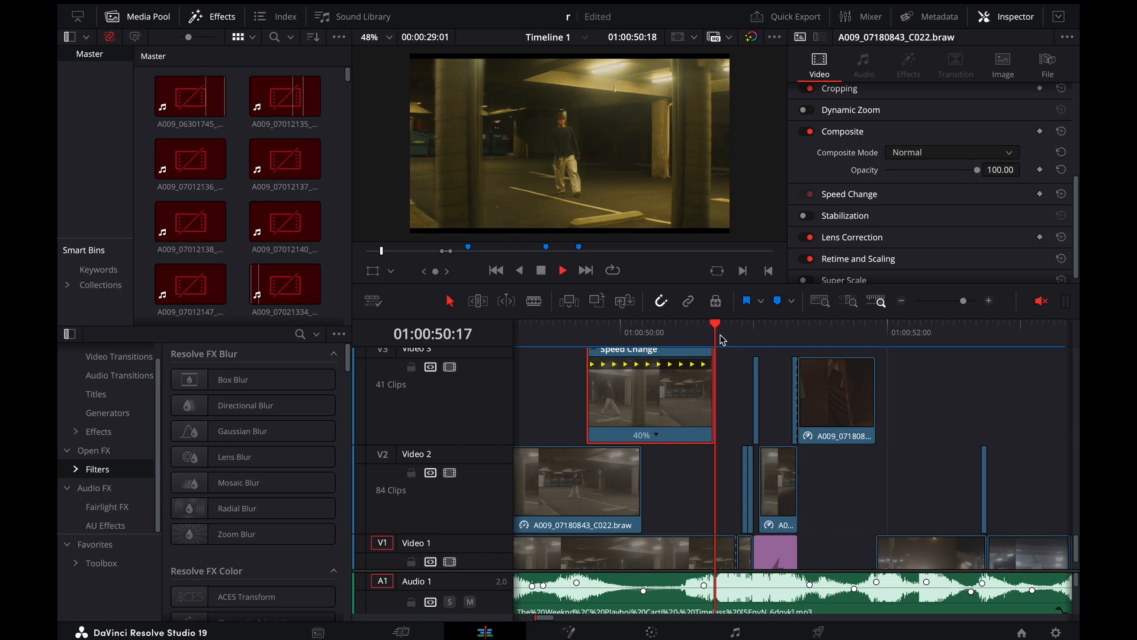
mouse_move(752, 344)
mouse_down()
mouse_move(732, 344)
mouse_move(754, 344)
mouse_up()
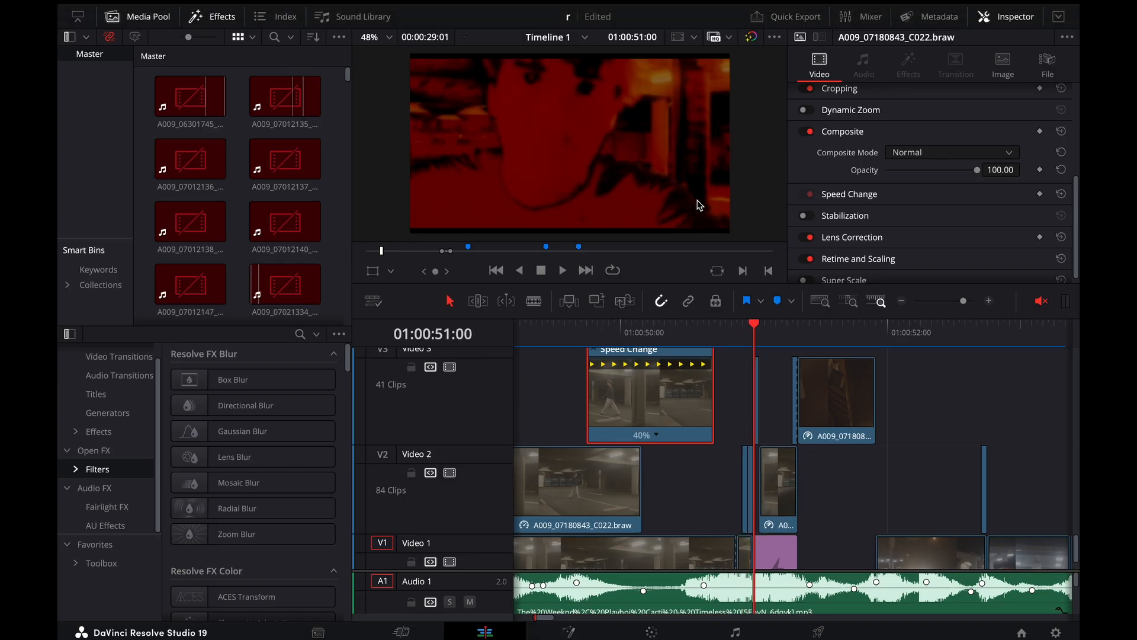
Step through the flash frames from 01:00:50:23 on to 01:00:51:07, where the red hand shot begins
key(Left)
key(Left)
key(Left)
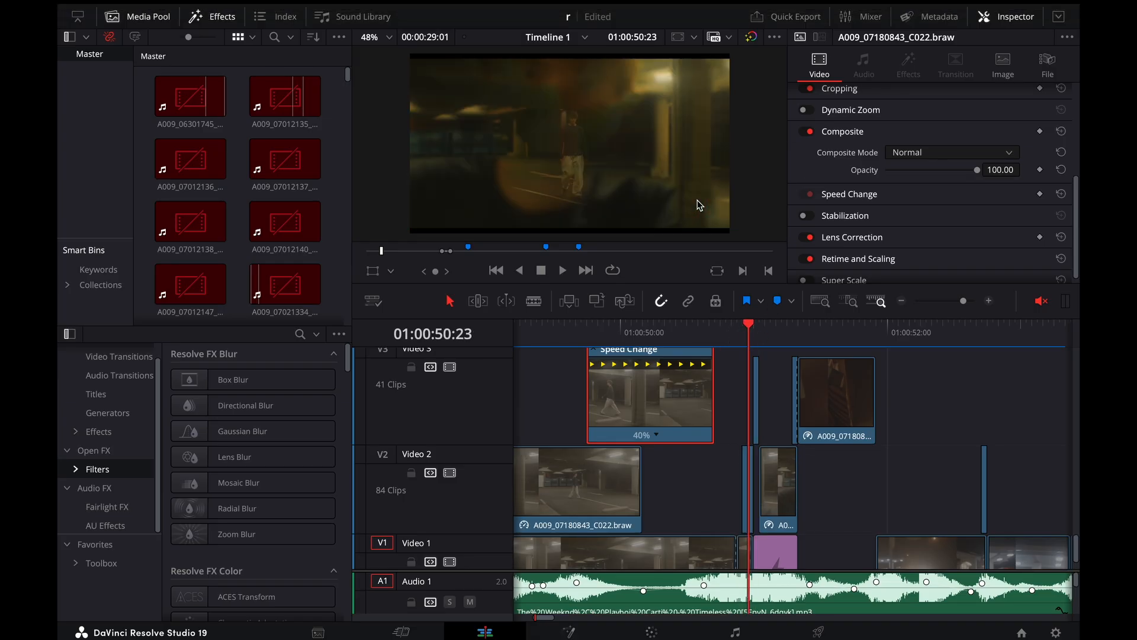
key(Right)
key(Right)
key(Right)
key(Right)
key(Right)
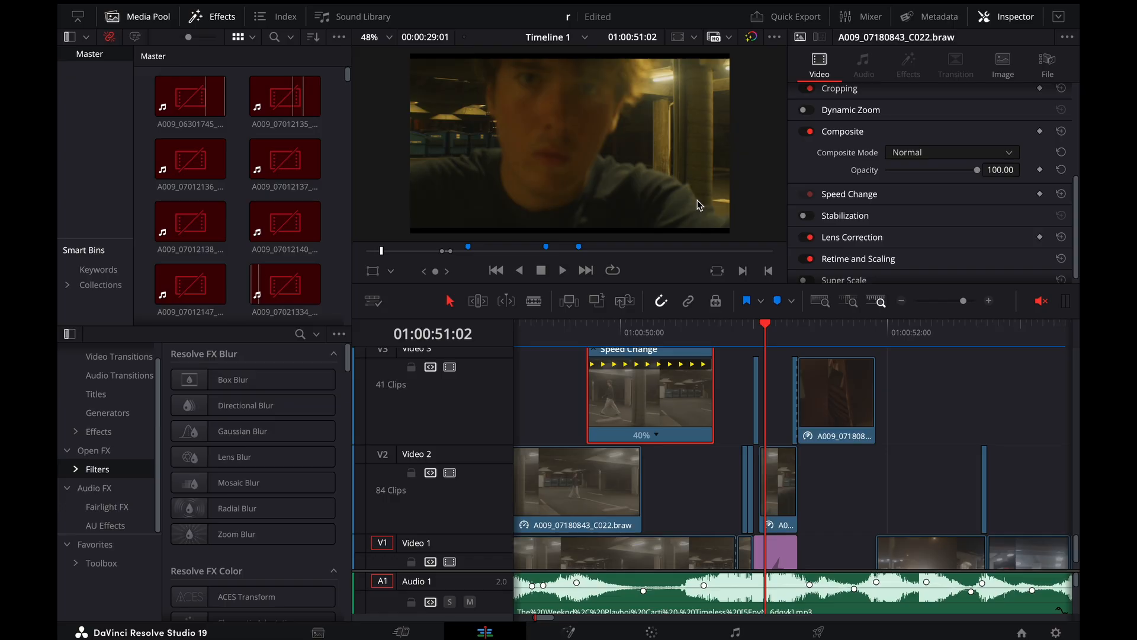
key(Right)
key(Right)
key(Right)
Compare the frames around the red hand transition, then step back past 01:00:51:03 to the flash at 01:00:51:00
key(Right)
key(Right)
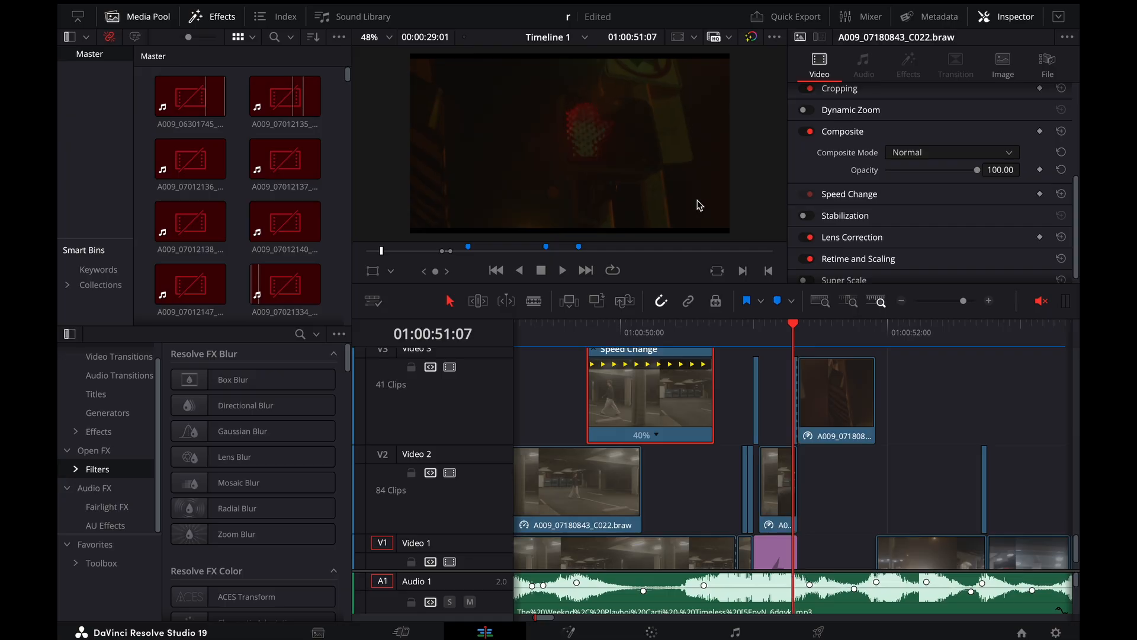
key(Left)
key(Left)
key(Left)
key(Left)
key(Left)
key(Right)
key(Right)
key(Right)
key(Right)
key(Right)
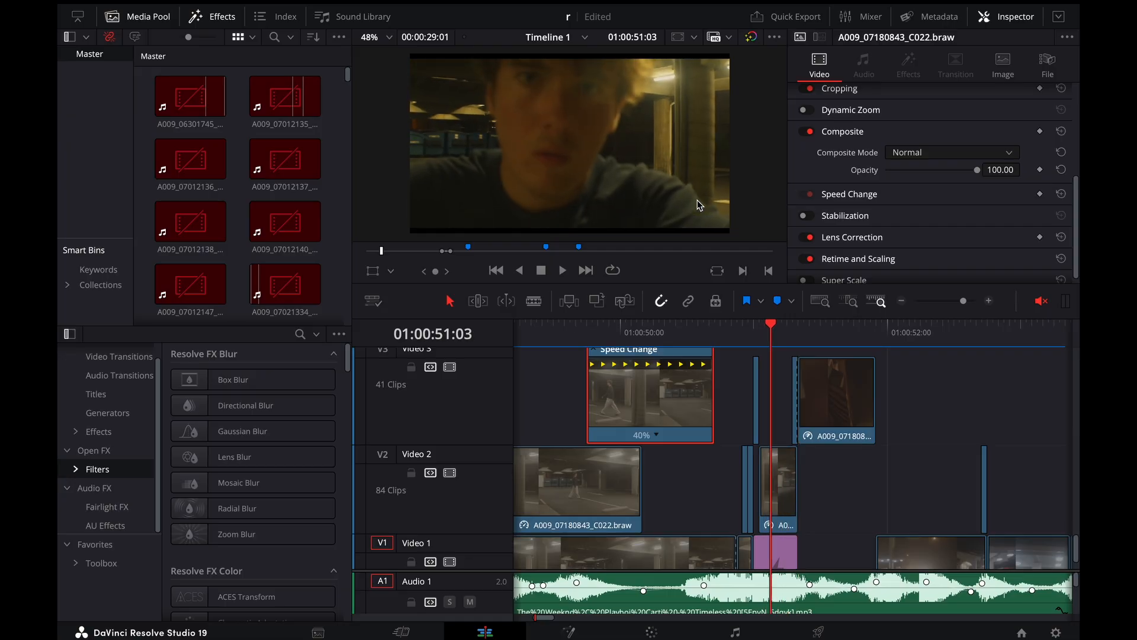
key(Left)
key(Left)
key(Left)
key(Left)
key(Left)
key(Left)
key(Left)
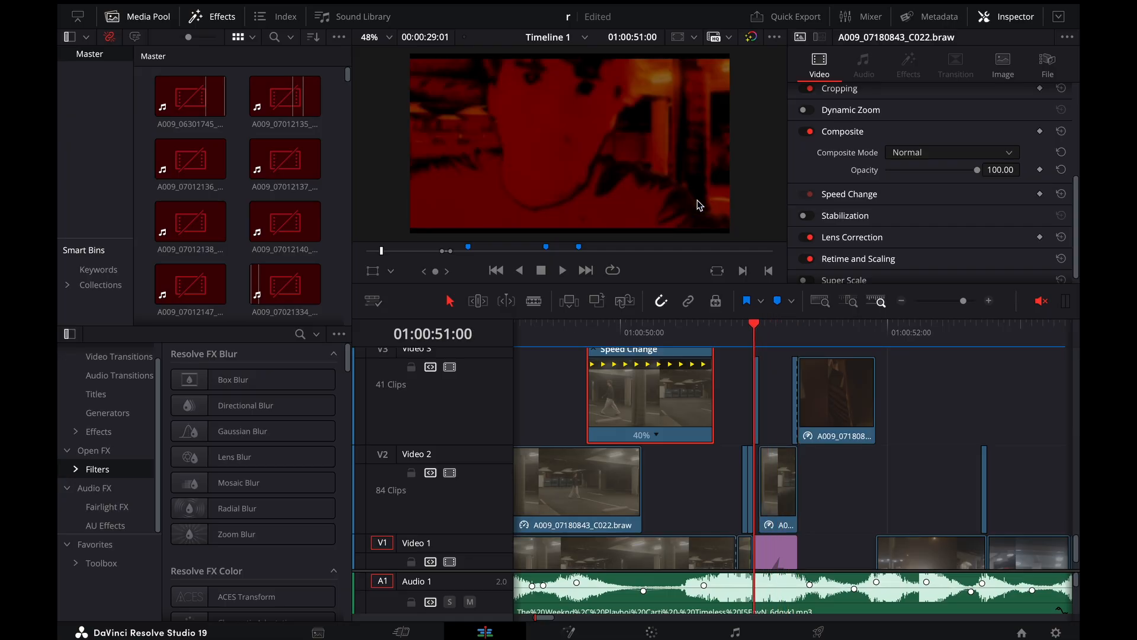
Step forward to 01:00:51:09, back to 01:00:51:03, and on to 01:00:51:06 to examine the red hand overlay
key(Right)
key(Right)
key(Right)
key(Right)
key(Right)
key(Right)
key(Right)
key(Right)
key(Right)
key(Right)
key(Right)
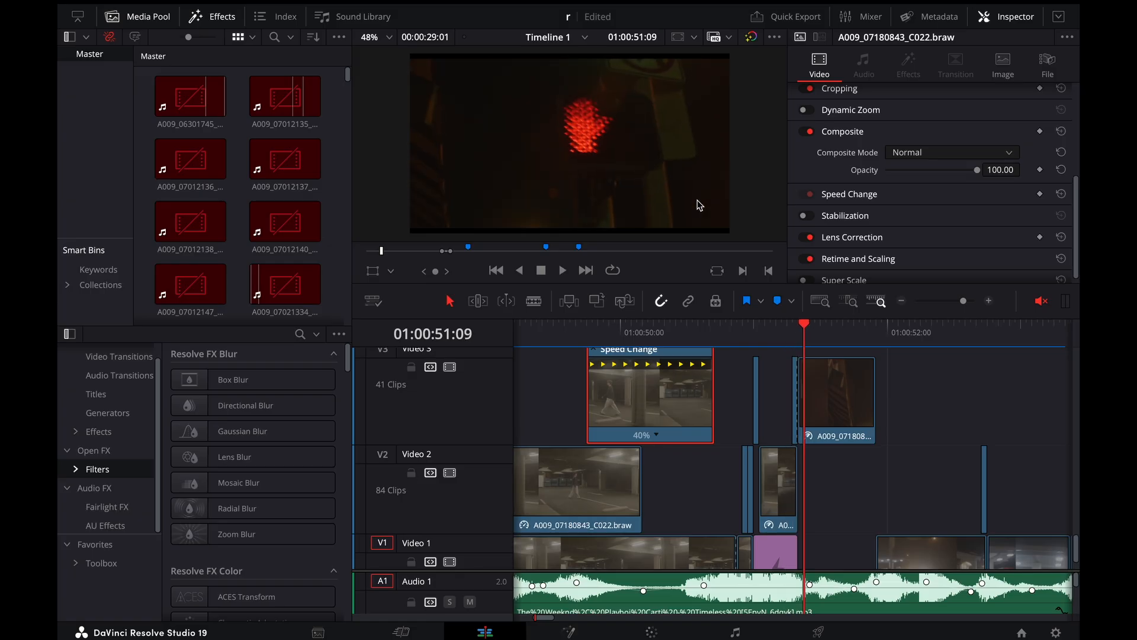
key(Left)
key(Left)
key(Left)
key(Left)
key(Left)
key(Left)
key(Left)
key(Left)
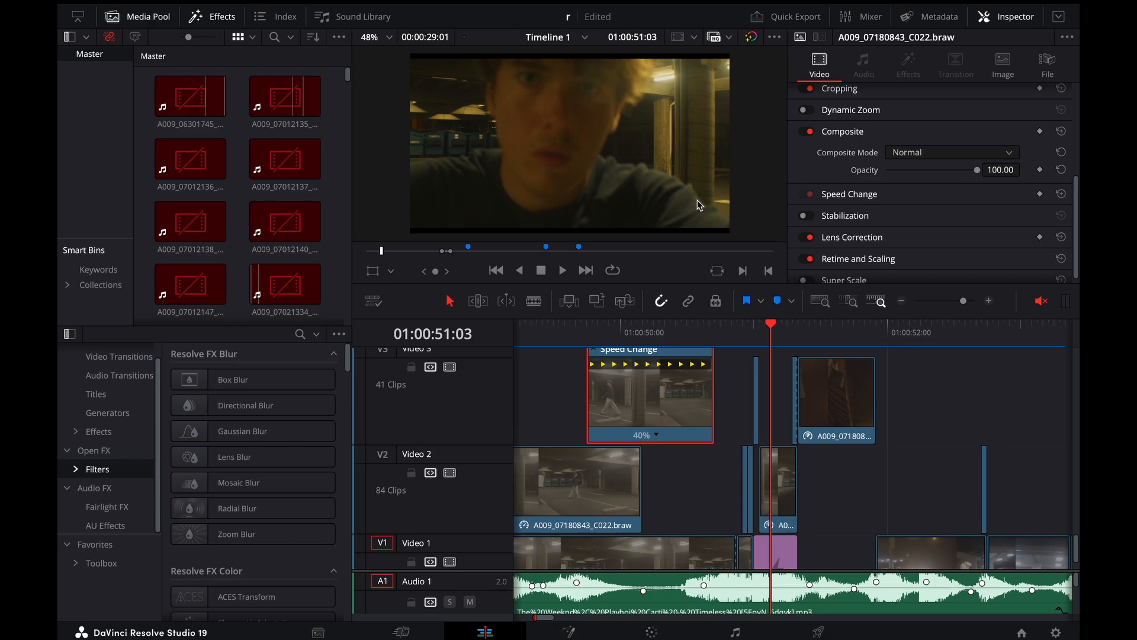
key(Right)
key(Right)
key(Right)
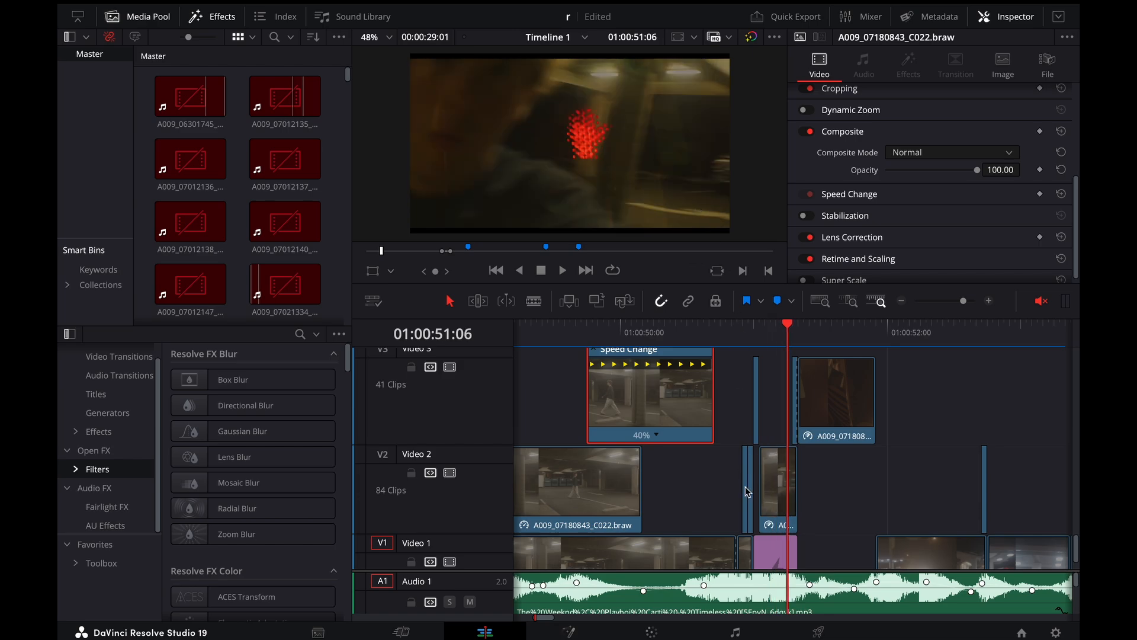
Select the Video 2 clip at 01:00:51:06 and show its retime controls with the 400% section
click(780, 485)
key(super+r)
key(super+equal)
key(super+equal)
scroll(779, 483, down, 3)
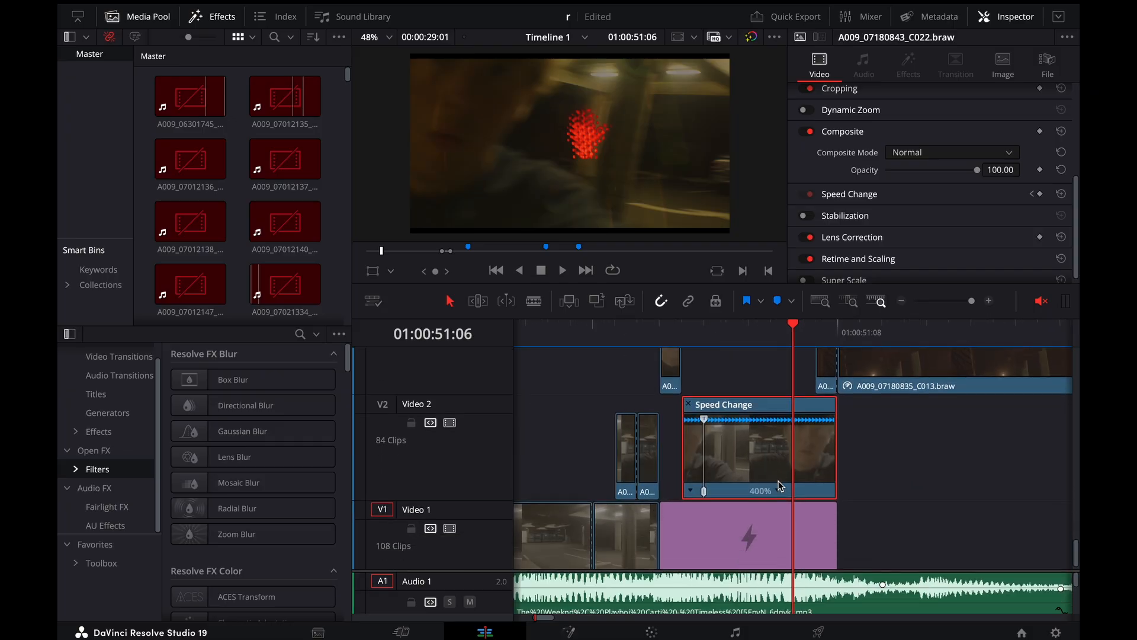
Step repeatedly through the frames around 01:00:51:05 to review the Video 2 speed ramp against the red hand overlay
key(Left)
key(Left)
key(Left)
key(Right)
key(Right)
key(Right)
key(Right)
key(Right)
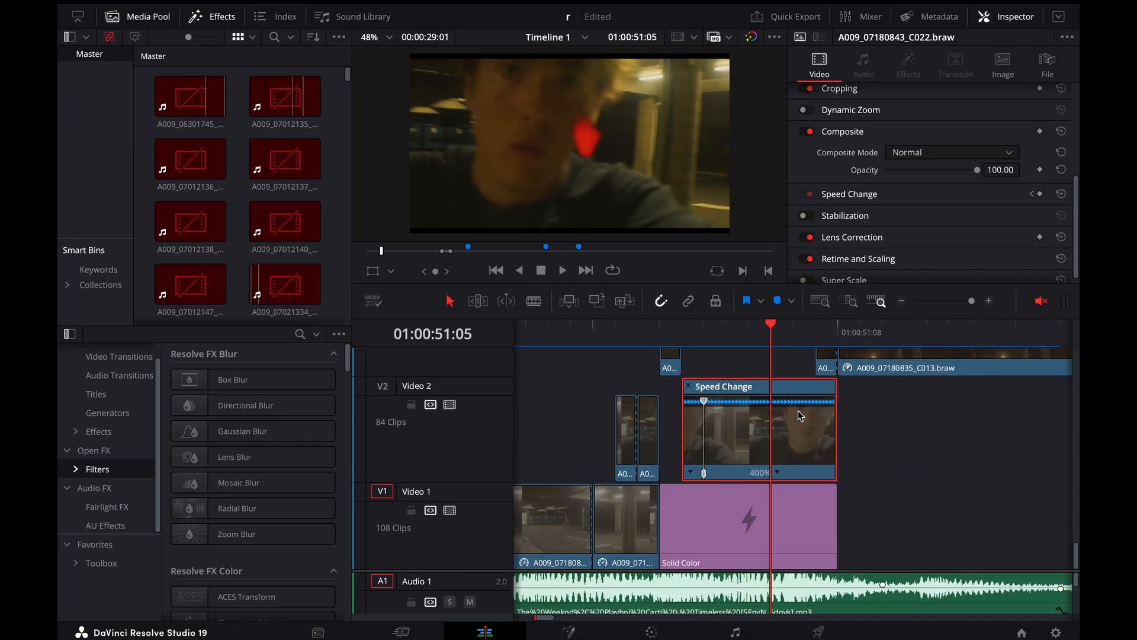
key(Left)
key(Left)
key(Left)
key(Left)
key(Right)
key(Right)
key(Right)
key(Right)
key(Left)
key(Left)
key(Left)
Select the short Video 5 clip at 01:00:51:05 and open its grade, clip 179, on the Color page
scroll(737, 411, up, 5)
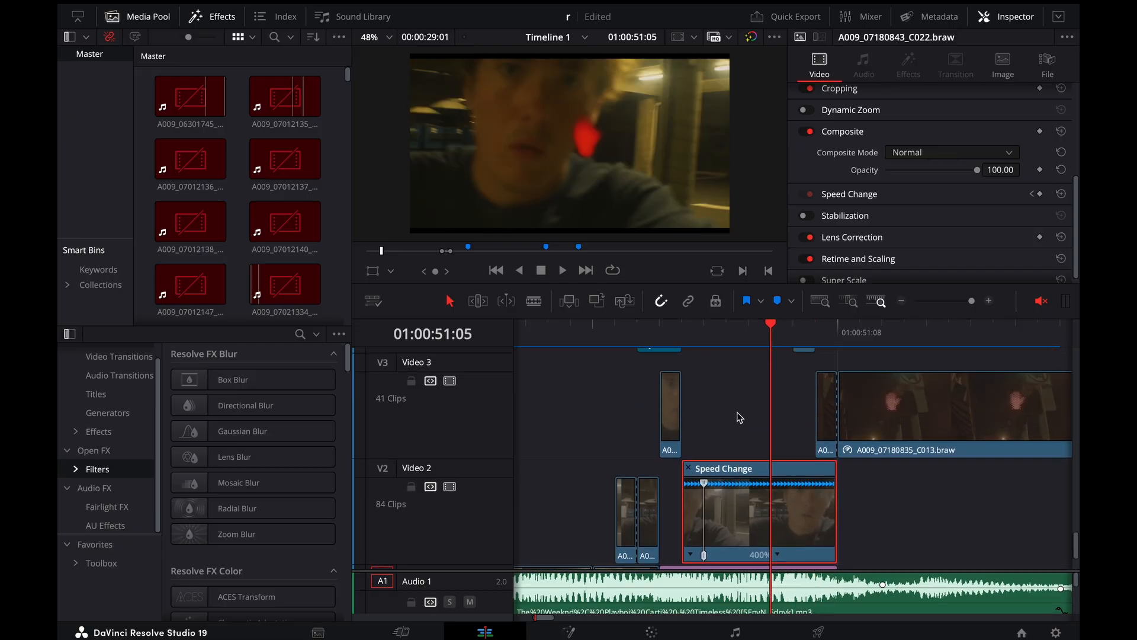
click(779, 390)
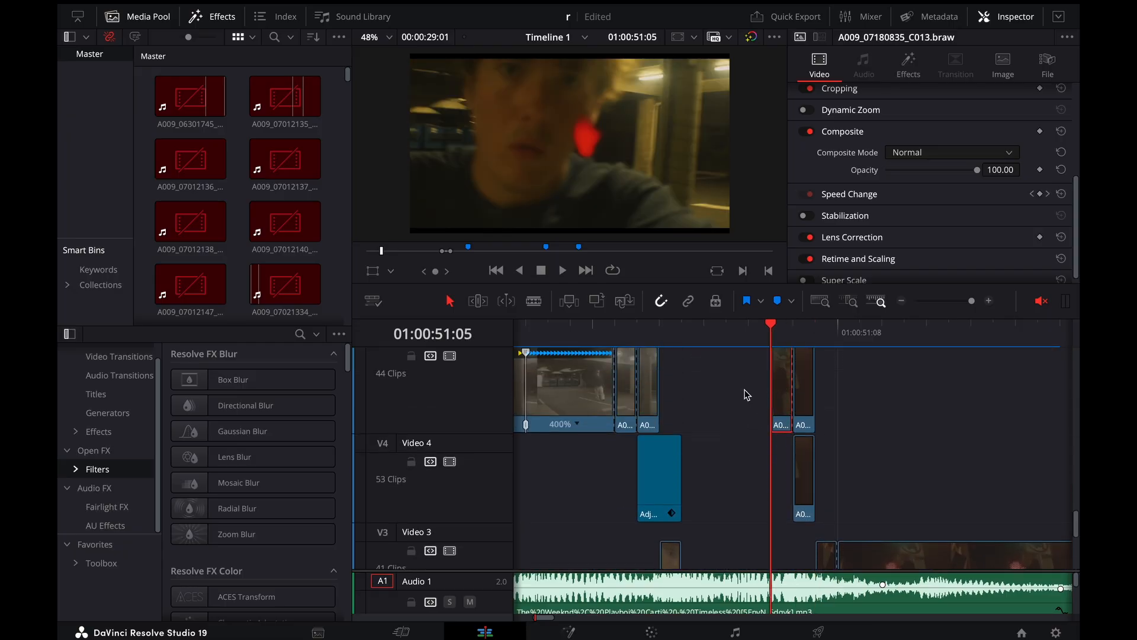
scroll(718, 429, up, 2)
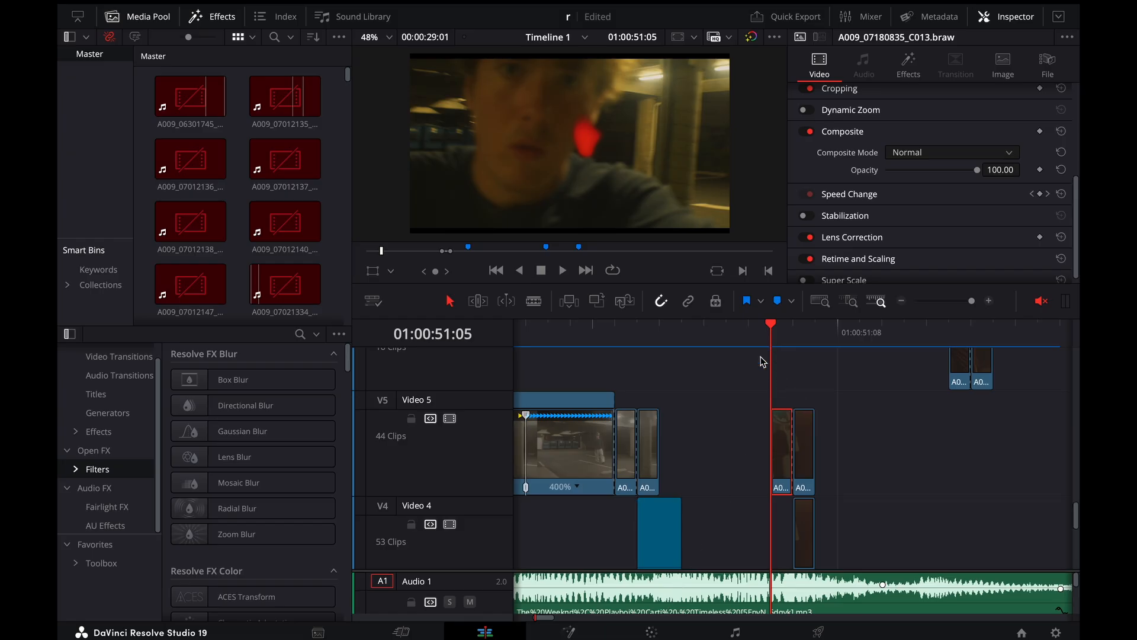
click(654, 632)
scroll(789, 332, down, 10)
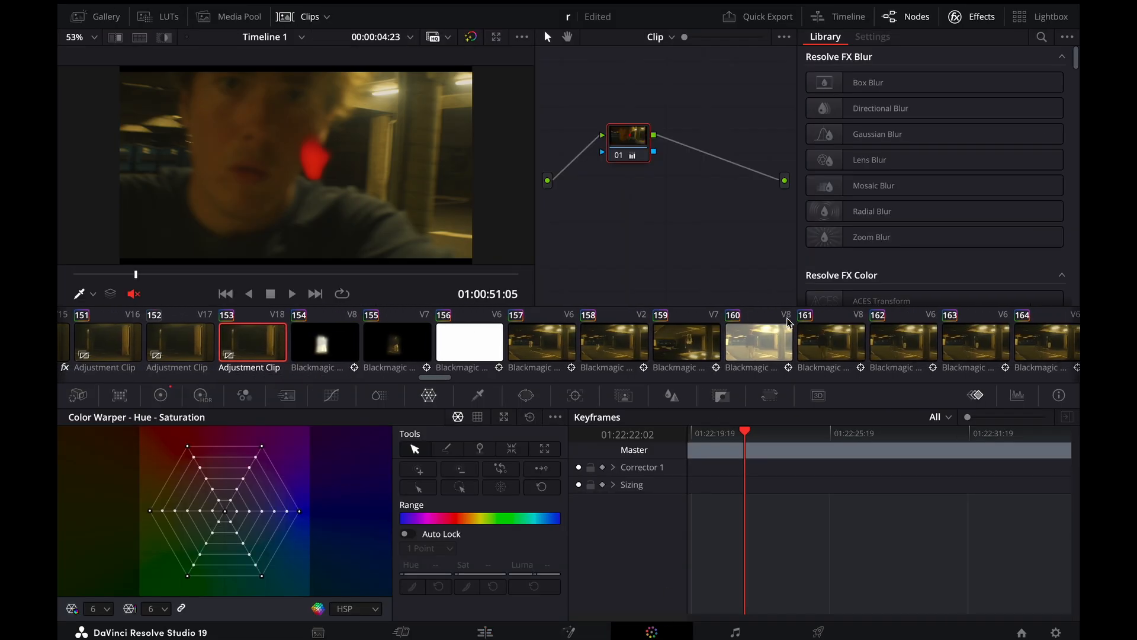
scroll(790, 323, up, 5)
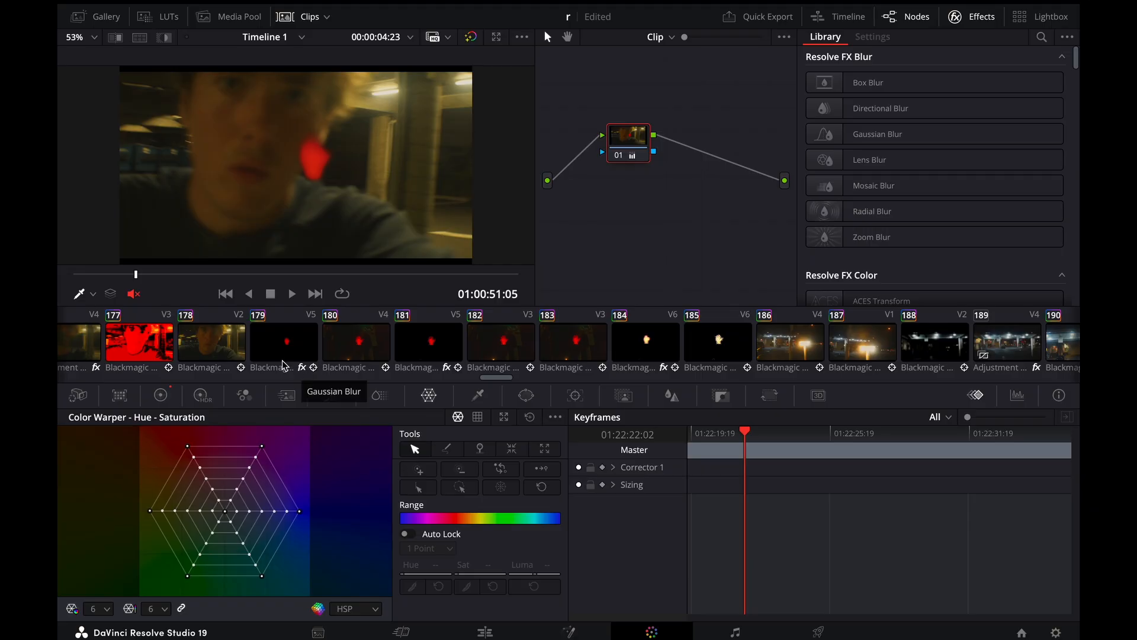
click(285, 342)
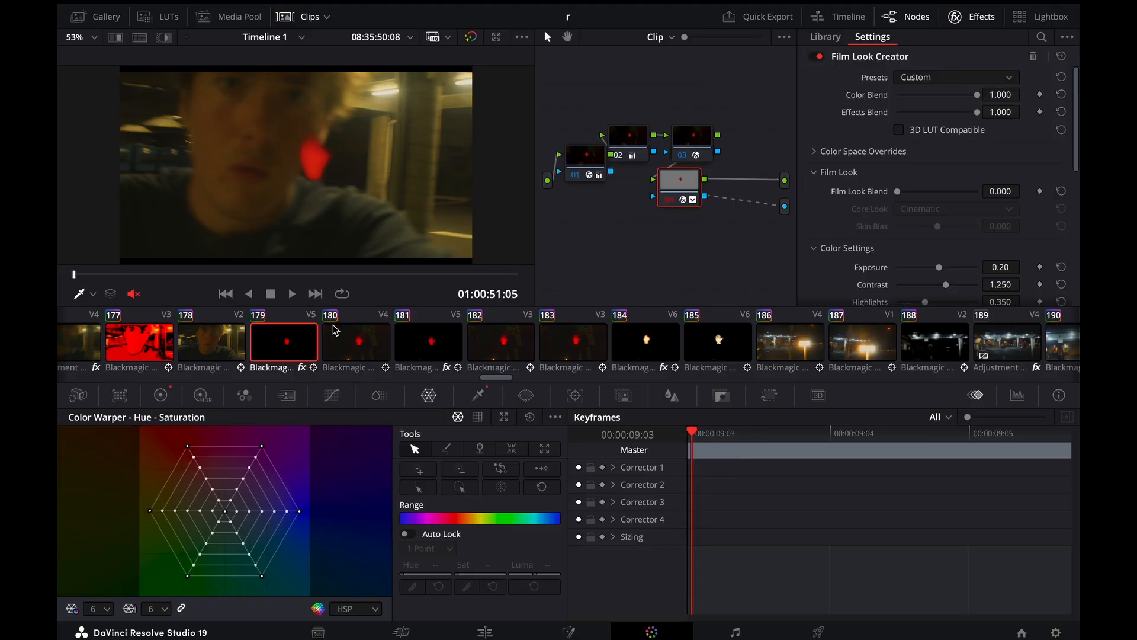
Show the 3D qualifier of clip 179's last node and review the alpha output option in the node graph
click(478, 396)
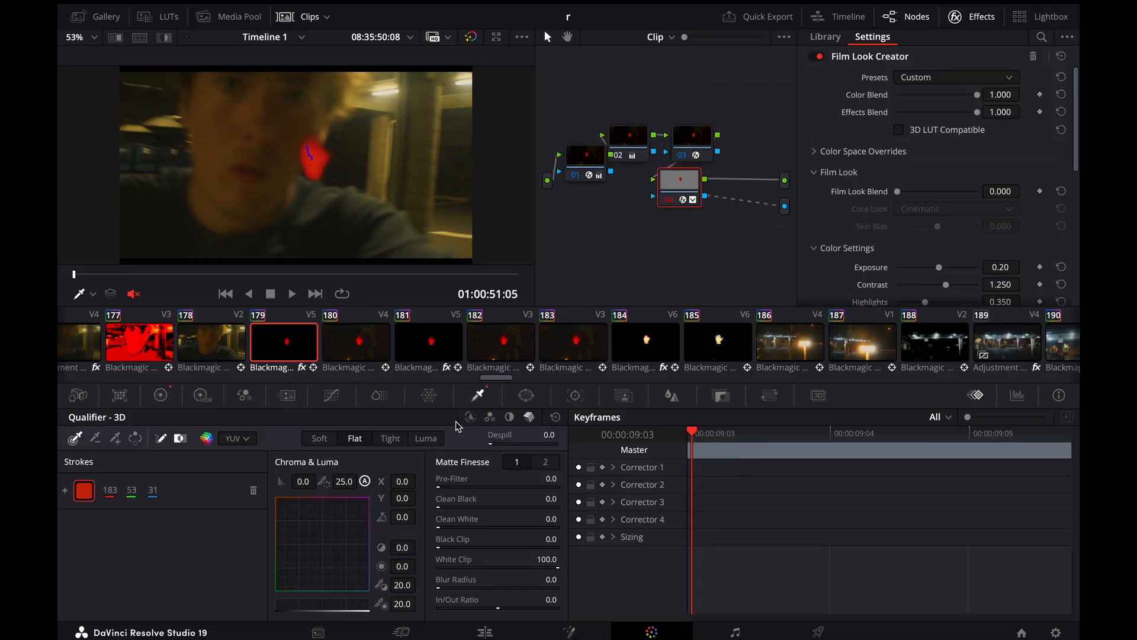
click(529, 418)
right_click(720, 231)
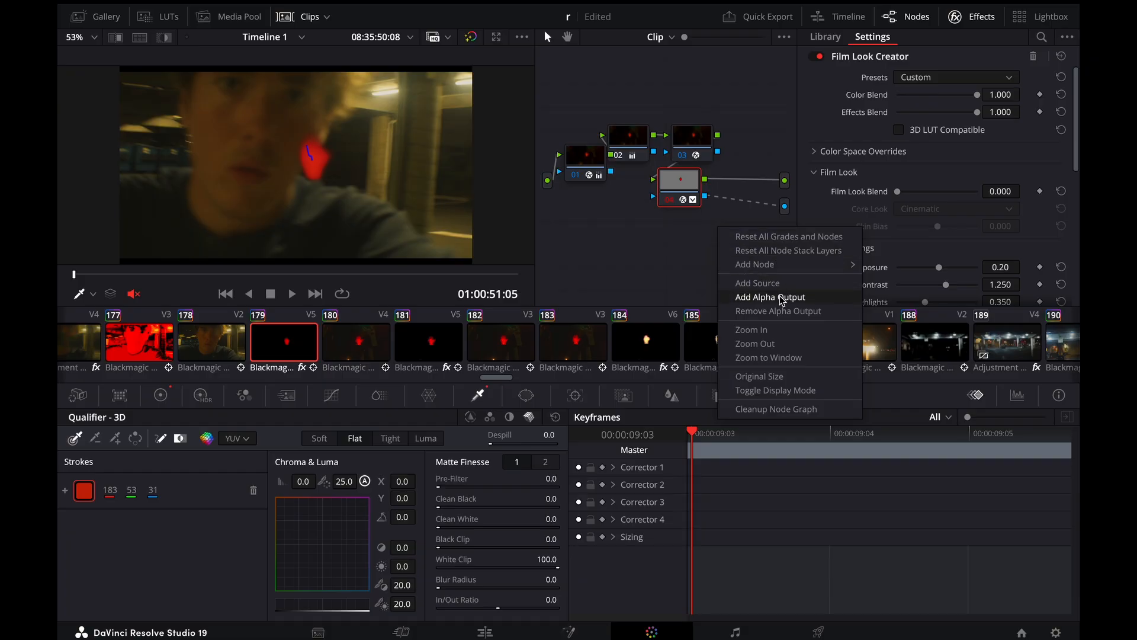
click(678, 251)
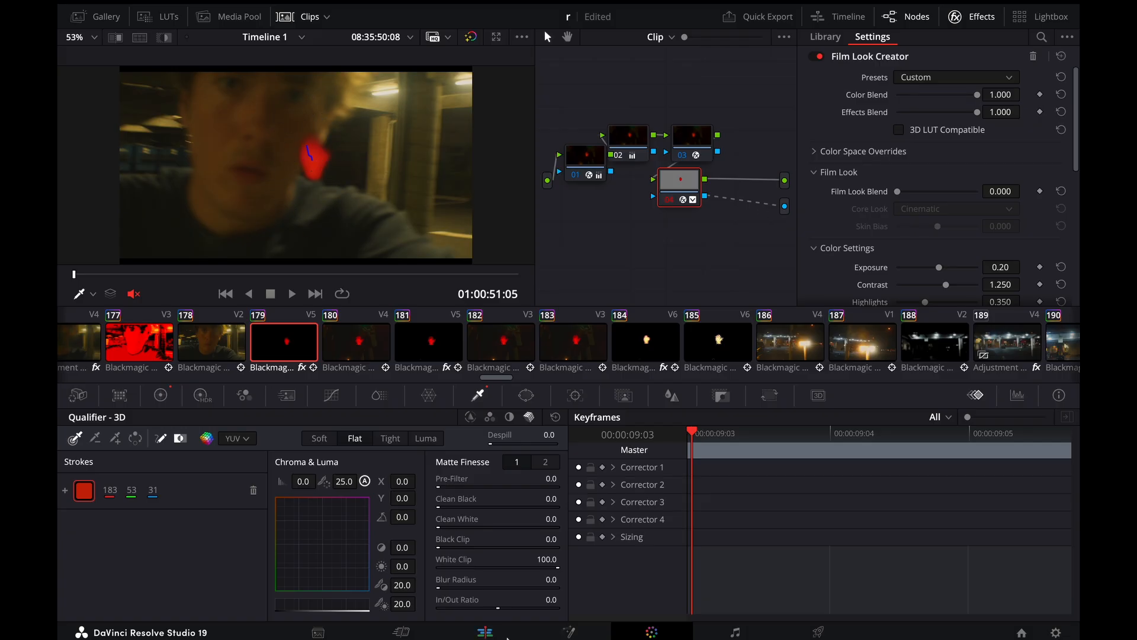
Return to the Edit page and step back and forth between 01:00:51:03 and 01:00:51:08 to review the red hand transition
click(485, 632)
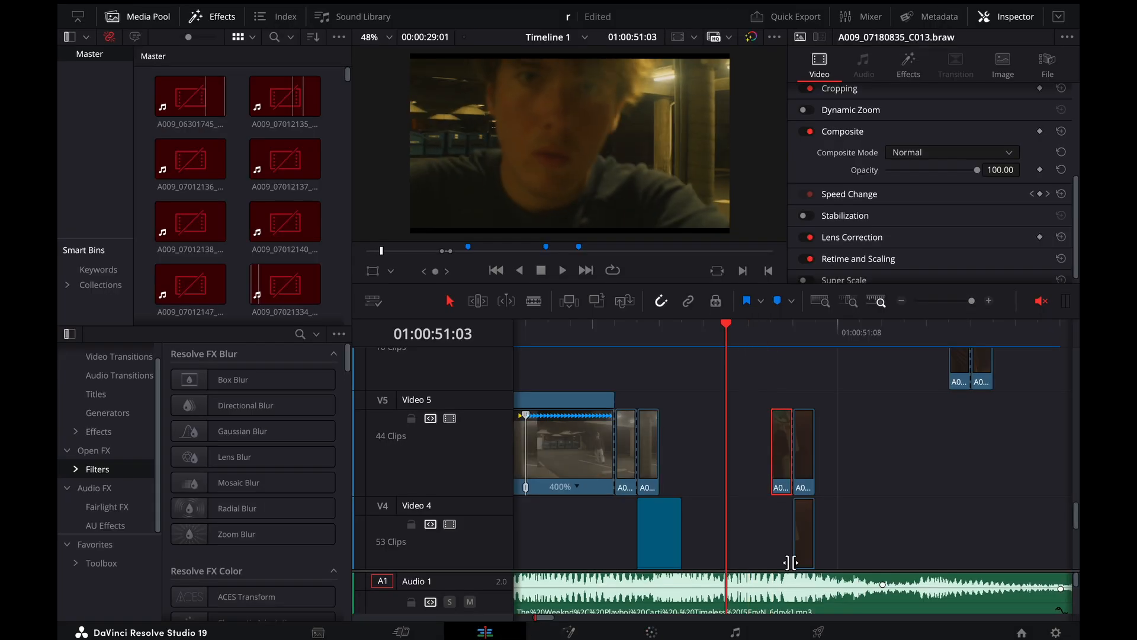
key(Right)
key(Right)
key(Right)
key(Right)
key(Right)
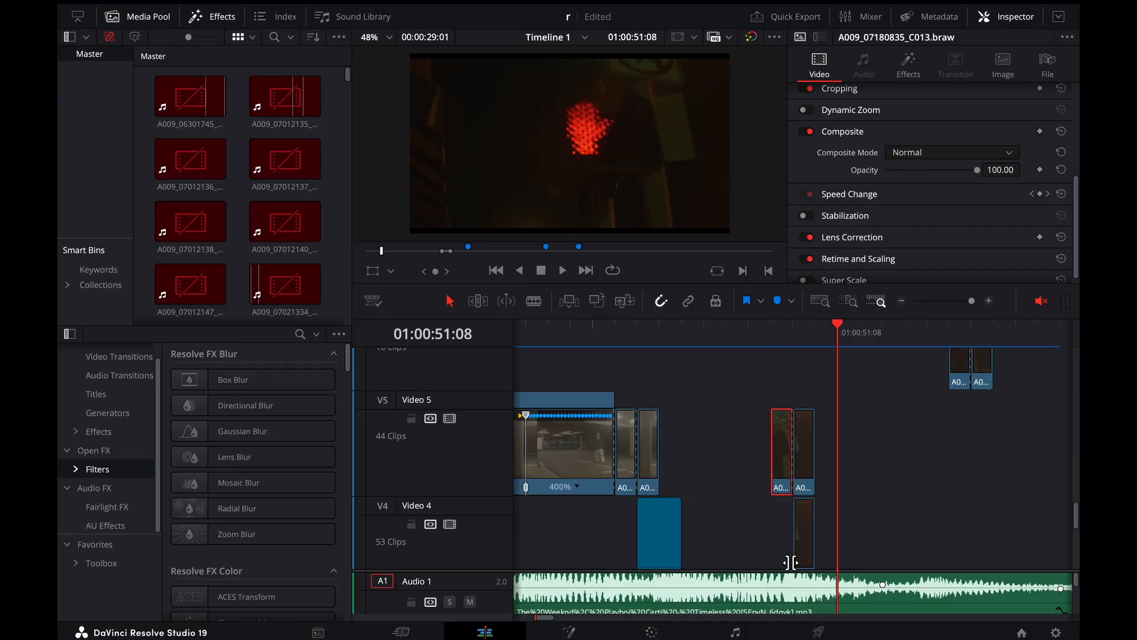
key(Right)
key(Left)
key(Left)
key(Left)
key(Left)
key(Left)
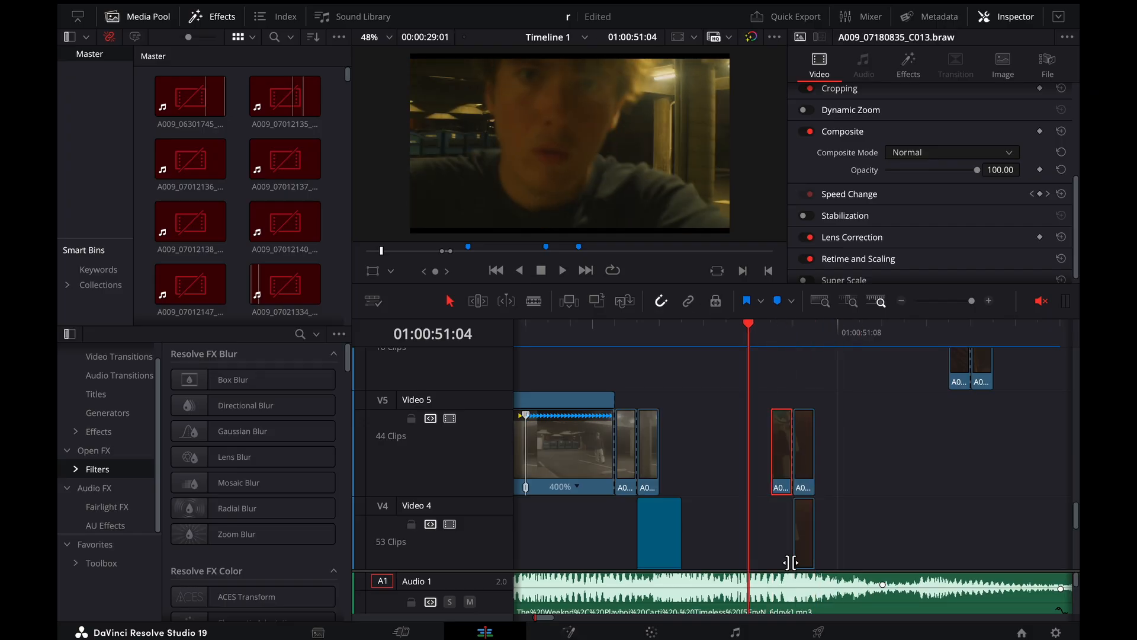
key(Right)
key(Right)
key(Left)
key(Left)
key(Right)
key(Right)
key(Right)
key(Right)
key(Right)
key(Left)
key(Left)
key(Left)
key(Left)
key(Left)
key(Left)
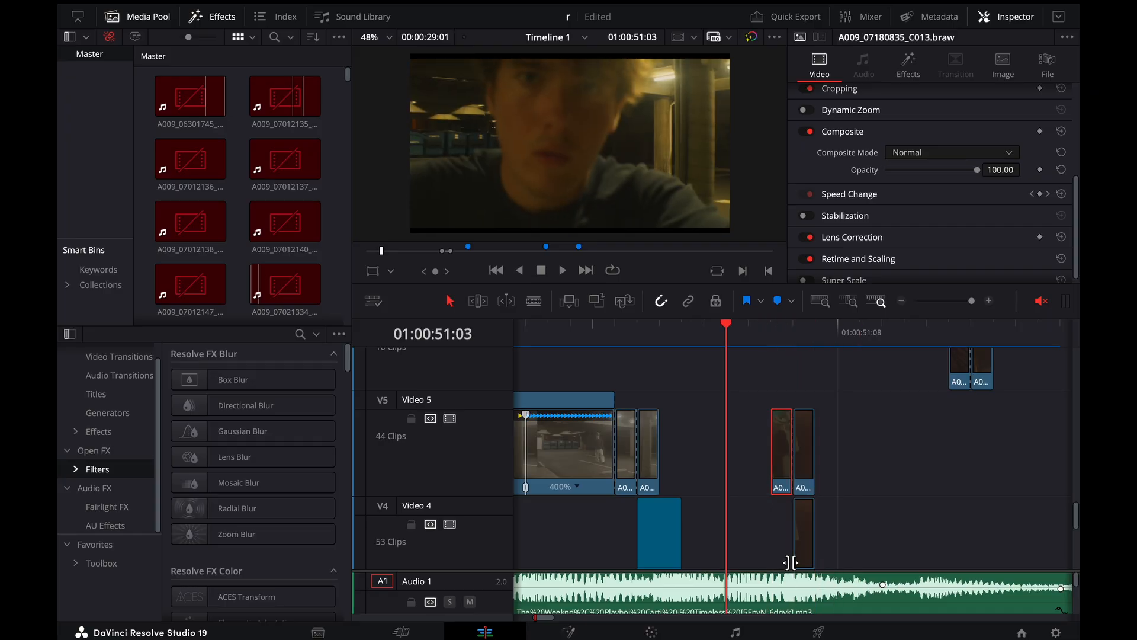
key(Right)
key(Right)
key(Right)
key(Right)
key(Right)
key(Right)
key(Right)
key(Right)
key(Right)
key(Right)
Play back the transition around 01:00:51:05 several times from shortly before the red hand overlay
key(ctrl+minus)
click(728, 324)
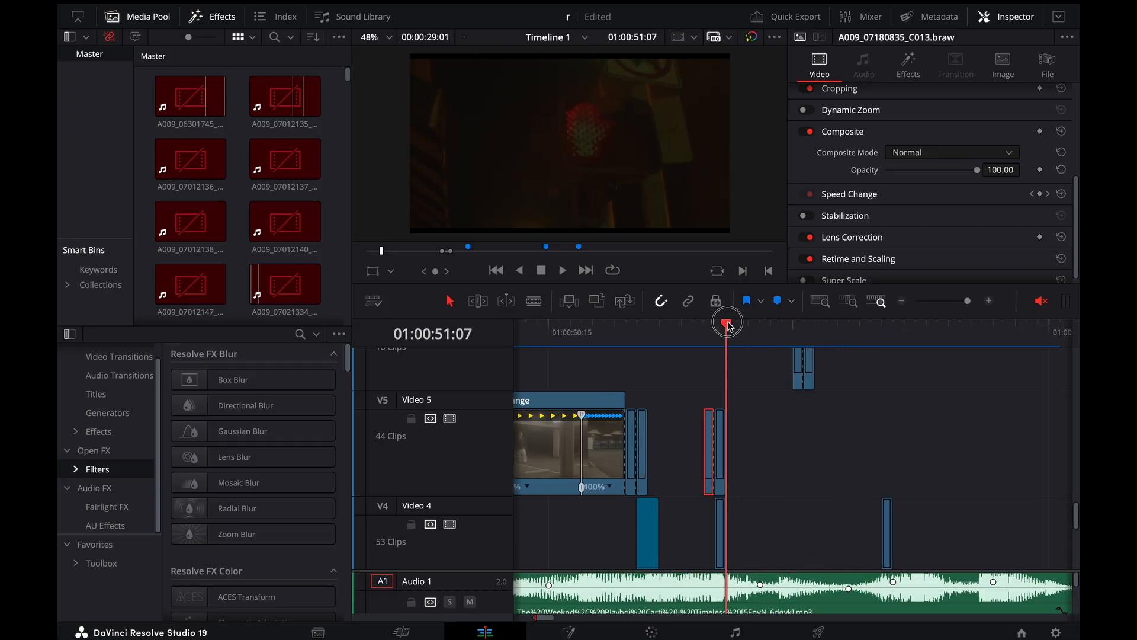
click(632, 332)
key(space)
click(604, 333)
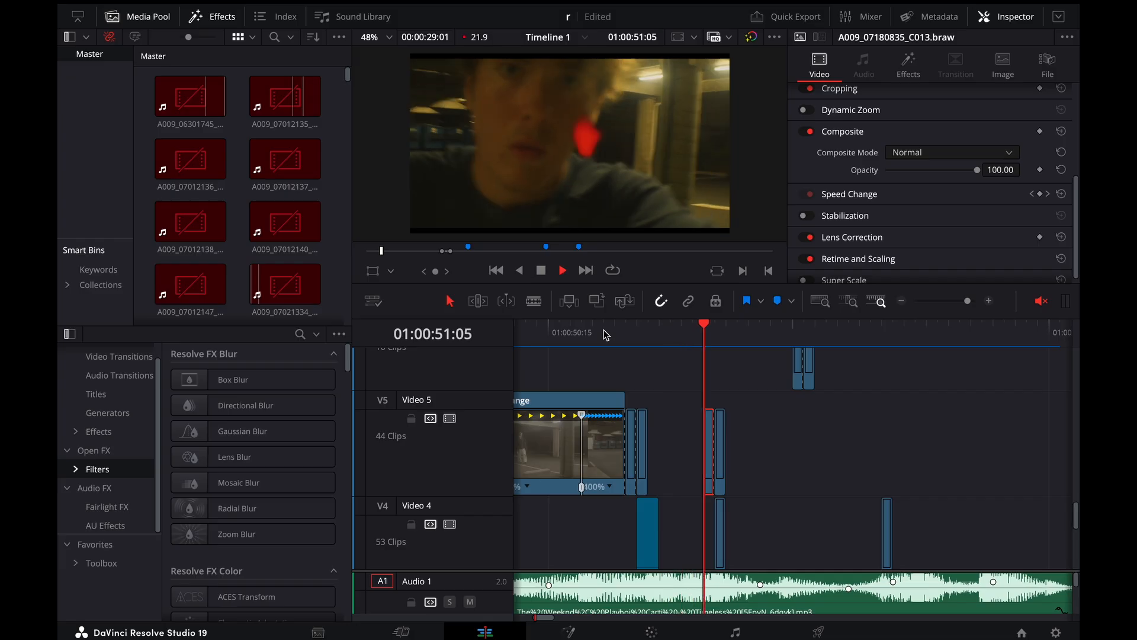
key(space)
click(667, 342)
key(space)
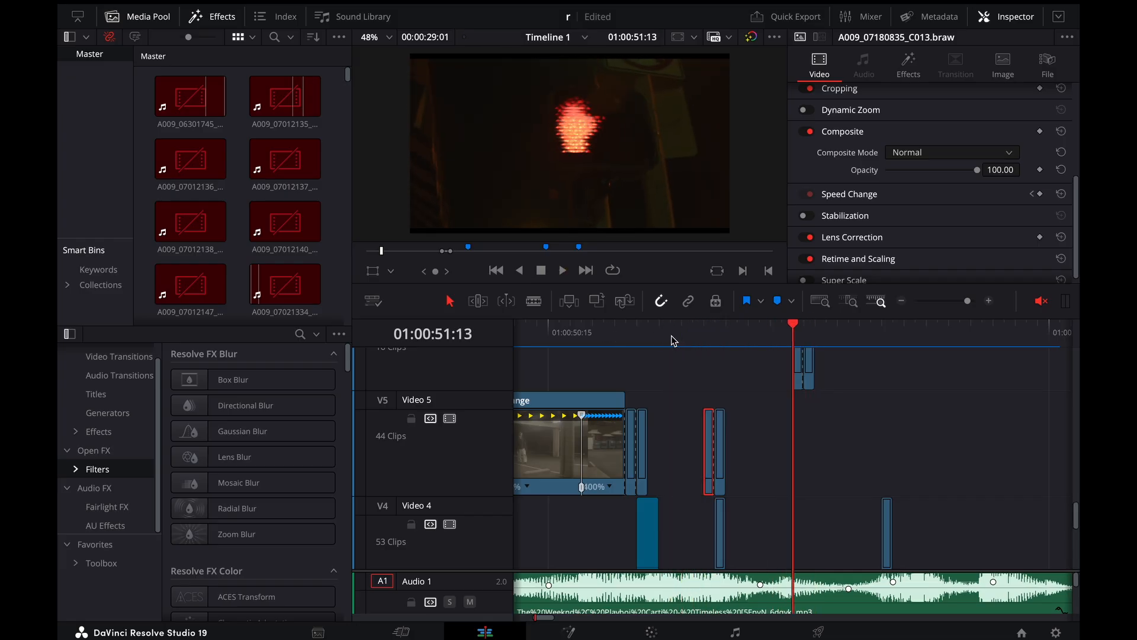
Select the short Video 6 clip at 01:00:51:13 and step through its neighbouring frames to examine the hand overlay
click(813, 326)
click(796, 329)
click(800, 376)
scroll(800, 376, up, 2)
key(Right)
key(Left)
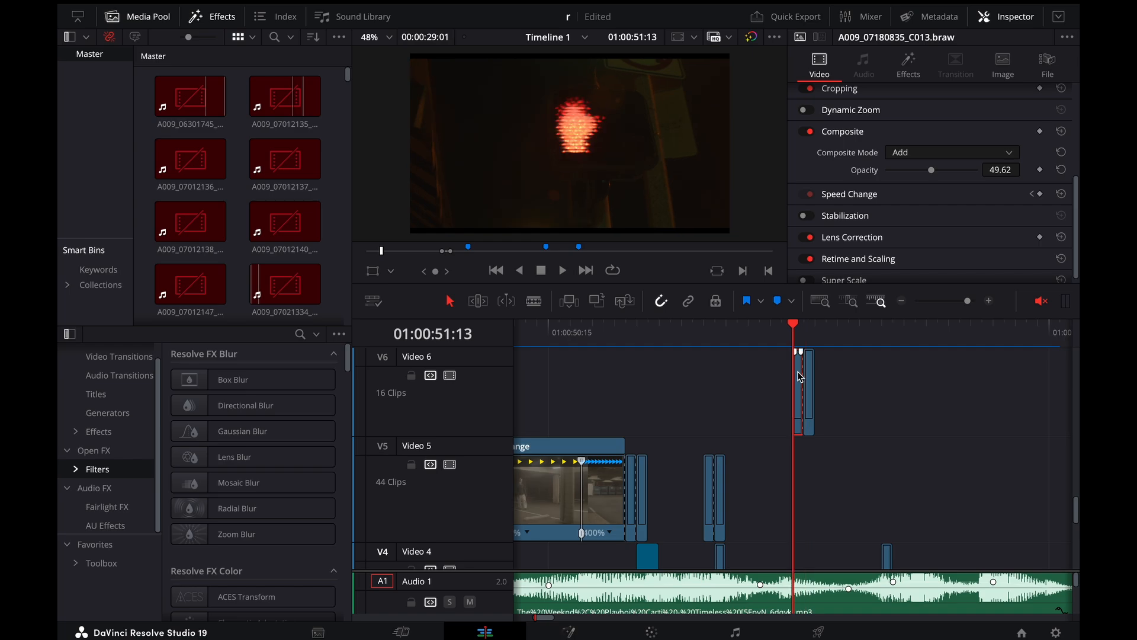
key(Right)
key(Right)
key(Left)
key(Left)
Open the grade of clip 185 on the Color page and examine its 3D qualifier key on the hand
click(651, 632)
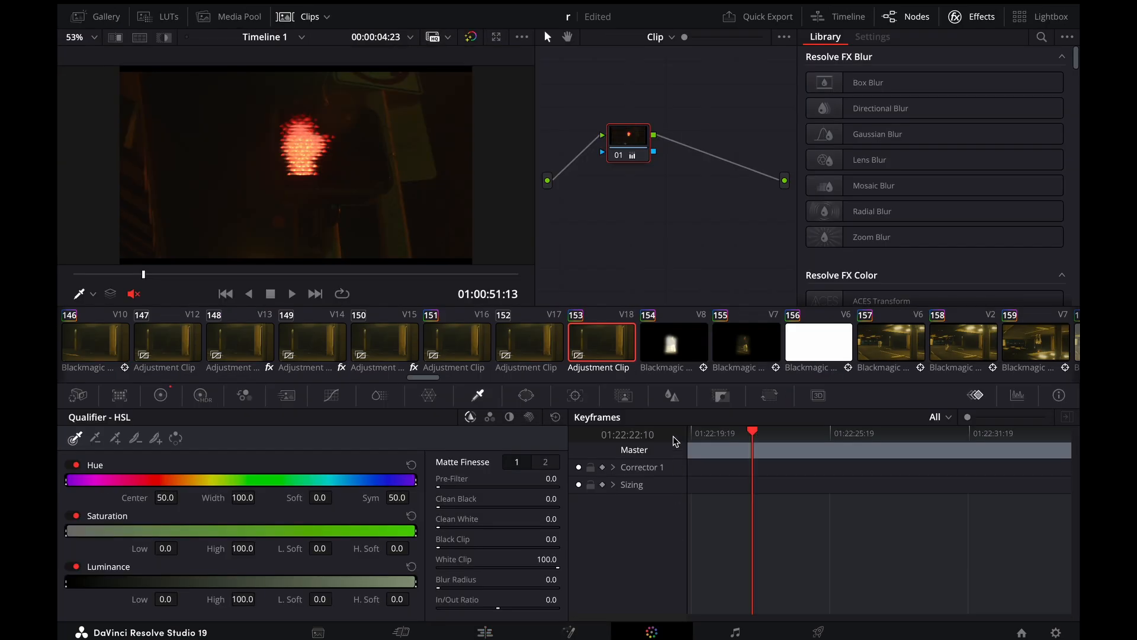
scroll(396, 349, down, 10)
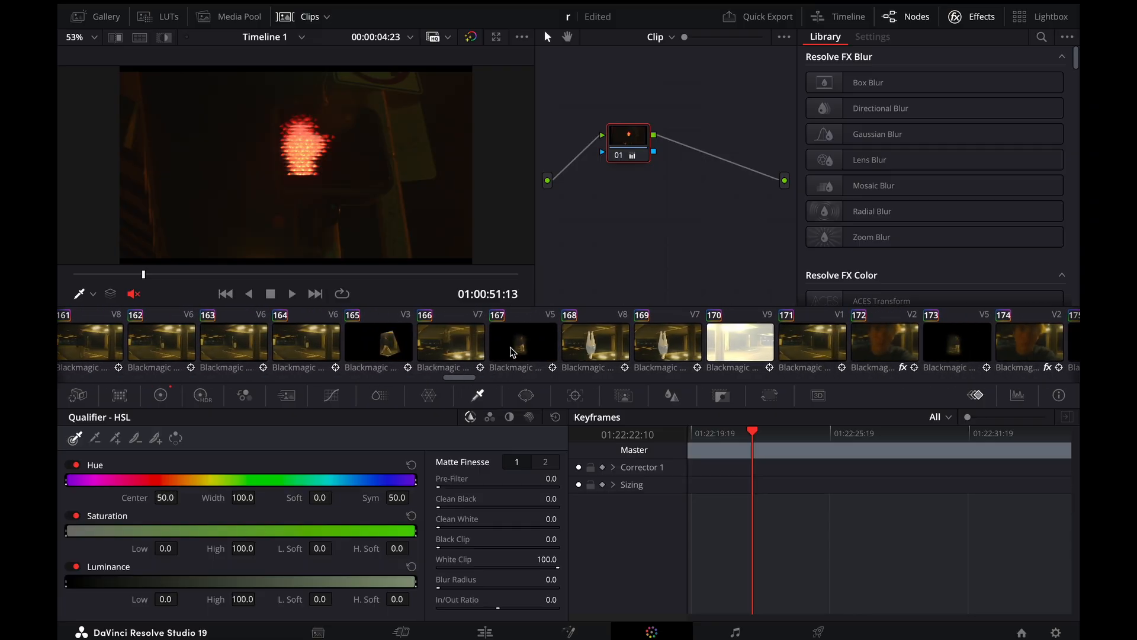
click(162, 396)
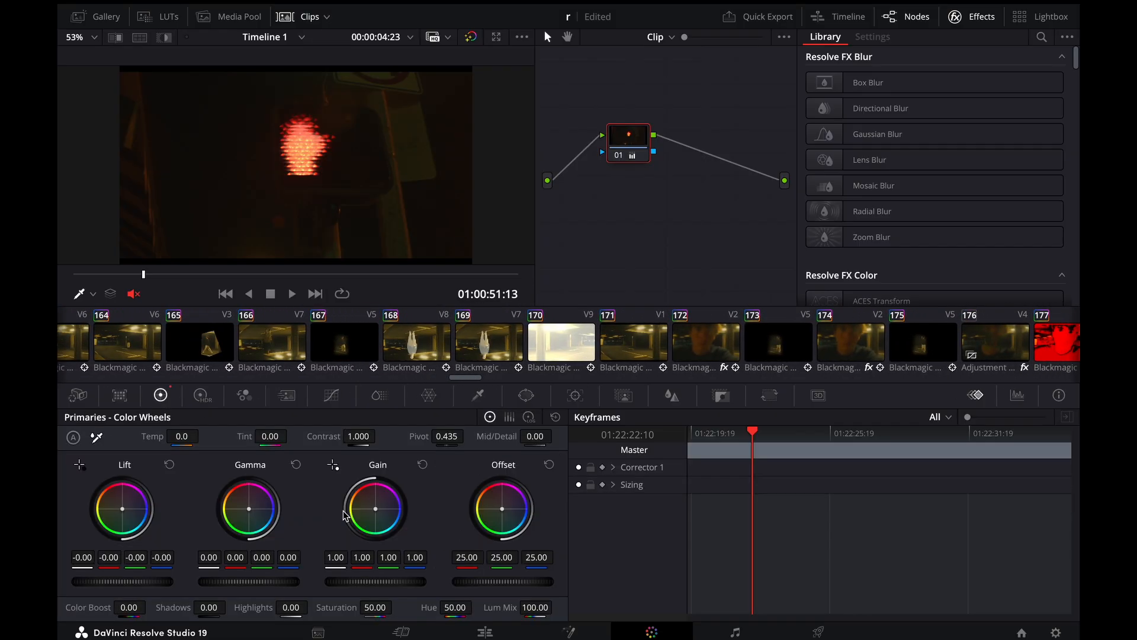
scroll(641, 344, down, 10)
click(638, 343)
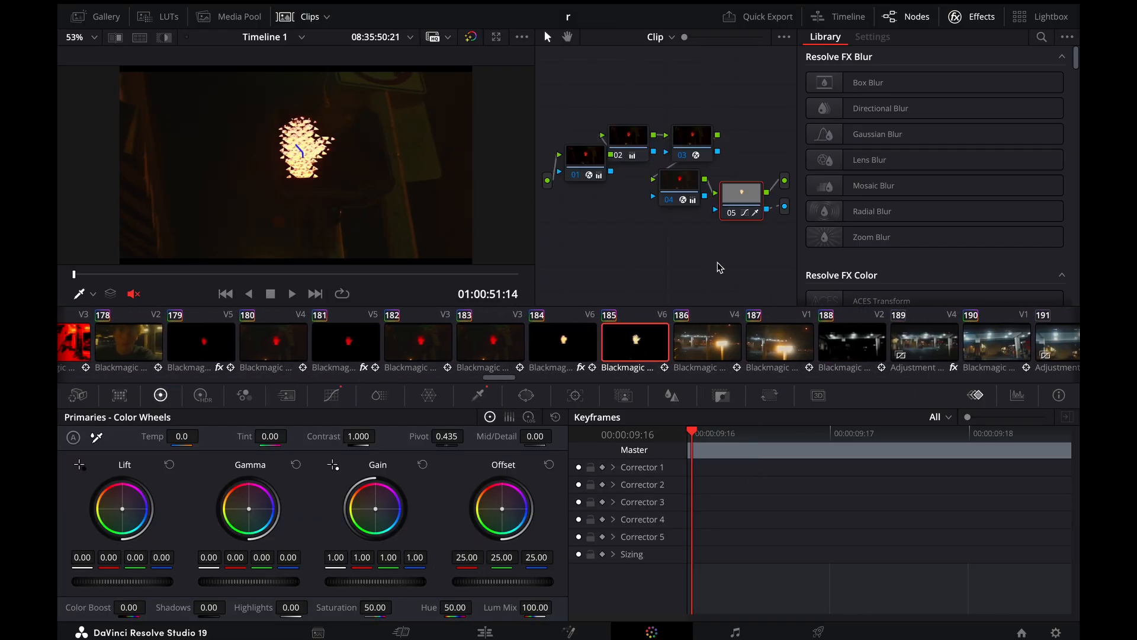
click(478, 395)
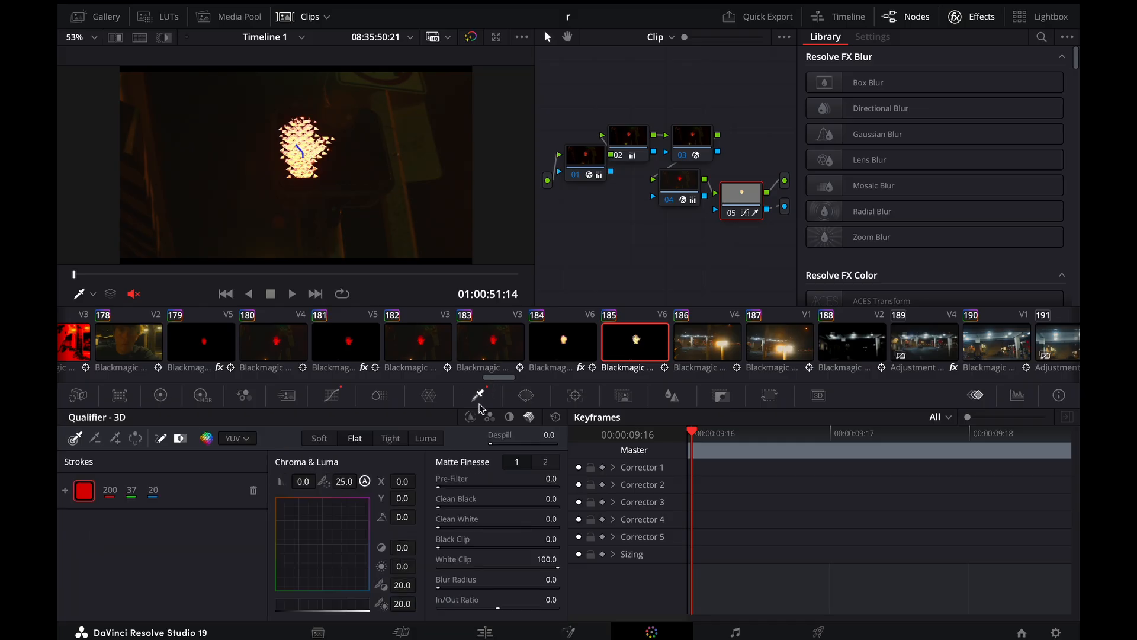
scroll(299, 132, up, 2)
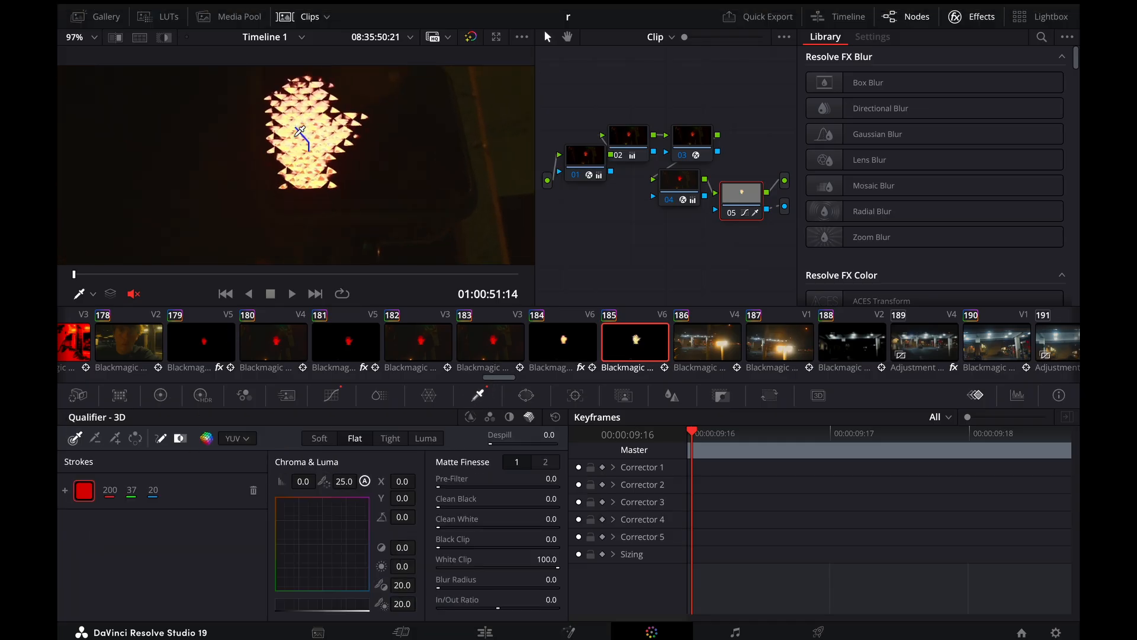
scroll(299, 131, down, 2)
scroll(300, 131, down, 1)
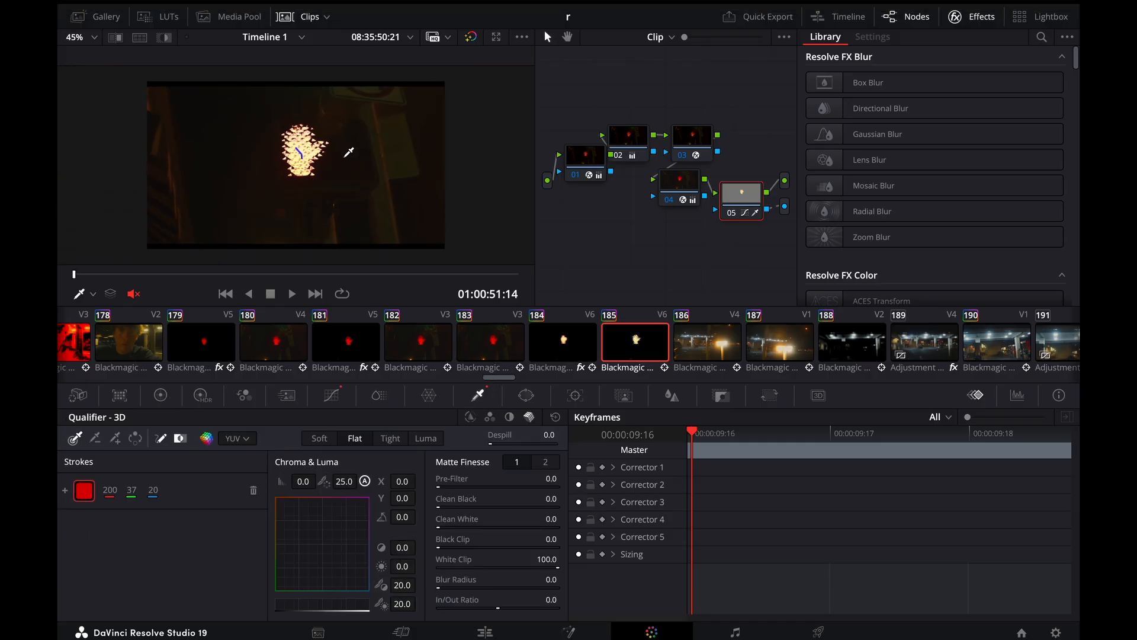
Return to the Edit page, play past the hand overlay and step between 01:00:51:18 and 01:00:52:00 to review the next transition
click(484, 633)
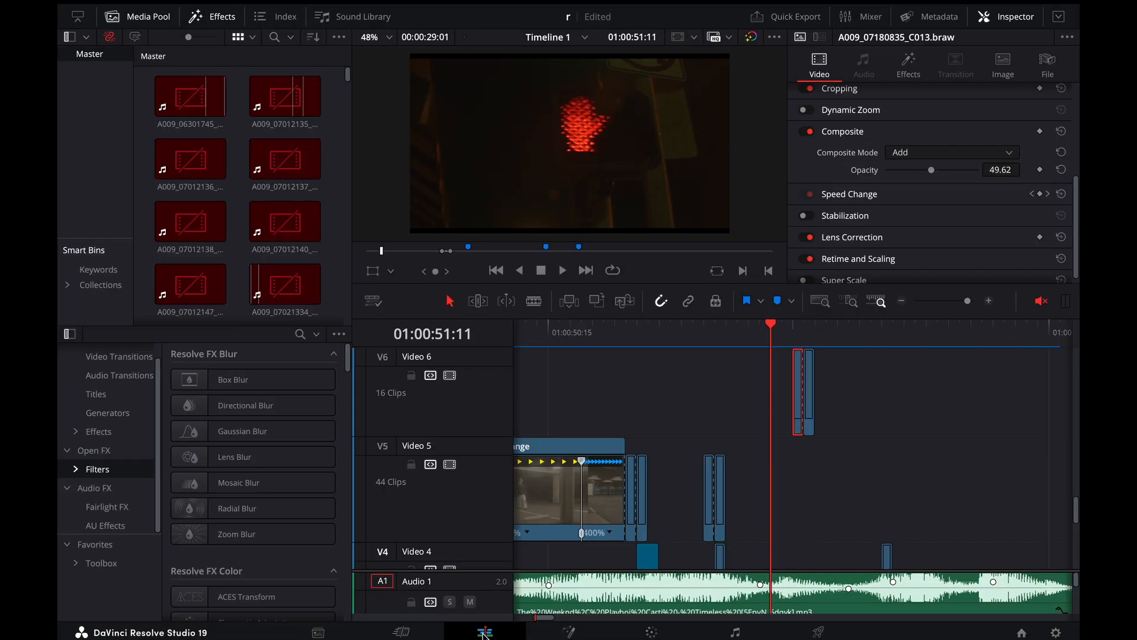
key(space)
key(super+minus)
key(super+minus)
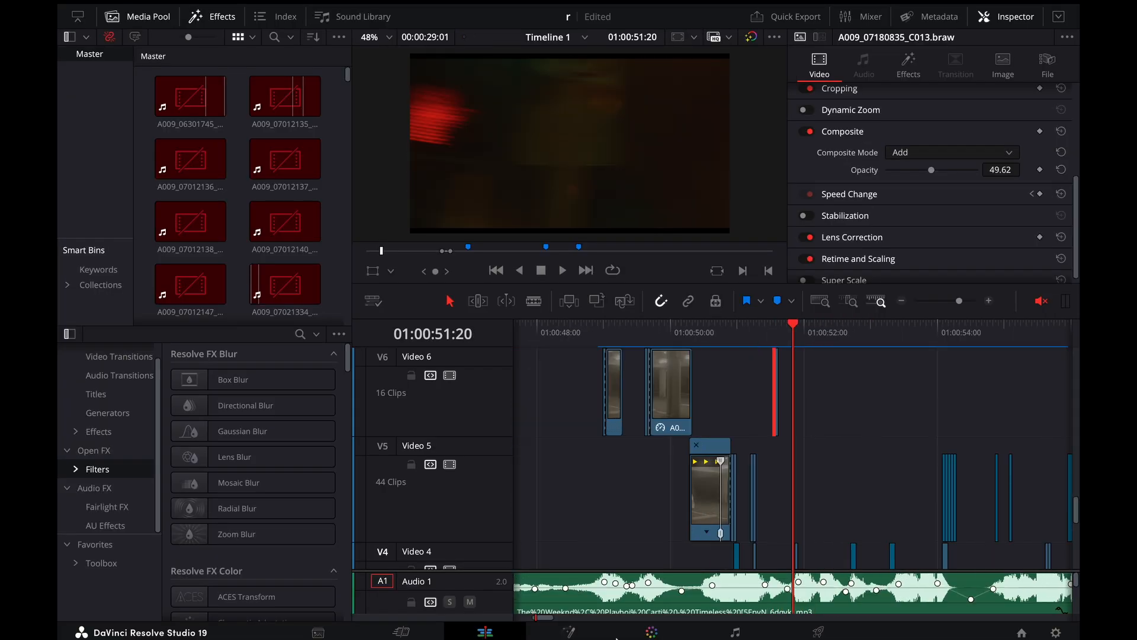
scroll(781, 466, down, 4)
key(super+equal)
key(super+equal)
key(Left)
key(Left)
key(Left)
key(Left)
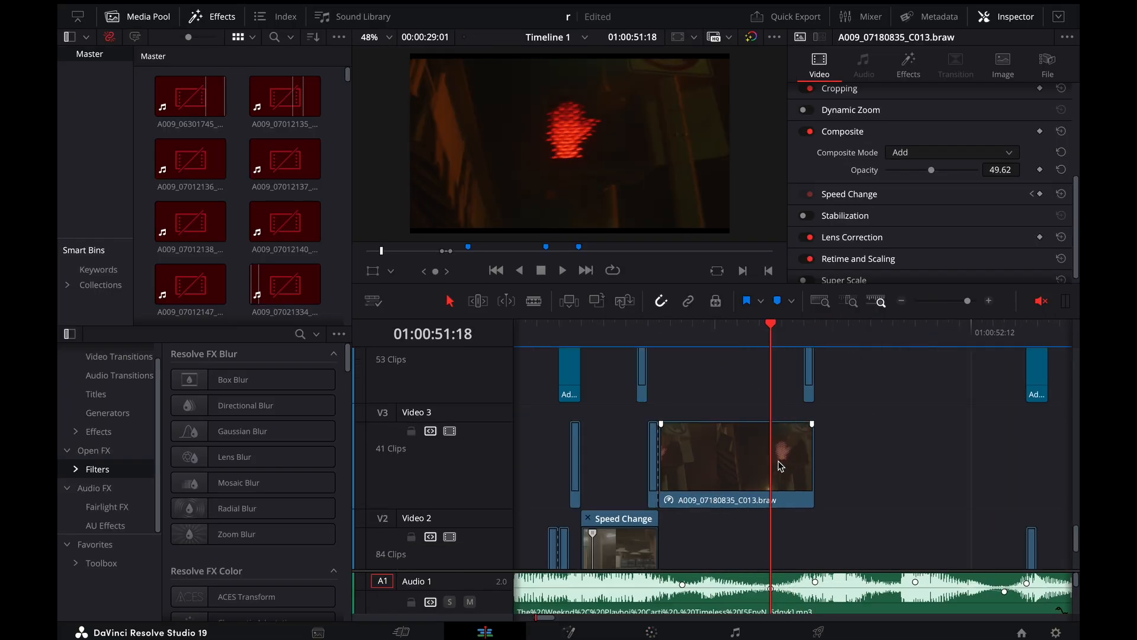
key(Right)
key(Right)
key(Right)
key(Right)
key(Right)
key(Right)
key(Right)
key(Right)
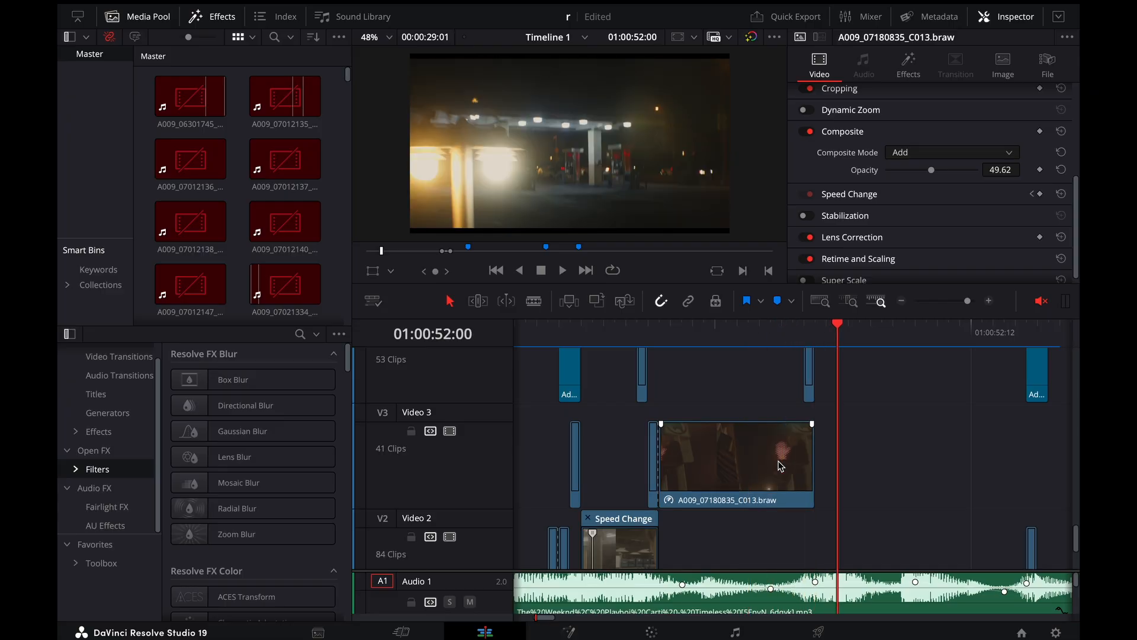
Go back to 01:00:51:18 and show the retime controls of the Video 3 clip A009_07180835_C013.braw
key(Left)
key(Left)
key(Left)
key(Left)
key(Left)
key(Left)
key(ctrl+r)
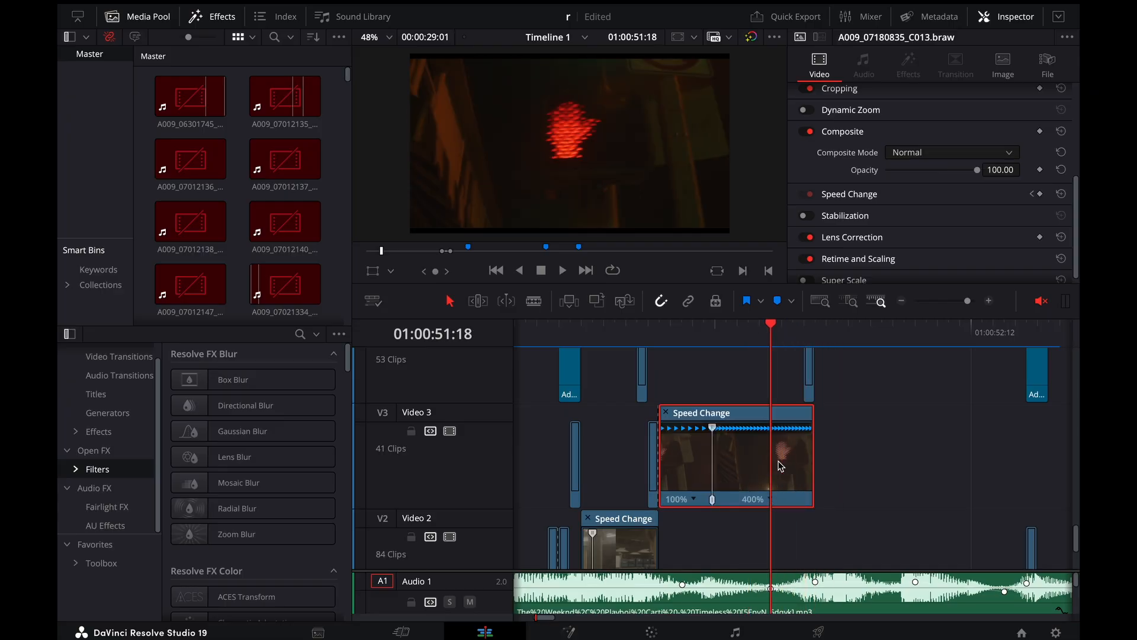
Move the playhead to 01:00:51:21 and select the short Video 4 clip there to show its composite settings
scroll(780, 466, down, 1)
drag(771, 324, 804, 359)
scroll(810, 450, up, 4)
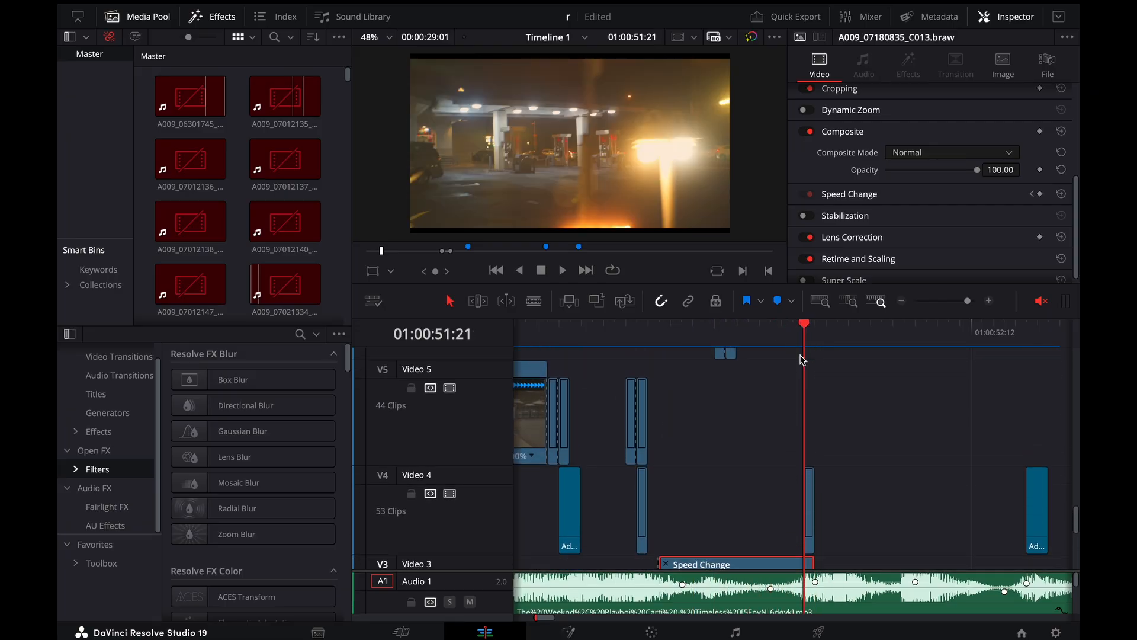
click(810, 451)
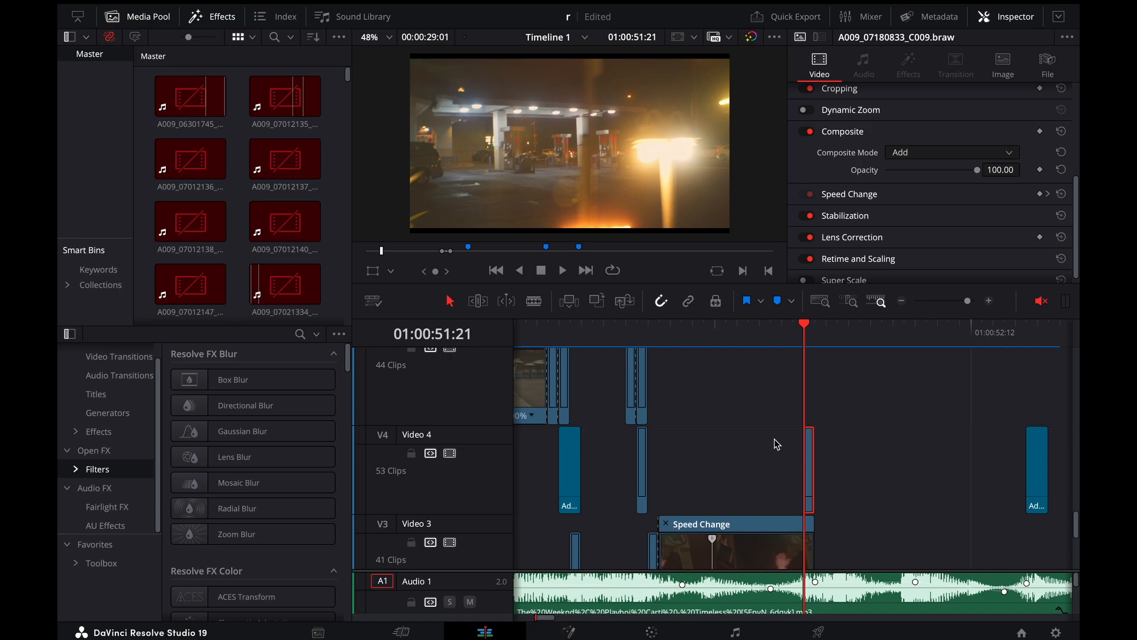
Look through the tracks above and below the playhead at 01:00:51:21 and move the playhead back to 01:00:51:18
scroll(764, 450, up, 10)
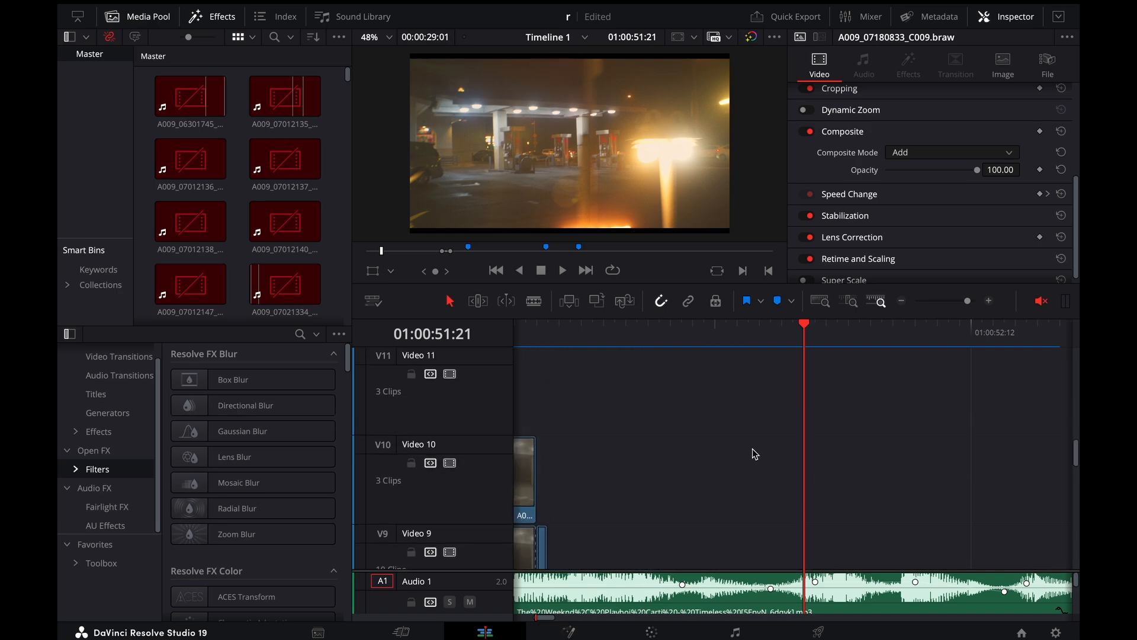
scroll(755, 454, down, 12)
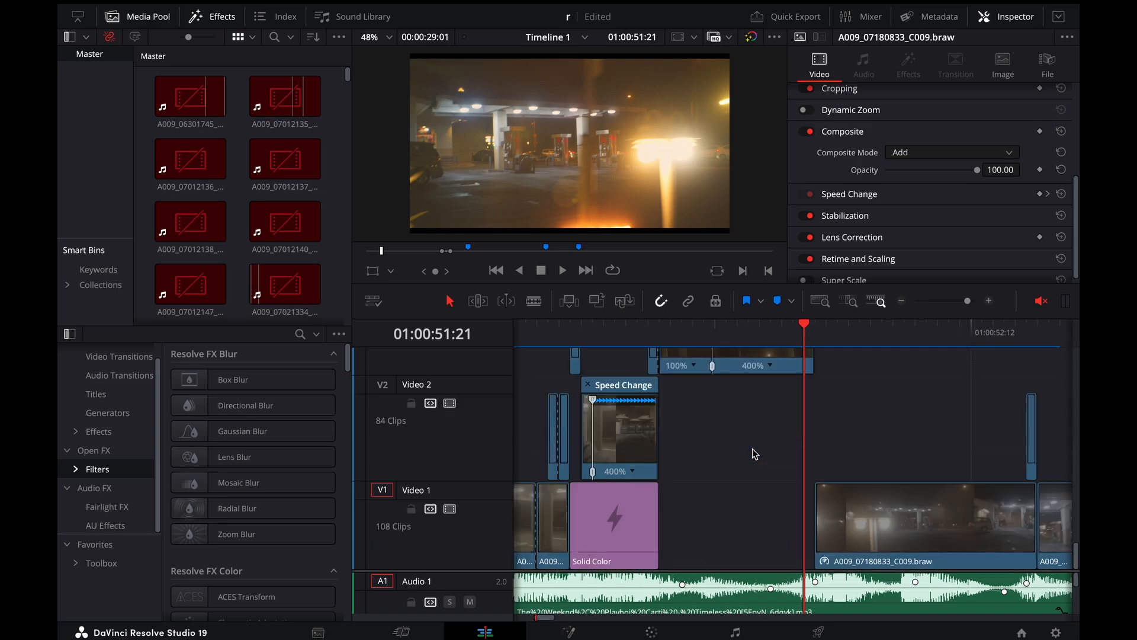
scroll(806, 409, up, 2)
click(805, 408)
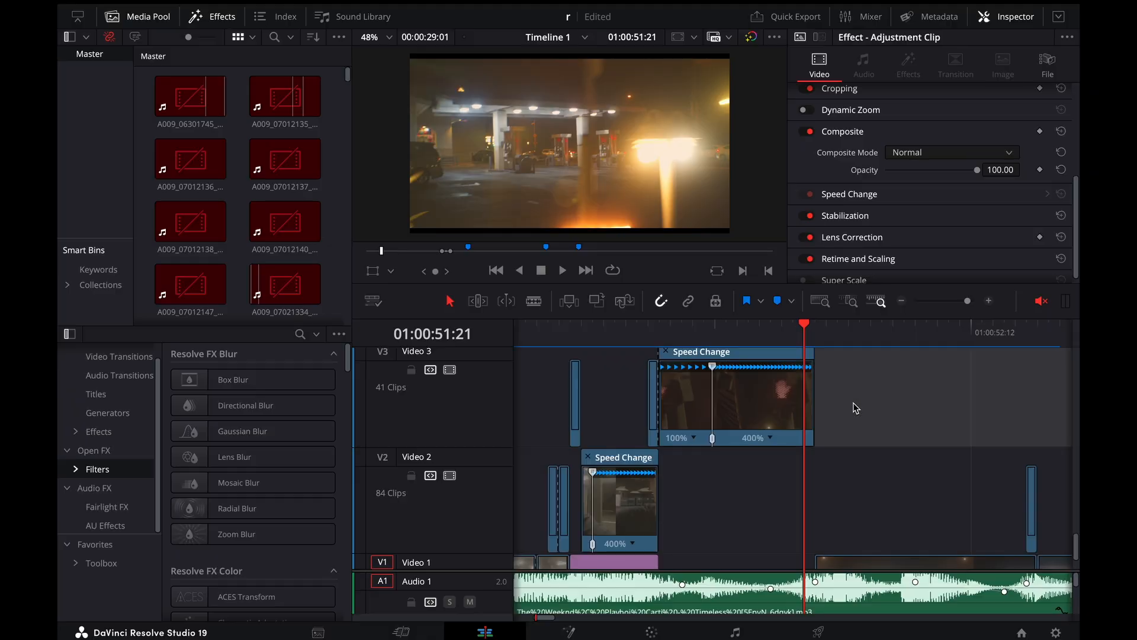
drag(813, 330, 768, 334)
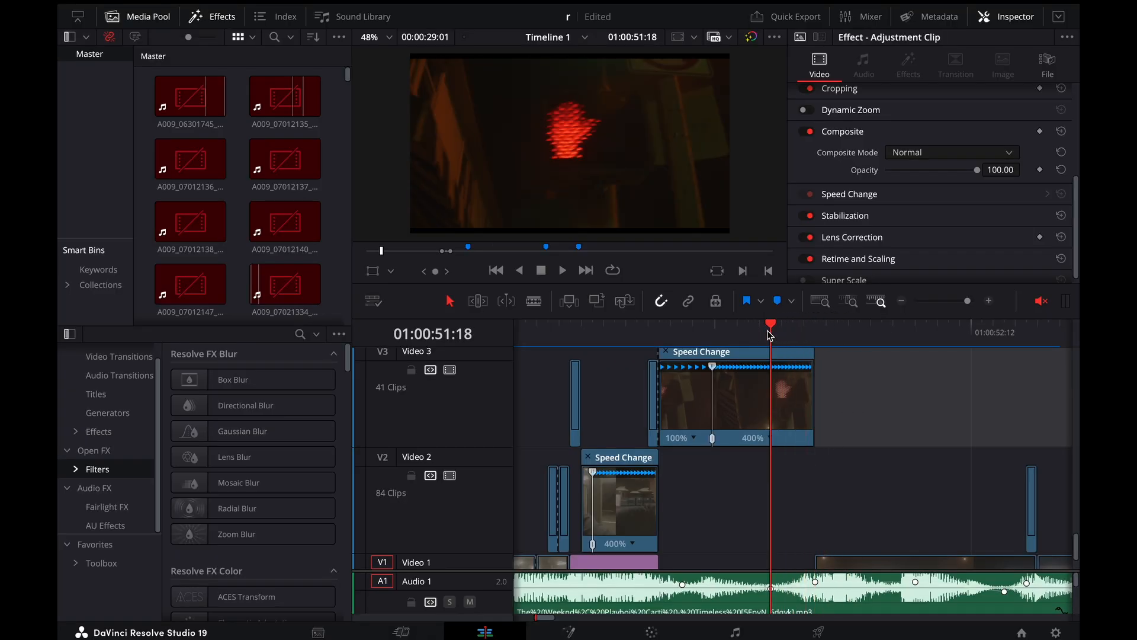
Select the Video 1 clip A009_07180833_C009.braw, place the playhead at 01:00:51:22 and show the clip's retime controls
scroll(861, 519, down, 2)
click(851, 536)
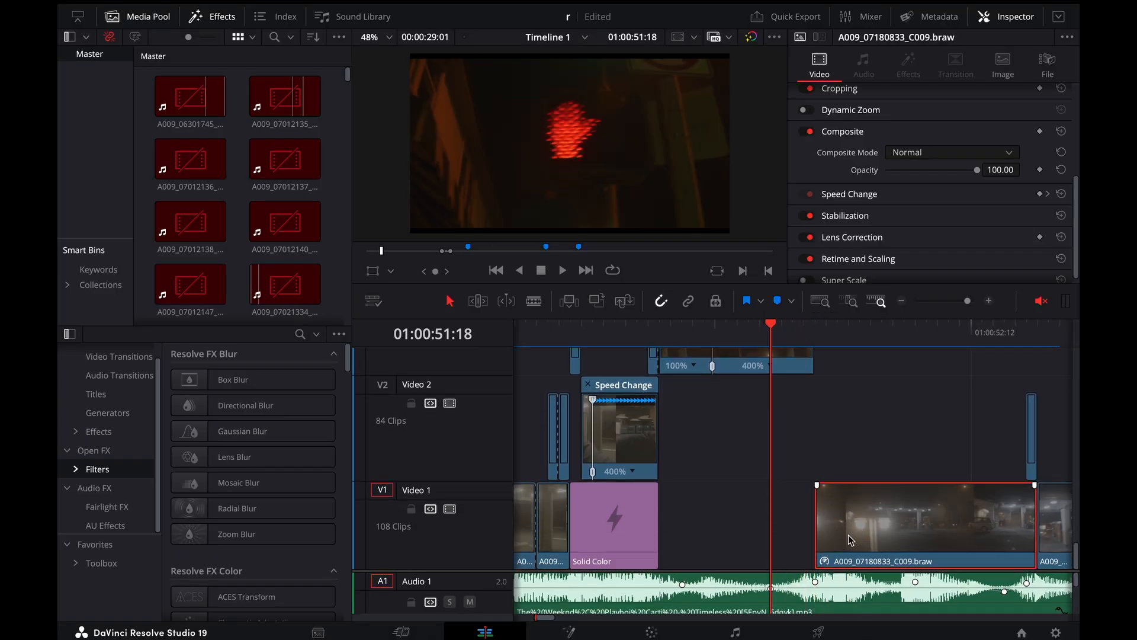
click(815, 339)
key(super+equal)
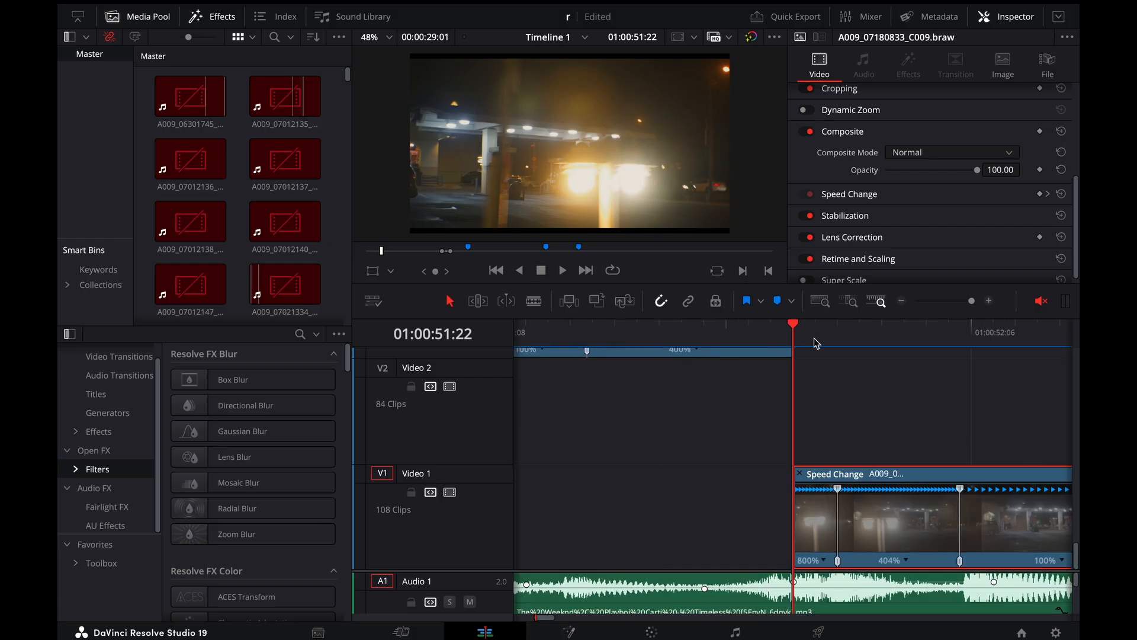
Examine the speed sections of the Video 1 clip A009_07180833_C009.braw and open its retime curve
scroll(686, 360, right, 2)
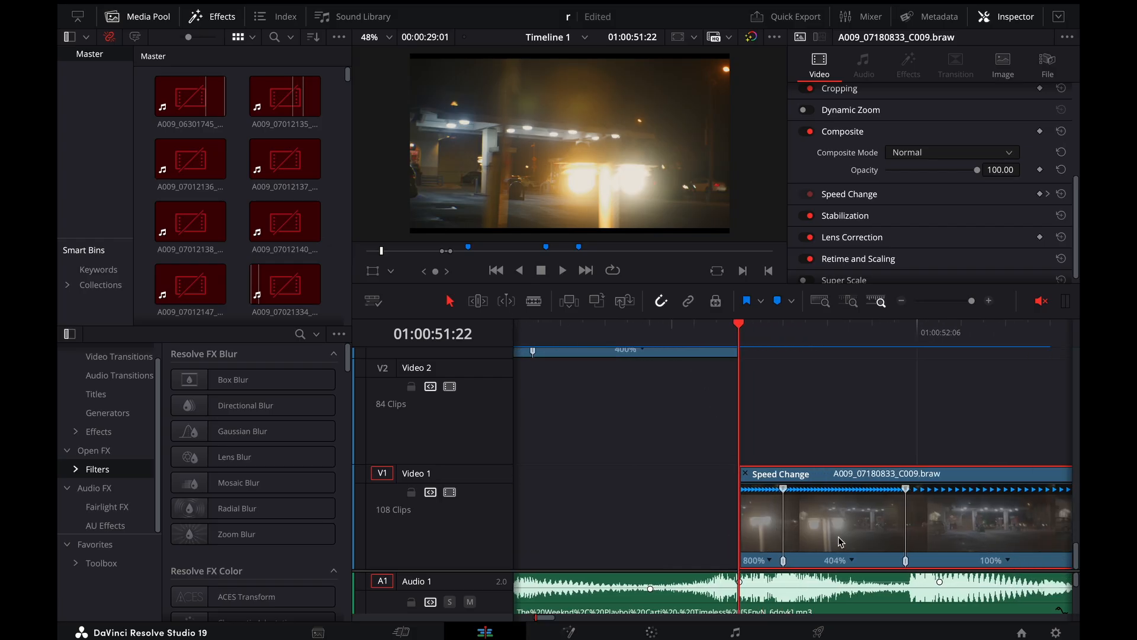
scroll(846, 553, right, 3)
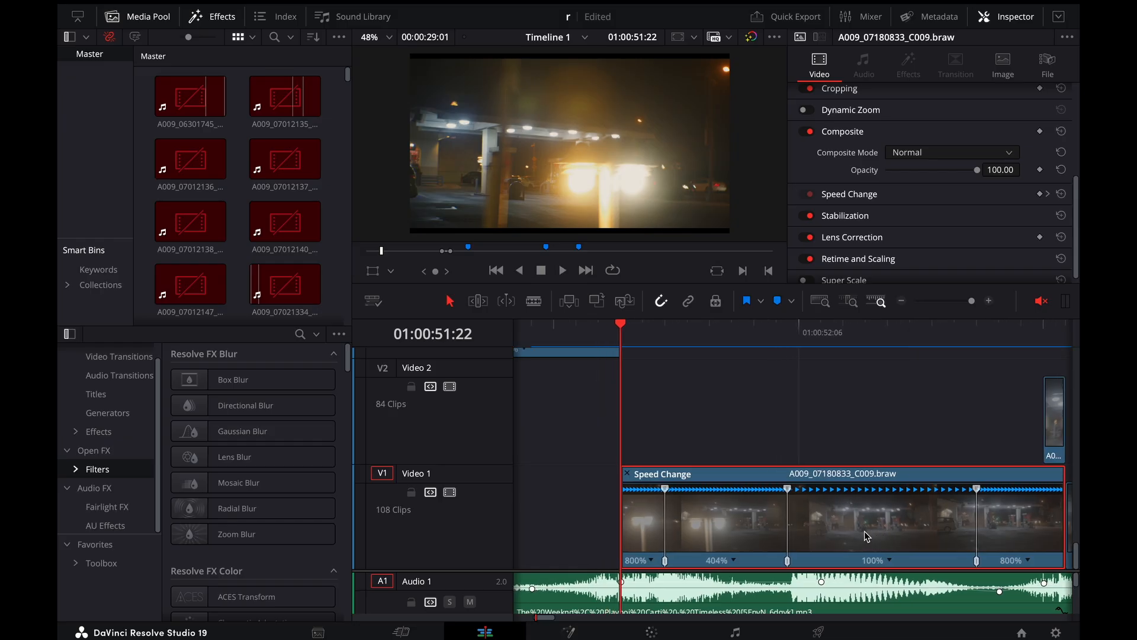
right_click(756, 519)
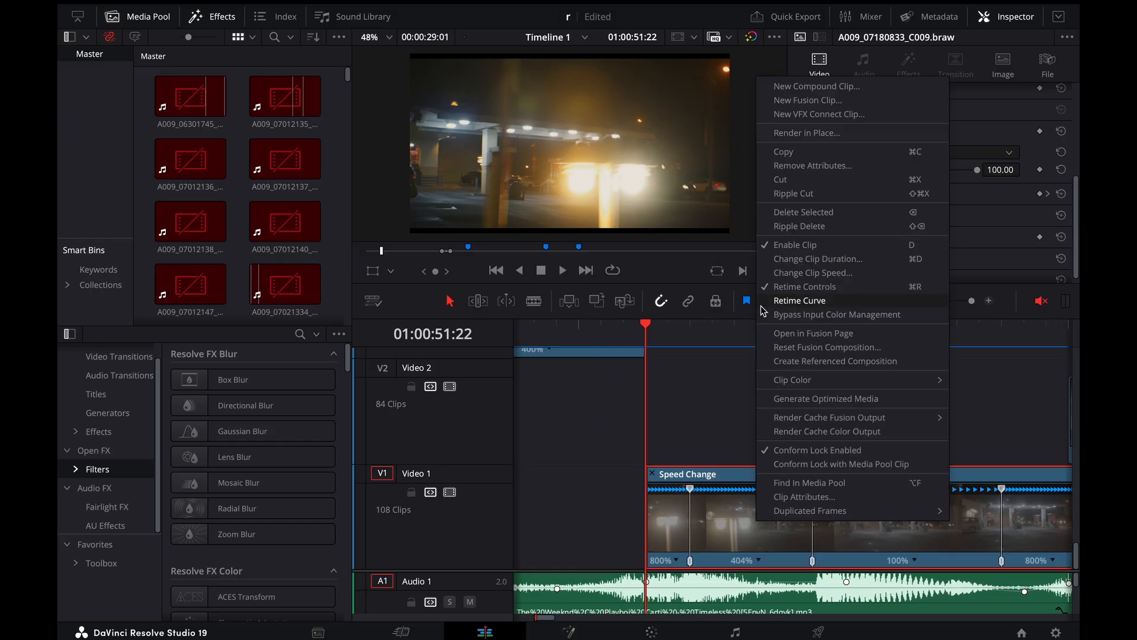
click(788, 302)
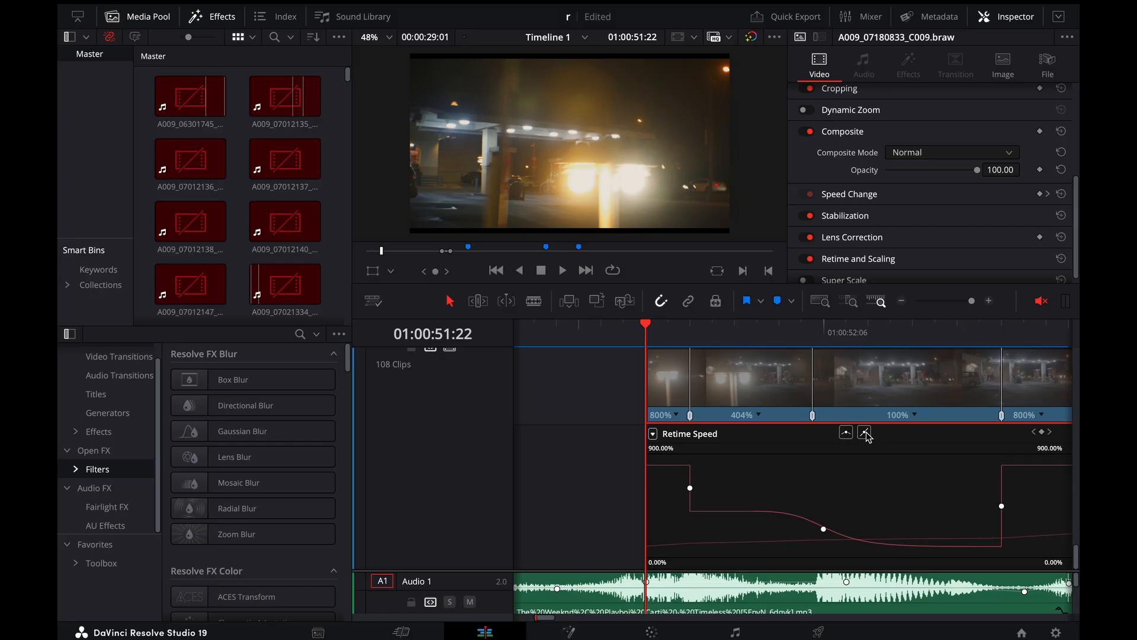
Step through the speed-ramped Video 1 clip A009_07180833_C009.braw from 01:00:51:22 to 01:00:52:17, comparing its motion with the retime curve
click(691, 333)
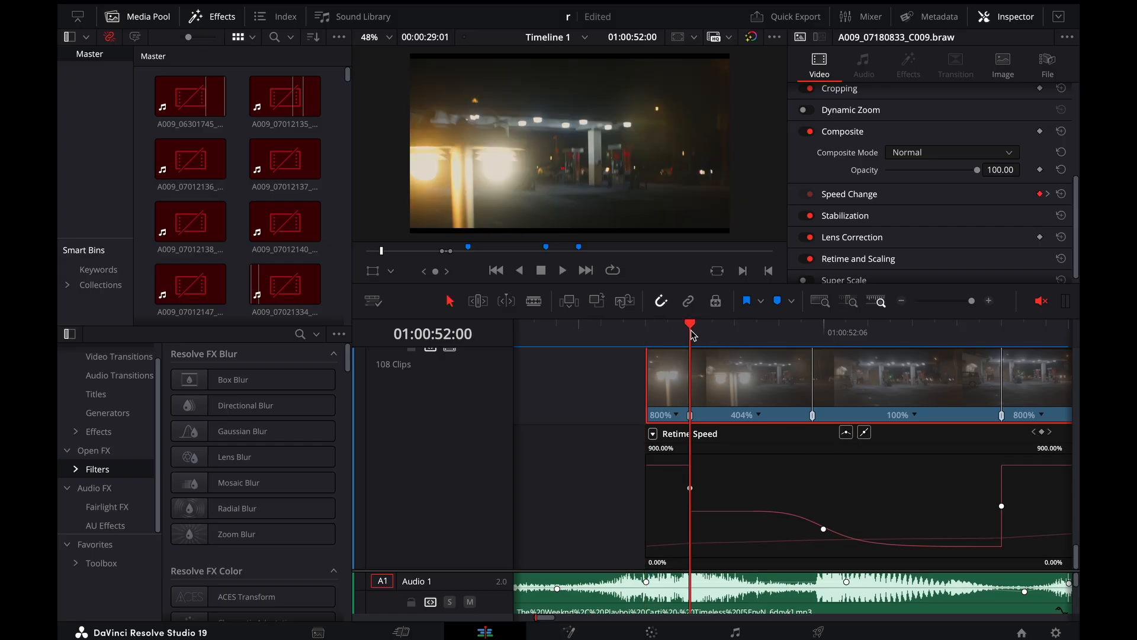
key(Left)
key(Left)
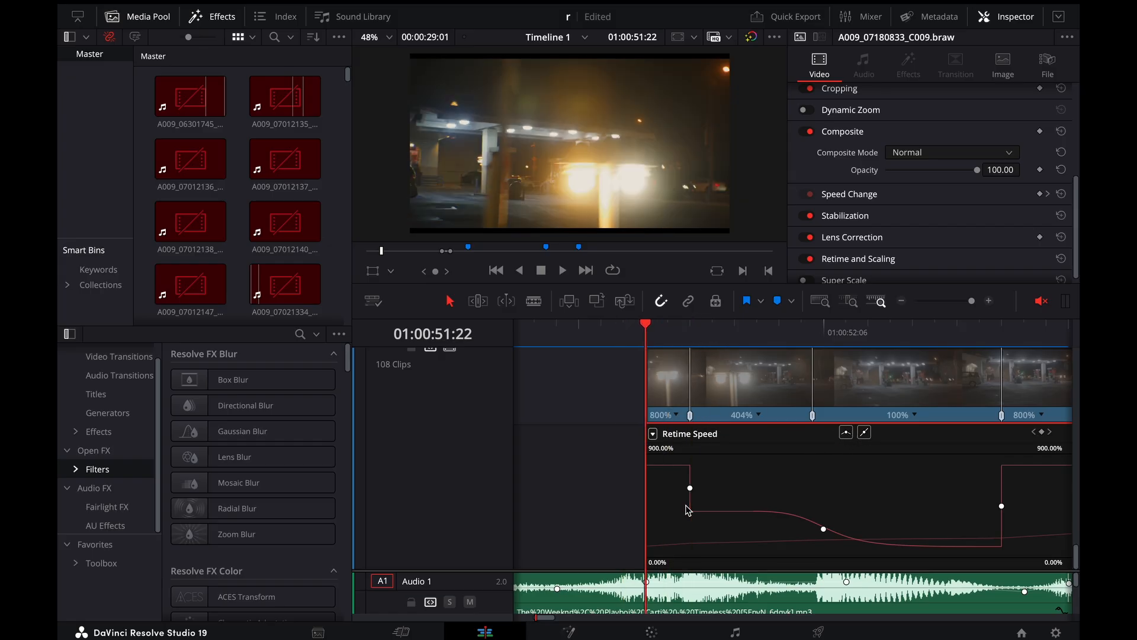
key(Right)
key(Right)
key(Right)
key(Right)
key(Right)
key(Right)
key(Right)
key(Right)
key(Right)
key(Right)
key(Right)
key(Right)
key(Right)
key(Right)
key(Right)
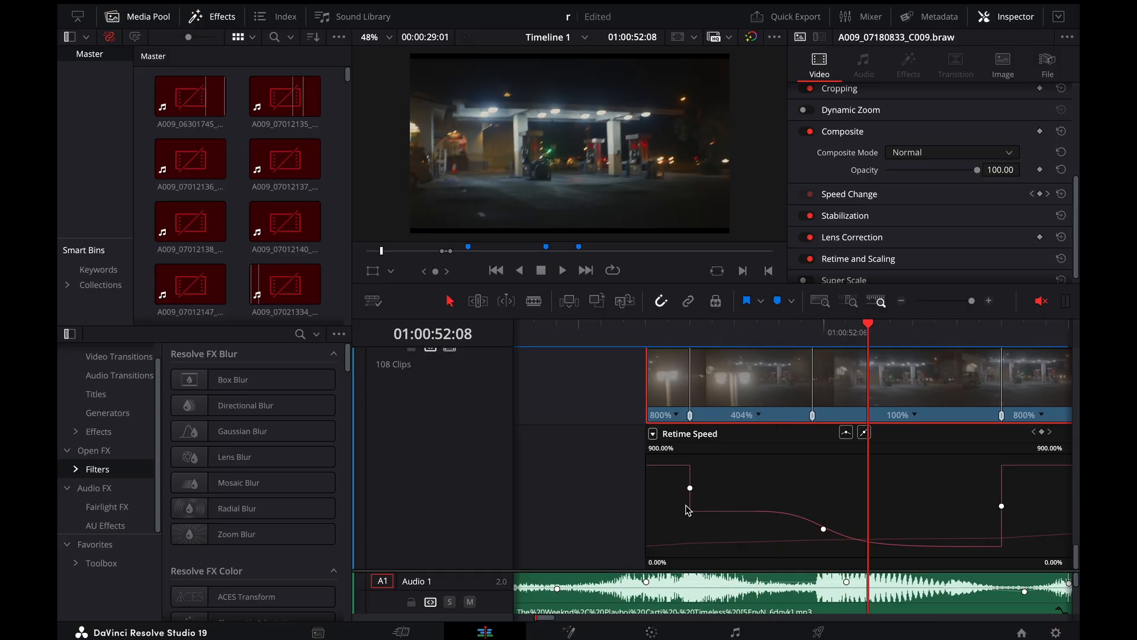
Step back and forth over the cut at the end of the speed-ramped clip, stopping at 01:00:52:19
key(Right)
key(Right)
key(Right)
key(Right)
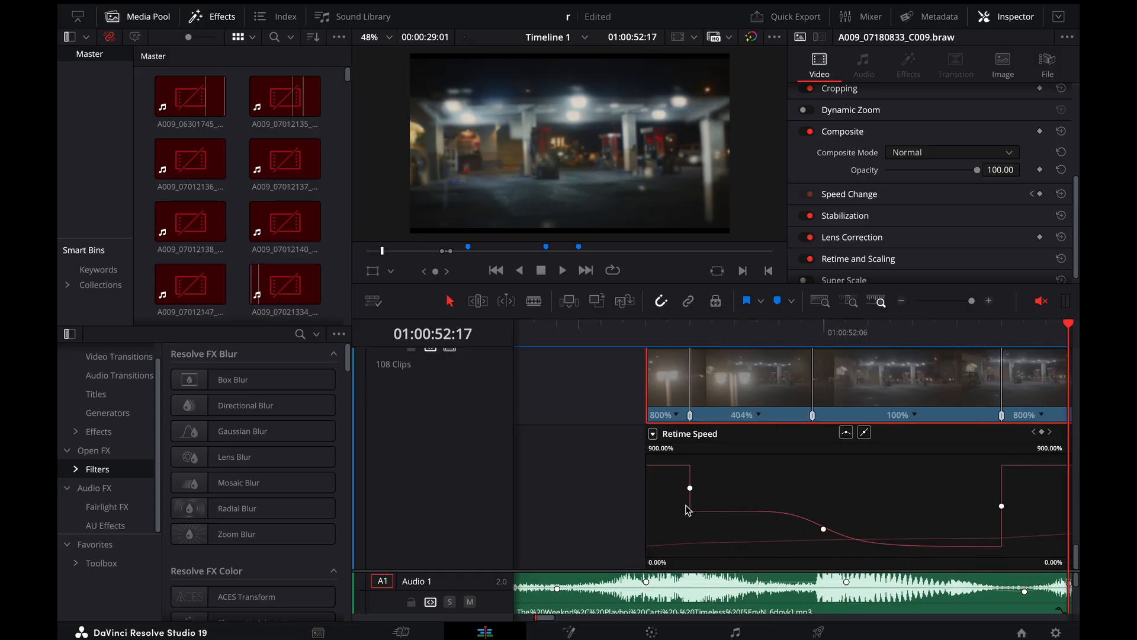
key(Left)
key(Left)
key(Left)
key(Left)
key(Right)
key(Right)
key(Right)
key(Right)
key(Right)
key(Right)
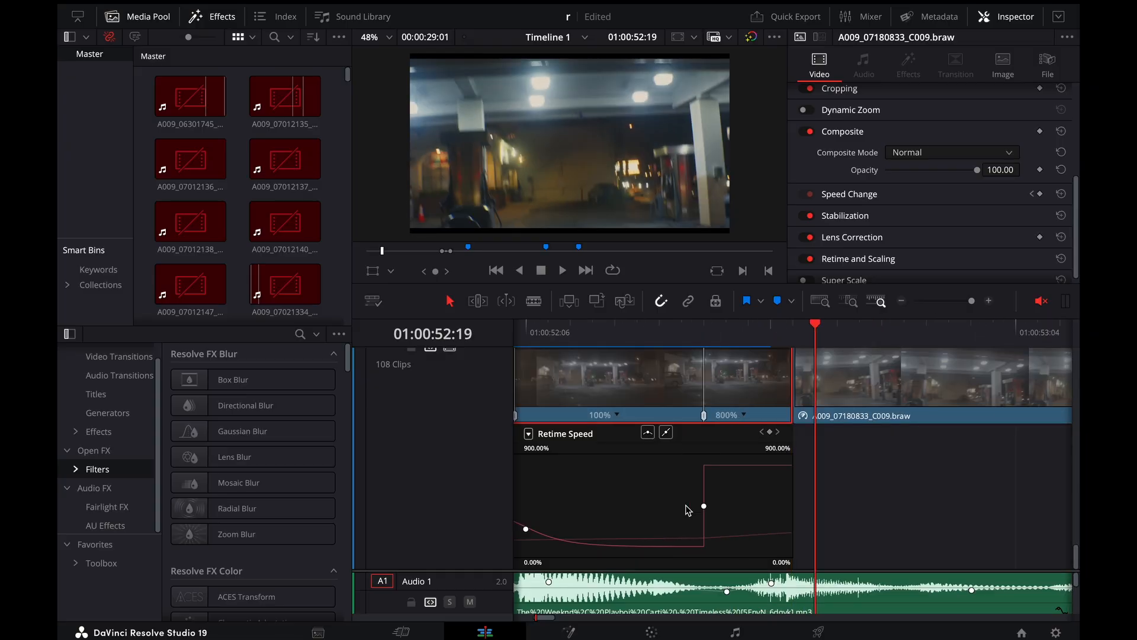
Return the playhead to the transition into the gas-station clip and compare its frames, stopping at 01:00:51:17
key(super+minus)
key(super+minus)
key(super+minus)
scroll(699, 450, up, 3)
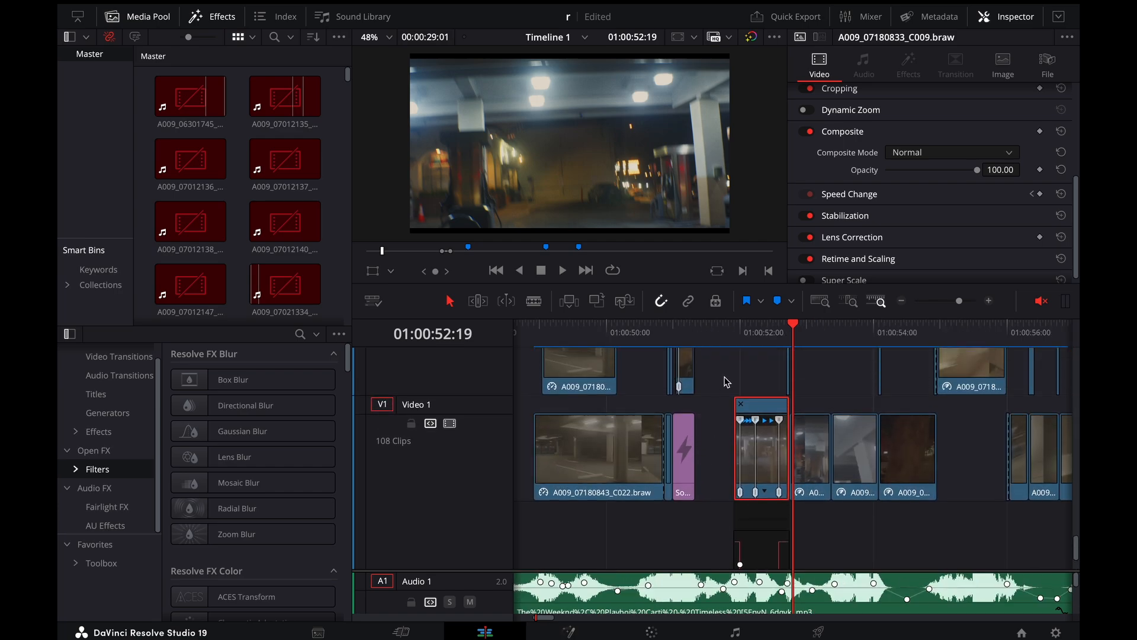
click(737, 333)
scroll(728, 399, up, 2)
key(Left)
key(Left)
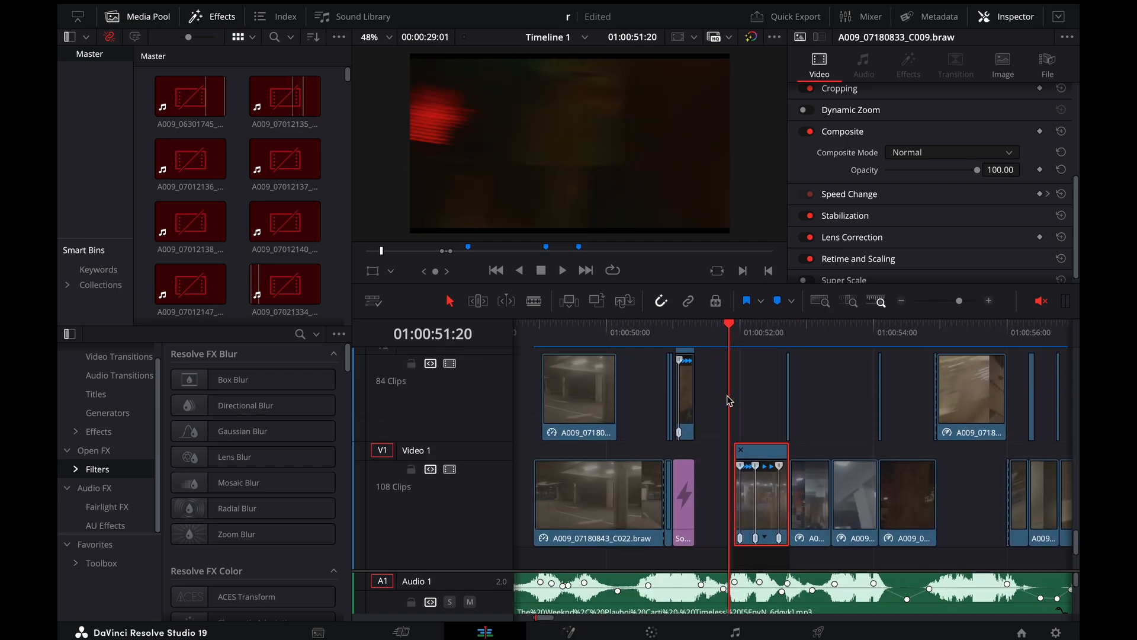
key(Right)
key(Right)
key(Right)
key(Right)
key(Left)
key(Left)
key(Left)
key(Left)
key(Left)
key(Left)
key(Left)
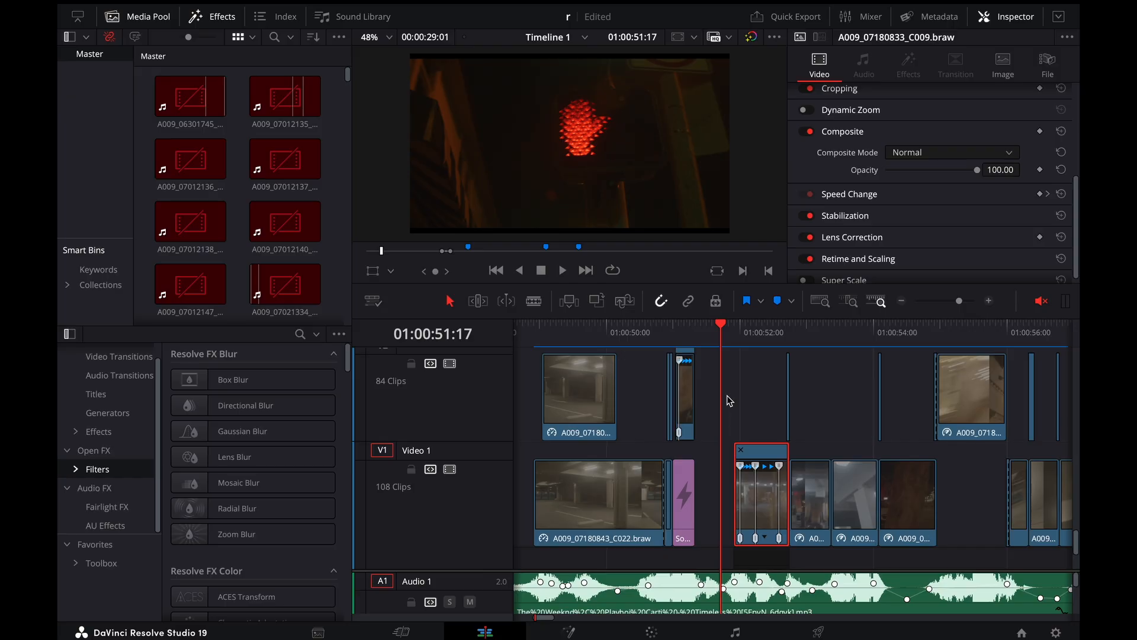
Review the red-hand to gas-station transition frame by frame and place the playhead at 01:00:52:00
key(Right)
key(Right)
key(Right)
key(Right)
key(Right)
key(Left)
key(Left)
key(Left)
key(Left)
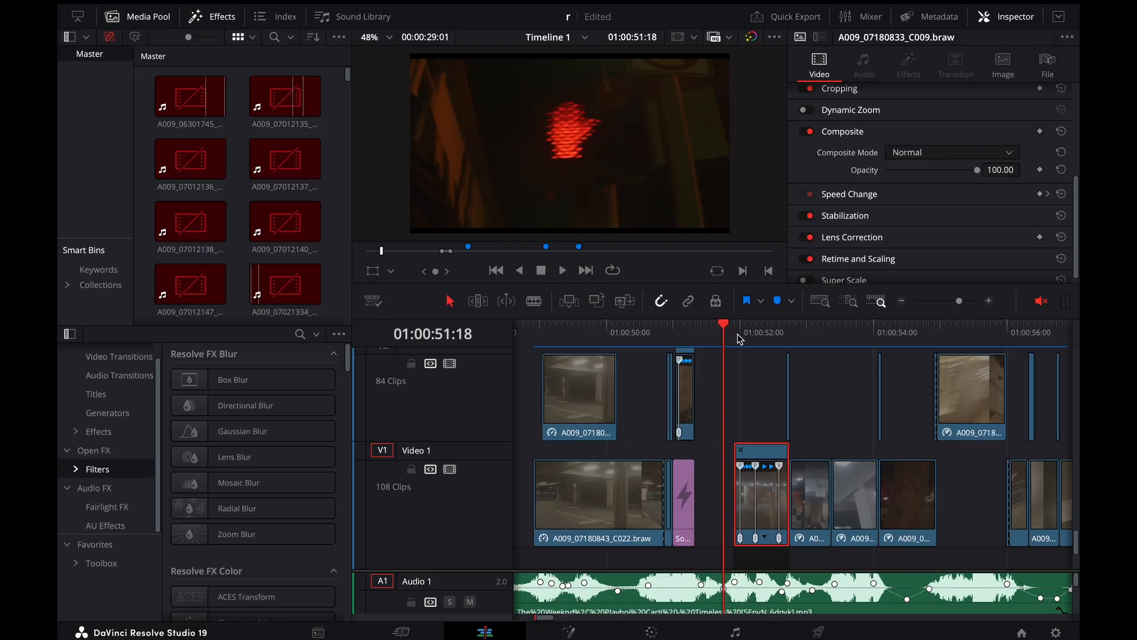
key(Right)
key(Right)
key(Right)
key(Right)
key(Right)
key(Right)
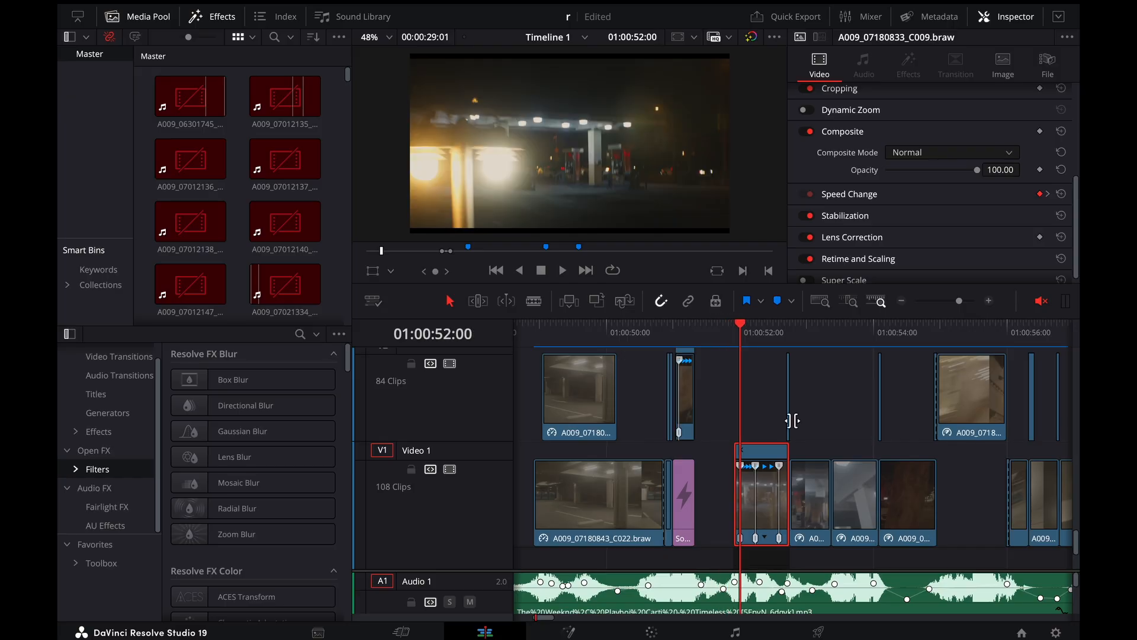
Inspect the long adjustment clips on the pillow, Video 13 and Video 12 tracks, showing the effect settings of the first two
scroll(739, 419, up, 10)
scroll(739, 418, down, 4)
scroll(739, 418, up, 3)
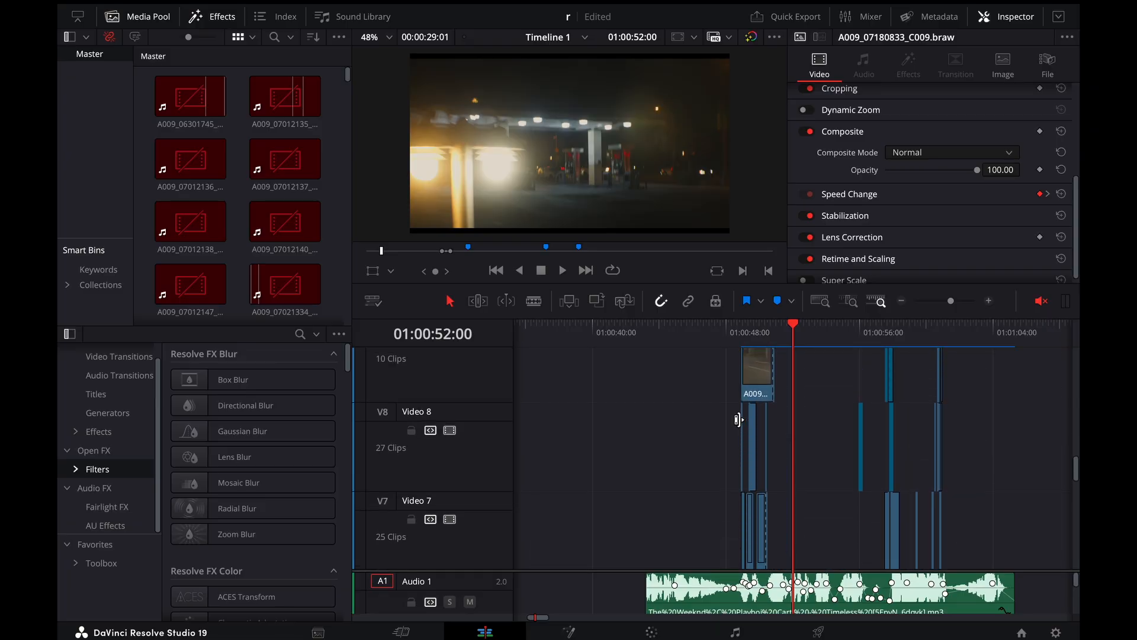
scroll(738, 419, up, 6)
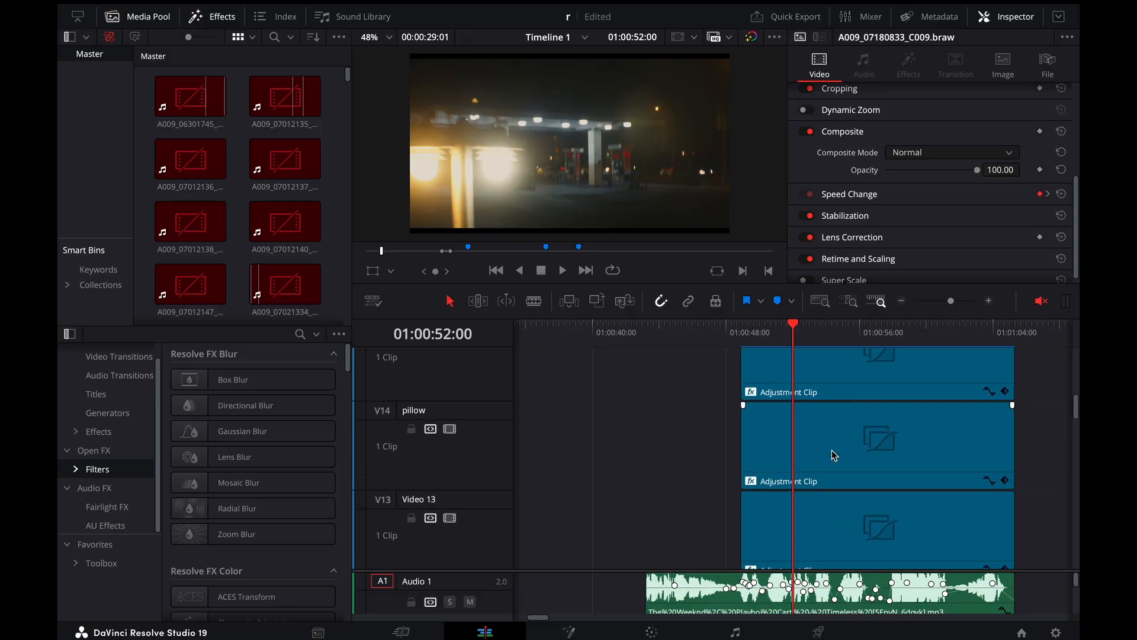
click(821, 432)
click(908, 66)
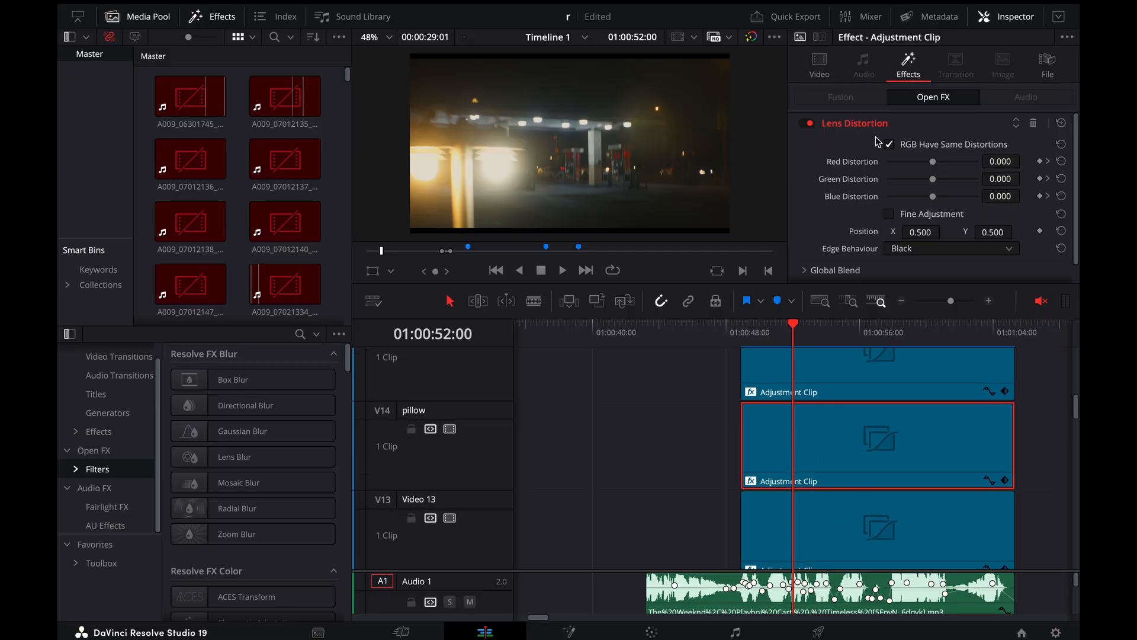
click(801, 524)
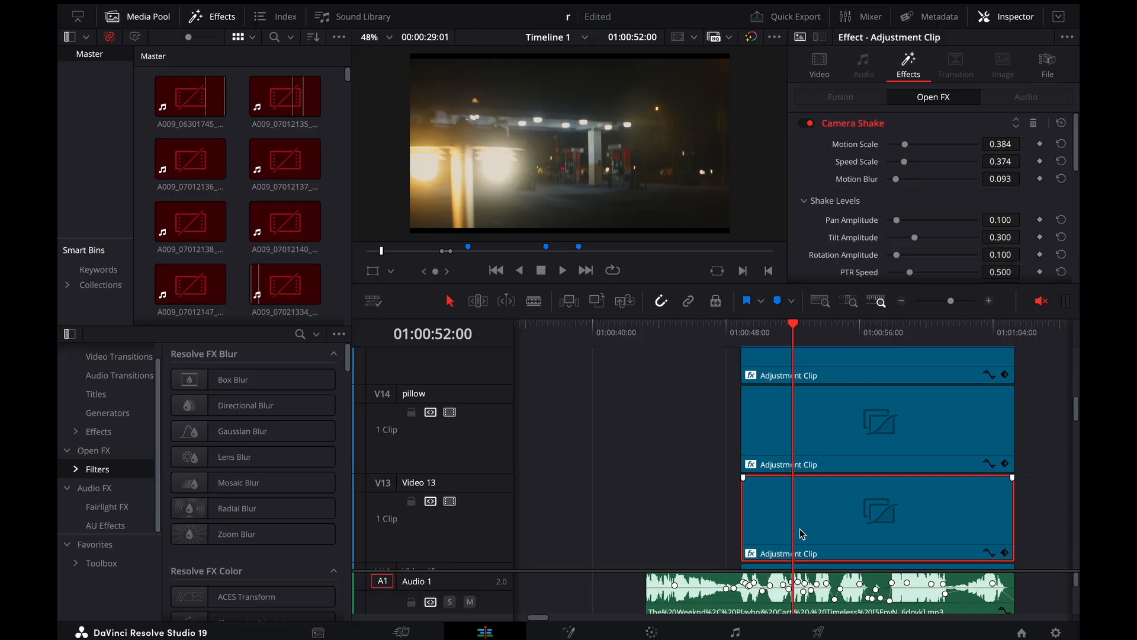
scroll(799, 529, down, 2)
click(811, 459)
scroll(814, 462, up, 3)
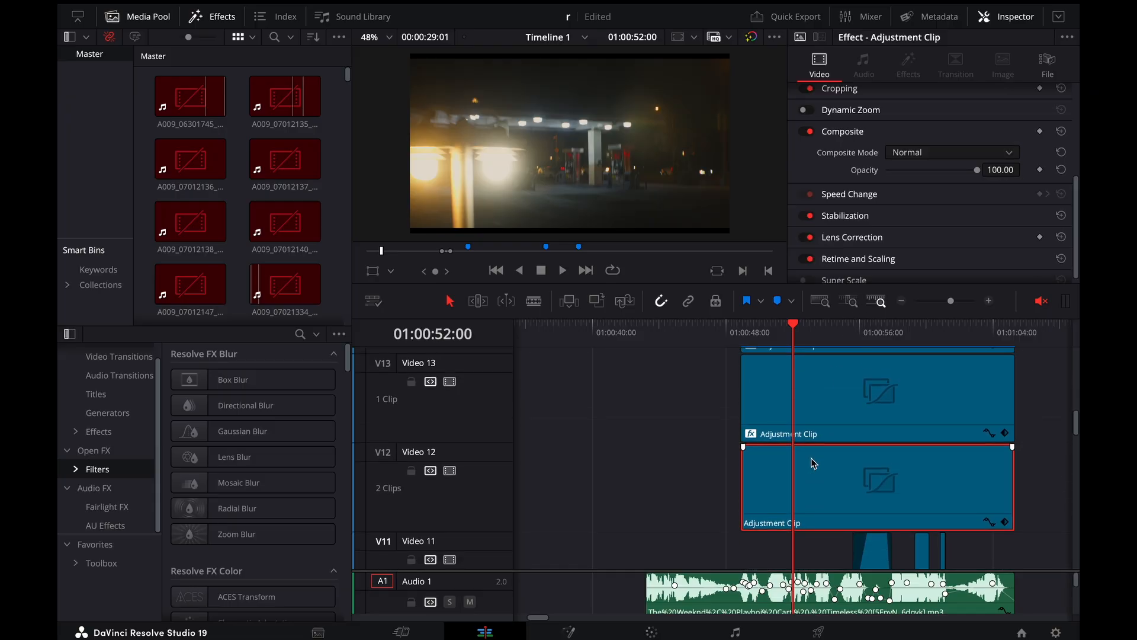
Show the Gaussian Blur settings of the Video 15 adjustment clip and open its Horizontal Strength keyframe curve
click(883, 408)
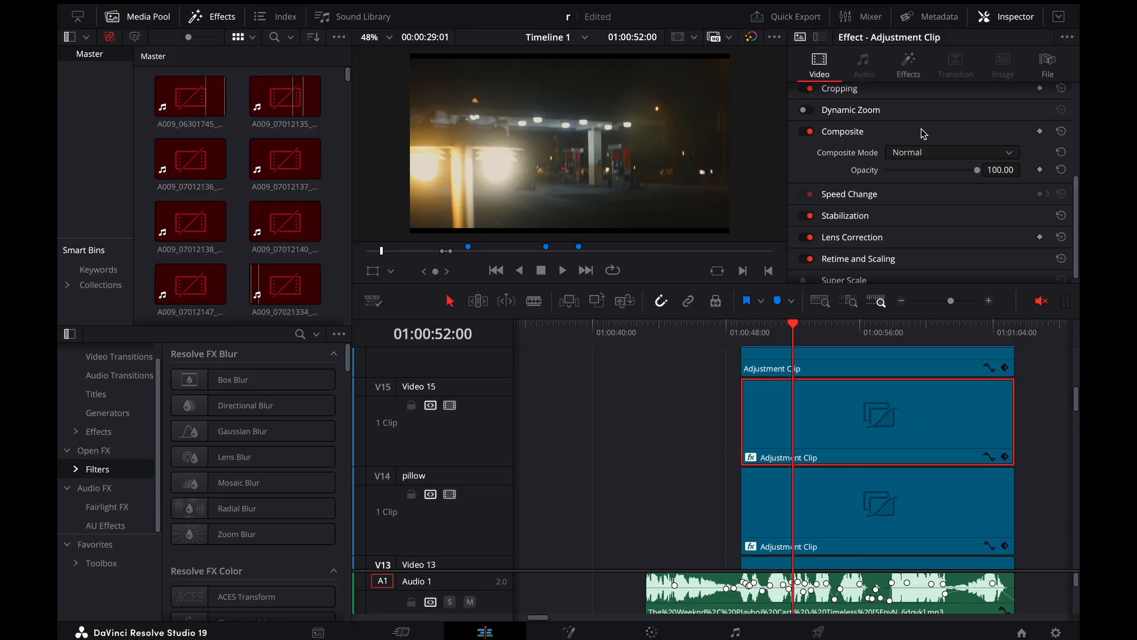
click(912, 61)
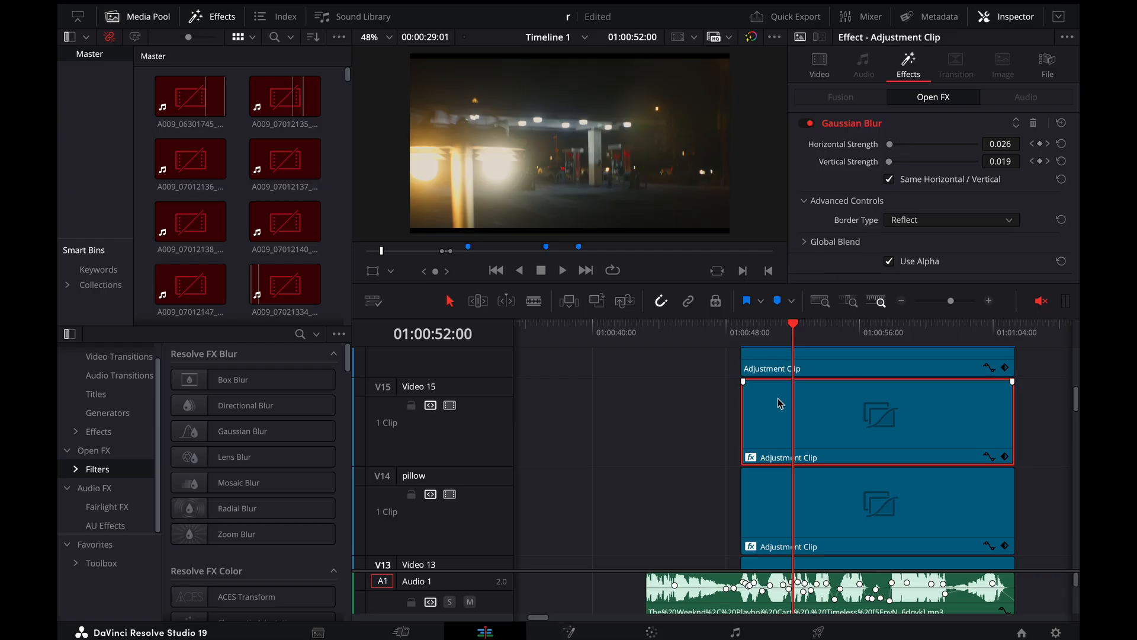
click(988, 456)
scroll(988, 456, down, 2)
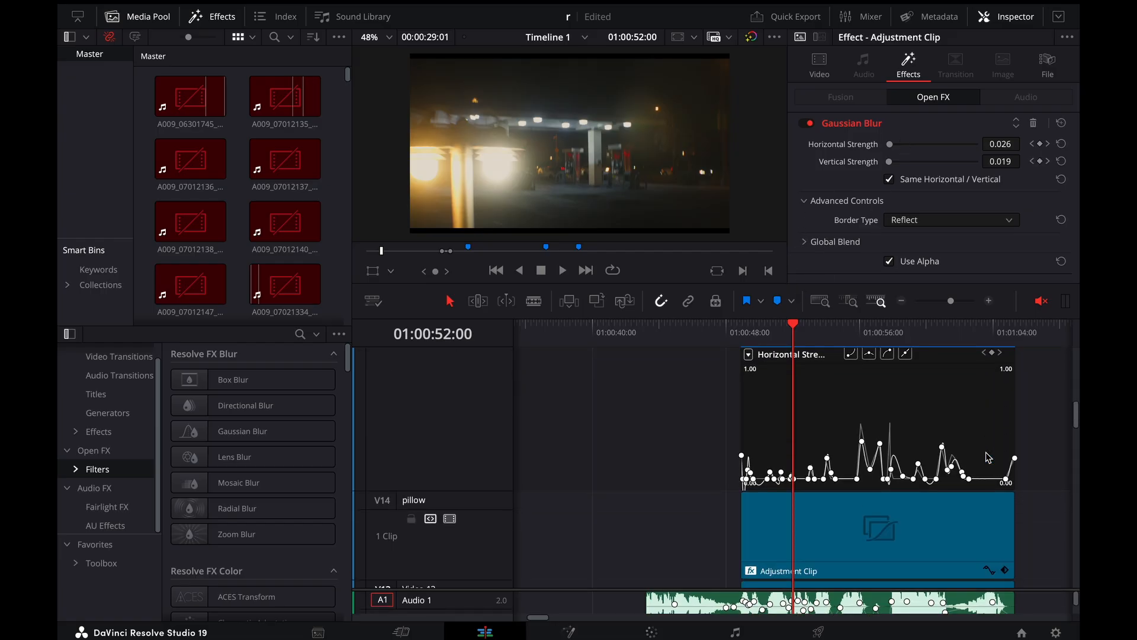
scroll(790, 460, up, 3)
scroll(745, 435, left, 2)
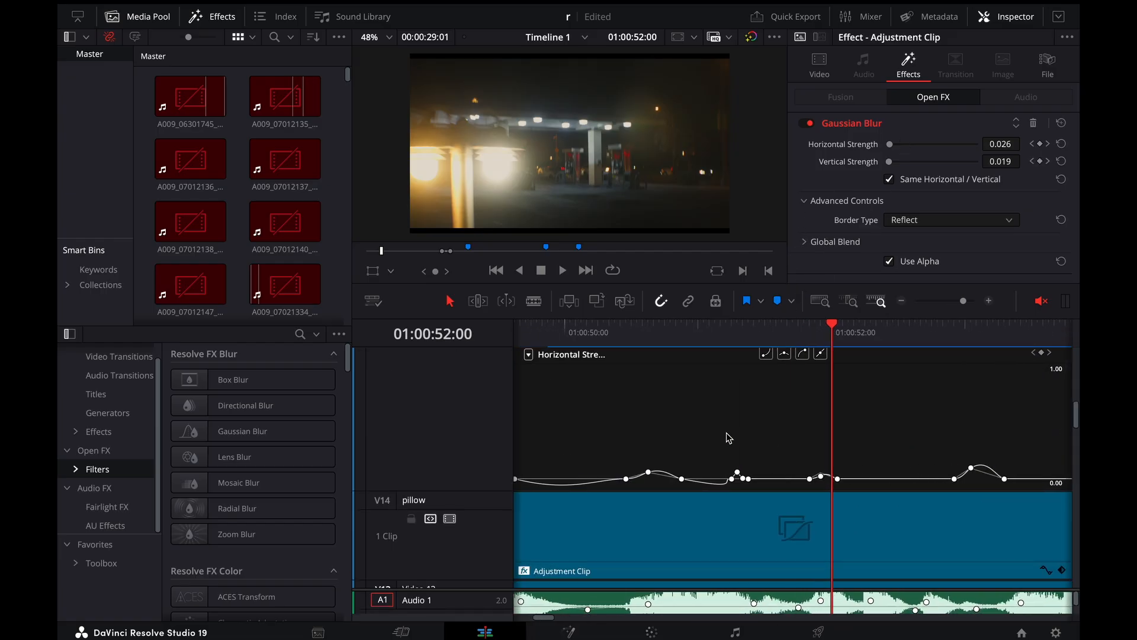
Step through the blur keyframes at the gas-station transition, from 01:00:51:22 back to 01:00:51:19
click(816, 336)
key(Right)
key(Right)
key(Right)
key(Right)
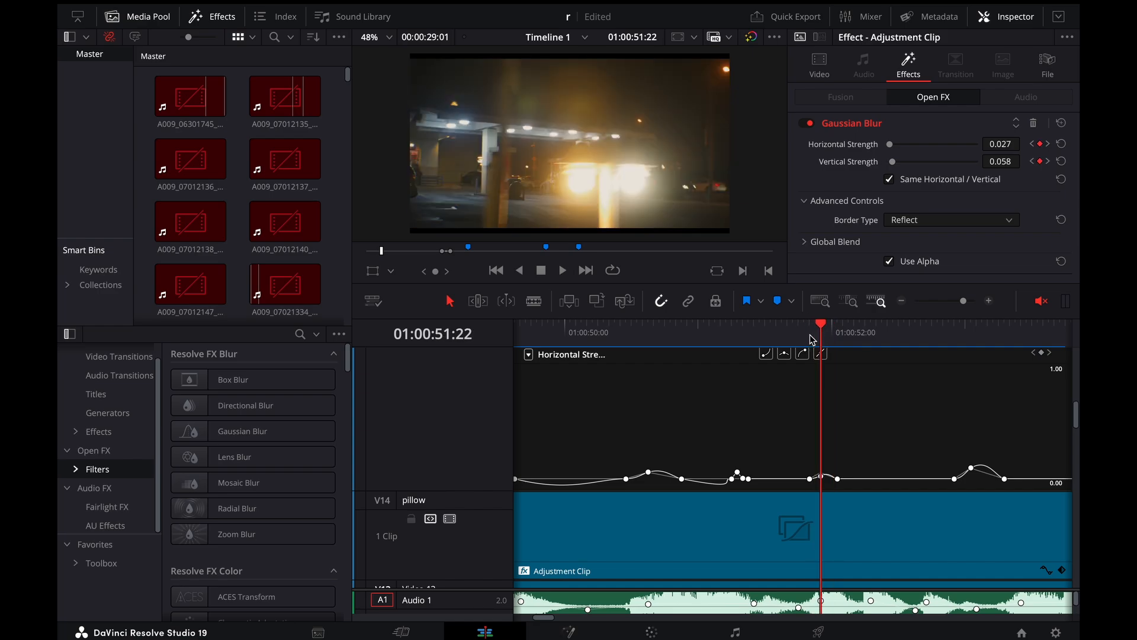
key(Left)
key(Left)
key(Left)
key(Left)
key(Left)
key(Left)
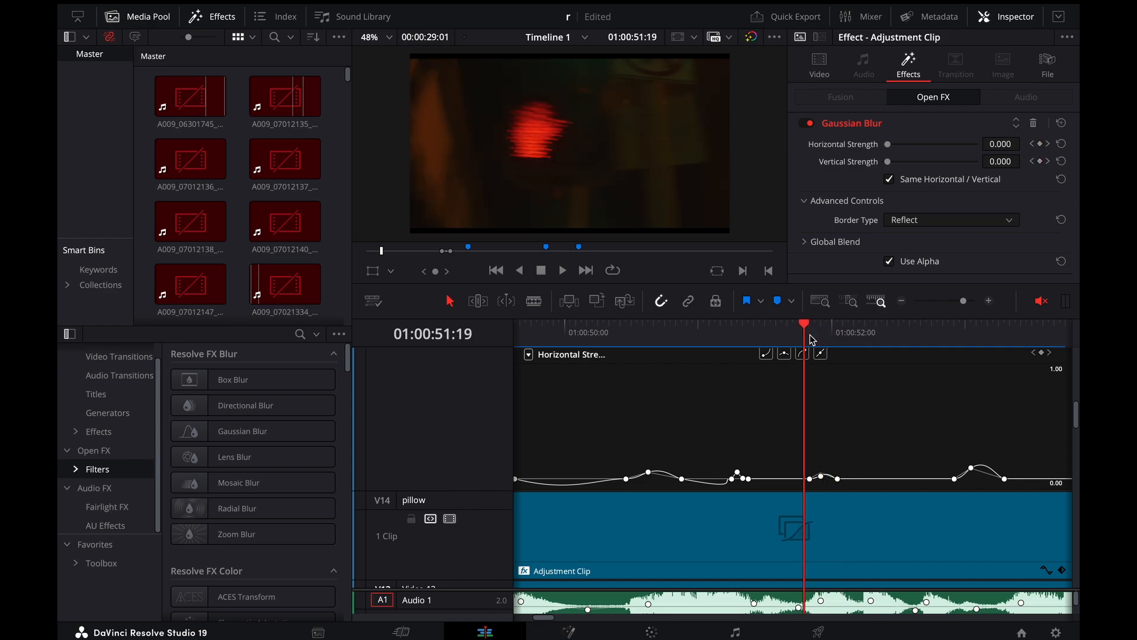
Compare the Gaussian Blur strength across the transition frame by frame and place the playhead at 01:00:51:22
key(Right)
key(Right)
key(Right)
key(Right)
key(Left)
key(Left)
key(Left)
key(Left)
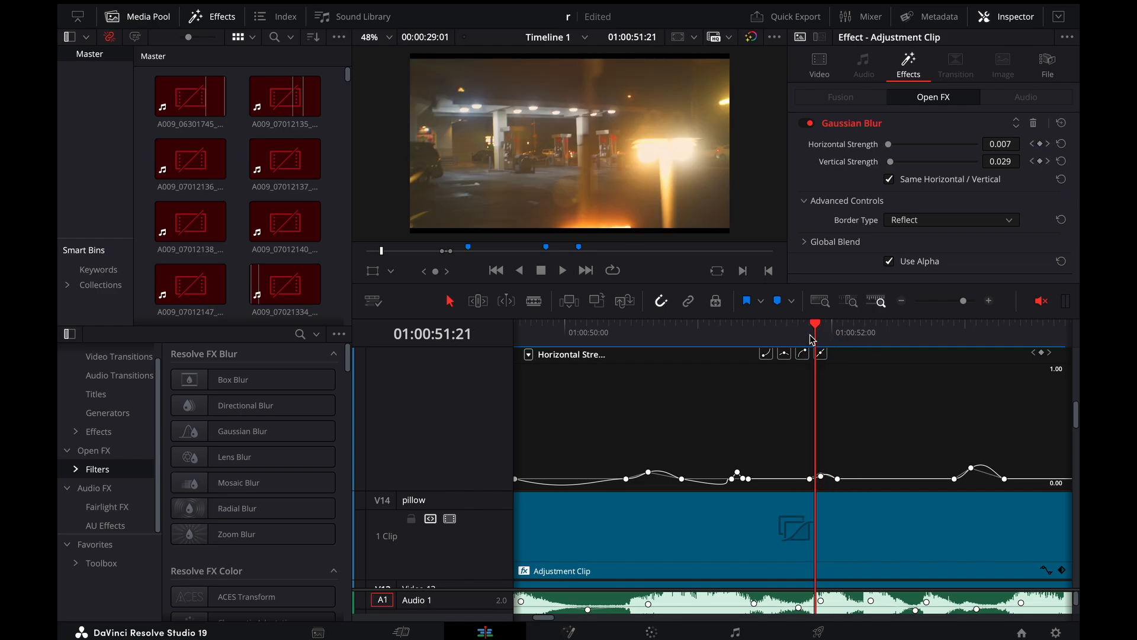
key(Right)
key(Right)
key(Right)
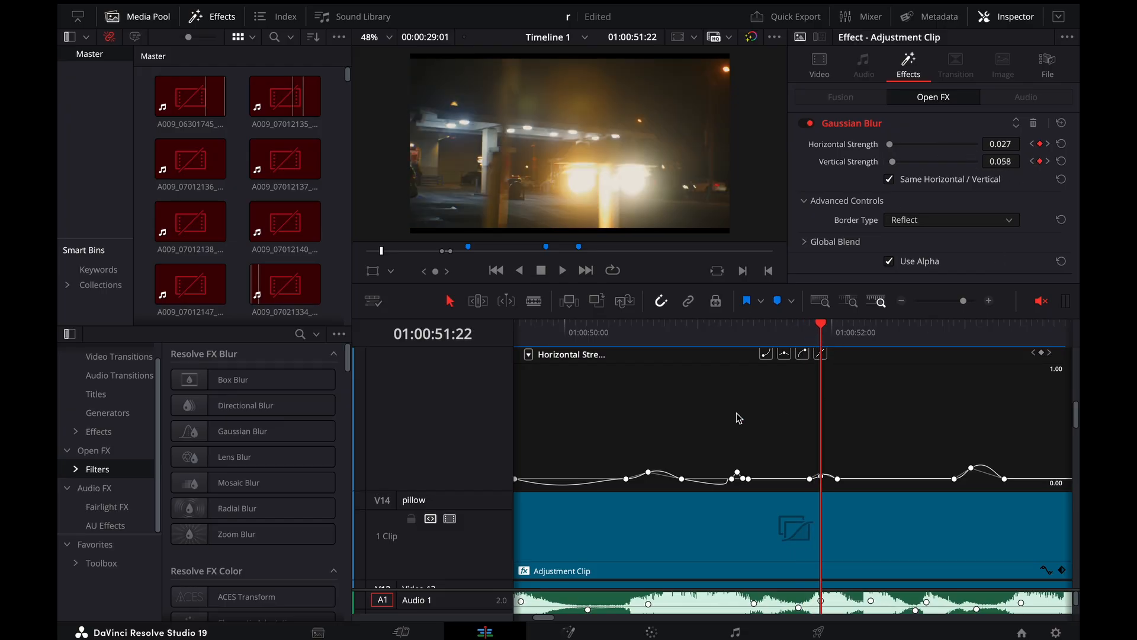
Examine the blur curve across the whole Video 15 adjustment clip and move the playhead to 01:00:53:02
scroll(779, 425, down, 10)
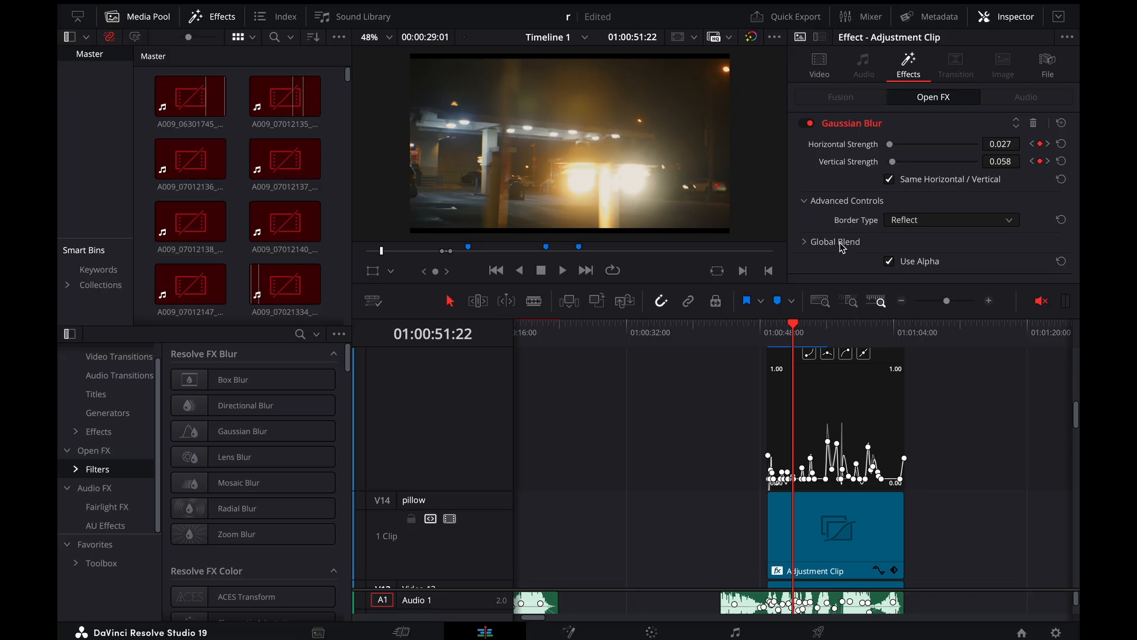
scroll(785, 425, up, 3)
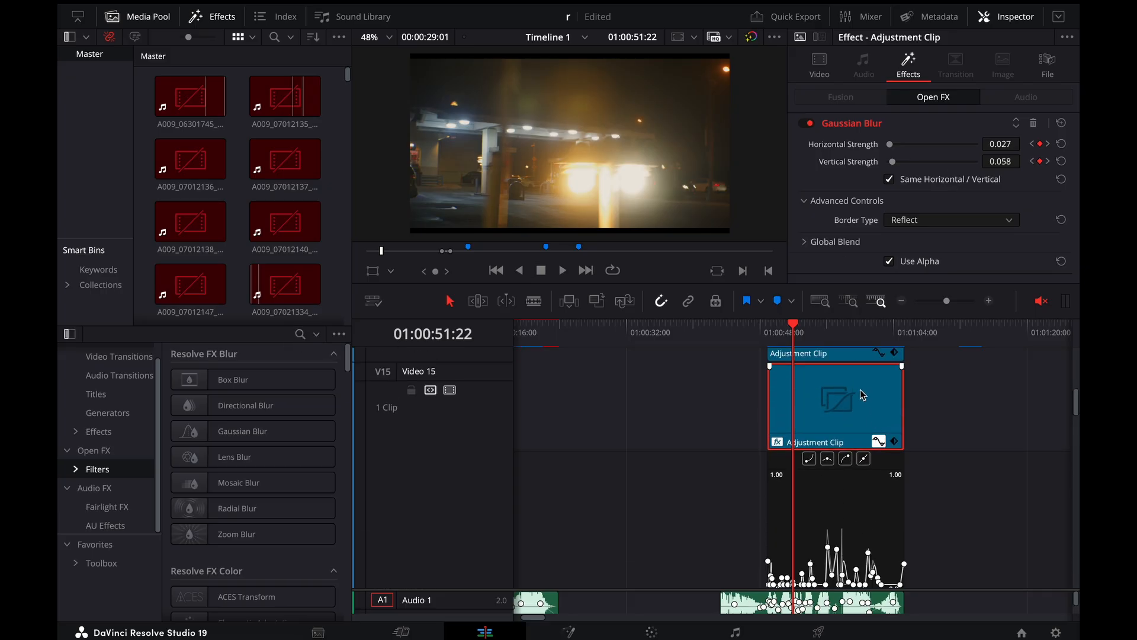
scroll(958, 381, up, 5)
scroll(958, 381, down, 4)
scroll(958, 381, right, 4)
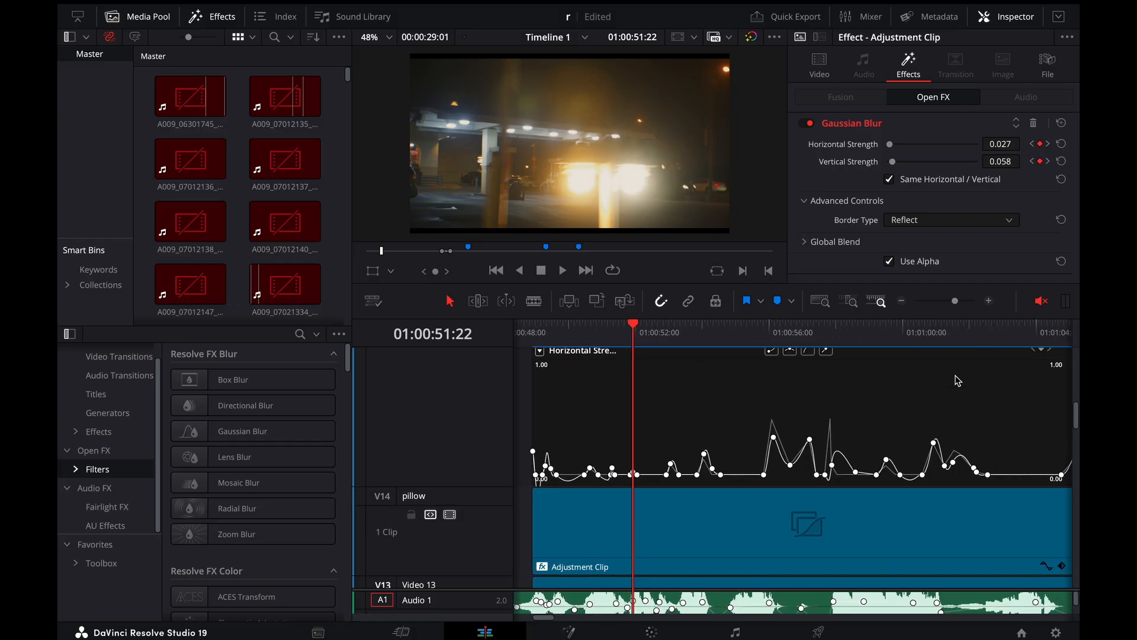
drag(742, 337, 591, 335)
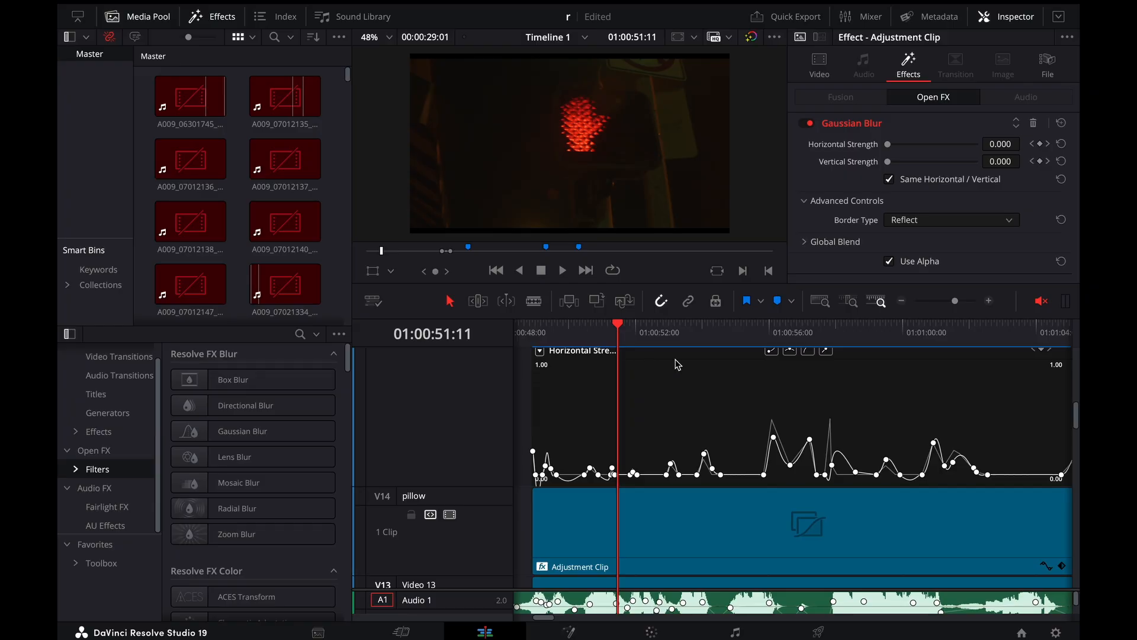
drag(655, 342, 674, 345)
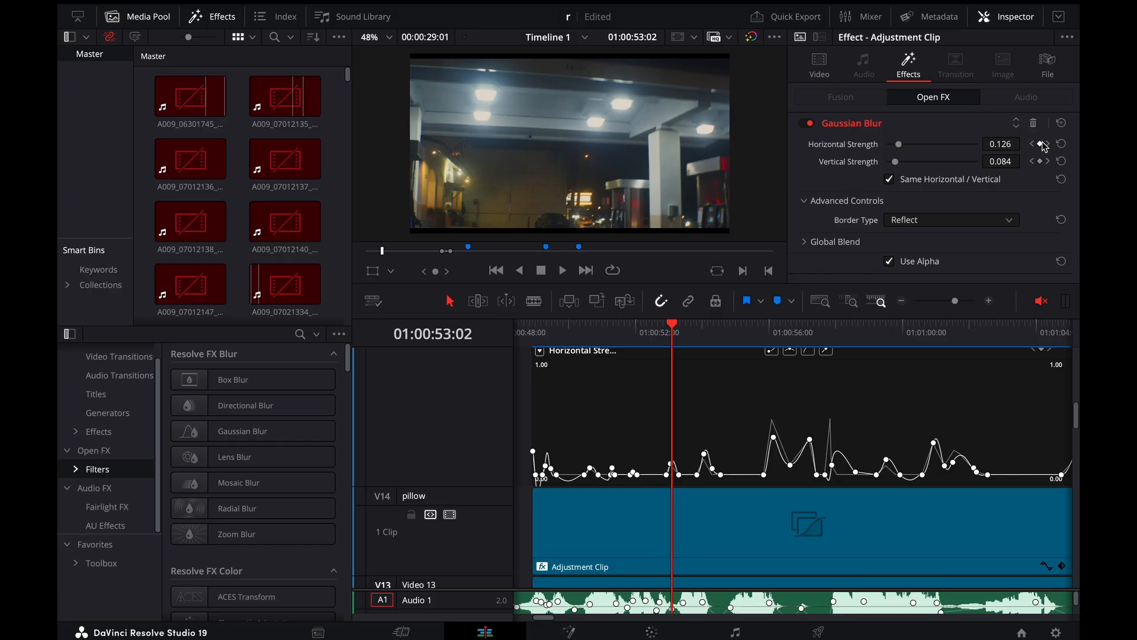
scroll(985, 396, up, 2)
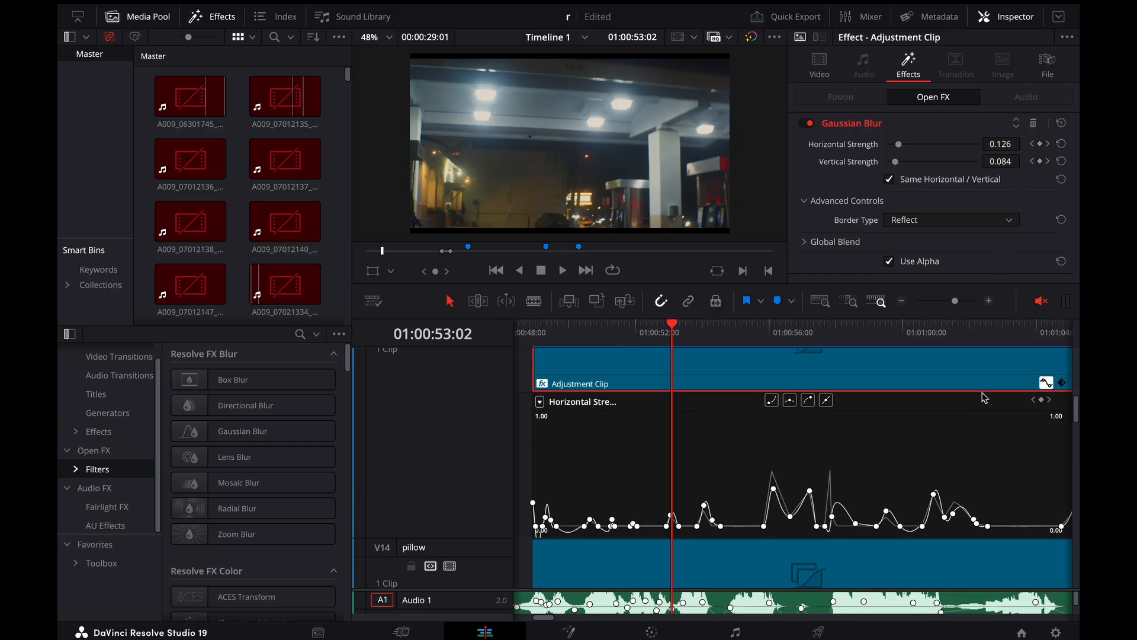
scroll(985, 395, right, 3)
right_click(967, 383)
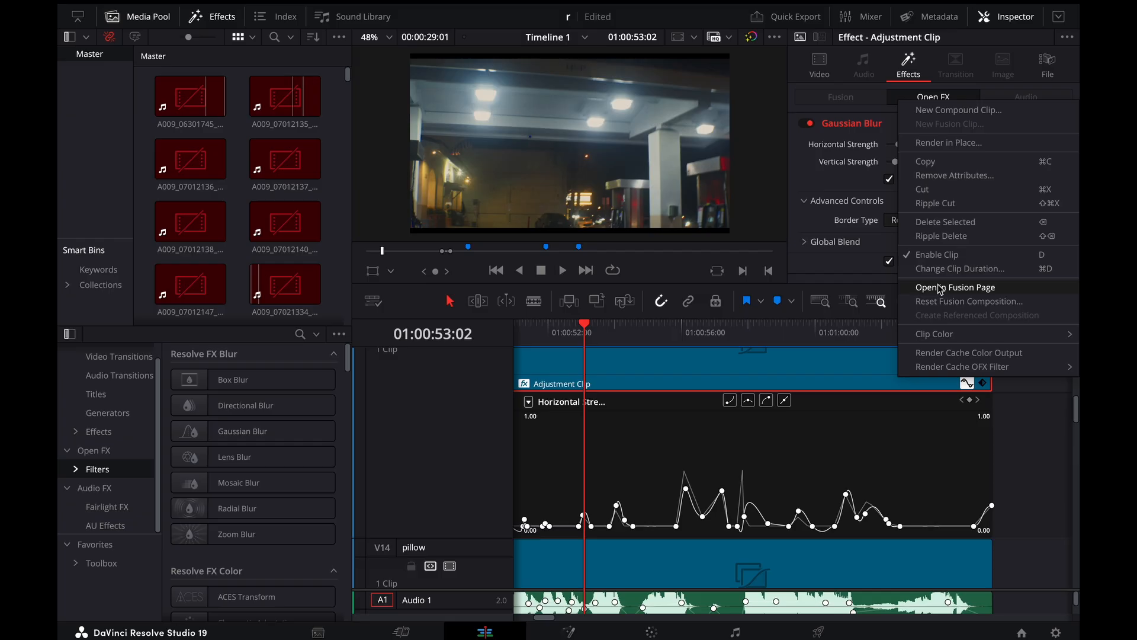
click(973, 401)
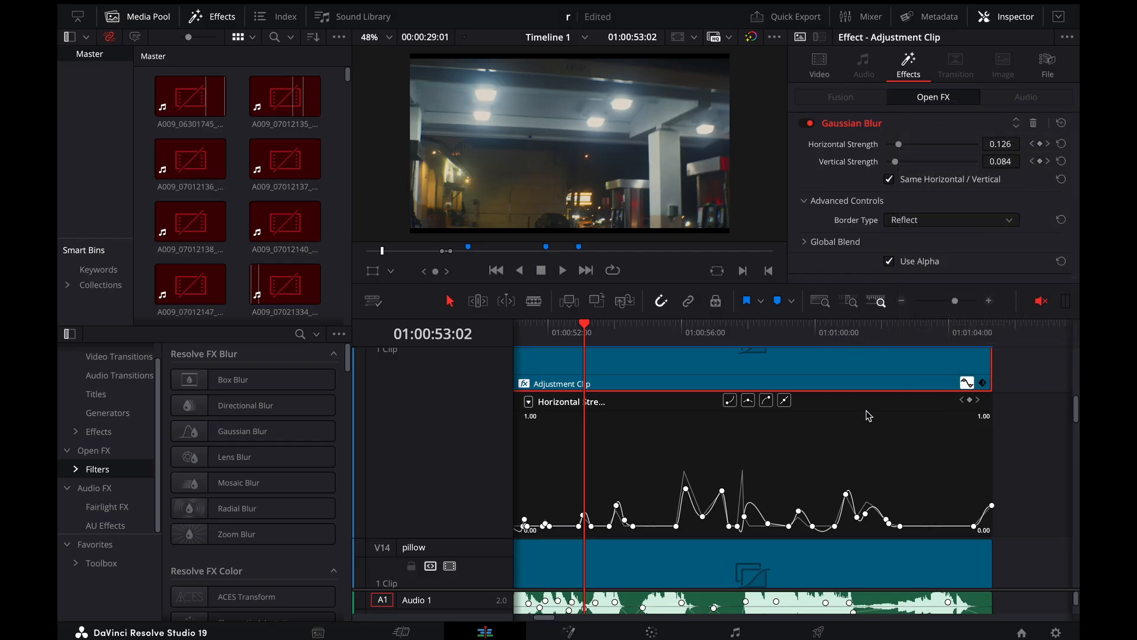
Place the playhead on the Gaussian Blur keyframe at 01:00:53:01
key(Left)
key(Left)
key(Left)
key(Right)
key(Right)
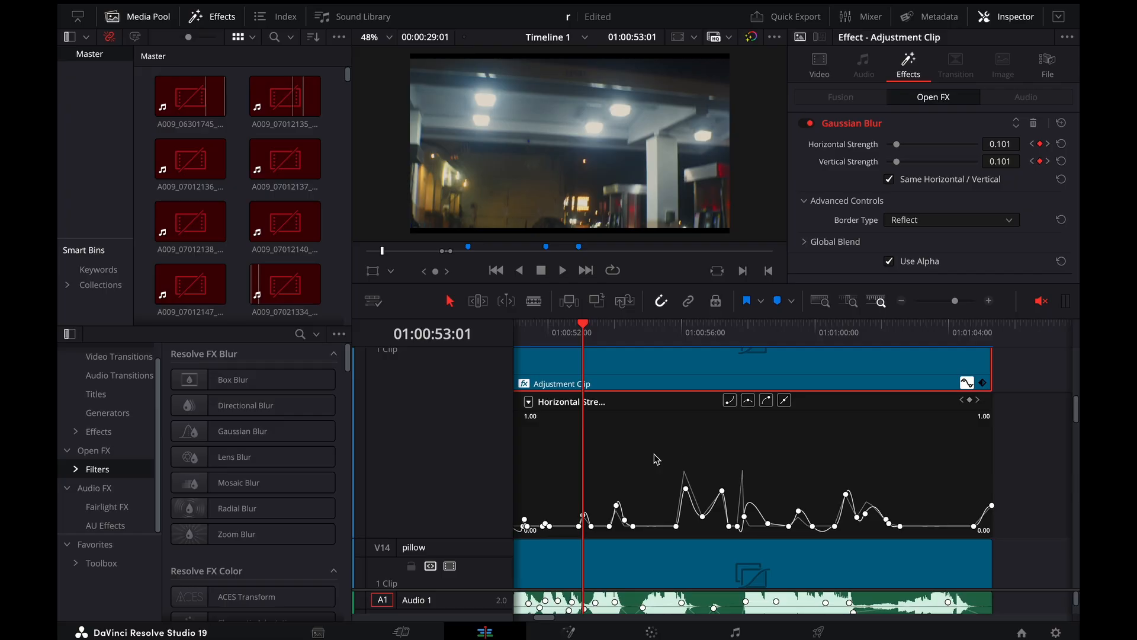
Examine the group of Horizontal Strength keyframes just after 01:00:52:21 up close and select its peak keyframe
key(ctrl+equal)
key(ctrl+equal)
drag(647, 355, 772, 385)
key(super+equal)
key(super+equal)
scroll(802, 569, right, 1)
scroll(803, 573, right, 1)
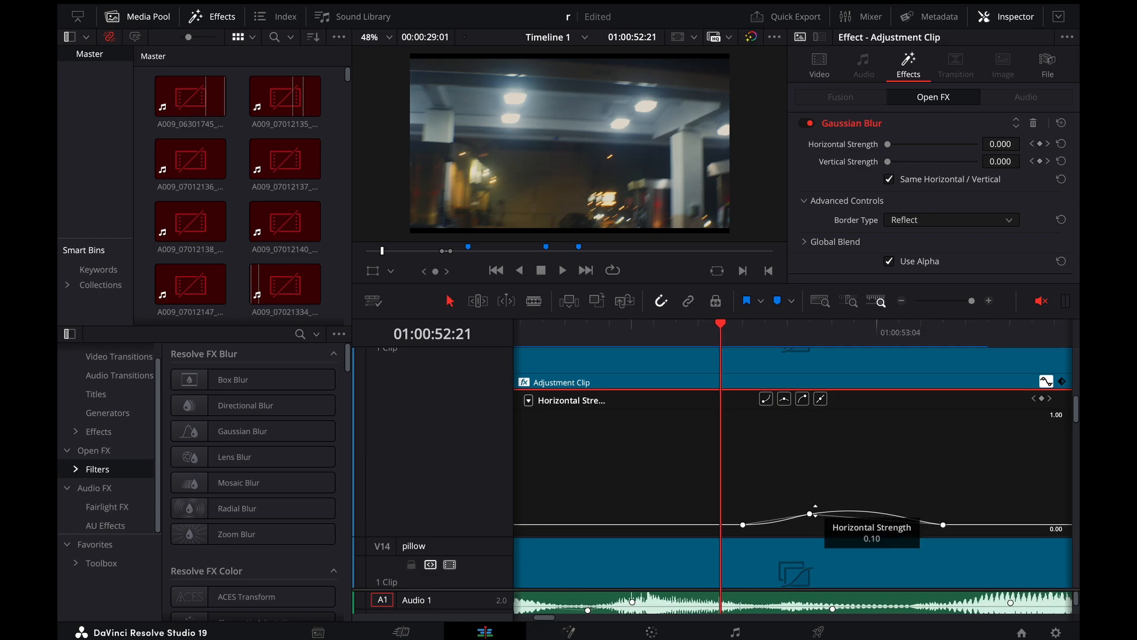
click(809, 513)
Show a wider stretch of the blur curve and place the playhead at 01:00:52:15
key(super+minus)
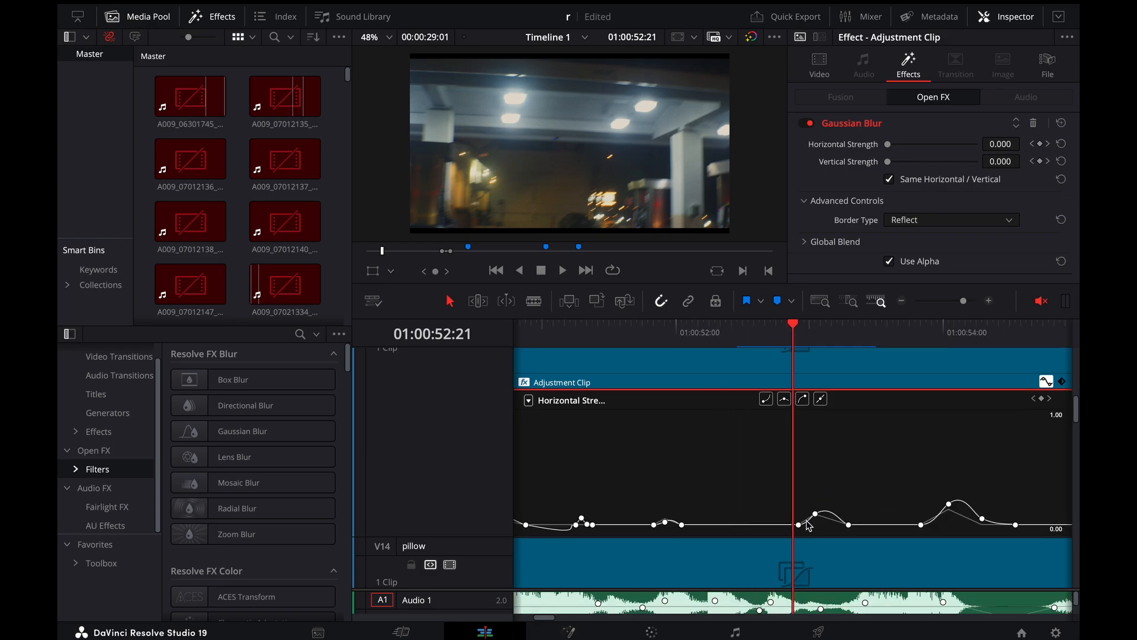
key(super+minus)
click(784, 341)
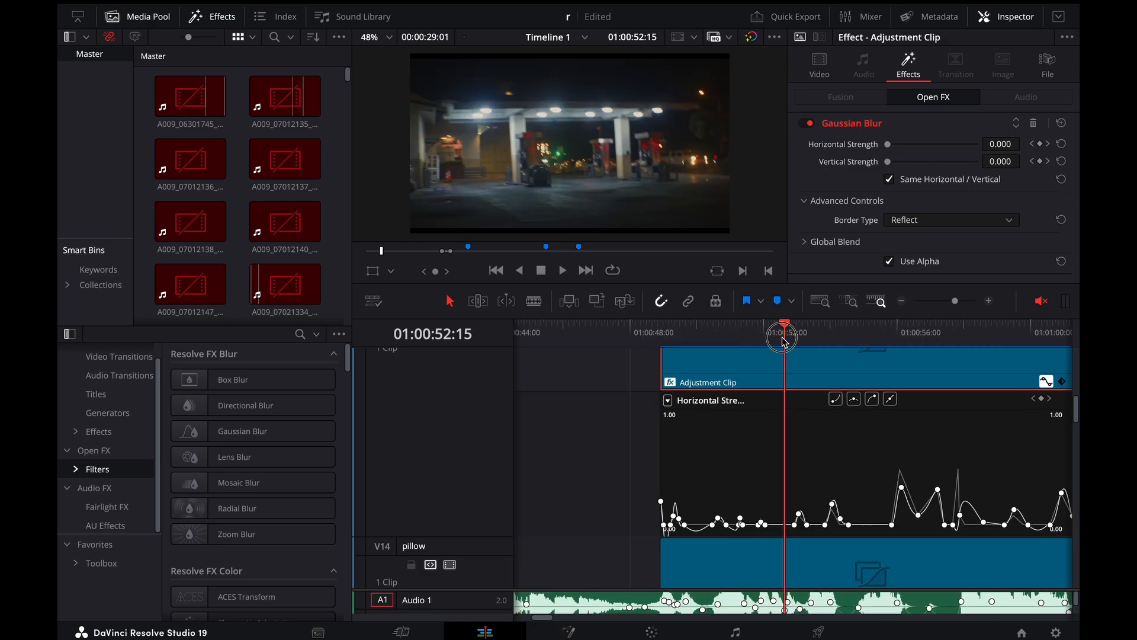
Move the playhead to 01:00:53:02 and close the blur curve of the Video 15 adjustment clip
drag(784, 340, 801, 362)
click(1045, 382)
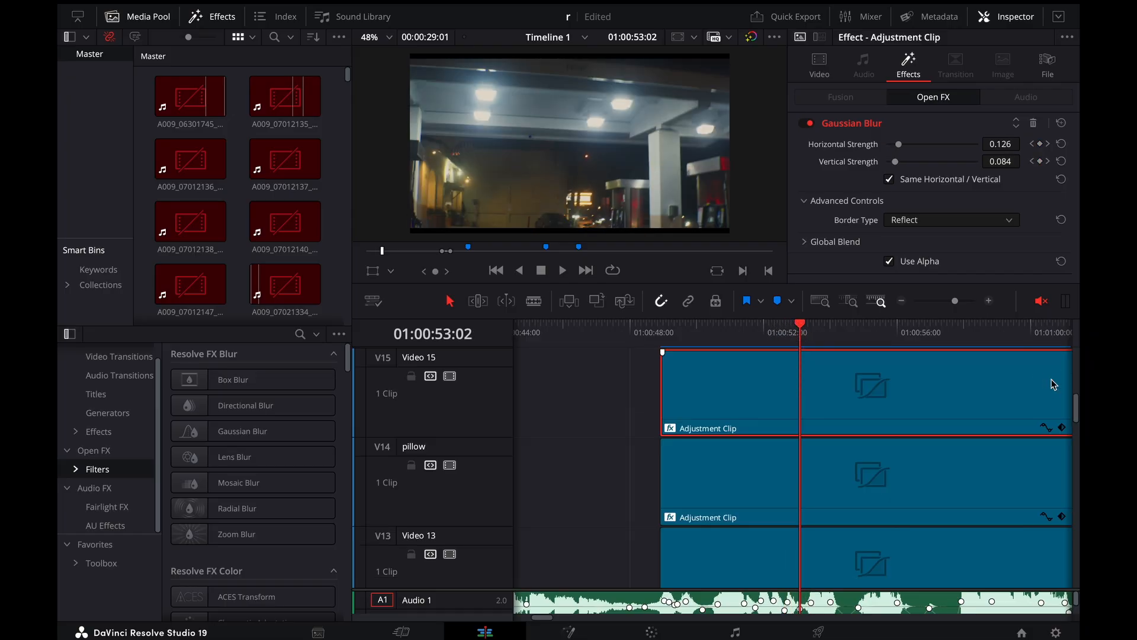
scroll(941, 424, down, 2)
scroll(941, 424, right, 4)
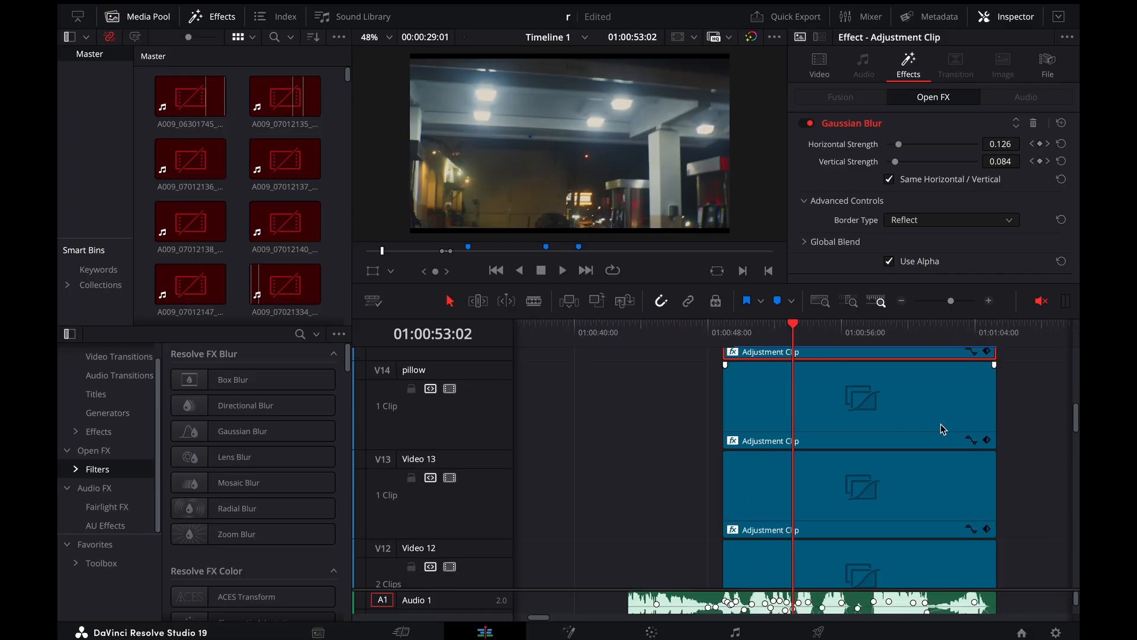
Select the adjustment clip on the pillow track to show its Lens Distortion settings
scroll(940, 424, down, 2)
click(918, 414)
scroll(894, 464, up, 3)
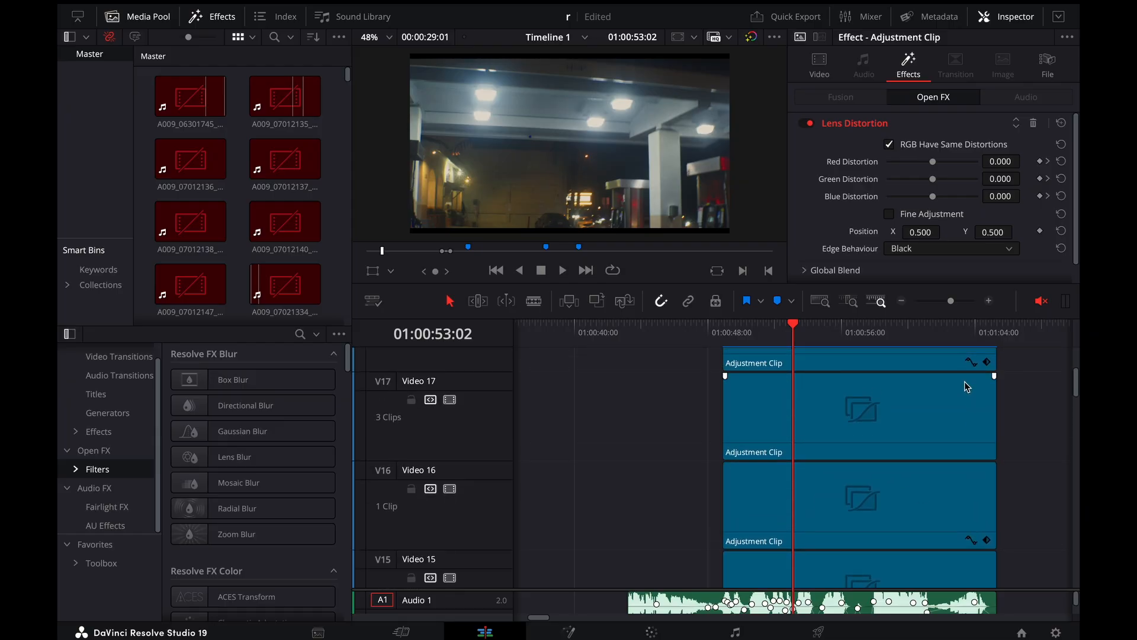
Check the keyframe curves of the adjustment clips above Video 17 and on Video 15, closing each one again
click(969, 364)
scroll(947, 404, down, 2)
click(970, 383)
scroll(969, 384, down, 1)
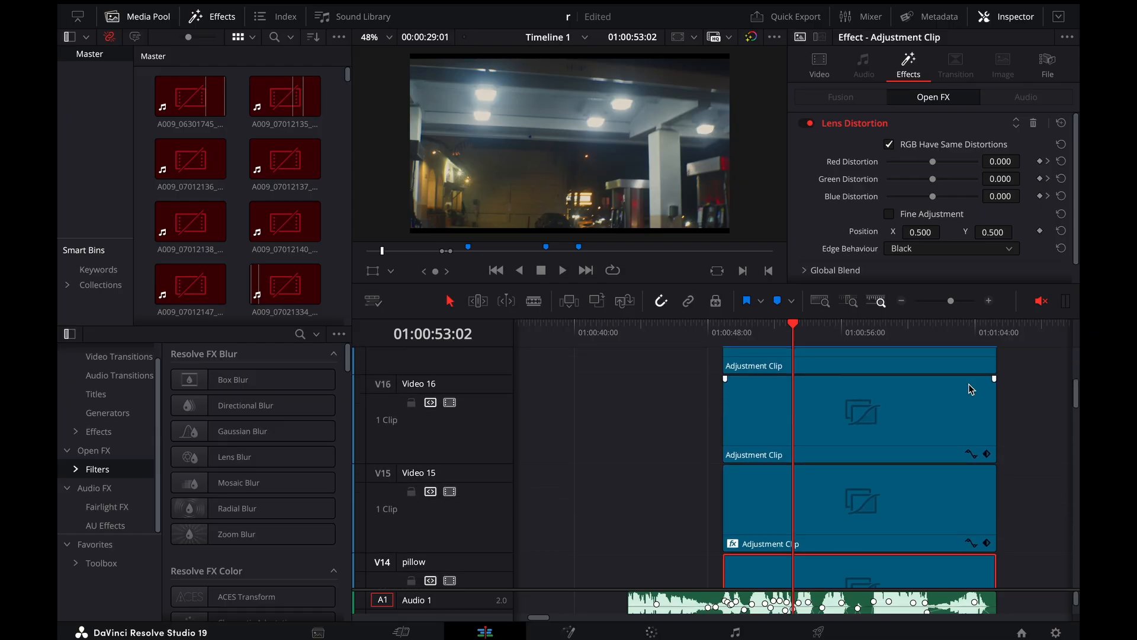
click(970, 543)
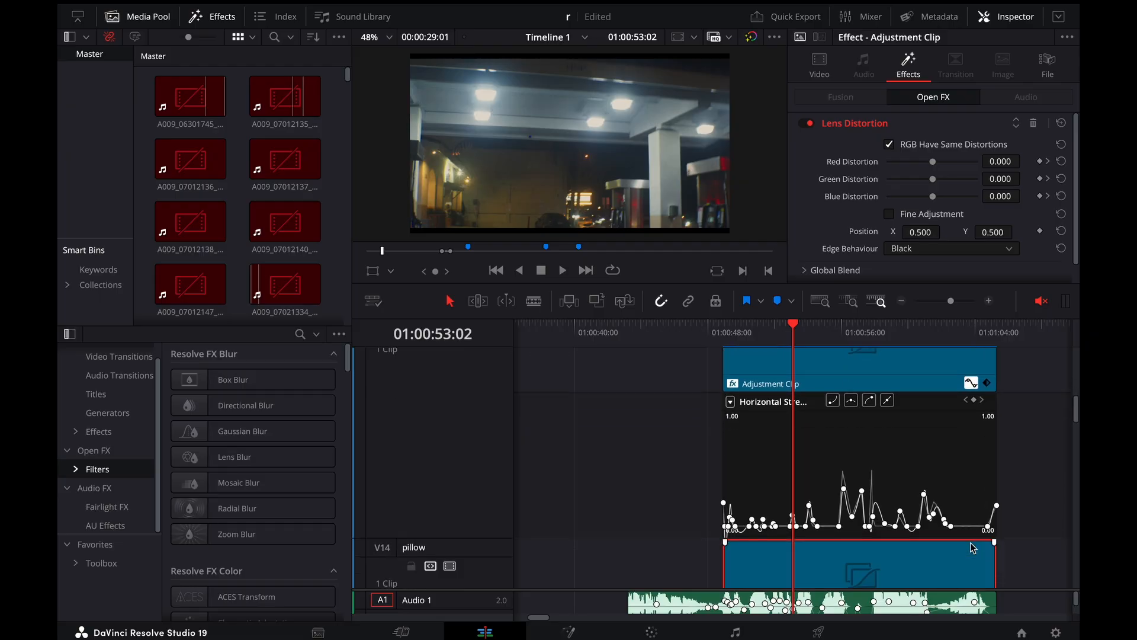
click(917, 372)
click(972, 391)
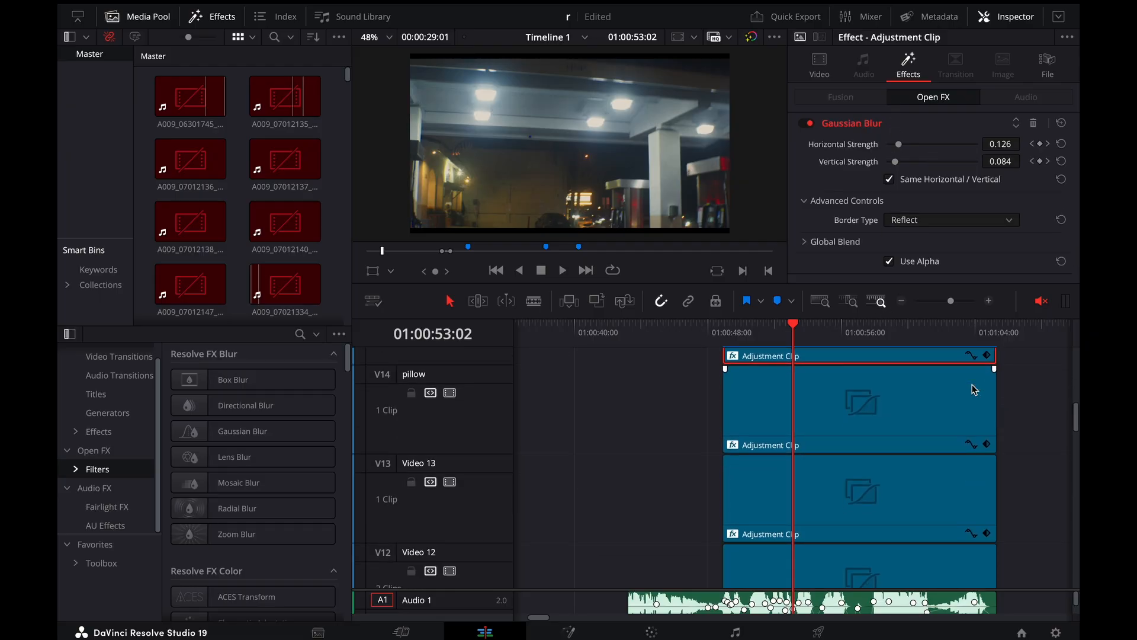
Examine the Red Distortion curve of the adjustment clip on the pillow track and close it
click(942, 418)
click(972, 438)
scroll(936, 438, up, 1)
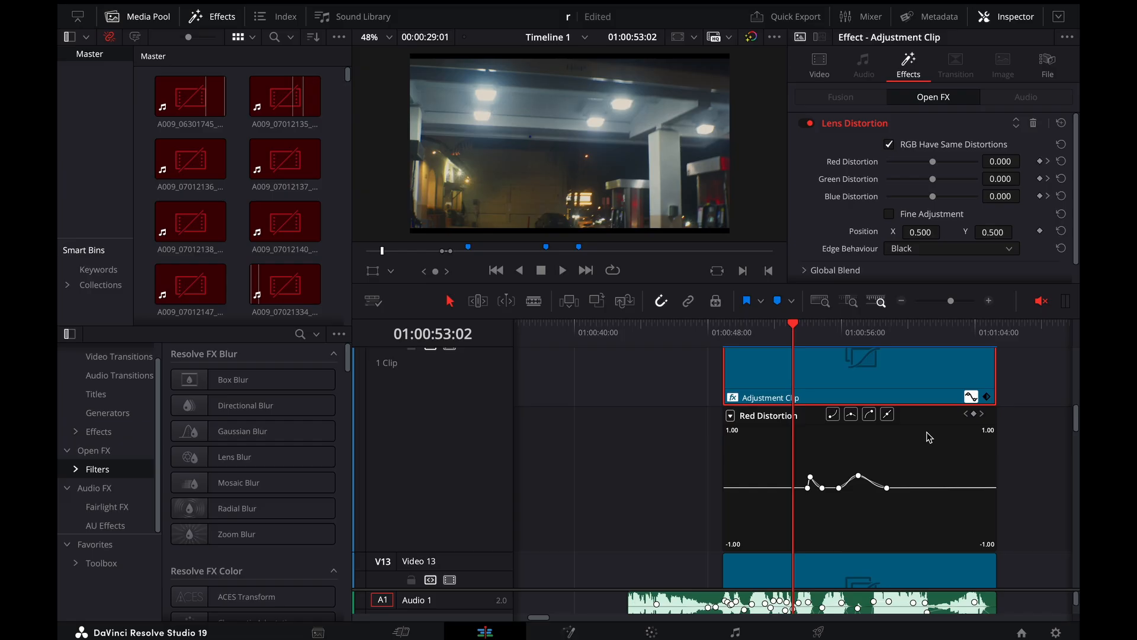
click(967, 404)
Examine the Zoom X curves of the Video 12 and Video 13 adjustment clips and close them
click(923, 490)
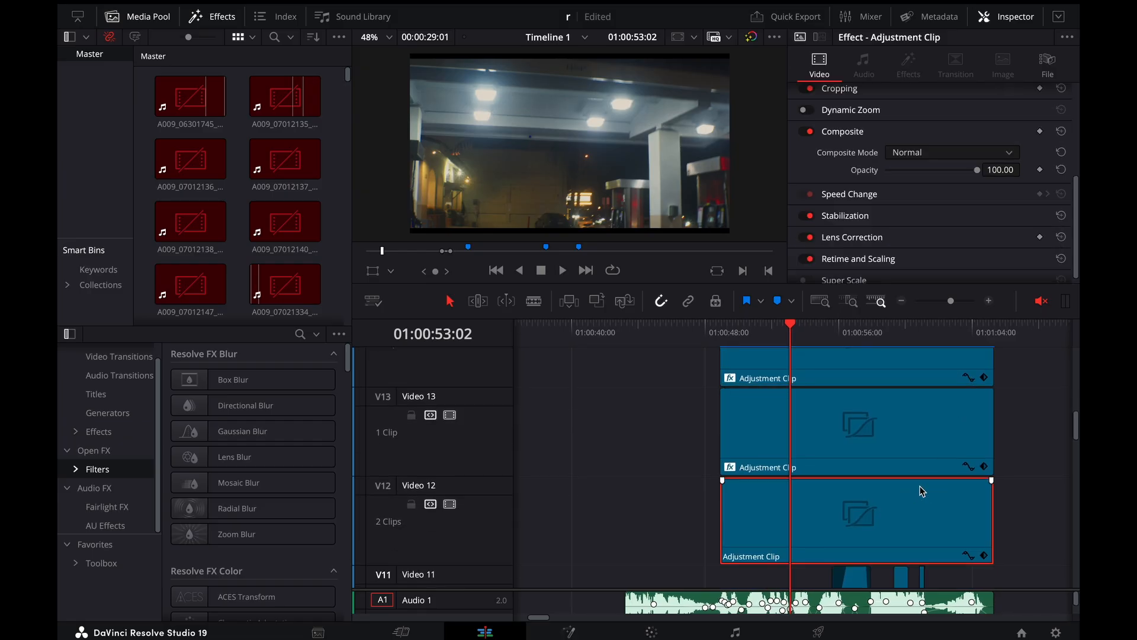
click(970, 556)
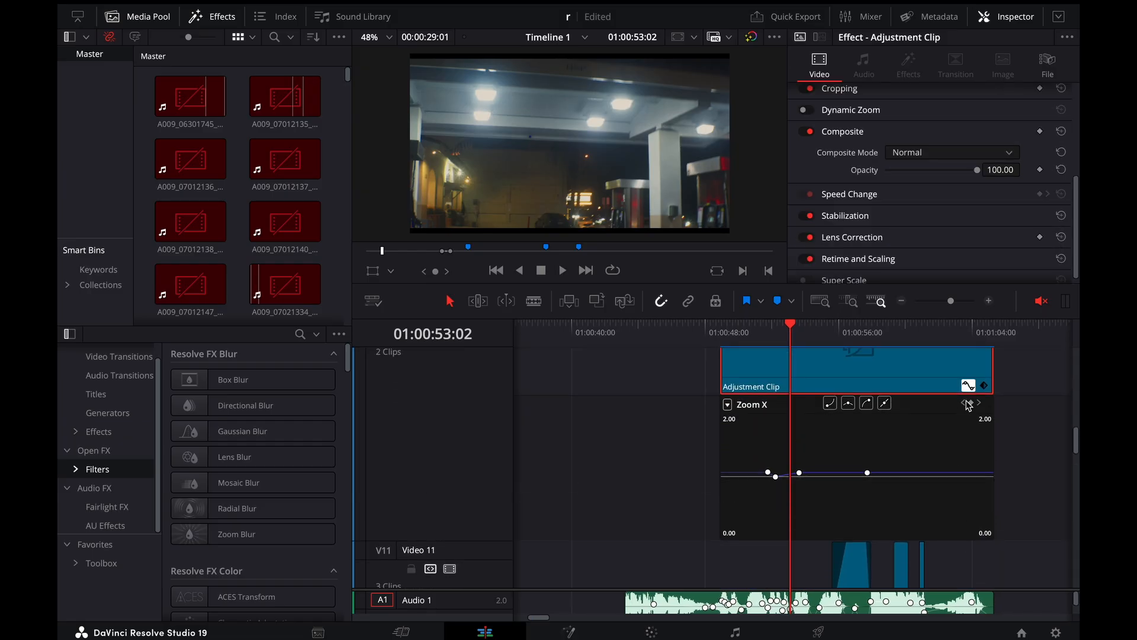
scroll(967, 391, up, 3)
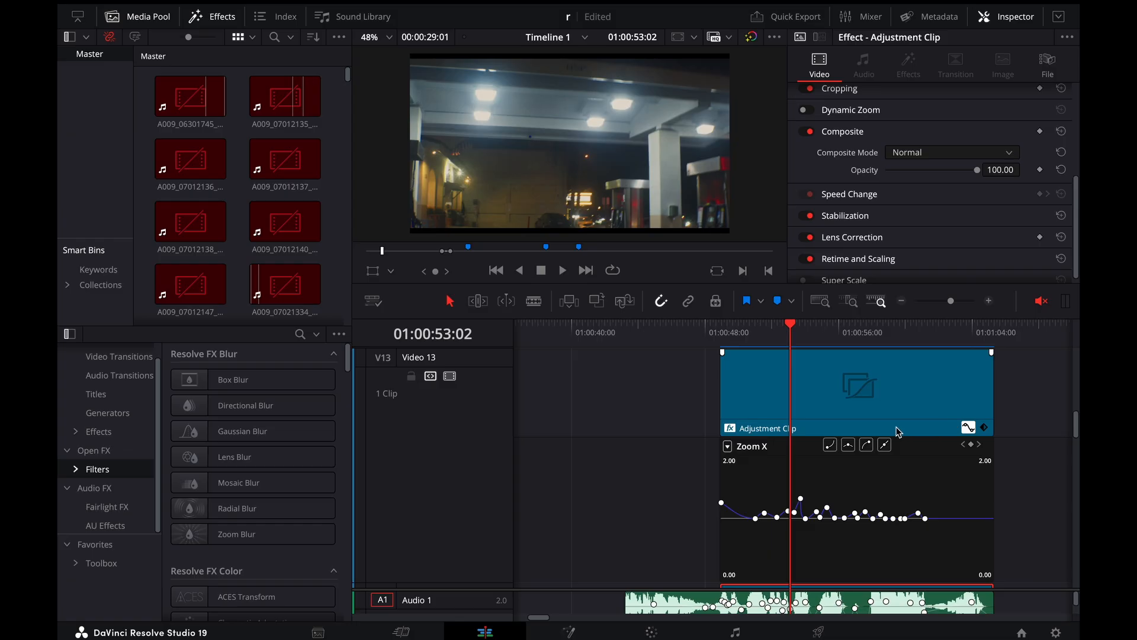
key(ctrl+equal)
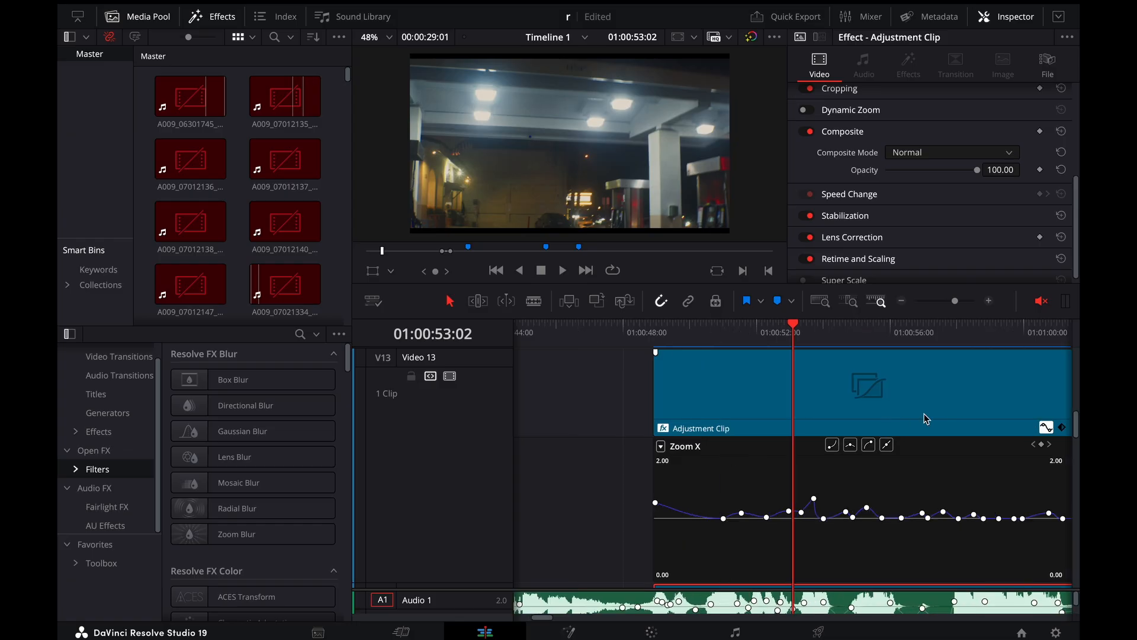
click(1047, 427)
scroll(952, 452, down, 5)
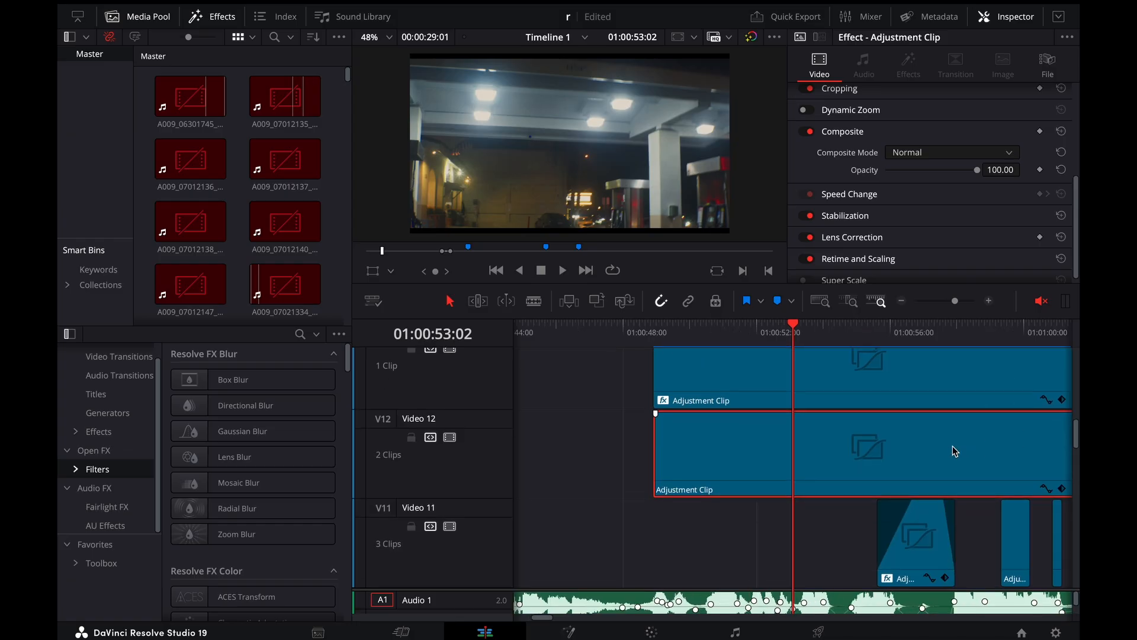
Return the playhead to 01:00:52:15 and bring the speed-ramped gas-station clip on Video 1 into view
scroll(719, 425, down, 3)
drag(784, 327, 779, 326)
scroll(781, 503, down, 8)
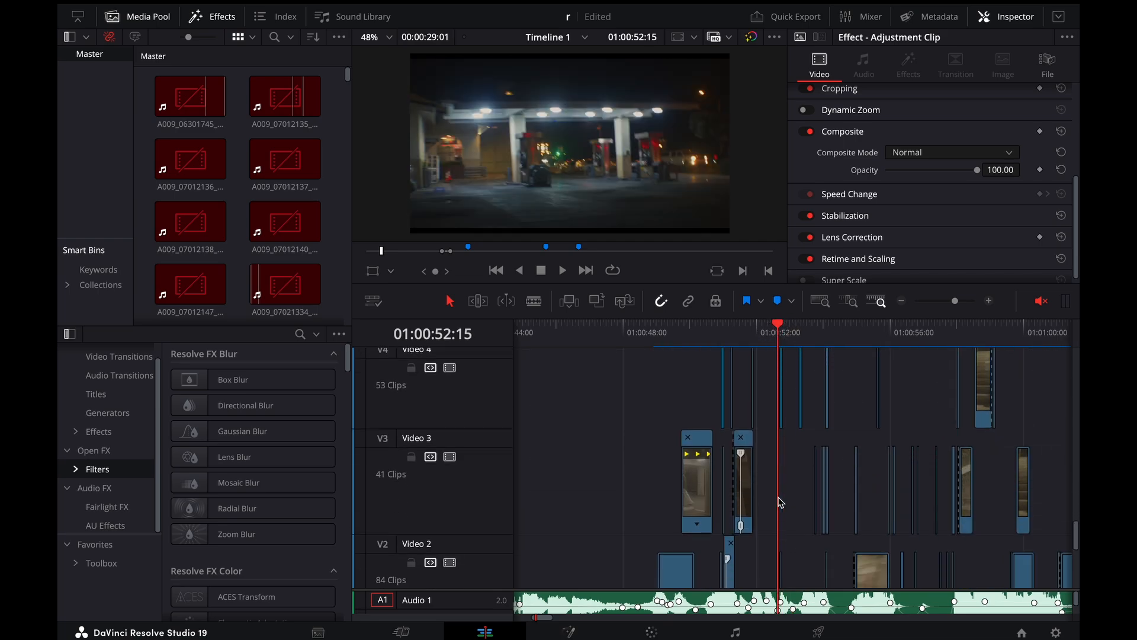
scroll(778, 497, up, 2)
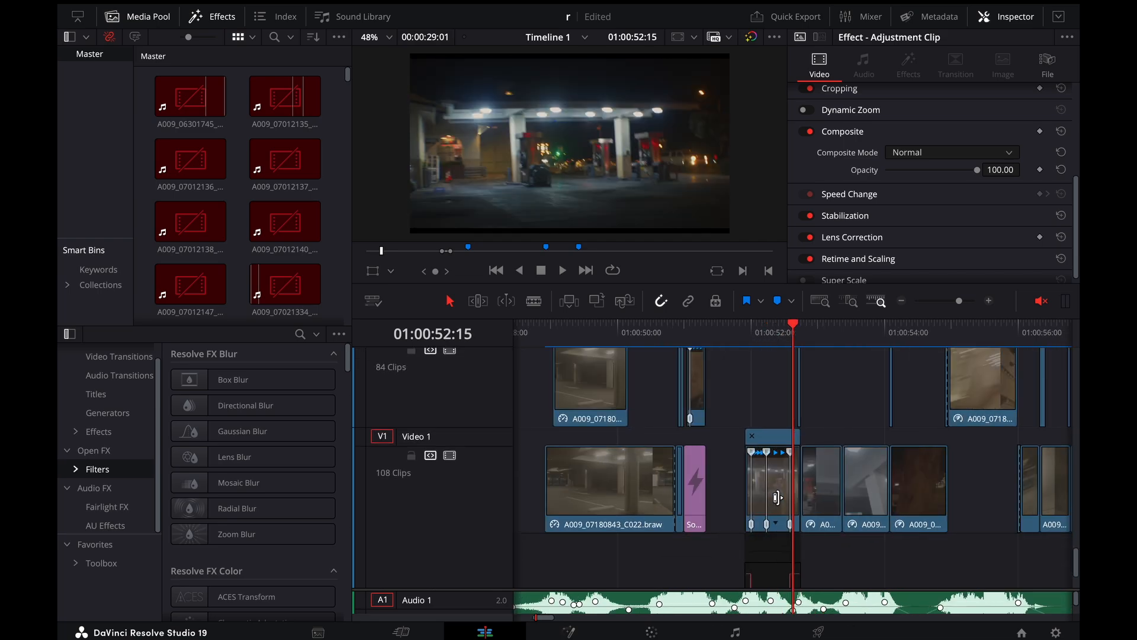
Search the effects library for glow and clear the search
click(300, 334)
text(glow)
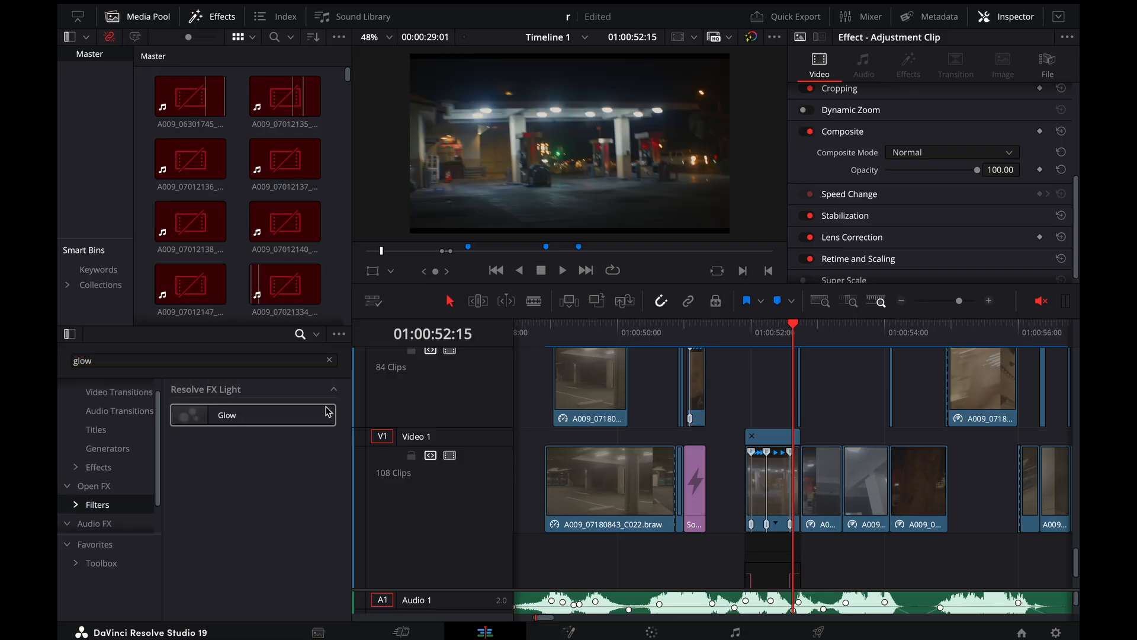
key(ctrl+a)
key(BackSpace)
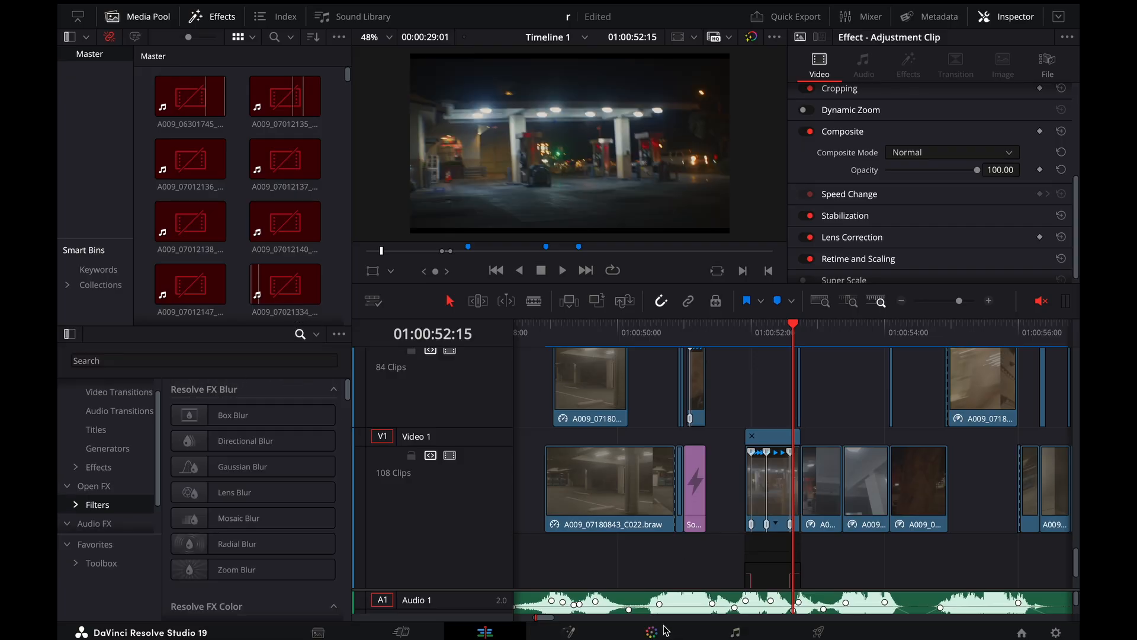
Switch to the Color page and search its effects library for glow
click(651, 631)
click(1041, 37)
text(glow)
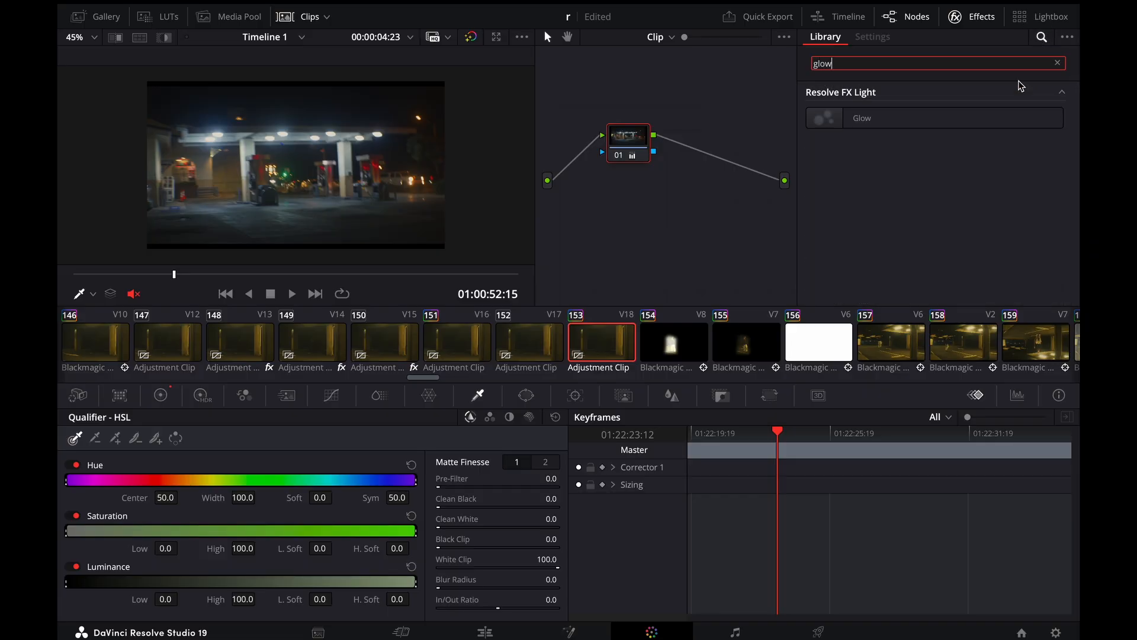
Search the Color page effects for deep, clear the search and return to the Edit page
key(ctrl+a)
key(BackSpace)
text(deep)
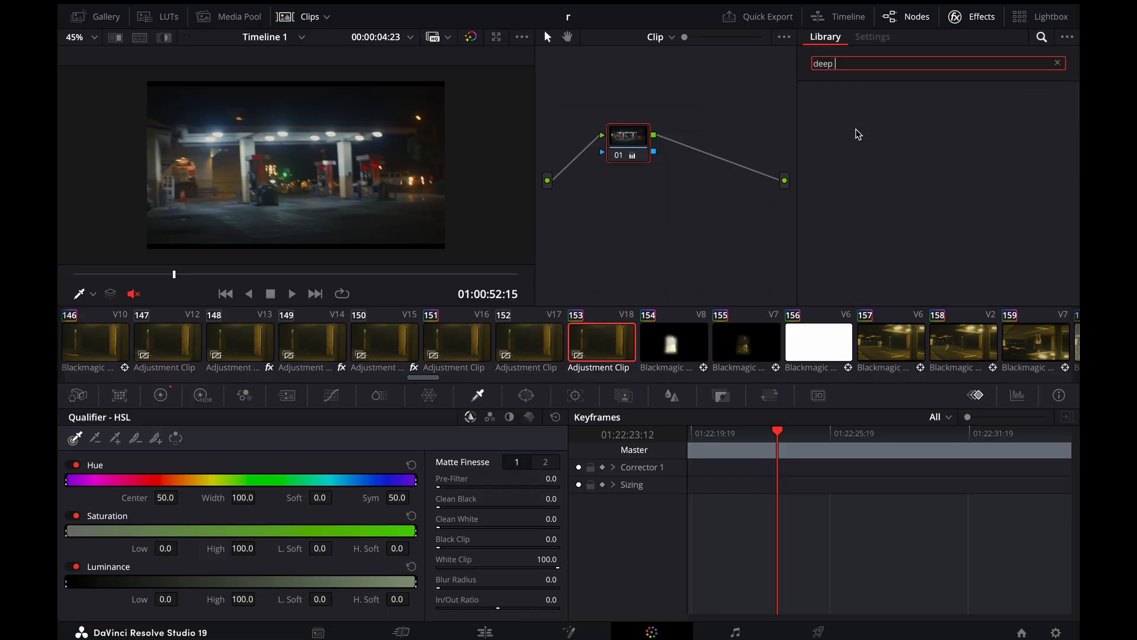
key(space)
key(space)
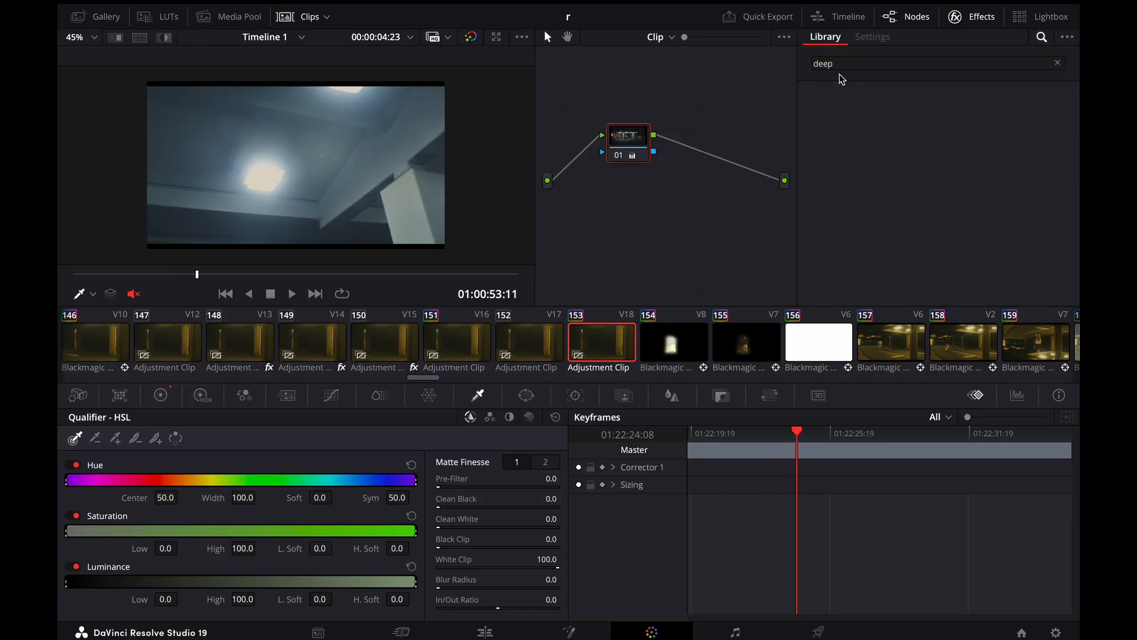
double_click(846, 67)
key(BackSpace)
click(500, 632)
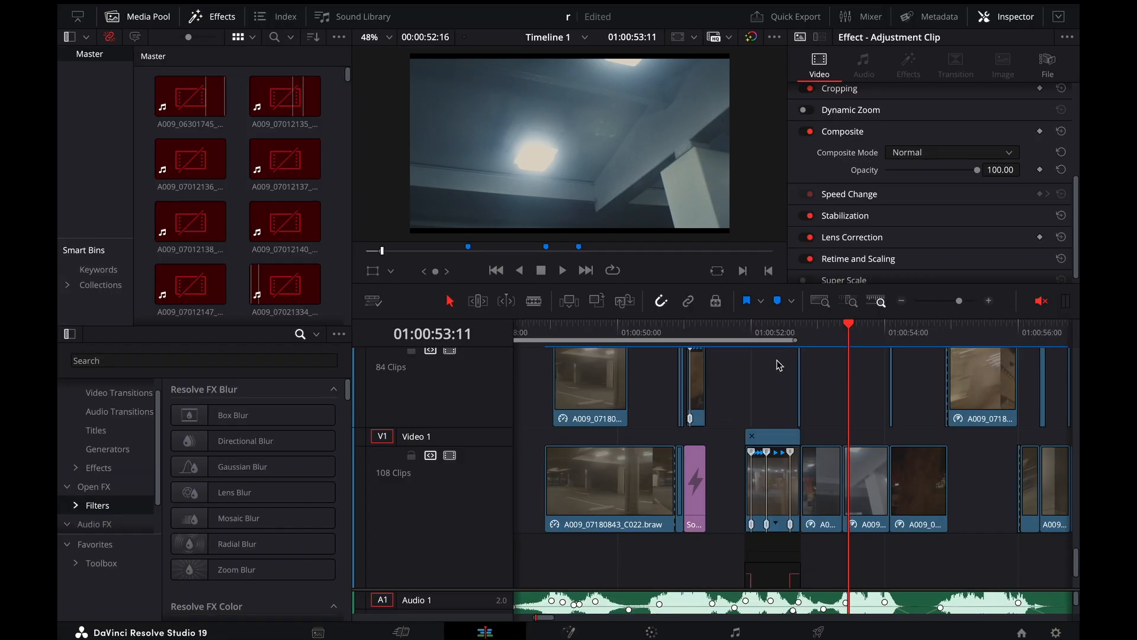
Review the gas-station transition by playing and scrubbing around it, ending at 01:00:52:05
click(804, 329)
mouse_move(805, 328)
mouse_down()
mouse_move(763, 329)
mouse_move(789, 328)
mouse_up()
key(ctrl+minus)
key(ctrl+minus)
key(ctrl+minus)
click(773, 323)
key(space)
key(space)
key(ctrl+plus)
key(ctrl+plus)
key(ctrl+plus)
key(ctrl+plus)
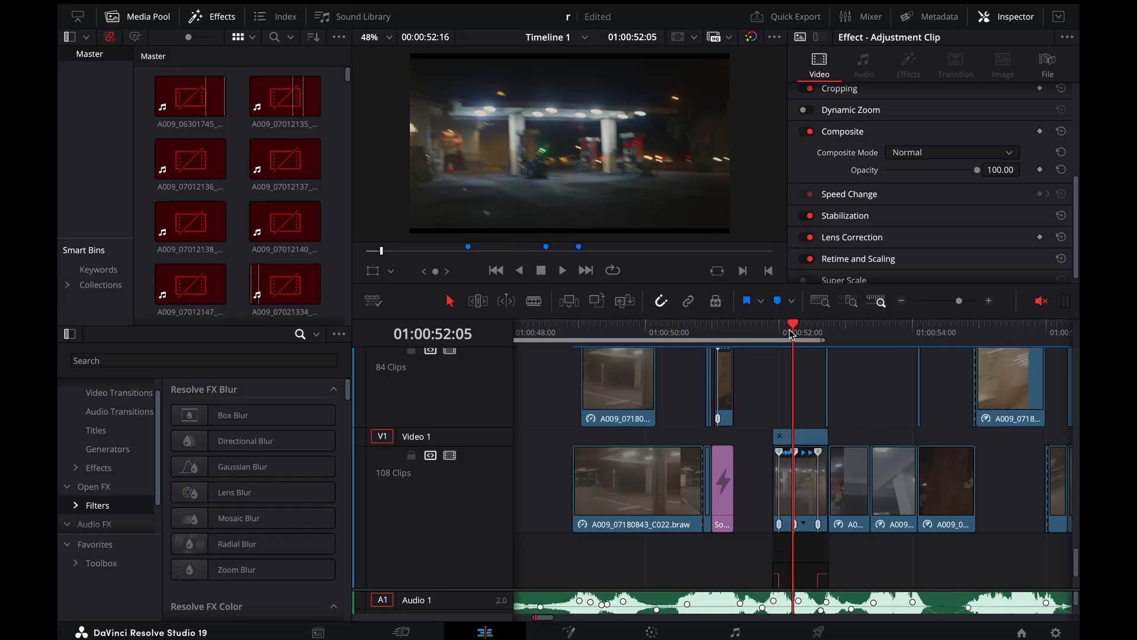
Step back to 01:00:52:04 and select the speed-ramped gas-station clip on Video 1
key(Left)
click(770, 503)
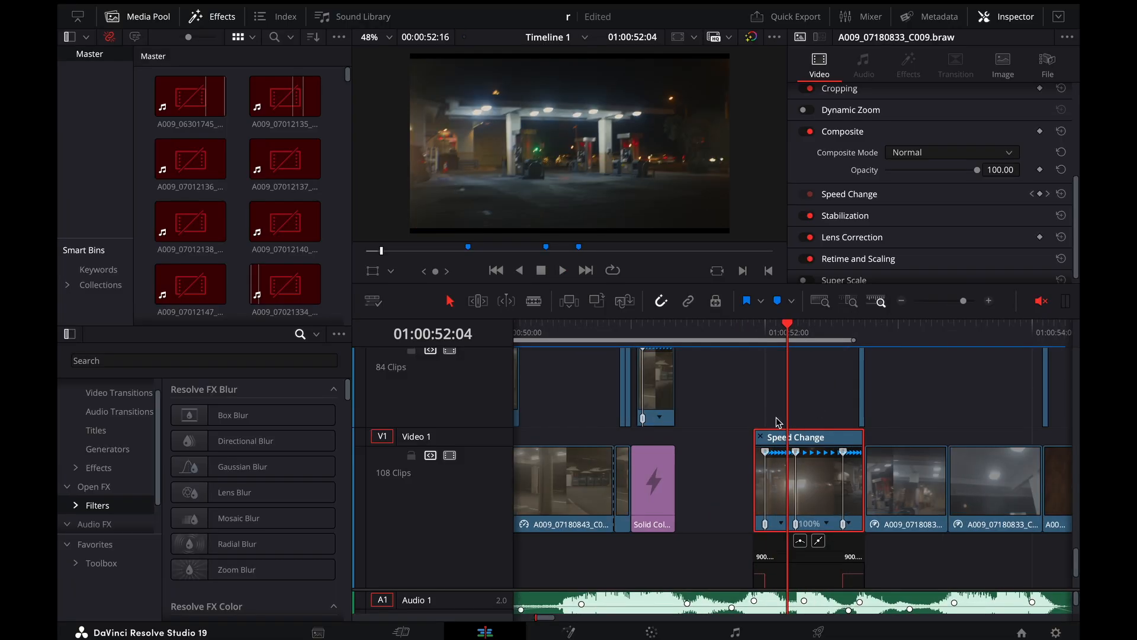
key(ctrl+minus)
key(ctrl+minus)
key(ctrl+minus)
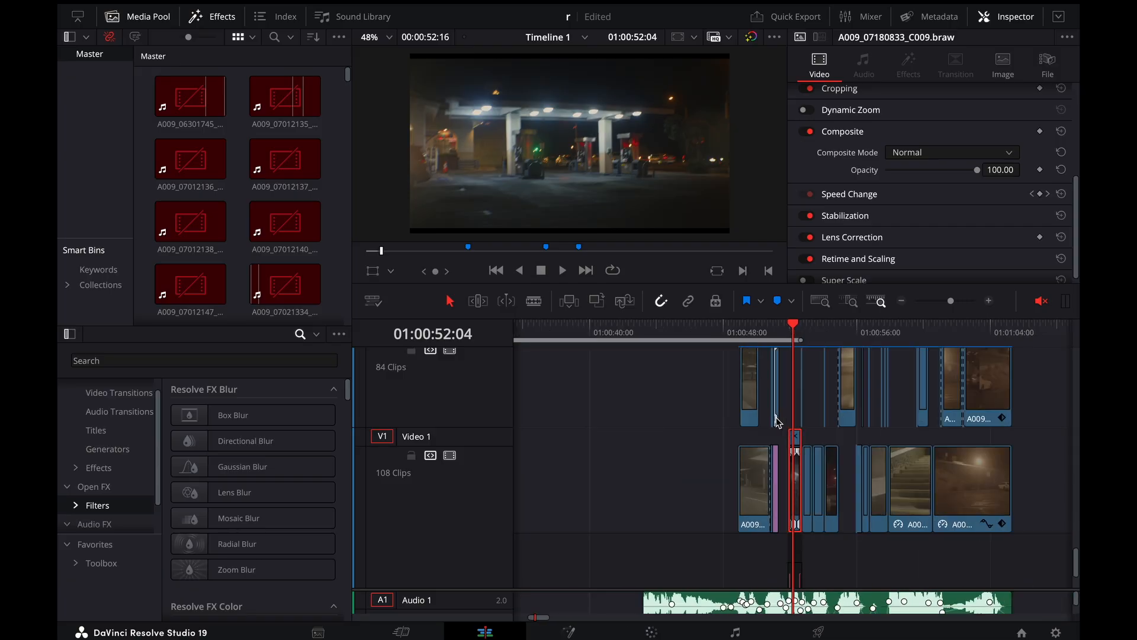
Select the Video 12 adjustment clip and examine its Zoom X curve
scroll(778, 418, up, 5)
scroll(777, 418, up, 5)
scroll(778, 421, down, 1)
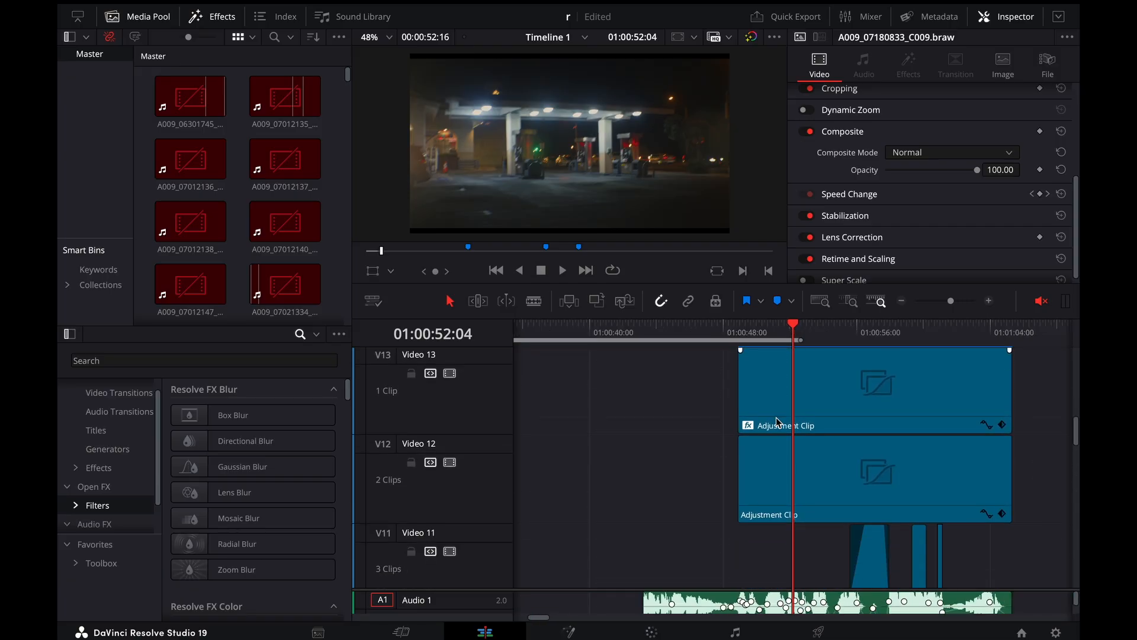
click(797, 455)
click(985, 514)
scroll(986, 514, down, 1)
scroll(986, 450, up, 1)
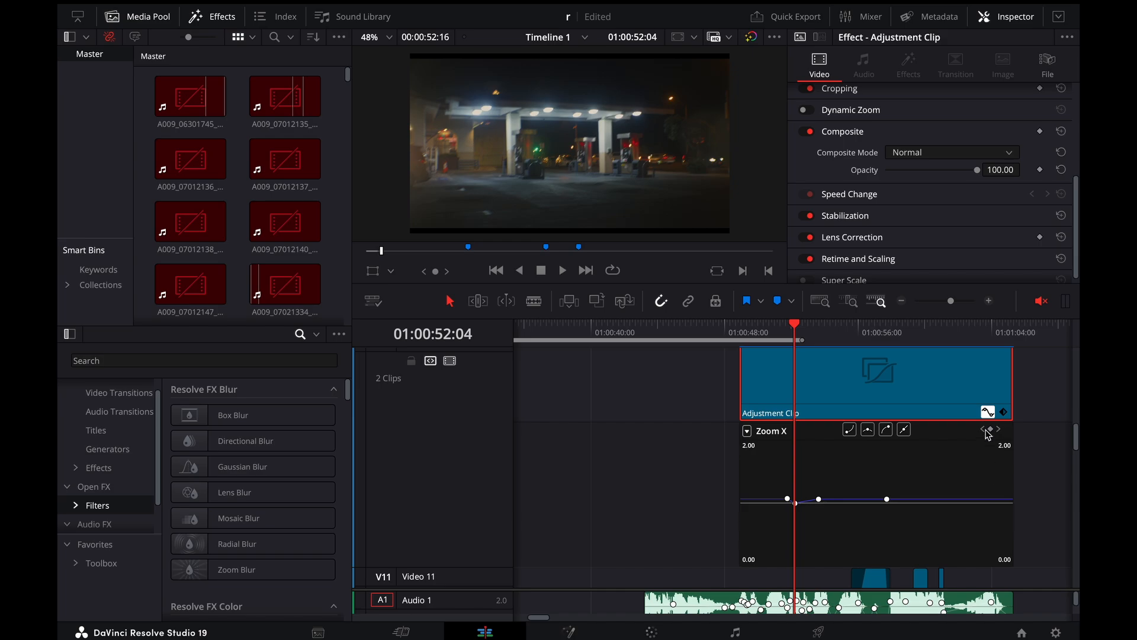
Close the Video 12 curve and show the Zoom X curve of the Video 13 adjustment clip
click(988, 418)
scroll(988, 422, up, 1)
click(988, 422)
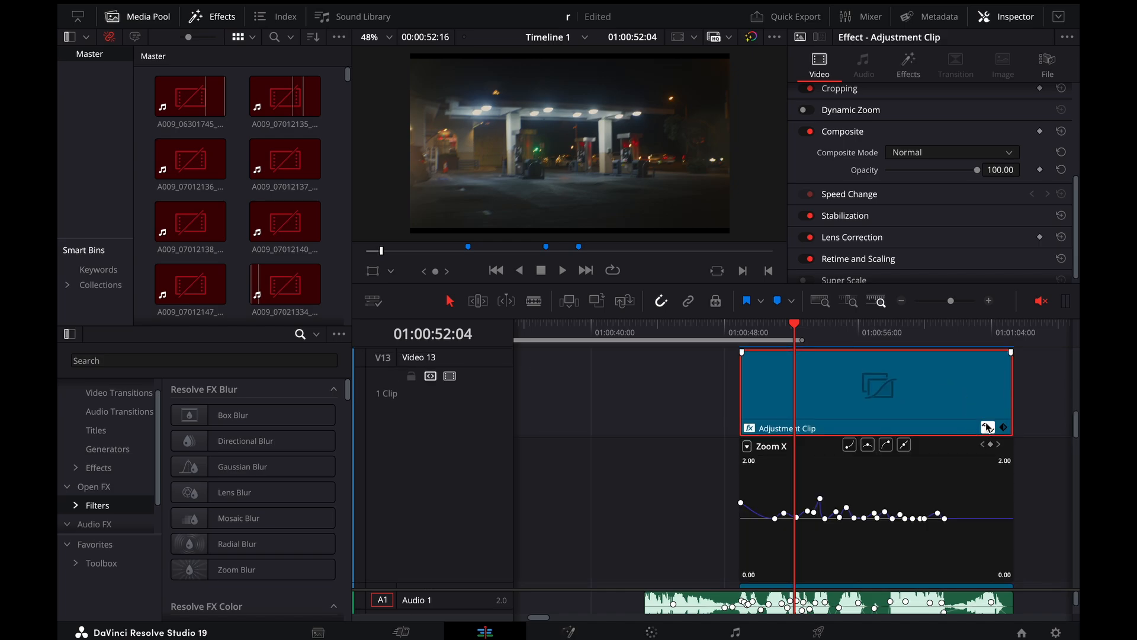
scroll(947, 426, down, 1)
scroll(920, 429, up, 1)
Show the Video 13 adjustment clip's Camera Shake settings and scrub back to the red hand at 01:00:51:15
click(908, 65)
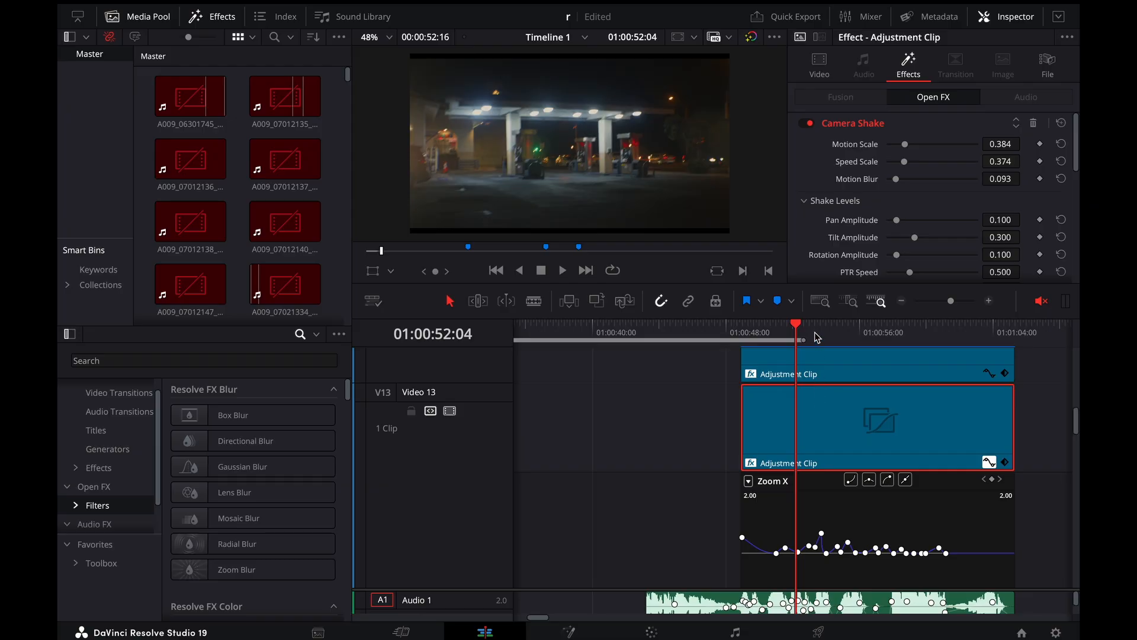
drag(817, 337, 788, 353)
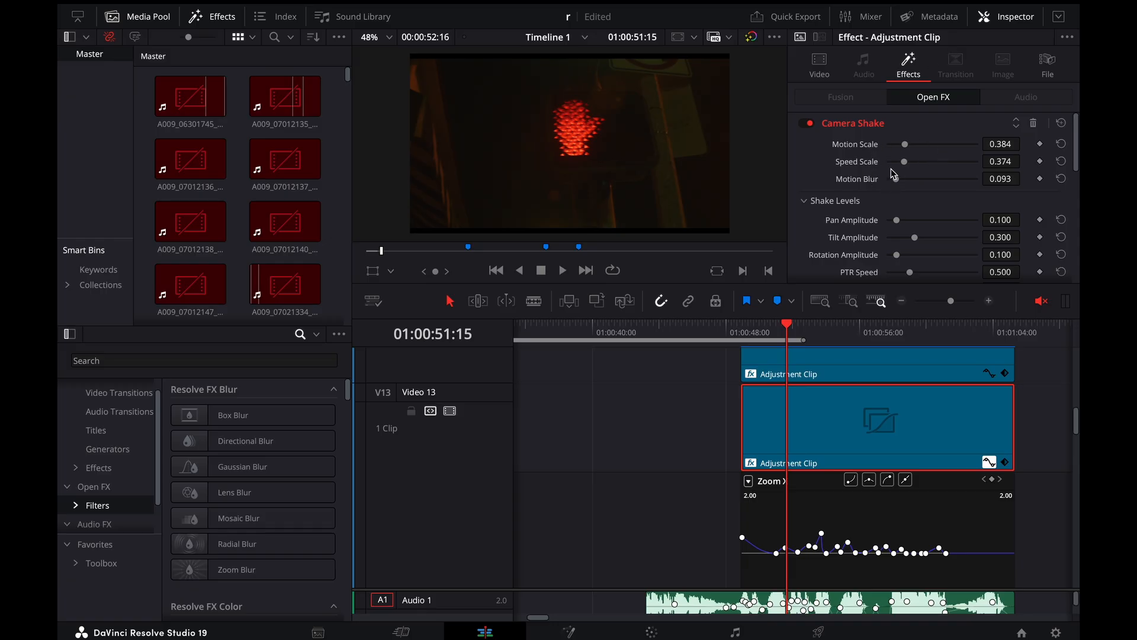
Search the effects library for camera to locate Camera Shake, and clear the search
click(266, 359)
text(camera)
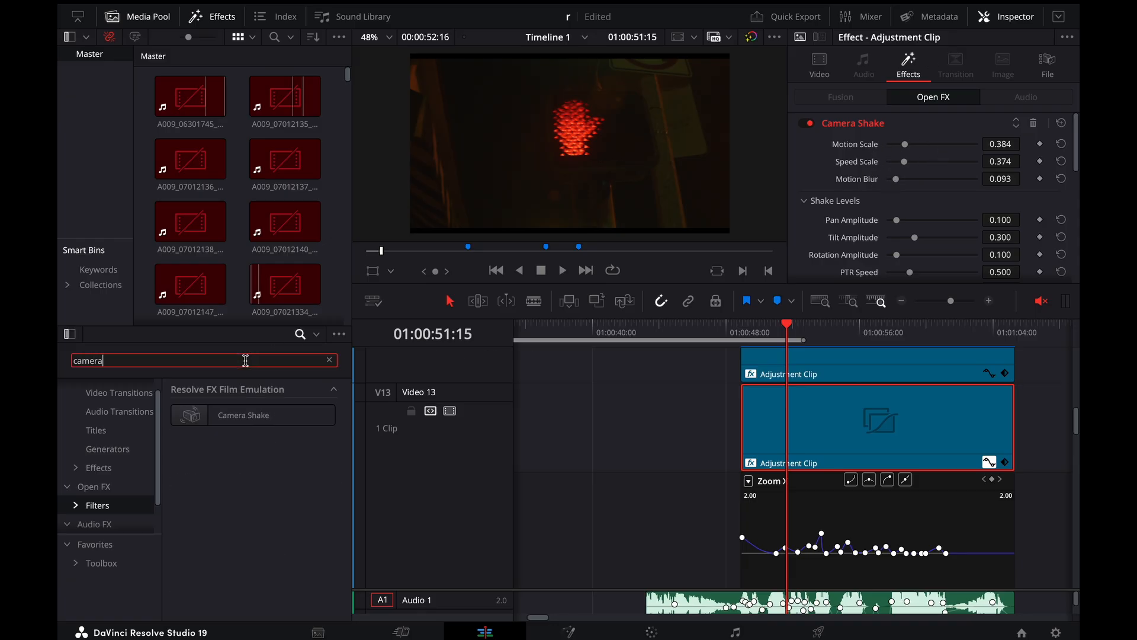
key(BackSpace)
key(BackSpace)
key(BackSpace)
key(BackSpace)
key(BackSpace)
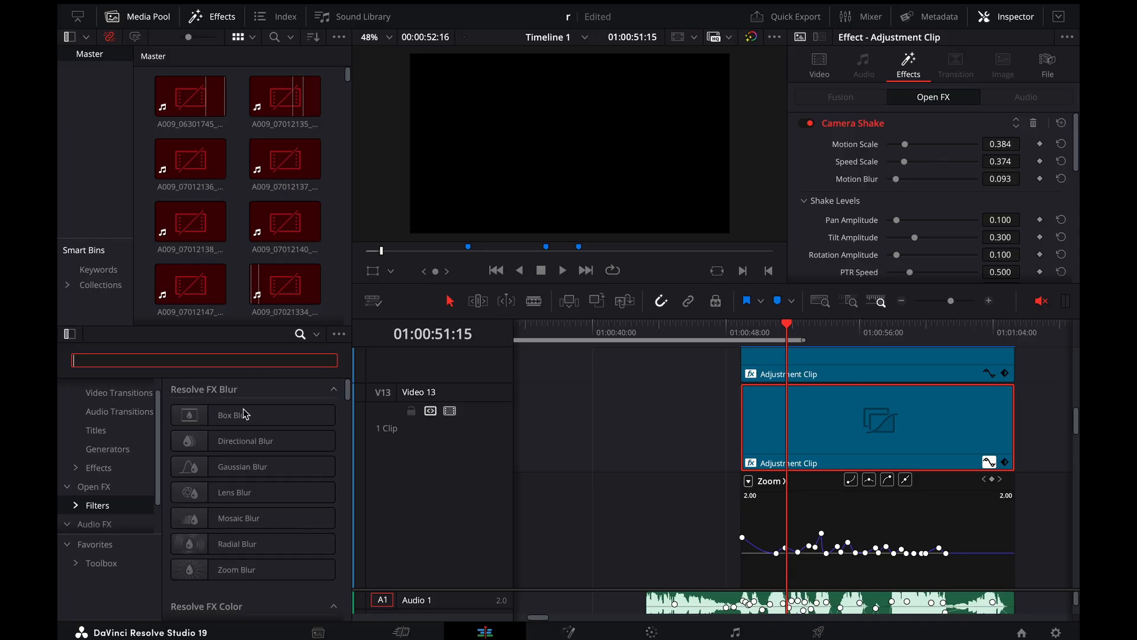
key(Escape)
click(489, 369)
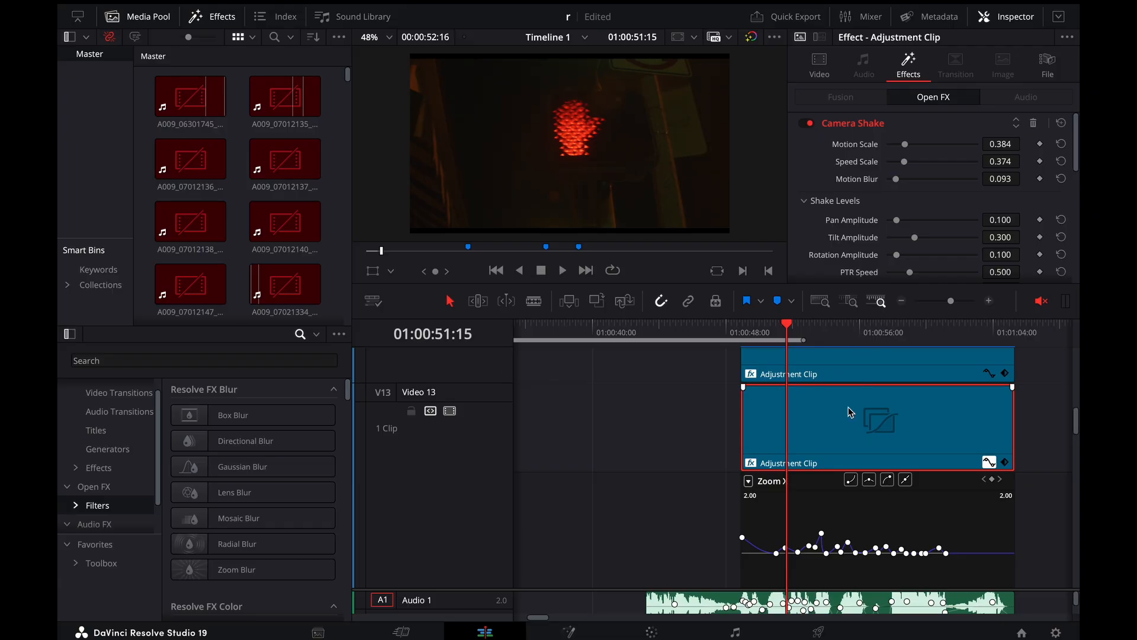
Place the playhead at 01:00:51:04 and show the Video 13 adjustment clip's Transform settings beside an enlarged Zoom X curve
scroll(850, 412, down, 1)
mouse_move(752, 333)
mouse_down()
mouse_move(788, 343)
mouse_move(787, 329)
mouse_move(737, 329)
mouse_up()
key(super+equal)
key(super+equal)
key(super+equal)
click(819, 64)
scroll(977, 148, up, 5)
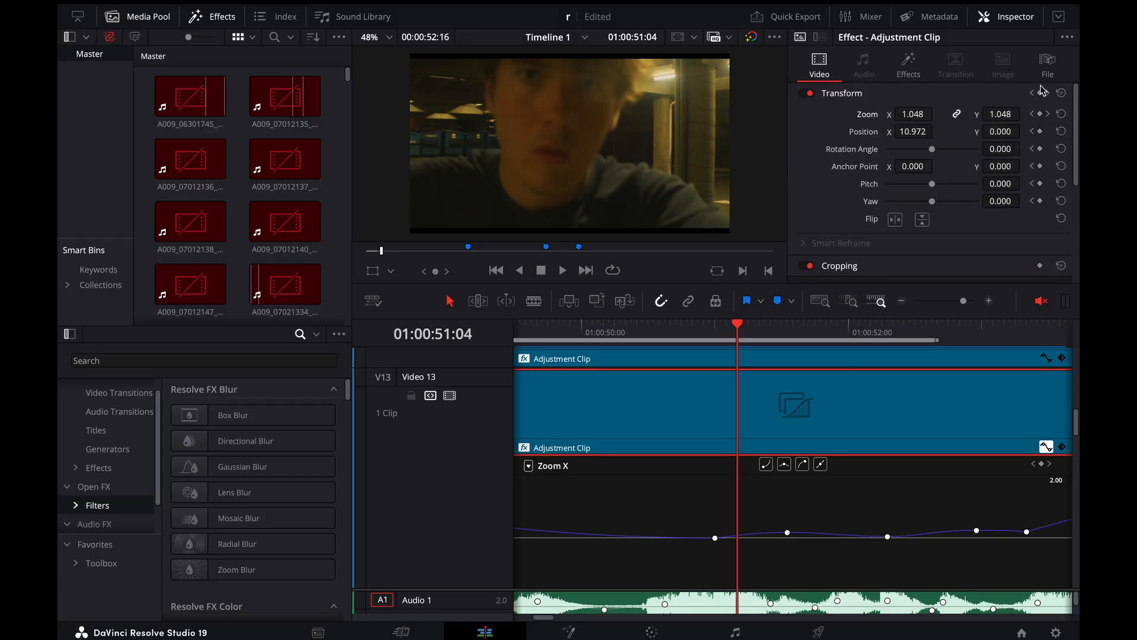
Move the playhead to the Zoom keyframe at 01:00:51:13 and show the curve that follows it
key(super+minus)
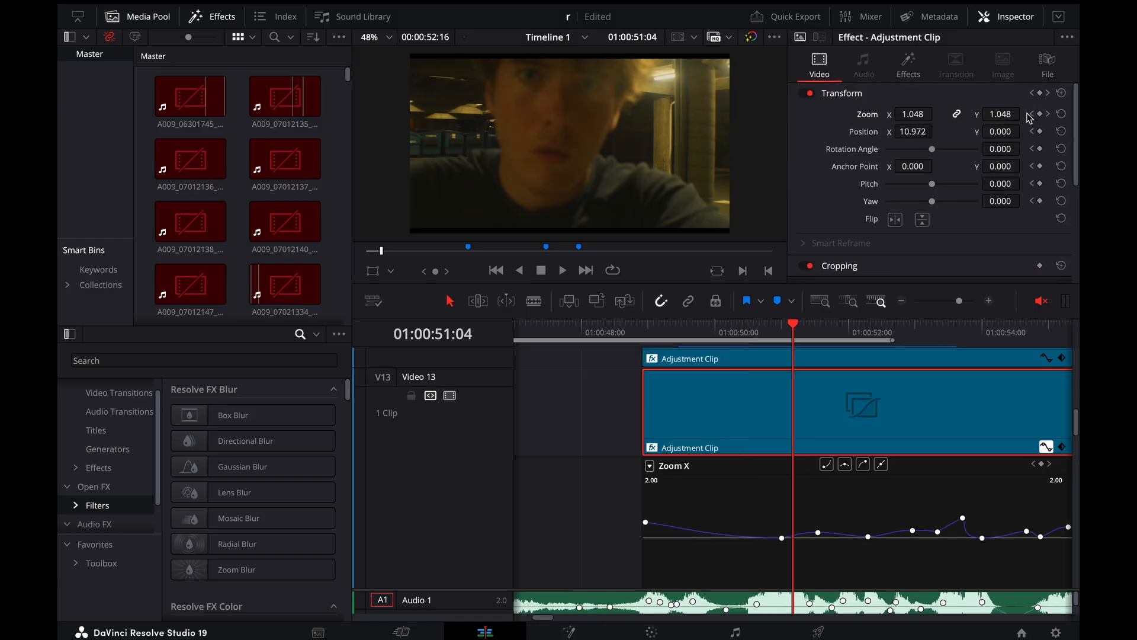
drag(794, 329, 821, 331)
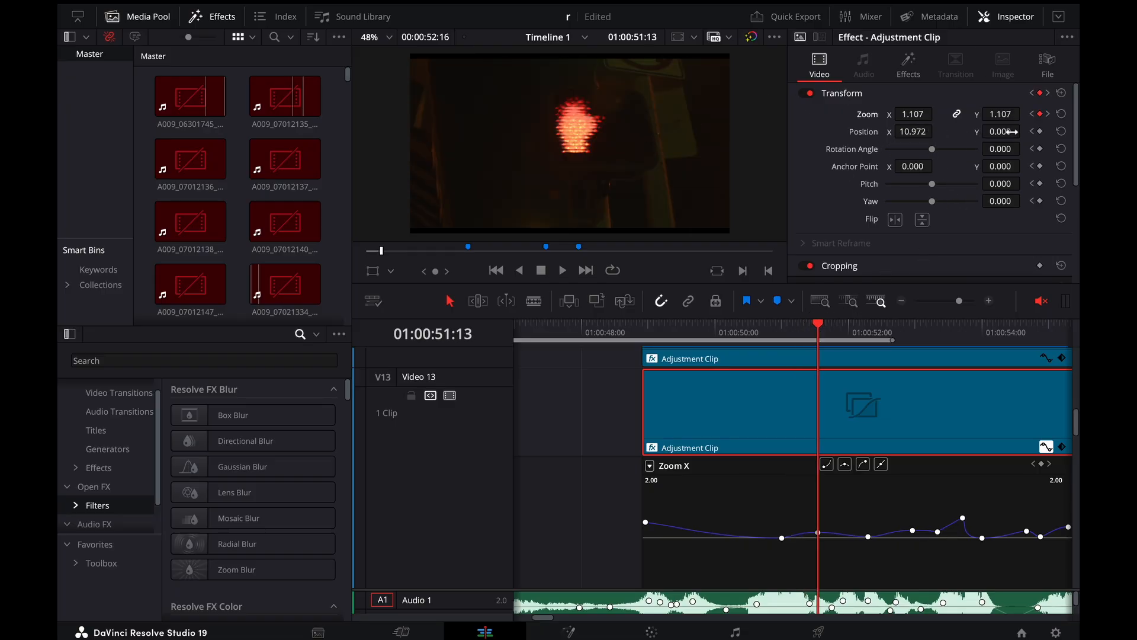
scroll(738, 336, right, 4)
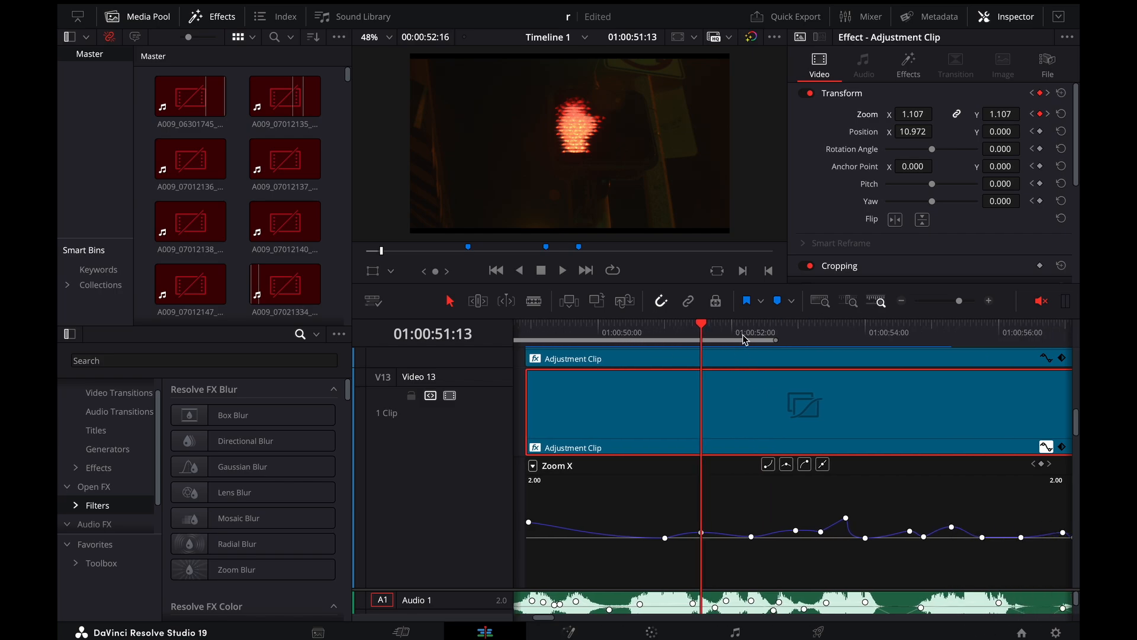
Move the playhead past the Zoom X curve's highest peak to the ceiling-light shot at 01:00:54:01
drag(741, 333, 828, 355)
key(Right)
key(Right)
key(Right)
key(Right)
key(Right)
key(Right)
key(Right)
key(Right)
key(Right)
key(Right)
key(Right)
key(Right)
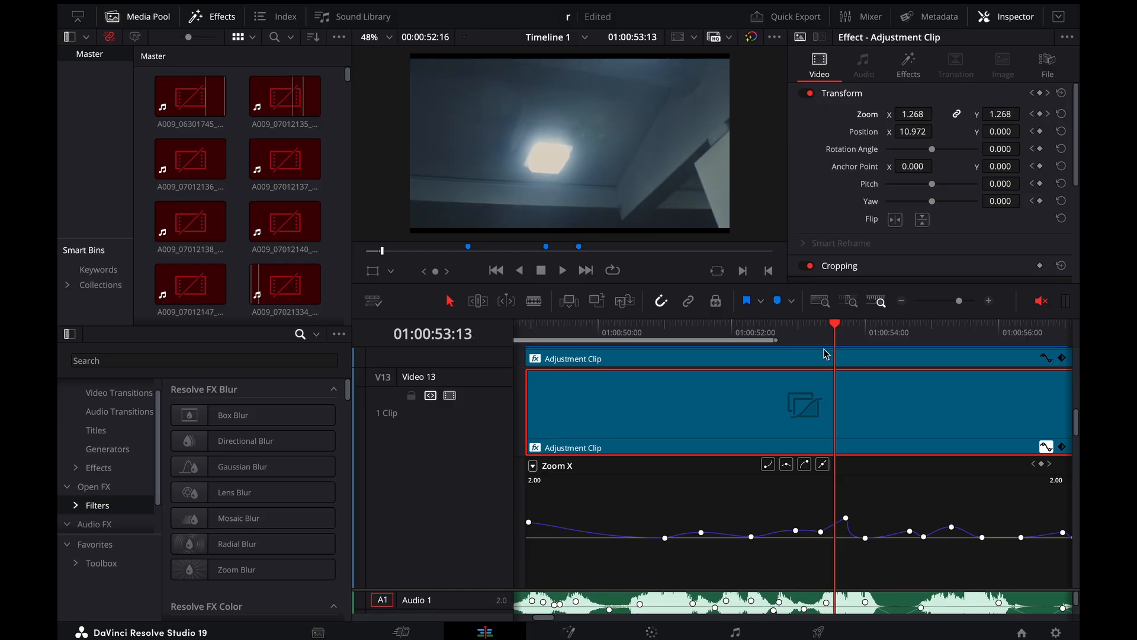
key(Right)
key(Right)
key(Right)
key(Right)
key(Right)
key(Right)
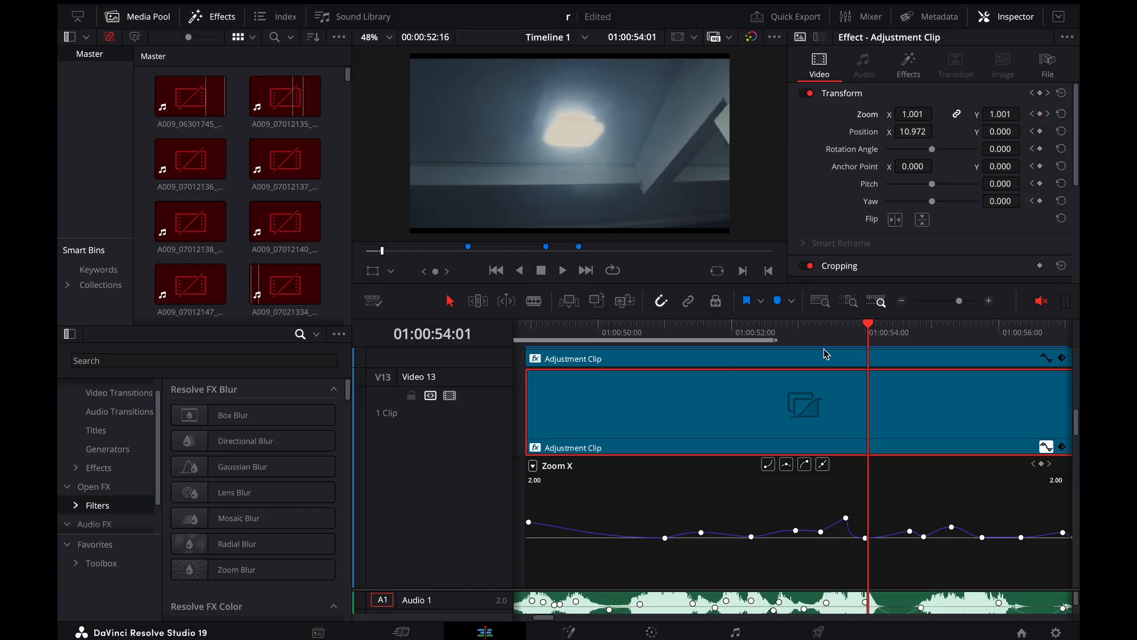
Step the playhead back through the ceiling-light shot to 01:00:53:14, just before the Zoom X peak
key(Left)
key(Left)
key(Left)
key(Left)
key(Left)
key(Left)
key(Left)
key(Left)
key(Left)
key(Left)
key(Left)
key(Left)
key(Left)
key(Left)
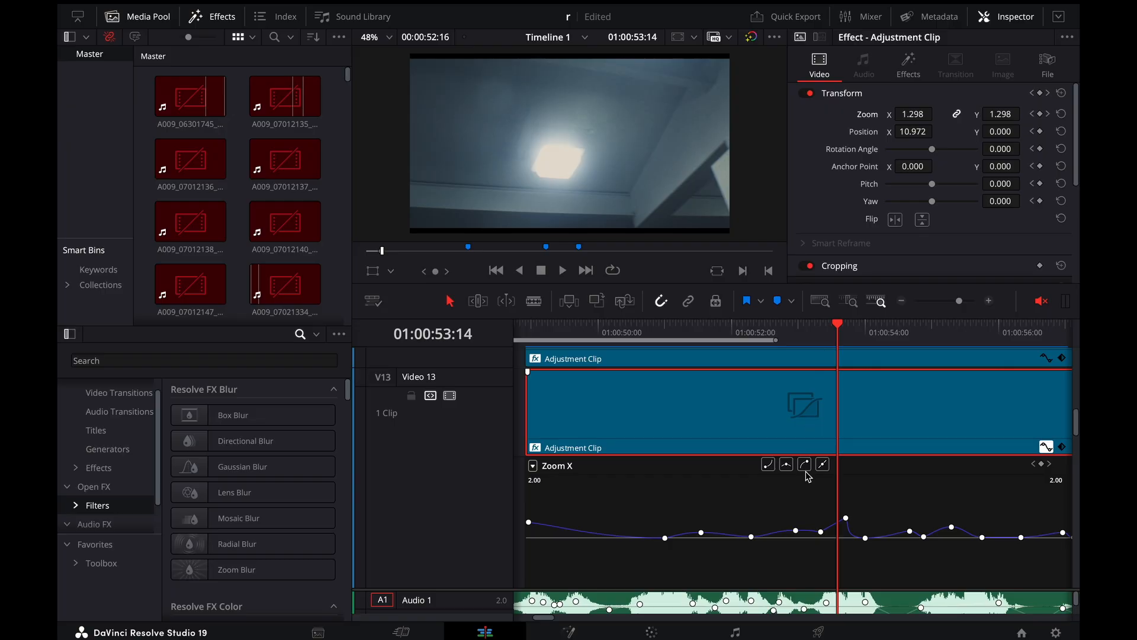
Place the playhead at 01:00:54:09 on the gas-station shot to show the Zoom X curve after the peak
scroll(814, 520, down, 3)
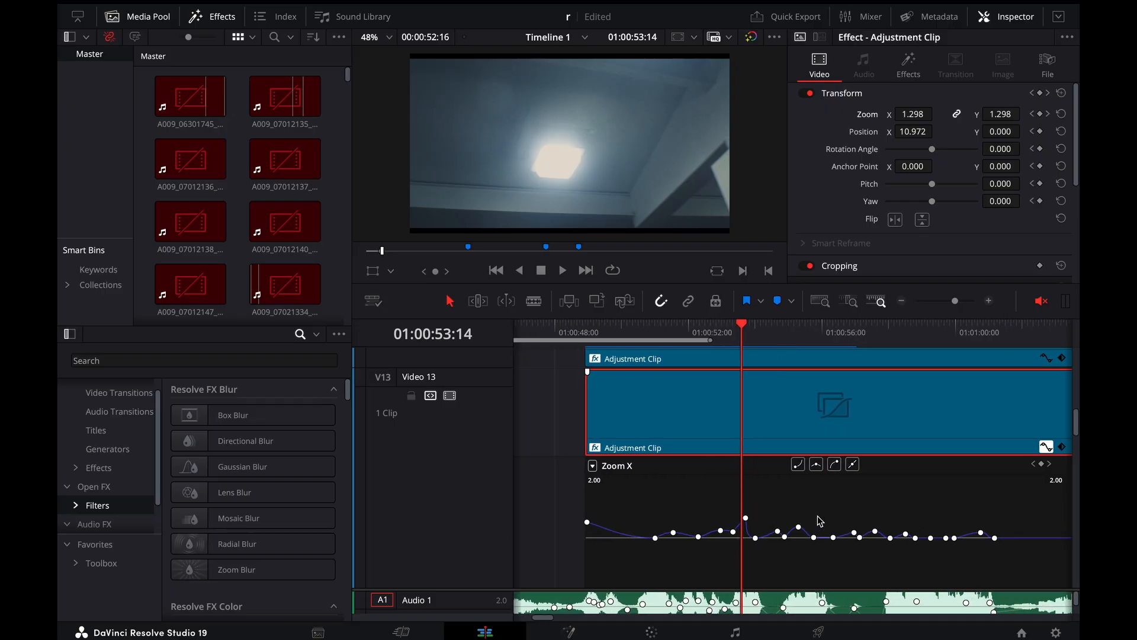
click(757, 335)
scroll(759, 336, up, 3)
key(Right)
key(Right)
key(Right)
key(Right)
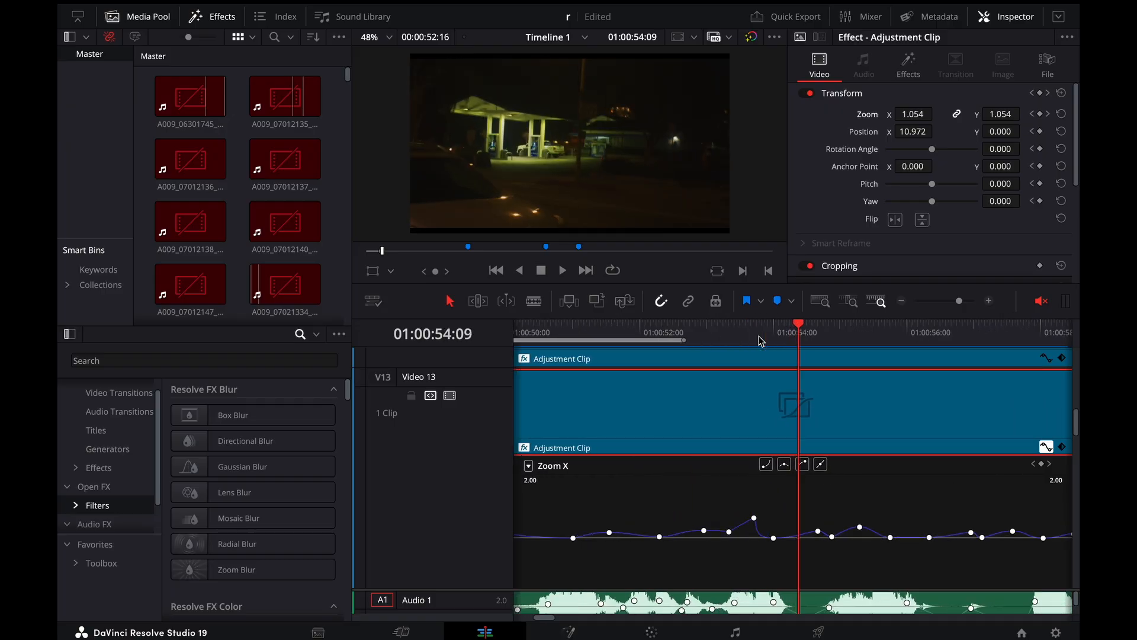
Advance the playhead along the Zoom X curve from the gas-station shot to the theater sign at 01:00:55:04
scroll(779, 529, down, 2)
key(Right)
key(Right)
key(Right)
key(Right)
key(Right)
key(Right)
key(Right)
key(Right)
key(Right)
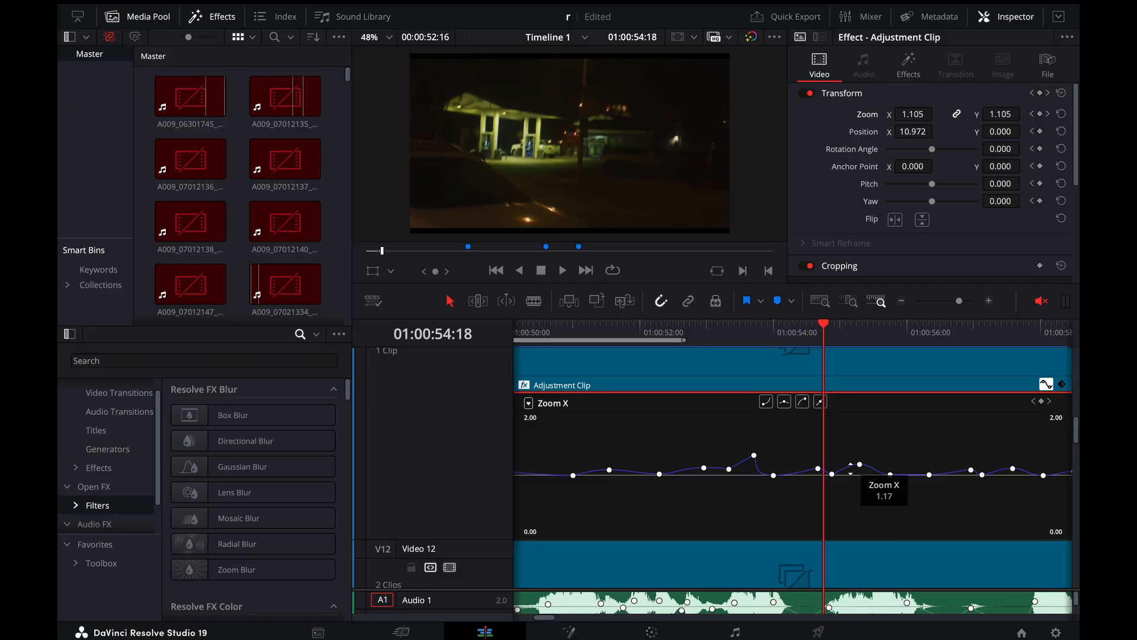
key(Right)
key(Right)
key(Right)
key(Right)
key(Right)
key(Right)
key(Right)
key(Right)
key(Right)
key(Right)
key(Right)
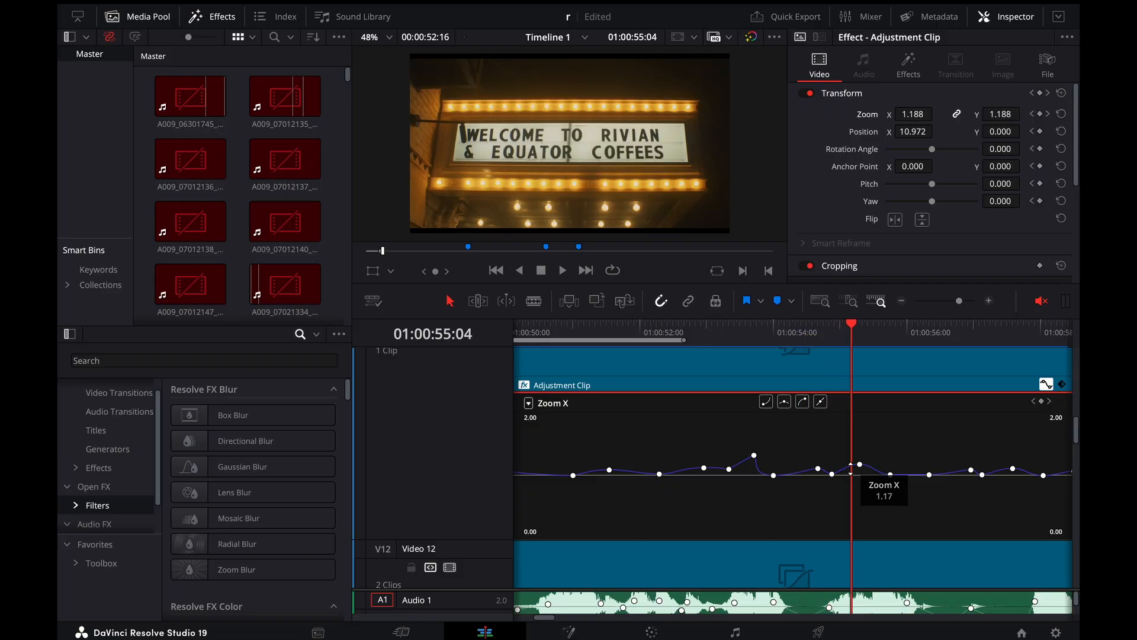
Play the theater sign shot from about 01:00:55:00 to review its zoom together with the camera shake
click(838, 335)
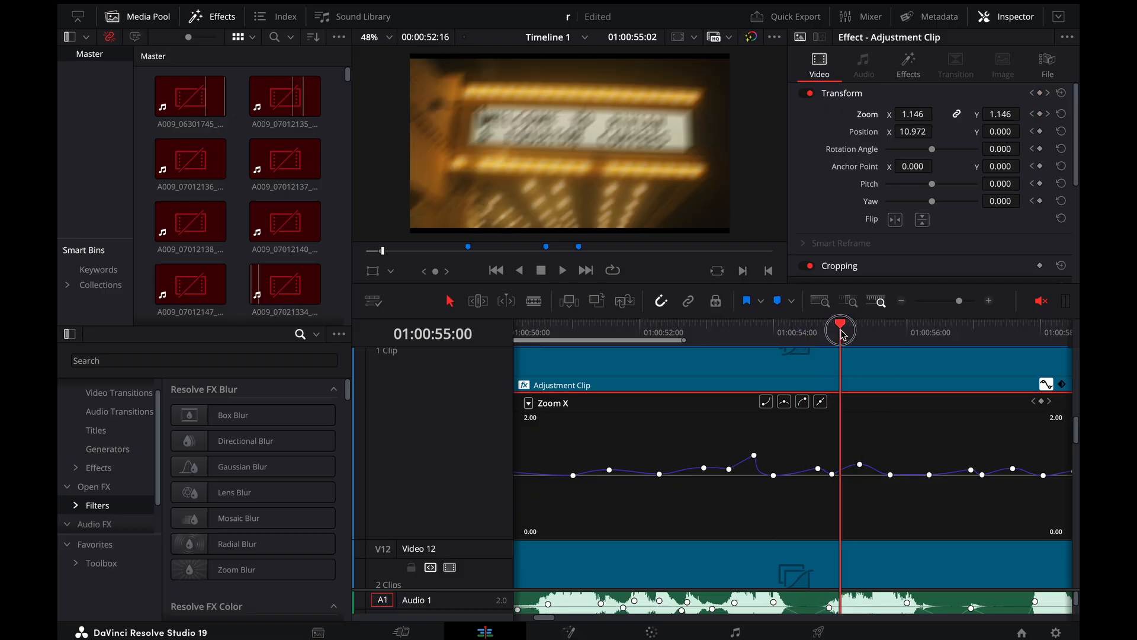
key(space)
click(835, 334)
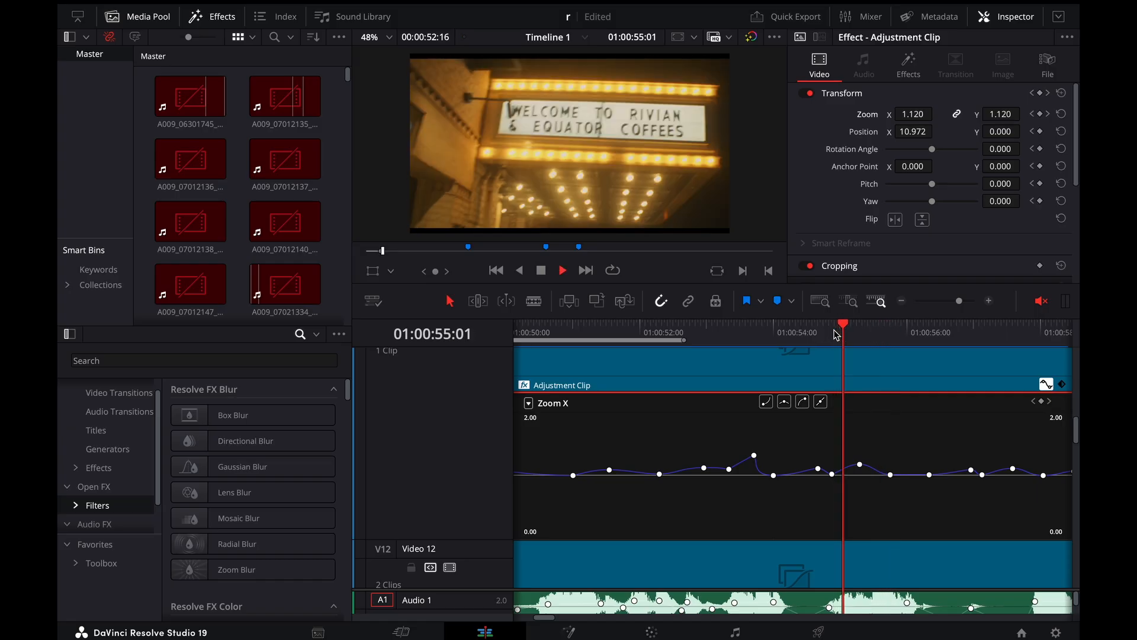
key(space)
key(space)
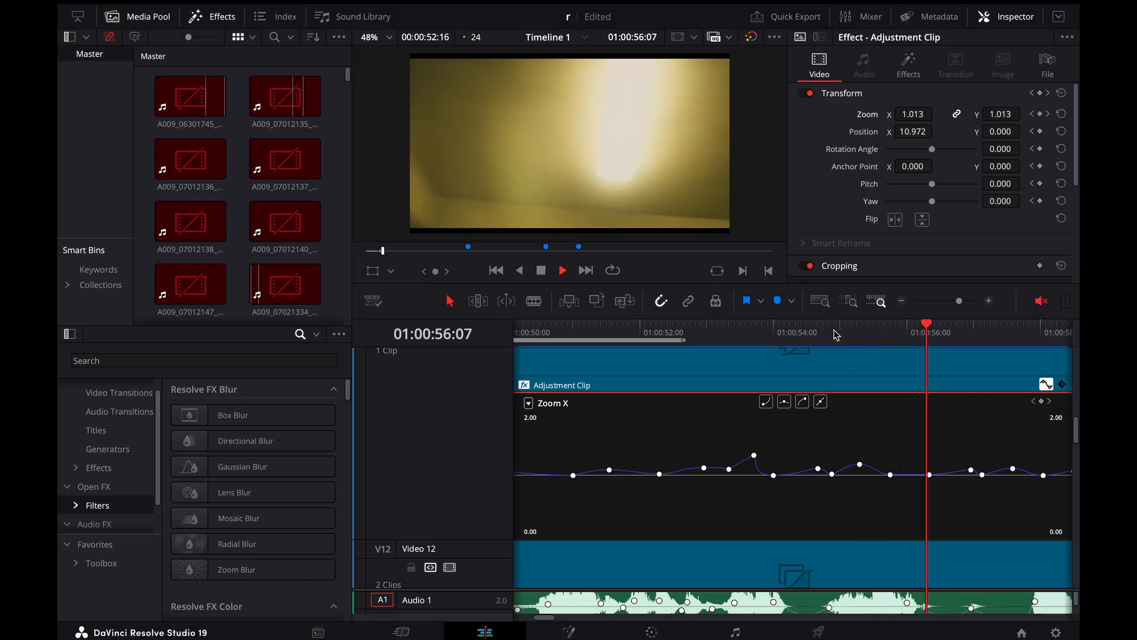
Review the zoom movement into the staircase shot by playing from 01:00:56:19 and replaying its last part
click(961, 331)
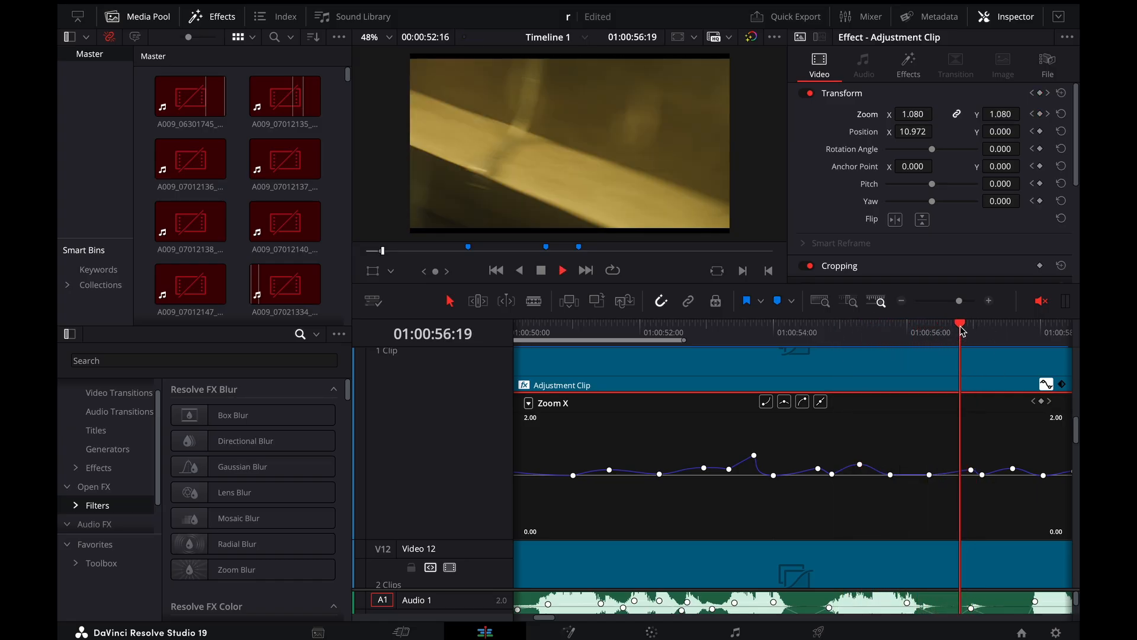
key(space)
key(space)
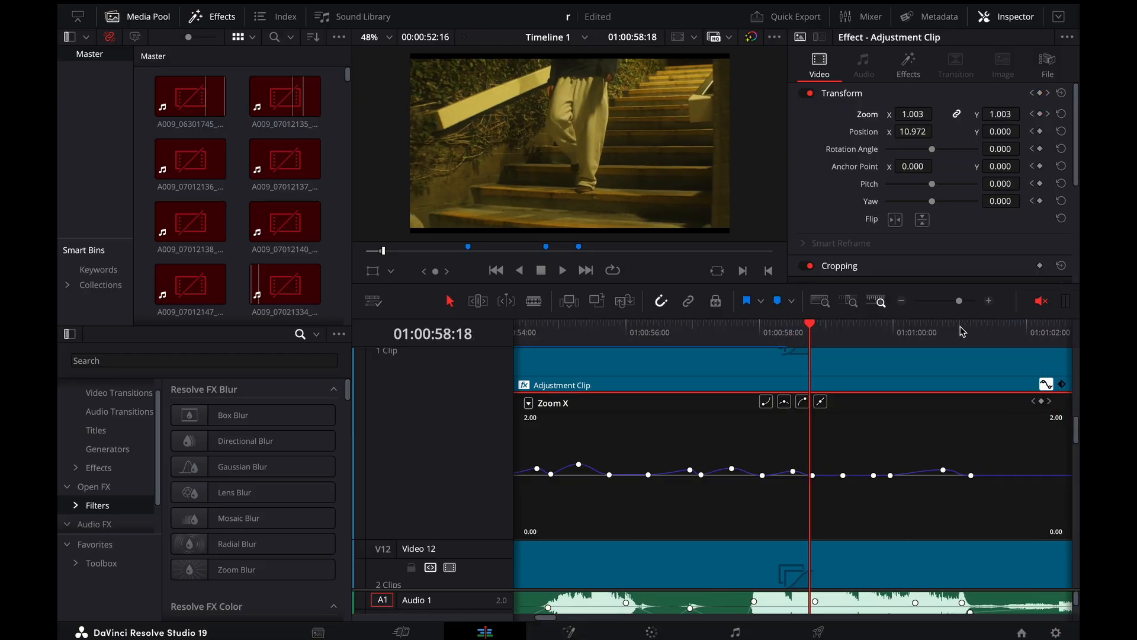
drag(807, 330, 744, 333)
key(space)
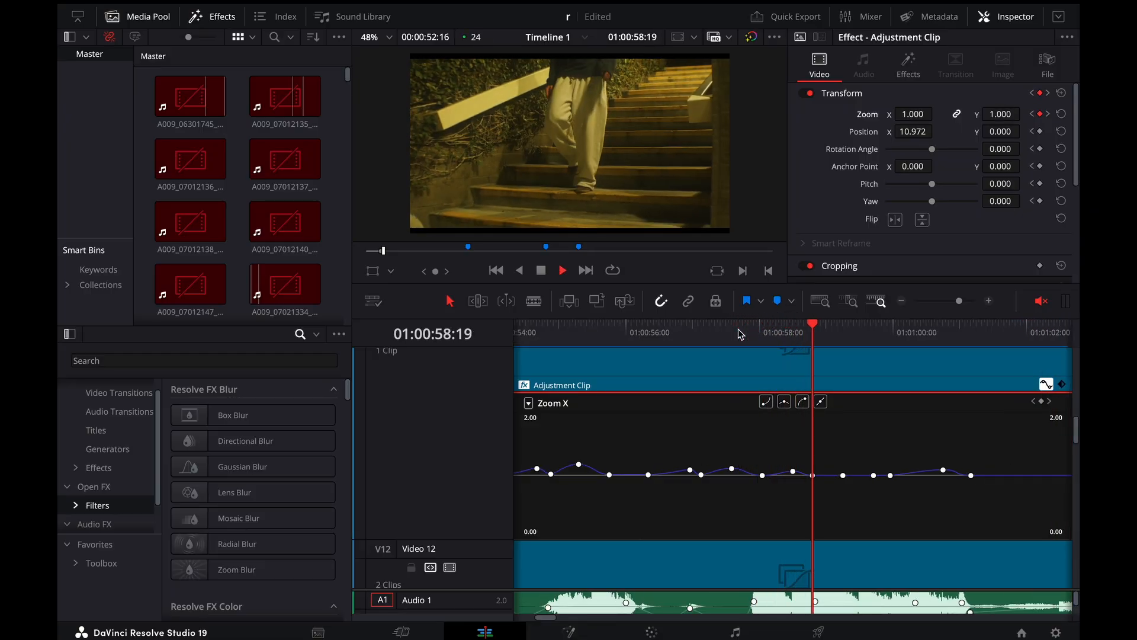
Hide the Zoom X curve of the Video 13 adjustment clip
key(super+minus)
key(super+minus)
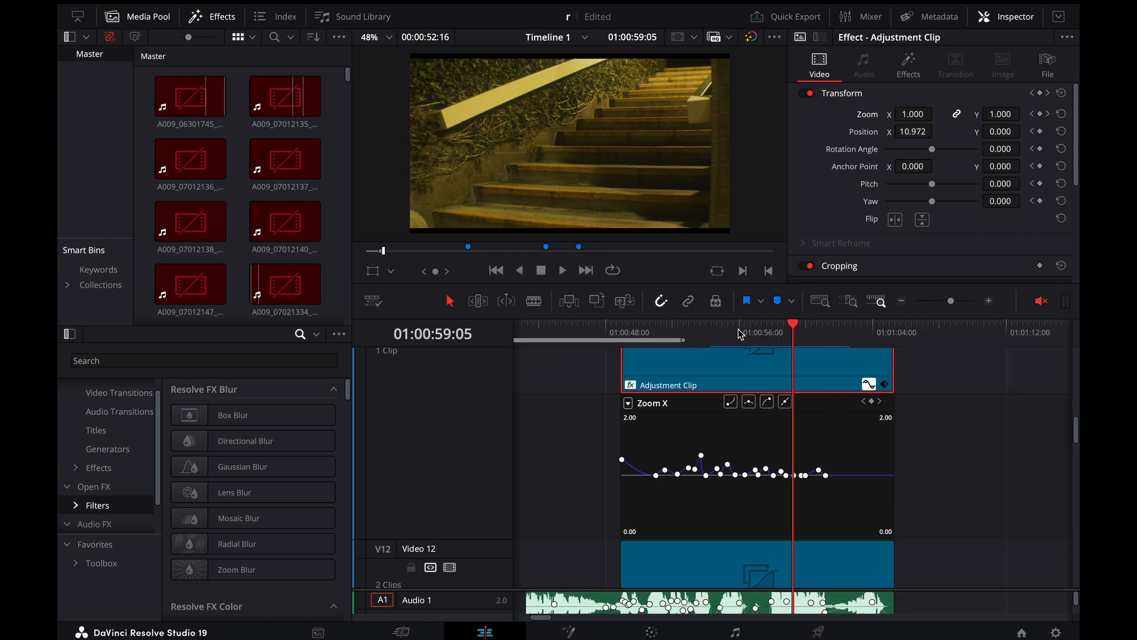
click(872, 386)
Return to the Video 1 clips and place the playhead on the gas-station shot at 01:00:52:14
scroll(876, 393, down, 10)
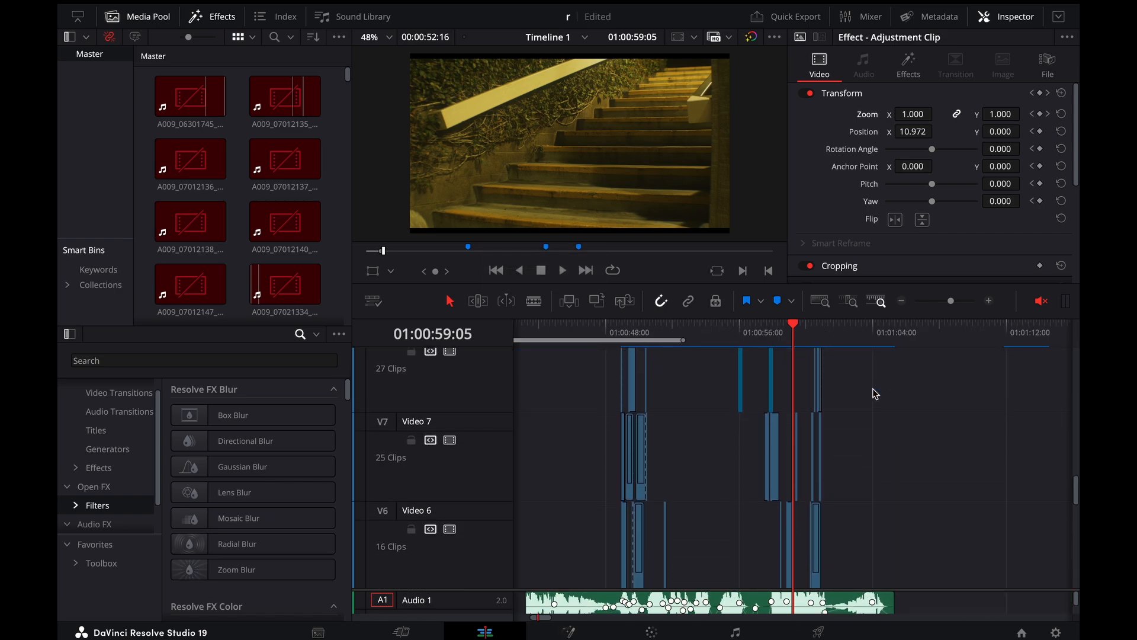
scroll(876, 393, down, 2)
mouse_move(686, 333)
mouse_down()
mouse_move(701, 335)
mouse_move(677, 338)
mouse_up()
key(super+equal)
key(super+equal)
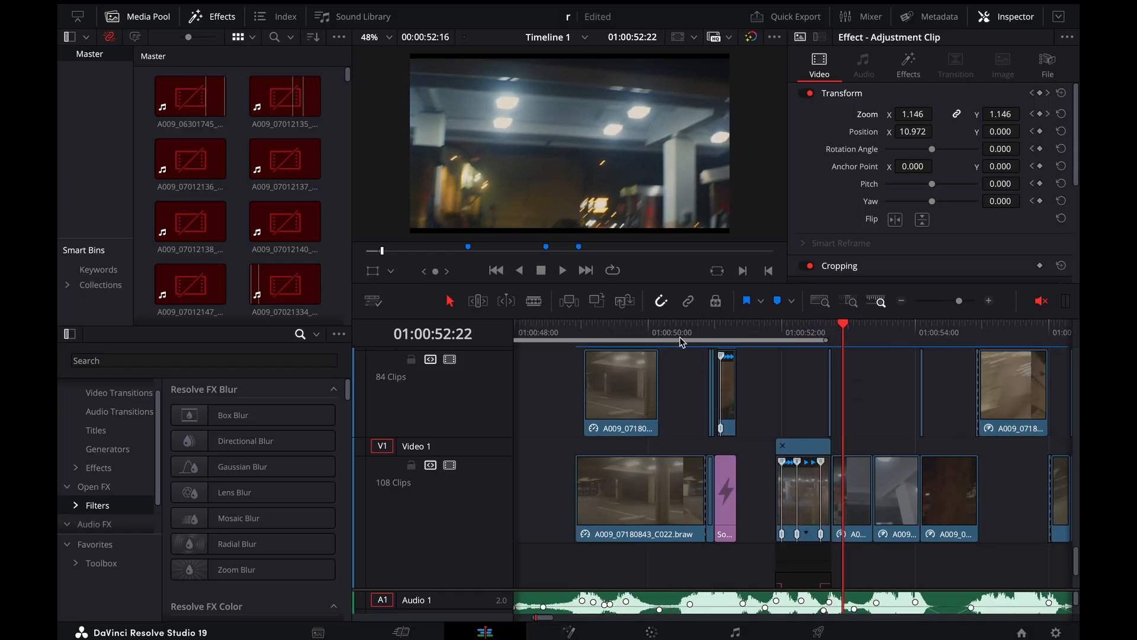
key(Left)
key(Left)
key(Left)
key(Left)
key(Left)
key(Left)
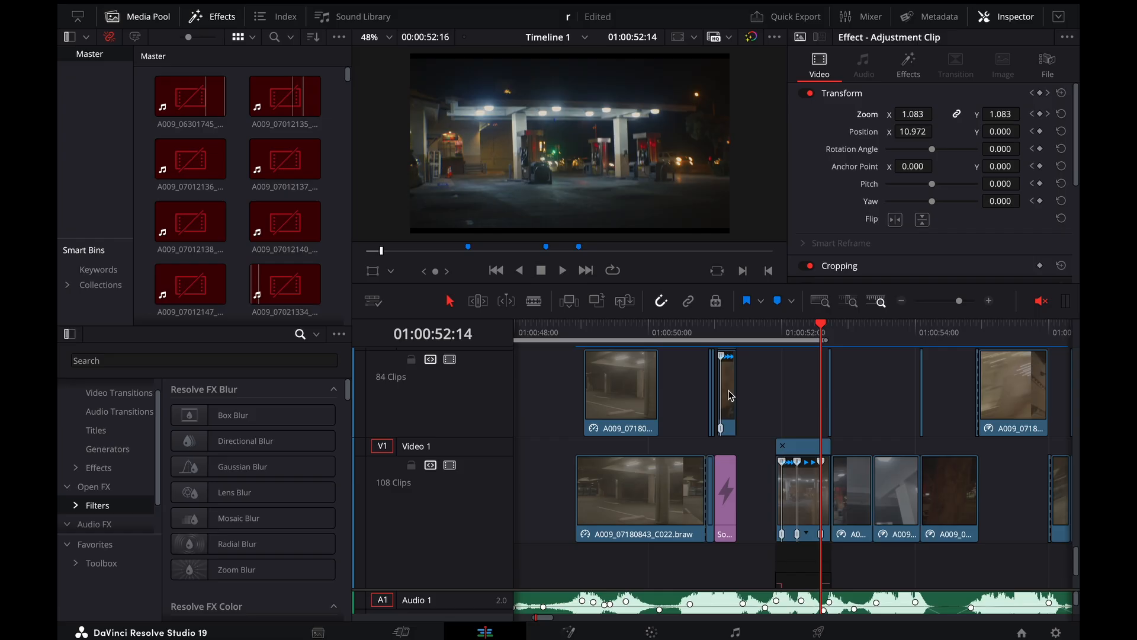
Show the retime controls on the two A009_07180833_C009.braw clips following the gas-station shot and enlarge the first cut between them
scroll(833, 473, up, 2)
click(865, 486)
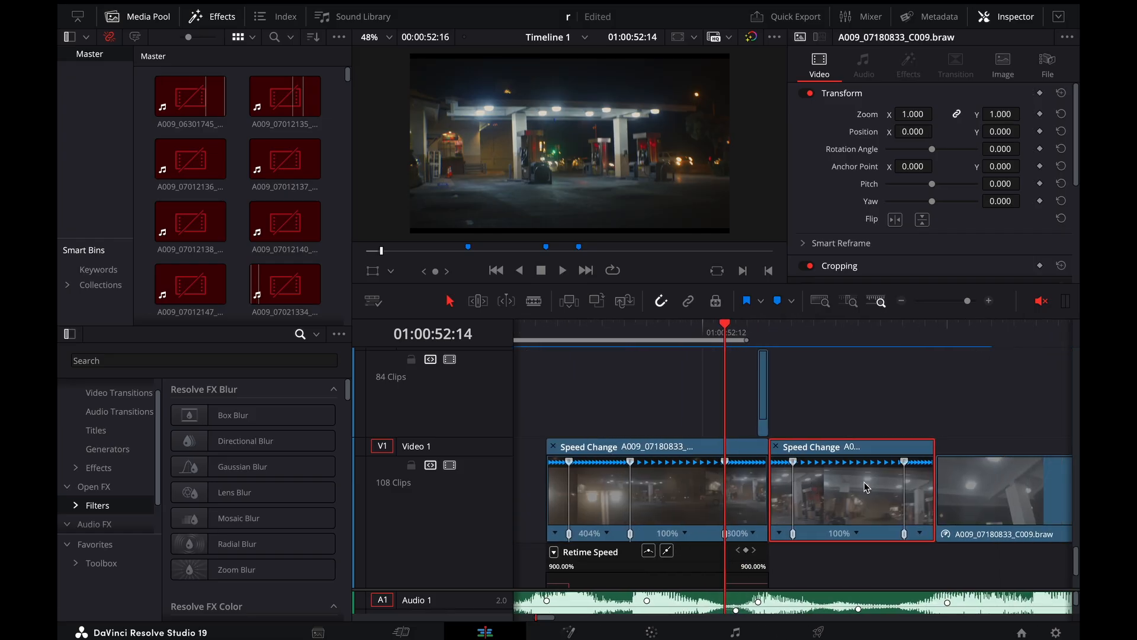
scroll(867, 487, right, 1)
click(966, 489)
key(super+r)
scroll(966, 488, right, 3)
scroll(721, 487, left, 1)
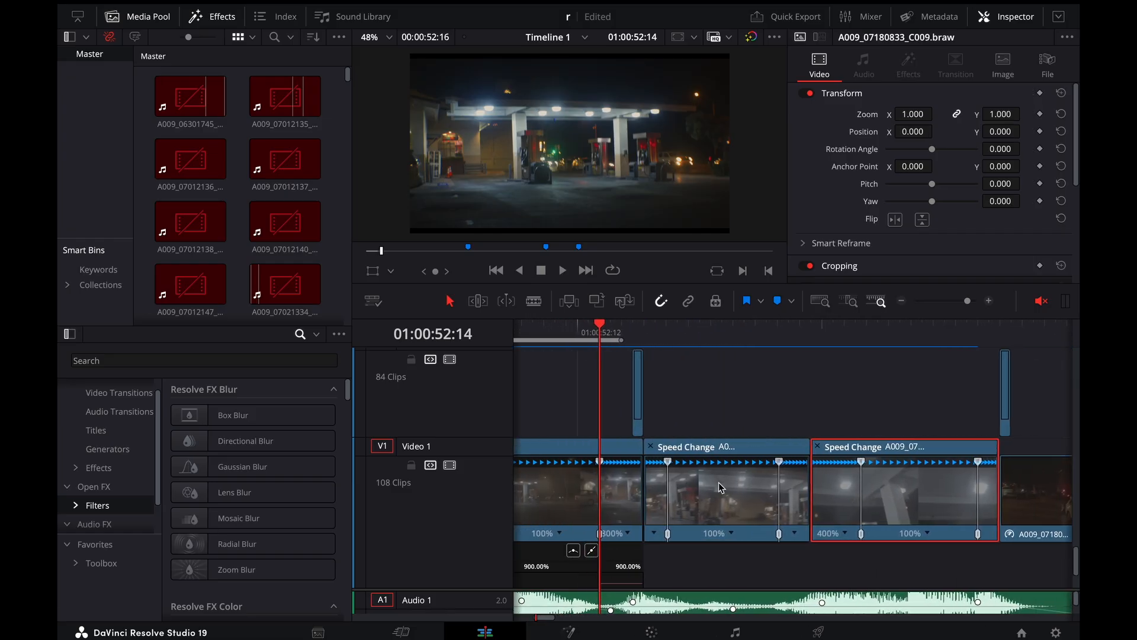
key(super+equal)
scroll(812, 502, right, 1)
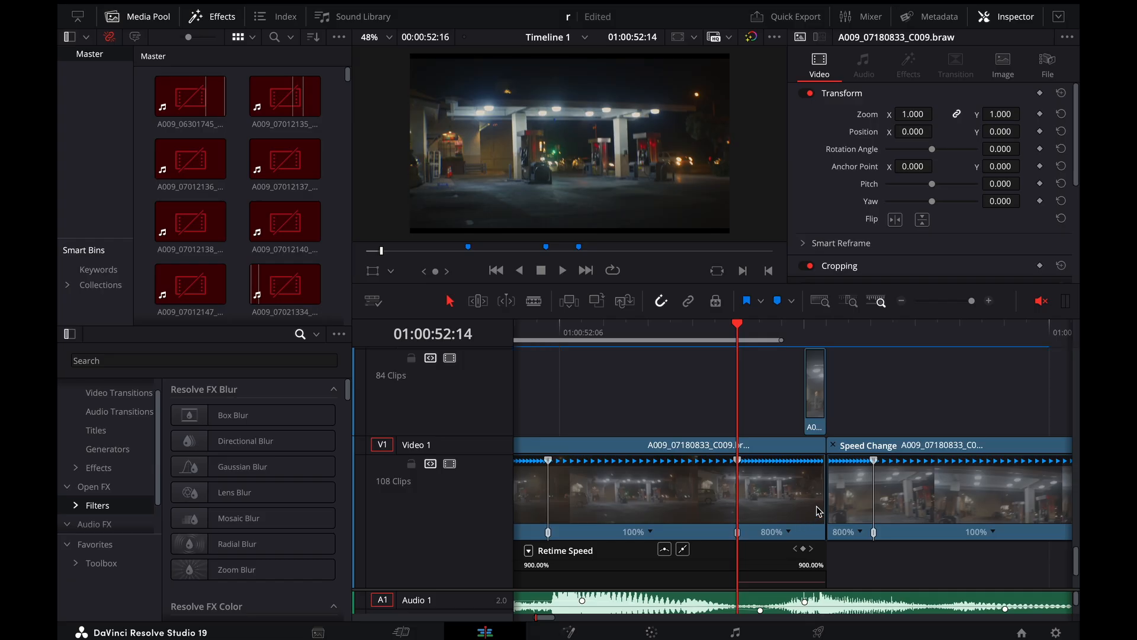
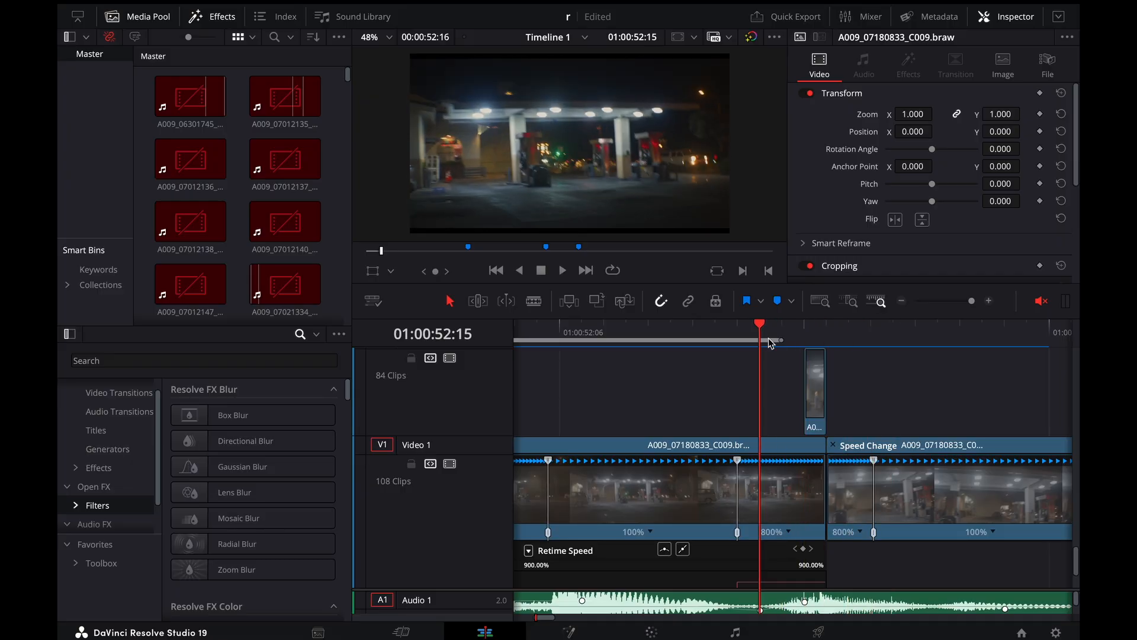
Select the one-frame clip on Video 2 above the first gas-station cut and place the playhead on it at 01:00:52:17
scroll(803, 379, up, 1)
scroll(896, 197, down, 5)
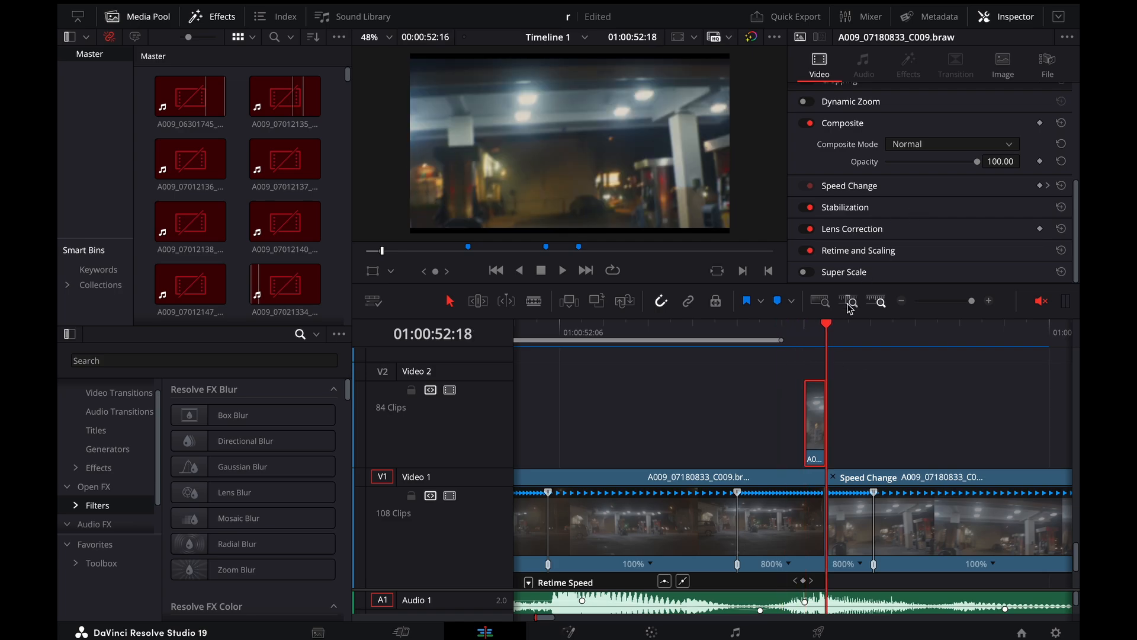
click(890, 479)
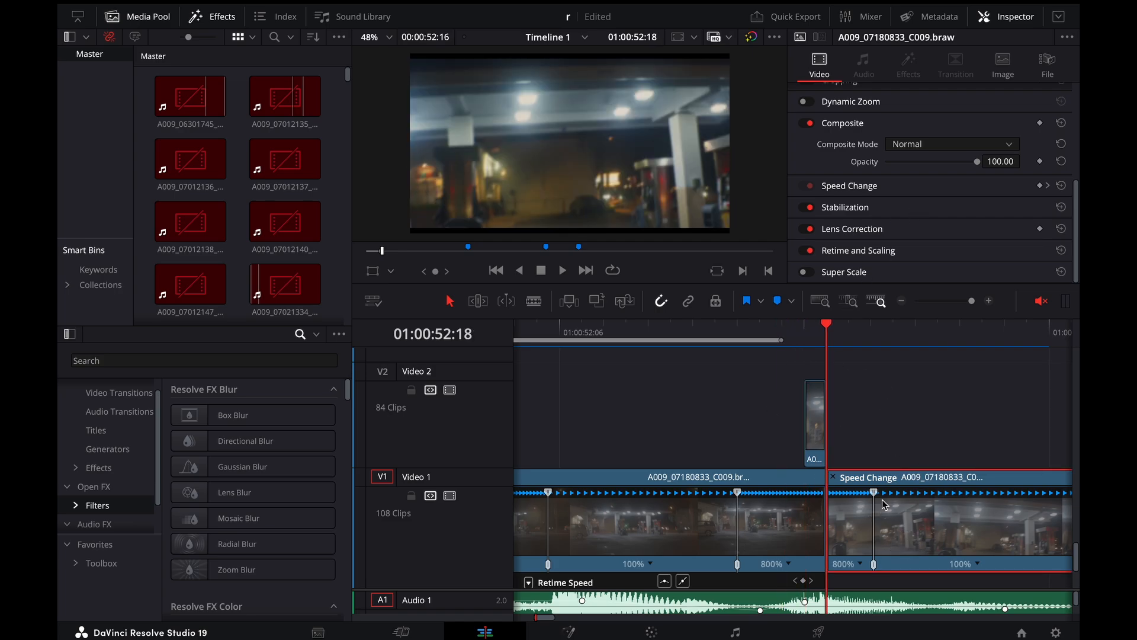
scroll(826, 419, right, 1)
click(791, 410)
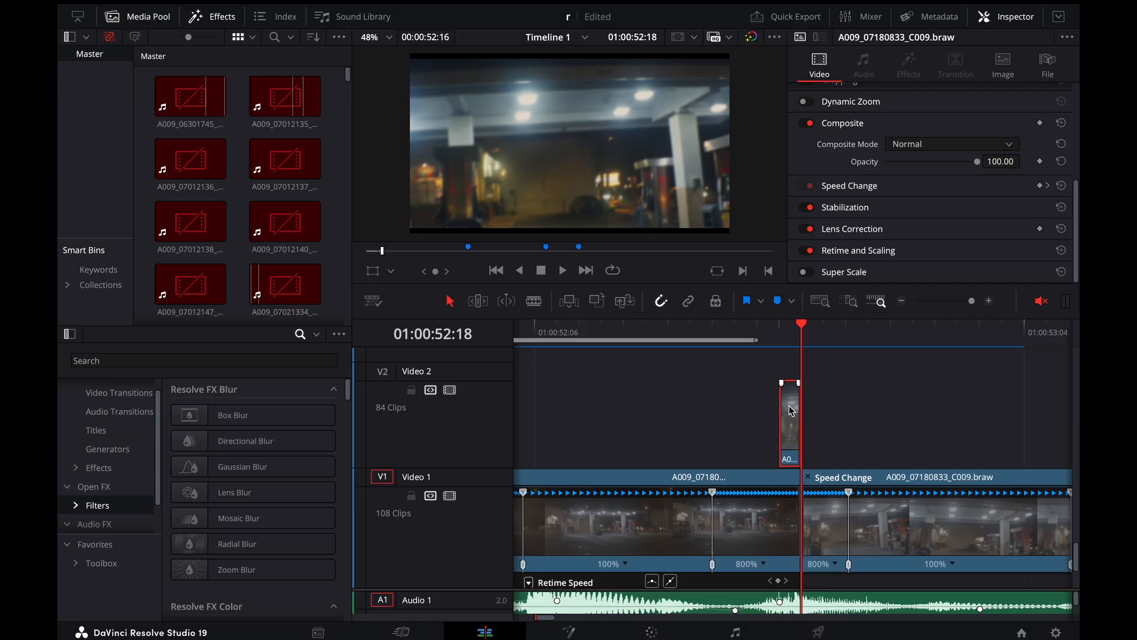
click(788, 336)
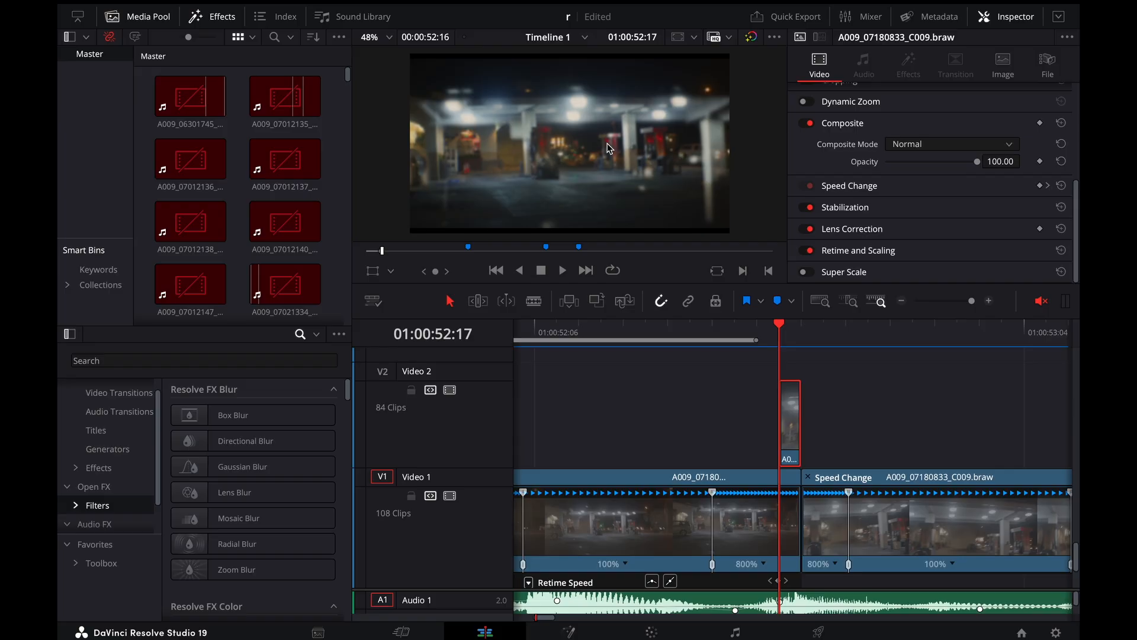
Step back and forth frame by frame across the one-frame Video 2 clip to examine the first gas-station cut
key(Left)
key(Right)
key(Right)
key(Left)
key(Left)
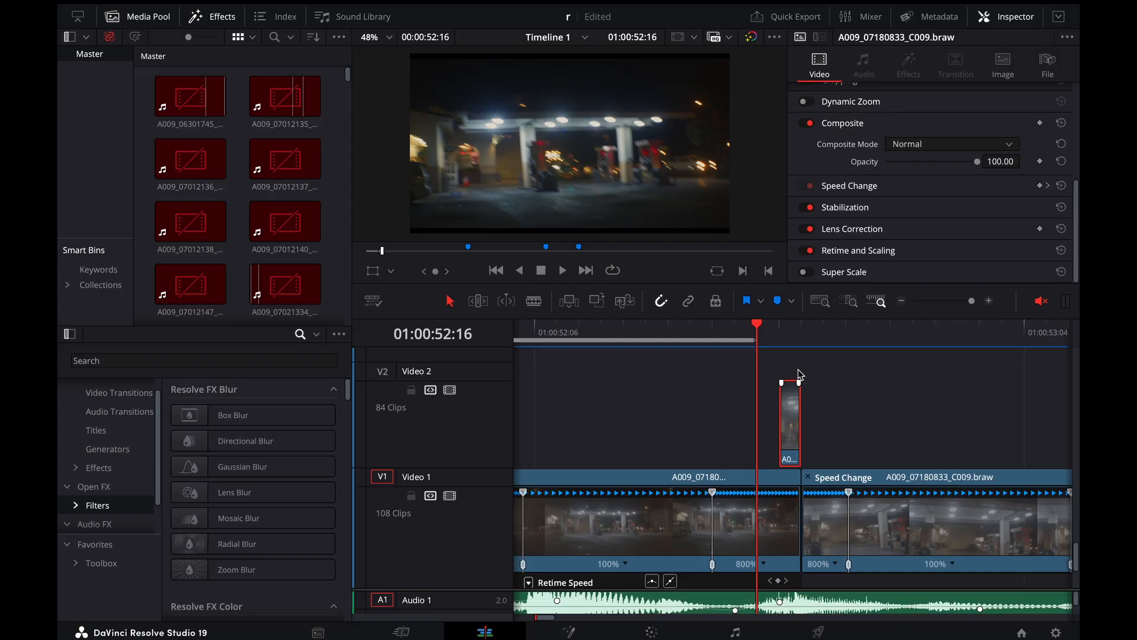
key(Right)
key(Right)
key(Right)
key(Left)
key(Left)
key(Left)
key(Left)
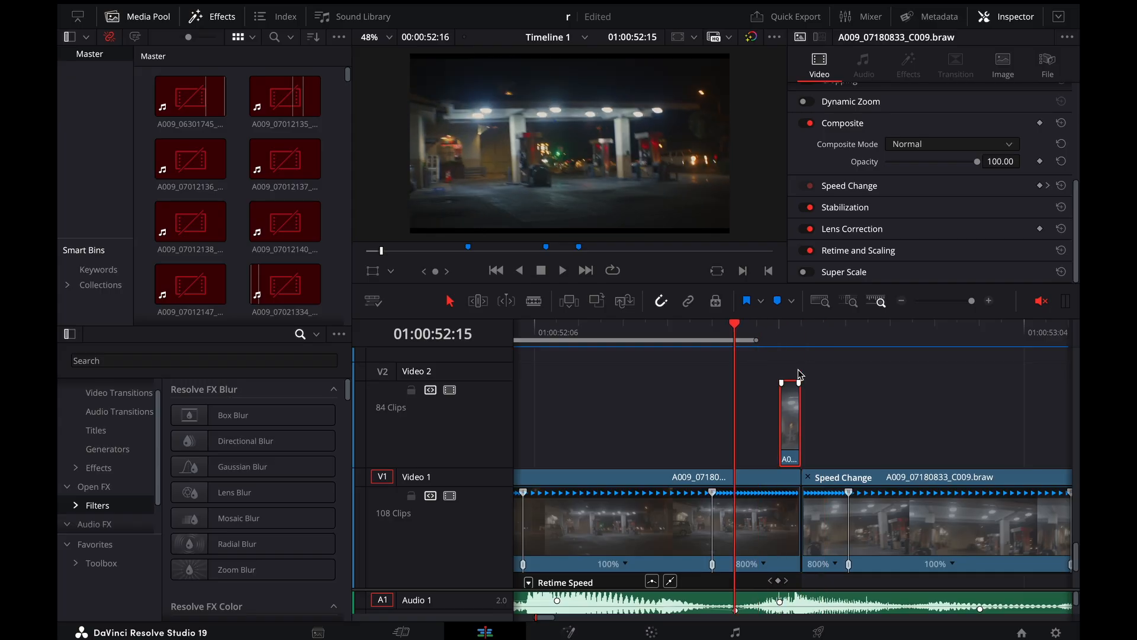
key(Right)
key(Right)
key(Right)
key(Right)
key(Left)
key(Left)
key(Left)
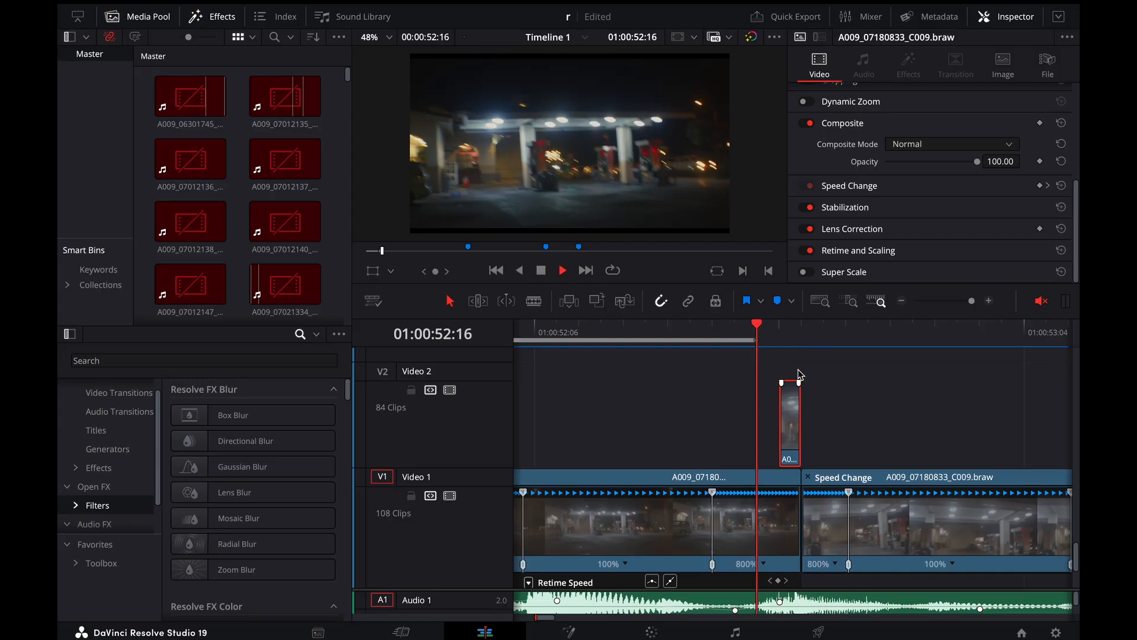
key(Right)
key(Right)
key(Right)
key(Right)
key(Right)
key(Right)
key(Right)
key(Right)
Play the first gas-station cut from 01:00:52:15 with more of the surrounding clips in view, and return the playhead to that frame
key(ctrl+minus)
key(Left)
key(Left)
key(Left)
key(Left)
key(Left)
key(Left)
key(Left)
key(Left)
key(Left)
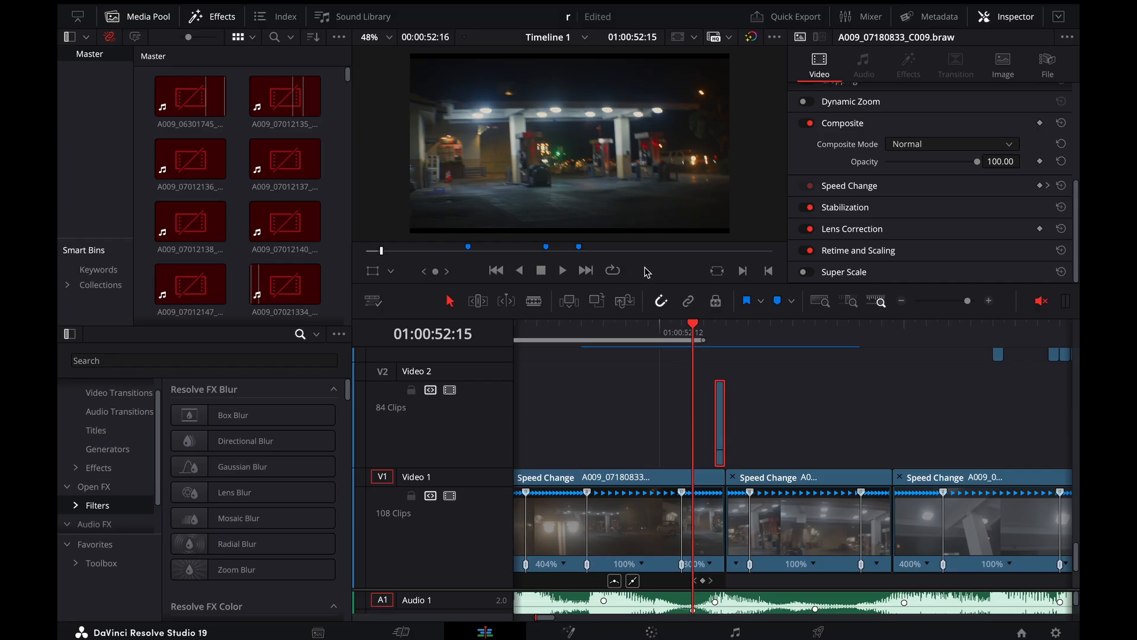
key(space)
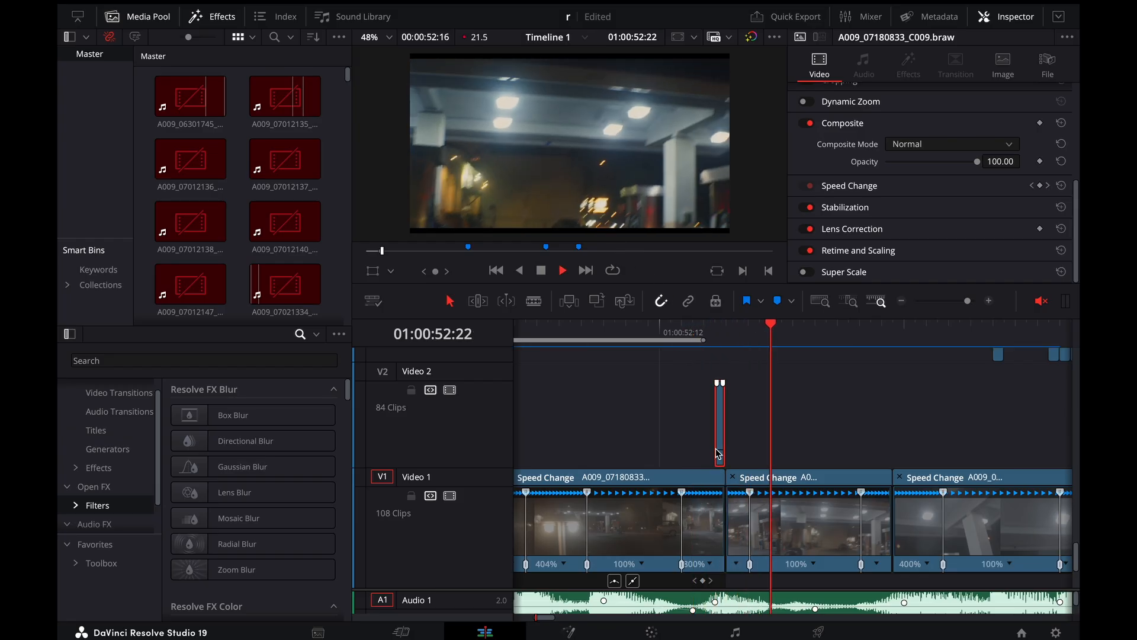
click(693, 328)
click(693, 328)
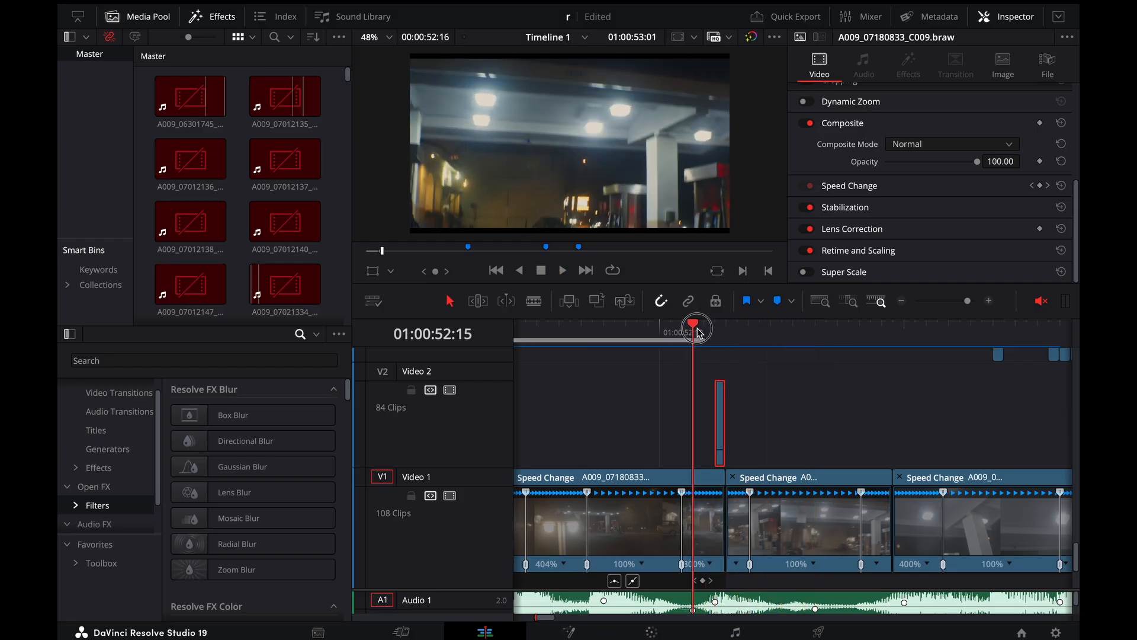
Examine the individual frames of the first gas-station cut between 01:00:52:15 and 01:00:52:21
key(Right)
key(Right)
key(Right)
key(Right)
key(Right)
key(Right)
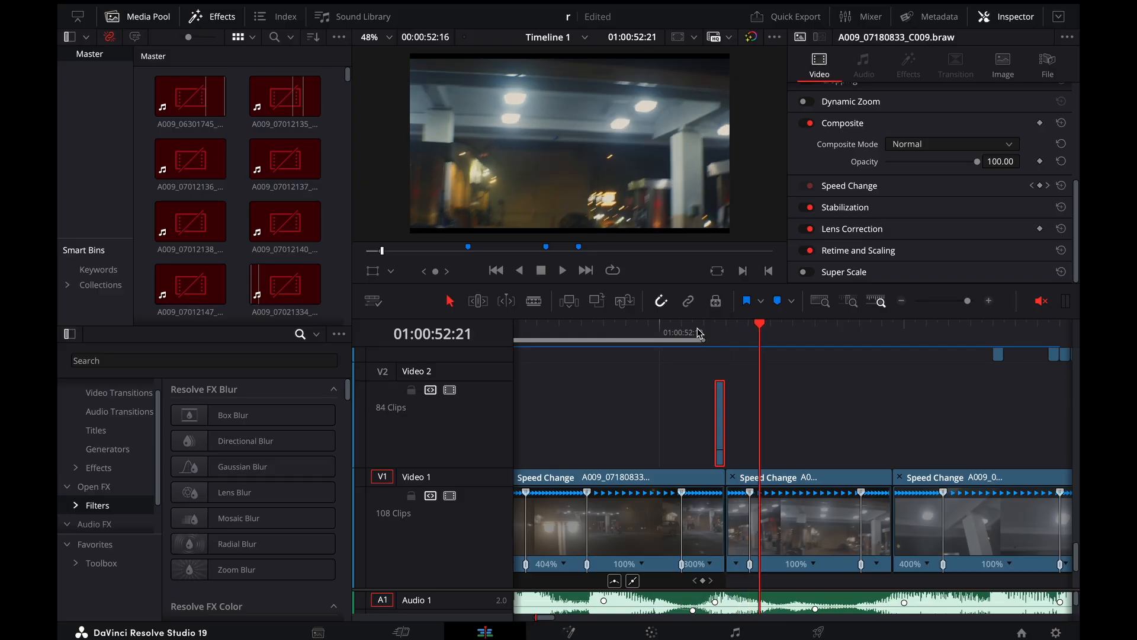
key(Left)
key(Left)
key(Left)
key(Left)
key(Left)
key(Left)
key(Right)
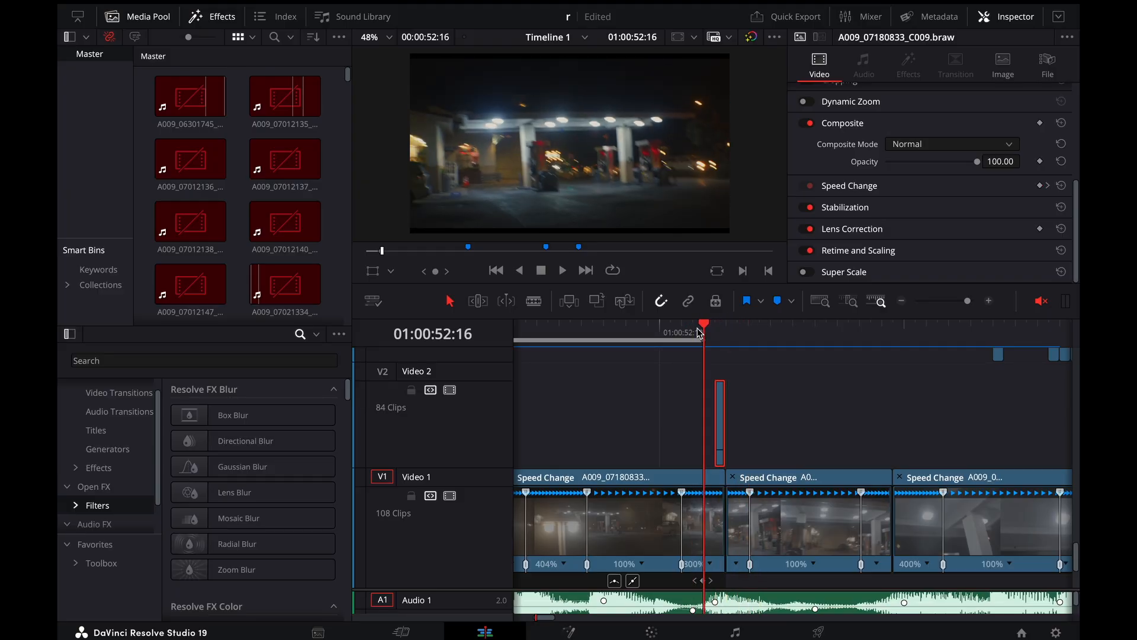
key(Left)
key(Left)
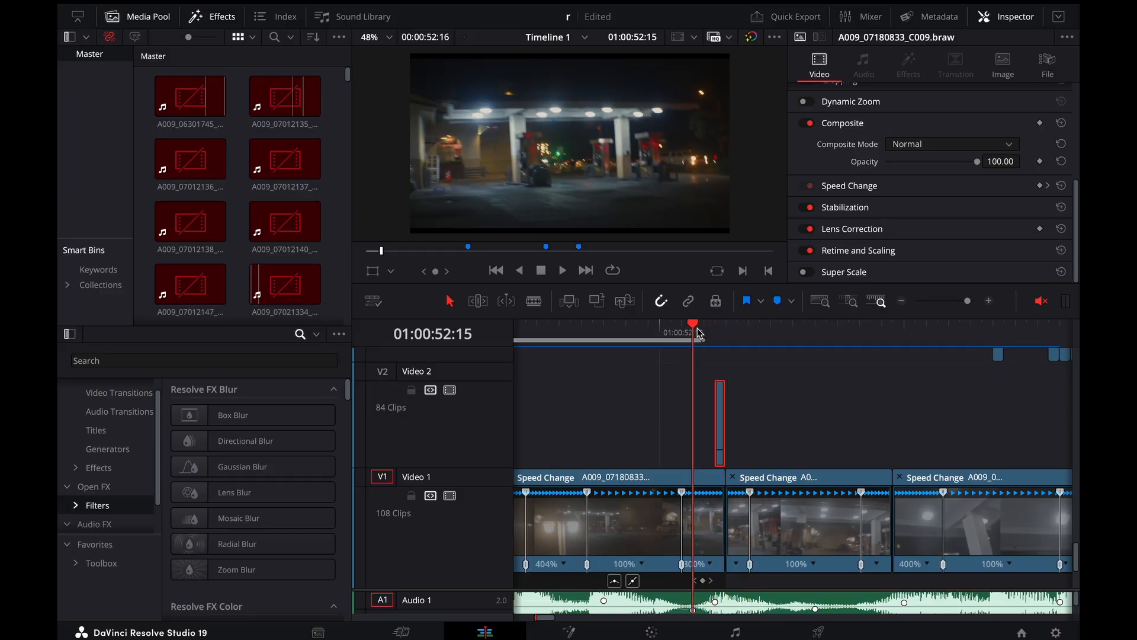
key(Right)
key(Right)
key(Right)
key(Right)
key(Right)
key(Right)
key(Right)
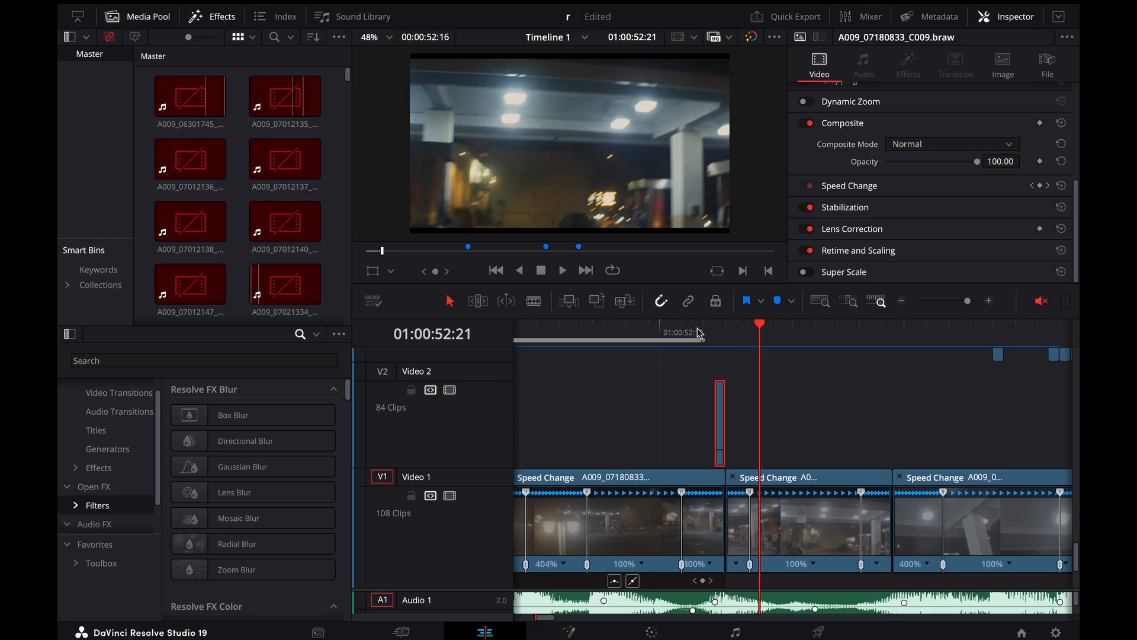
key(Left)
key(Left)
key(Left)
key(Left)
key(Left)
key(Left)
Replay the speed-ramped gas-station transition several times from 01:00:52:15
key(space)
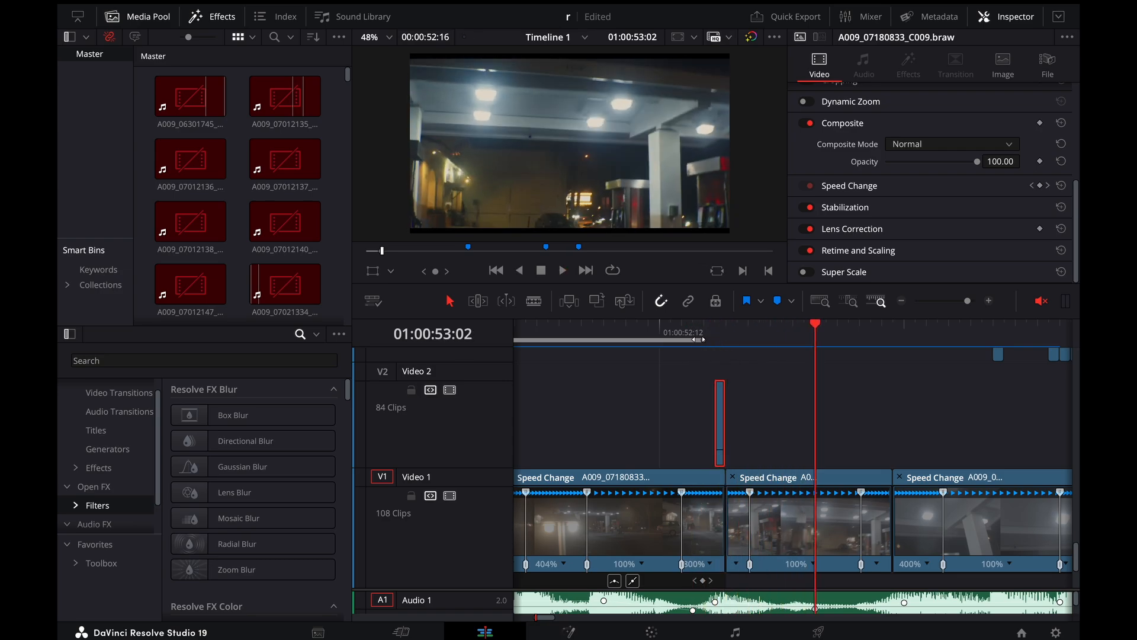
click(680, 326)
click(693, 328)
drag(693, 328, 815, 321)
click(701, 331)
key(space)
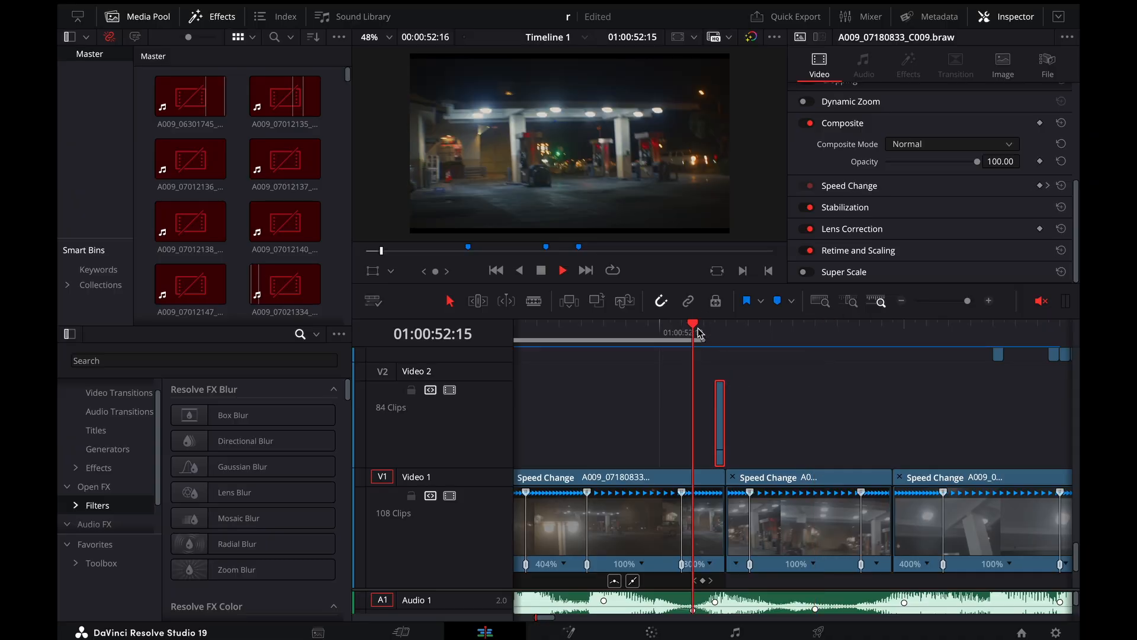
key(space)
click(698, 329)
key(space)
key(space)
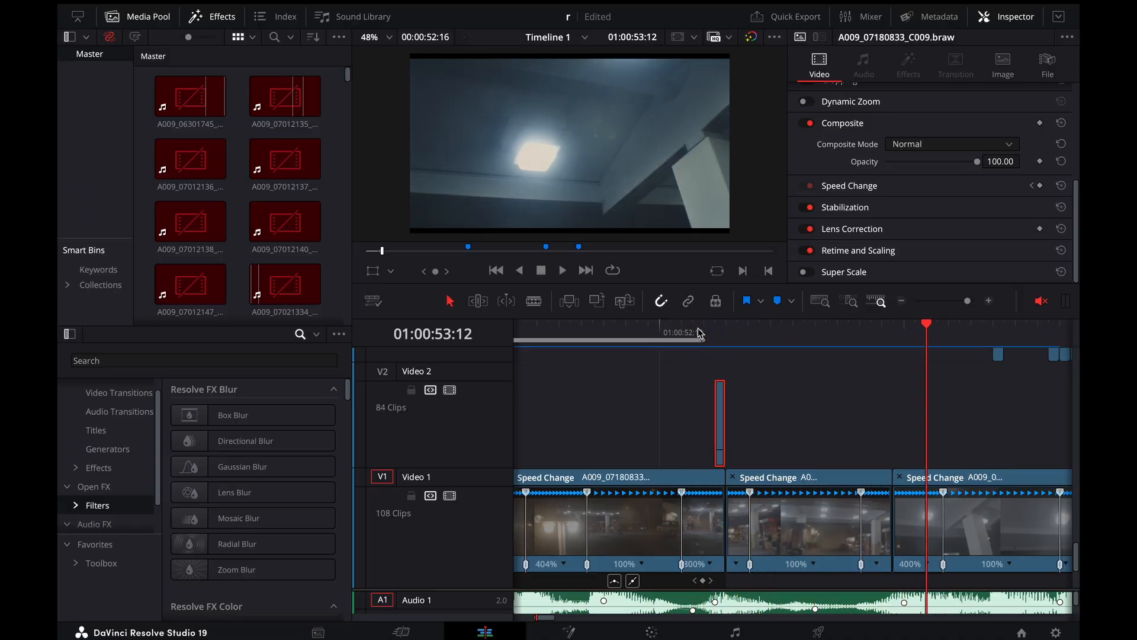
Review the second cut, into the ceiling-light shot, by stepping through its frames and replaying it from just before the cut
drag(850, 336, 873, 335)
key(Right)
key(Right)
key(Right)
key(Right)
key(Right)
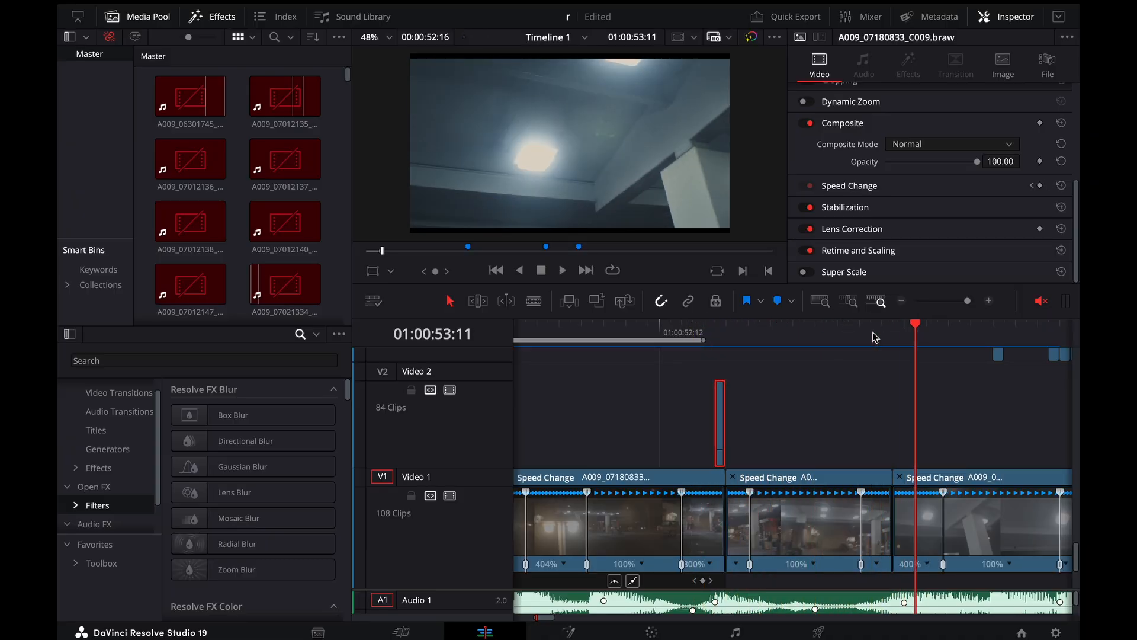
key(Left)
key(Left)
key(Left)
key(Left)
key(Left)
key(Left)
key(space)
key(space)
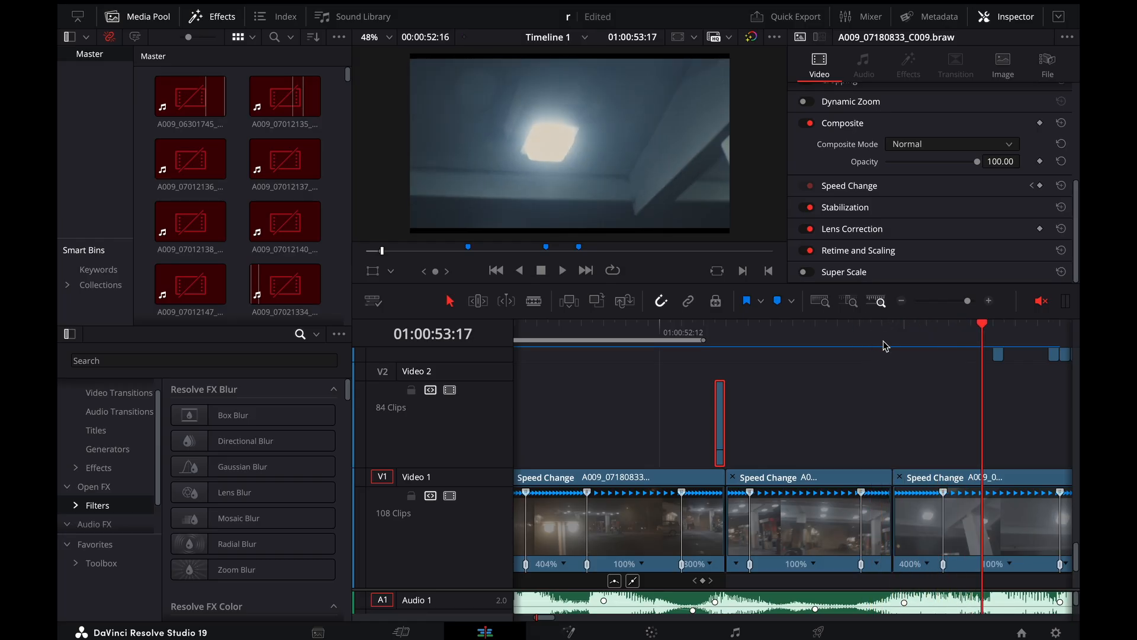
click(877, 337)
key(space)
click(858, 335)
key(space)
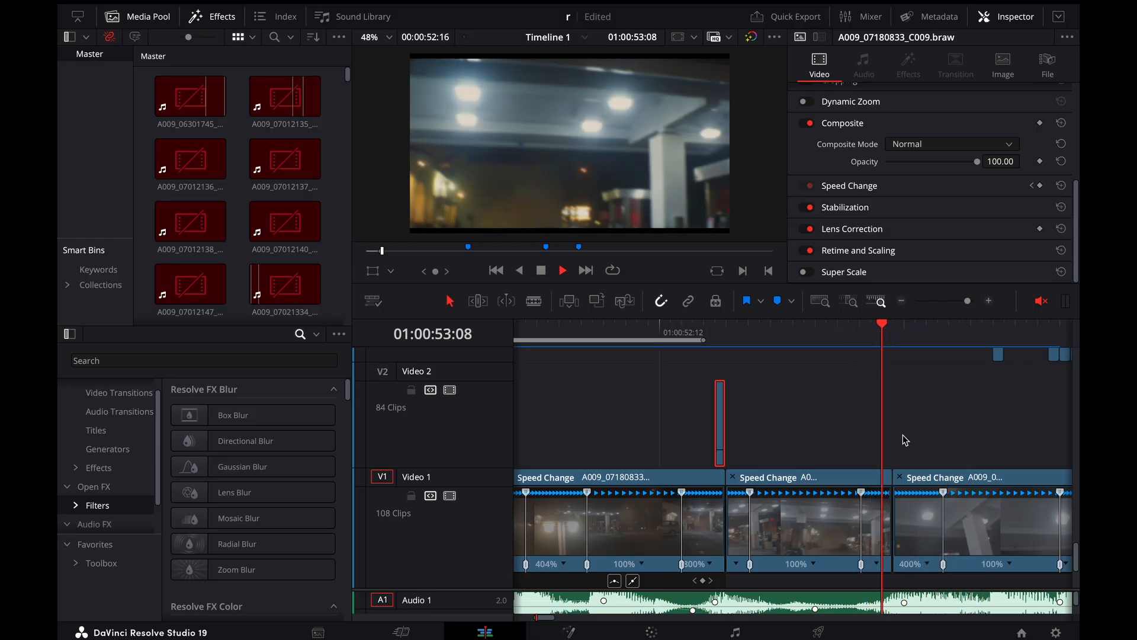
Enlarge the second cut on Video 1 and step through its frames from 01:00:53:07 onward
key(super+equal)
scroll(675, 528, left, 2)
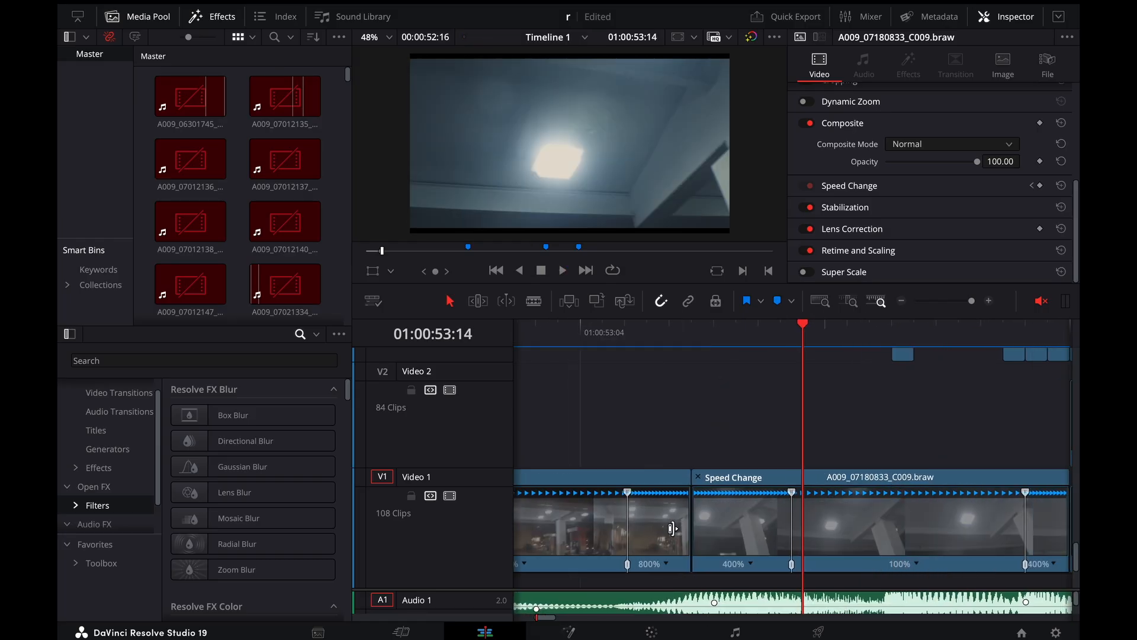
click(656, 341)
key(Right)
key(Right)
key(Right)
key(Right)
key(Right)
key(Left)
key(Left)
key(Left)
key(Left)
key(Left)
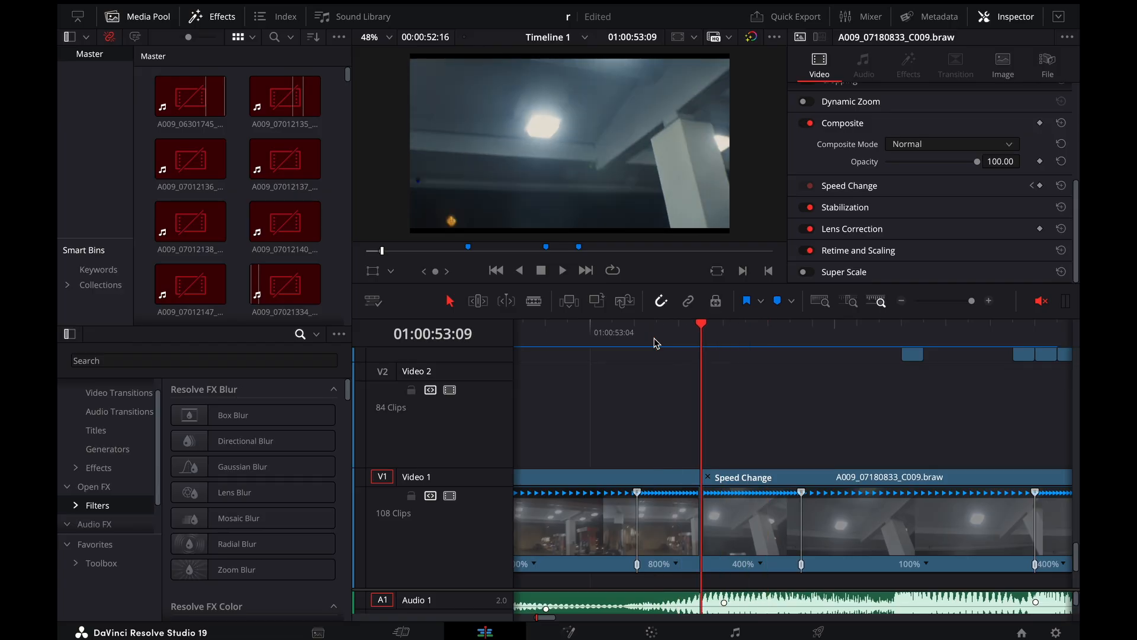
Show the Gaussian Blur settings of the adjustment clip placed just before the second cut, on the track above Video 3
scroll(674, 413, up, 4)
click(682, 380)
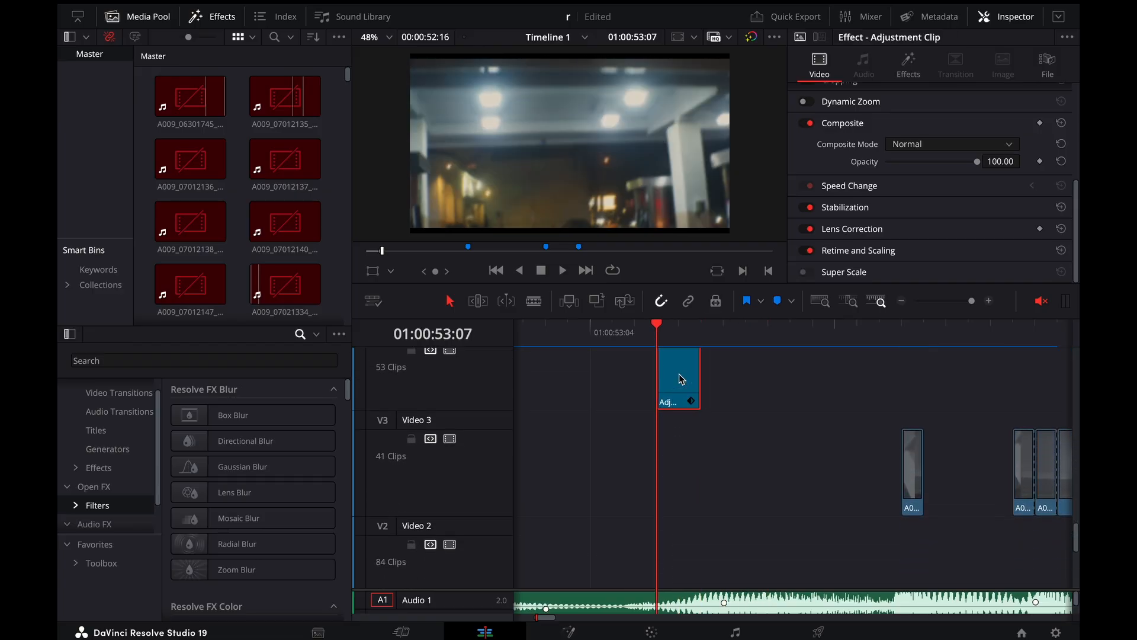
click(909, 64)
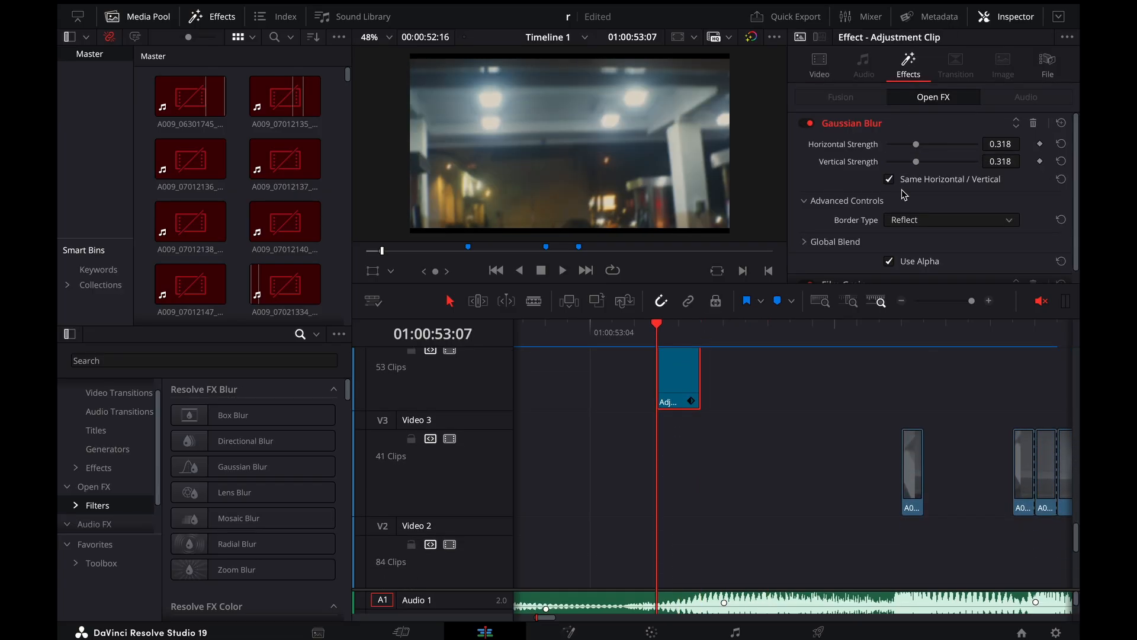
Step back and forth across the start of the adjustment clip to compare the frames with and without the Gaussian Blur
key(Right)
key(Right)
key(Left)
key(Left)
key(Left)
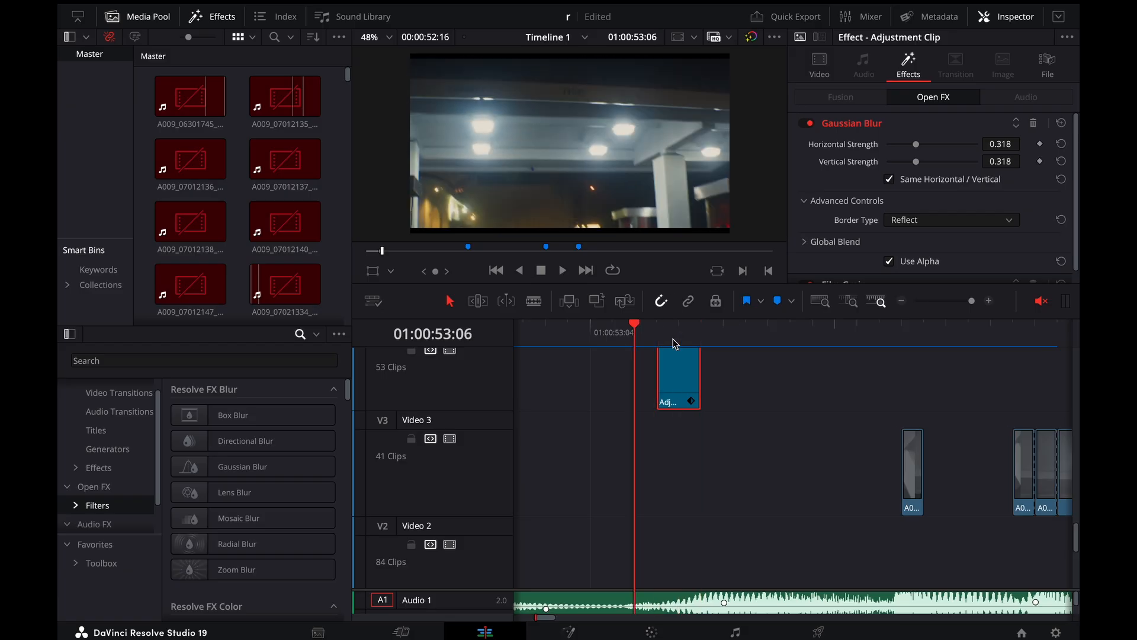
key(Right)
key(Right)
Play the blurred second cut from 01:00:53:05 into the ceiling-light shot
key(Left)
key(Left)
key(Left)
key(Right)
key(Right)
key(Right)
key(Right)
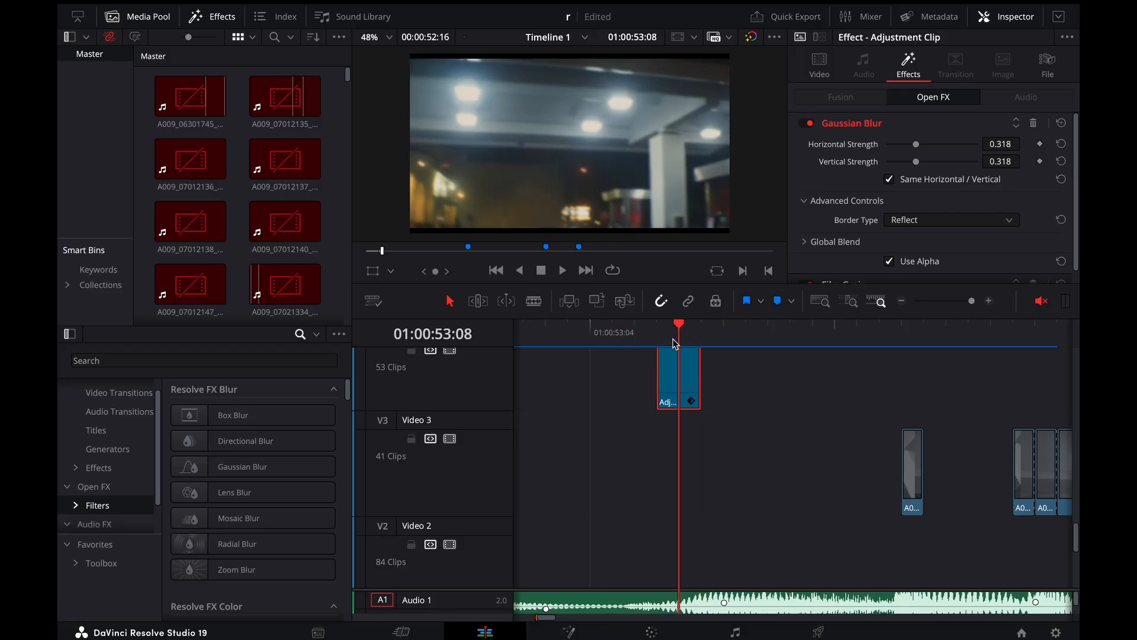
key(Left)
key(Left)
key(Left)
key(space)
Replay the second cut from 01:00:53:02 and the whole gas-station sequence from 01:00:52:15, with more of the timeline in view
key(space)
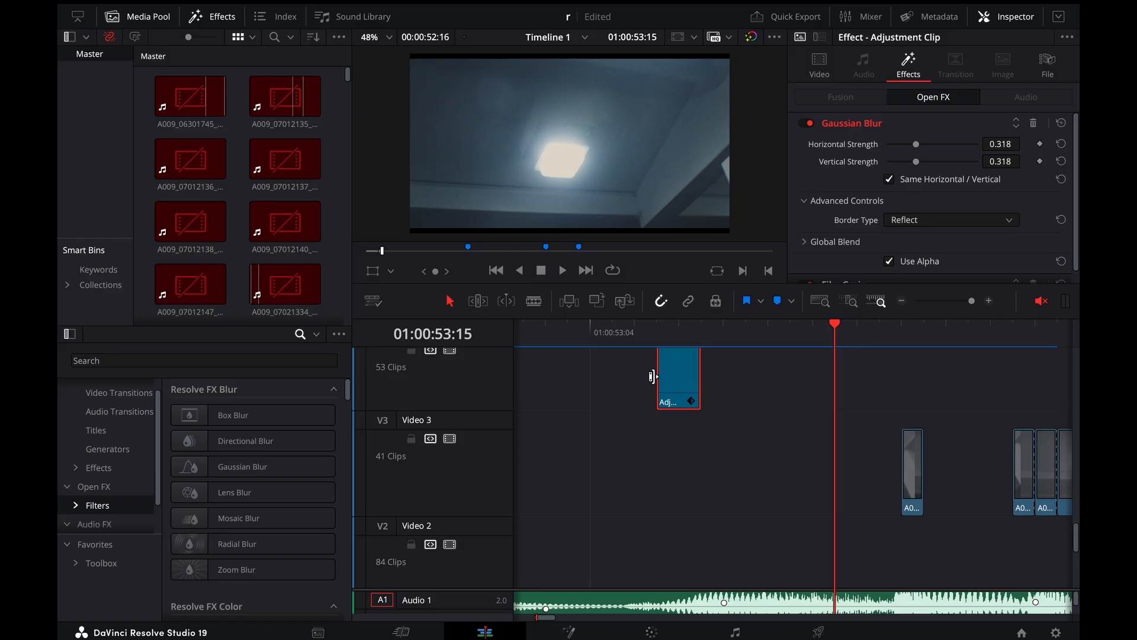
key(super+minus)
key(super+minus)
drag(739, 328, 721, 329)
key(space)
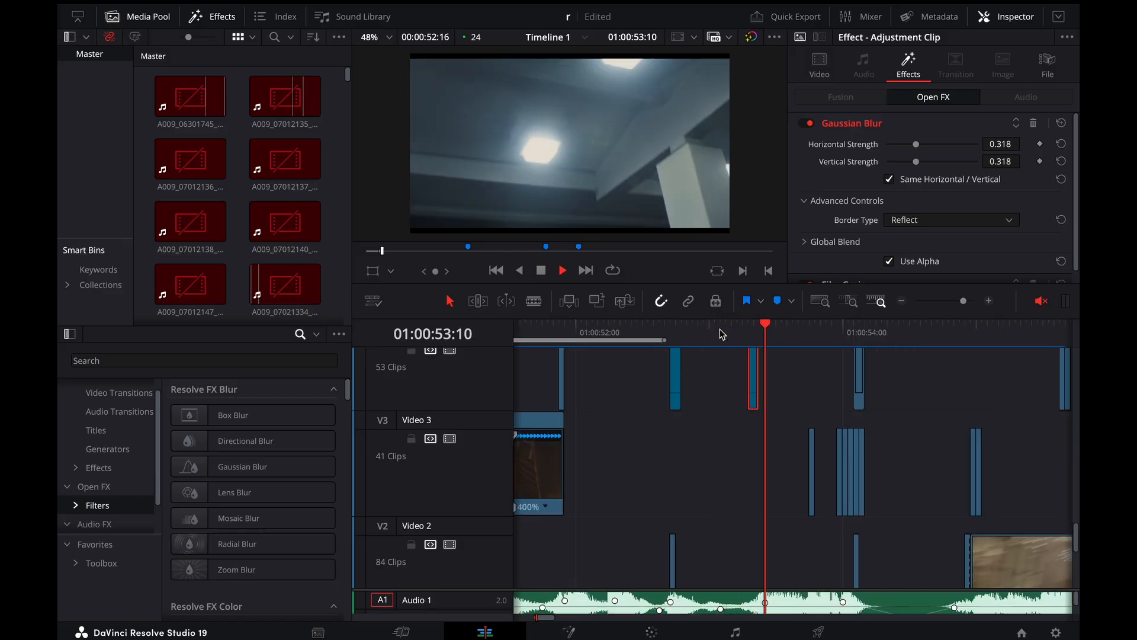
click(721, 329)
click(720, 331)
click(659, 331)
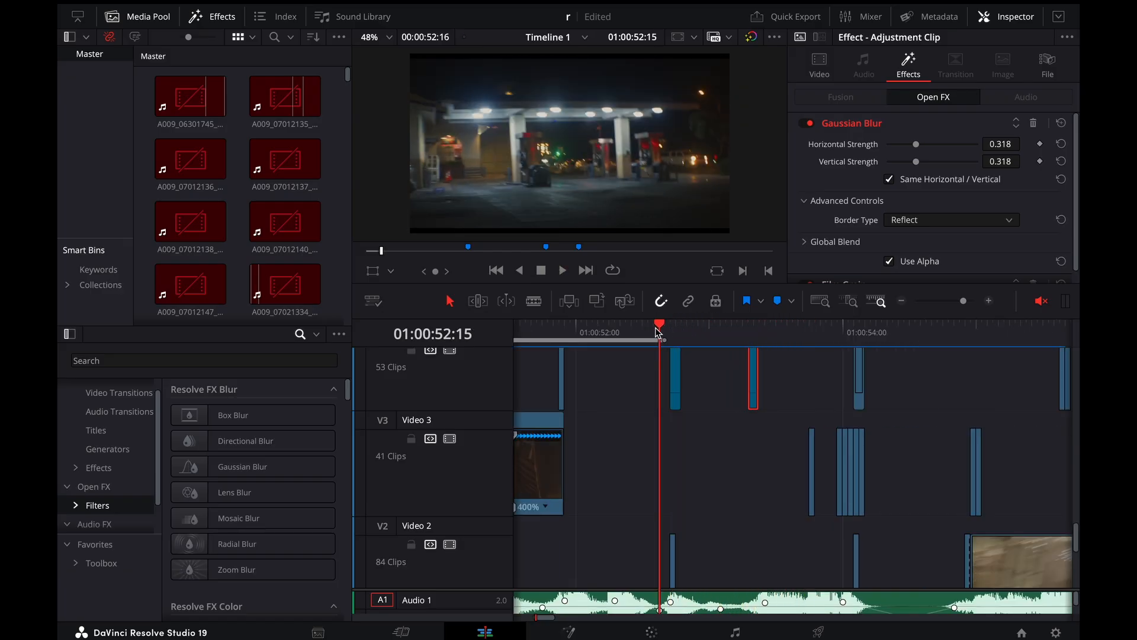
key(space)
Compare the frames between 01:00:53:00 and 01:00:53:06, and replay the sequence from just before the first gas-station cut
click(743, 333)
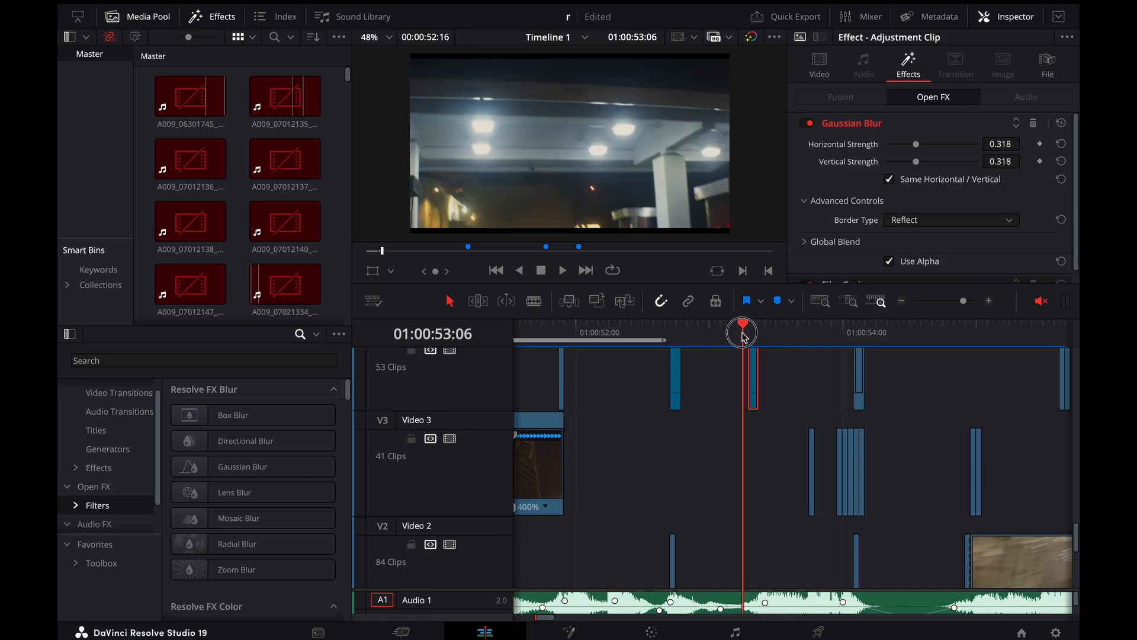
click(731, 330)
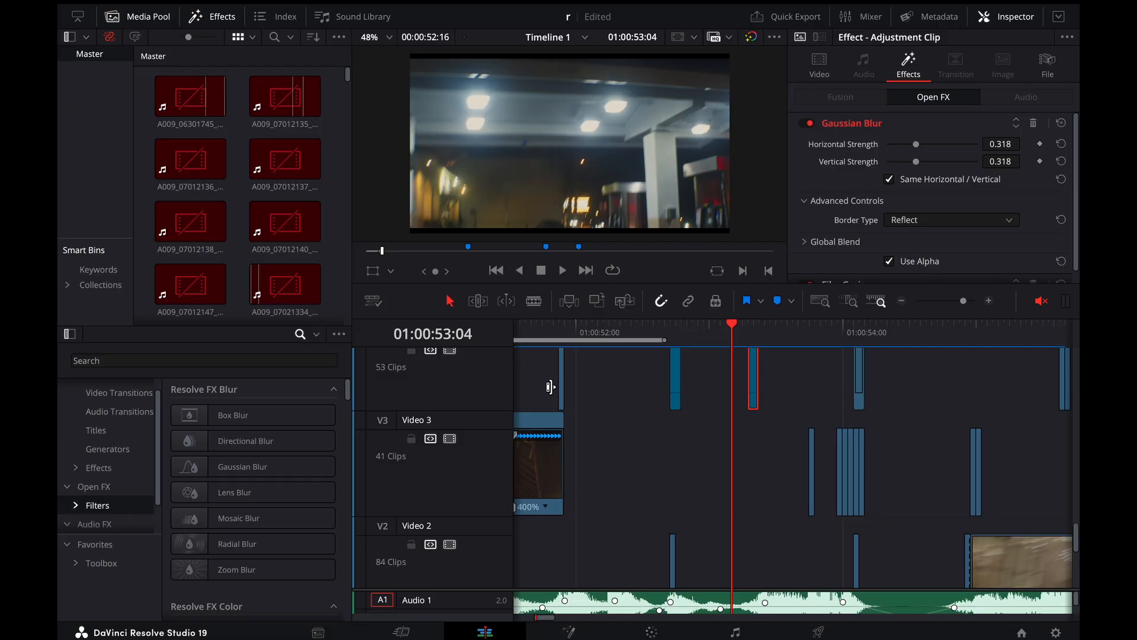
click(720, 334)
click(714, 334)
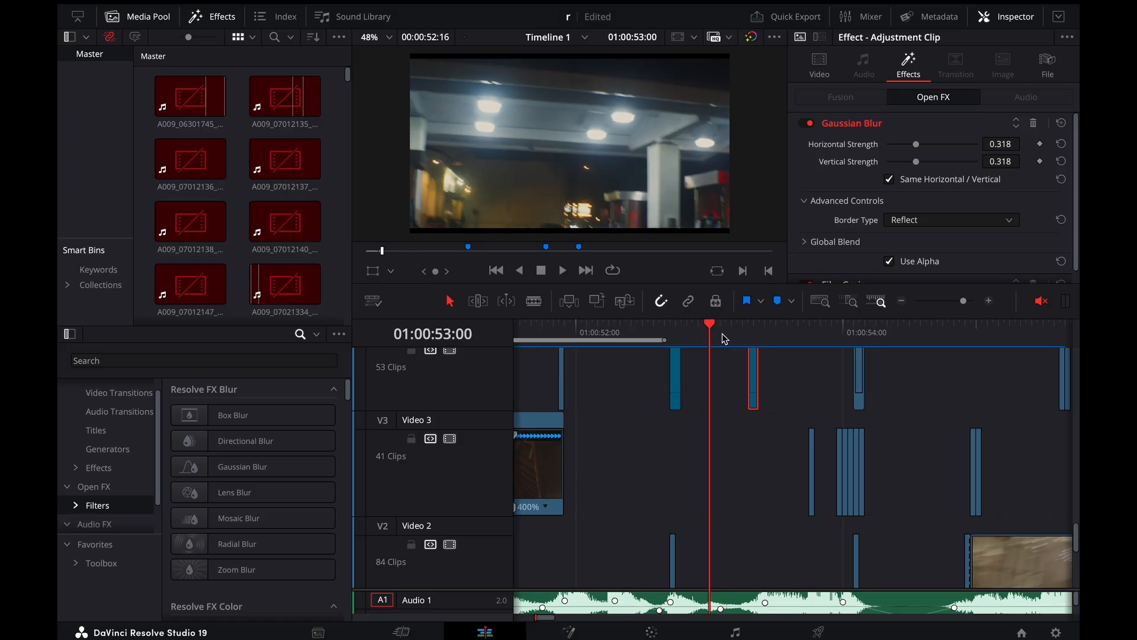
click(717, 336)
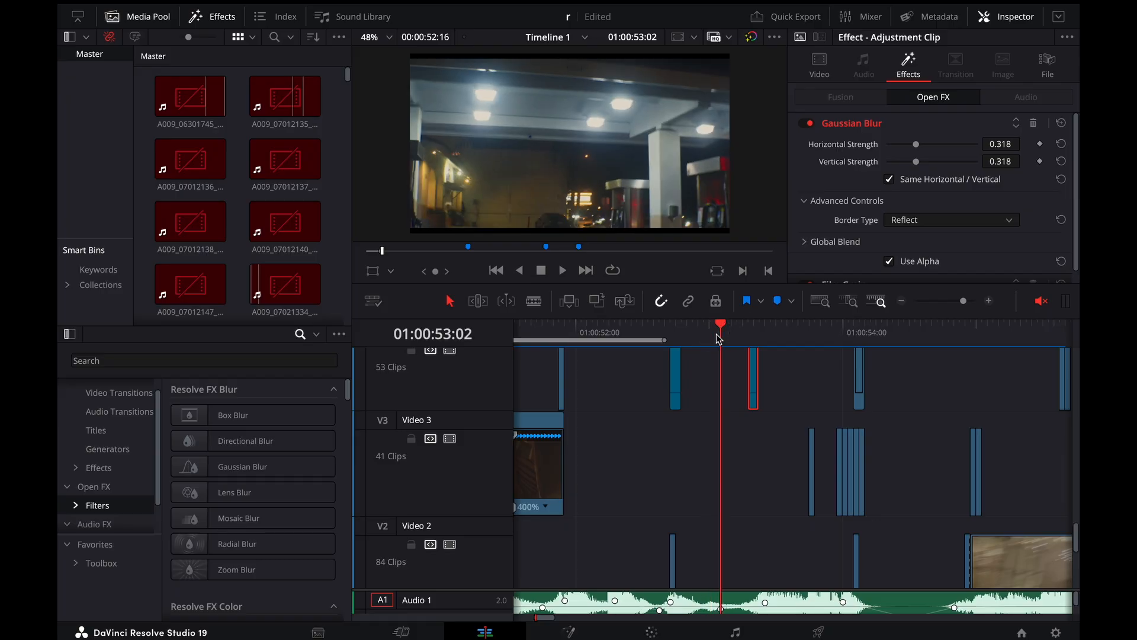
click(714, 335)
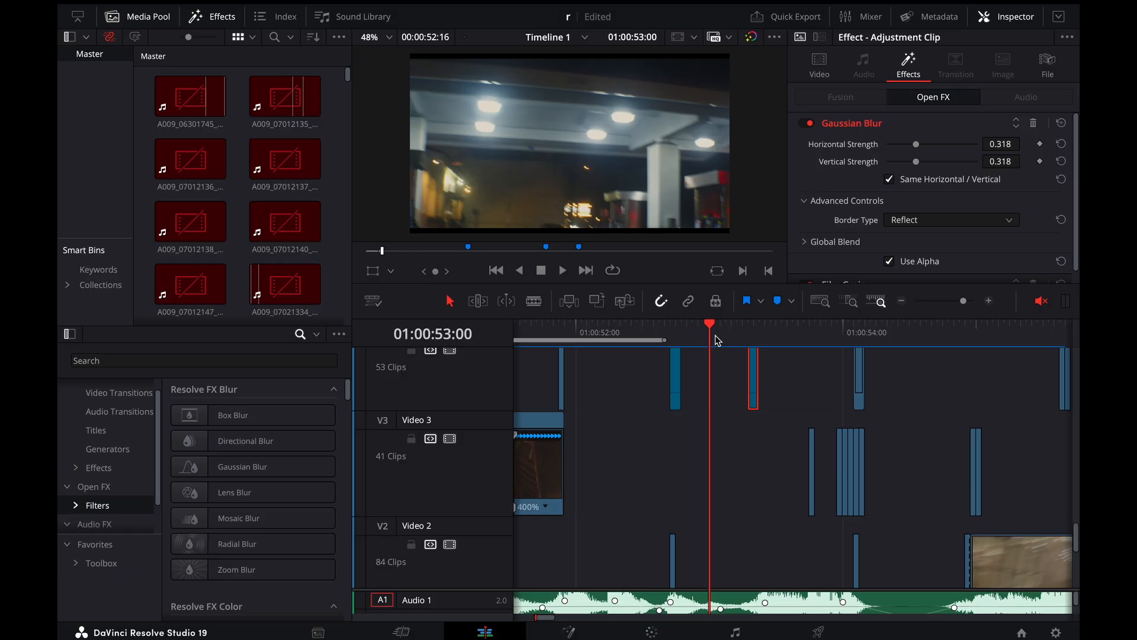
drag(717, 339, 646, 336)
key(space)
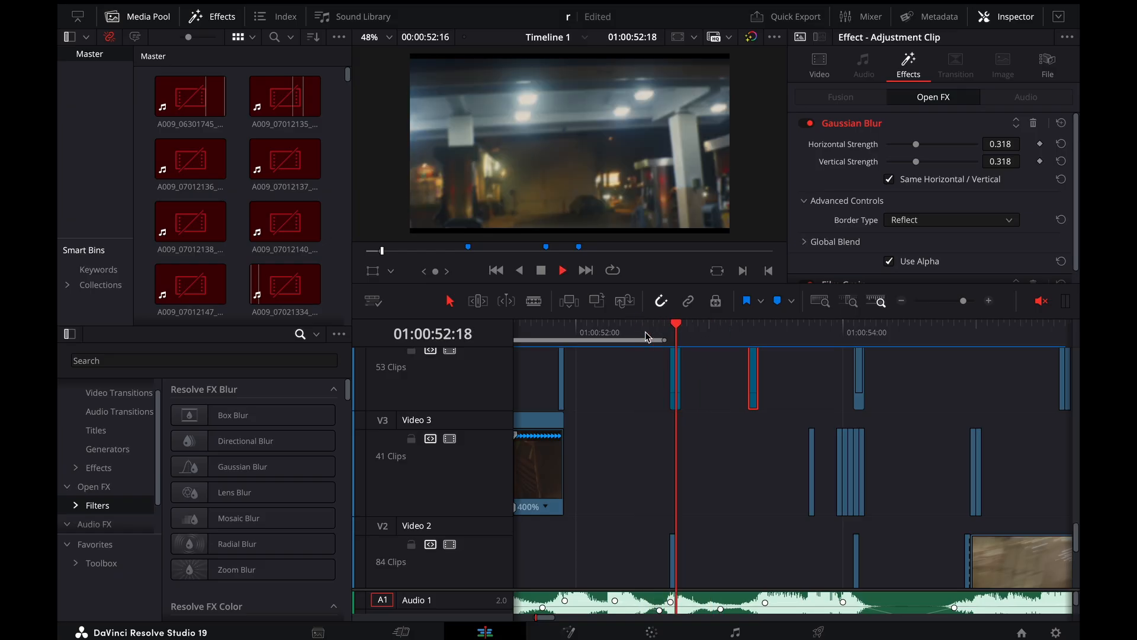
Replay the first gas-station cut and return the playhead to 01:00:53:00
key(space)
click(647, 337)
key(space)
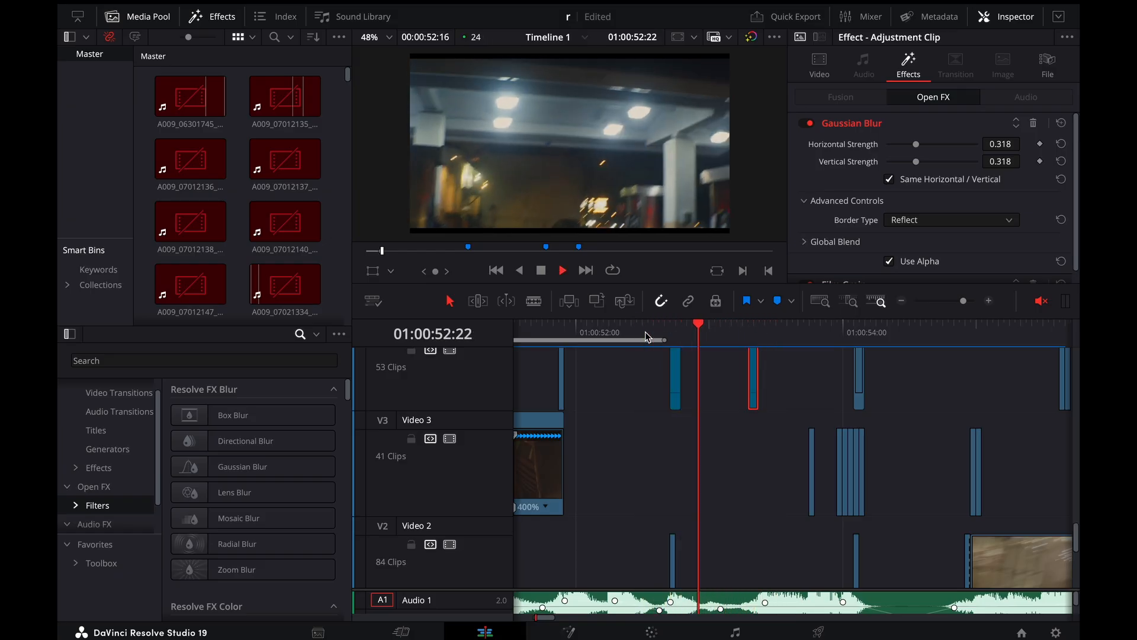
key(space)
drag(732, 335, 709, 336)
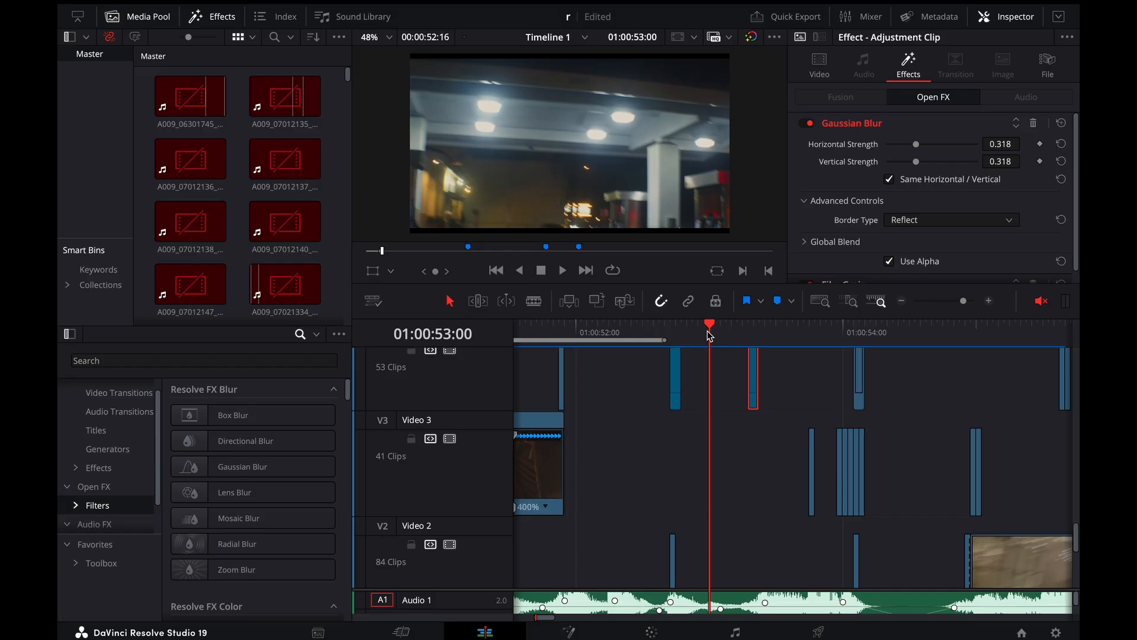
Play the second cut twice from 01:00:53:00, through the ceiling-light shot and on to the yellow shot
key(space)
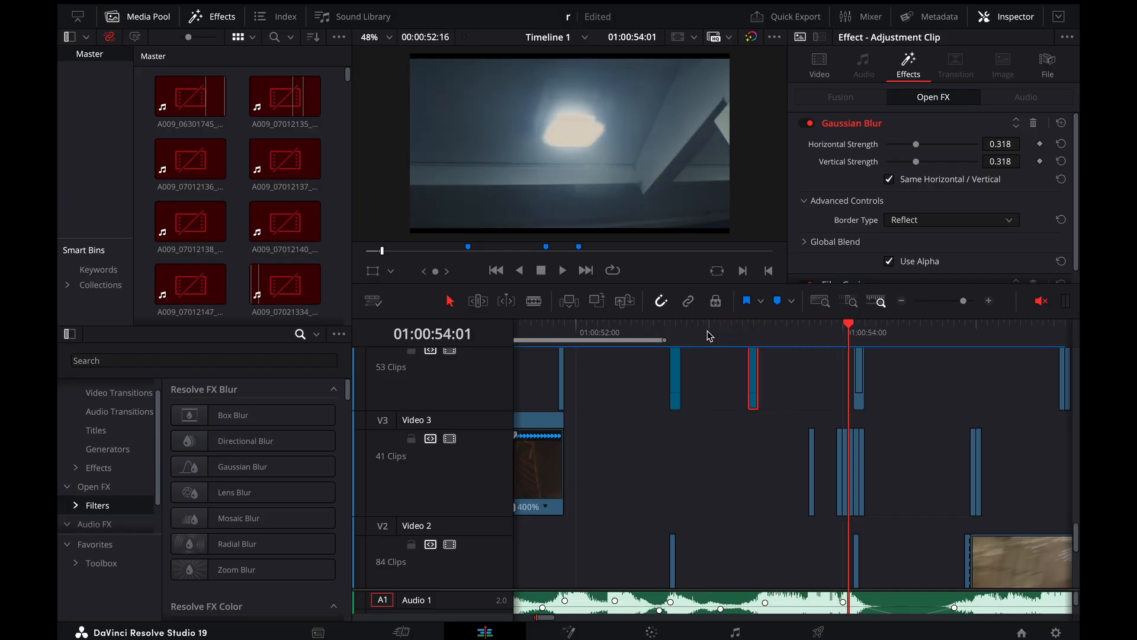
click(711, 333)
key(space)
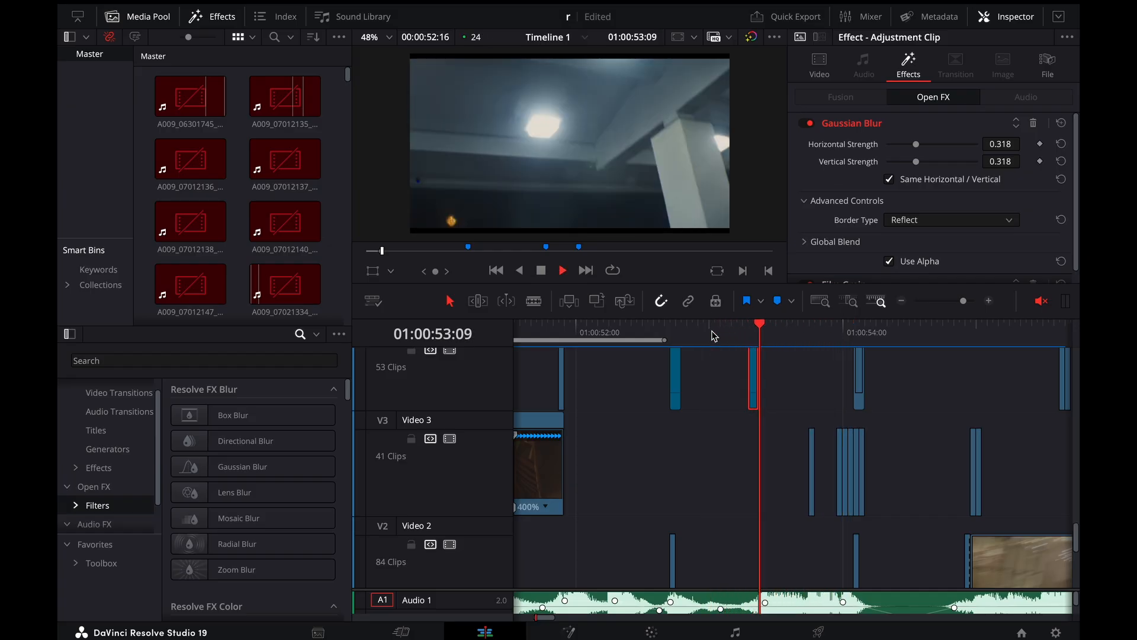
key(space)
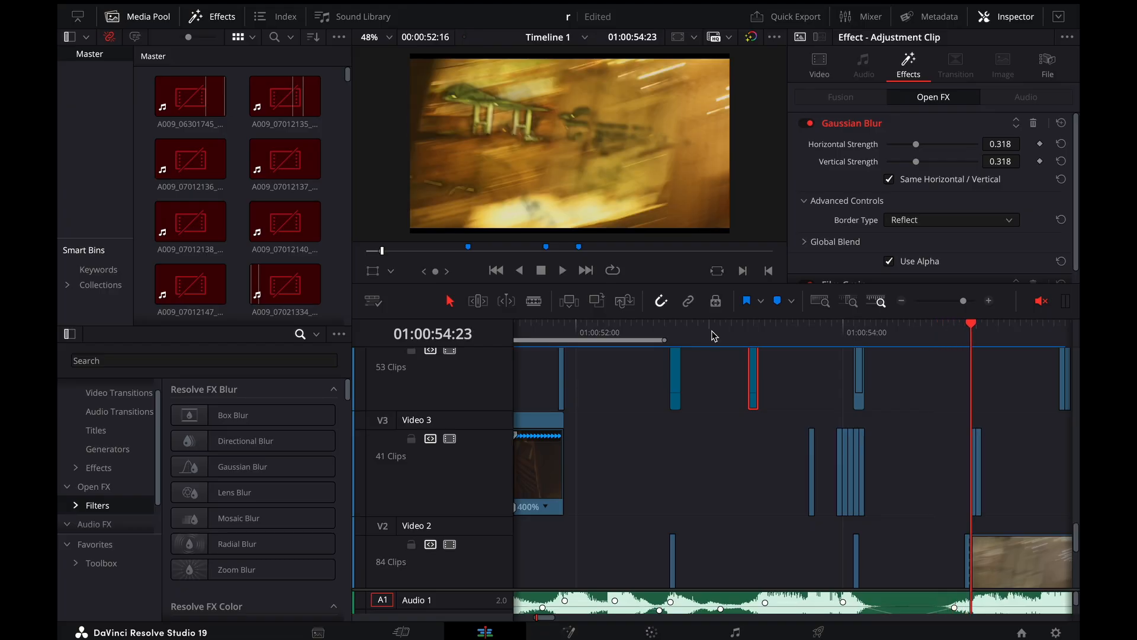
Go from 01:00:53:09 to 01:00:53:18 and examine the speed-changed ceiling-light clip on Video 1
key(super+minus)
drag(693, 329, 685, 329)
key(space)
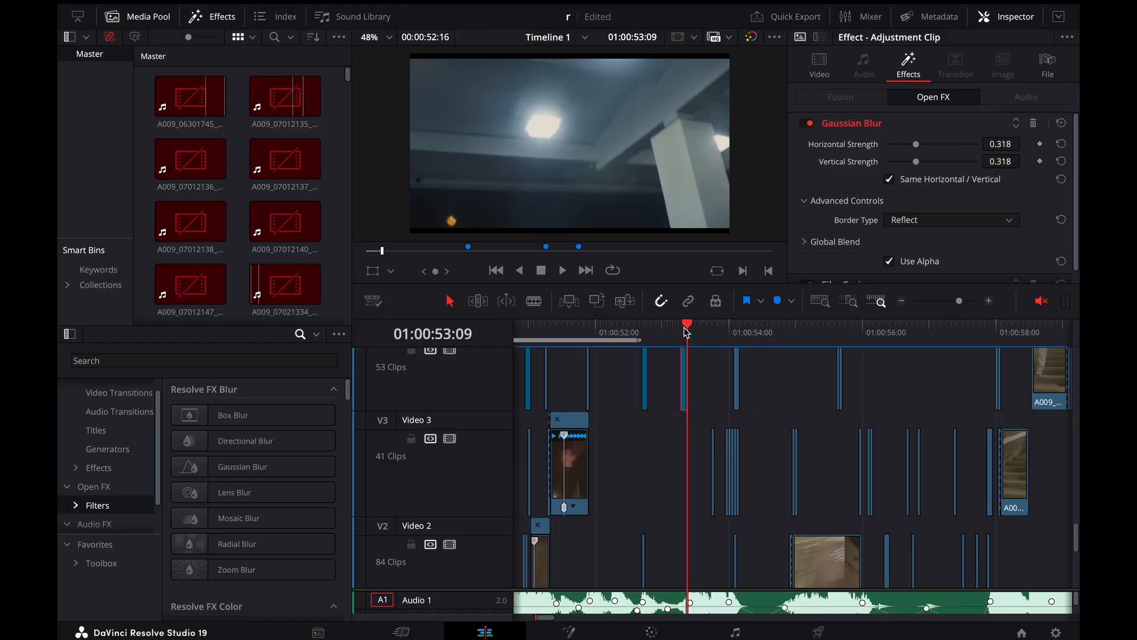
key(Right)
key(Right)
key(Right)
key(Right)
key(Right)
key(Right)
key(Right)
key(Right)
key(Right)
key(super+equal)
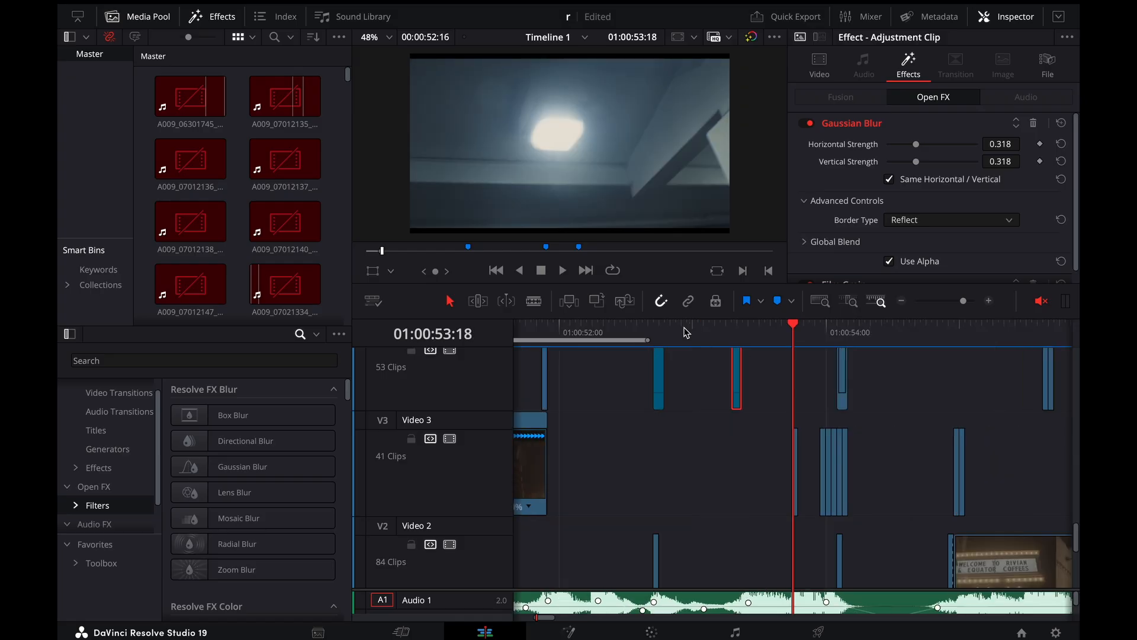
scroll(774, 438, down, 3)
scroll(774, 438, up, 3)
scroll(774, 441, down, 3)
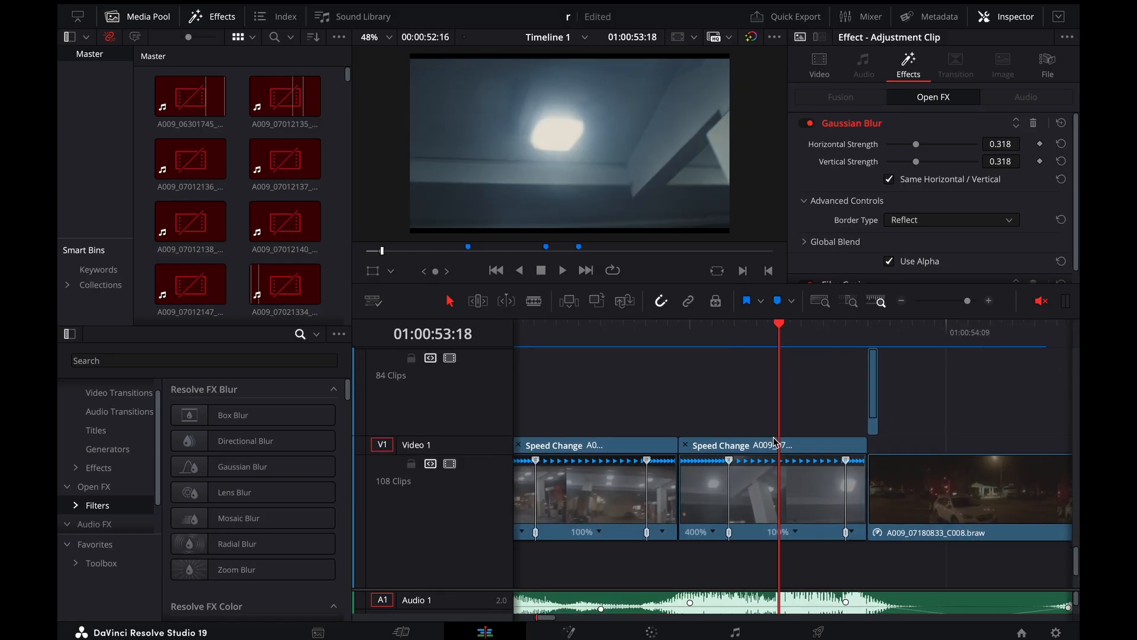
Advance to 01:00:53:23 and inspect the transform and composite settings of the first one-frame overlay on Video 3
key(Right)
key(Right)
key(Right)
scroll(775, 442, up, 3)
key(Right)
key(Right)
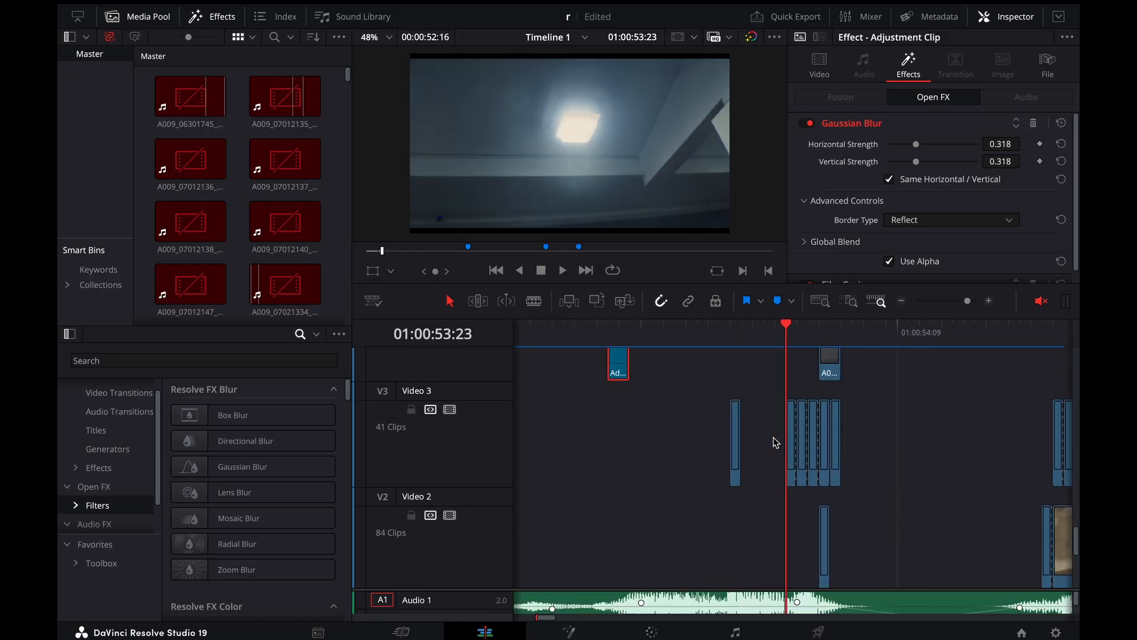
click(790, 444)
scroll(866, 218, up, 5)
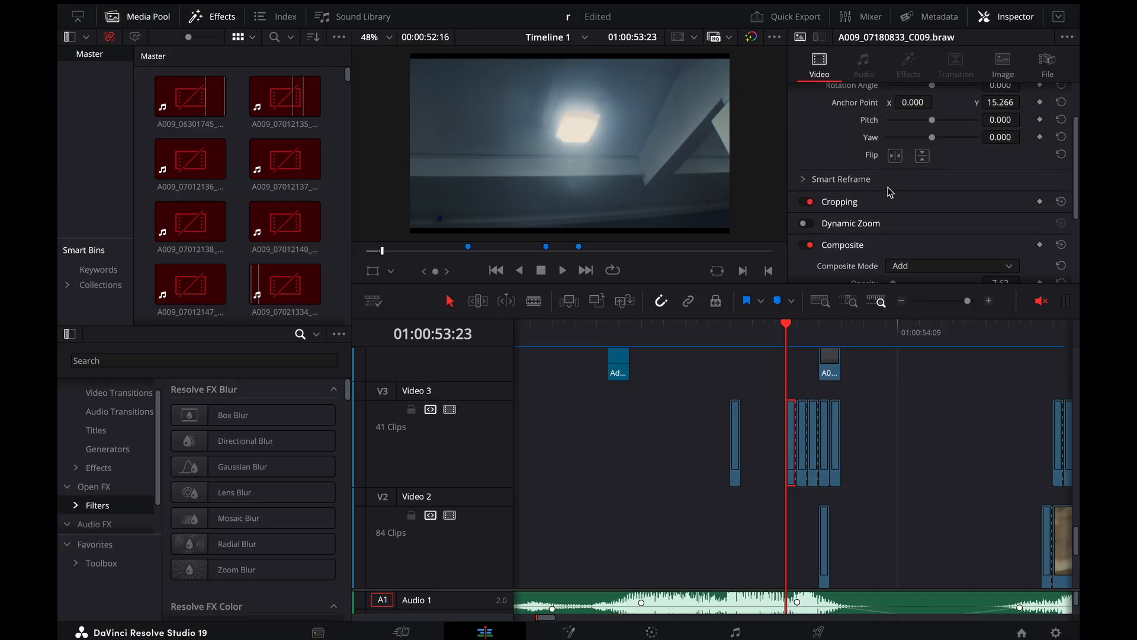
Compare the ceiling-light overlay frames with the night gas-station frames by stepping back and forth between 01:00:53:22 and 01:00:54:03
key(Right)
key(Right)
key(Right)
key(Left)
key(Left)
key(Left)
key(Left)
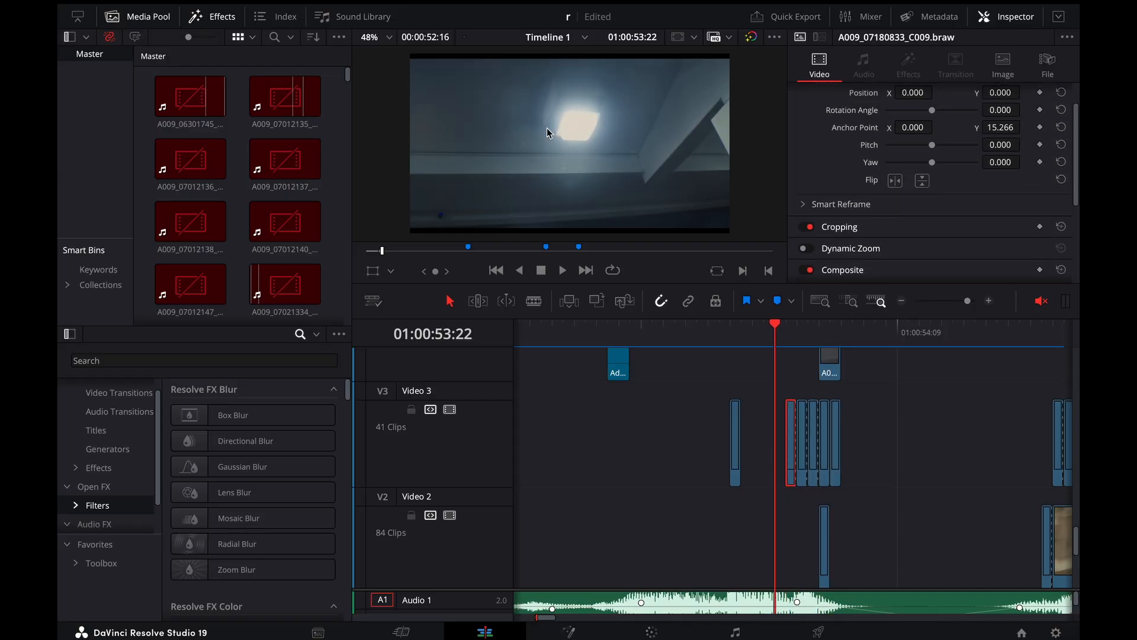
key(Right)
key(Right)
key(Right)
key(Right)
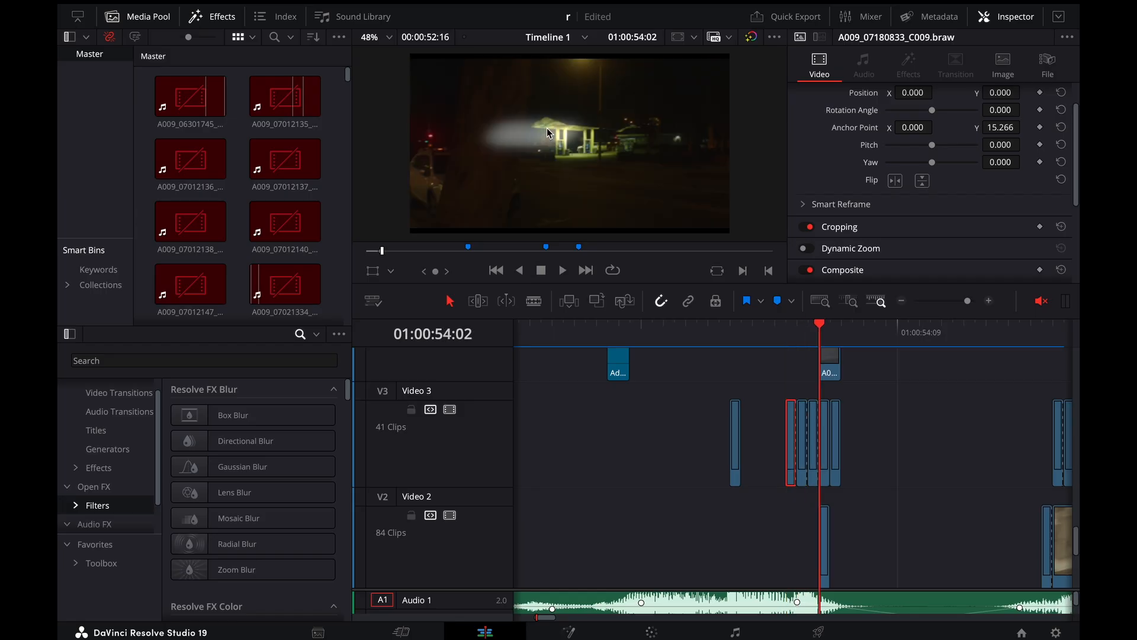
key(Right)
key(Left)
key(Left)
key(Left)
key(Left)
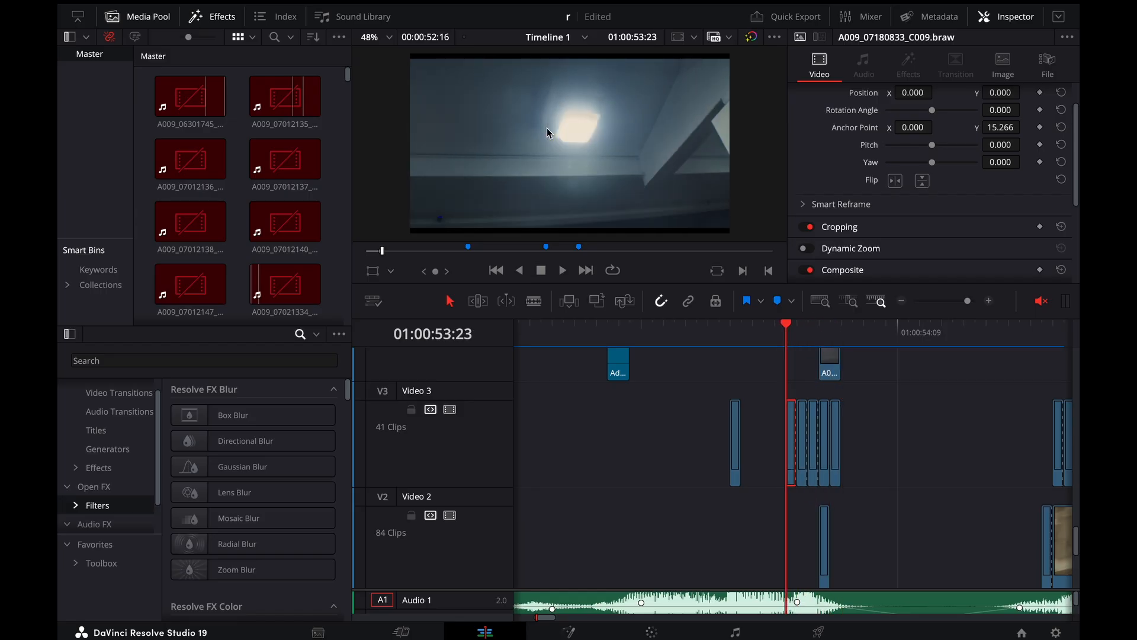
Step through the overlay frames to 01:00:54:03 once more and return to 01:00:53:23
key(Right)
key(Right)
key(Right)
key(Right)
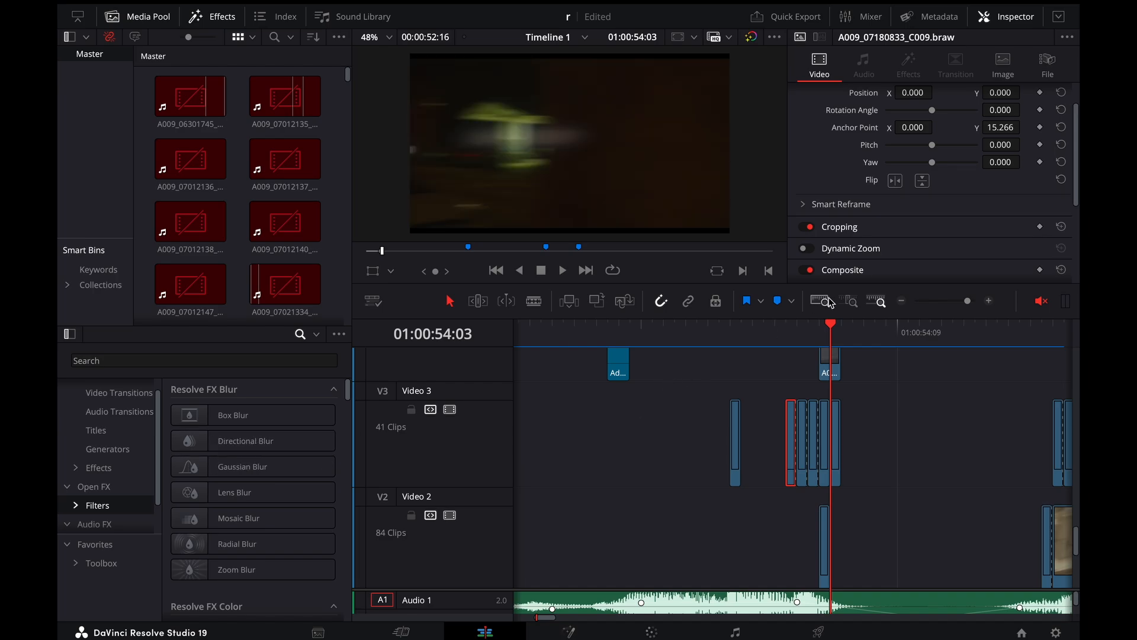
drag(791, 331, 767, 328)
key(Right)
key(Right)
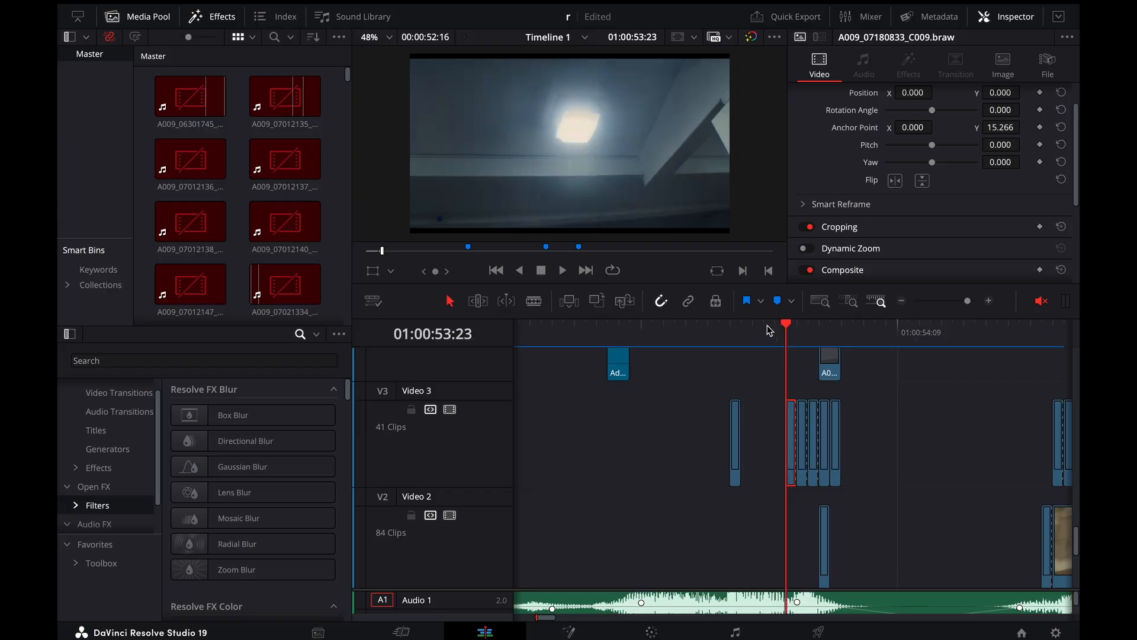
Go to 01:00:54:02 and show the Directional Blur settings of the first adjustment clip on Video 5
scroll(827, 418, up, 5)
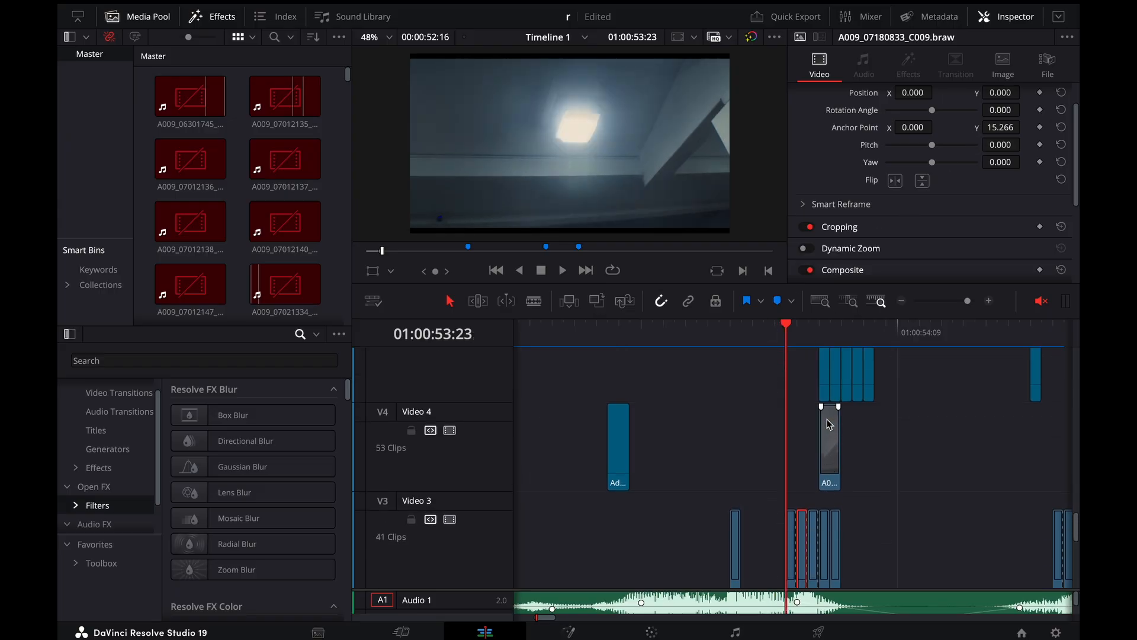
scroll(827, 418, down, 2)
key(Right)
key(Right)
key(Right)
click(827, 418)
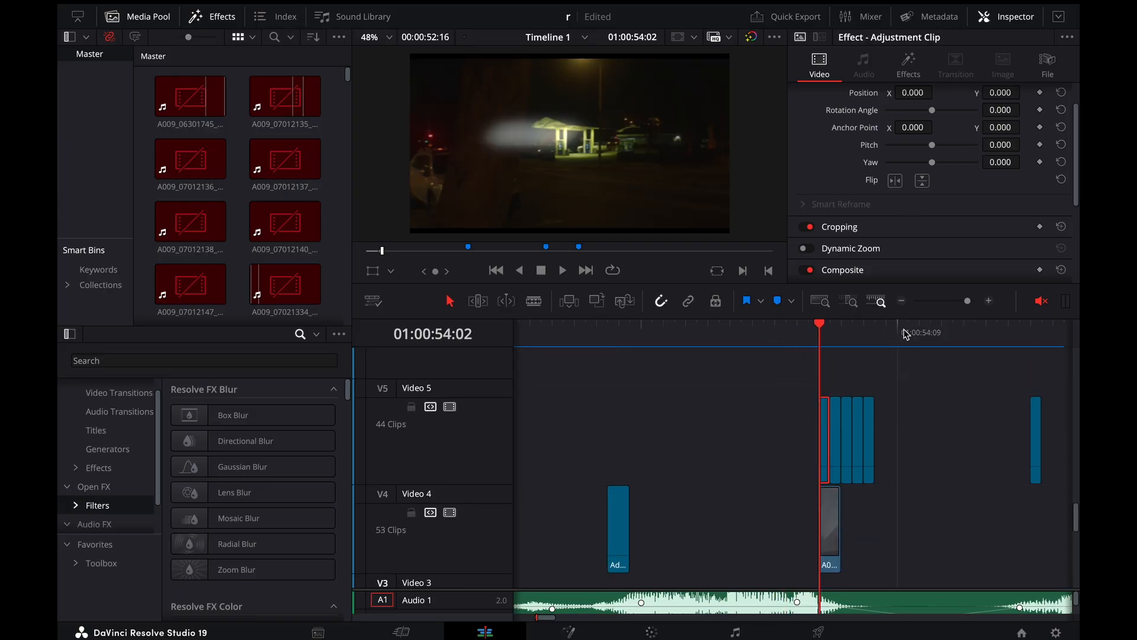
click(908, 65)
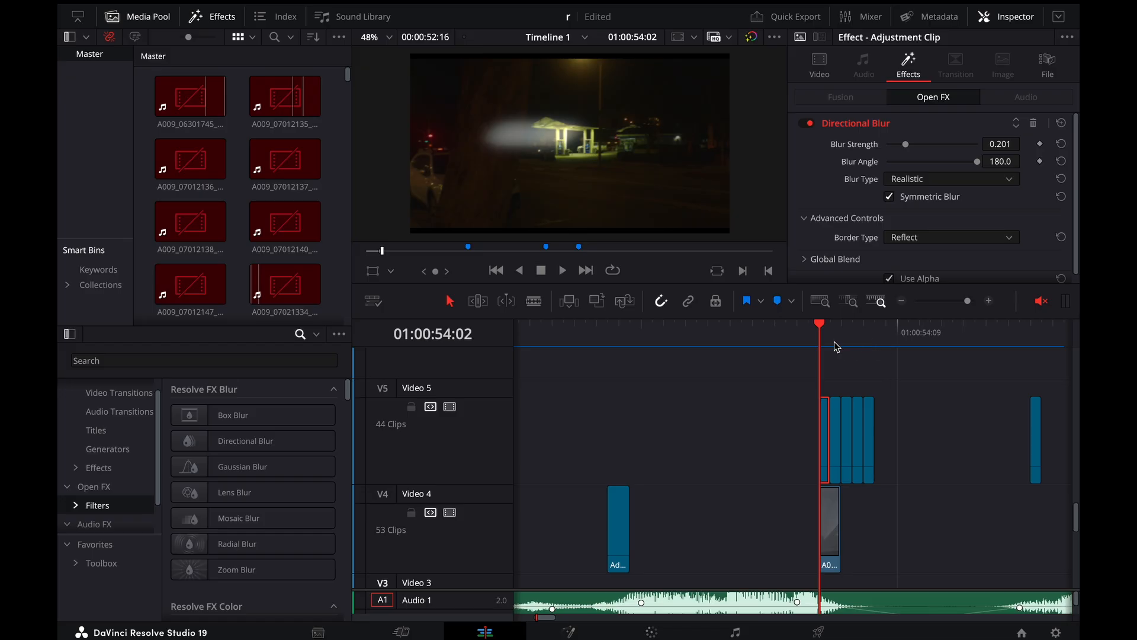
Inspect the Directional Blur of the second Video 5 adjustment clip at 01:00:54:03 and step through the blurred frames
key(Right)
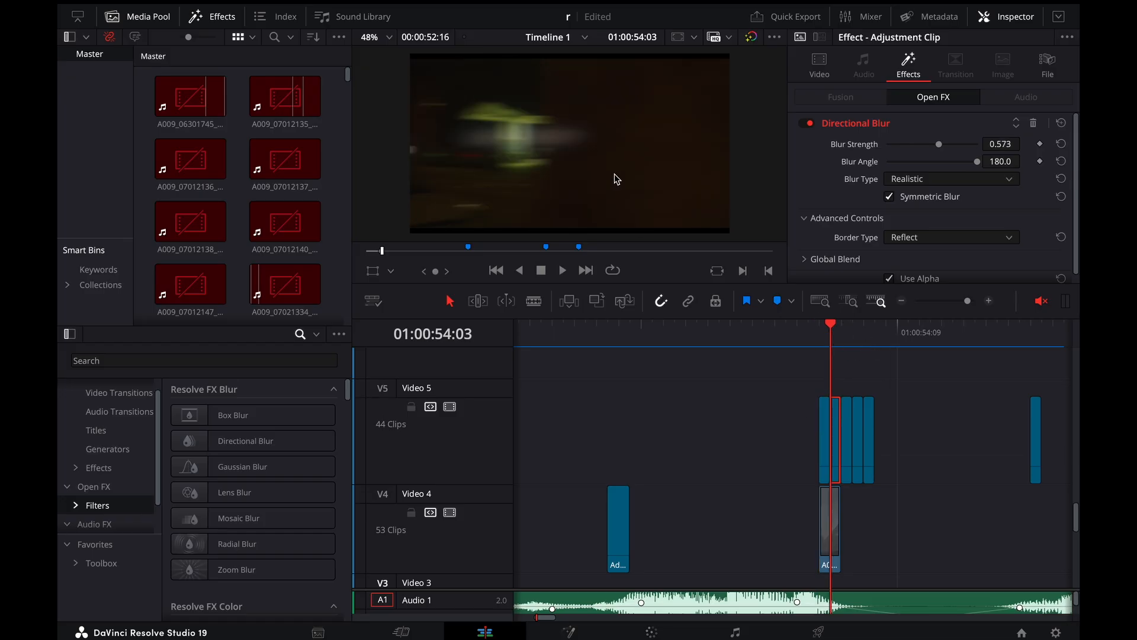
key(Right)
key(Right)
key(Right)
key(Left)
key(Left)
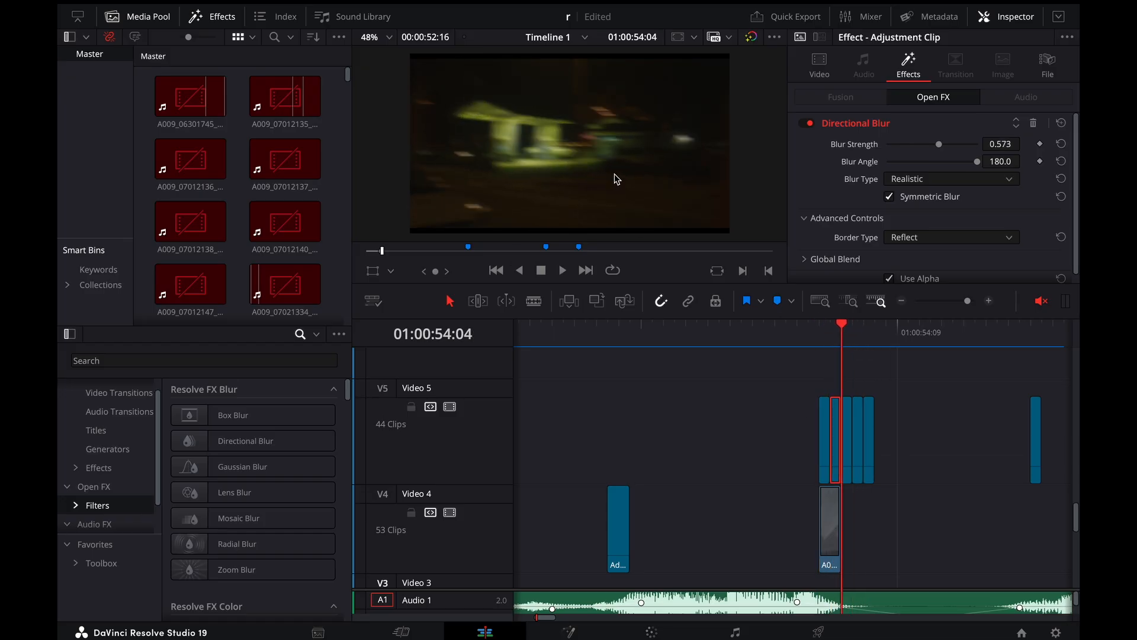
Step repeatedly between the ceiling-light frames and the sharp gas-station frames around 01:00:54:10 to examine the directional blur, ending at 01:00:53:23
key(Left)
key(Left)
key(Left)
key(Right)
key(Right)
key(Right)
key(Right)
key(Right)
key(Right)
key(Right)
key(Right)
key(Right)
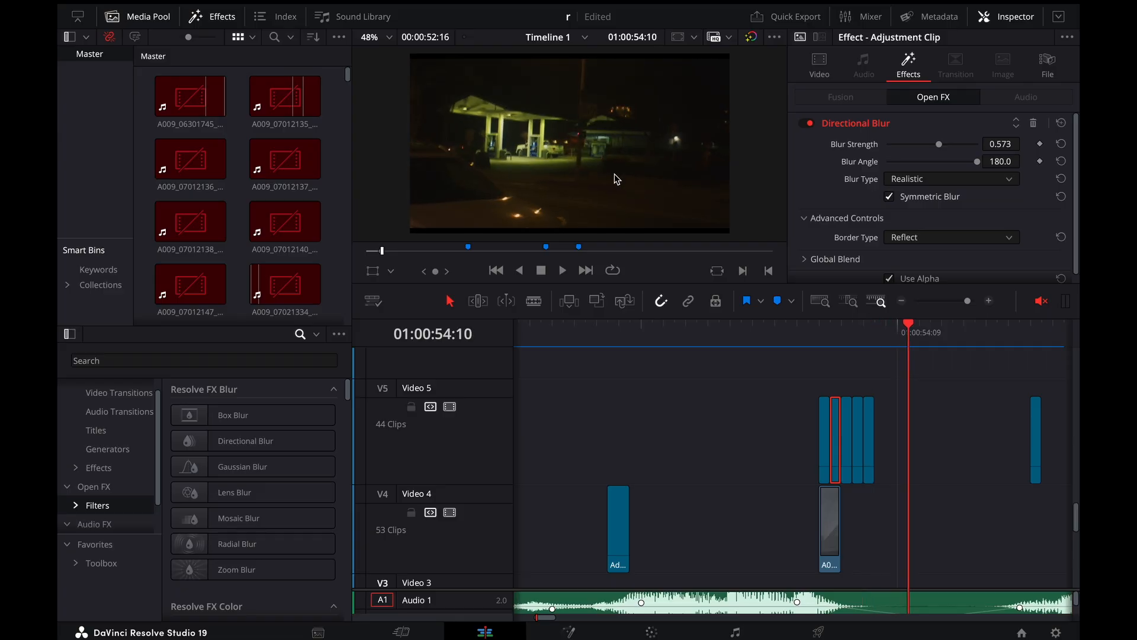
key(Right)
key(Left)
key(Left)
key(Left)
key(Left)
key(Left)
key(Left)
key(Left)
key(Left)
key(Left)
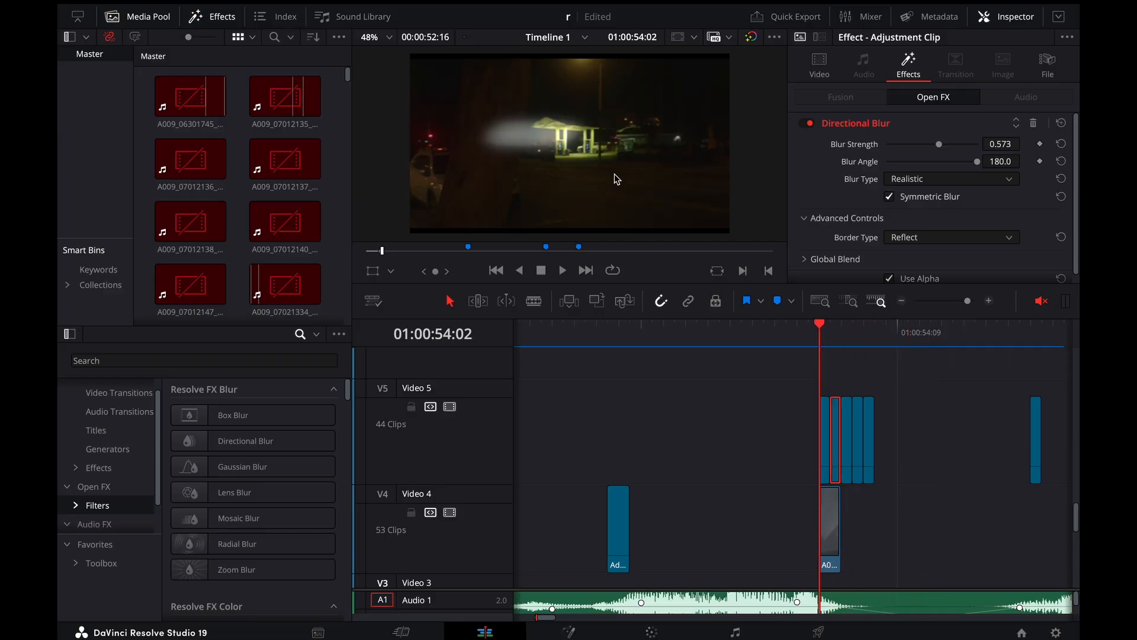
key(Left)
key(Left)
key(Left)
key(Left)
key(Left)
key(Right)
key(Right)
key(Right)
key(Right)
key(Right)
key(Right)
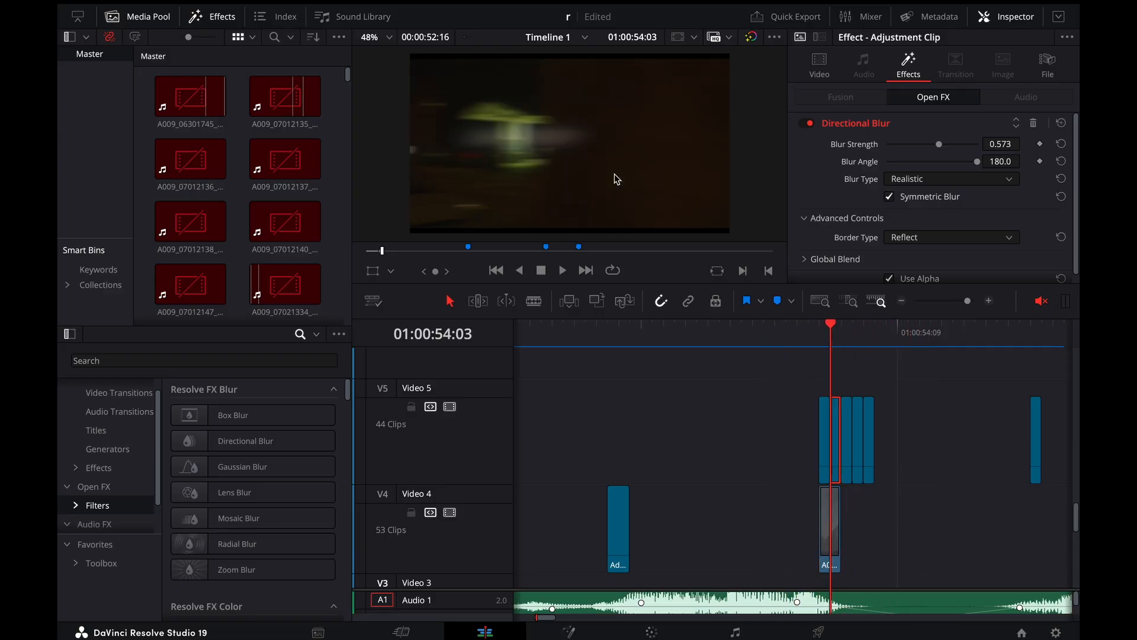
key(Left)
key(Left)
key(Left)
key(Left)
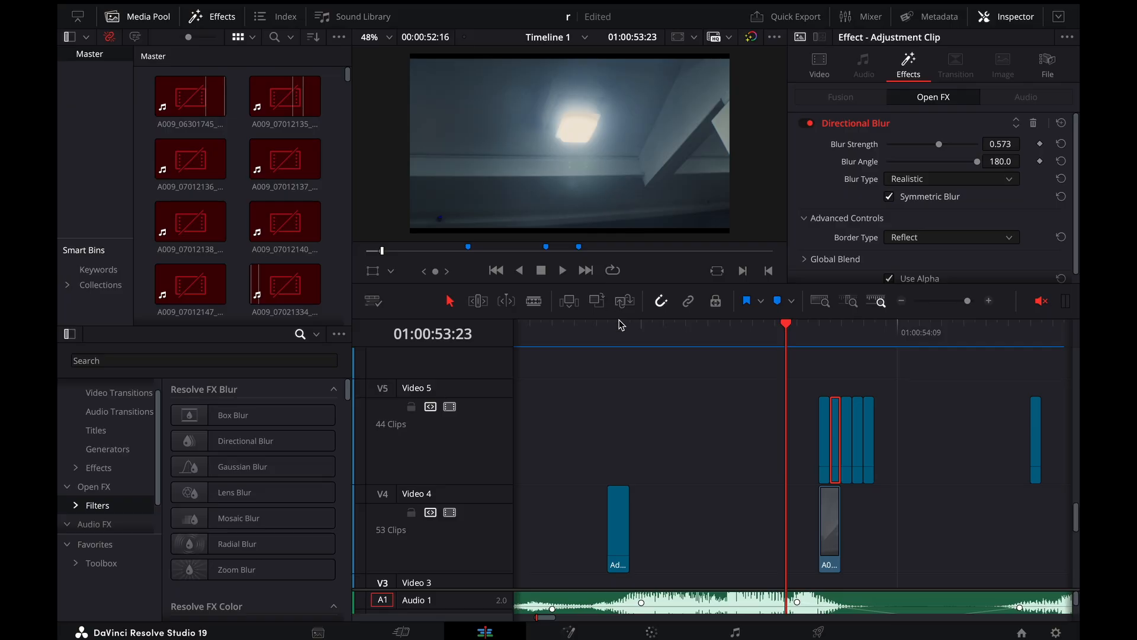
Select the first one-frame overlay on Video 3 again and step across the cut from 01:00:53:23 to 01:00:54:03
scroll(711, 367, down, 3)
click(790, 400)
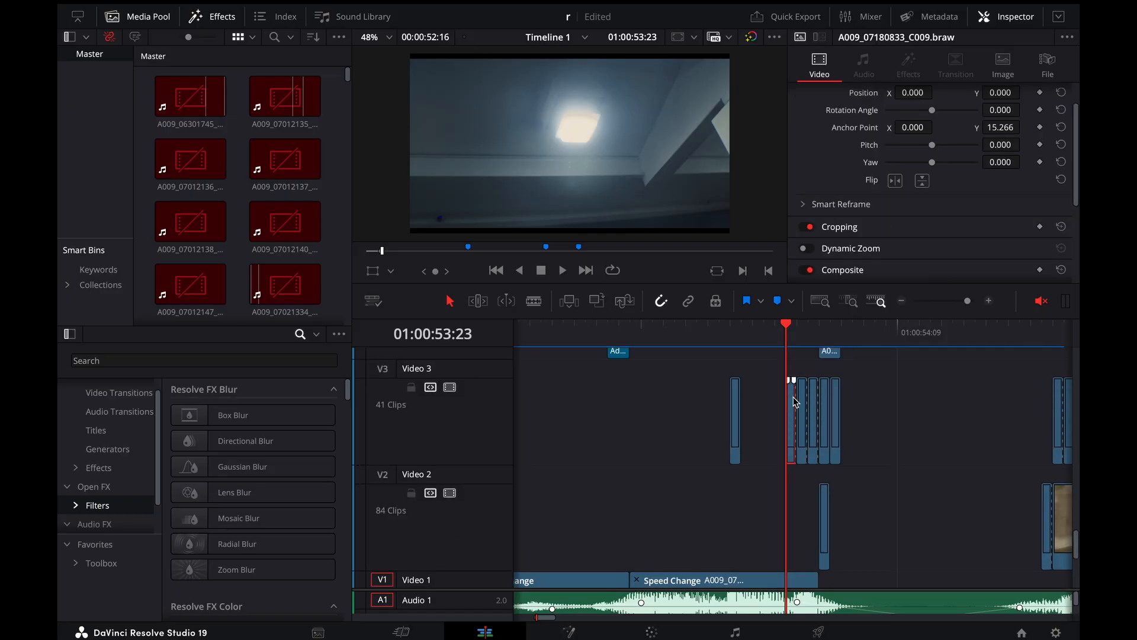
key(Right)
key(Right)
key(Right)
key(Right)
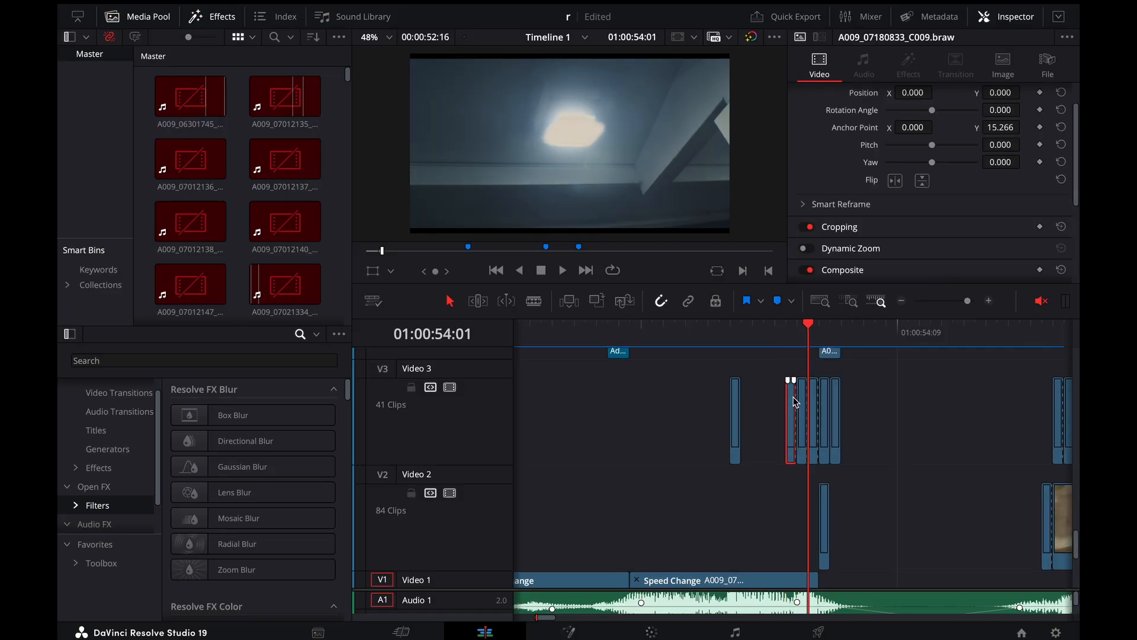
key(Right)
key(Left)
key(Left)
key(Left)
key(Left)
key(Left)
key(Left)
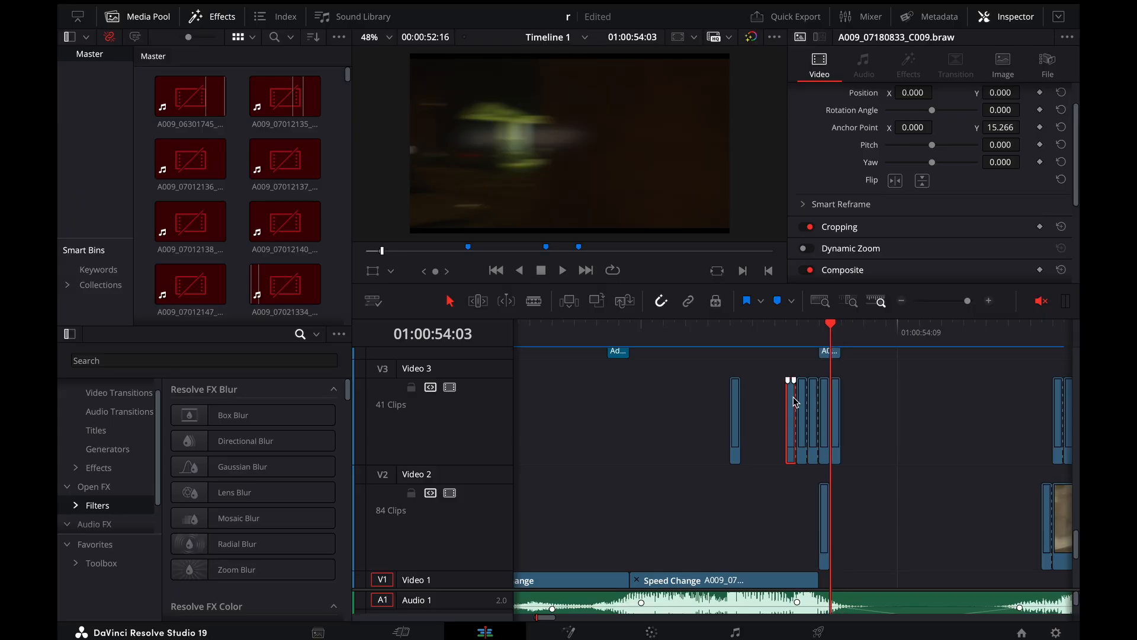
Replay the ceiling-light to night gas-station transition several times from 01:00:53:12 and return to 01:00:53:22
key(space)
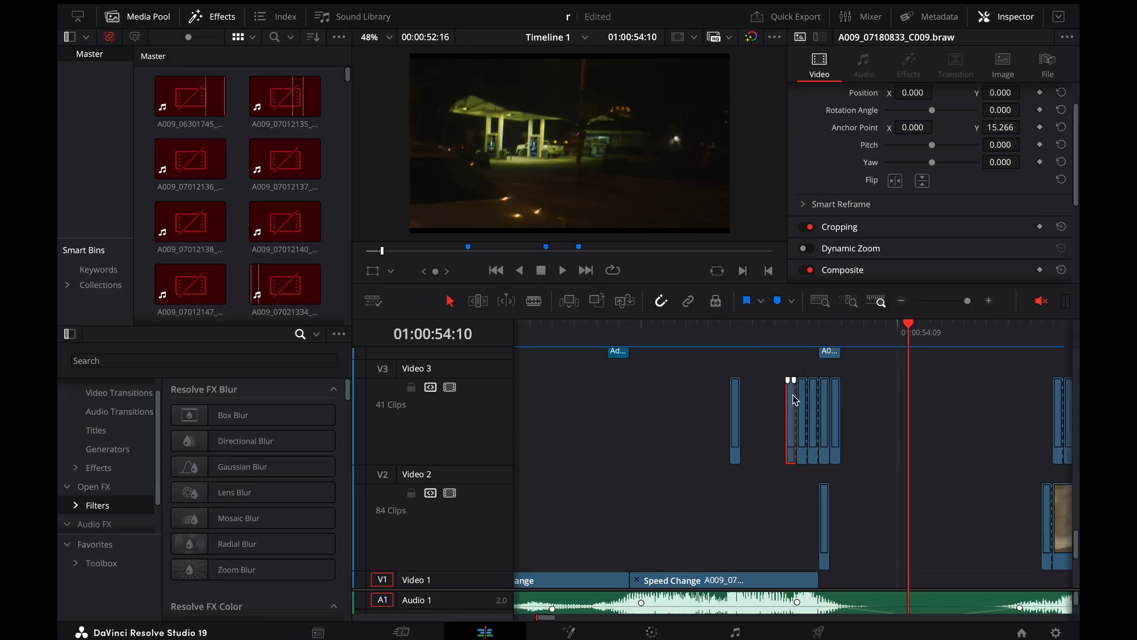
drag(810, 325, 752, 332)
click(667, 329)
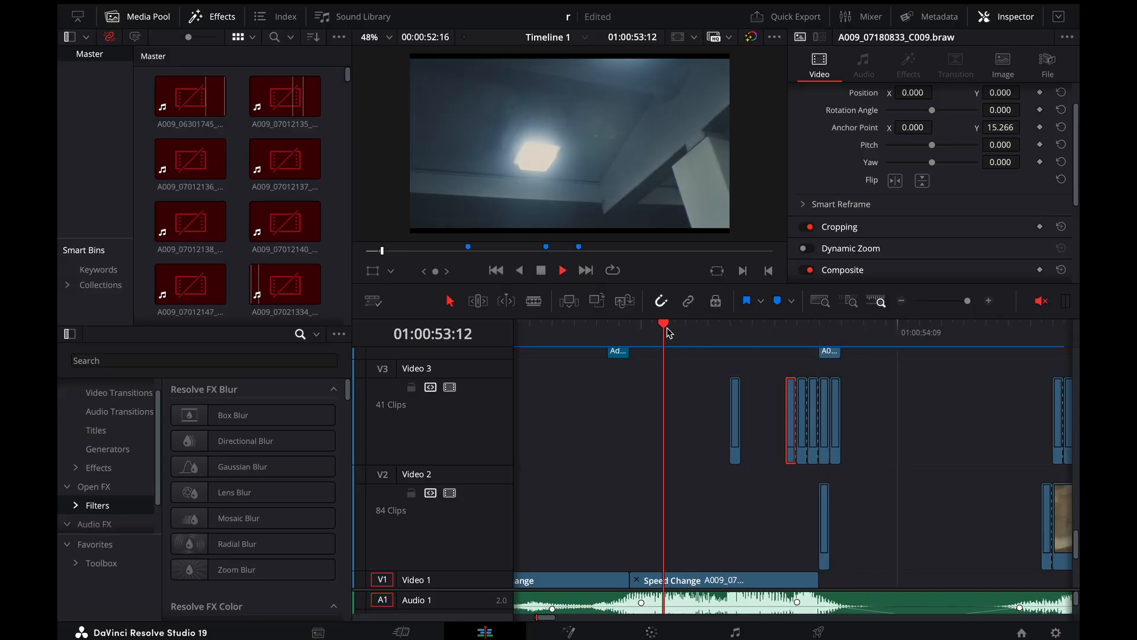
click(667, 330)
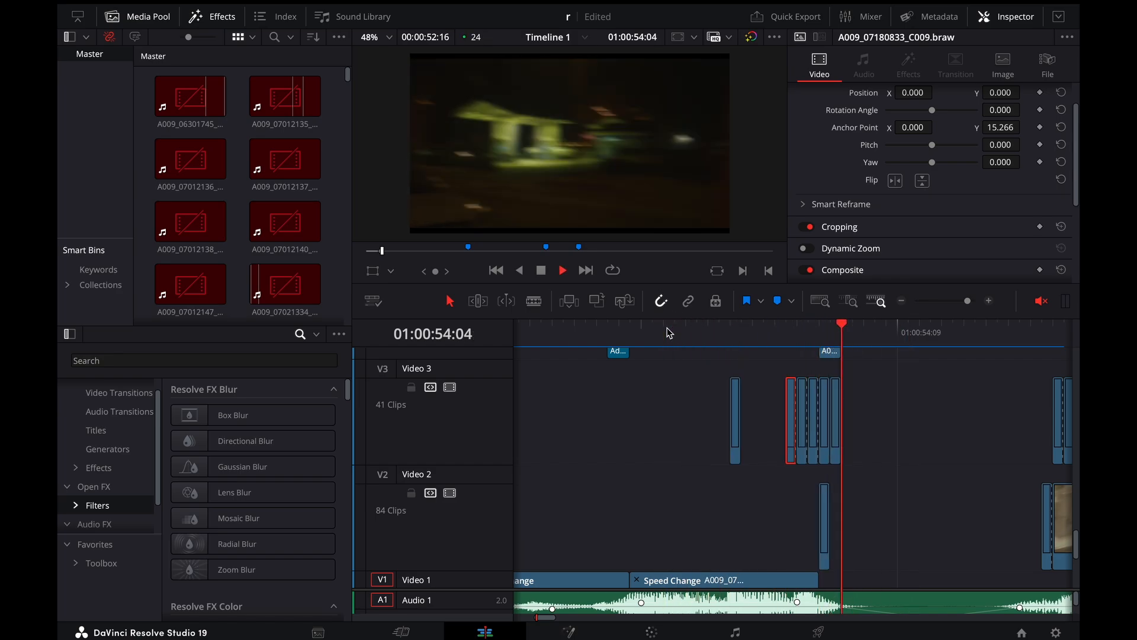
click(667, 329)
click(667, 329)
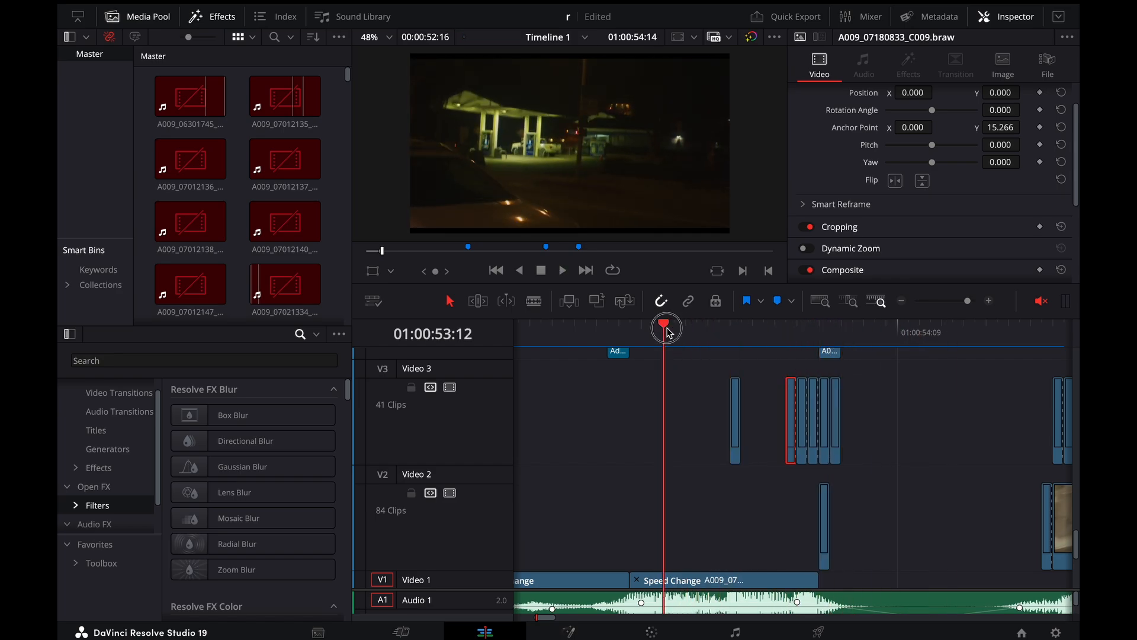
click(667, 329)
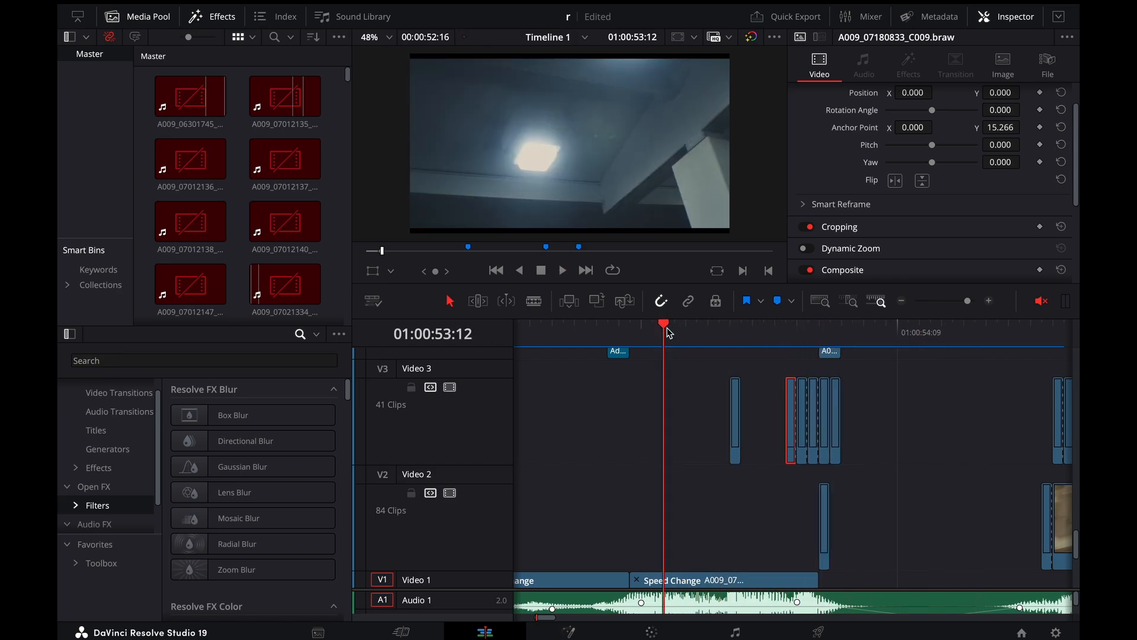
key(space)
drag(823, 332, 777, 339)
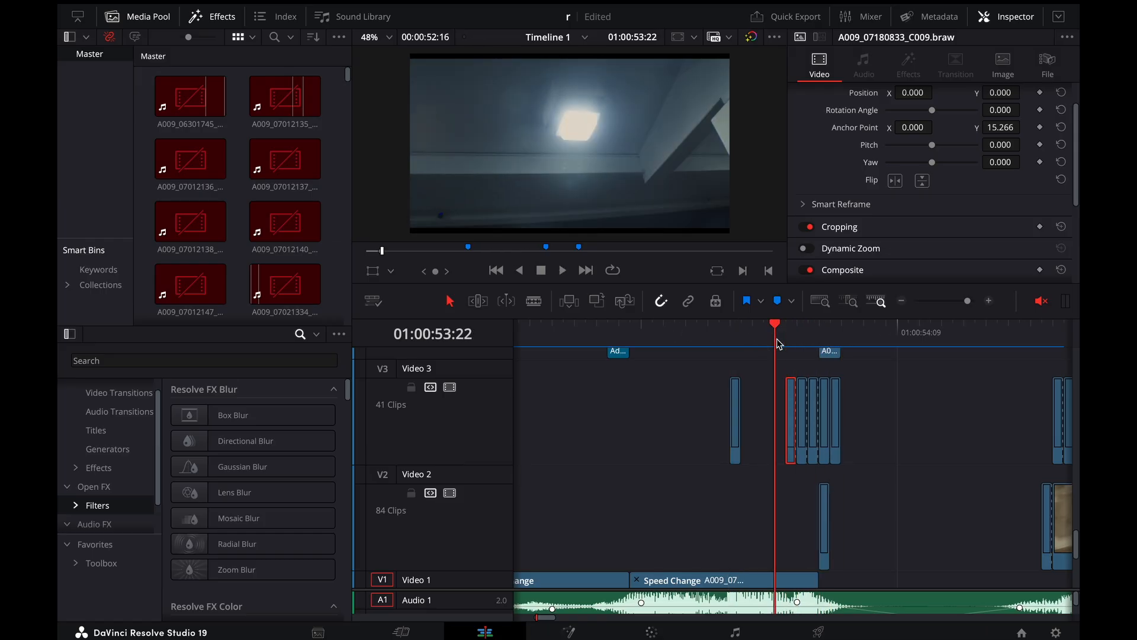
Check the transition frame by frame from 01:00:53:22 to the blurred gas-station frame at 01:00:54:03
key(Right)
key(Right)
key(Right)
key(Right)
key(Right)
key(Left)
key(Left)
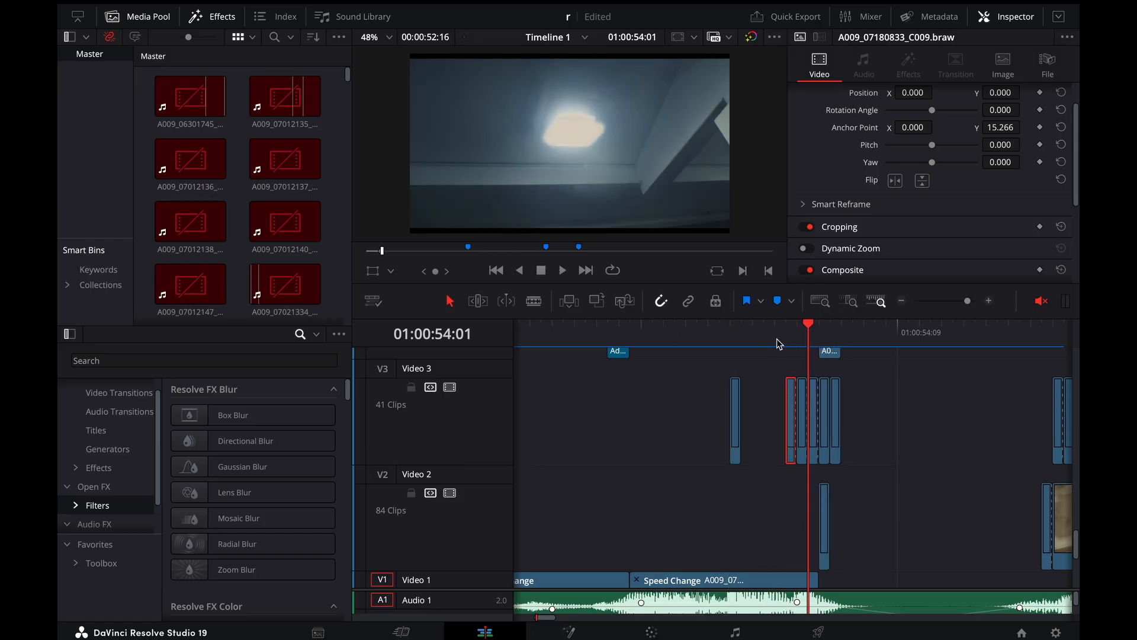
key(Right)
key(Right)
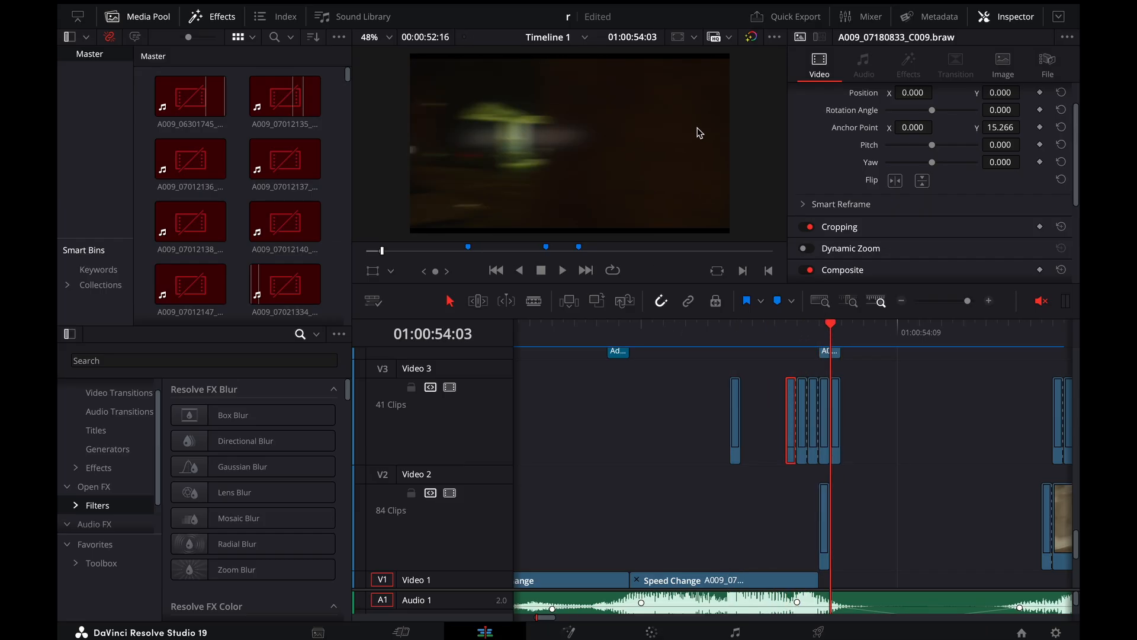
Select the gas-station clip on Video 1, display its retime controls and advance to 01:00:54:05
scroll(744, 446, down, 5)
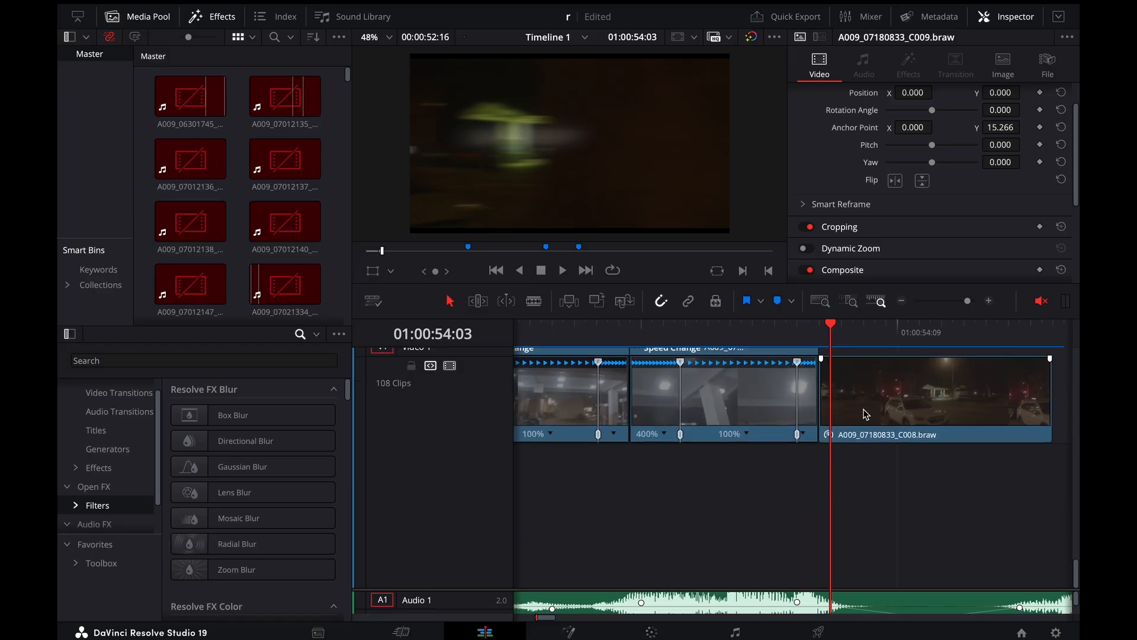
click(884, 406)
scroll(883, 405, up, 1)
key(Right)
key(Right)
key(Right)
key(Right)
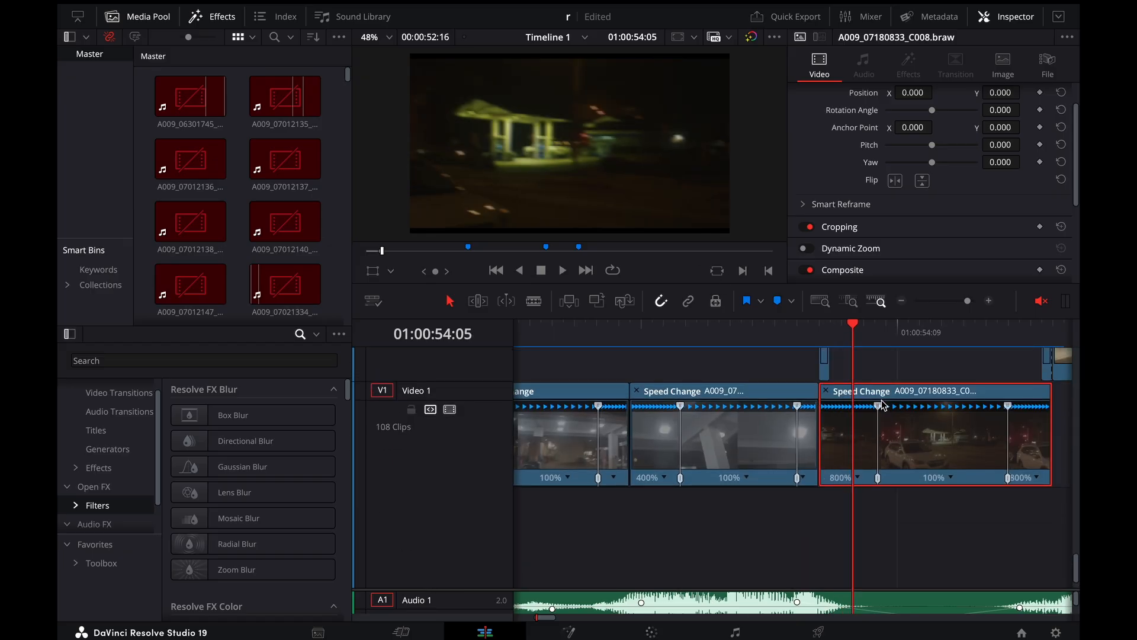
Return to the ceiling-light shot and replay the speed-ramped cut into the gas station, ending at 01:00:54:02
key(Left)
key(Left)
key(Left)
key(Left)
key(Left)
key(Left)
key(Left)
key(Left)
key(Left)
key(Left)
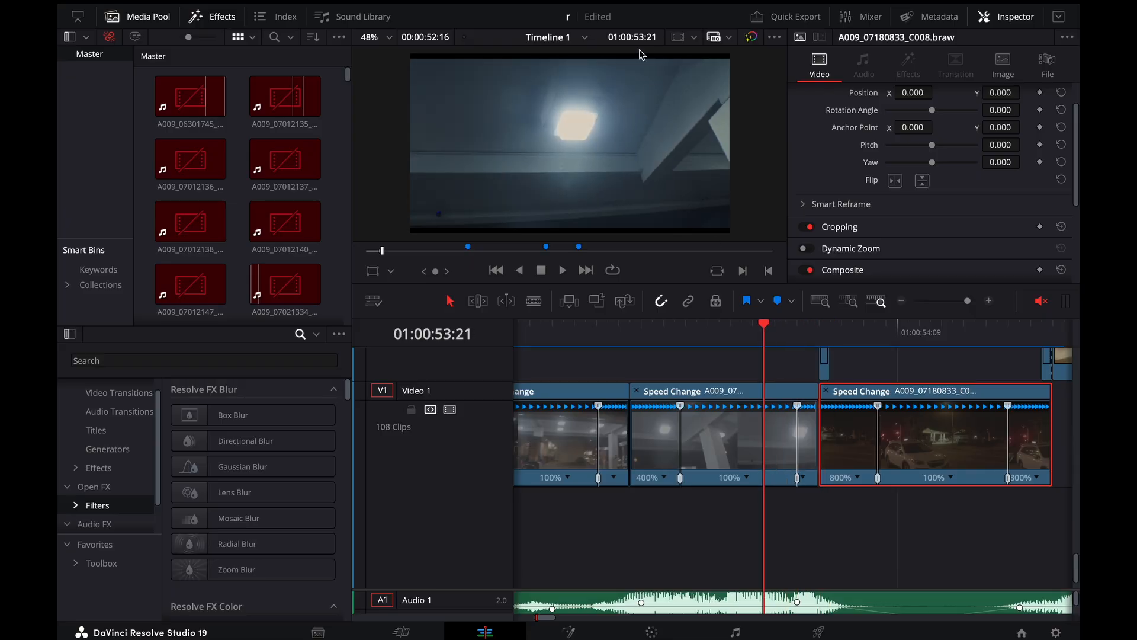
drag(785, 334, 729, 345)
key(space)
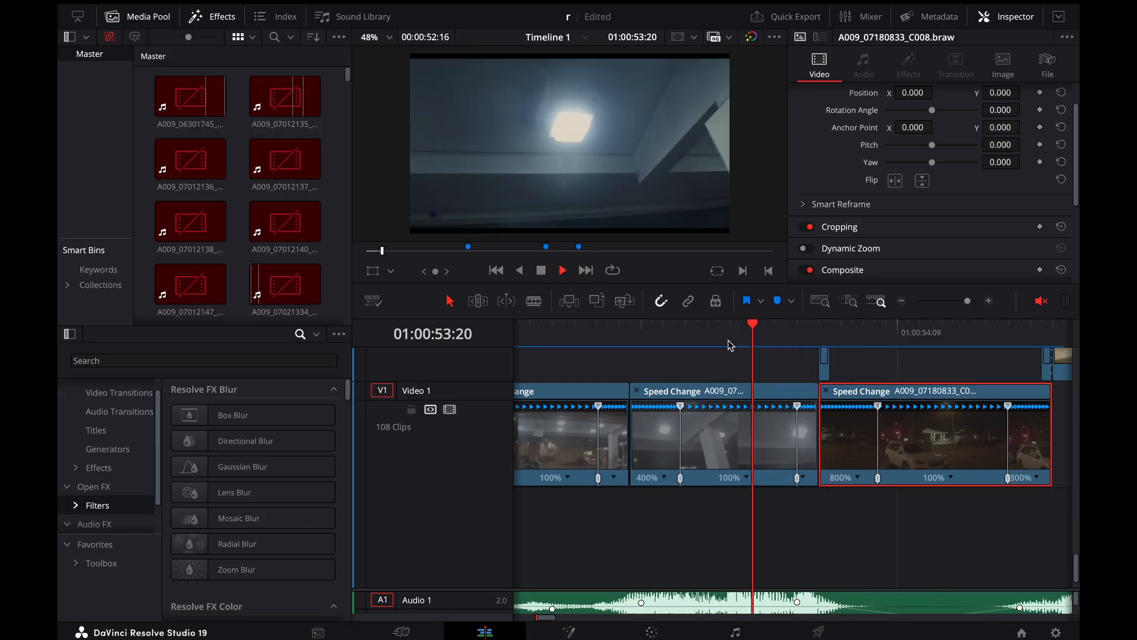
click(775, 336)
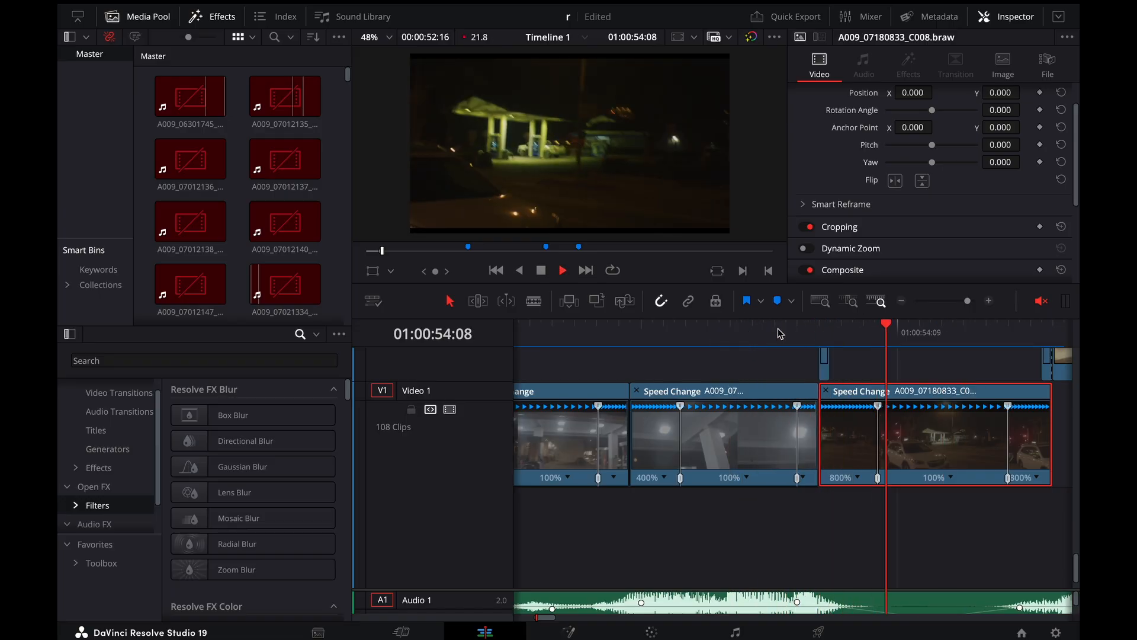
click(777, 331)
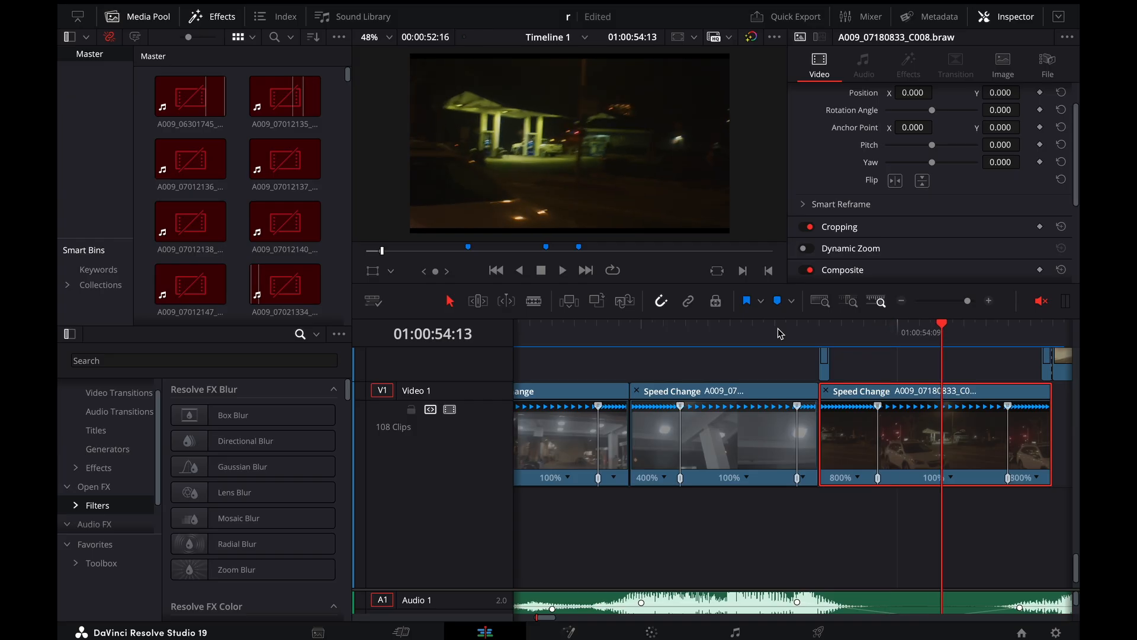
drag(779, 330, 824, 331)
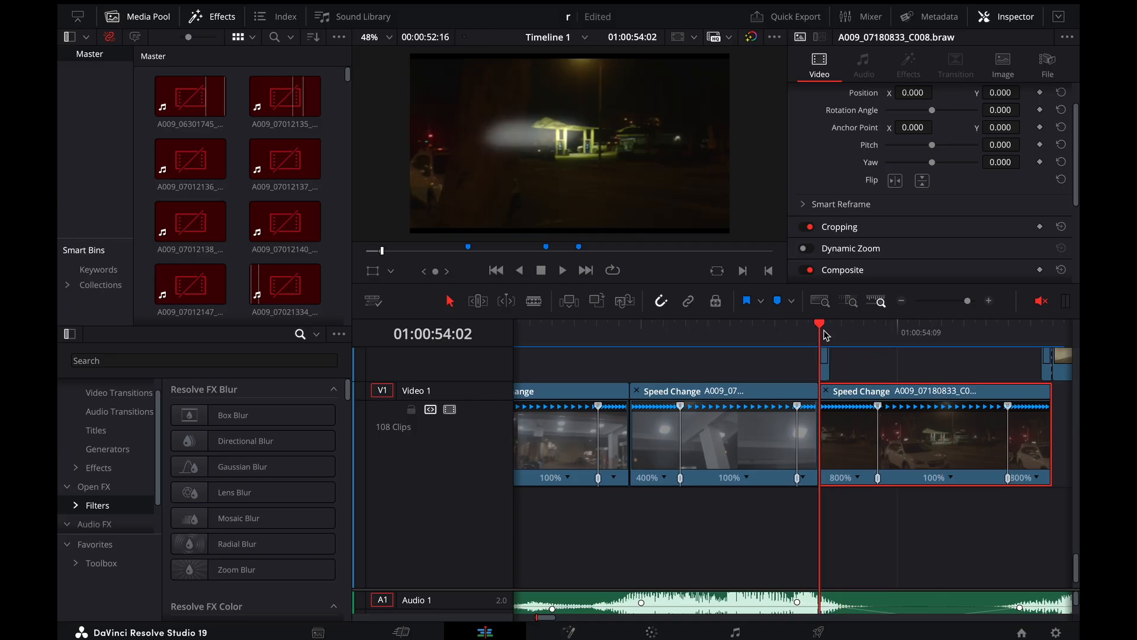
Move the playhead to the gas-station clip's first speed point at 01:00:54:07 and display the clip's Retime Speed curve
key(Left)
key(Left)
key(Left)
key(Left)
key(Left)
key(Left)
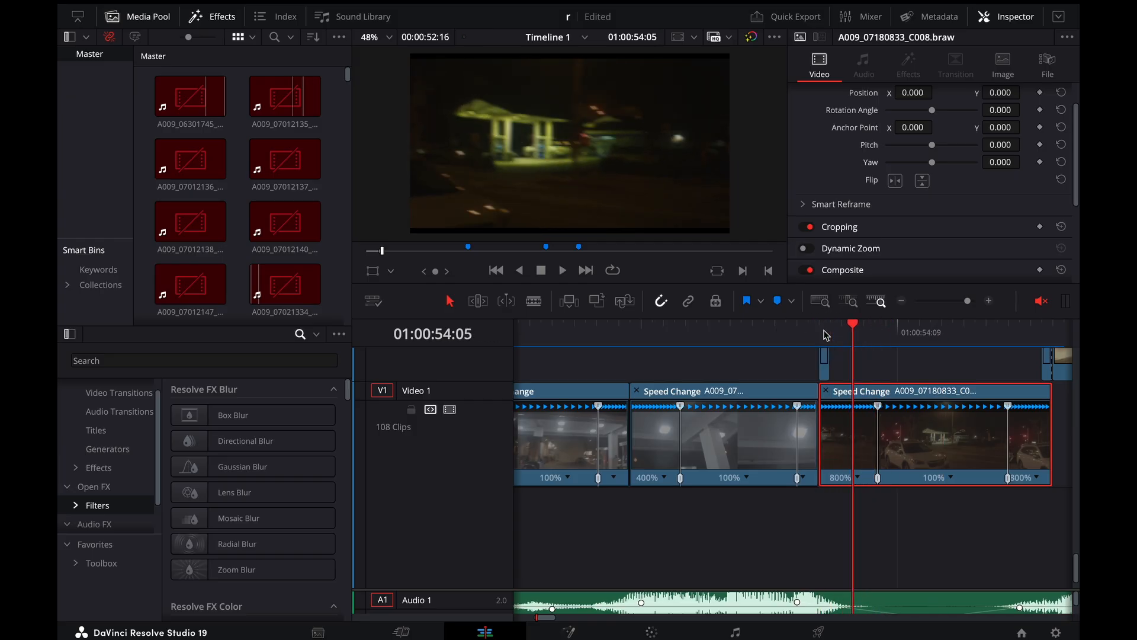
mouse_move(862, 347)
mouse_down()
mouse_move(876, 340)
mouse_move(817, 337)
mouse_move(970, 354)
mouse_move(1040, 336)
mouse_move(830, 339)
mouse_move(876, 338)
mouse_up()
right_click(917, 414)
click(936, 217)
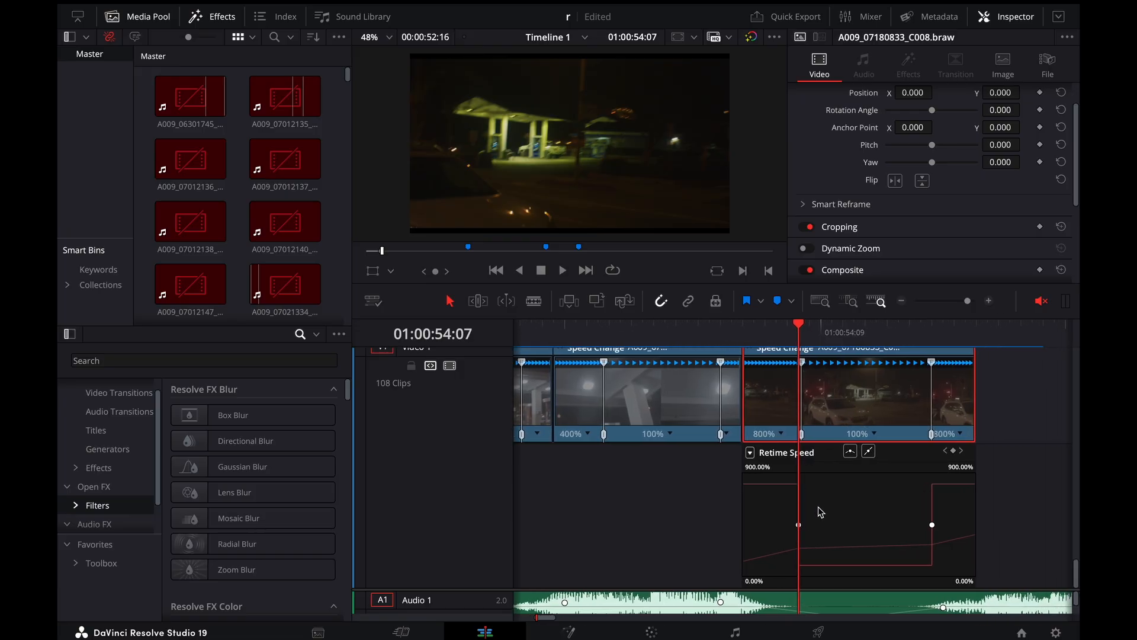
Replay the start of the gas-station clip from 01:00:54:01 to check the speed ramp against its retime curve
drag(794, 341, 757, 341)
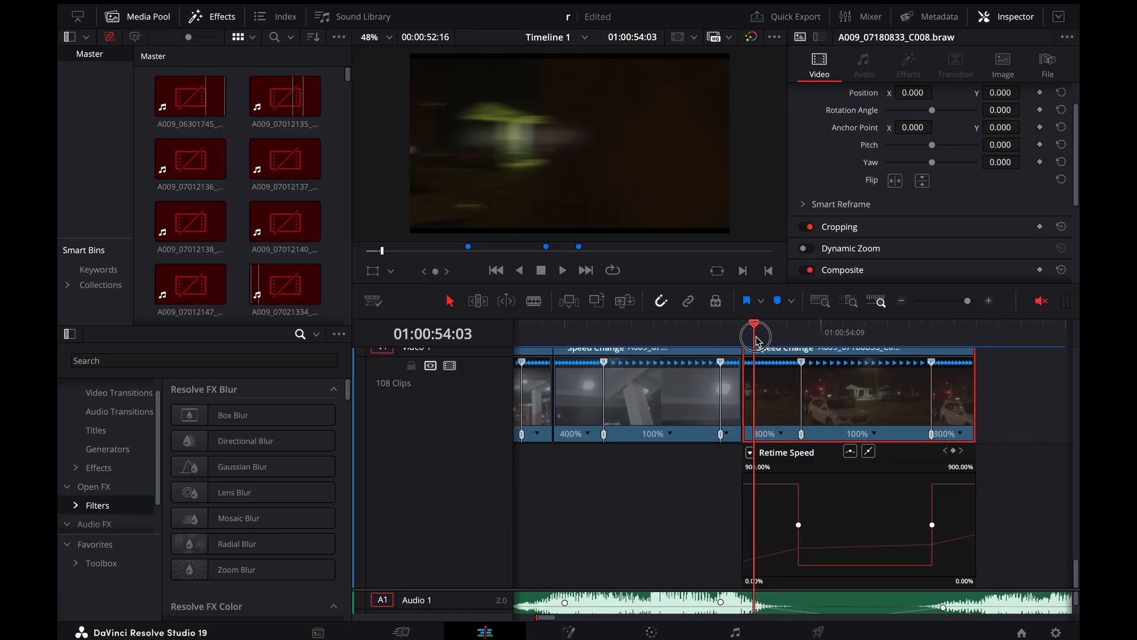
key(space)
click(730, 340)
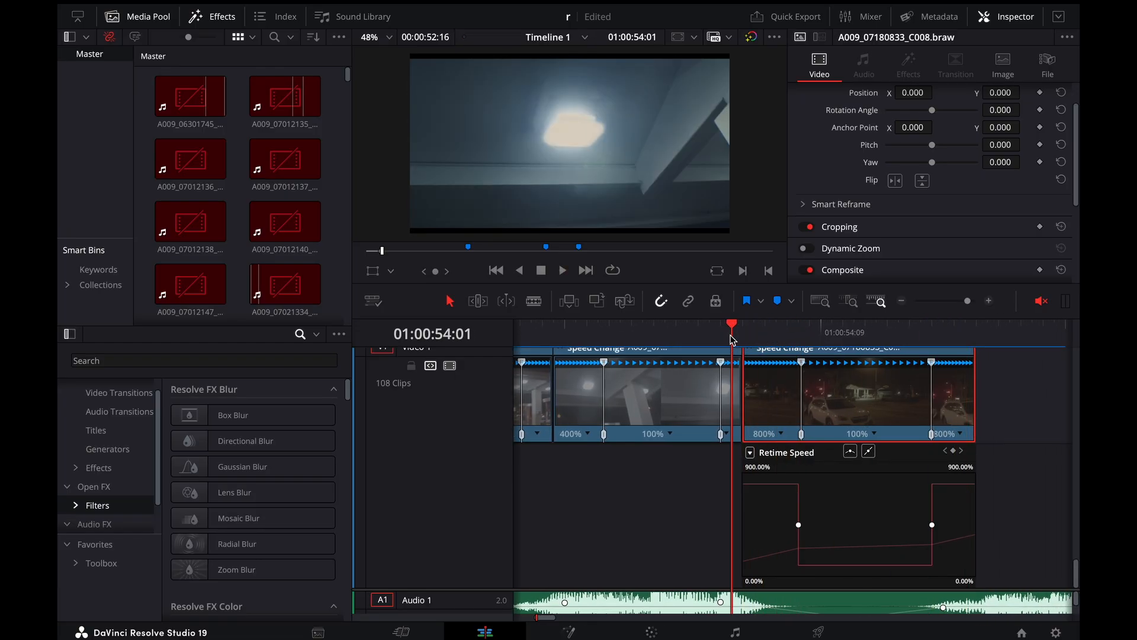
key(space)
scroll(897, 421, up, 5)
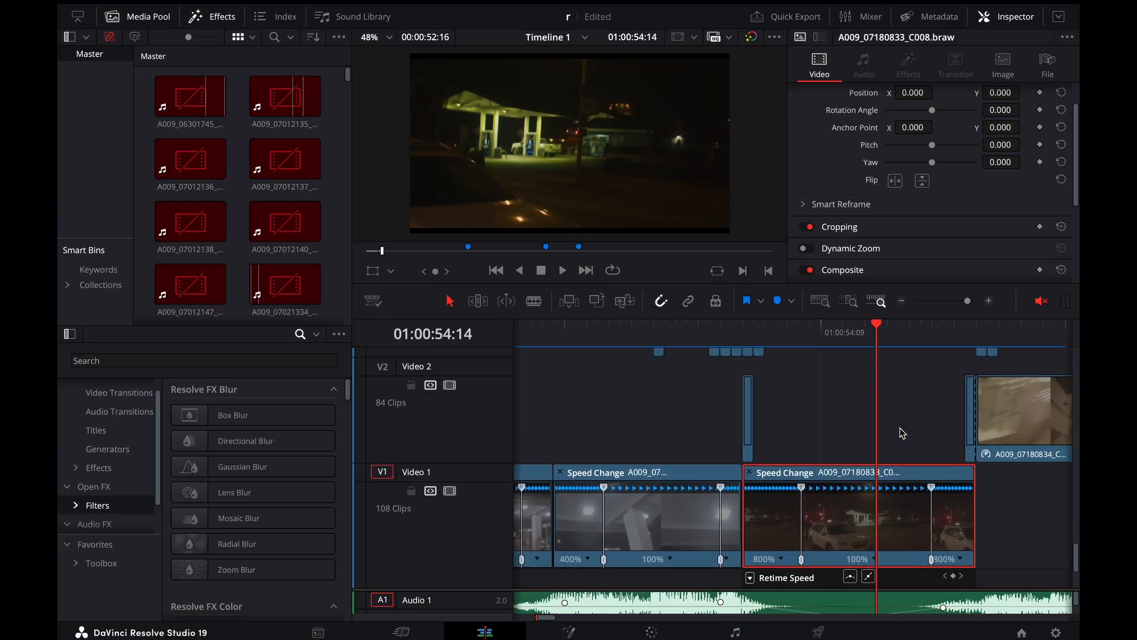
Open the gas-station clip's Stabilization settings to examine the Similarity mode with Camera Lock and Zoom
scroll(901, 433, down, 2)
scroll(886, 181, down, 3)
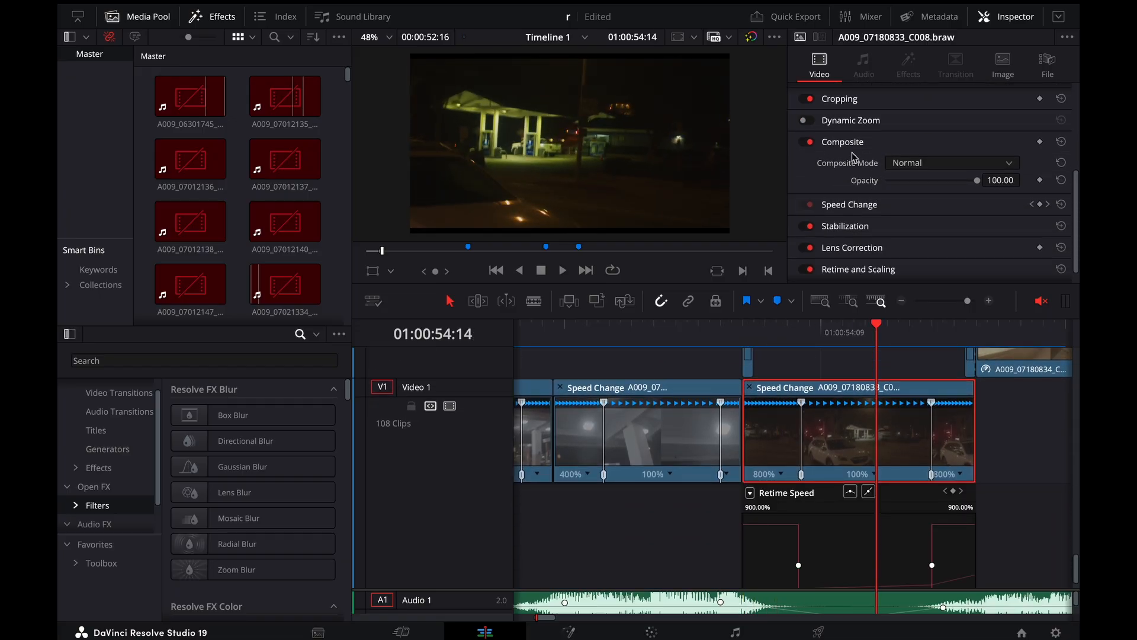
click(856, 227)
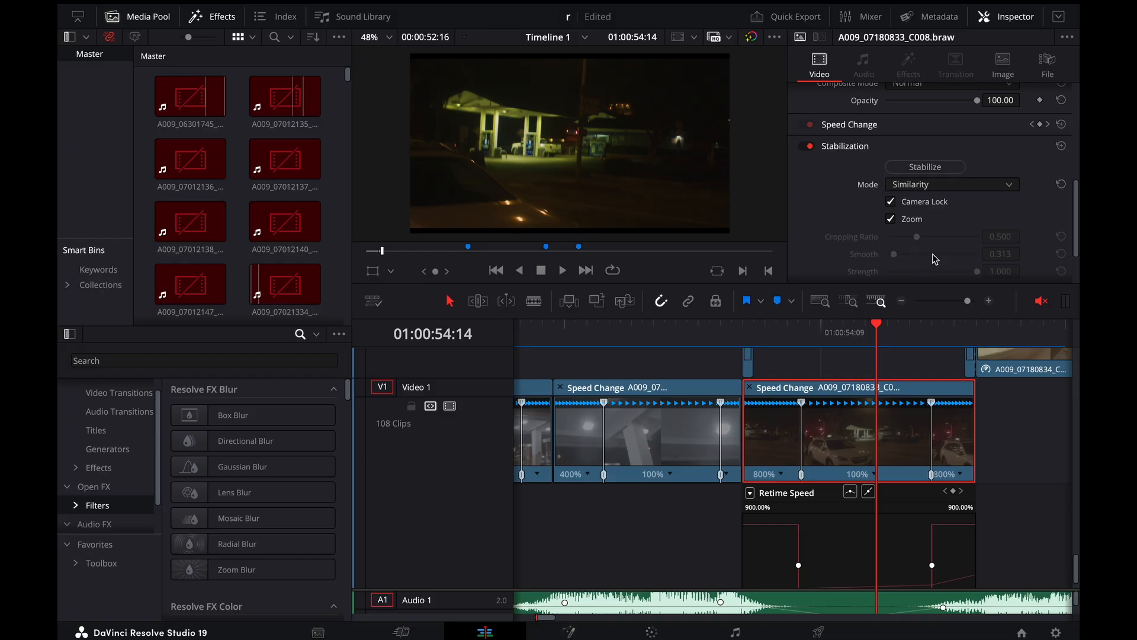
Replay the stabilized gas-station shot from the ceiling-light clip through to 01:00:55:00
drag(835, 345, 706, 331)
key(space)
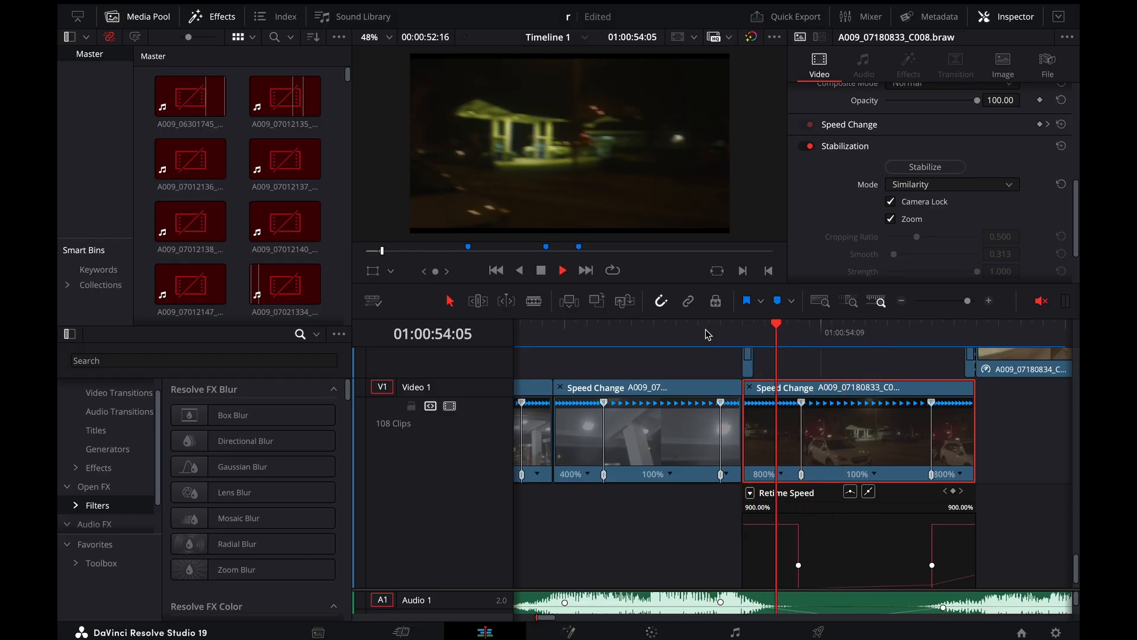
click(652, 332)
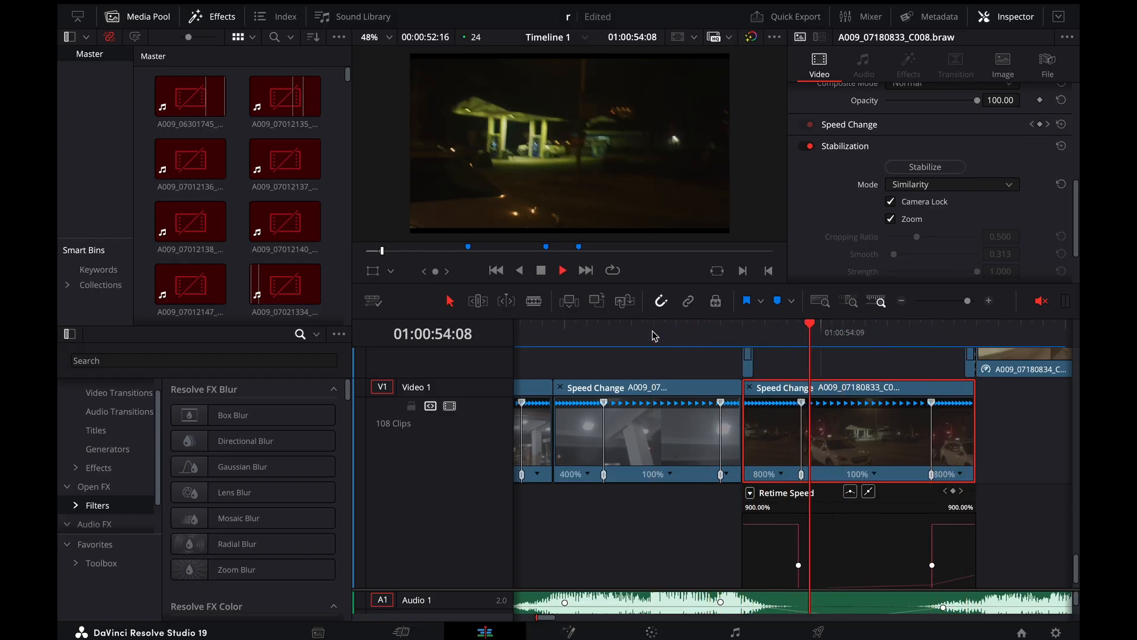
key(space)
key(Right)
key(Right)
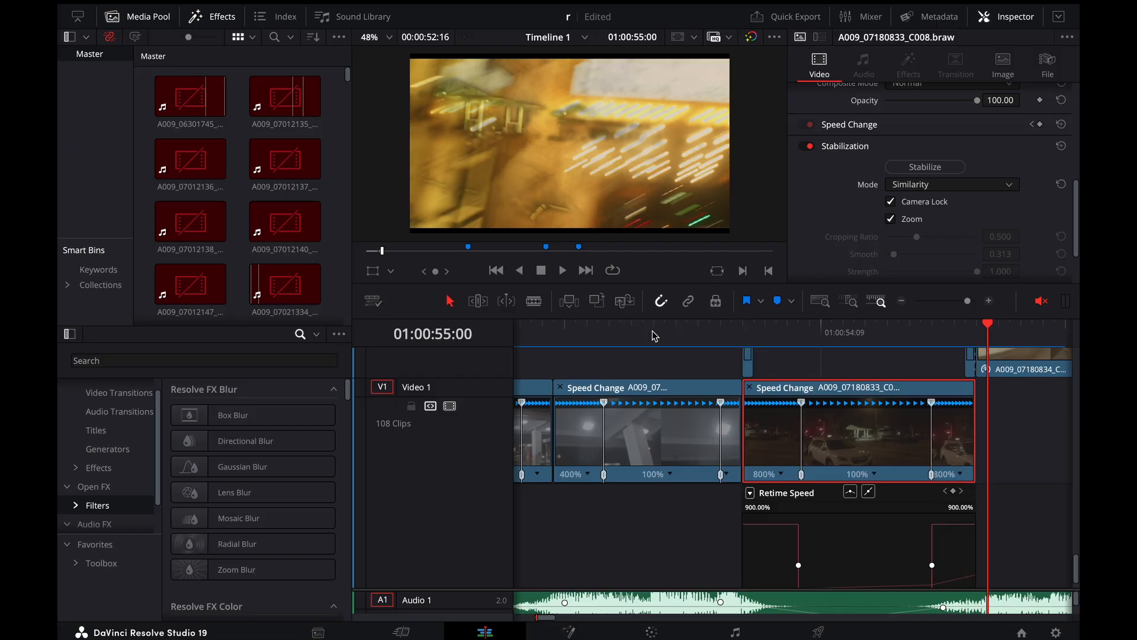
Go back to the blurred end of the gas-station shot and bring the overlays around 01:00:54:22 into view
key(Left)
key(Left)
key(Left)
scroll(877, 482, up, 1)
scroll(876, 483, up, 5)
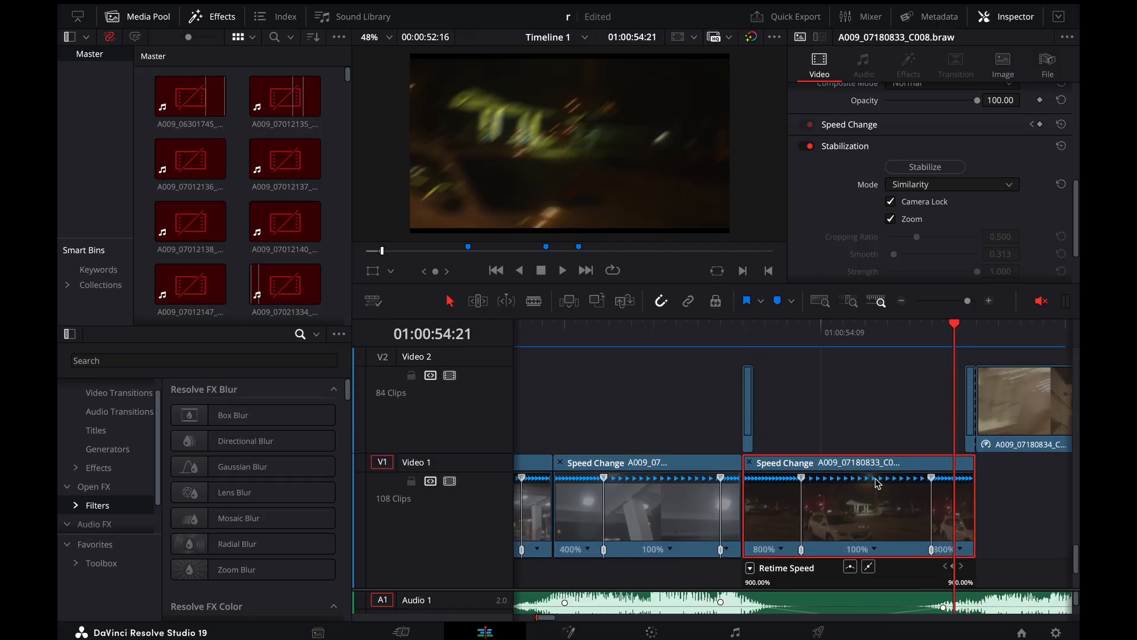
key(ctrl+minus)
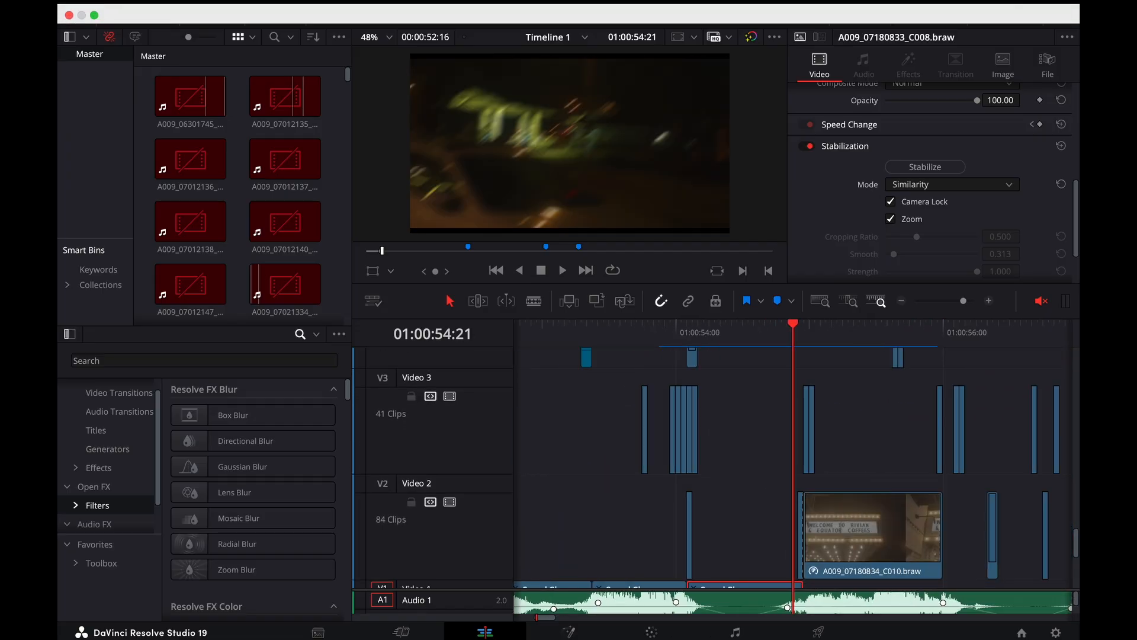
key(ctrl+equal)
key(Right)
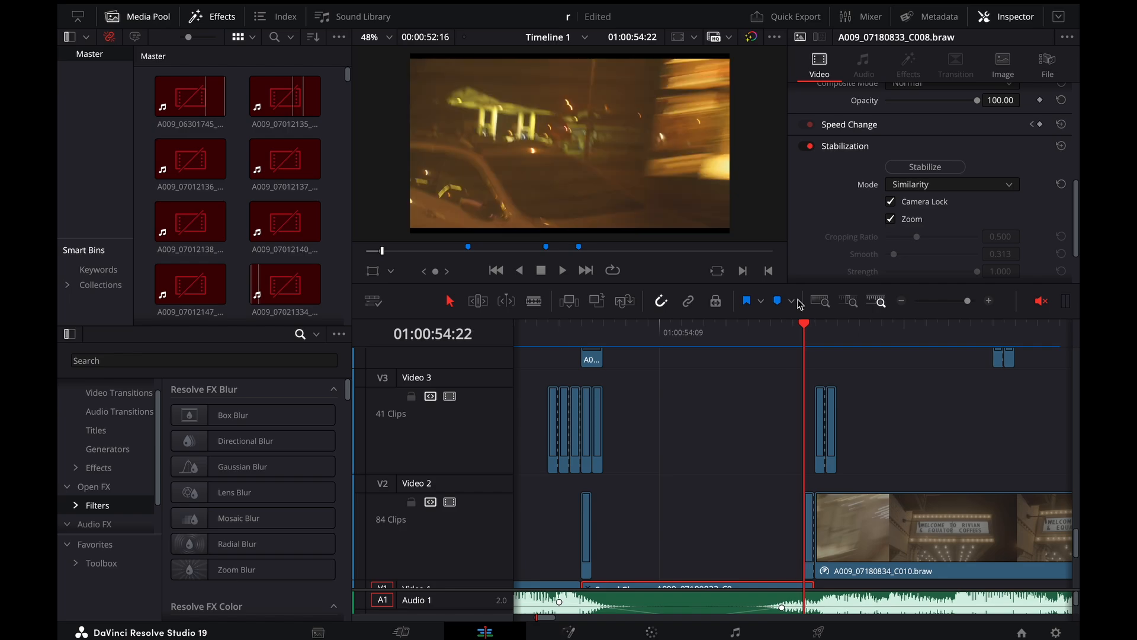
Step repeatedly between the gas-station and theatre-marquee frames to examine the blended cut, ending at 01:00:55:00
key(Right)
key(Left)
key(Left)
key(Right)
key(Right)
key(Left)
key(Left)
key(Left)
key(Right)
key(Right)
key(Right)
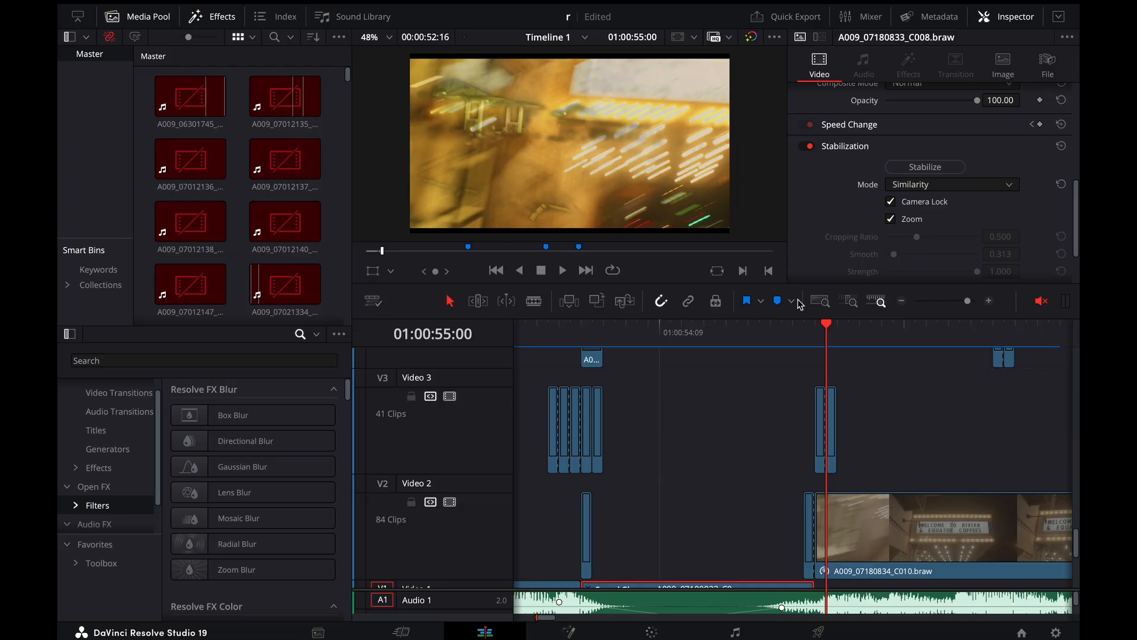
Compare the overlapping gas-station and marquee frames again between 01:00:54:21 and 01:00:55:00, ending at 01:00:54:22
key(Left)
key(Left)
key(Left)
key(Right)
key(Right)
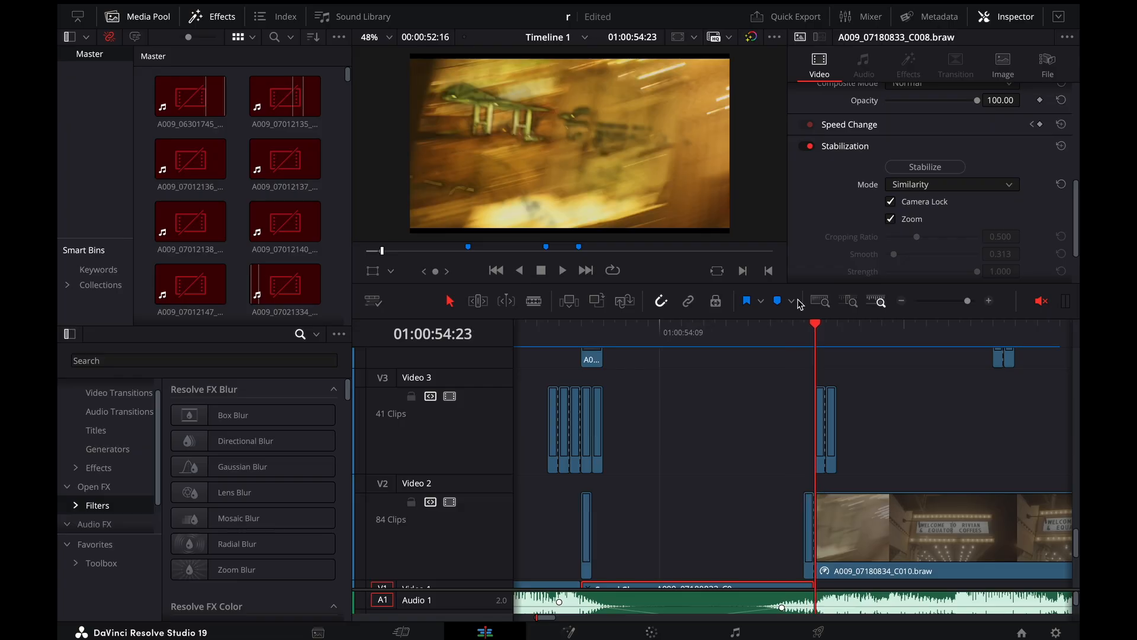
key(Right)
key(Left)
key(Left)
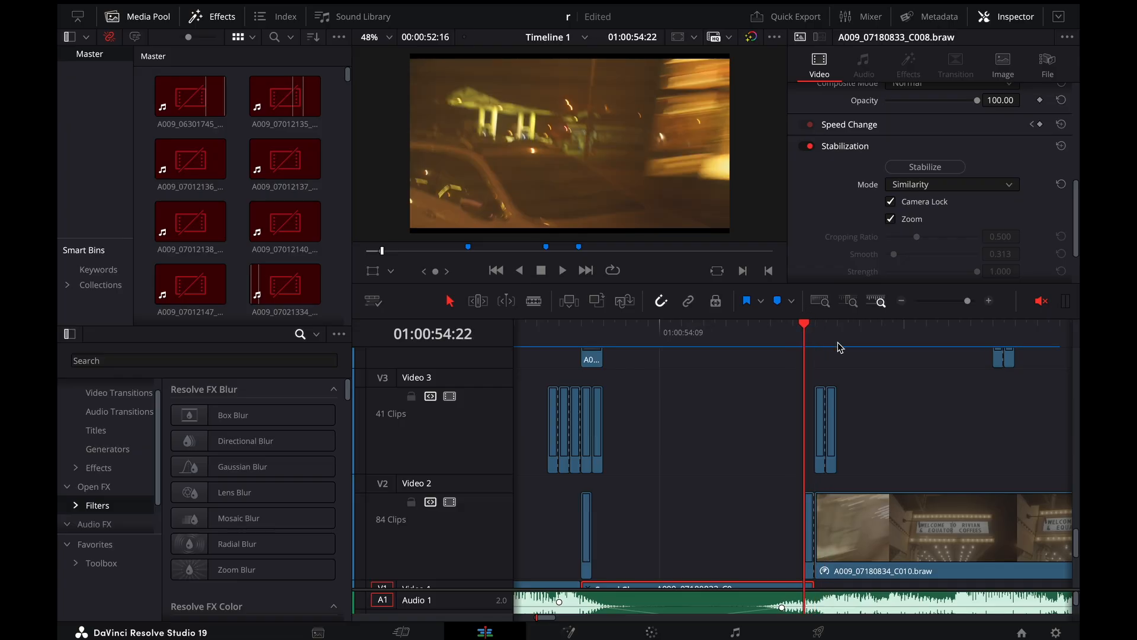
Select the one-frame overlay on Video 3 at 01:00:54:23, step into the marquee shot and return to 01:00:54:20
key(Right)
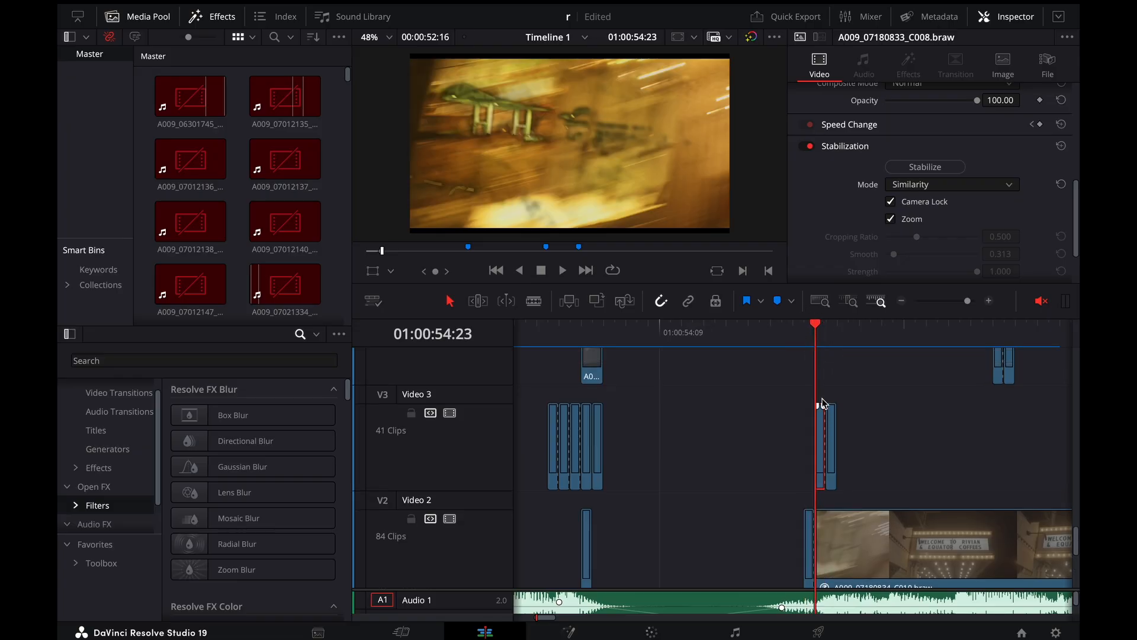
scroll(824, 397, down, 1)
scroll(825, 403, down, 1)
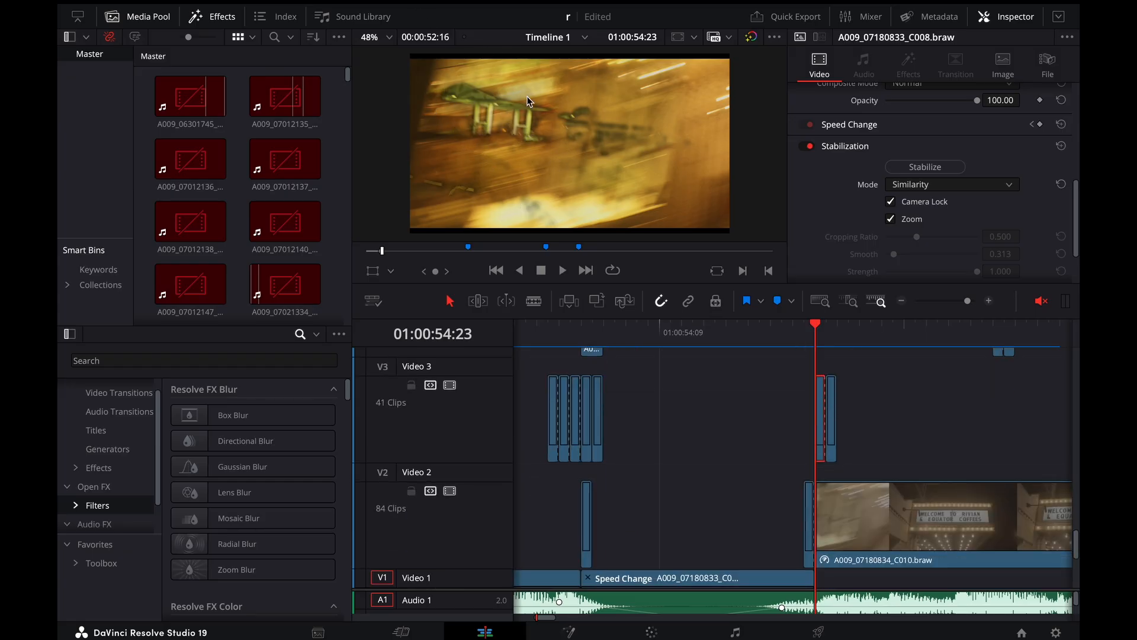
key(Right)
key(Right)
key(Right)
key(Left)
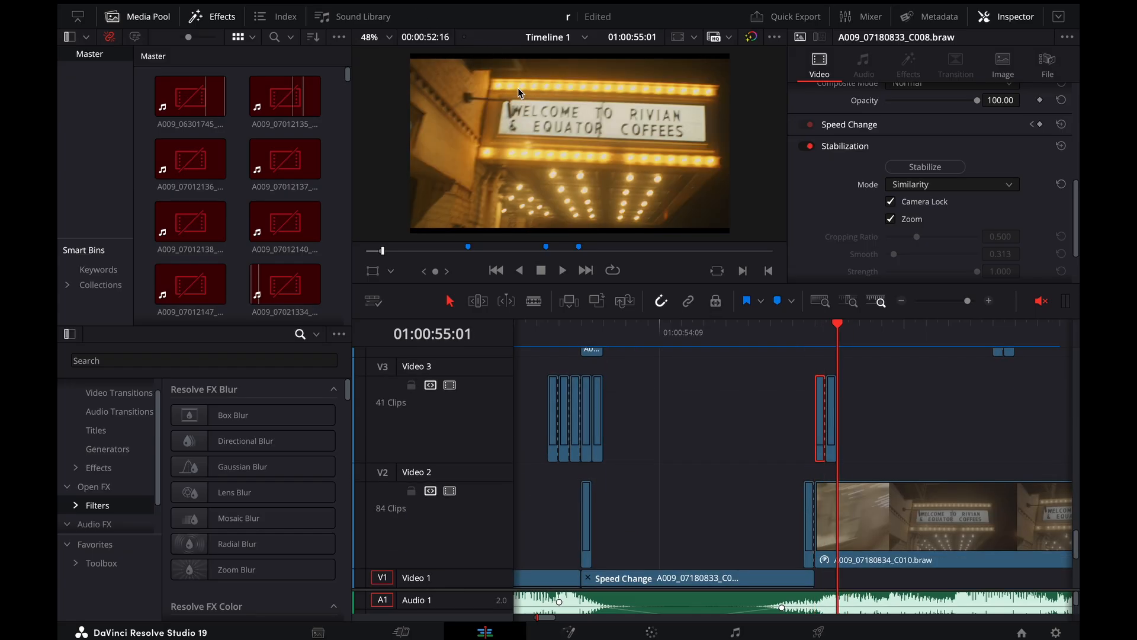
key(Left)
key(Left)
key(Left)
key(Left)
key(Left)
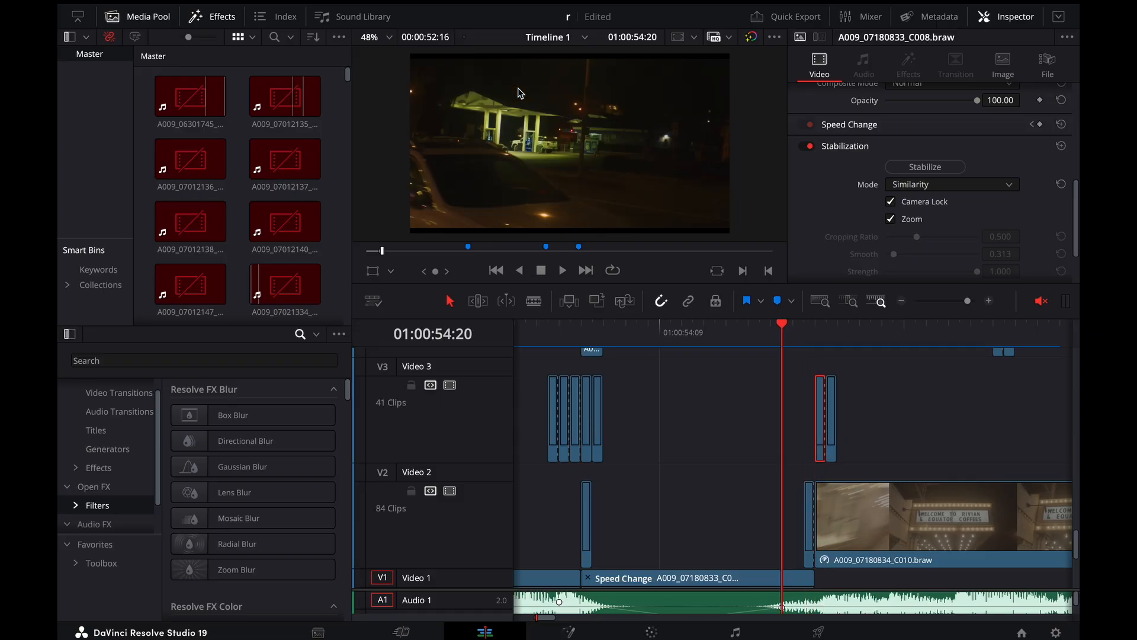
Compare the last gas-station frames with the first overlay frames, stopping on the blurred frame at 01:00:54:21
key(Right)
key(Right)
key(Right)
key(Left)
key(Left)
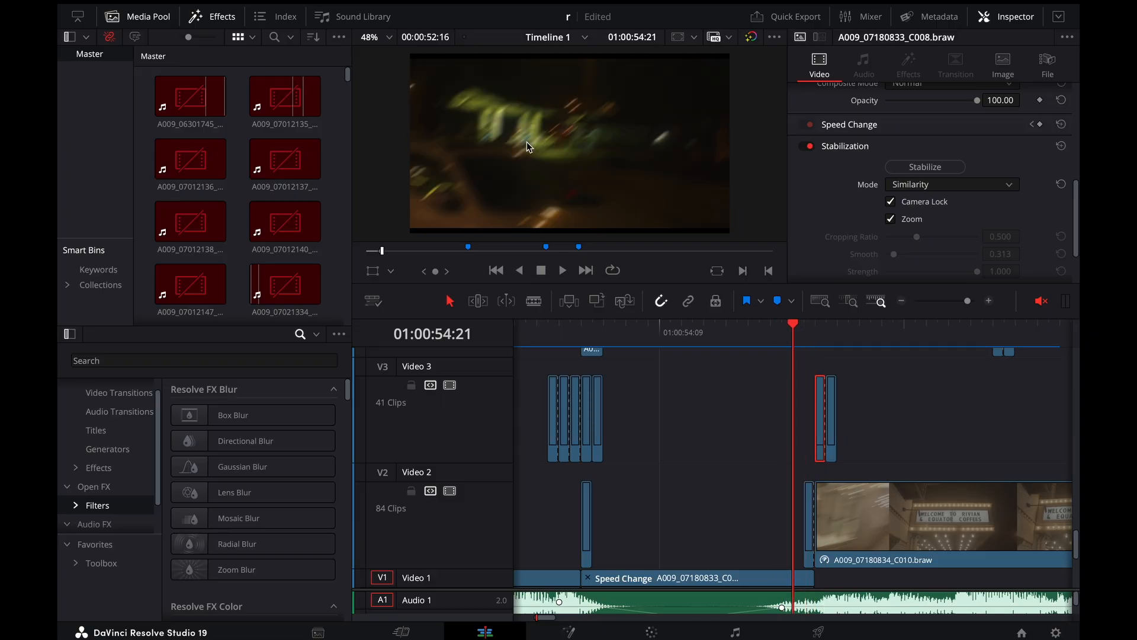
Select the one-frame adjustment clip on Video 5 at 01:00:54:21 and open its Directional Blur settings
scroll(812, 452, up, 5)
click(798, 420)
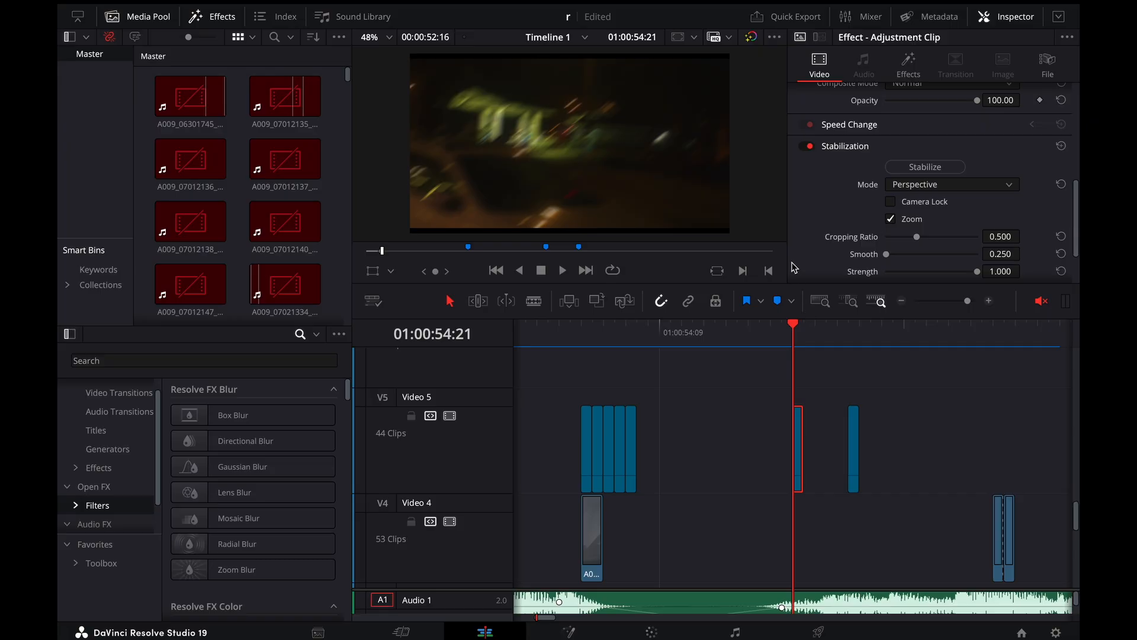
click(909, 65)
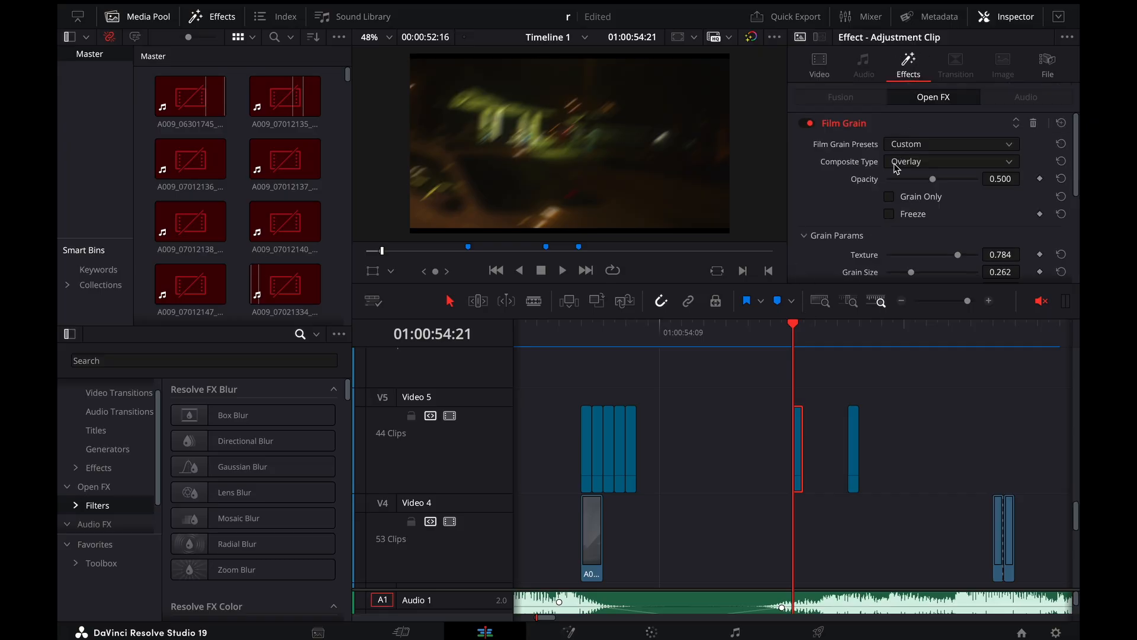
scroll(897, 169, down, 4)
click(859, 272)
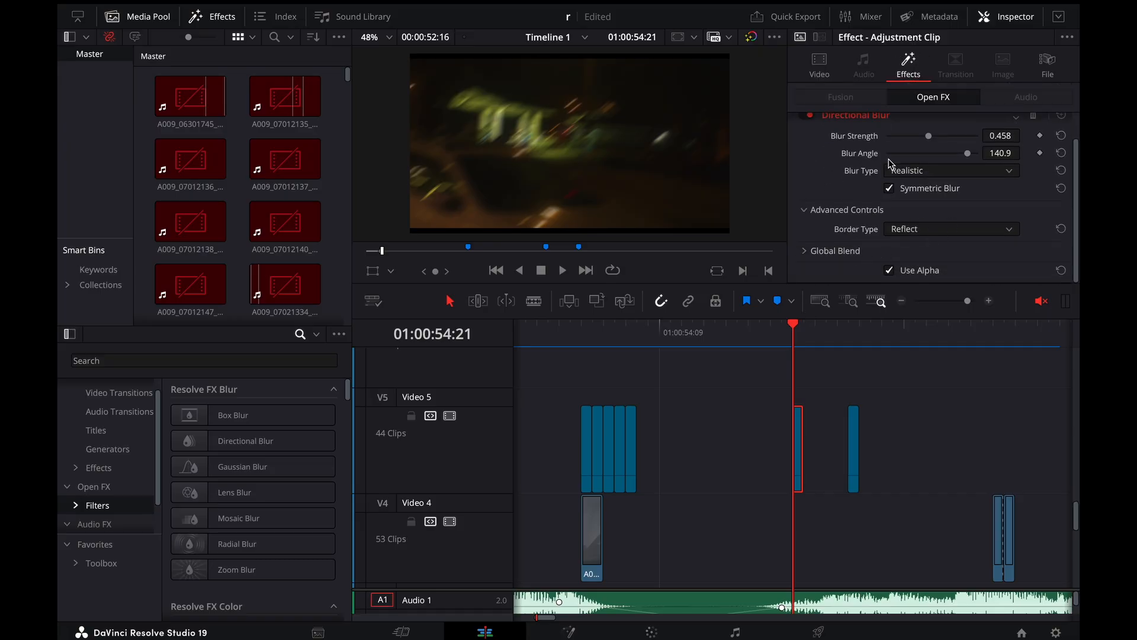
Step between the blurred gas-station frame and the sharp marquee at 01:00:55:01 to examine the angled Directional Blur
key(Right)
key(Right)
key(Right)
key(Right)
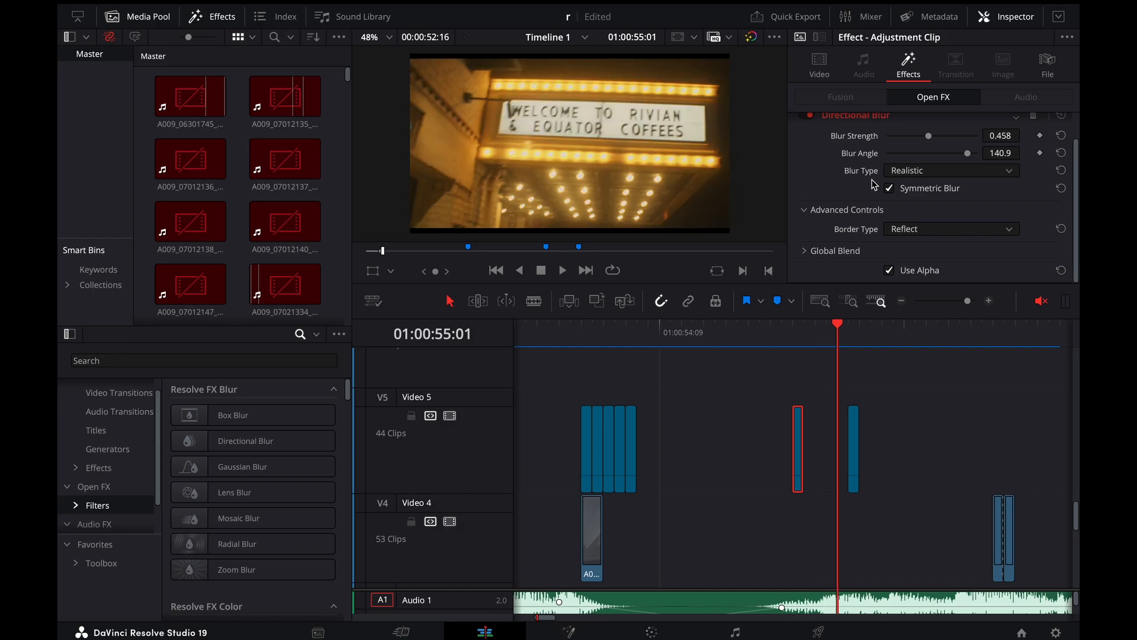
key(Left)
key(Left)
key(Left)
key(Left)
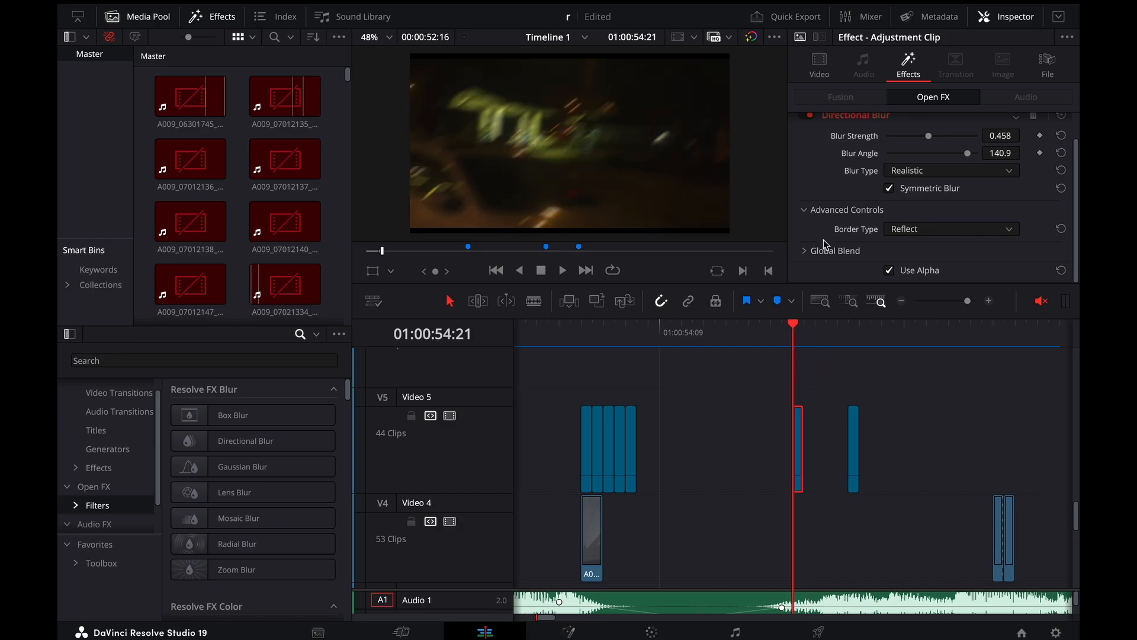
scroll(982, 189, up, 2)
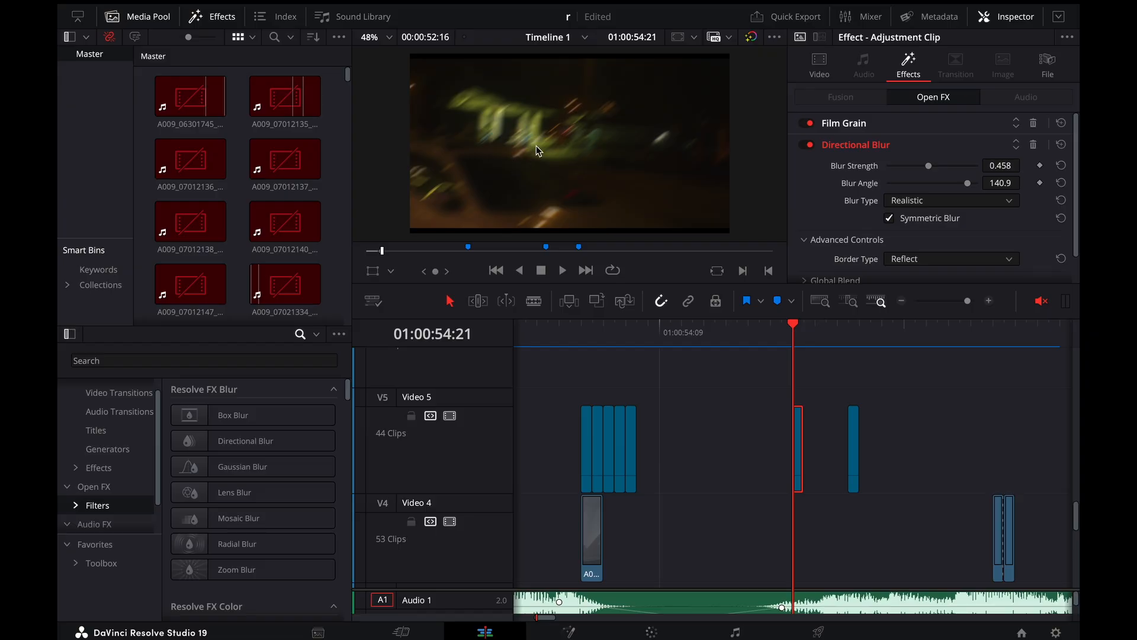
key(space)
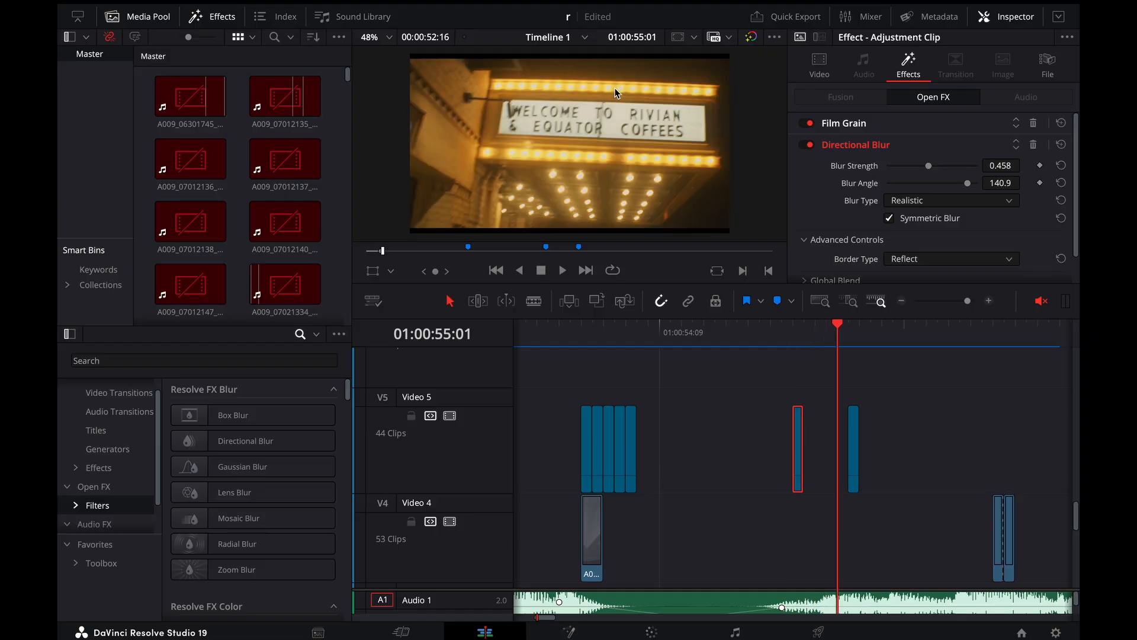
Play the gas-station-to-marquee transition repeatedly from around 01:00:54:20 to check the overlays and Directional Blur at full speed
key(Left)
key(Left)
key(Left)
key(Left)
key(Left)
key(Left)
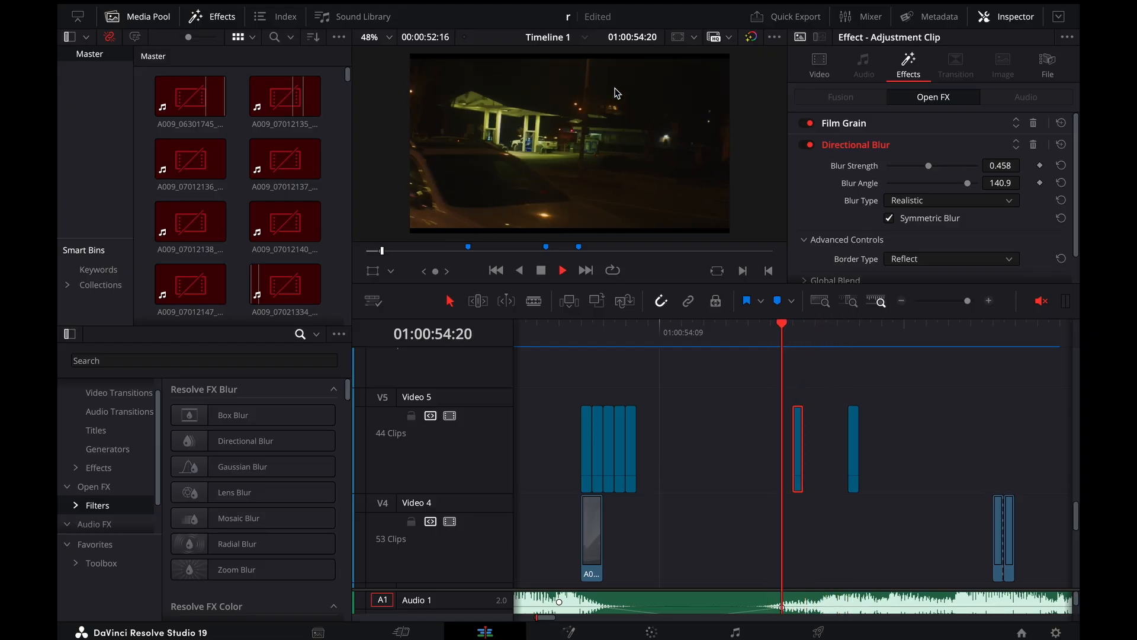
key(space)
drag(792, 338, 605, 341)
key(space)
click(733, 336)
key(space)
key(space)
key(space)
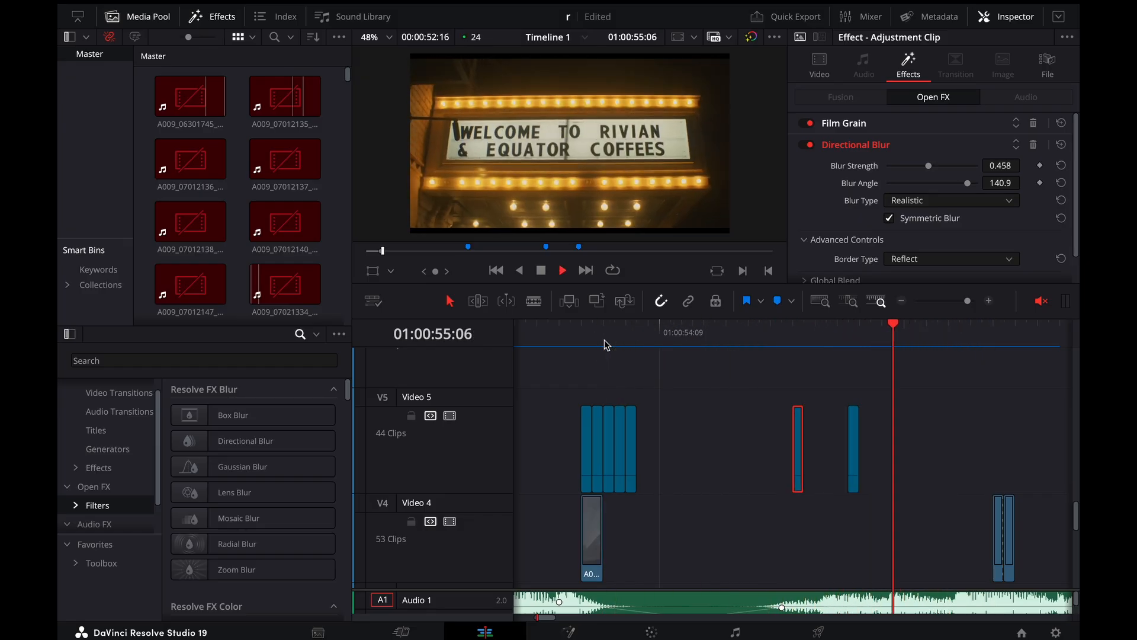
key(space)
Play through the marquee shot into the following light-trail shot, then return the playhead to 01:00:55:02
scroll(606, 345, down, 2)
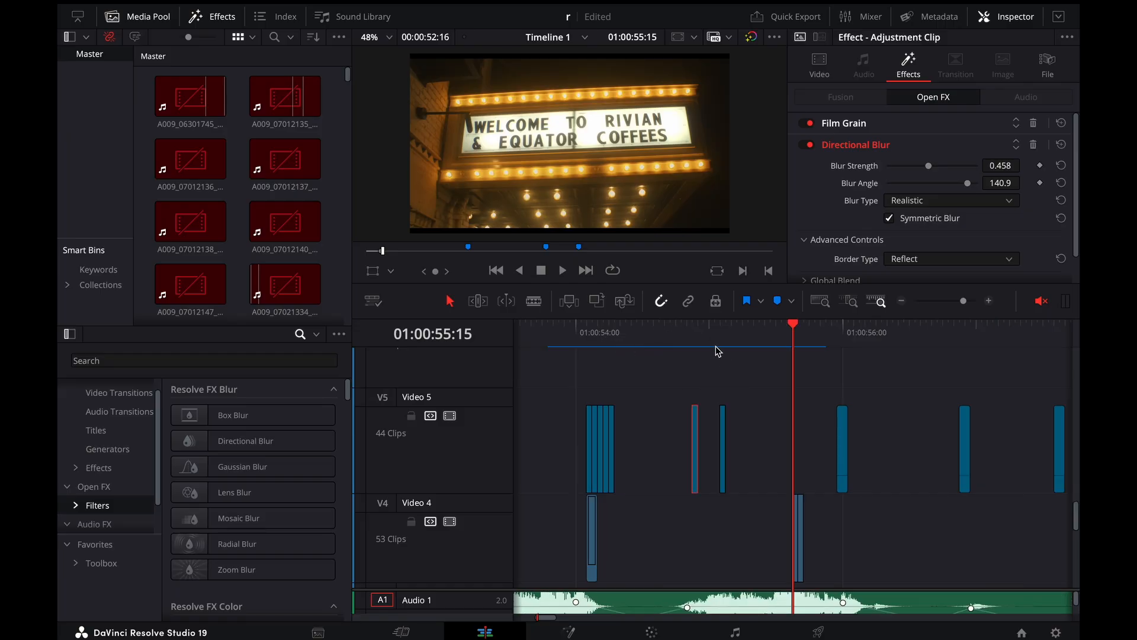
click(682, 341)
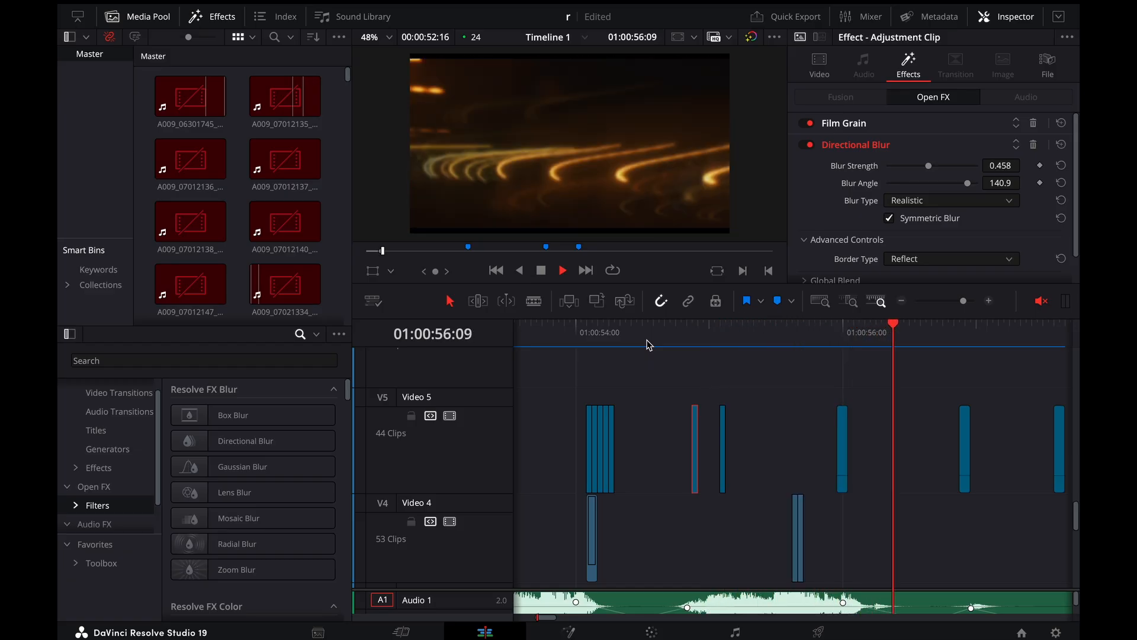
key(space)
click(760, 337)
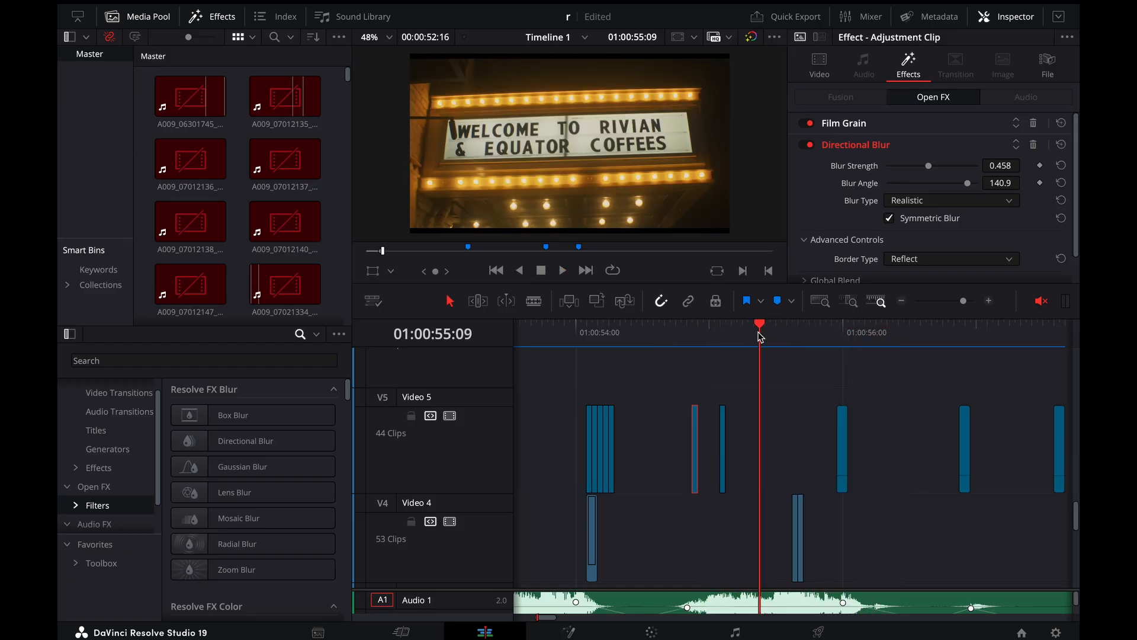
key(ctrl+minus)
key(space)
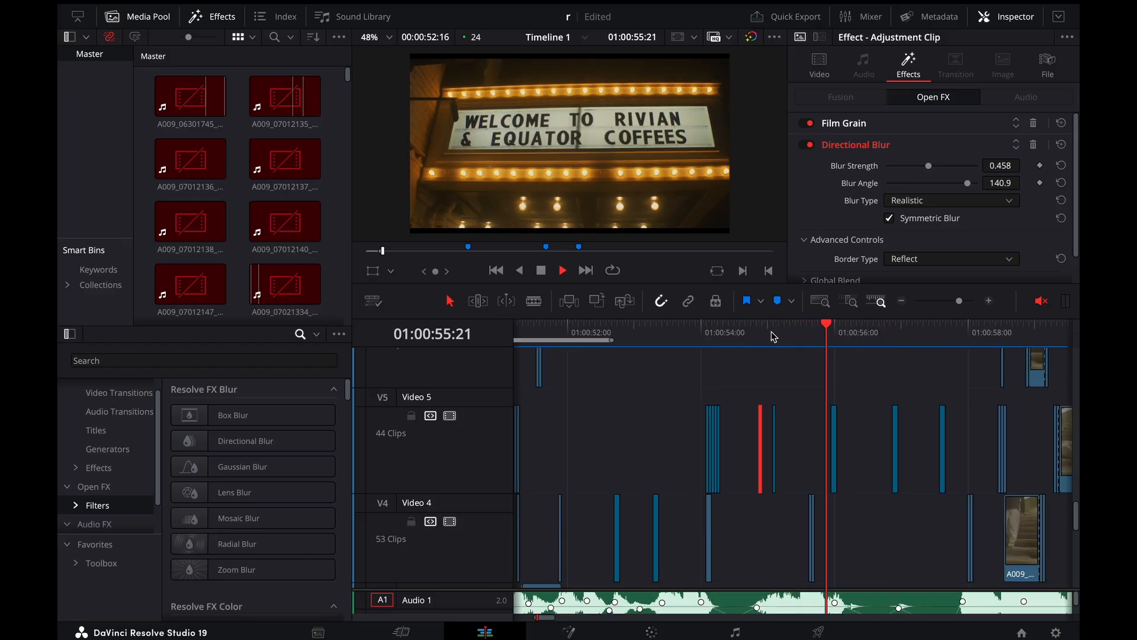
drag(812, 339, 776, 349)
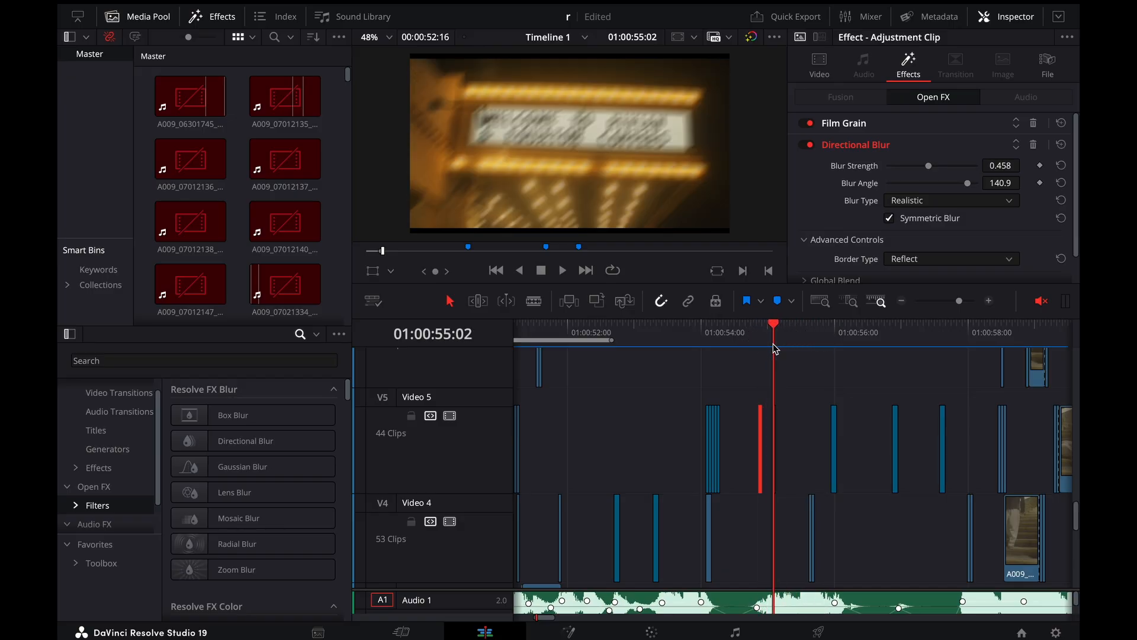
Step frame by frame around 01:00:55:02 to compare the blurred marquee frame with the overlay frames and sharp marquee beside it
key(Left)
key(Left)
key(Left)
key(Left)
key(Left)
key(Right)
key(Right)
key(Right)
key(Right)
key(Right)
key(Right)
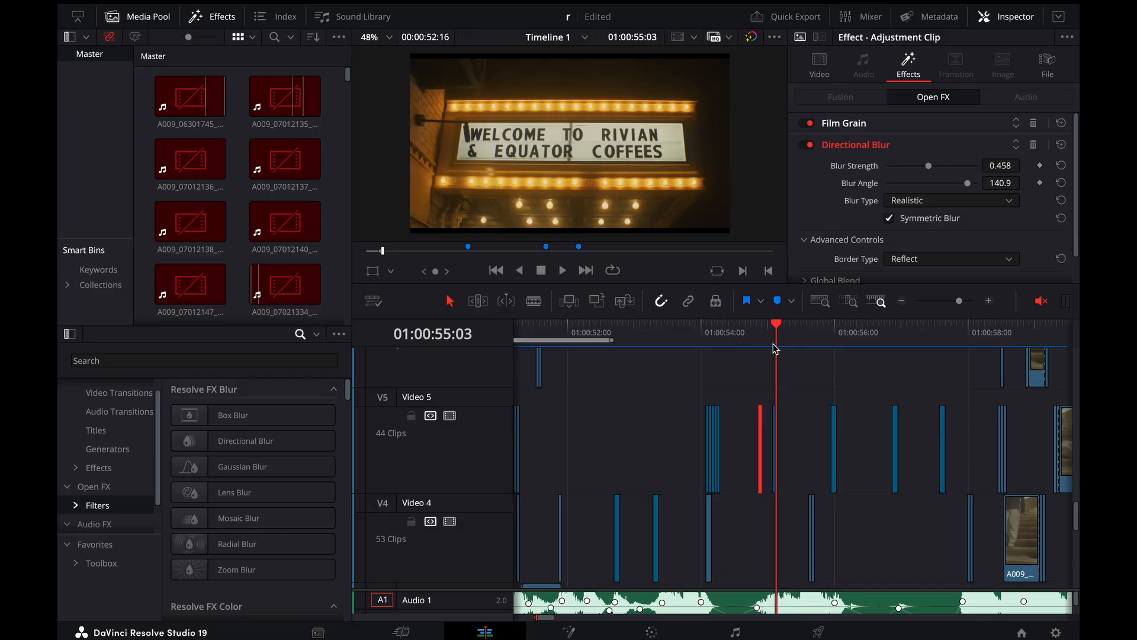
key(Left)
key(Left)
key(Left)
key(Left)
key(Right)
key(Right)
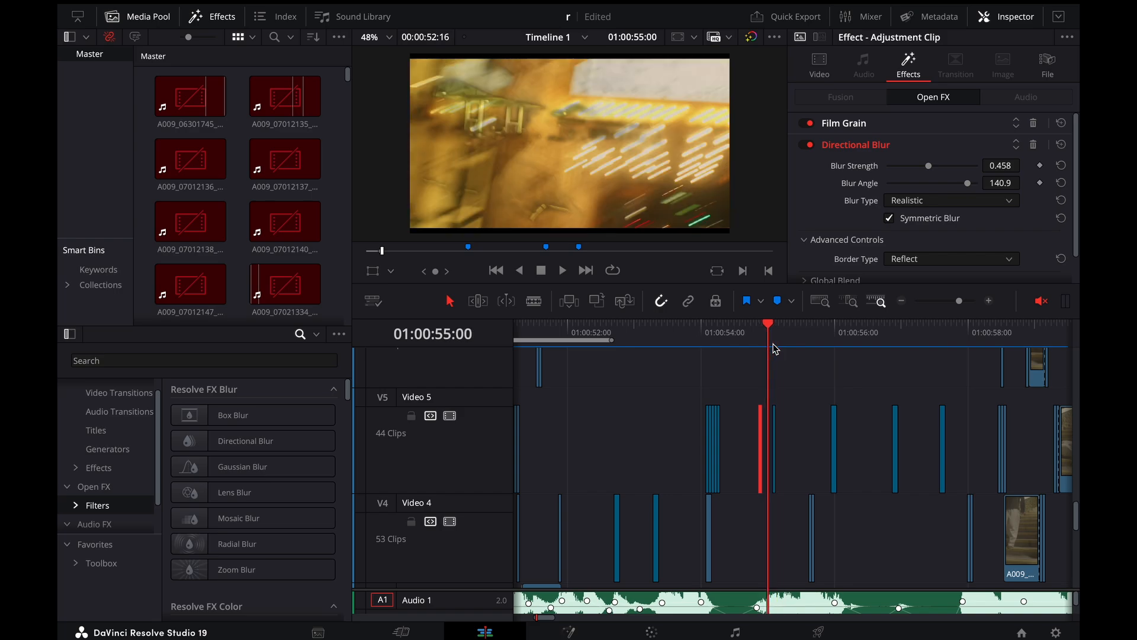
Hide the retime curve of the speed-ramped gas-station clip on Video 1
scroll(854, 481, down, 5)
scroll(853, 478, up, 4)
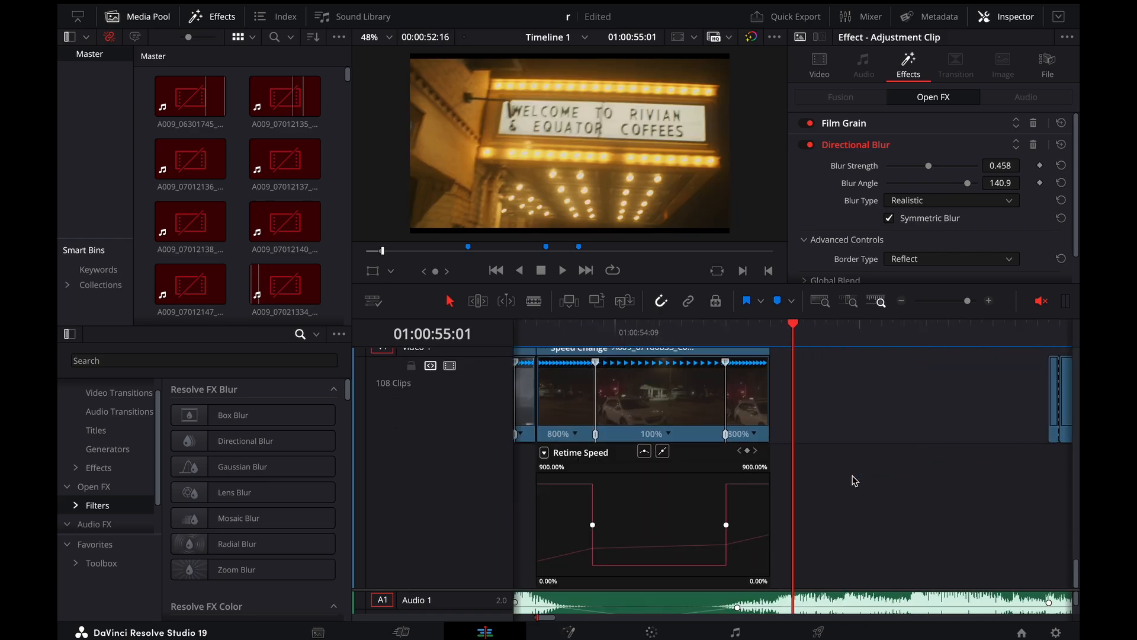
click(653, 539)
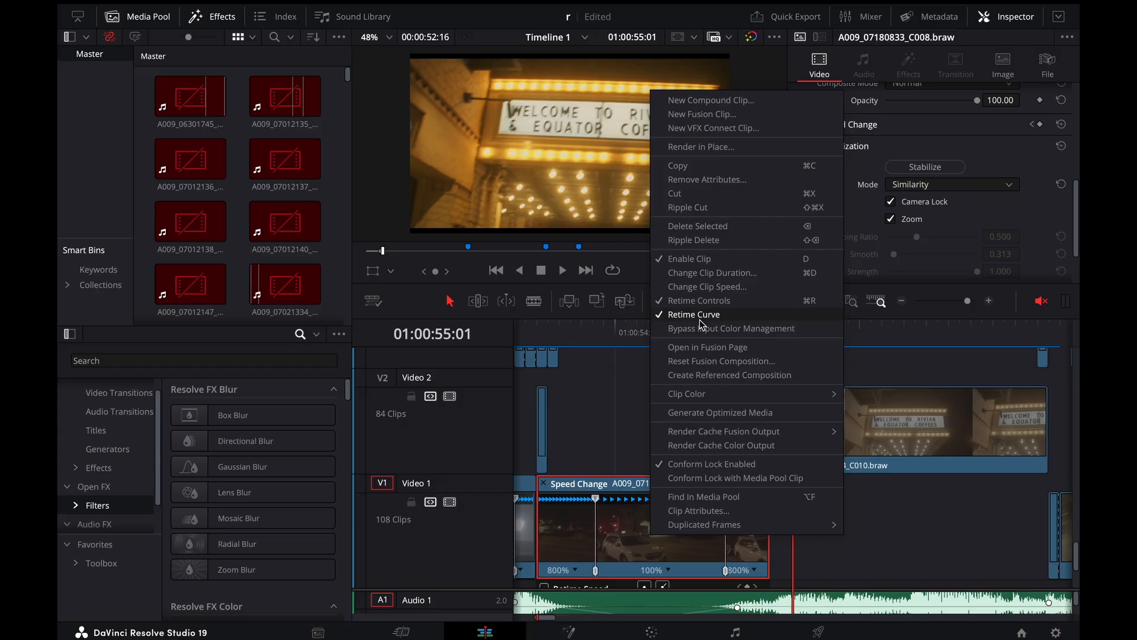
click(698, 314)
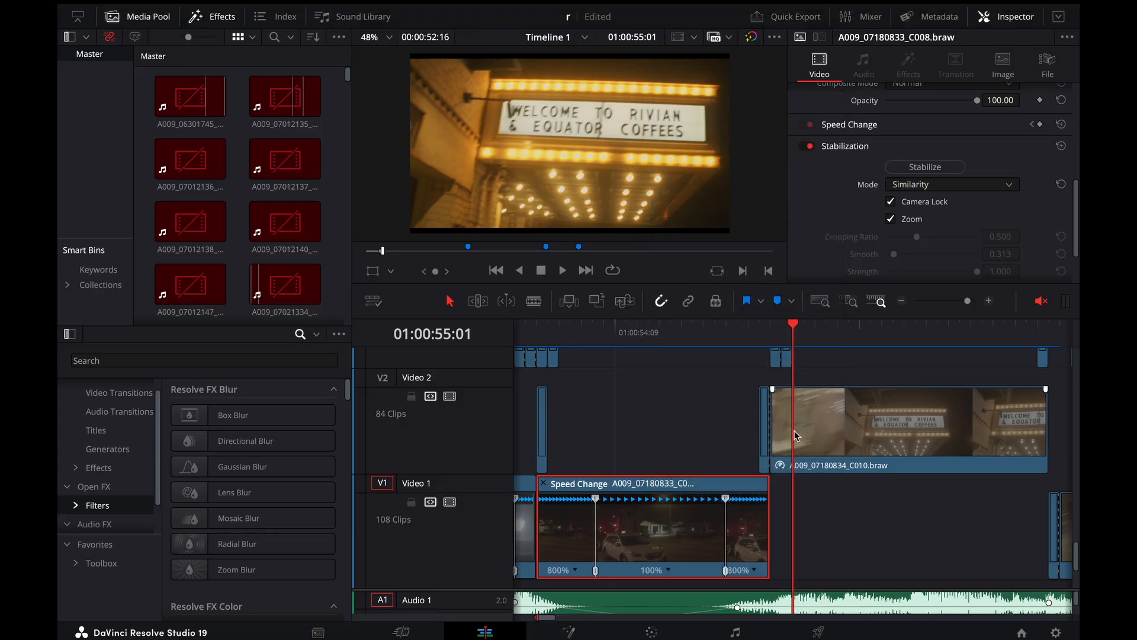
Show the retime controls of the marquee clip A009_07180834_C010.braw on Video 2, and briefly display its retime curve to examine the ramp
click(797, 437)
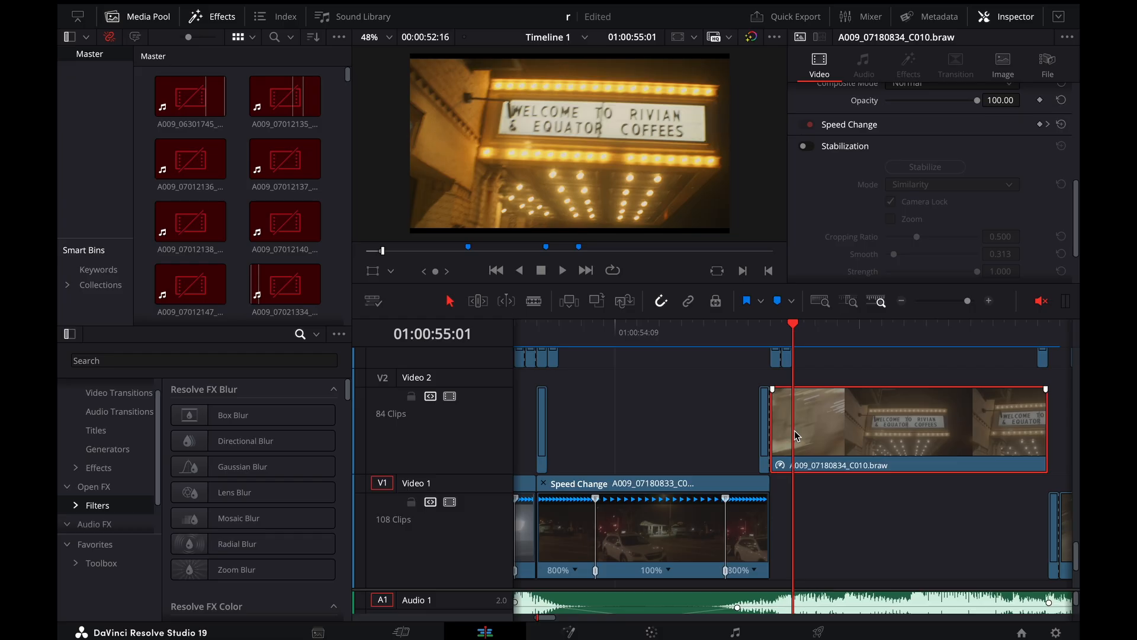
mouse_move(797, 336)
mouse_down()
mouse_move(770, 335)
mouse_move(849, 340)
mouse_move(804, 335)
mouse_up()
right_click(882, 462)
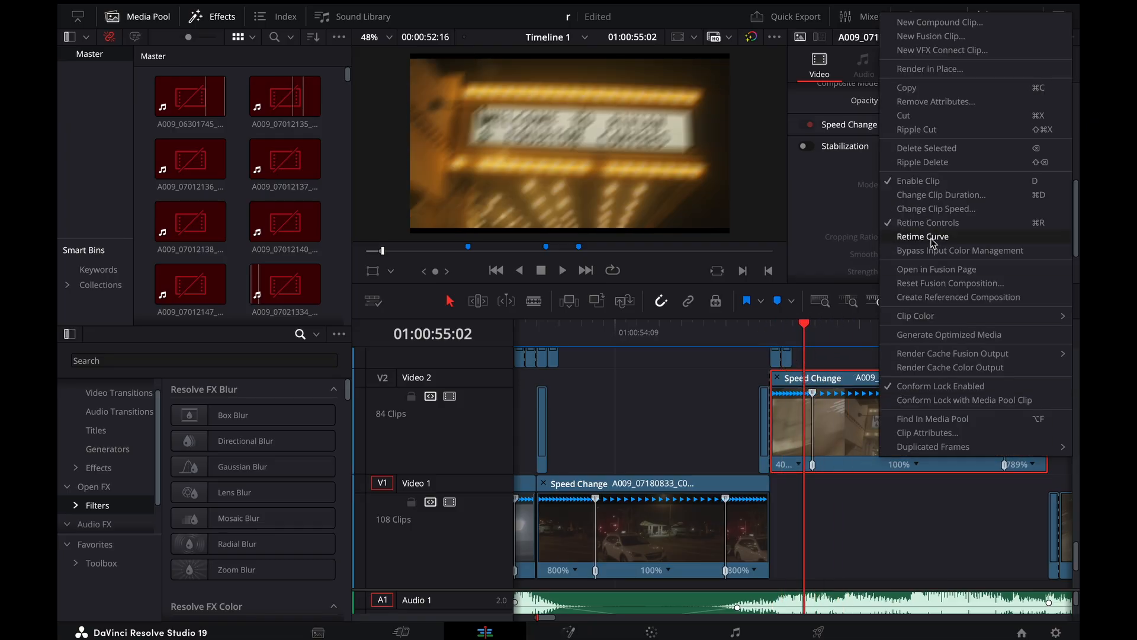
click(933, 238)
scroll(905, 437, down, 2)
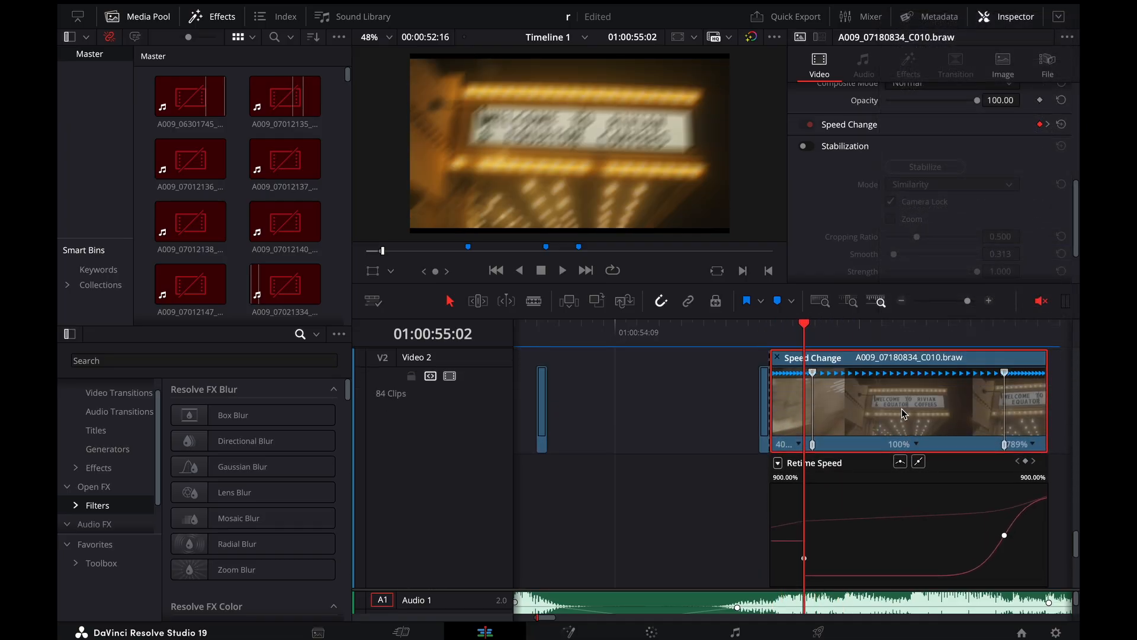
right_click(903, 412)
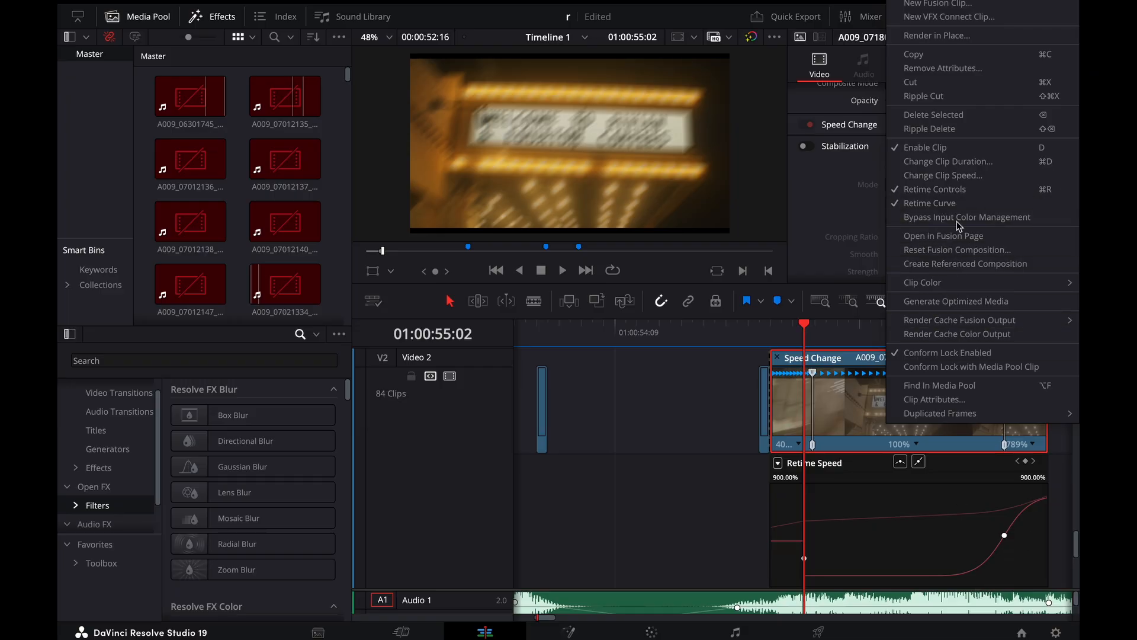
click(933, 209)
Replay the gas-station-to-marquee cut from around 01:00:54:09 to review both speed ramps in motion
drag(794, 338, 749, 343)
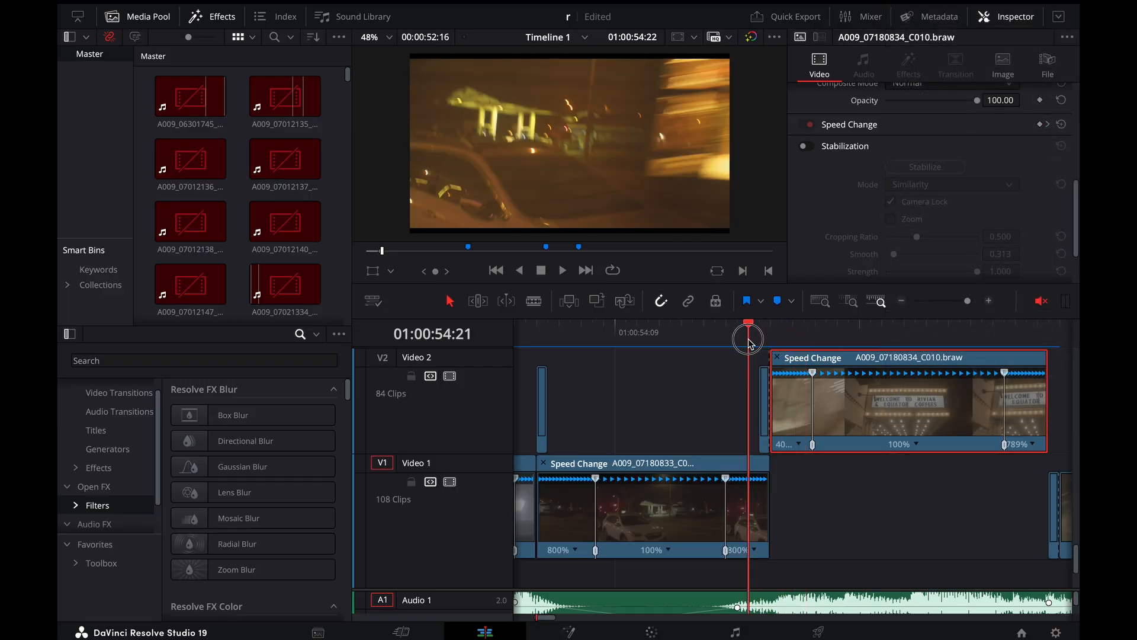
key(space)
click(683, 339)
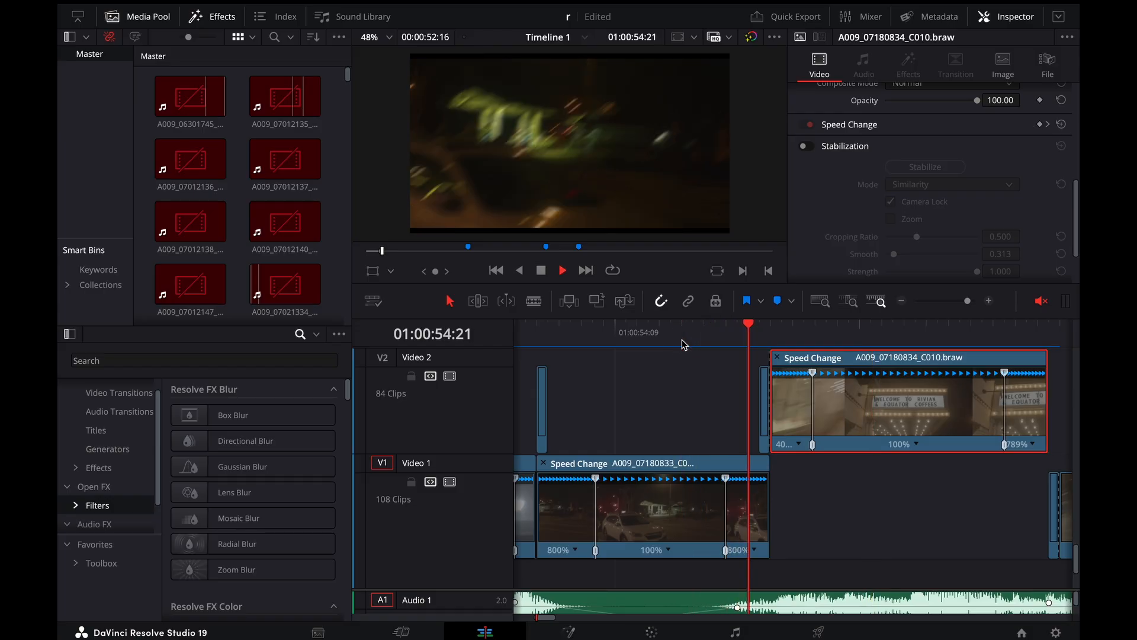
click(617, 349)
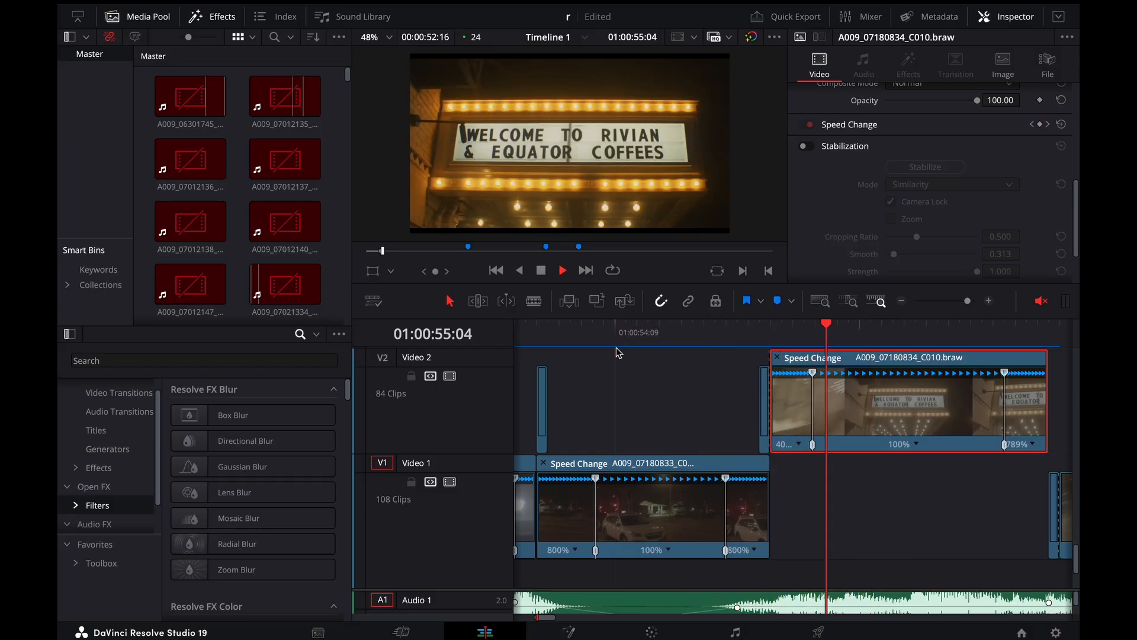
key(space)
click(617, 352)
key(space)
click(627, 338)
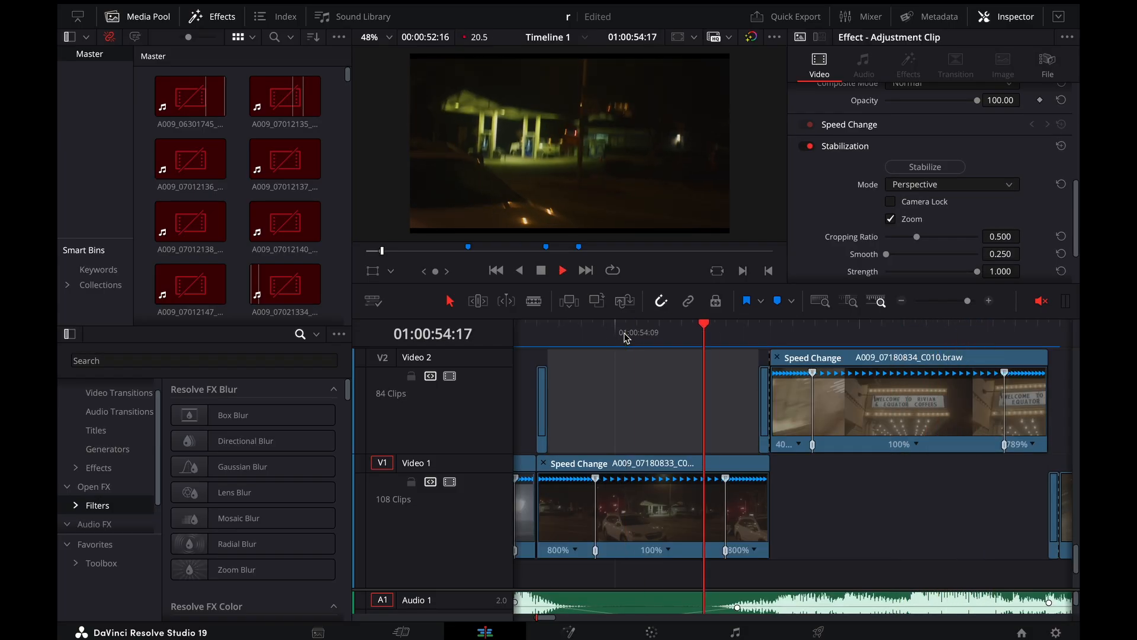
key(space)
Go to the marquee clip's ending speed ramp at 01:00:55:20 and advance to the overlay frame at 01:00:55:23
key(ctrl+minus)
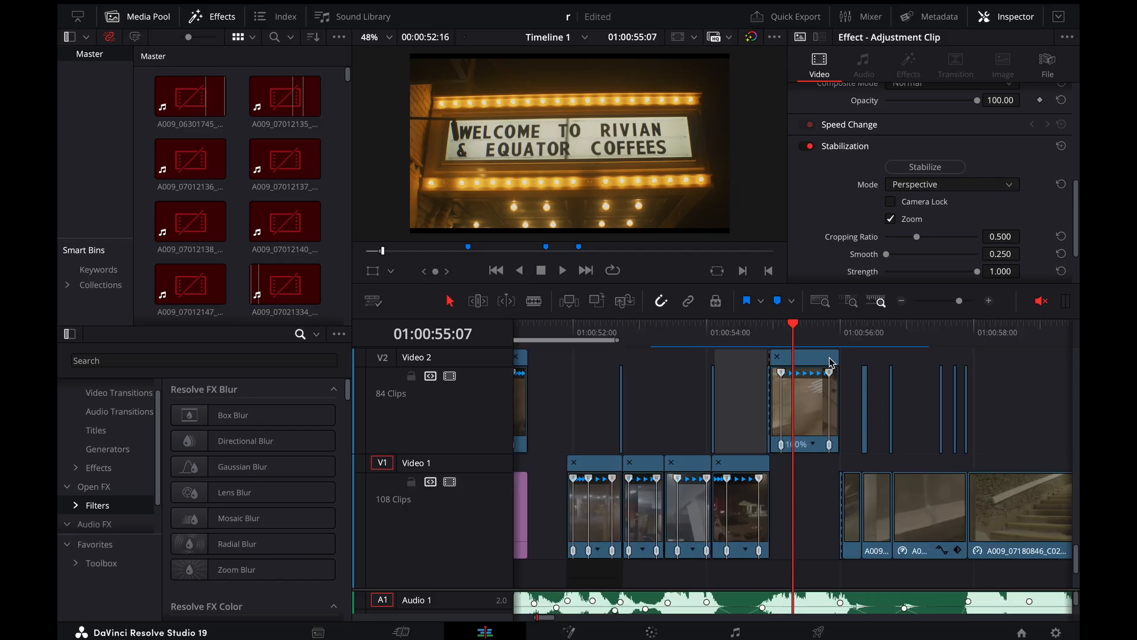
mouse_move(813, 338)
mouse_down()
mouse_move(852, 341)
mouse_move(828, 346)
mouse_up()
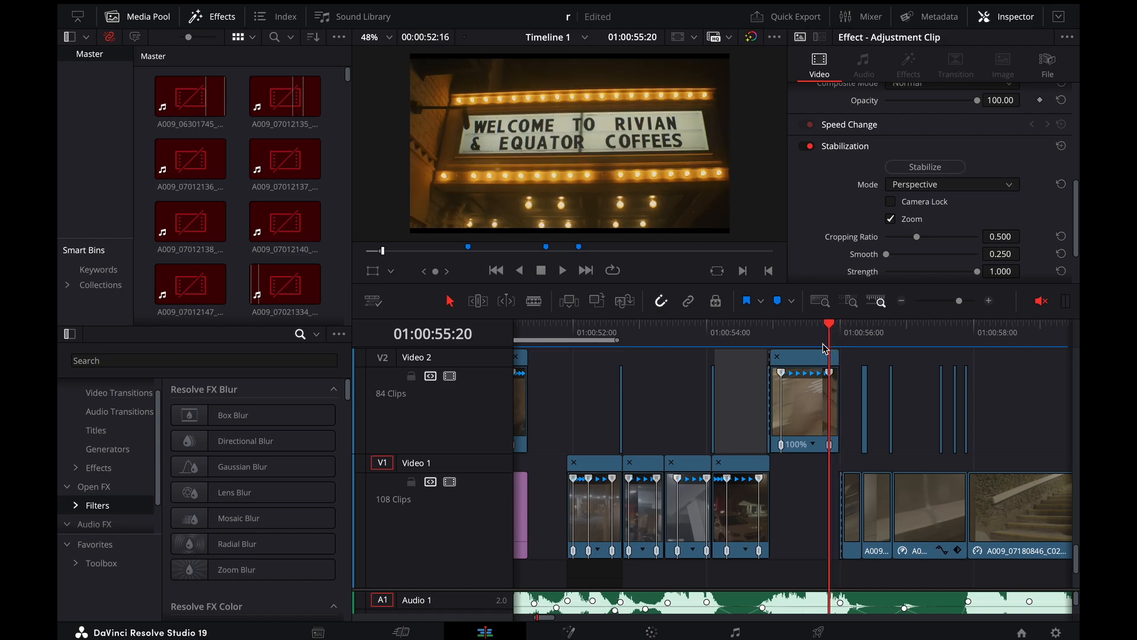
key(ctrl+equal)
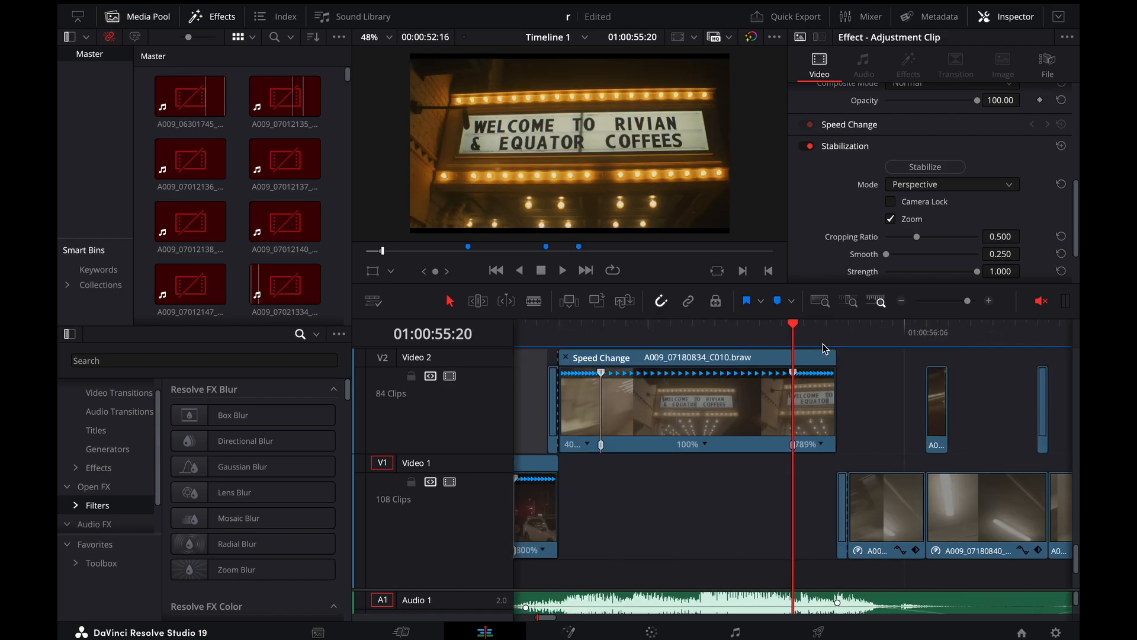
key(Right)
key(Right)
Step back and forth between the last ramped marquee frames and the first frames of the next shot to compare their motion
key(Right)
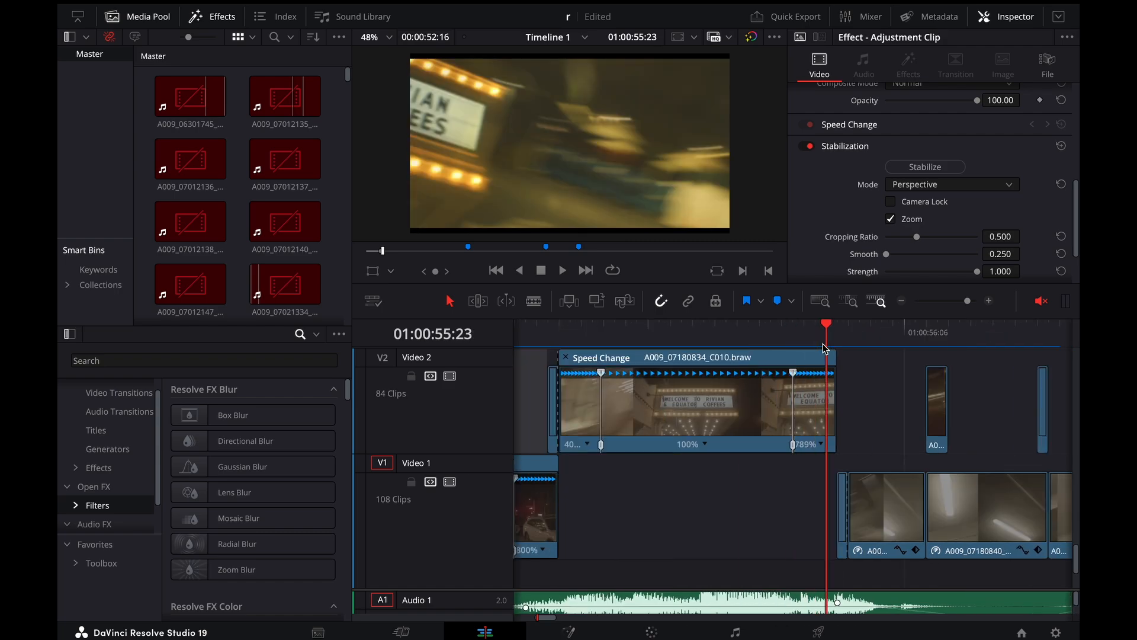
key(Left)
key(Left)
key(Left)
key(Right)
key(Right)
key(Right)
key(Right)
key(Right)
key(Left)
key(Left)
key(Left)
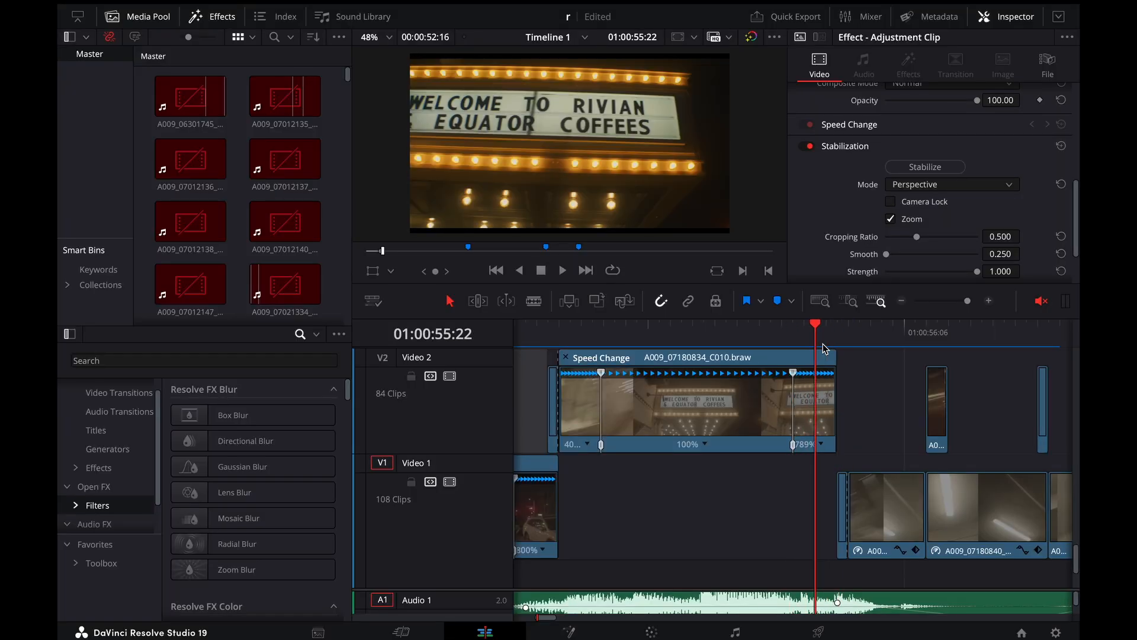
key(Right)
key(Right)
key(Right)
key(Right)
key(Right)
Select the adjustment clip on Video 5 at 01:00:56:00 and open its Gaussian Blur settings
key(Left)
key(Left)
key(Left)
key(Left)
key(Left)
key(super+minus)
scroll(908, 395, up, 5)
scroll(888, 390, up, 2)
drag(795, 337, 809, 338)
scroll(802, 363, up, 2)
key(Left)
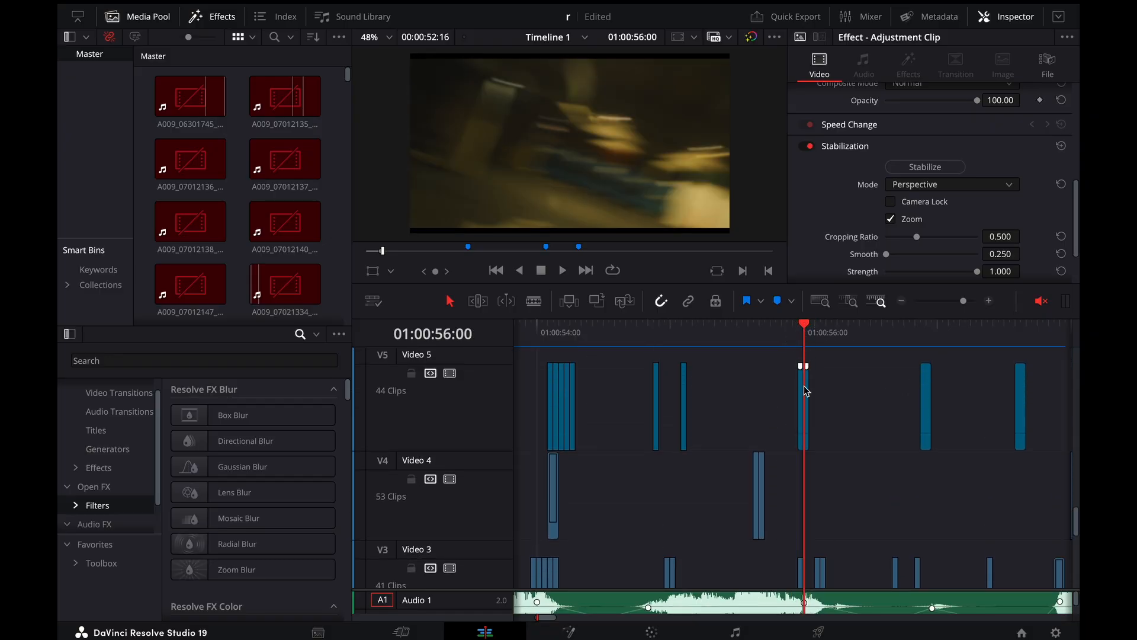
scroll(946, 133, up, 8)
click(909, 65)
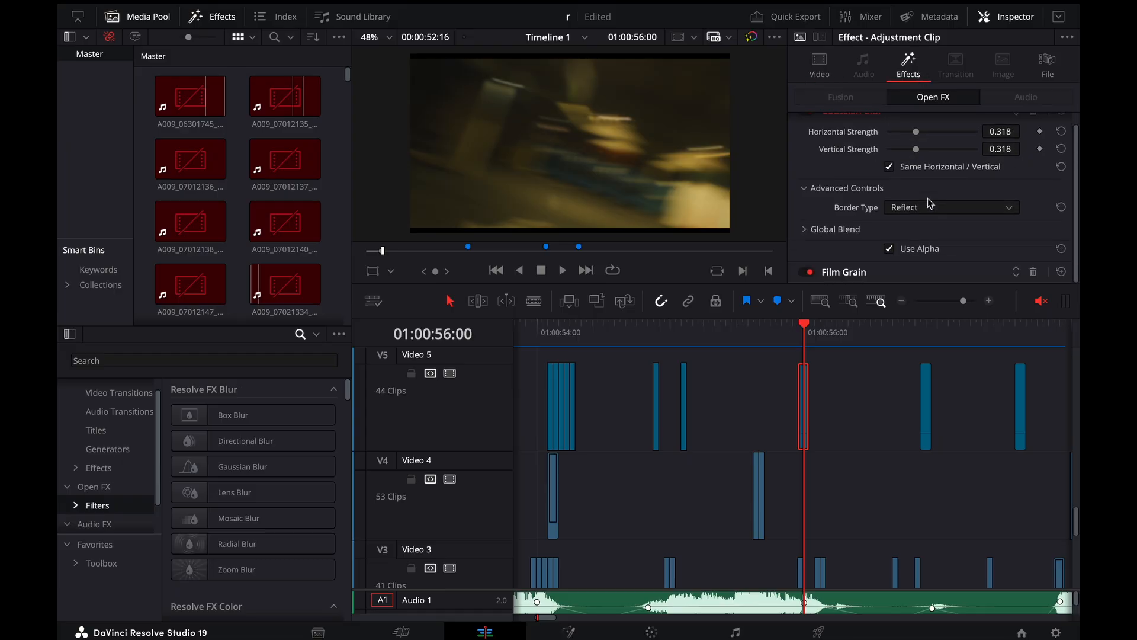
Review the shots following the marquee on Video 1, stopping on the ceiling-light frame at 01:00:56:14
key(space)
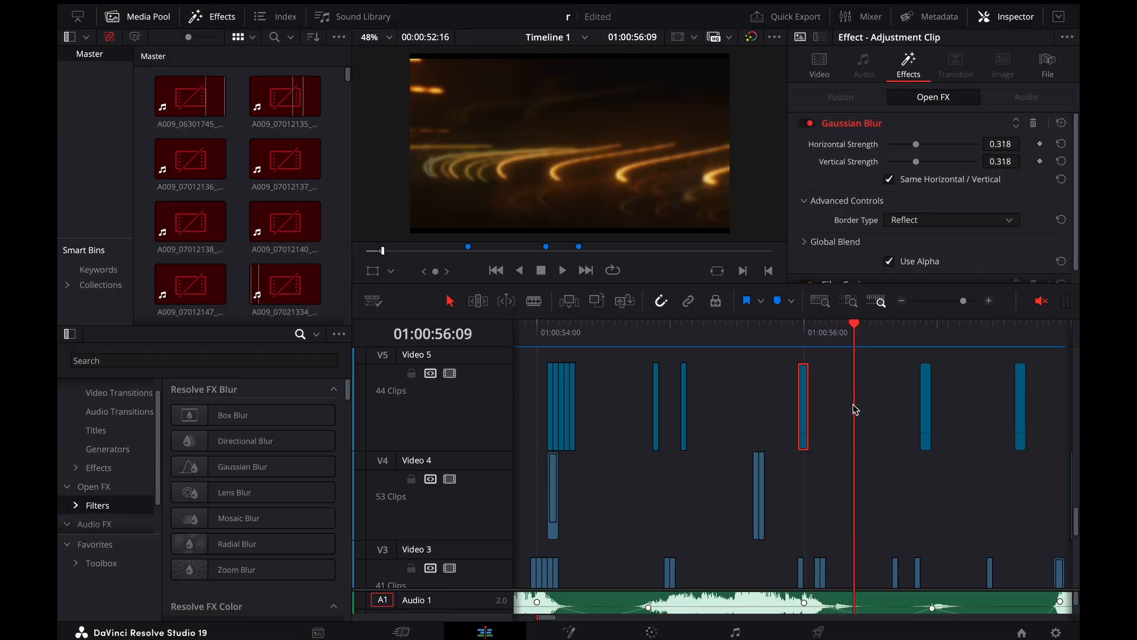
scroll(856, 409, down, 5)
drag(821, 330, 827, 374)
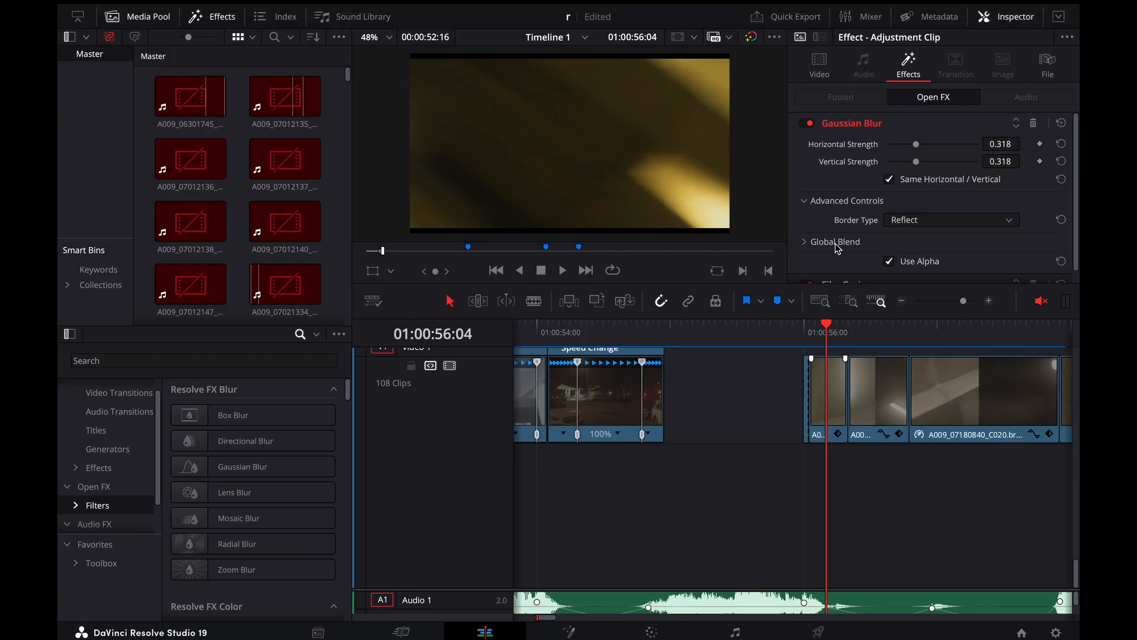
key(ctrl+minus)
drag(808, 329, 820, 350)
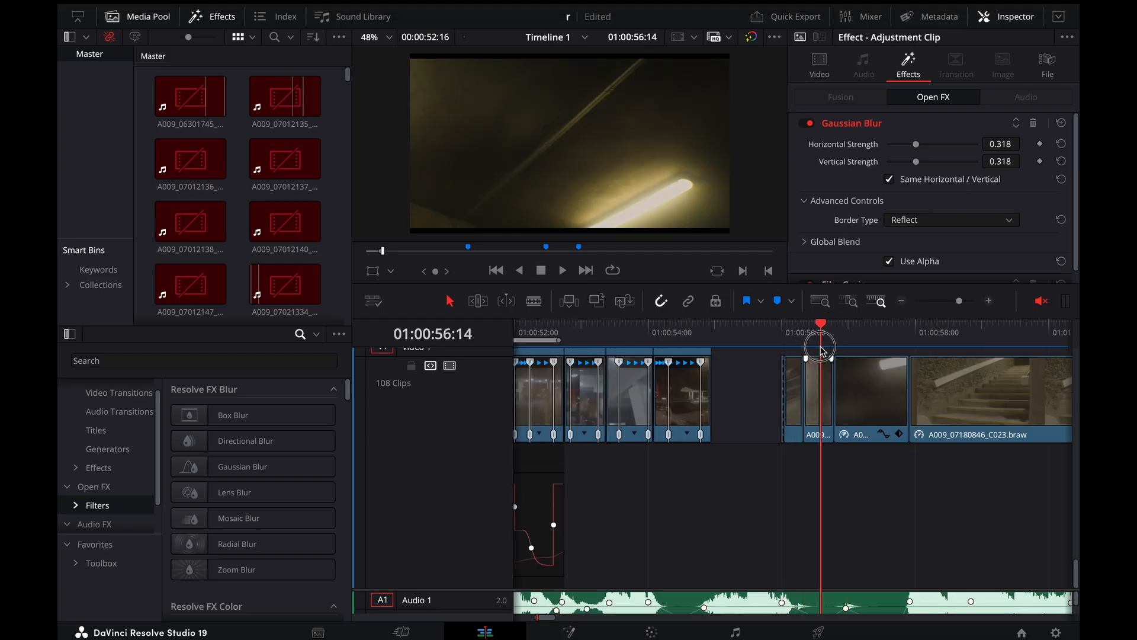
Show the retime controls of the ceiling-light clip at 01:00:56:14 and of the A009_07180840_C020.braw clip right after it
click(819, 376)
key(ctrl+equal)
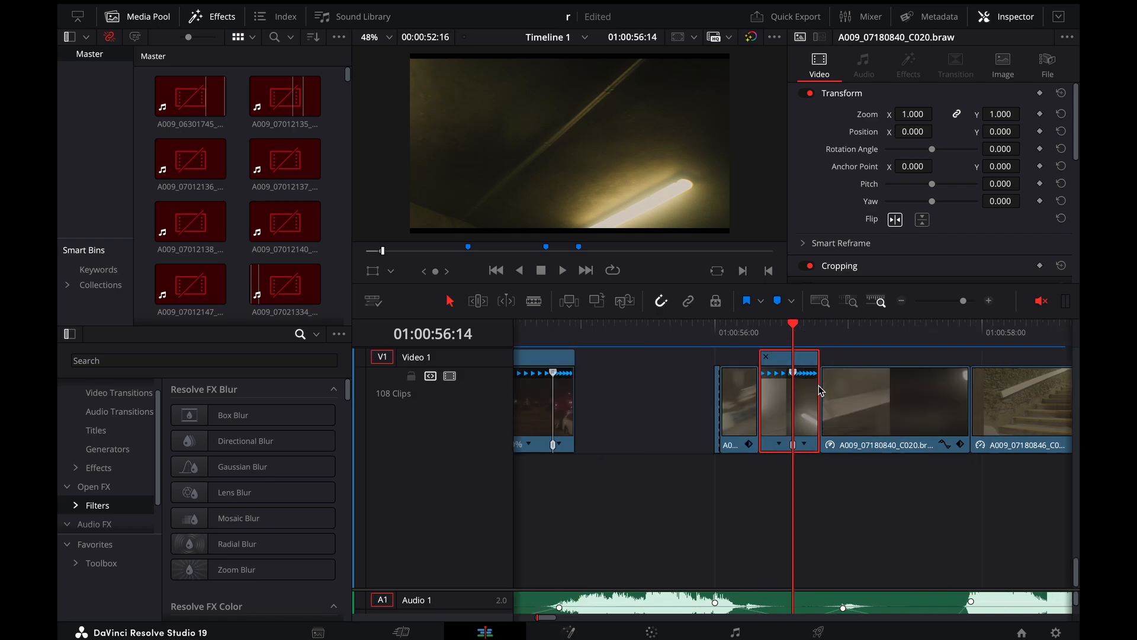
key(ctrl+r)
click(871, 393)
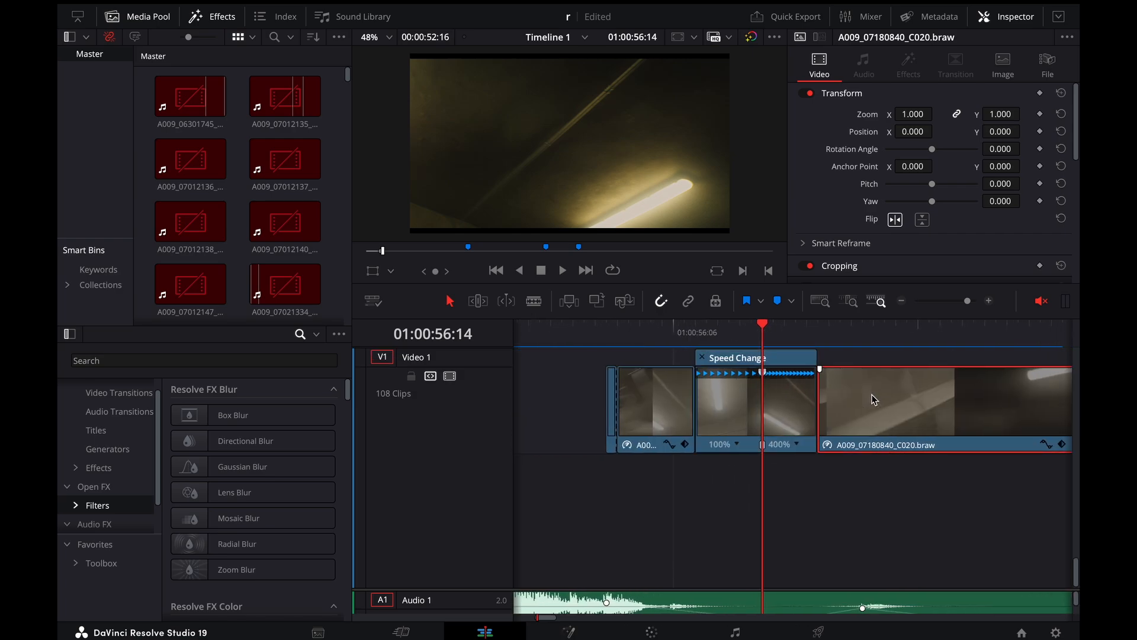
key(ctrl+r)
scroll(871, 393, right, 5)
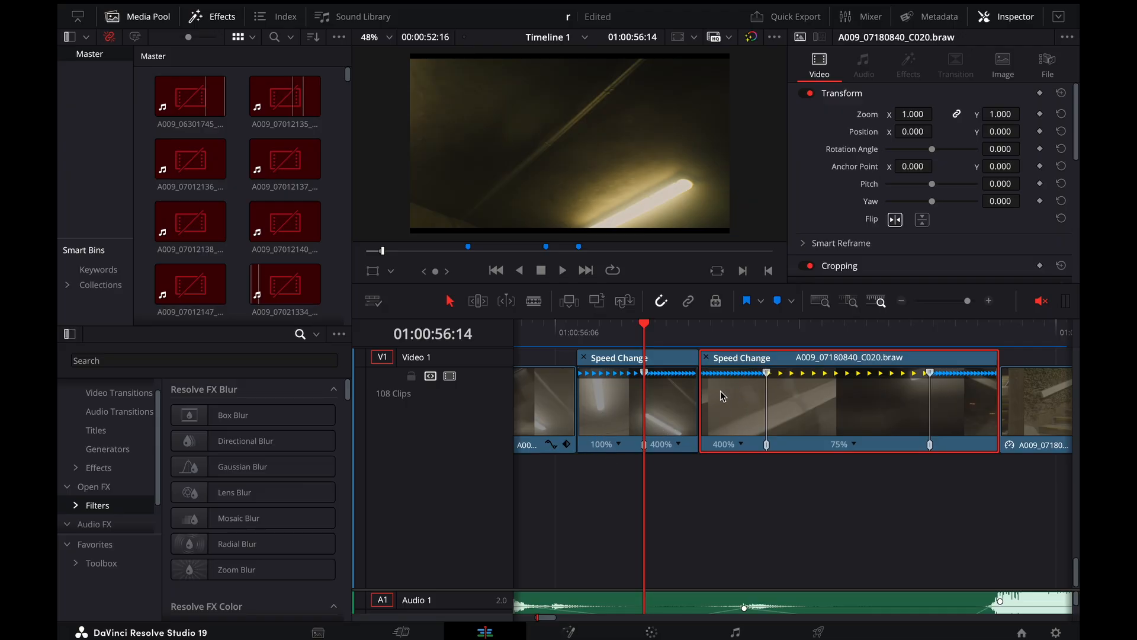
Play the cut between the two ceiling-light clips repeatedly to check how their 400% speed ramps connect
click(674, 328)
key(space)
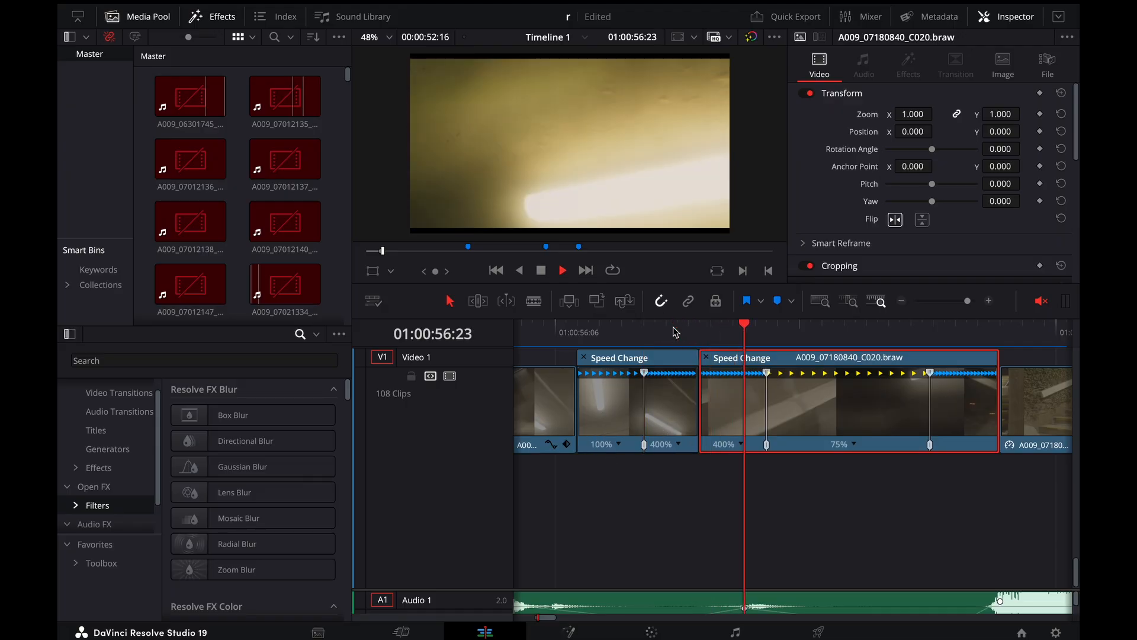
drag(674, 327, 648, 327)
click(649, 331)
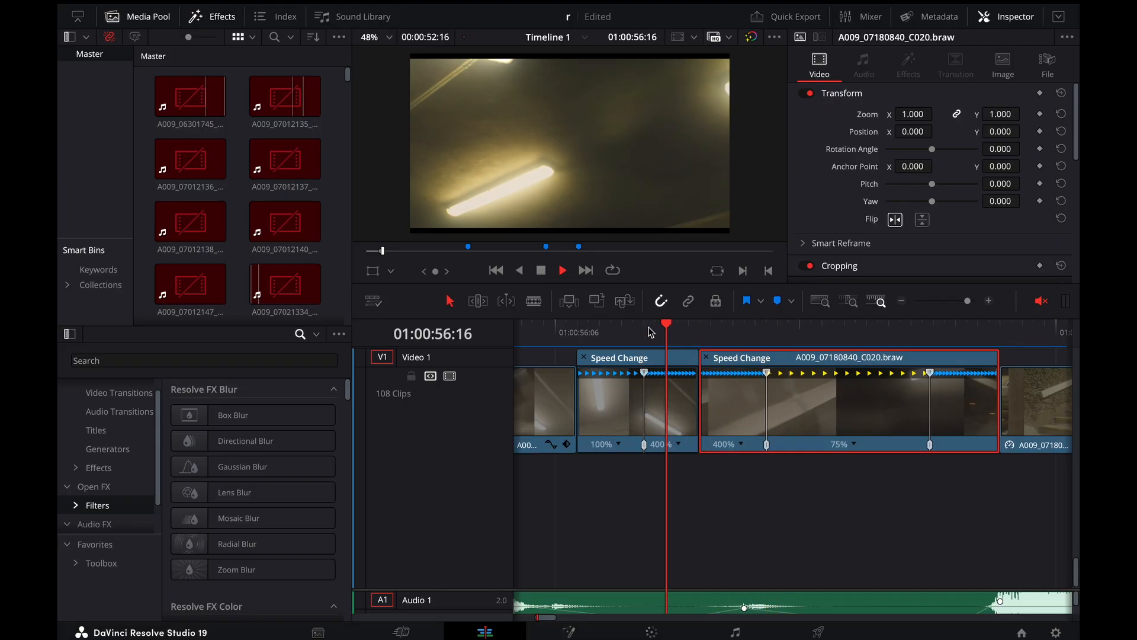
Play the ceiling-light clips on Video 1 through to the stairs clip to review the 400%, 75% and closing speed ramps
click(650, 330)
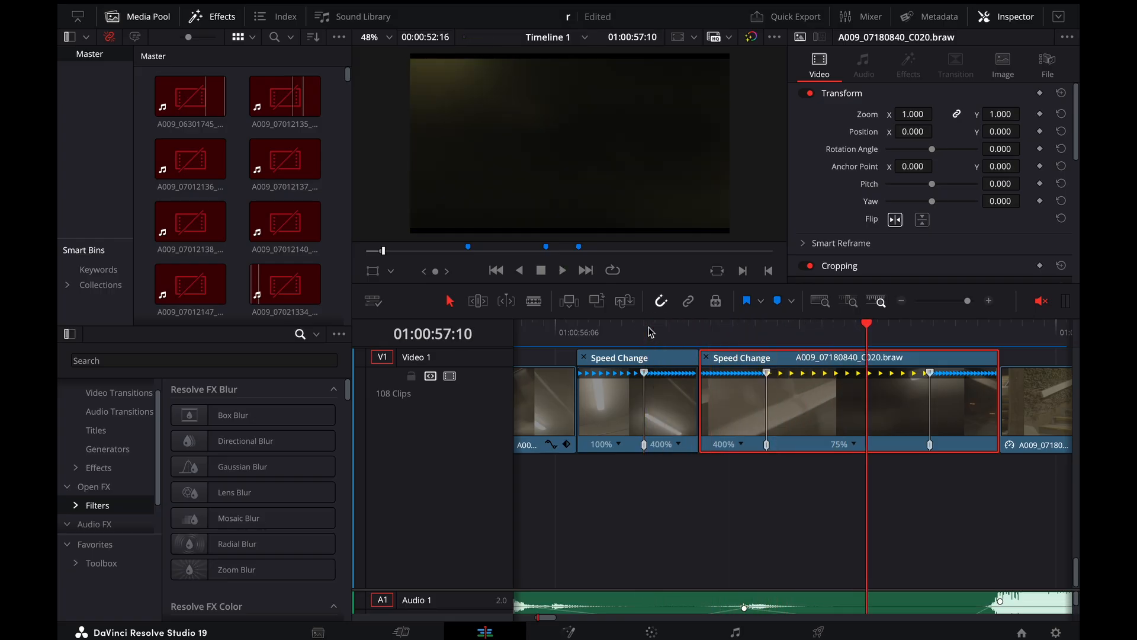
click(773, 332)
key(space)
key(ctrl+minus)
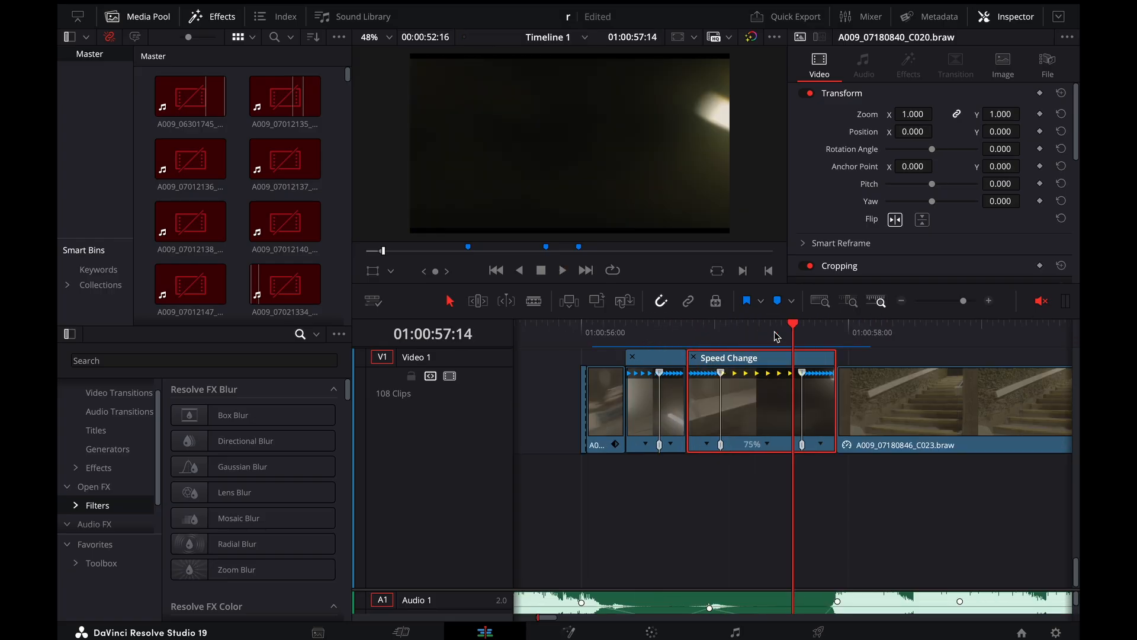
key(space)
click(799, 335)
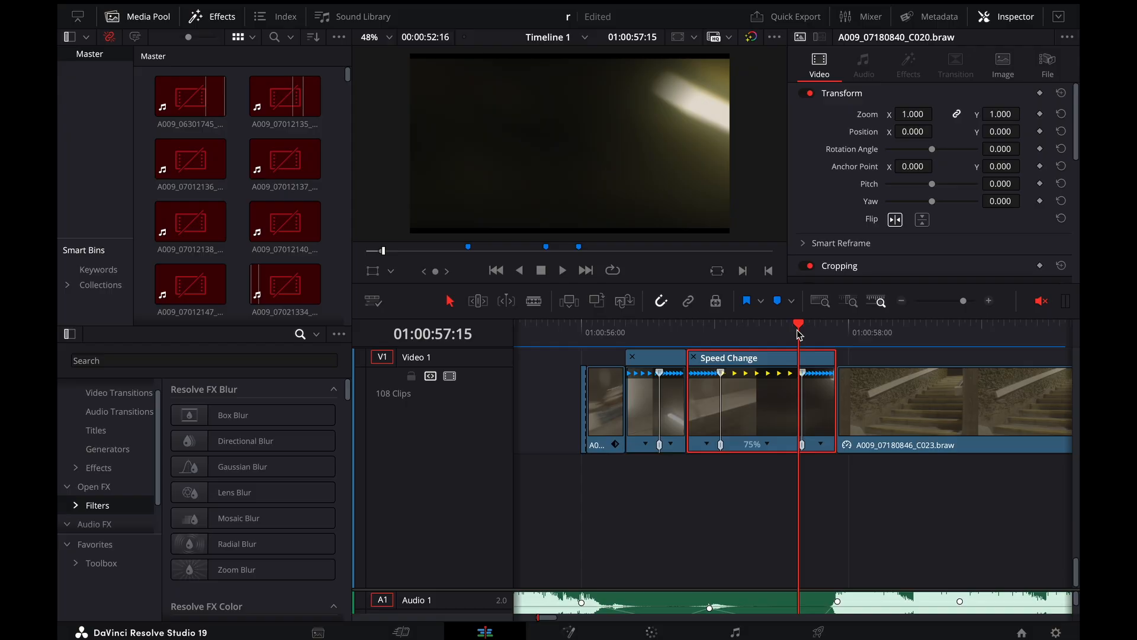
key(space)
key(ctrl+minus)
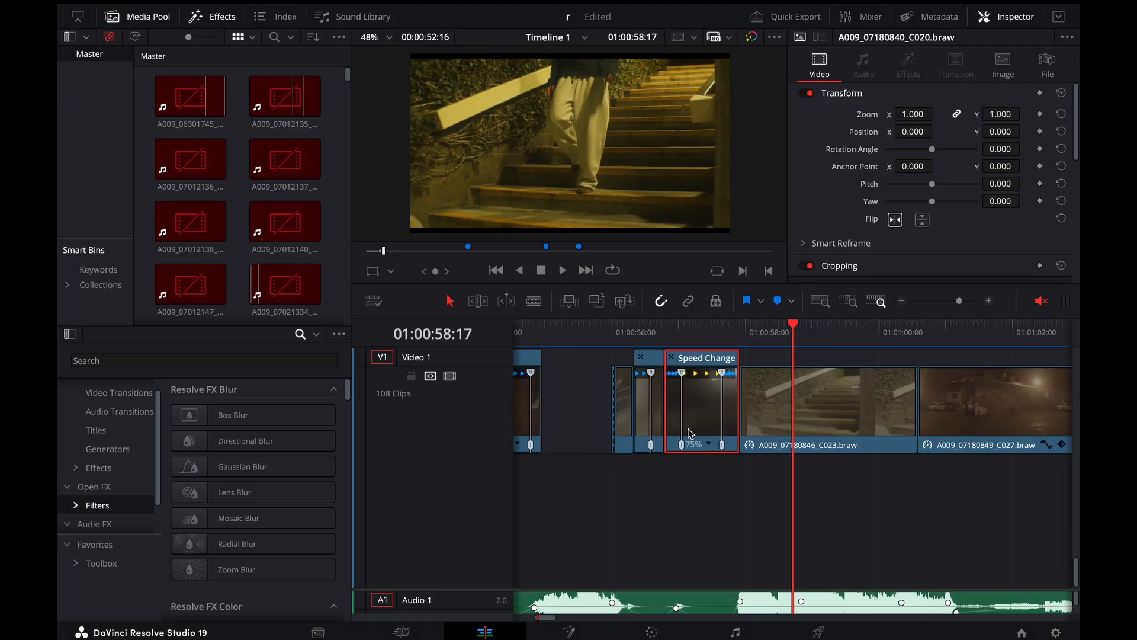
Select the short A009_07180854_C031.braw overlay on Video 2 at 01:00:56:09, above the start of the ceiling-light clip
scroll(690, 434, up, 3)
scroll(689, 433, up, 2)
click(655, 335)
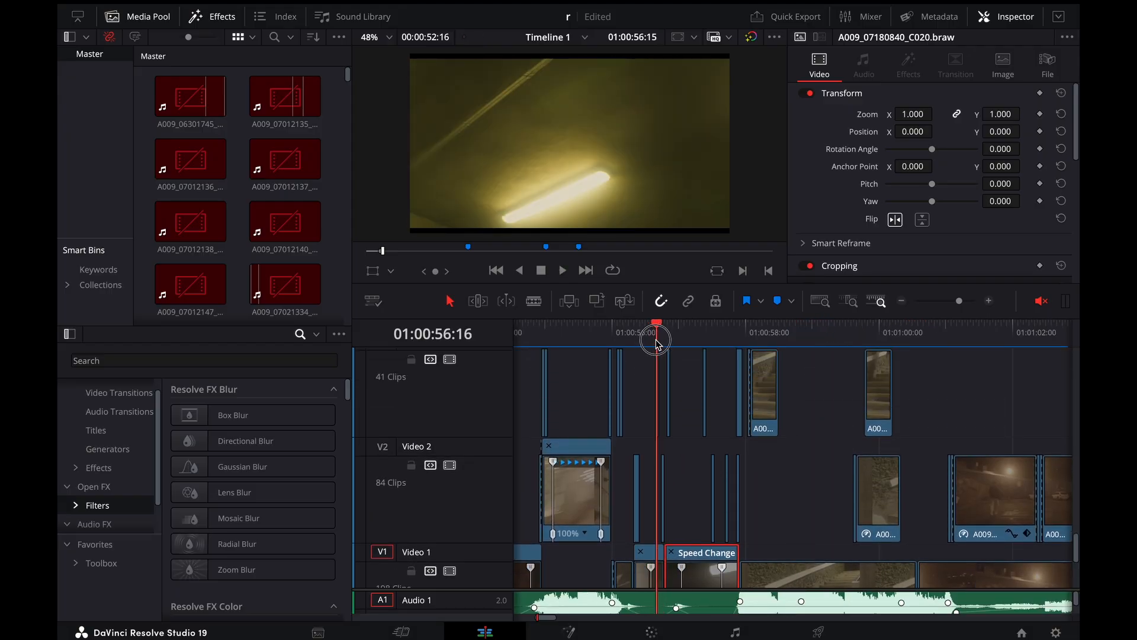
key(ctrl+equal)
key(Right)
key(ctrl+equal)
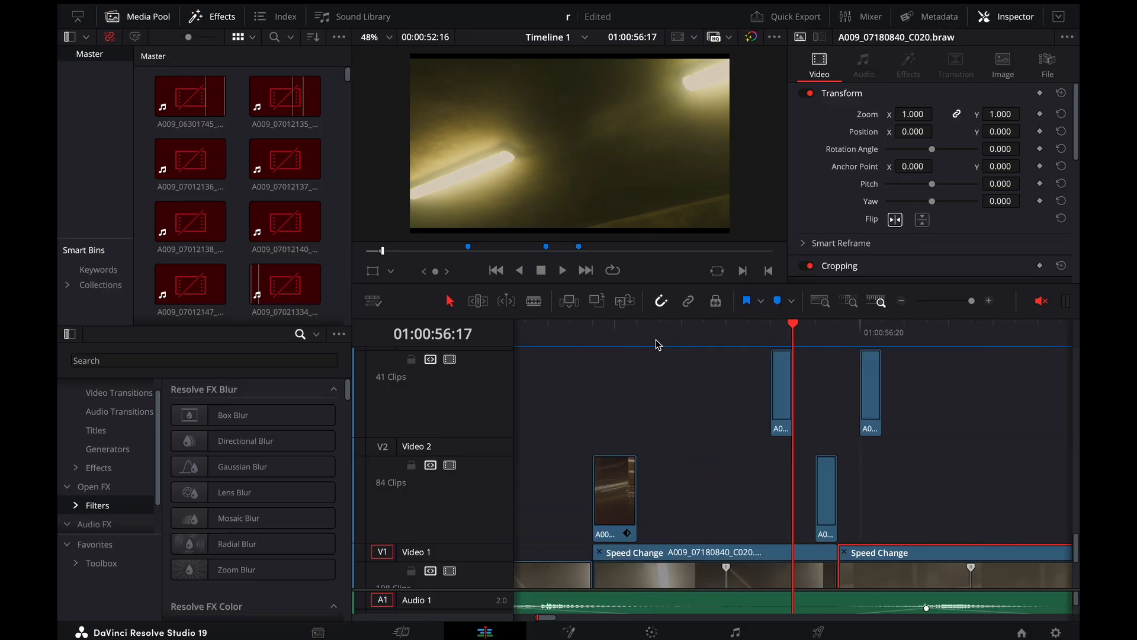
click(617, 332)
click(605, 513)
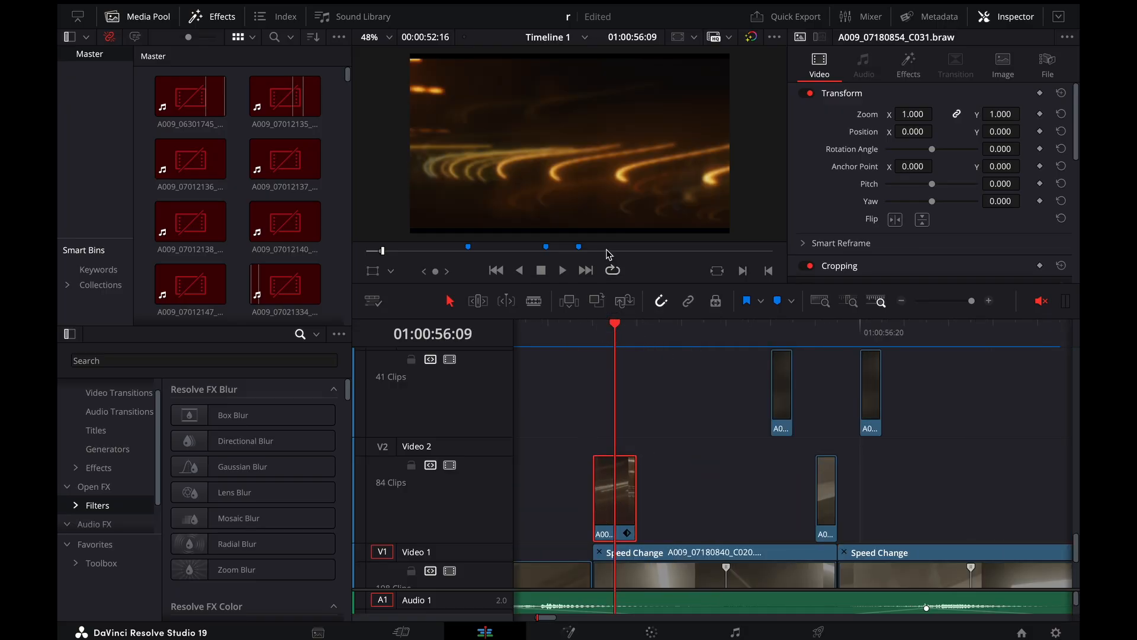
scroll(601, 140, down, 2)
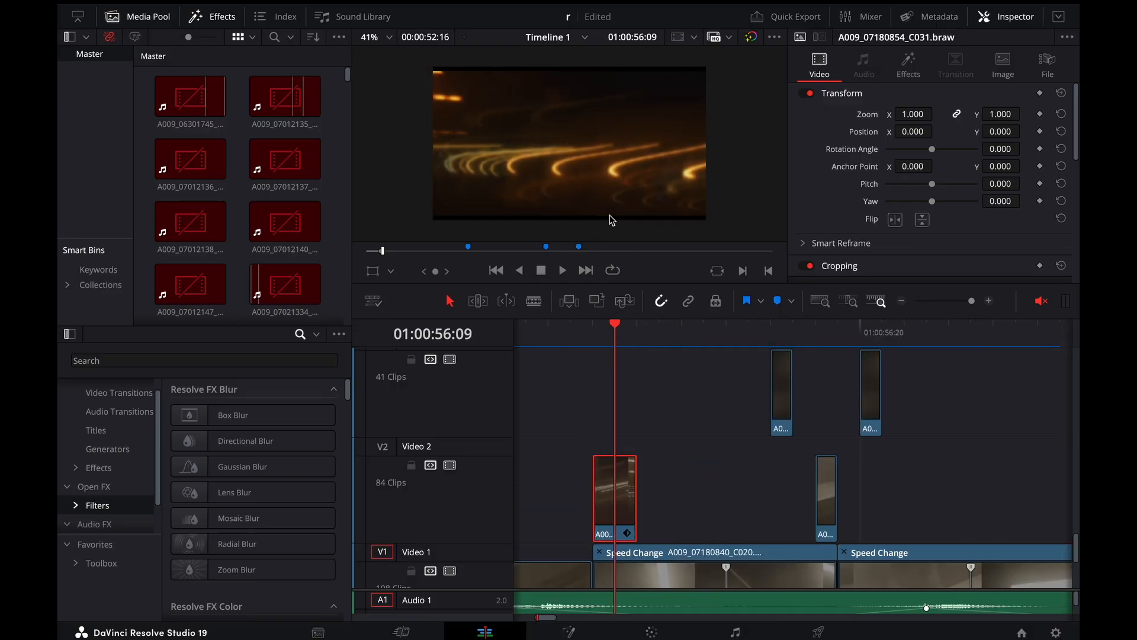
Step back and forth frame by frame over the light-streak overlay at 01:00:56:09 and play it into the ceiling-light shot
click(594, 336)
key(Right)
key(Right)
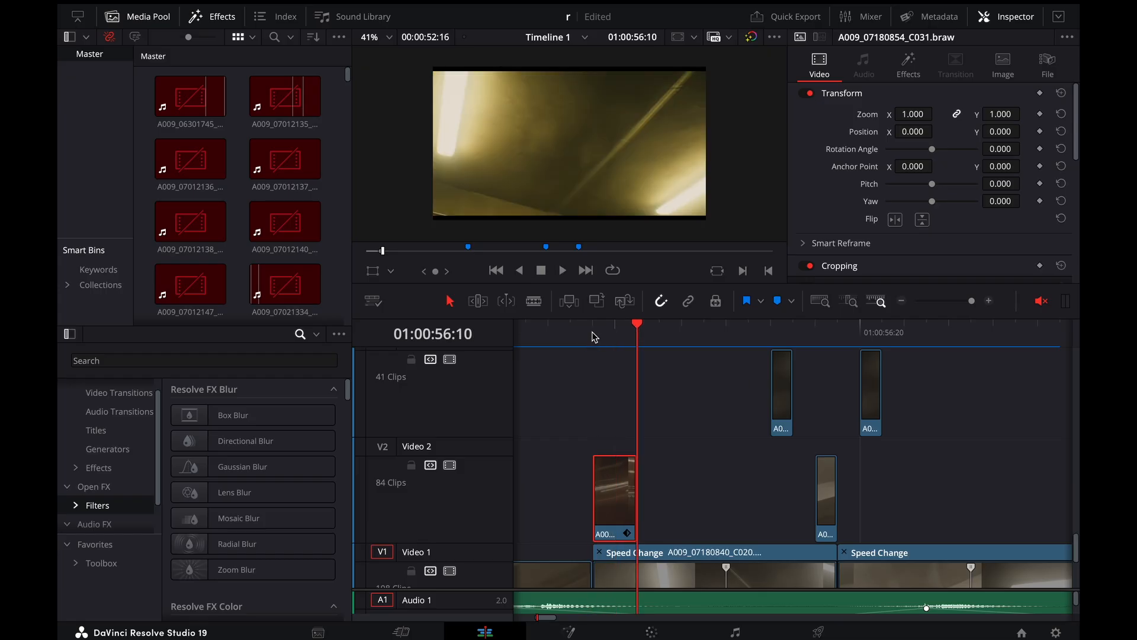
key(Left)
key(Left)
key(Right)
key(Right)
key(Left)
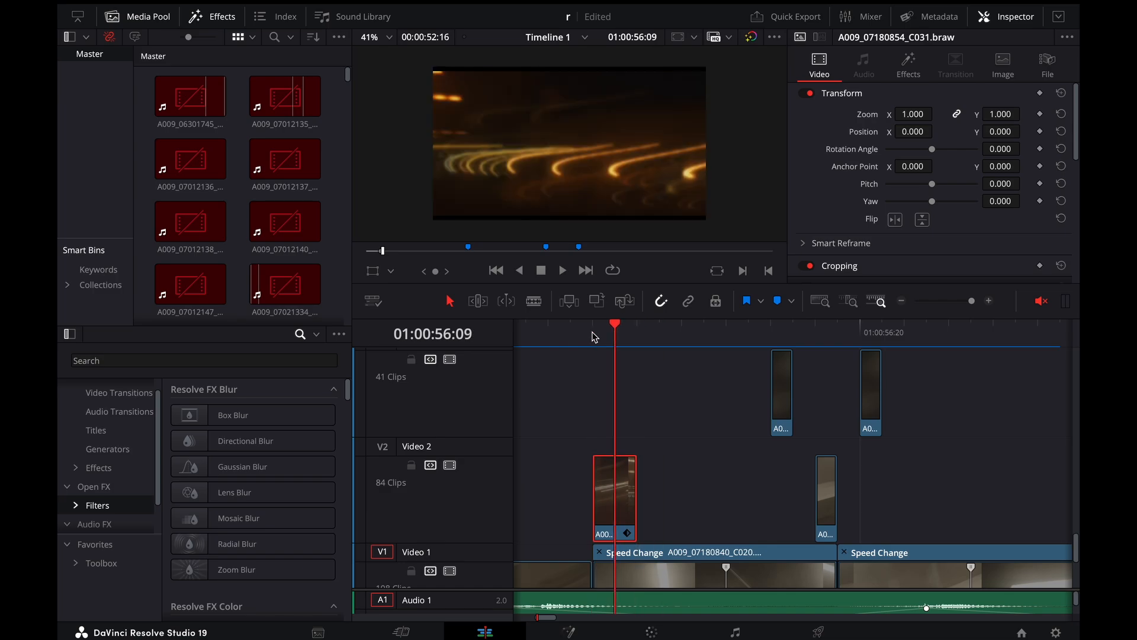
key(Left)
key(Left)
key(space)
Play the cut between the two ceiling-light clips with its one-frame overlays, continuing to 01:00:57:11
key(space)
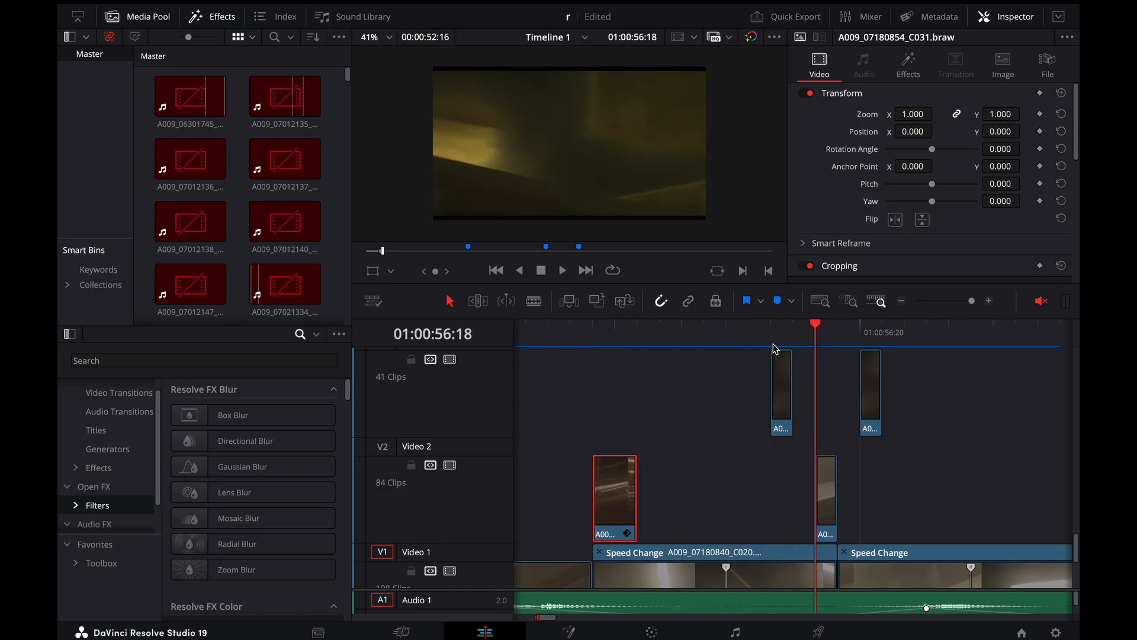
click(748, 344)
key(space)
key(space)
key(super+minus)
key(super+minus)
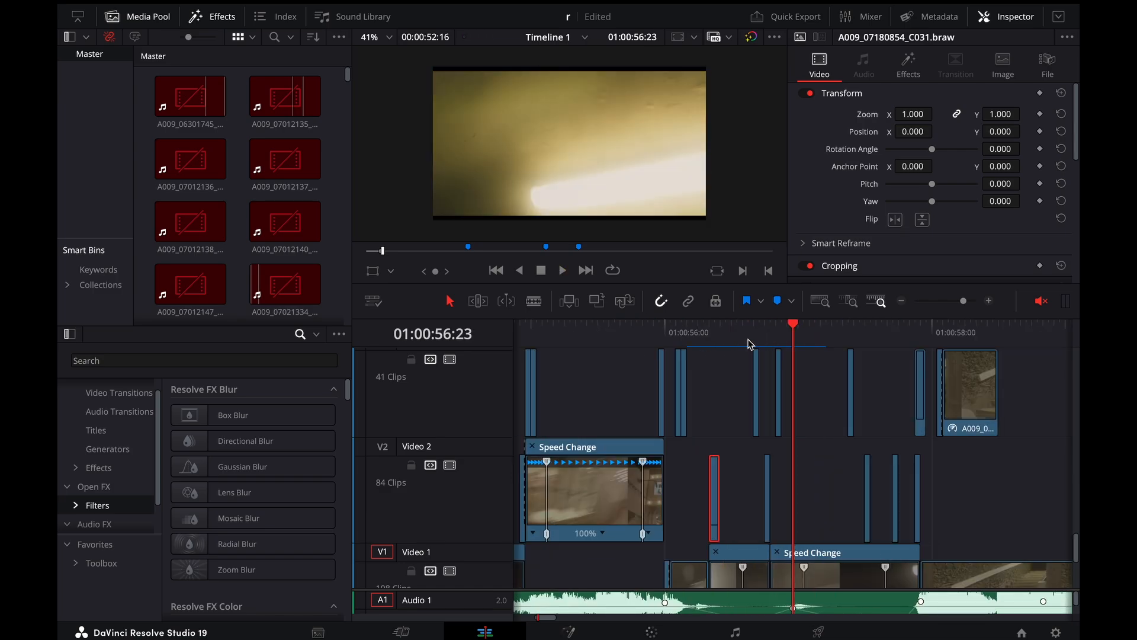
click(748, 344)
key(space)
key(space)
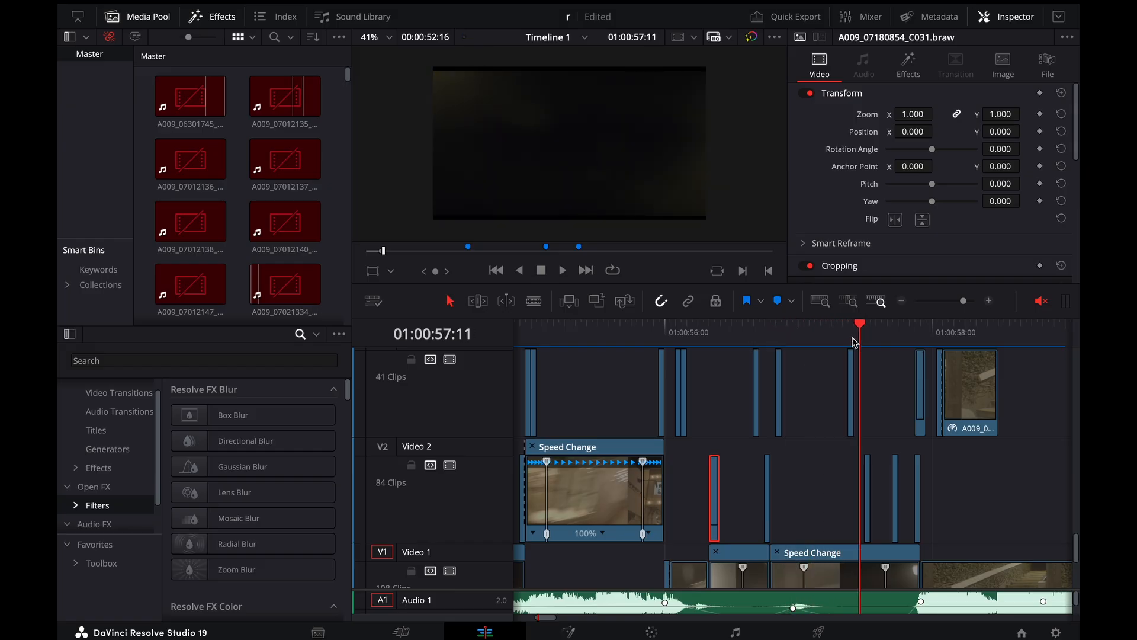
Replay and scrub the change from the ceiling-light shot to the stairs shot around 01:00:58:00
drag(855, 342, 828, 347)
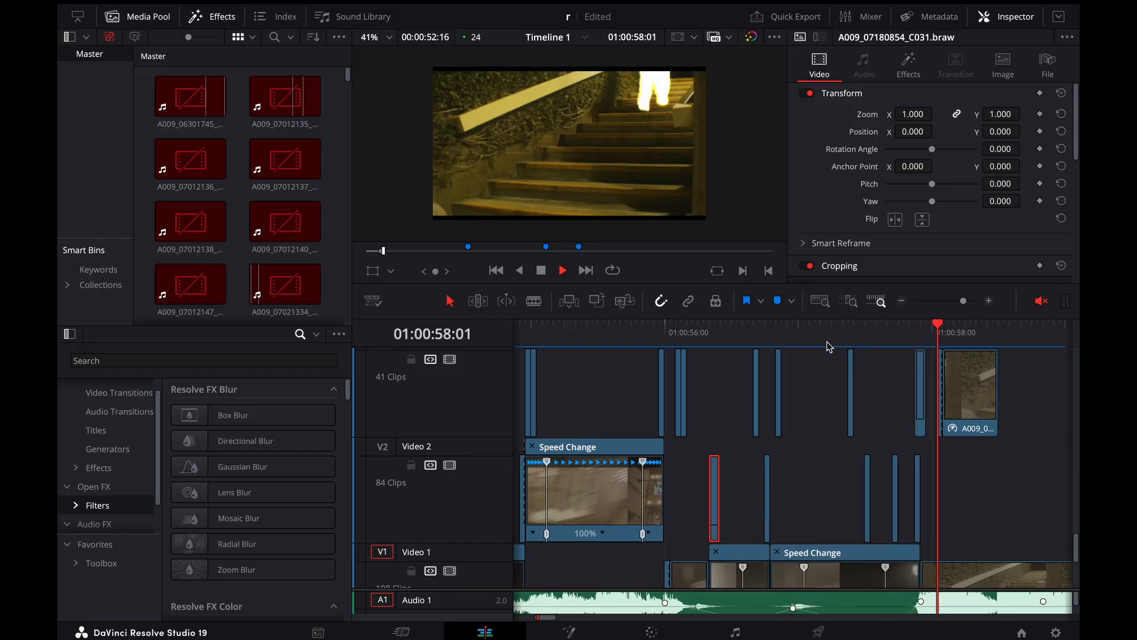
click(862, 335)
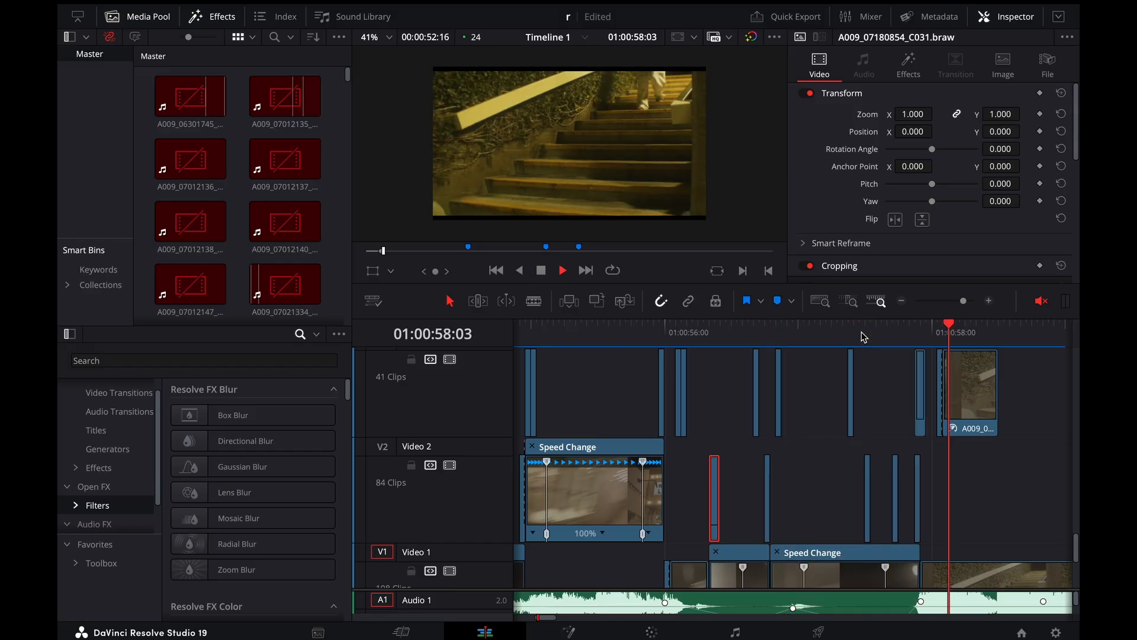
drag(863, 336, 905, 343)
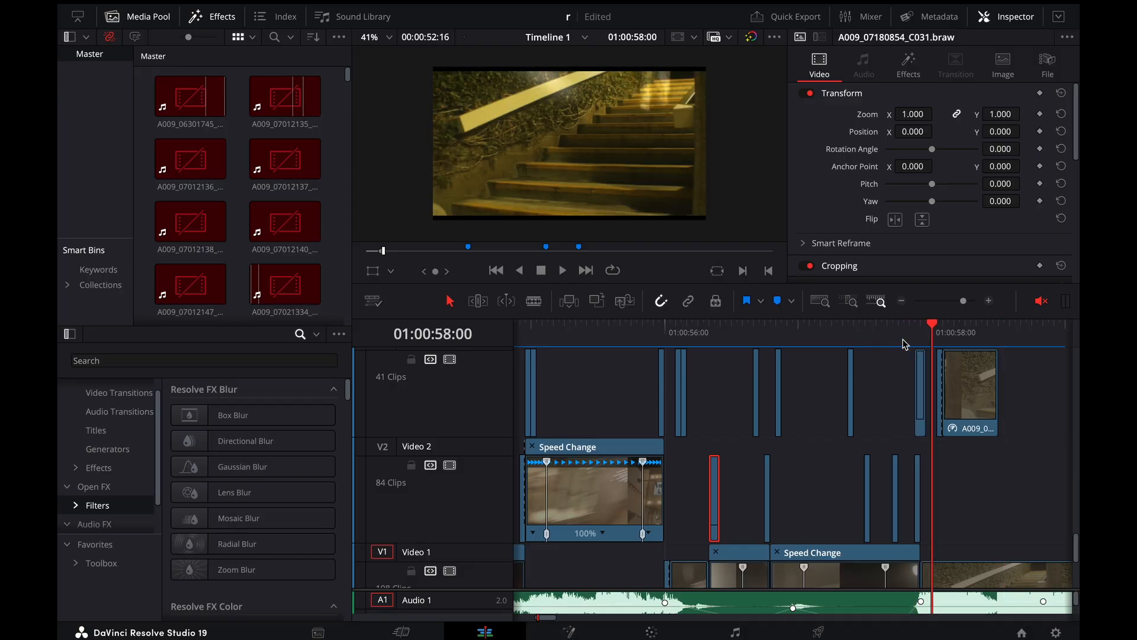
click(905, 344)
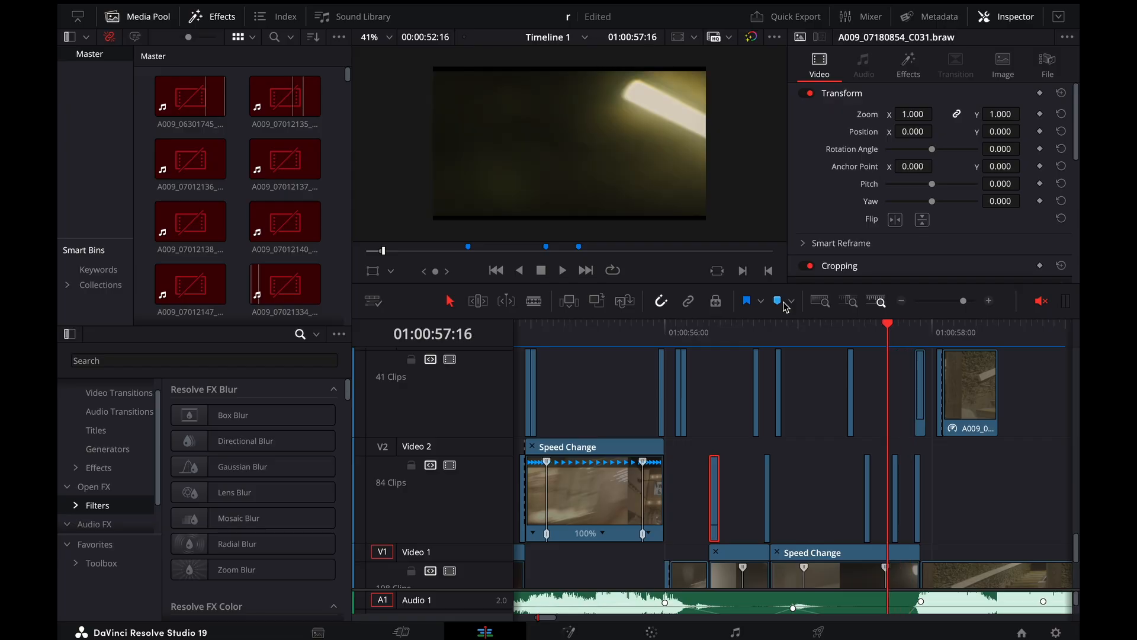
Step frame by frame through the ceiling-light clip's final 400% ramp and the one-frame overlays above it on Video 2, reaching 01:00:57:21
scroll(872, 460, down, 5)
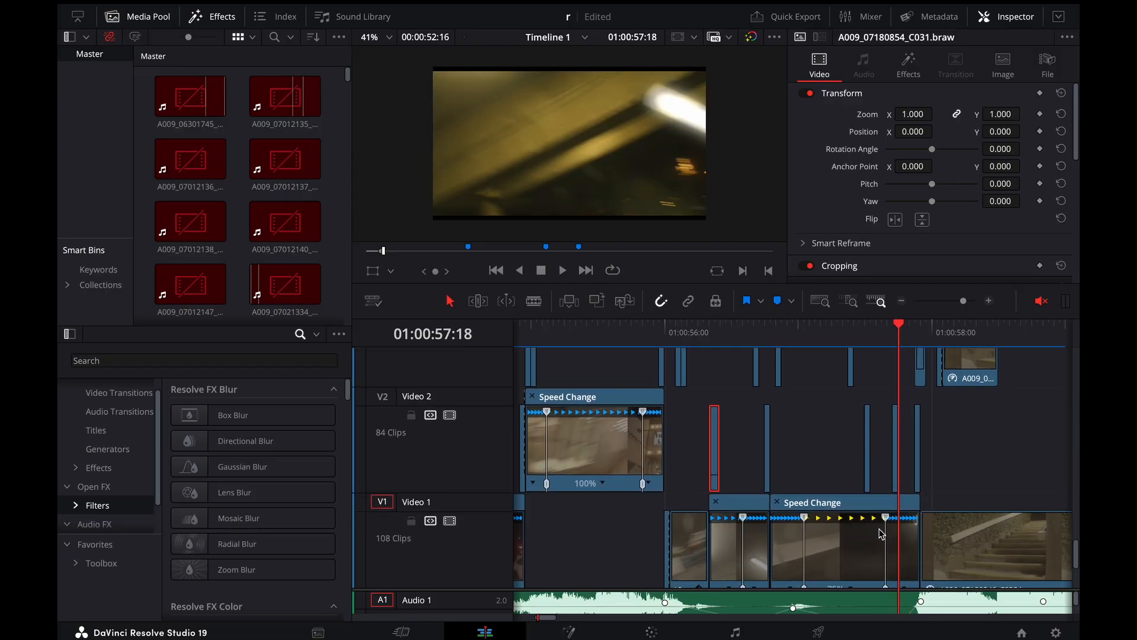
key(super+equal)
key(super+equal)
scroll(794, 449, up, 2)
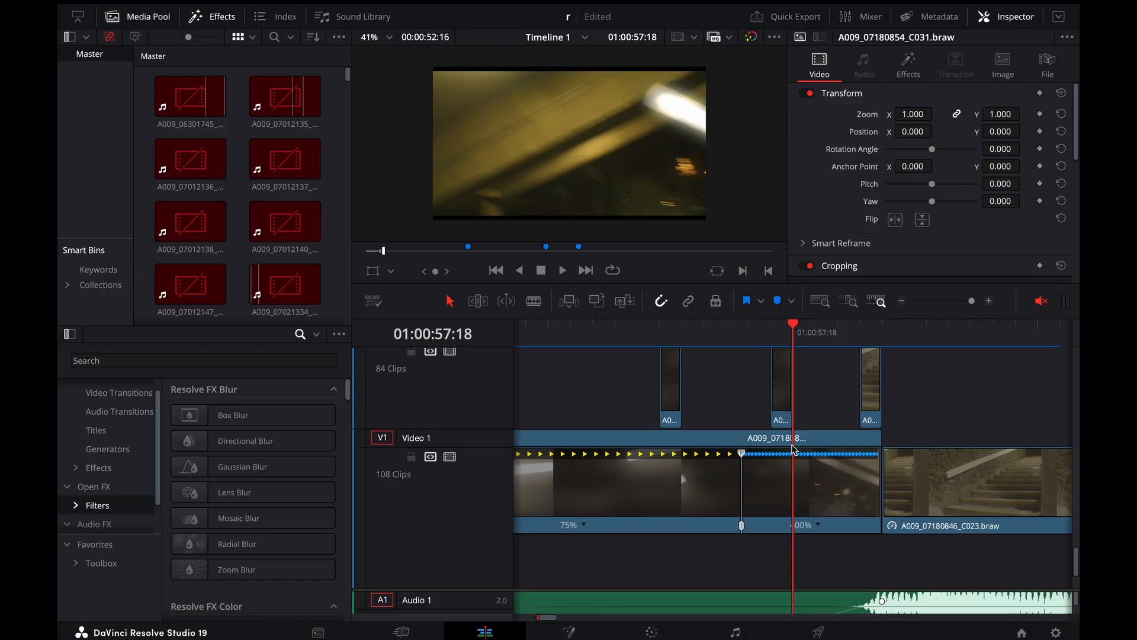
key(Right)
key(Right)
key(Right)
key(Left)
key(Left)
key(Left)
key(Left)
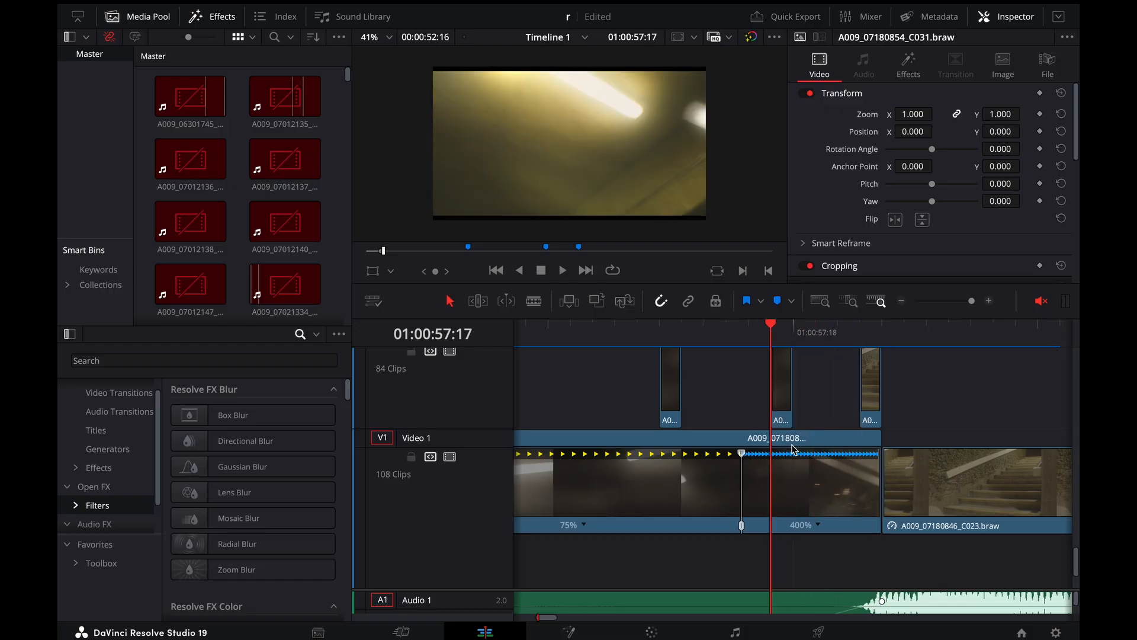
key(Left)
key(Left)
key(Right)
key(Right)
key(Right)
key(Right)
key(Right)
key(Right)
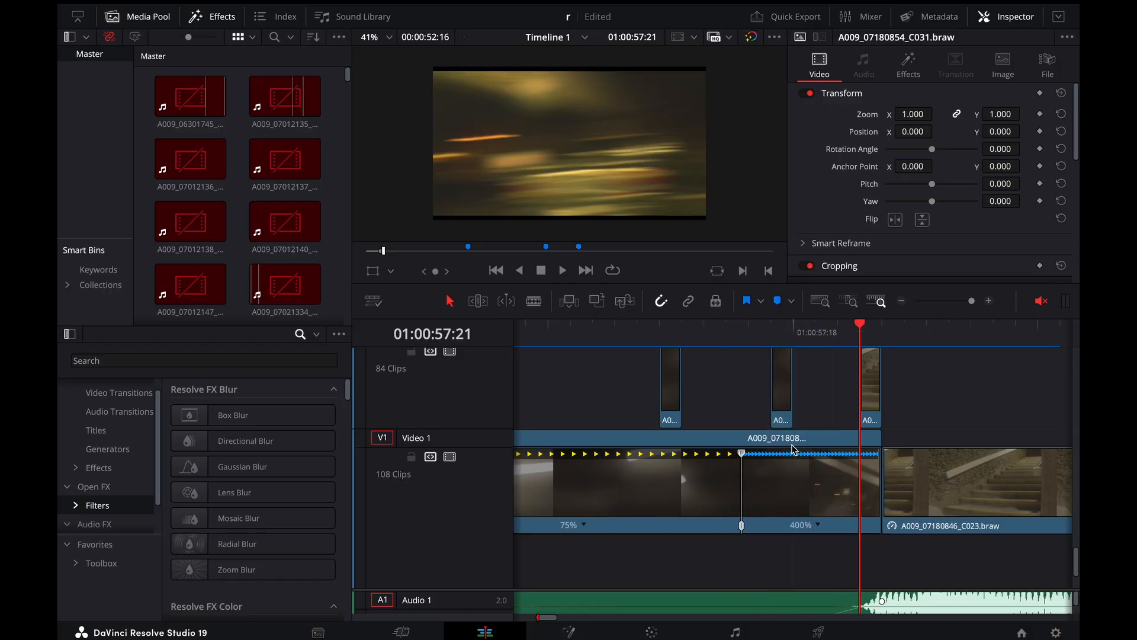
Step back and forth across the cut to the A009_07180846_C023.braw stairs clip, ending at 01:00:58:01
key(Right)
key(Right)
key(Right)
key(Left)
key(Left)
key(Left)
key(Left)
key(Left)
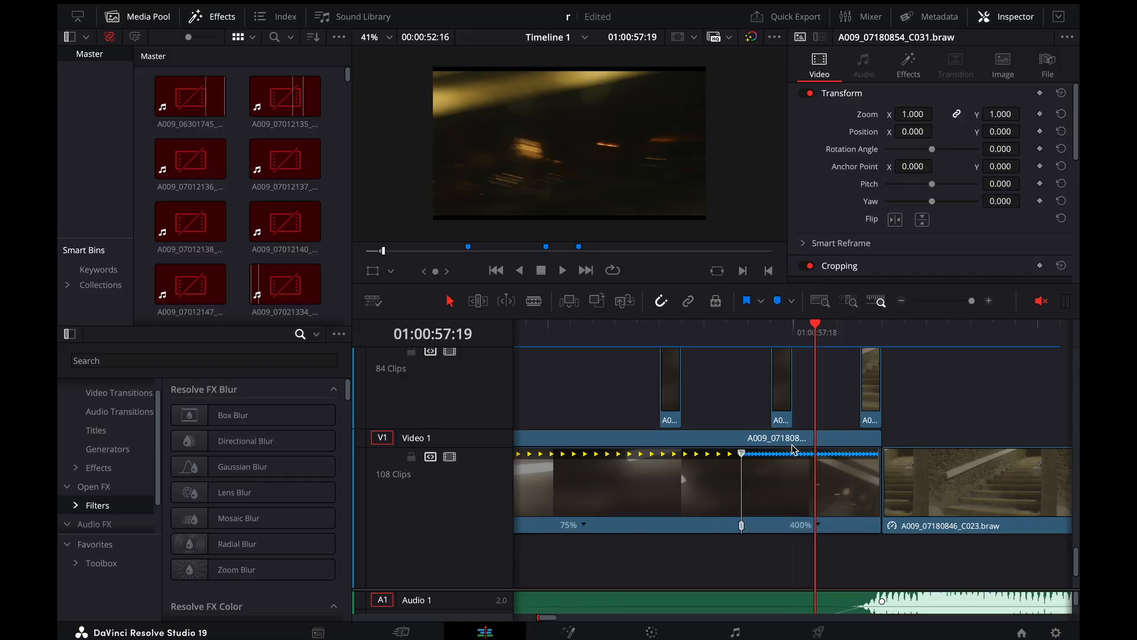
key(Right)
key(Right)
key(Right)
key(Right)
key(Right)
key(Right)
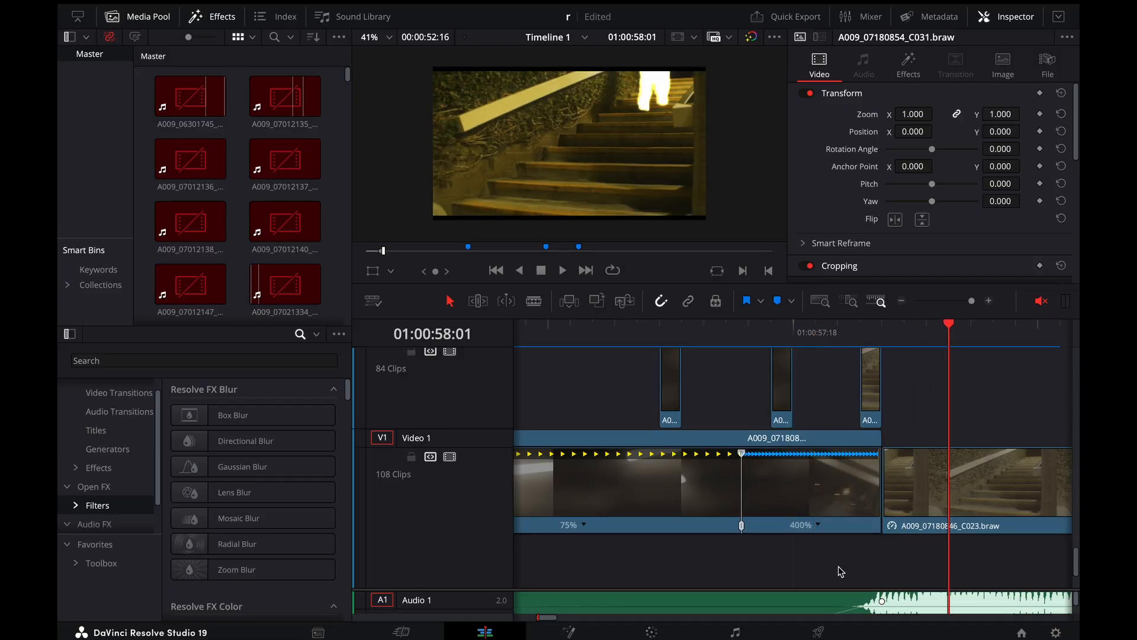
Show the Directional Blur settings of the one-frame adjustment clip on Video 8 at 01:00:57:21
scroll(869, 379, up, 6)
click(882, 328)
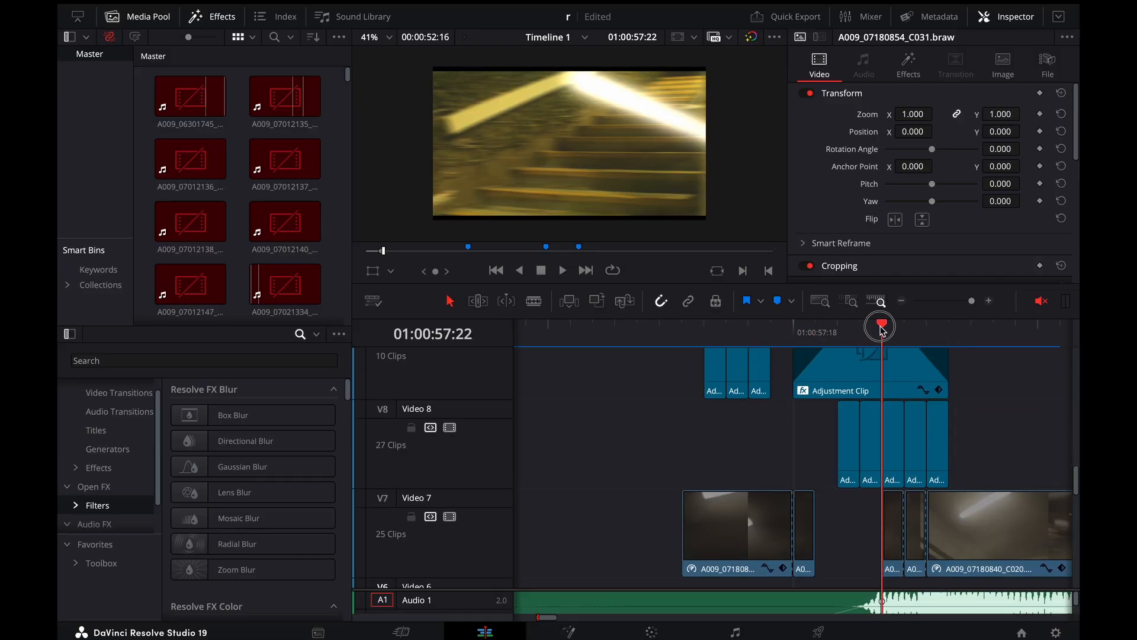
key(Left)
click(822, 429)
click(857, 435)
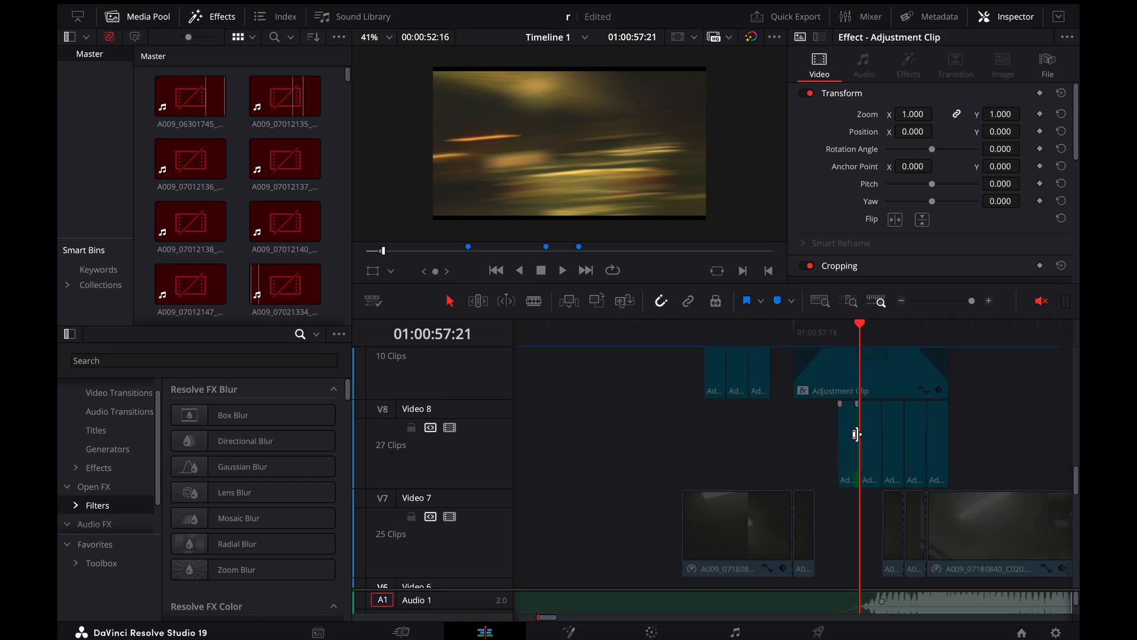
click(871, 433)
click(908, 64)
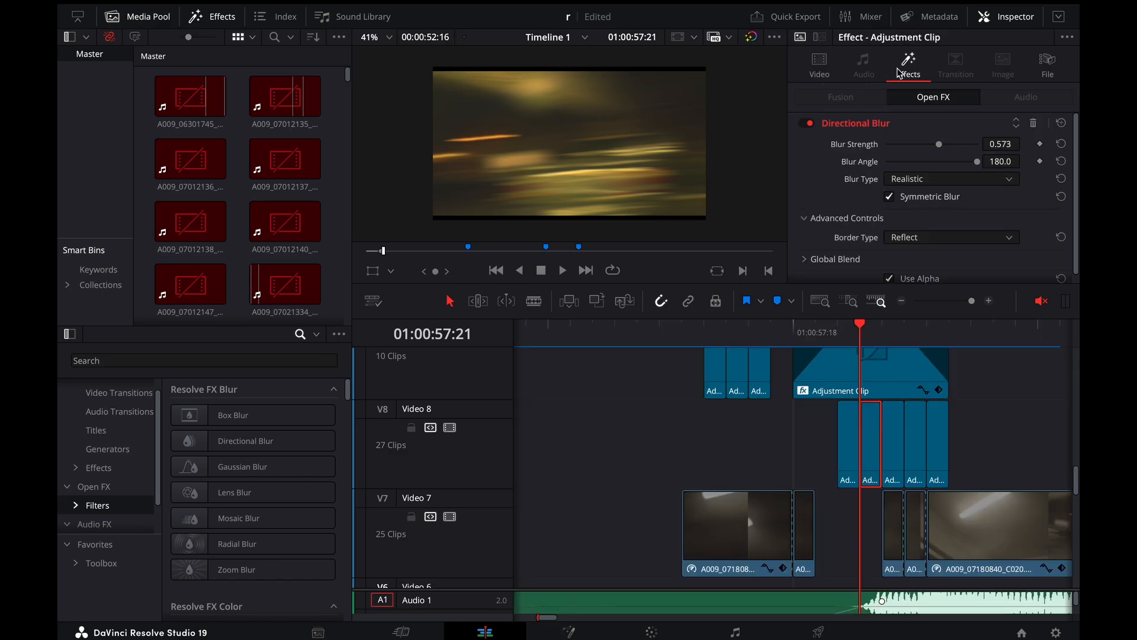
scroll(893, 172, down, 1)
Show the Camera Shake settings of the faded adjustment clip on Video 9 and scrub back to its start at 01:00:57:18
scroll(866, 438, up, 3)
click(865, 436)
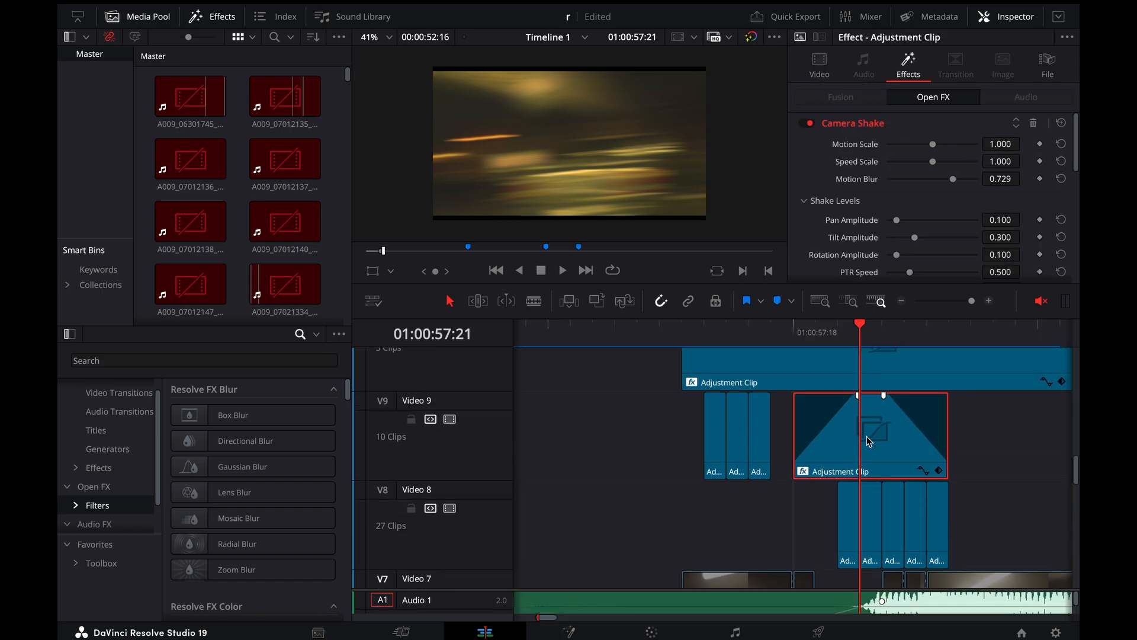
scroll(866, 436, up, 1)
scroll(886, 244, down, 1)
mouse_move(866, 340)
mouse_down()
mouse_move(893, 330)
mouse_move(730, 359)
mouse_move(862, 358)
mouse_up()
scroll(916, 198, up, 1)
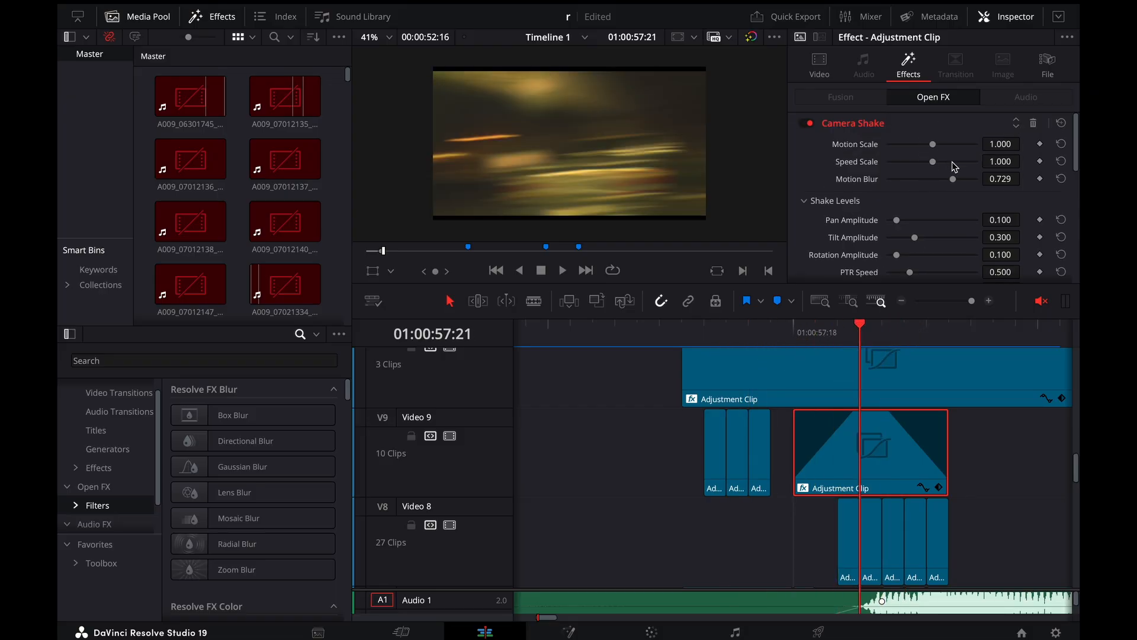
drag(875, 353, 821, 360)
drag(751, 335, 789, 338)
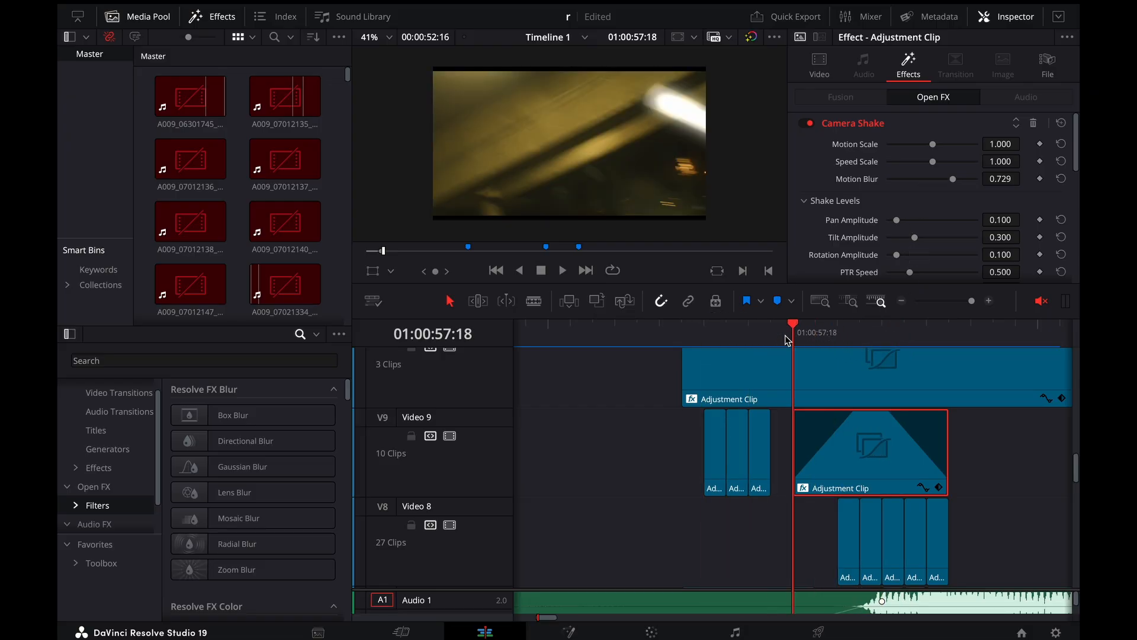
Select the long adjustment clip on Video 11 at 01:00:56:23 and review its Flicker Addition and Flicker Quality settings
scroll(801, 393, up, 3)
scroll(800, 393, right, 3)
scroll(803, 393, down, 3)
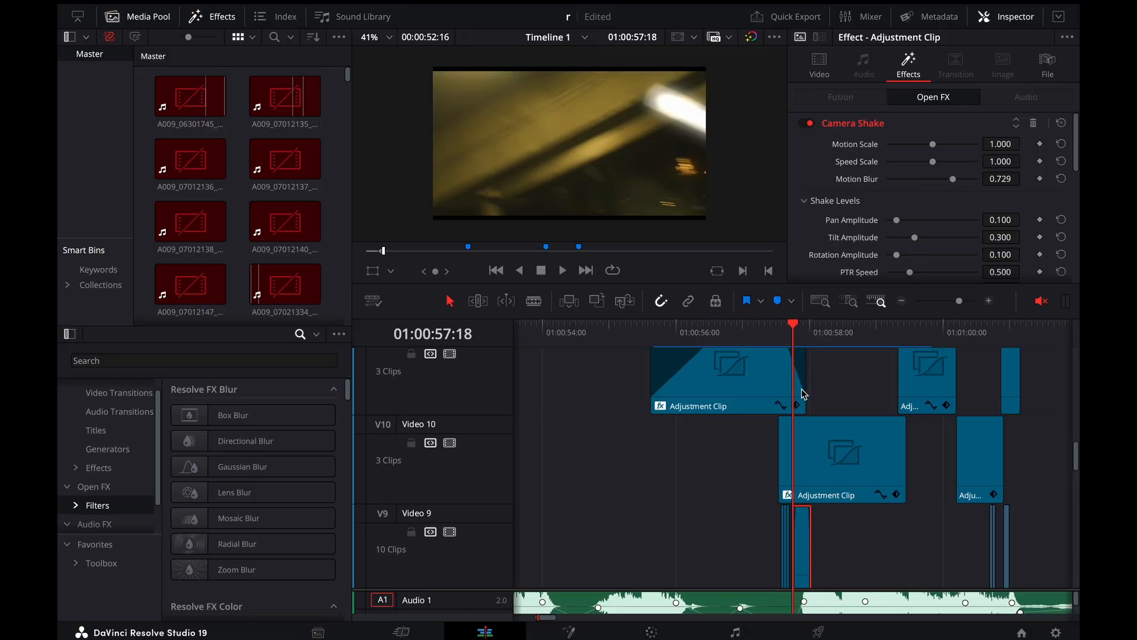
drag(832, 327, 745, 364)
click(756, 384)
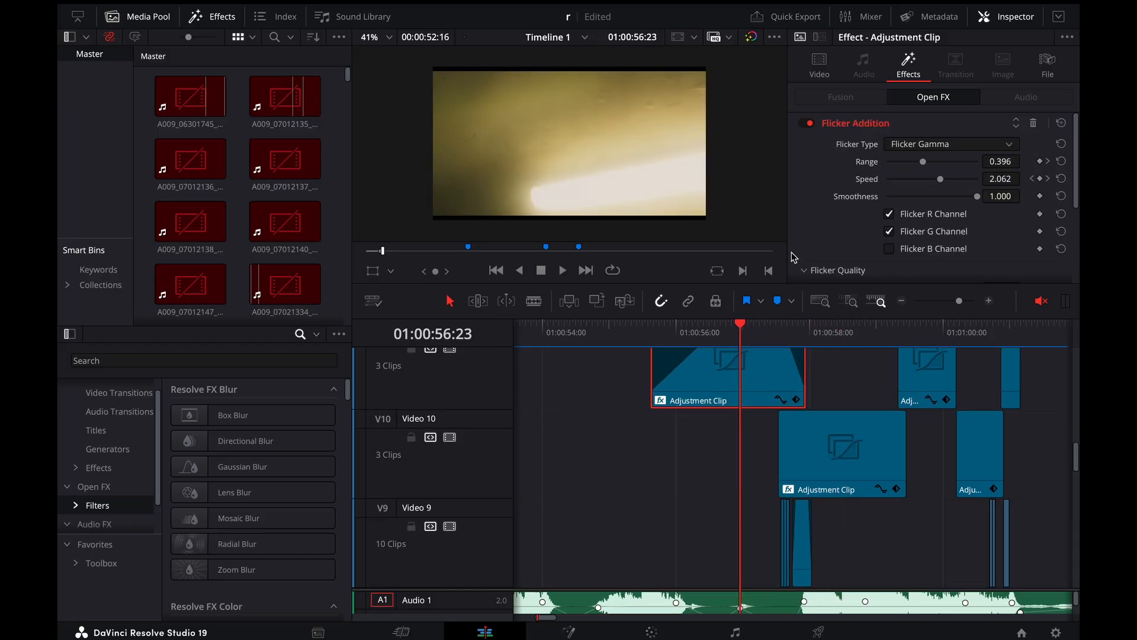
scroll(853, 149, down, 3)
scroll(848, 439, up, 2)
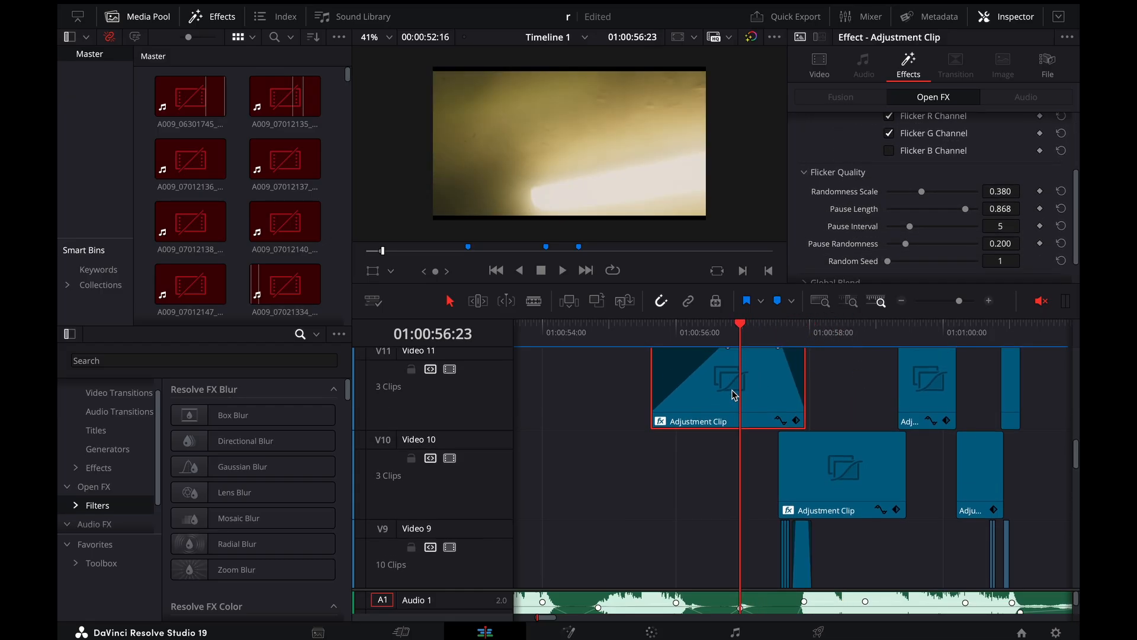
Scrub the Video 11 adjustment clip between 01:00:56:21 and 01:00:56:18 to check its keyframed Flicker Addition range and speed
mouse_move(731, 329)
mouse_down()
mouse_move(705, 330)
mouse_move(735, 345)
mouse_up()
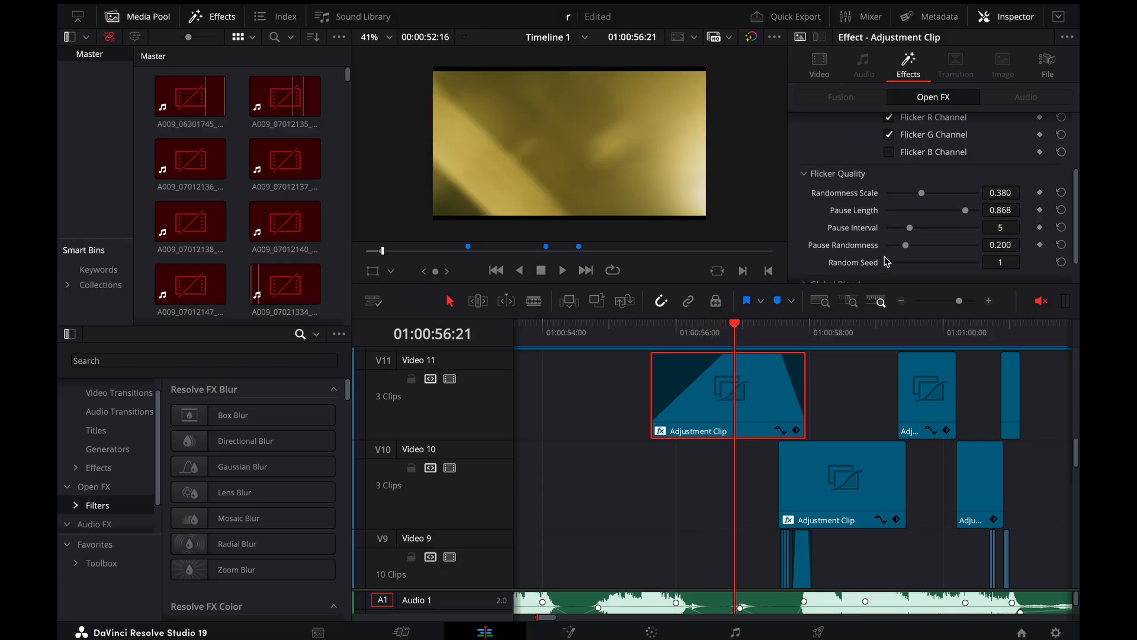
scroll(886, 261, up, 3)
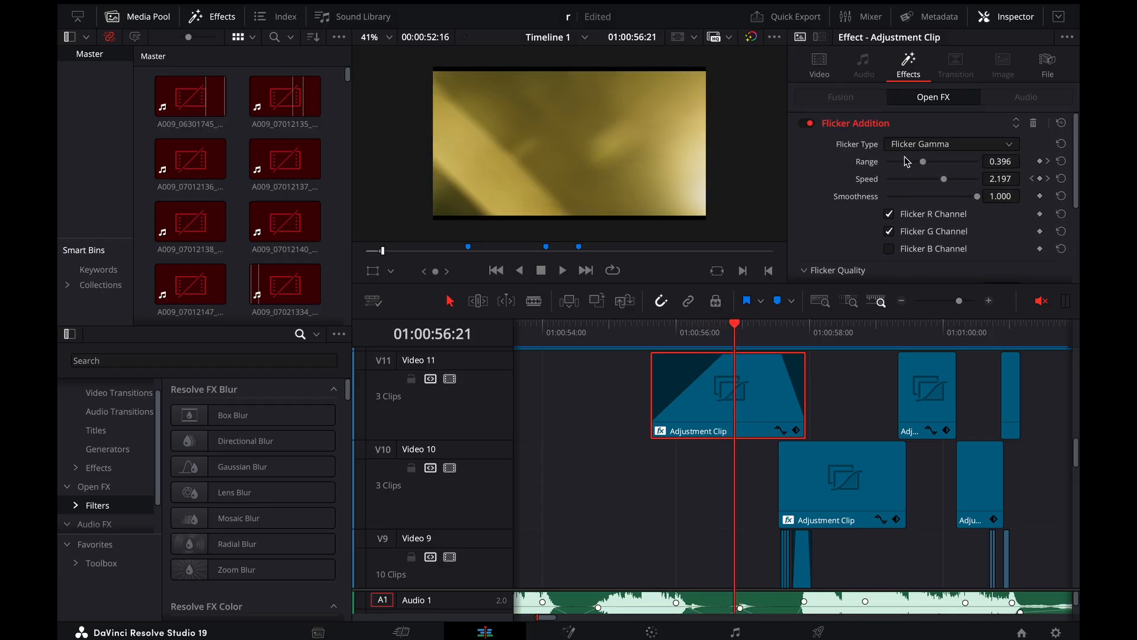
mouse_move(746, 338)
mouse_down()
mouse_move(767, 337)
mouse_move(727, 343)
mouse_up()
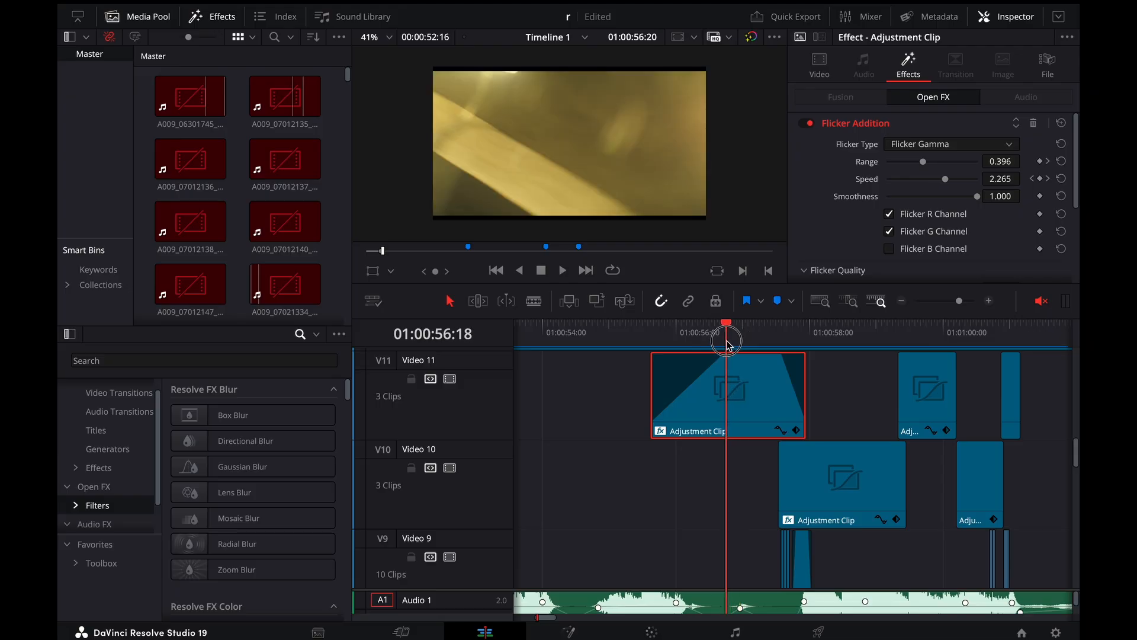
Play past the flicker clip and show the Camera Shake settings of the long adjustment clip on Video 10
key(space)
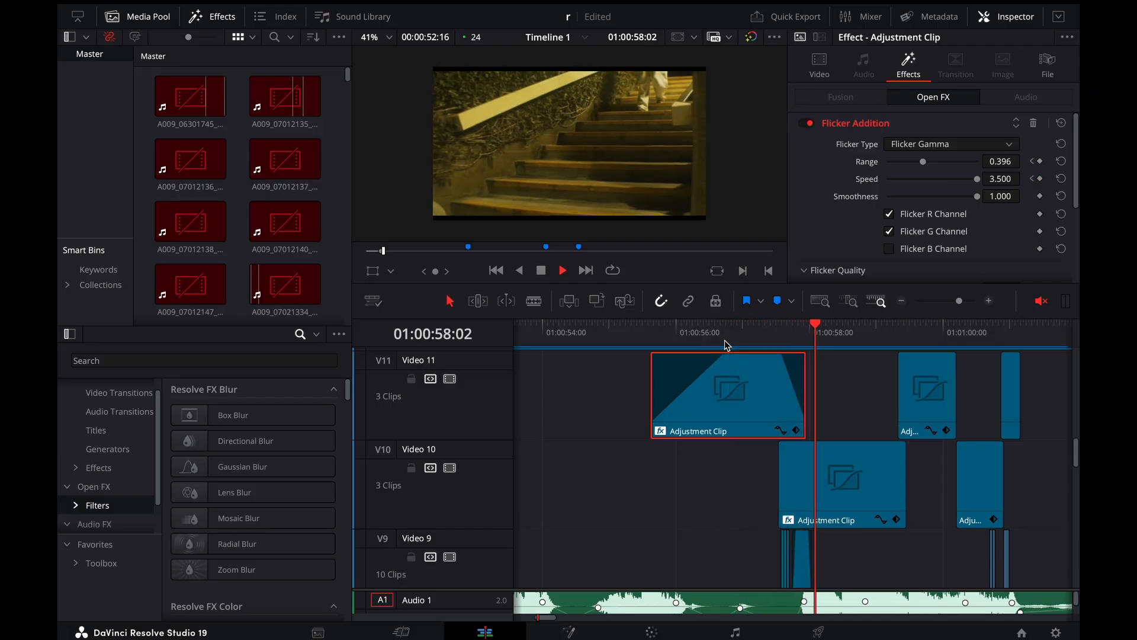
key(space)
click(833, 487)
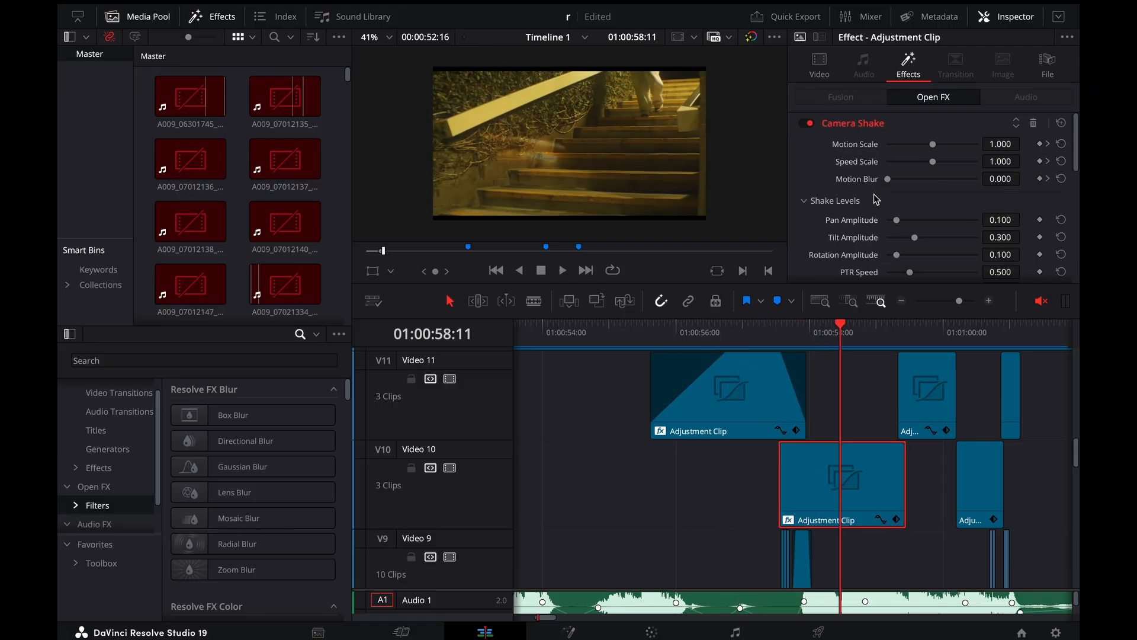
scroll(875, 198, down, 2)
Show the Camera Shake settings of the second adjustment clip on Video 11 and play the stairs sequence
drag(873, 342, 857, 359)
click(922, 397)
key(space)
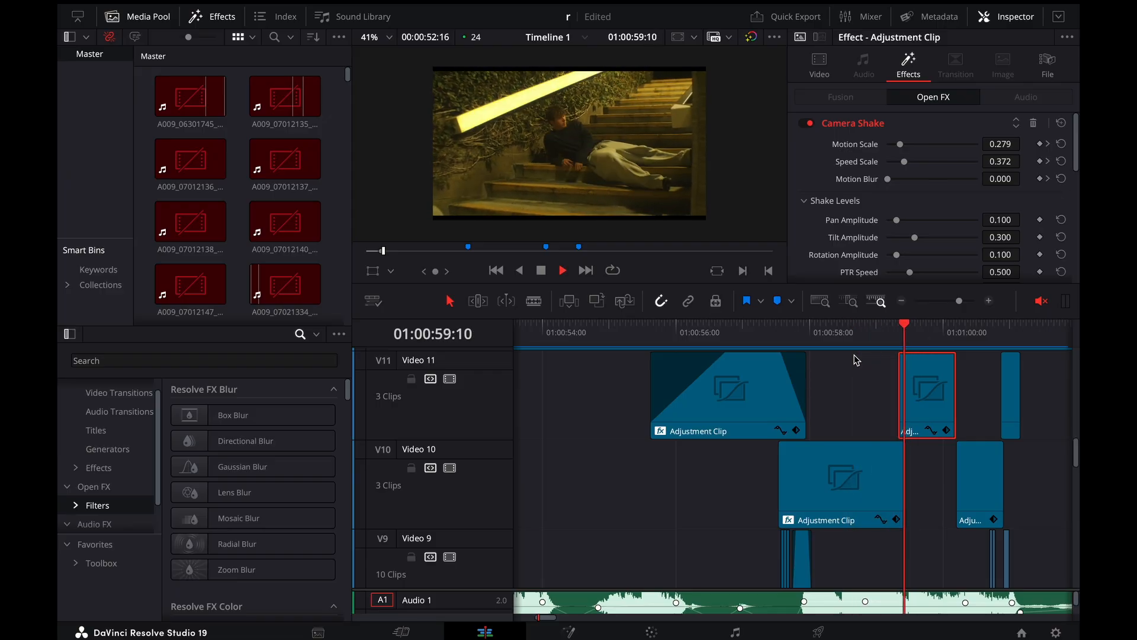
scroll(857, 415, down, 3)
Replay the stairs sequence from around 01:00:57:22 and scrub to 01:00:58:08, before the walking shot on Video 4
click(805, 329)
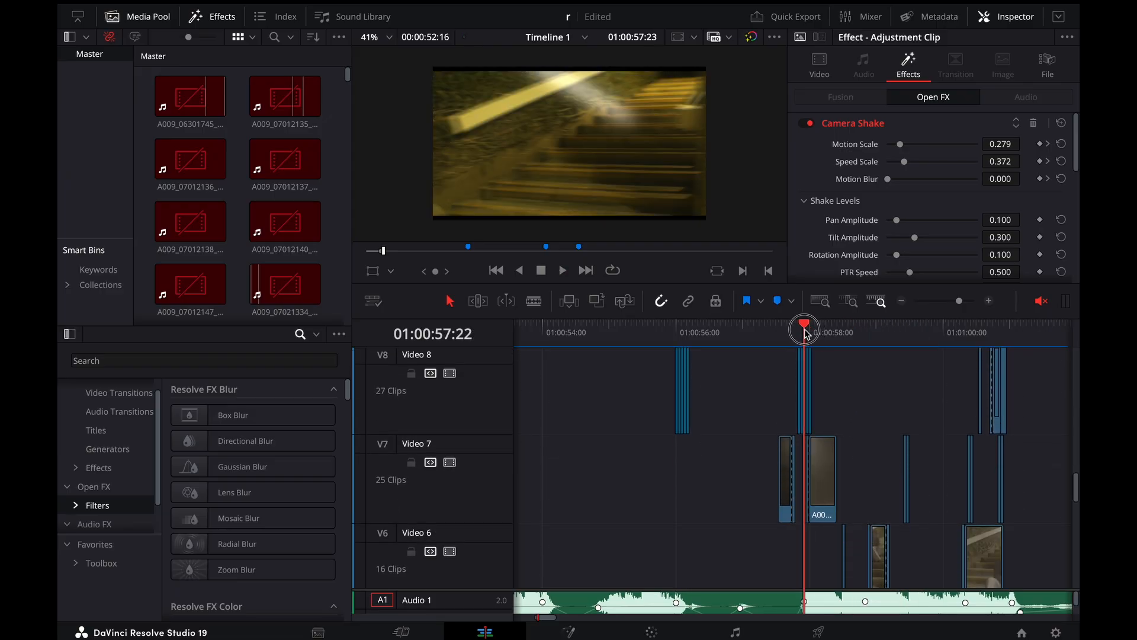
drag(796, 333, 784, 334)
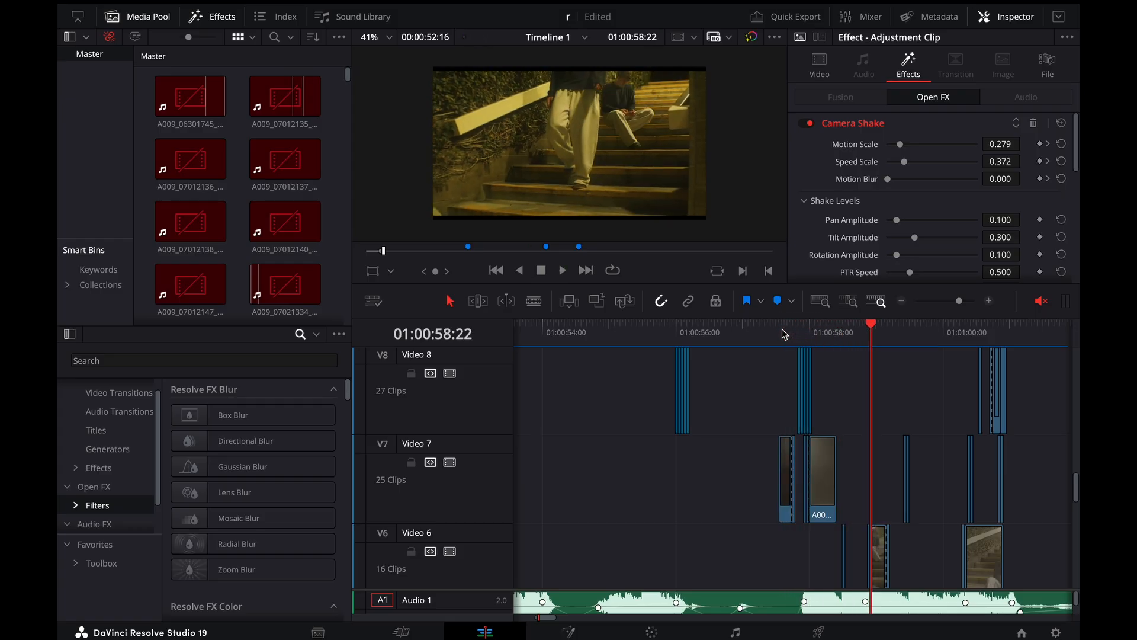
scroll(829, 415, down, 3)
click(816, 332)
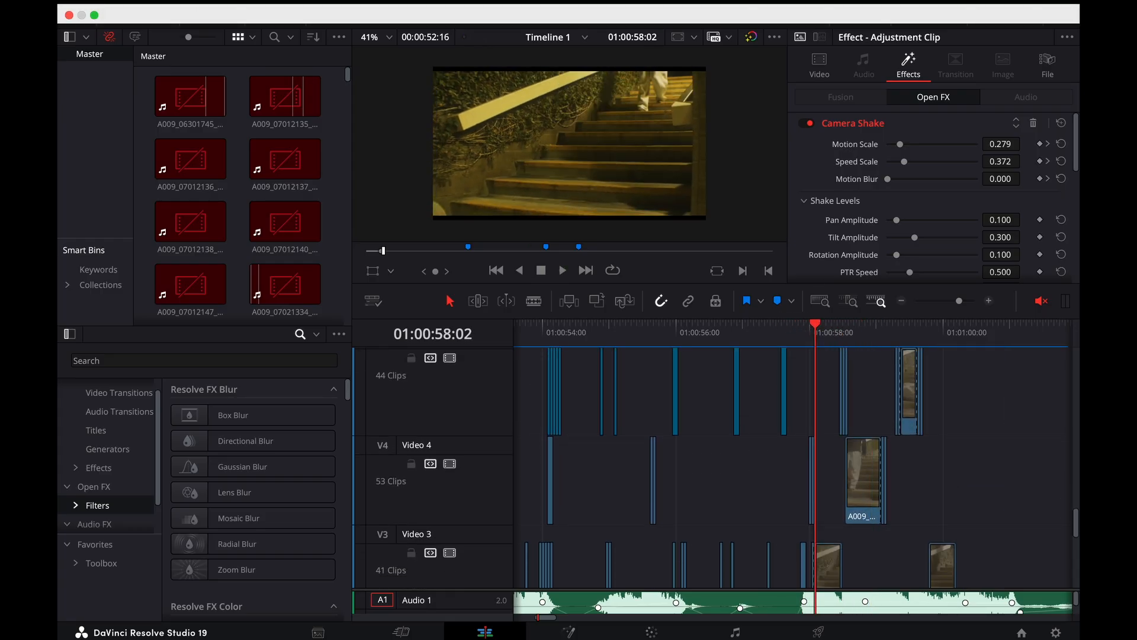
key(super+equal)
drag(783, 324, 757, 346)
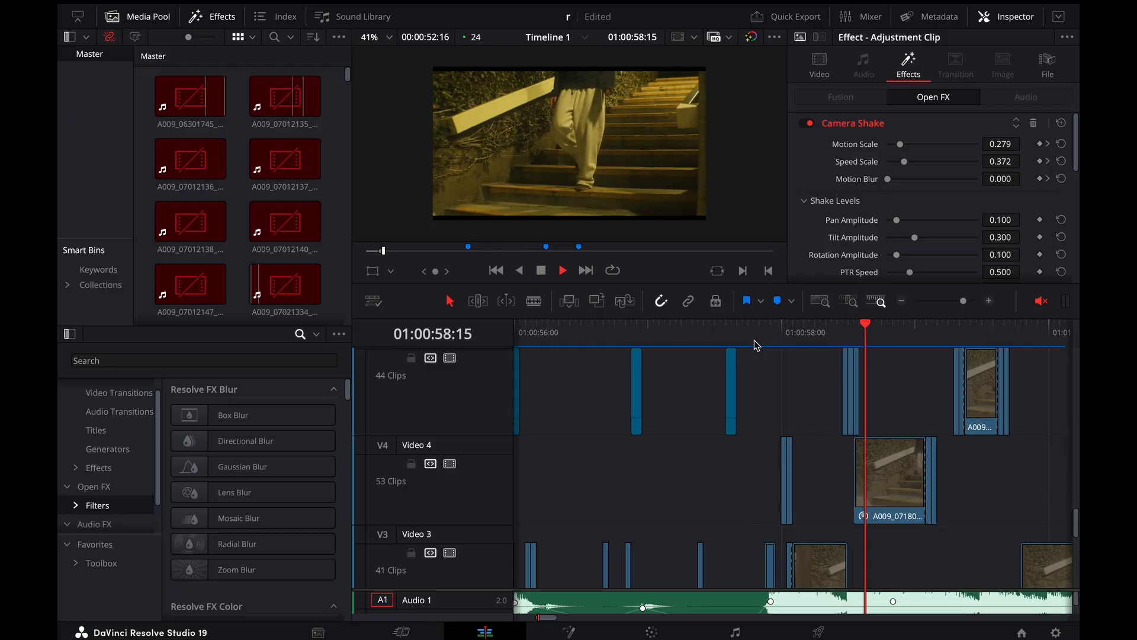
mouse_move(803, 348)
mouse_down()
mouse_move(875, 354)
mouse_move(823, 365)
mouse_up()
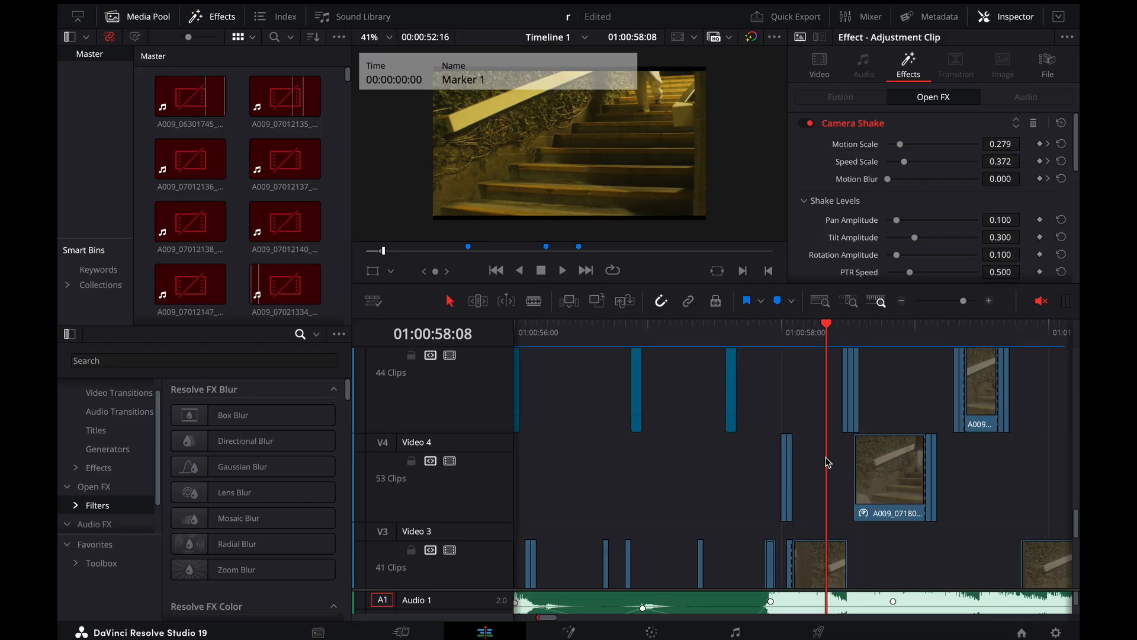
Display the retime controls of the stairs clip on Video 3 and scrub through its speed segments to 01:00:58:04
scroll(824, 459, down, 2)
click(823, 468)
key(super+r)
key(super+equal)
key(super+equal)
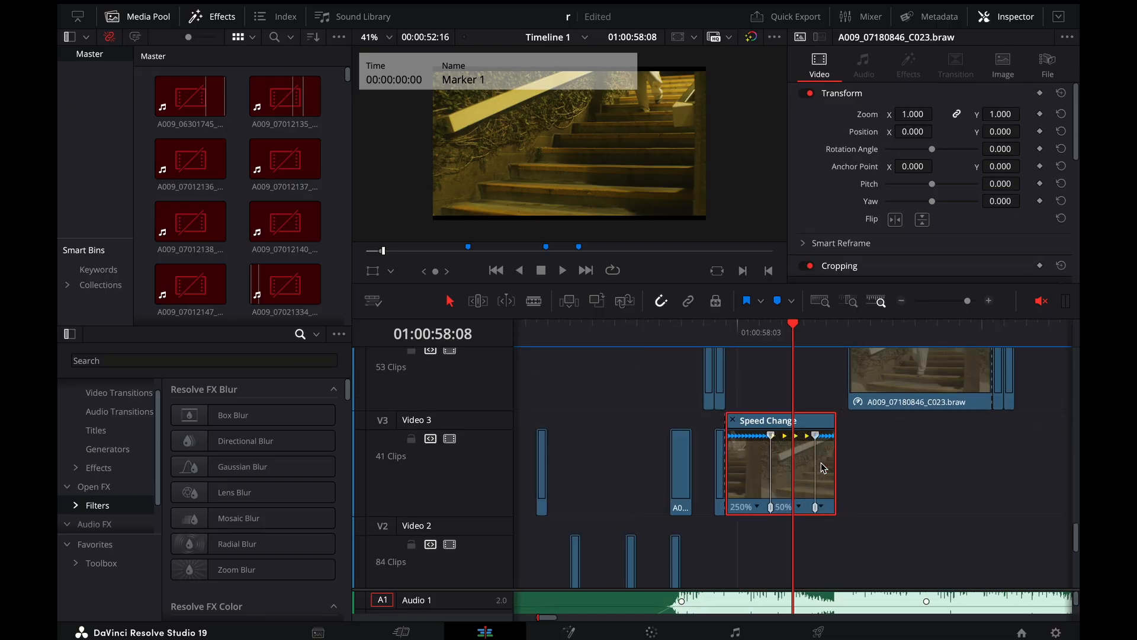
mouse_move(704, 335)
mouse_down()
mouse_move(676, 330)
mouse_move(790, 355)
mouse_up()
drag(792, 351, 706, 337)
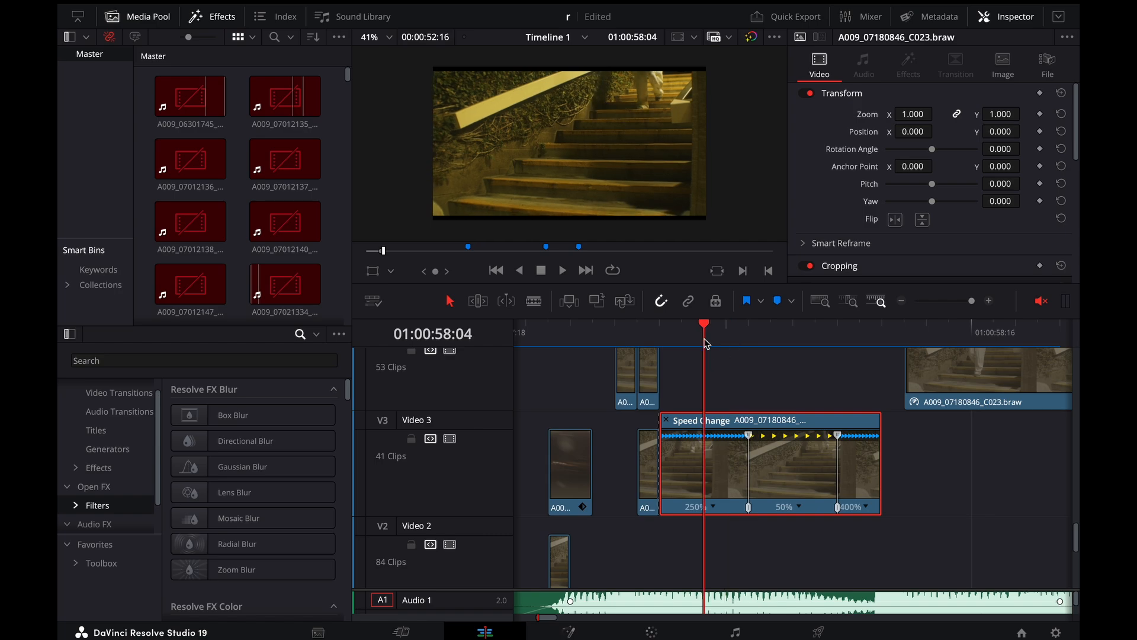
Play the Video 3 stairs clip's speed ramp several times and step back to 01:00:58:03
key(space)
key(space)
drag(791, 344, 733, 343)
key(space)
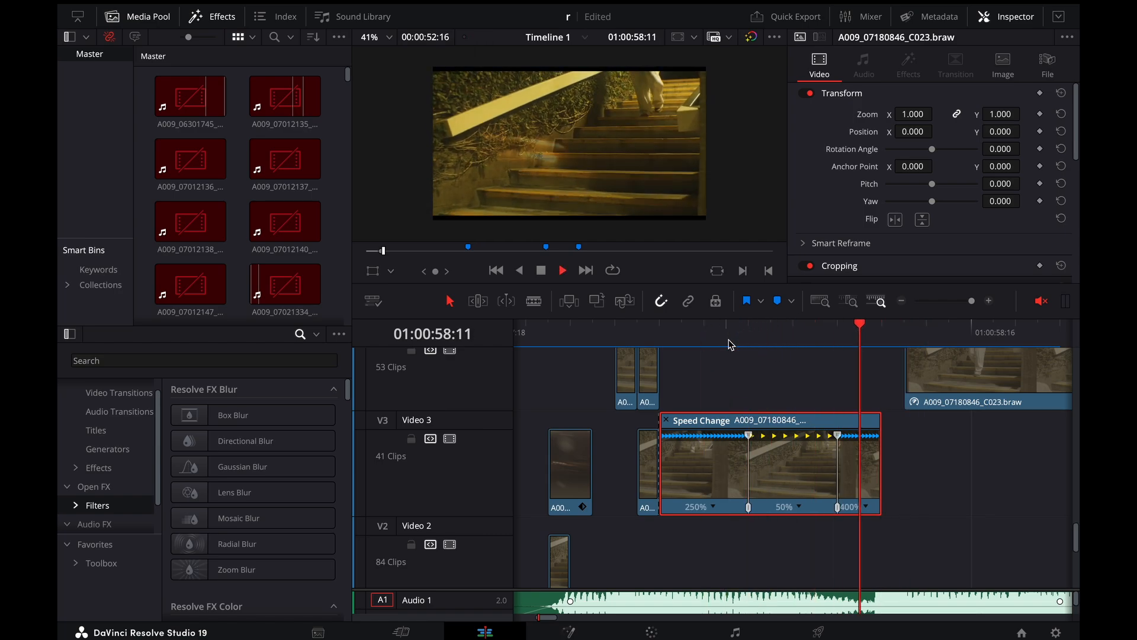
key(space)
click(836, 340)
key(space)
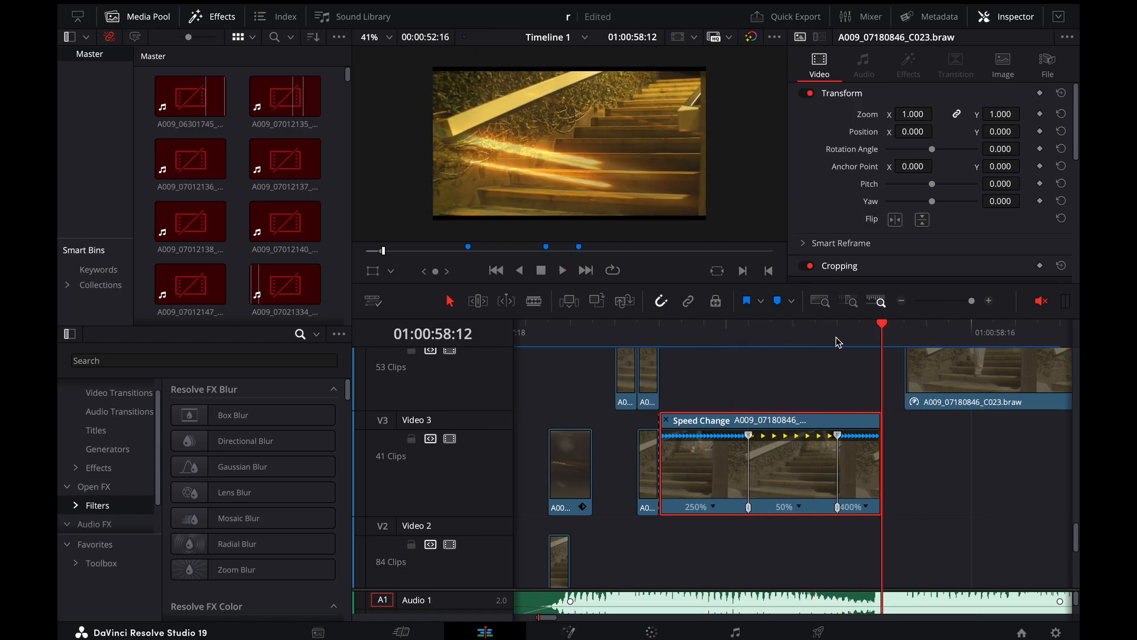
key(Left)
key(Left)
key(Left)
key(Left)
key(Left)
key(Left)
key(Left)
key(Left)
key(Left)
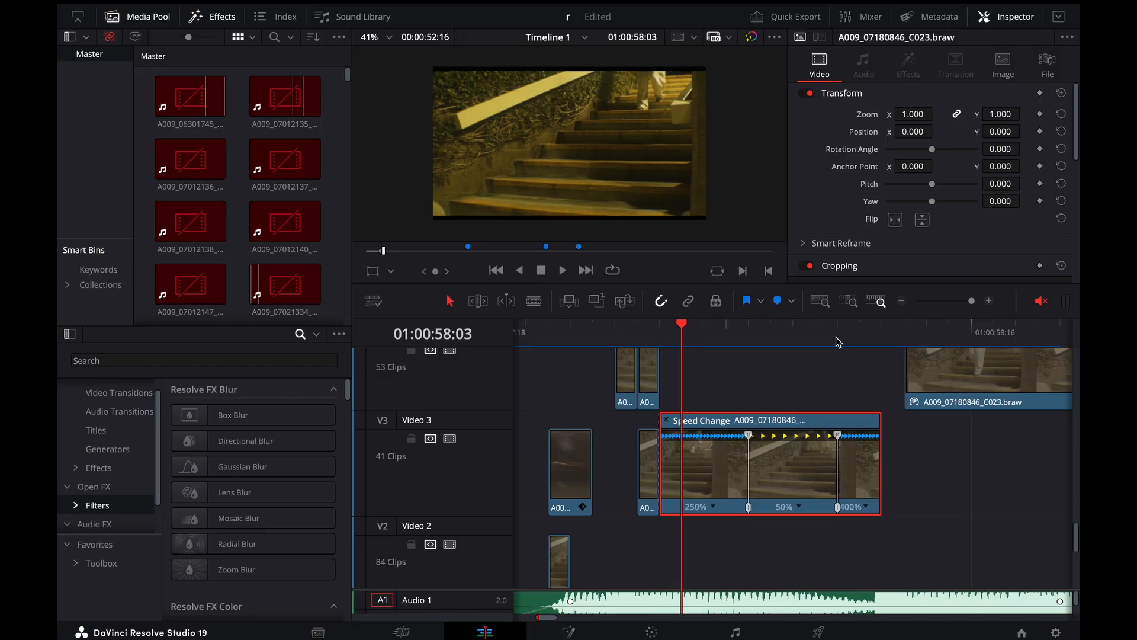
Open the Retime Speed curve of the Video 3 stairs clip to examine its ramp, and hide the curve again
right_click(783, 508)
click(833, 281)
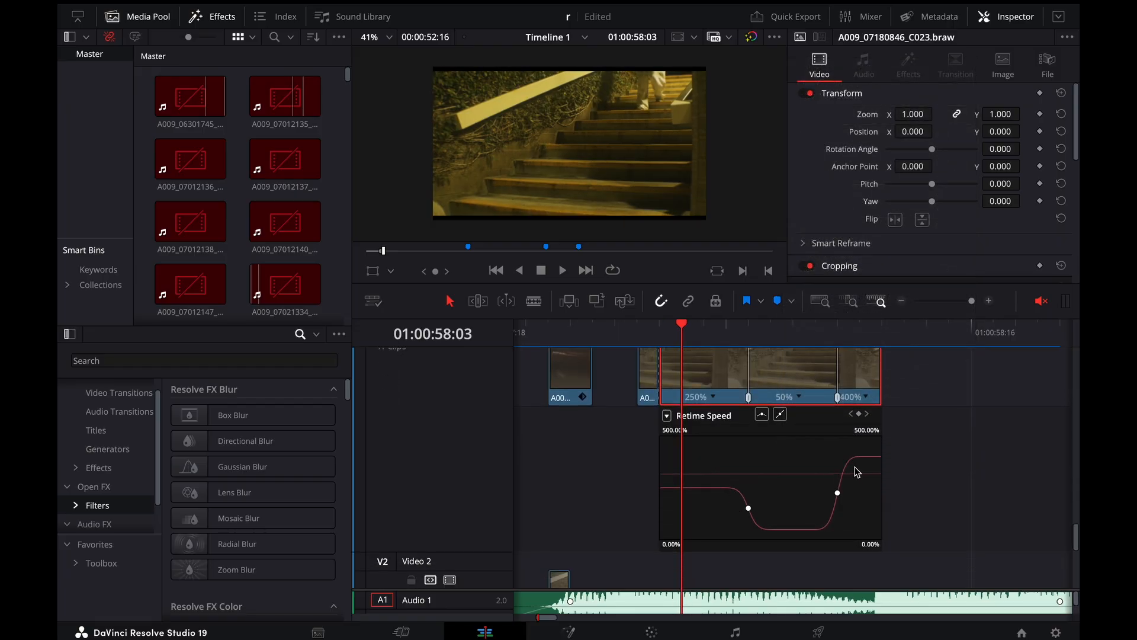
scroll(788, 428, up, 3)
right_click(794, 391)
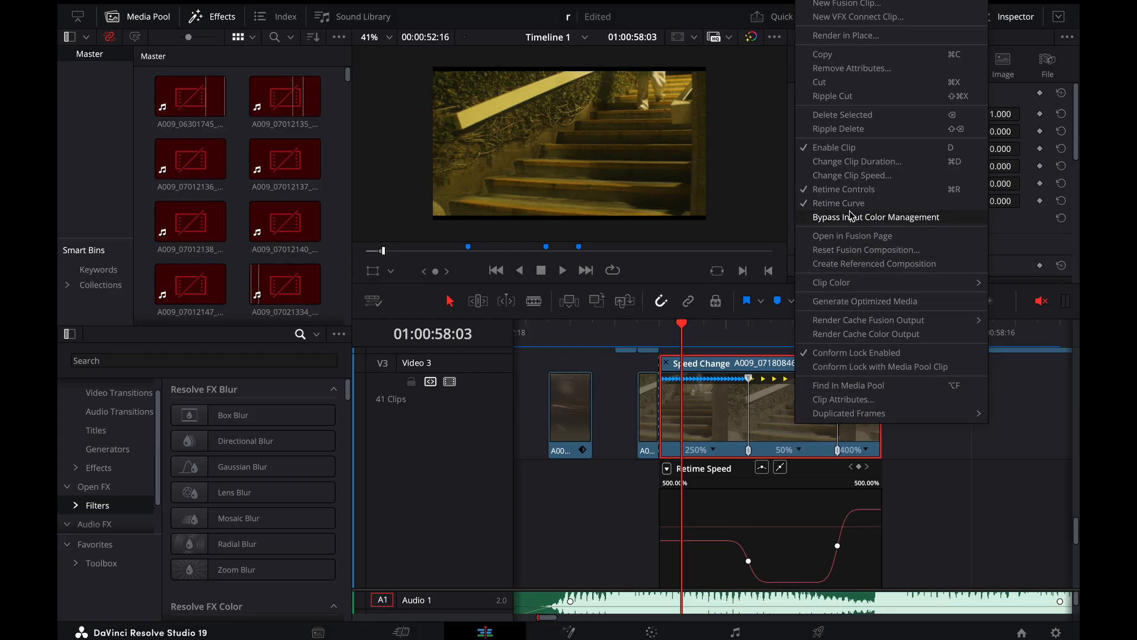
click(784, 436)
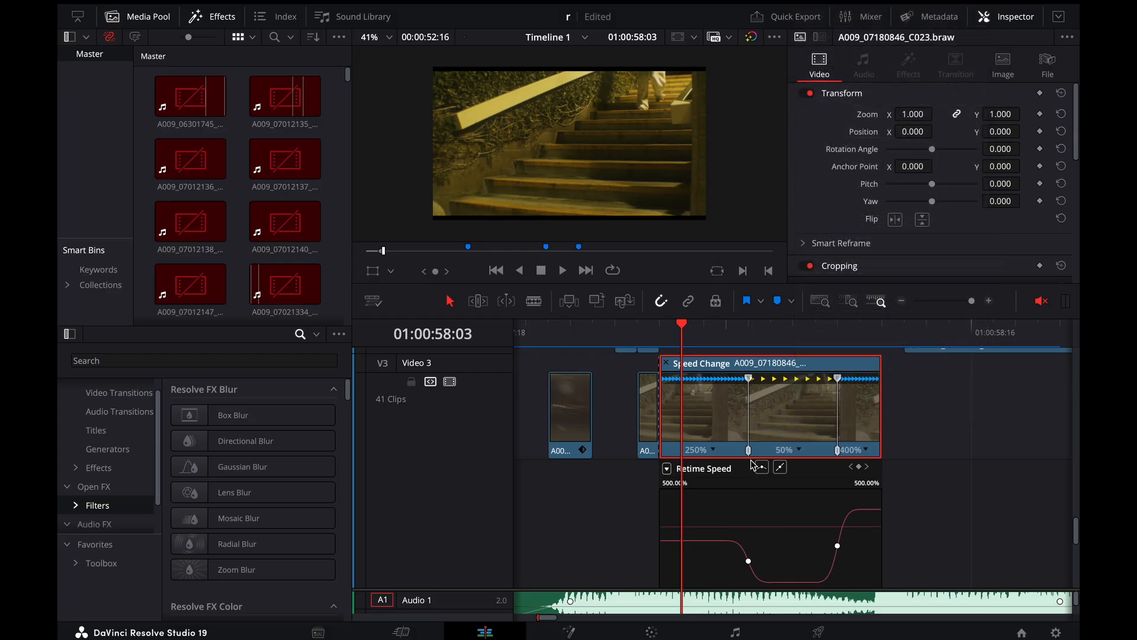
right_click(795, 413)
click(841, 201)
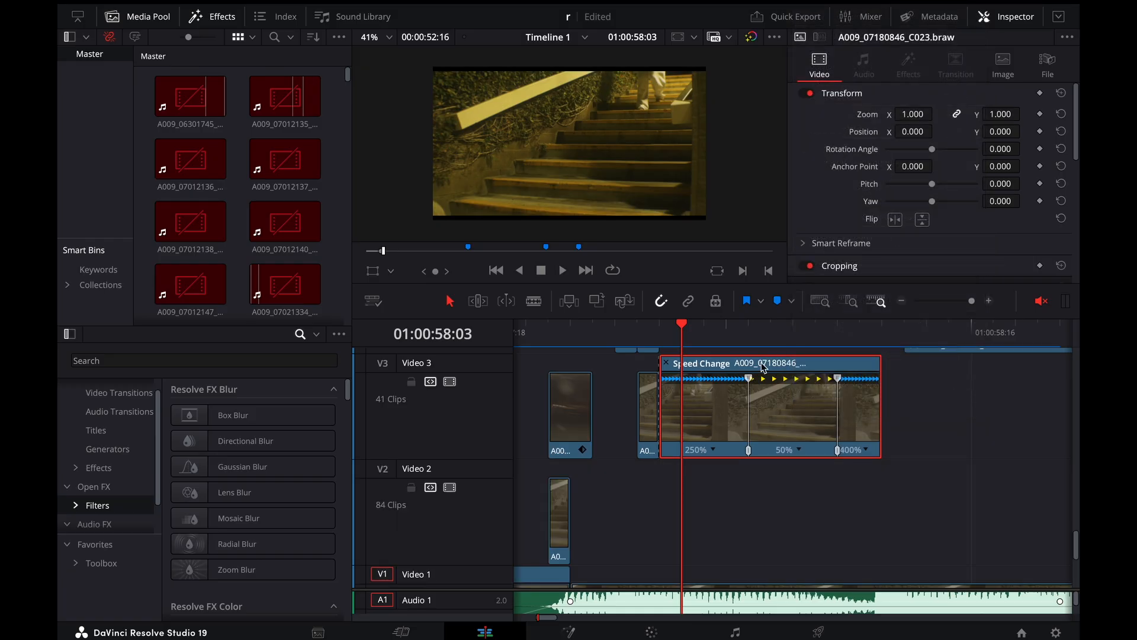
Scrub to 01:00:58:10 and step frame by frame up to 01:00:58:13 to check the cut into the walking shot
drag(711, 341, 837, 344)
key(super+minus)
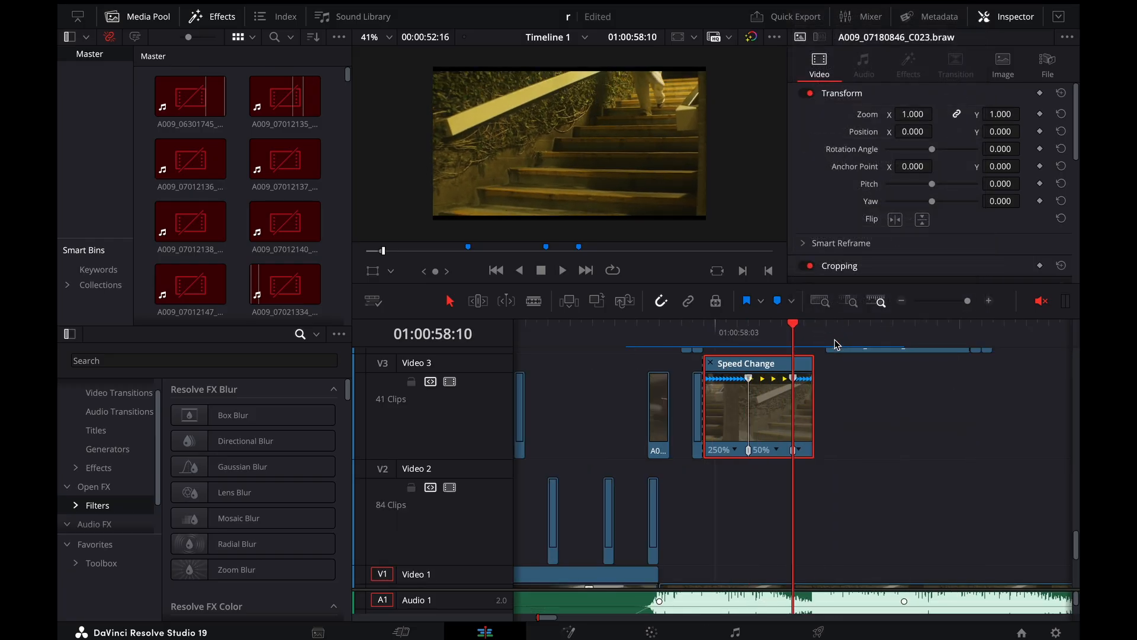
key(Right)
key(Right)
key(Right)
key(Right)
key(Left)
key(Left)
key(Left)
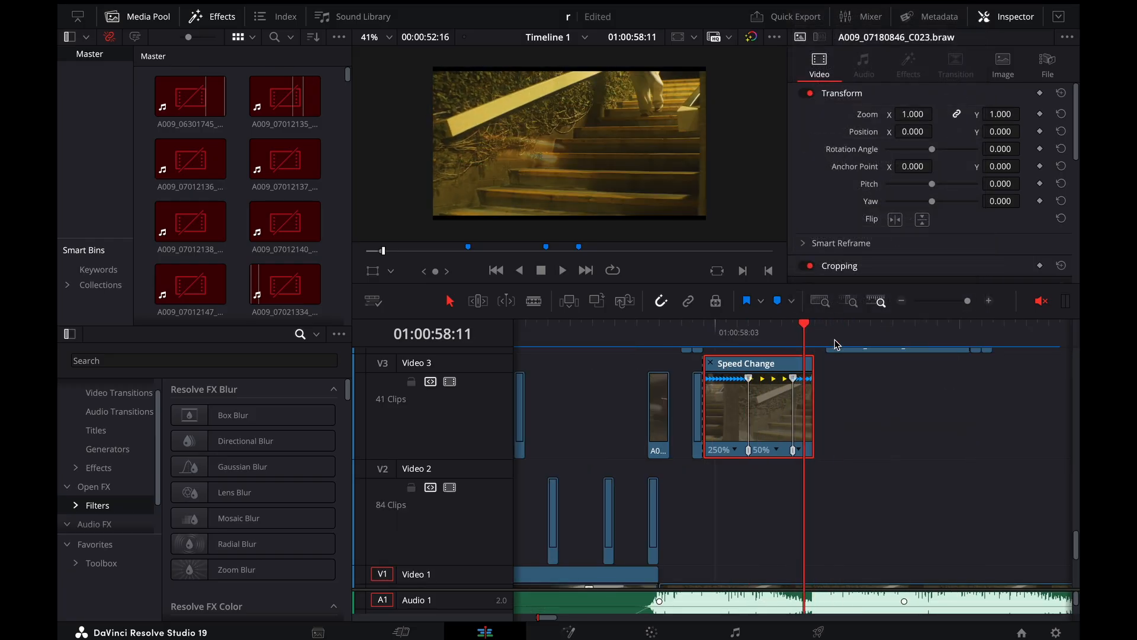
key(Right)
key(Right)
Show the composite mode and opacity of the first one-frame overlay clip on Video 5 at 01:00:58:11
scroll(835, 427, up, 4)
scroll(835, 427, up, 1)
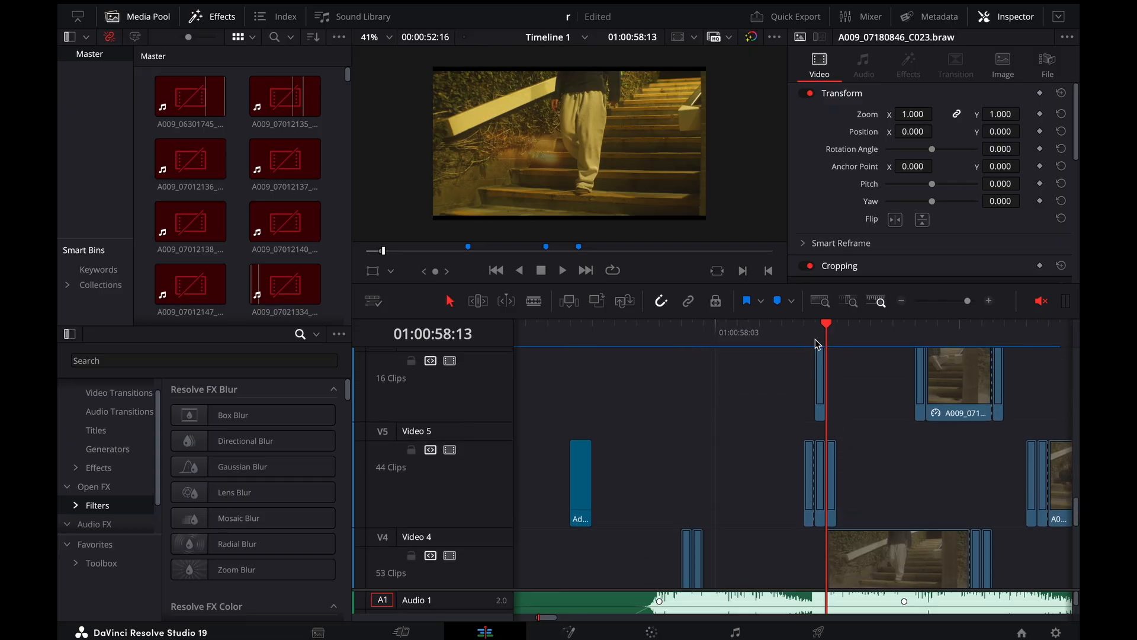
click(816, 338)
key(super+equal)
key(super+equal)
key(Left)
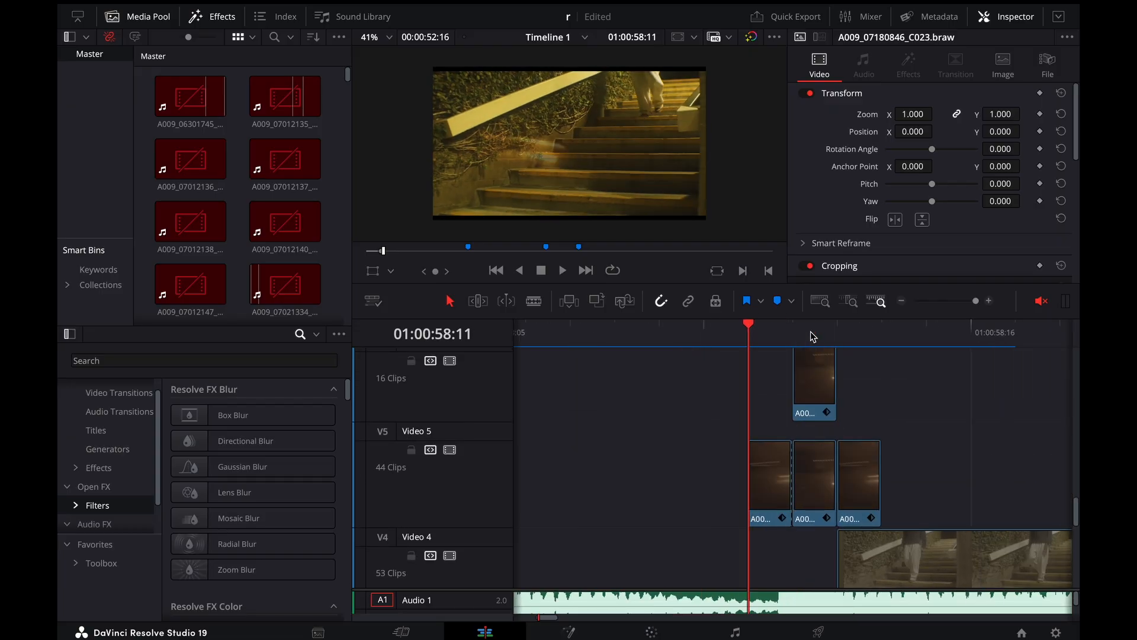
click(773, 453)
scroll(934, 178, down, 2)
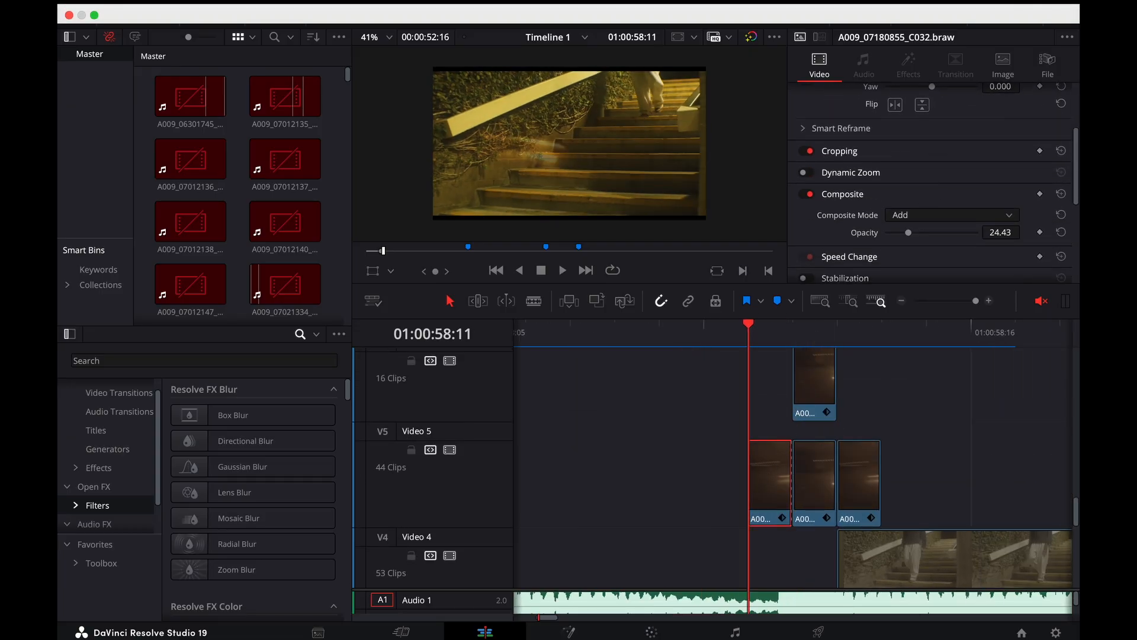
Check the third Video 5 overlay clip's composite settings and step repeatedly between 01:00:58:11 and 01:00:58:13 to compare the light-streak frames
click(792, 335)
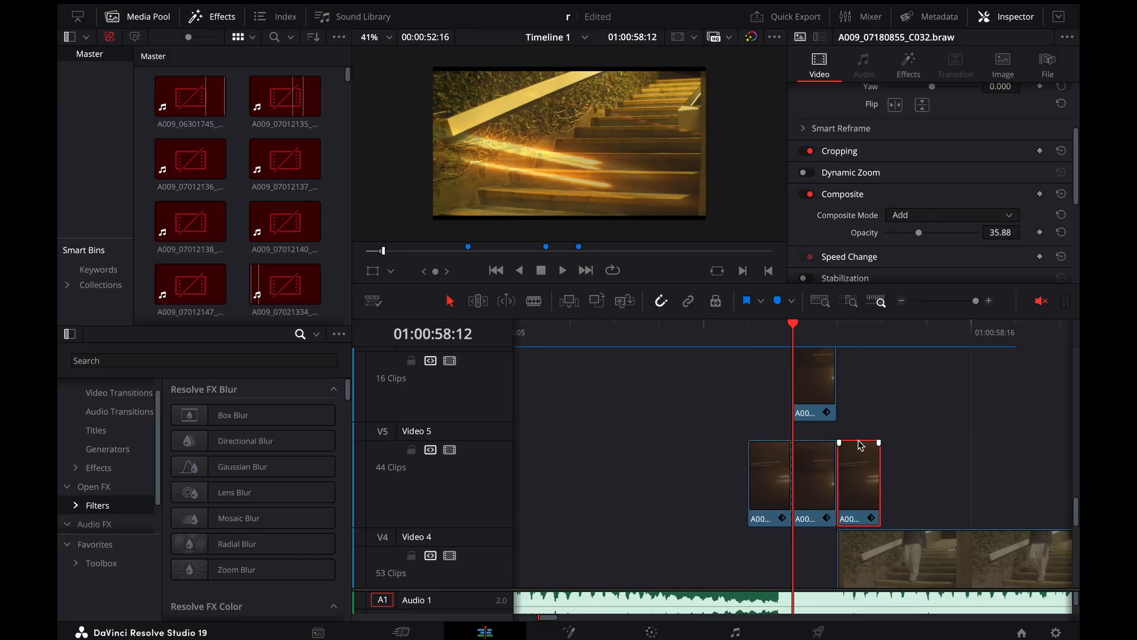
click(839, 330)
key(Left)
key(Left)
key(Left)
key(Right)
key(Right)
key(Right)
key(Left)
key(Left)
key(Left)
key(Right)
key(Right)
key(Right)
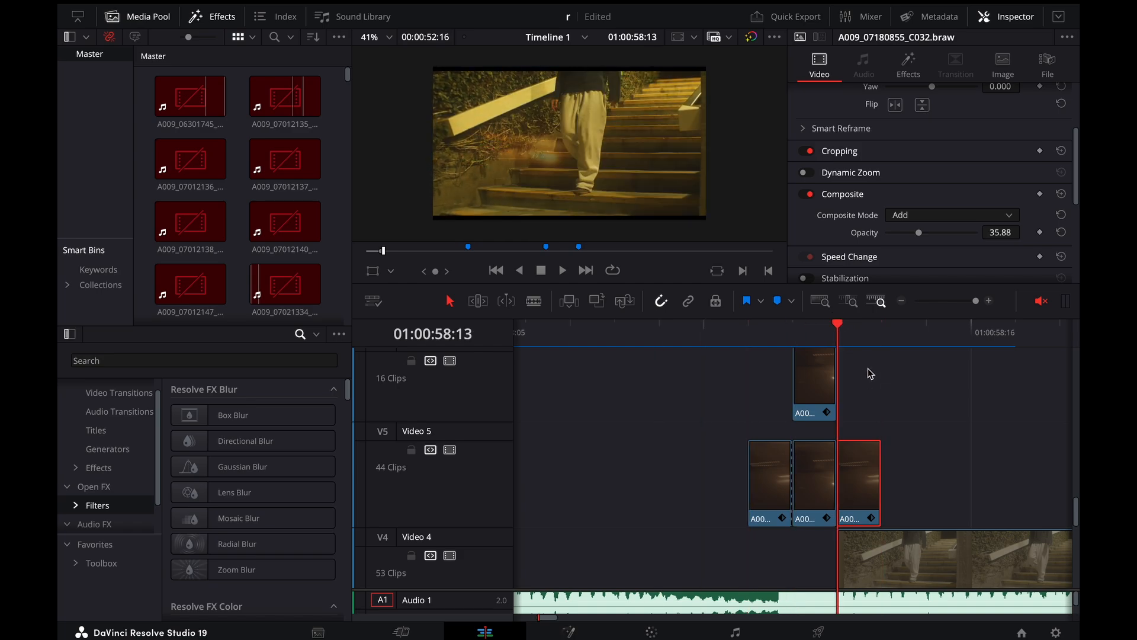
key(Left)
key(Left)
key(Left)
key(Left)
key(Right)
key(Right)
key(Right)
key(Right)
key(Left)
key(Left)
key(Left)
key(Left)
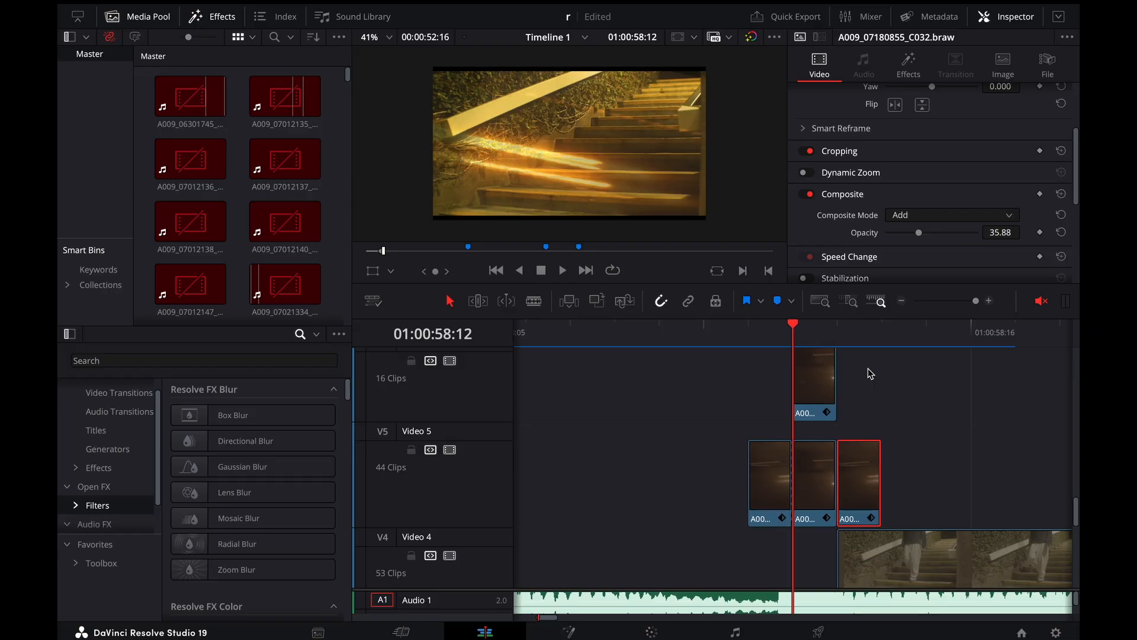
key(Right)
Play the walking shot from 01:00:58:13 and replay the transition into it from 01:00:58:10
key(space)
key(super+minus)
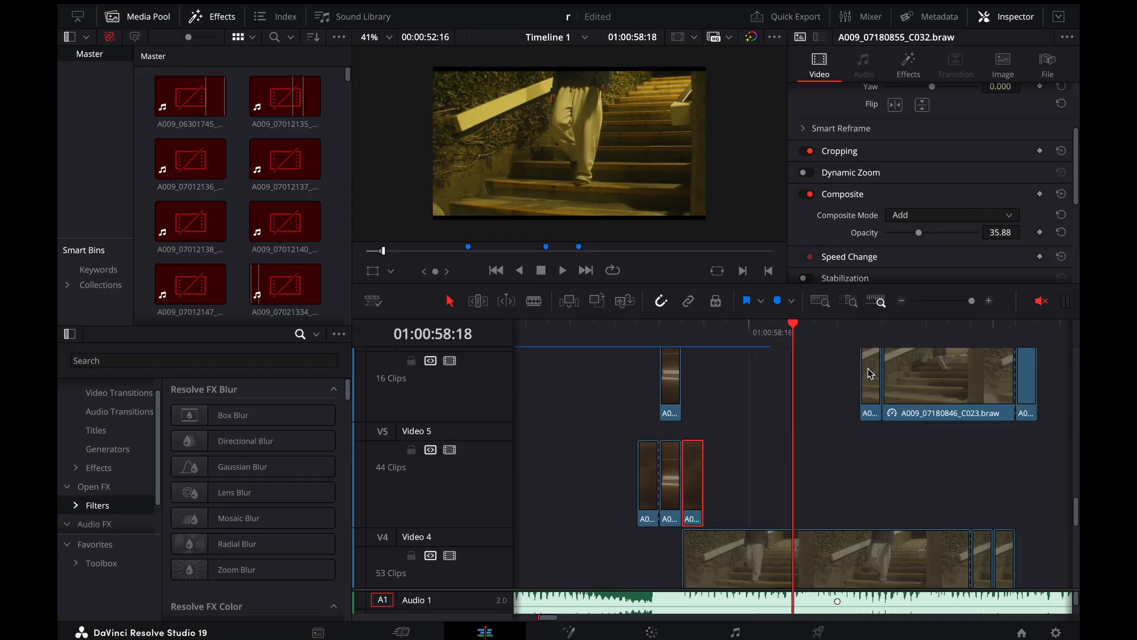
drag(751, 339, 624, 340)
key(super+minus)
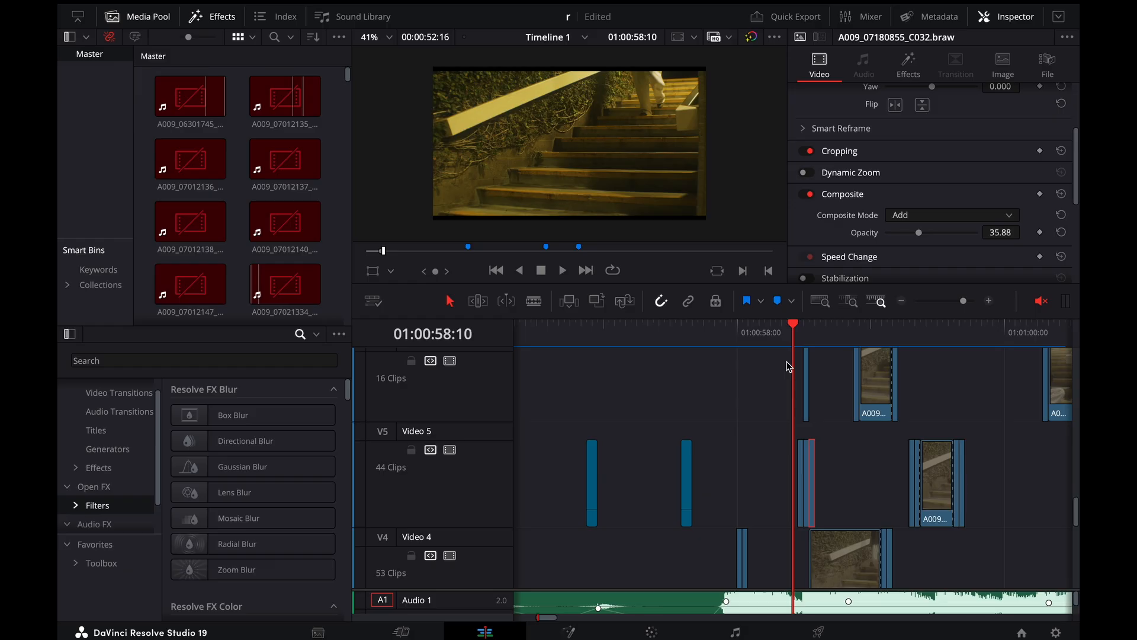
key(space)
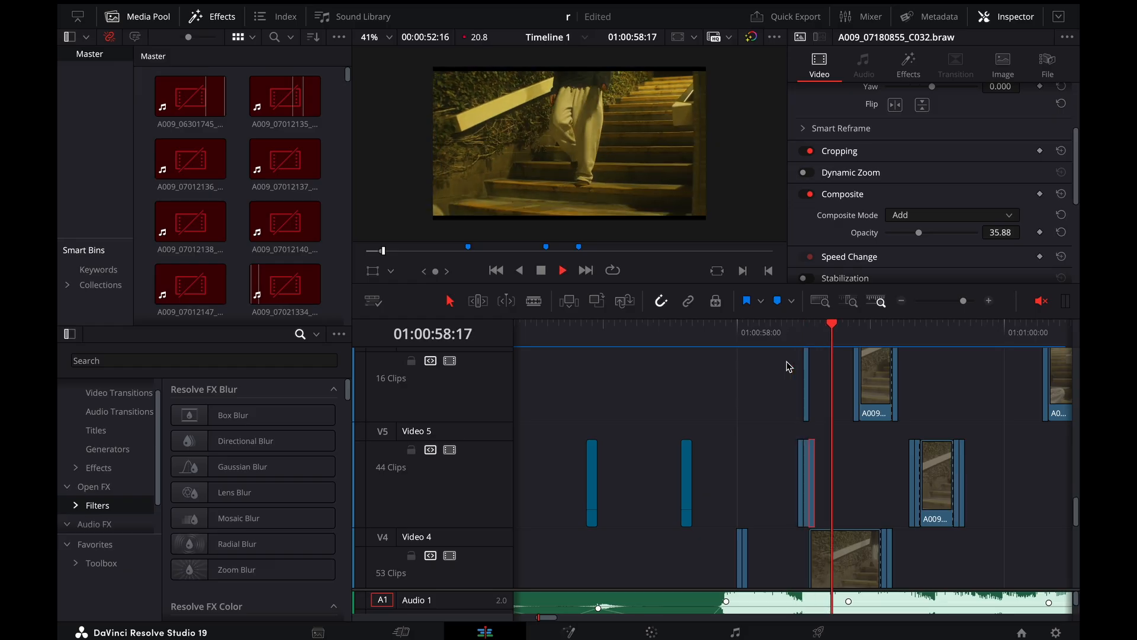
key(space)
Scrub from the walking shot to 01:00:59:04 and look over the stairs clips stacked on Video 6 to Video 9
click(831, 338)
drag(831, 339, 874, 366)
scroll(838, 408, up, 8)
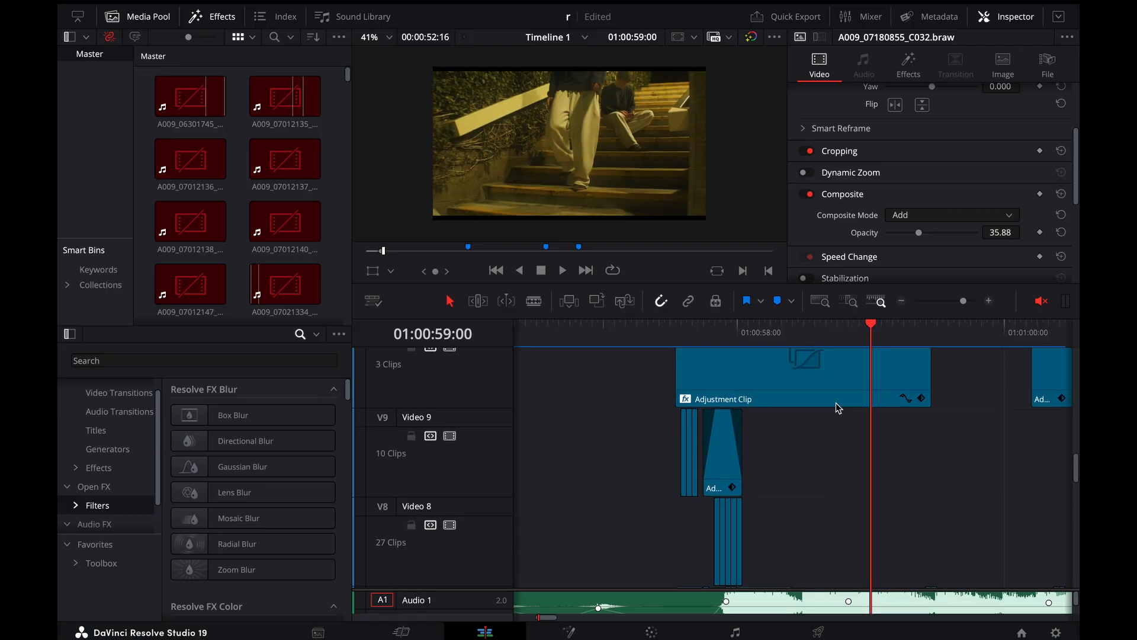
scroll(796, 442, down, 6)
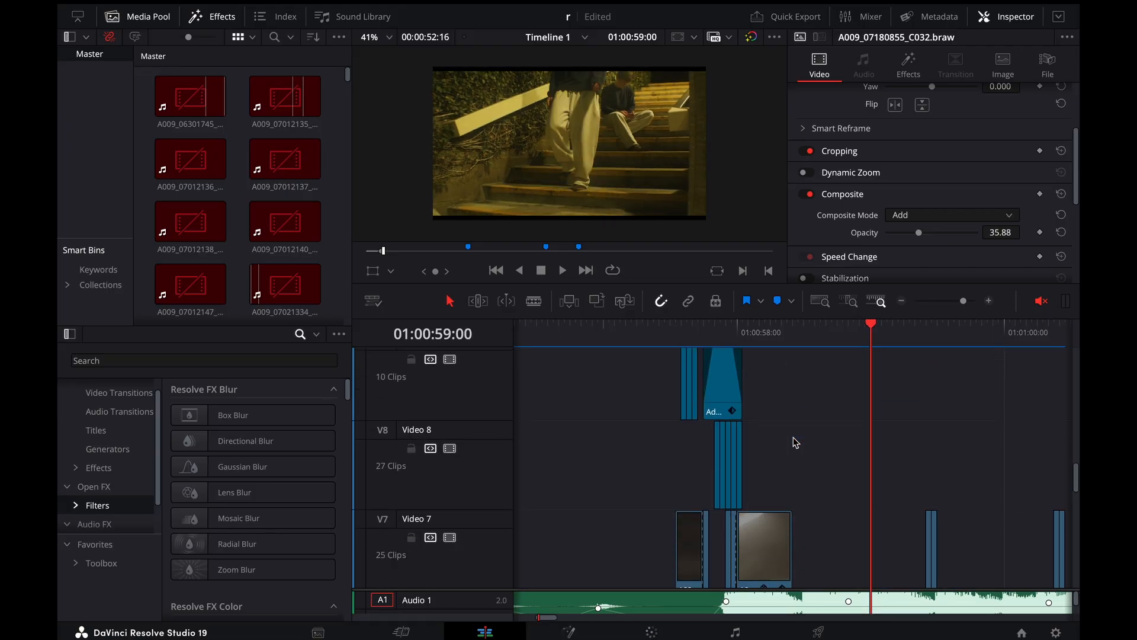
drag(863, 341, 893, 341)
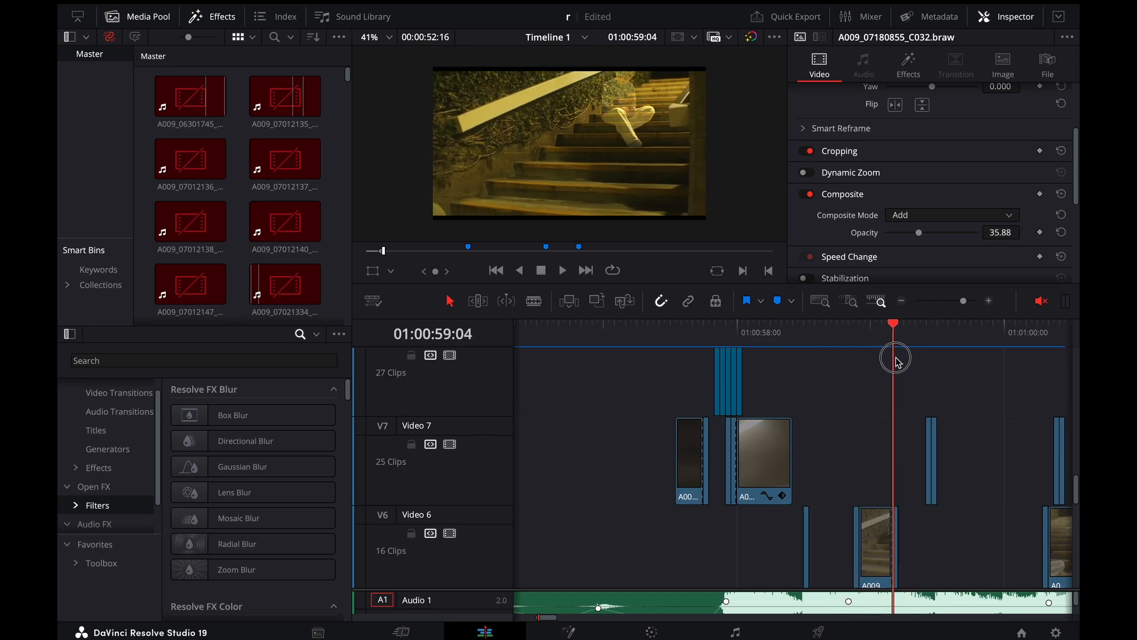
Look over the adjustment clips from Video 13 down to Video 8 and scrub to 01:00:59:09
scroll(856, 407, up, 4)
key(super+minus)
key(super+minus)
scroll(855, 404, up, 1)
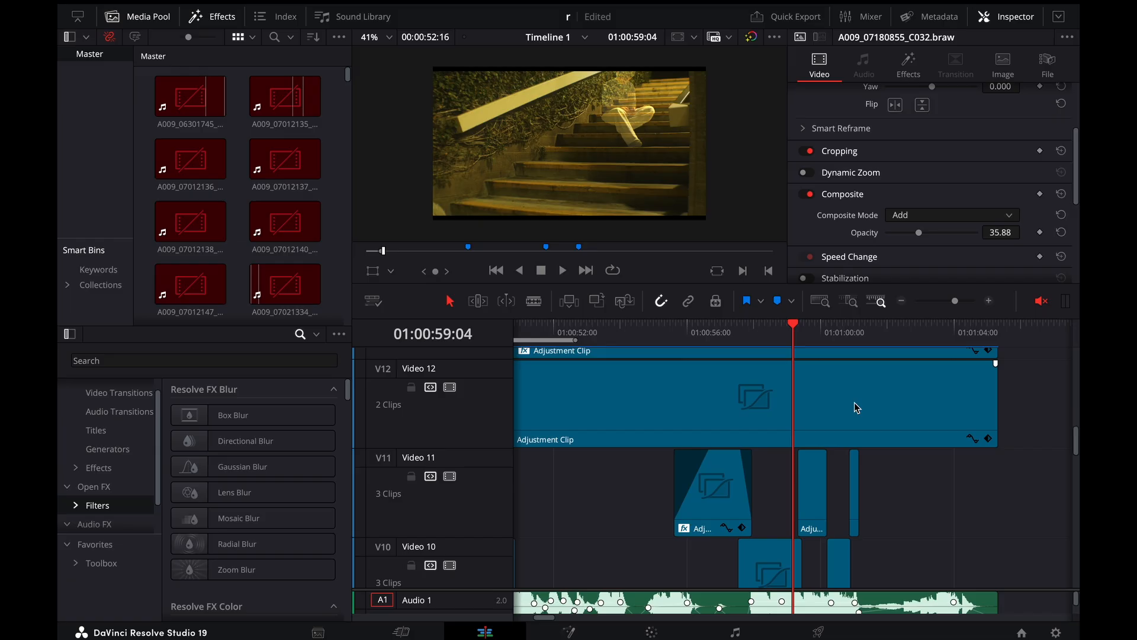
scroll(785, 416, left, 3)
scroll(784, 416, up, 2)
scroll(784, 415, right, 3)
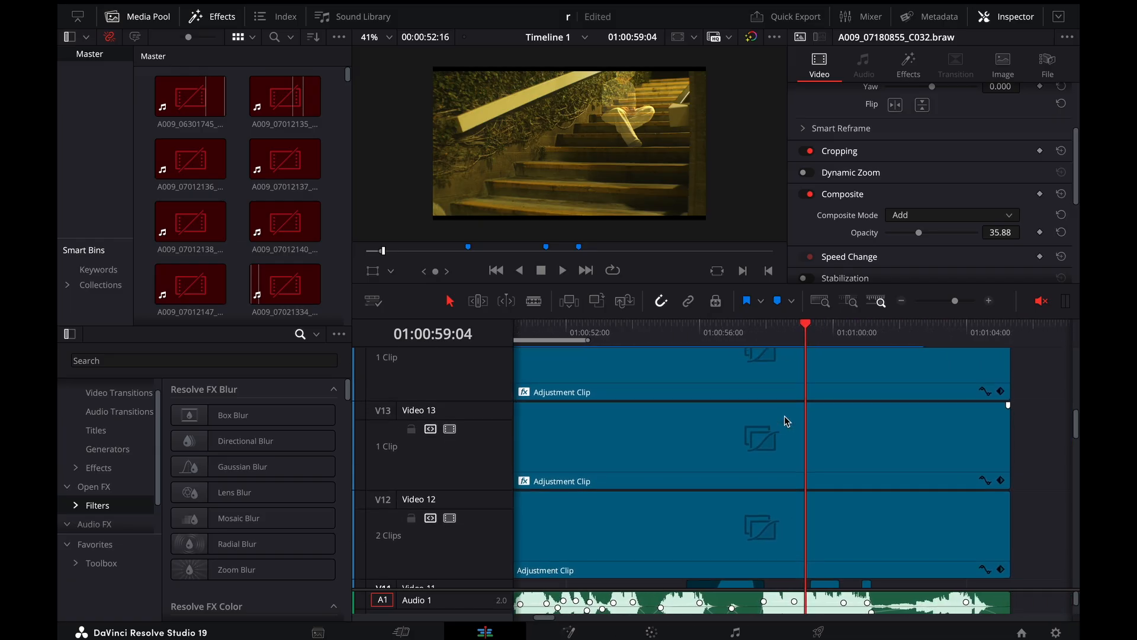
scroll(861, 454, down, 3)
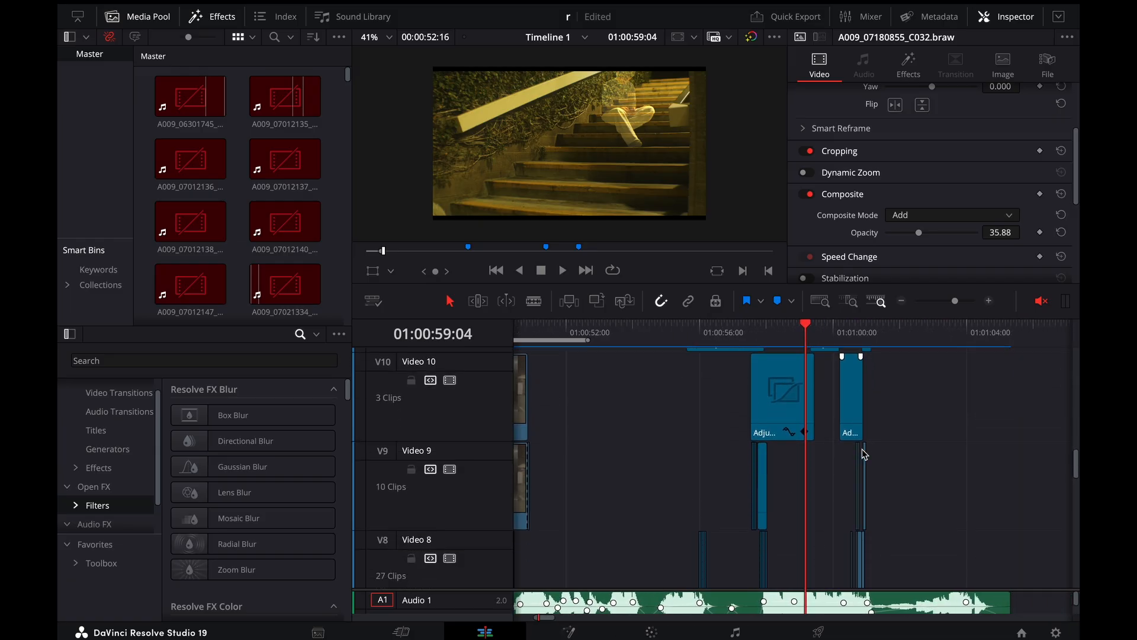
click(828, 336)
drag(829, 340, 815, 343)
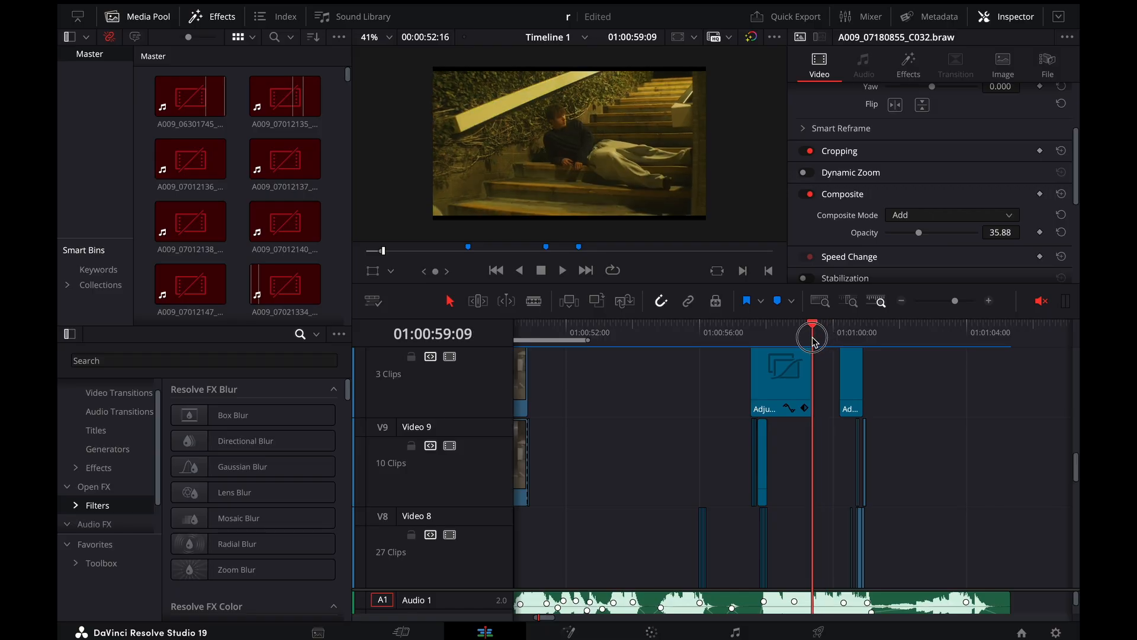
Step back and forth through the frames between 01:00:59:09 and 01:00:59:18 where the lying pose changes to the sitting pose
key(Right)
key(Right)
key(Right)
key(Right)
key(Right)
key(Right)
key(Right)
key(Right)
key(Right)
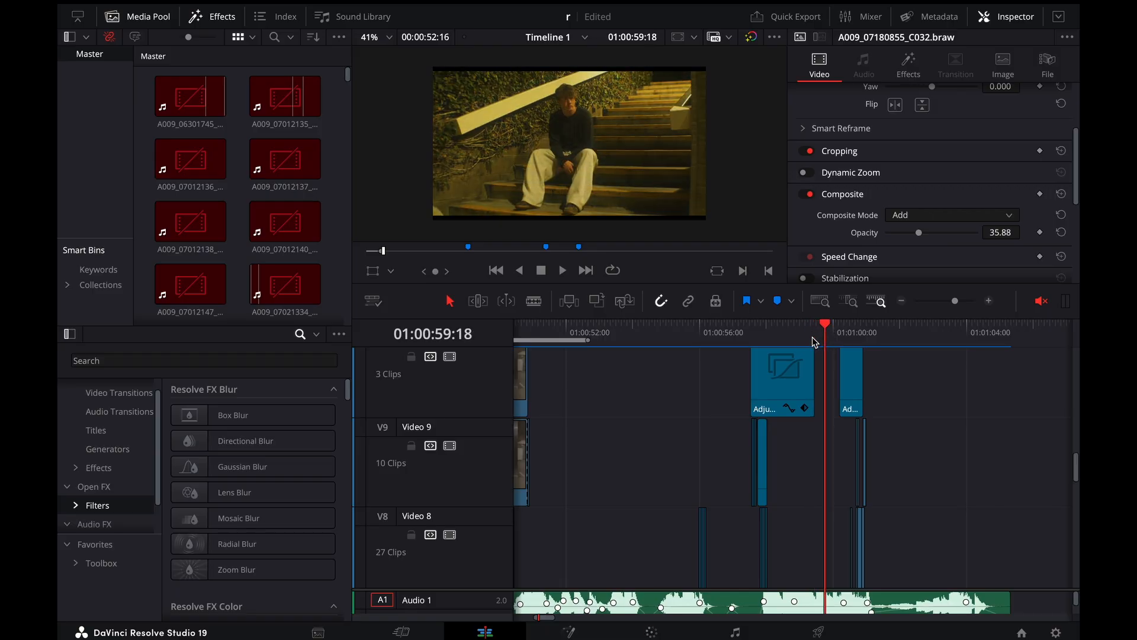
key(Left)
key(Left)
key(Left)
key(Left)
key(Left)
key(Right)
key(Right)
key(Right)
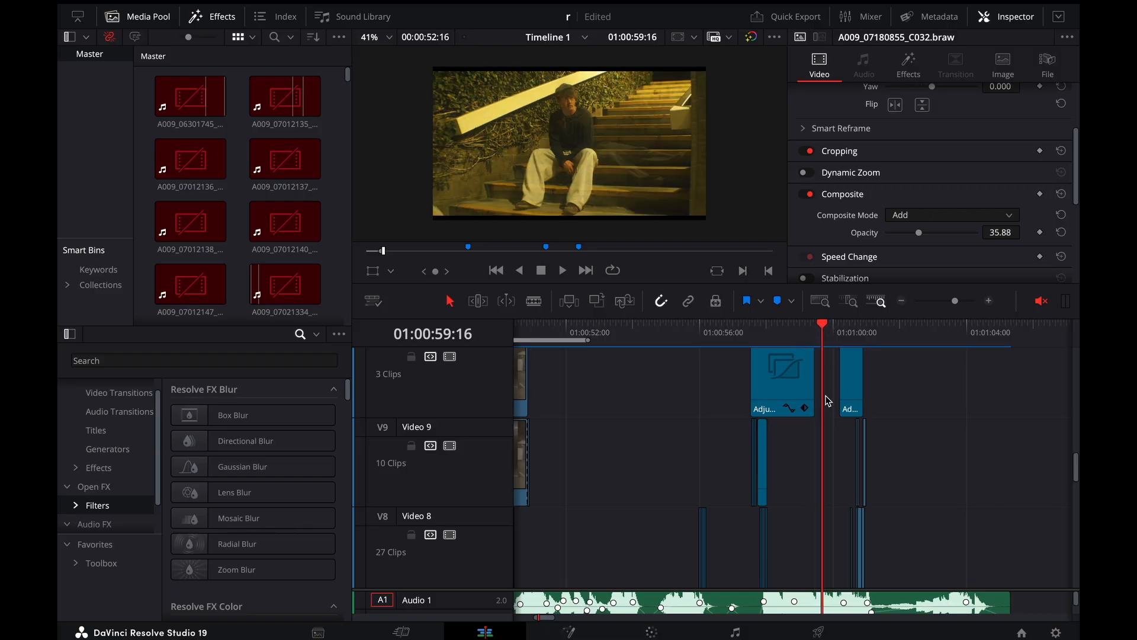
Look over the stairs clips on the lower tracks and check the composite settings of the last Video 5 overlay clip near 01:00:59:15
scroll(829, 397, up, 4)
scroll(841, 382, down, 3)
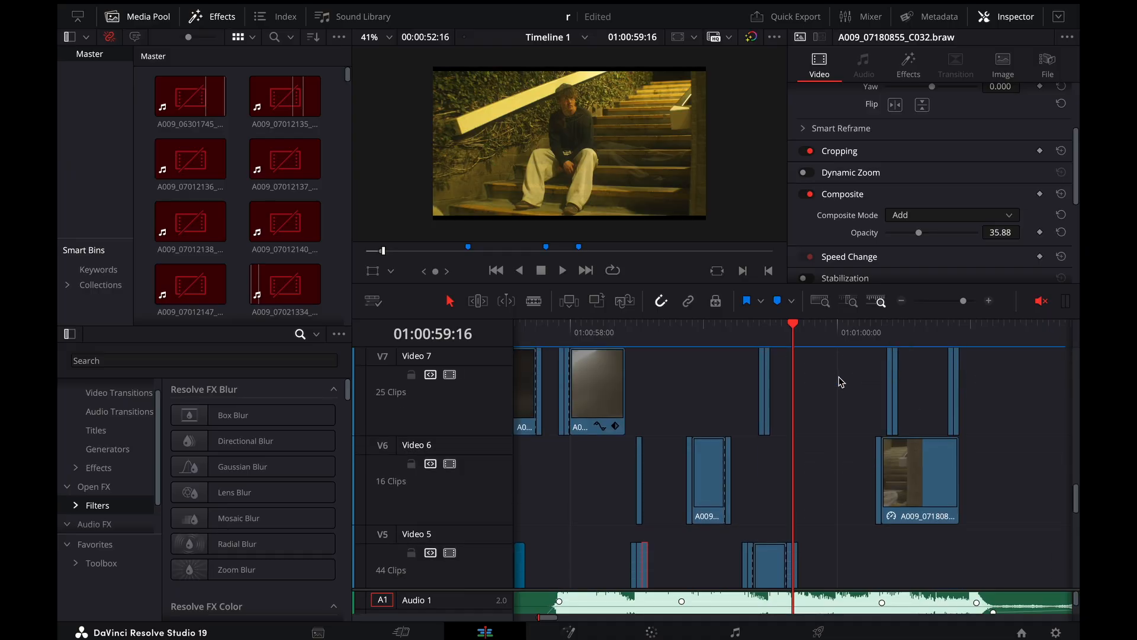
scroll(841, 382, down, 5)
key(Left)
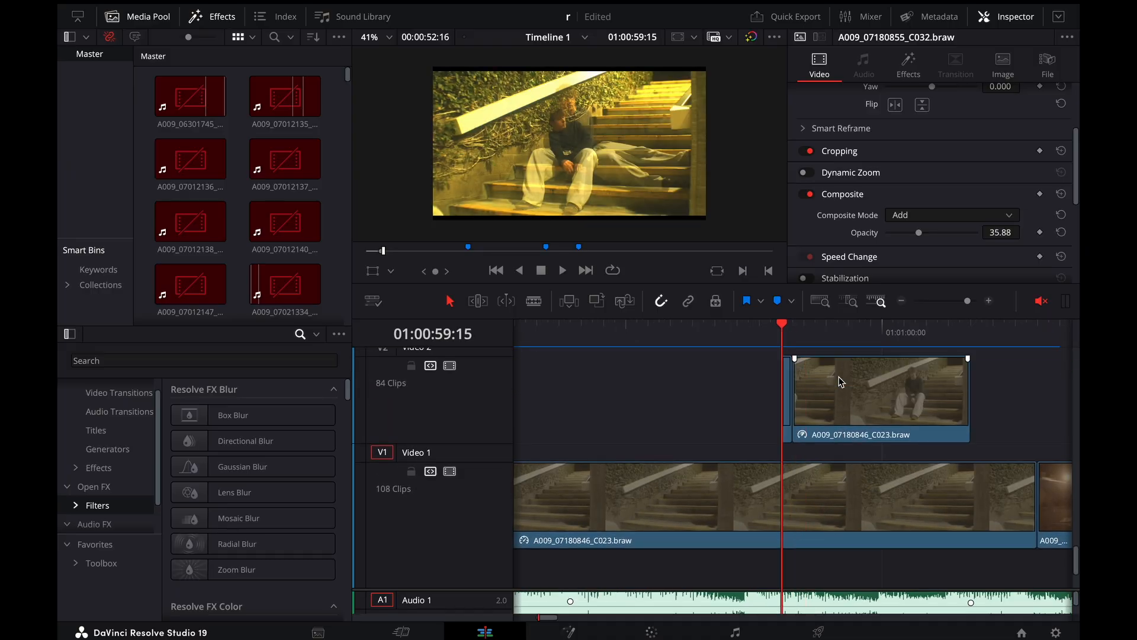
scroll(821, 375, up, 4)
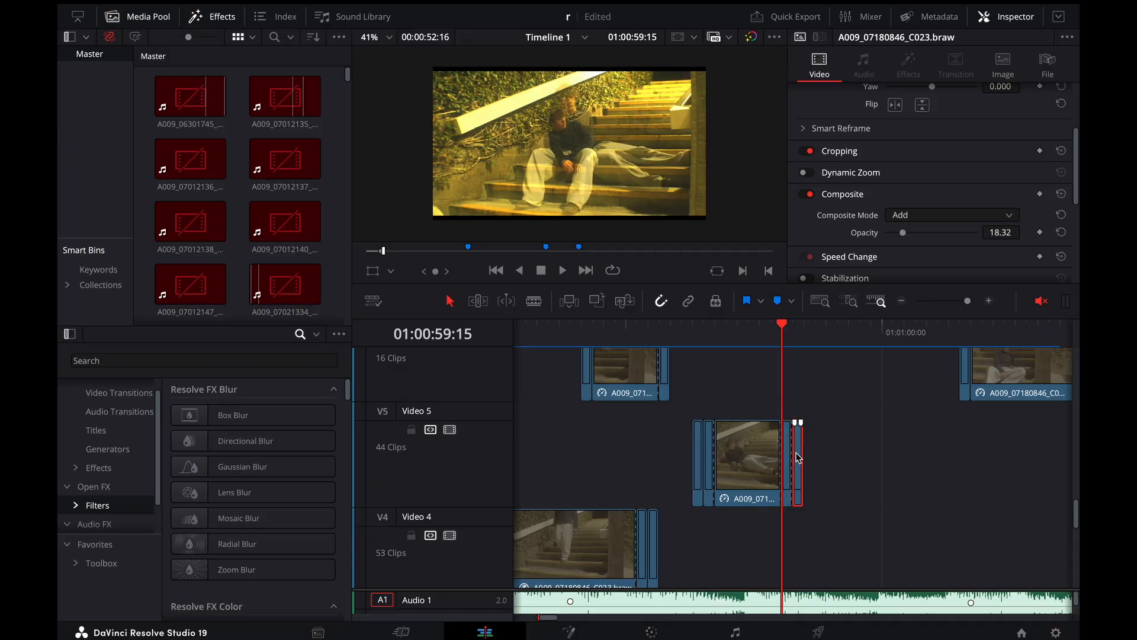
key(Right)
key(Left)
key(Left)
Replay the transition into the sitting shot several times, running on to 01:01:00:13
key(space)
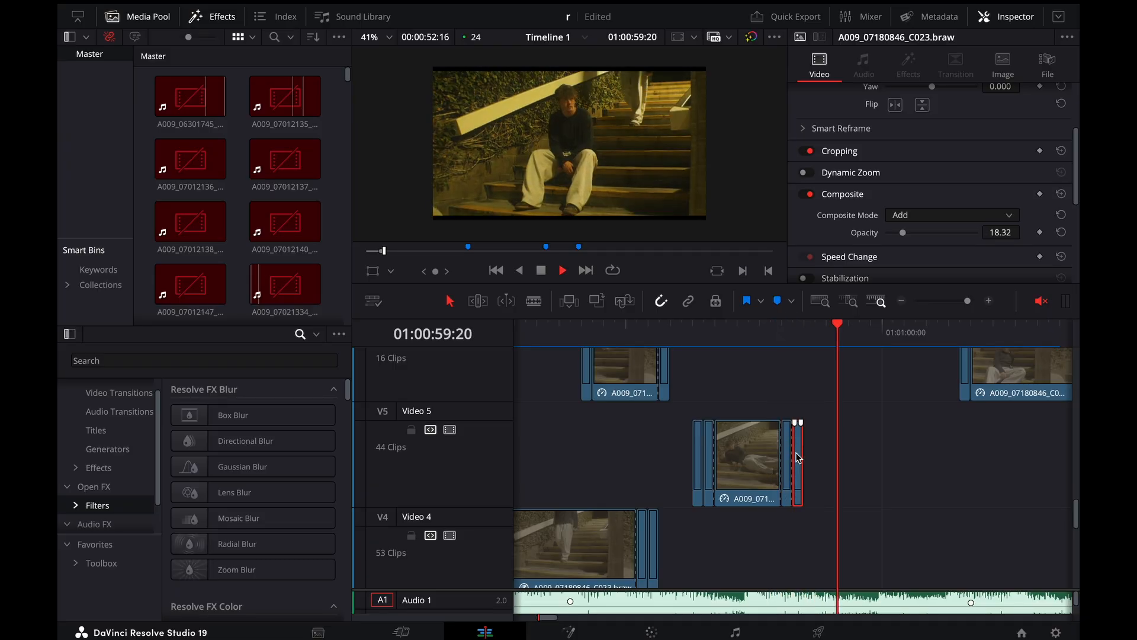
key(space)
drag(824, 342, 771, 342)
key(space)
key(space)
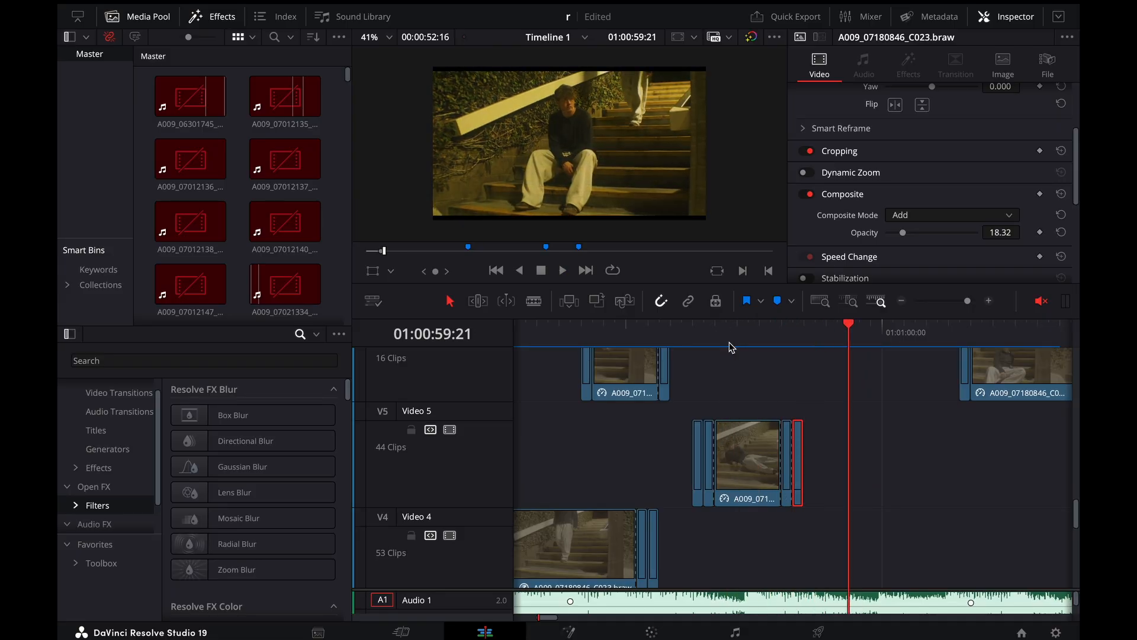
click(729, 343)
key(space)
key(space)
key(super+minus)
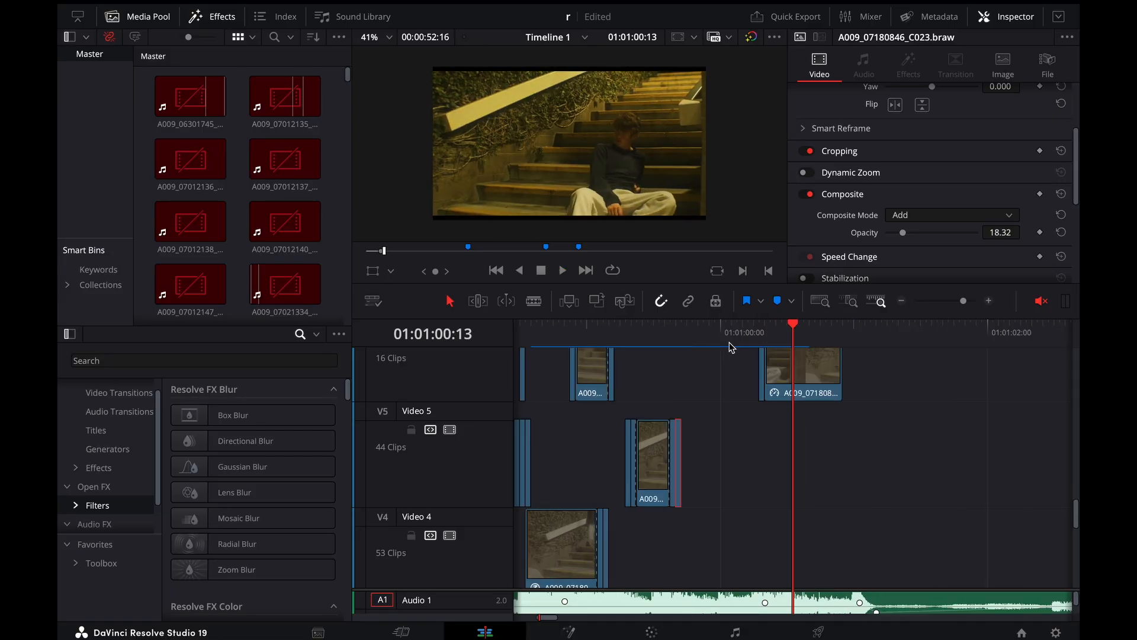
Scrub around 01:01:00:15 and look over the Video 1 cut from the stairs clip to the night street clip
drag(768, 336, 810, 340)
key(Right)
key(Right)
key(Left)
key(Left)
key(Left)
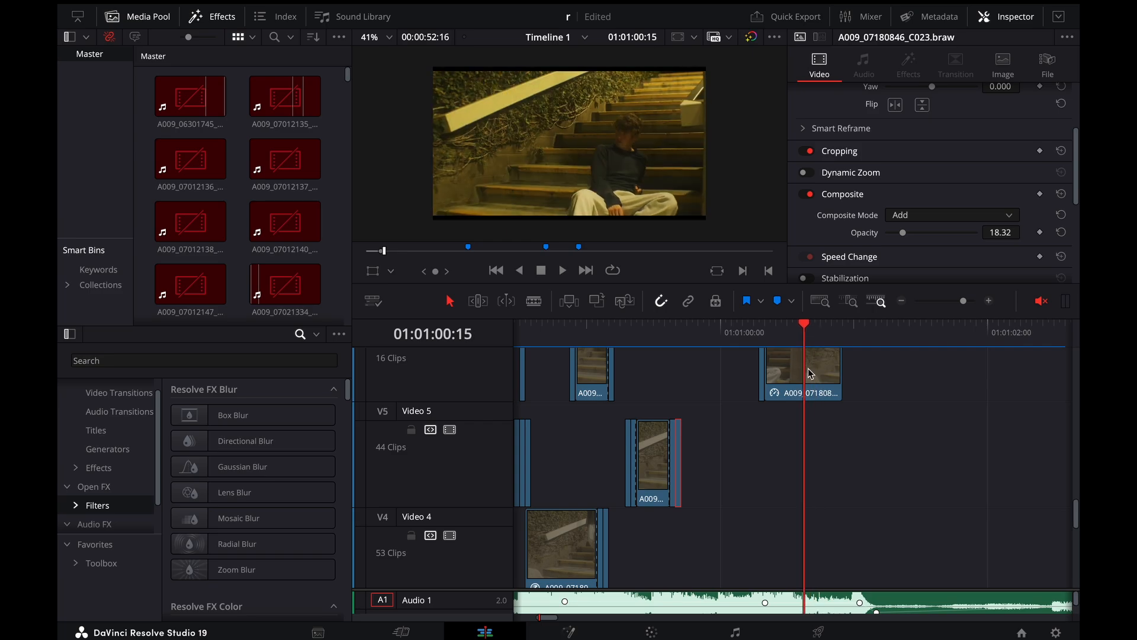
scroll(816, 381, down, 5)
scroll(815, 381, down, 3)
scroll(815, 381, up, 2)
key(Left)
key(Left)
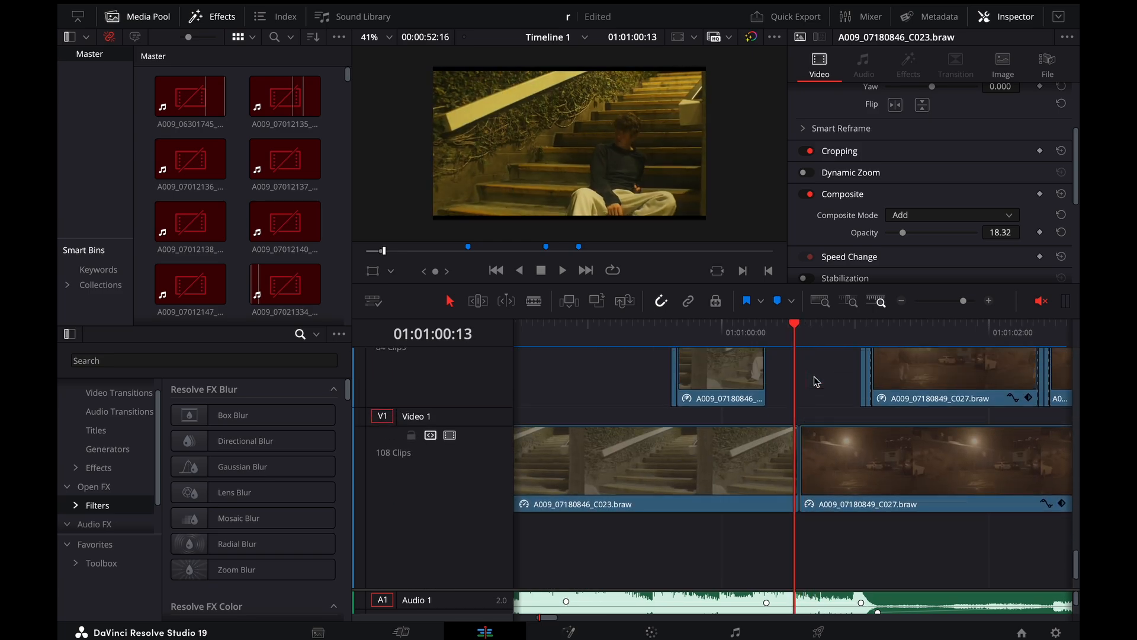
Step from 01:01:00:13 to 01:01:00:19 and back to the light-streak overlay frame at 01:01:00:17
key(Right)
key(Right)
key(Right)
key(Right)
key(Right)
key(Right)
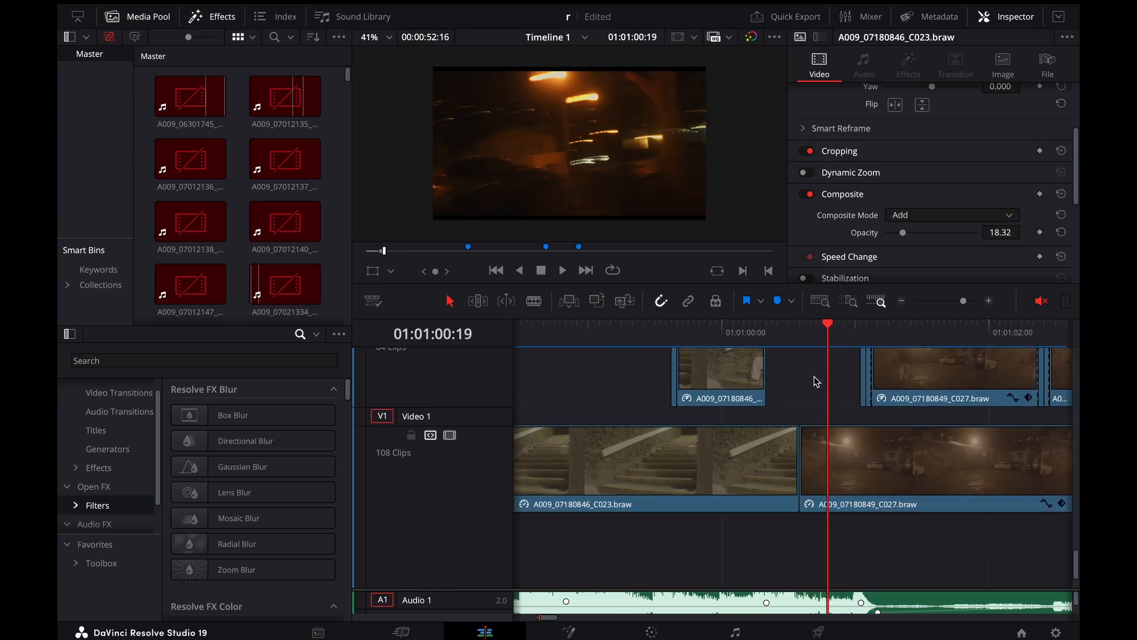
key(Left)
Step repeatedly around 01:01:00:17 to compare the stairs frame with the light-streak overlay frame
key(Left)
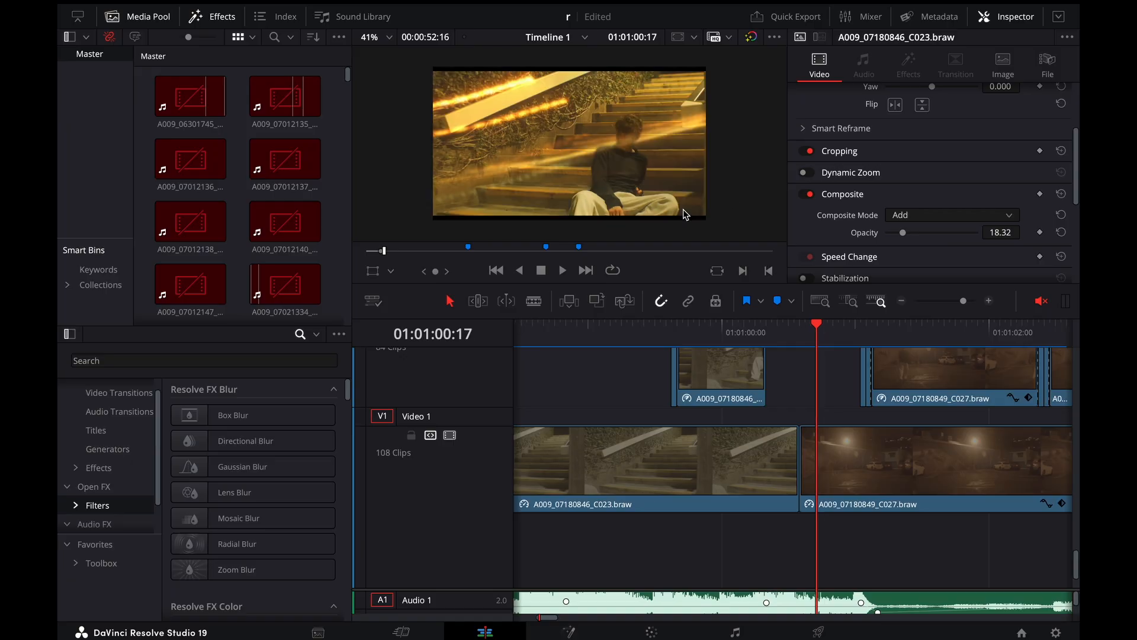
key(Left)
key(Right)
key(Right)
key(Left)
key(Left)
key(Right)
key(Right)
key(Left)
key(Left)
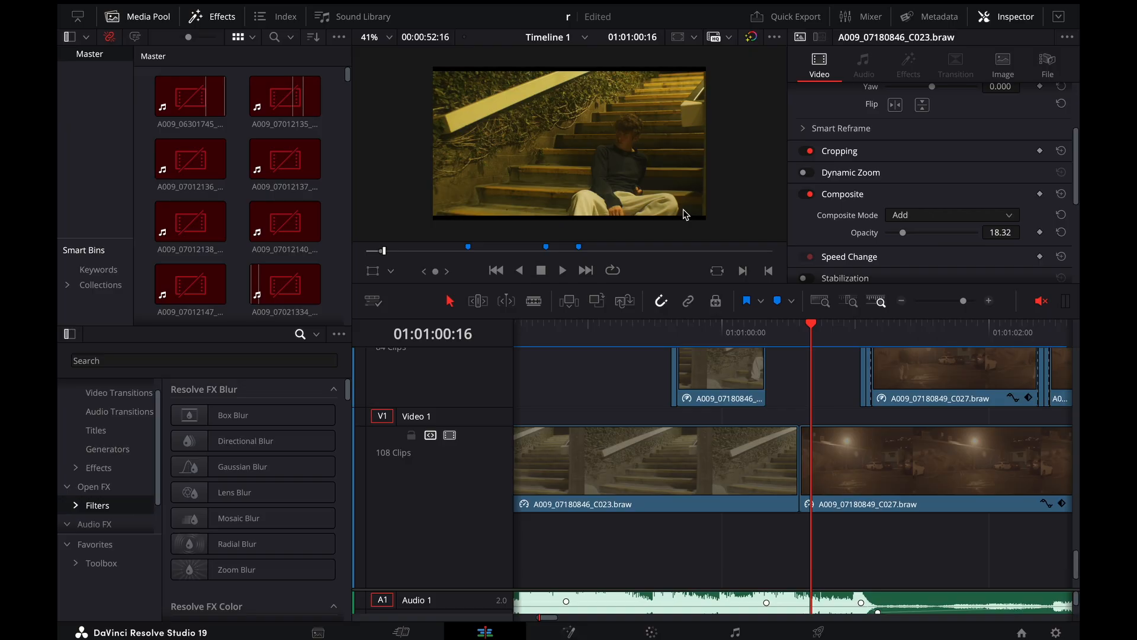
key(Right)
Check the composite settings of the one-frame streak clip on Video 8 and step through the streak frames to 01:01:00:22
scroll(794, 408, up, 3)
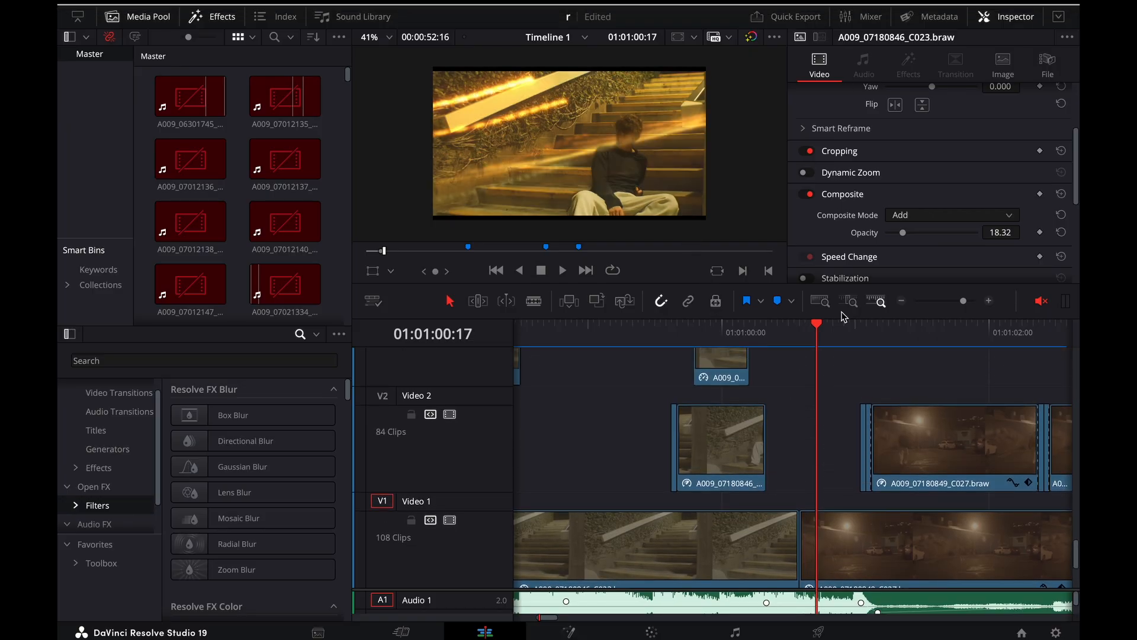
scroll(830, 385, up, 6)
scroll(827, 386, up, 3)
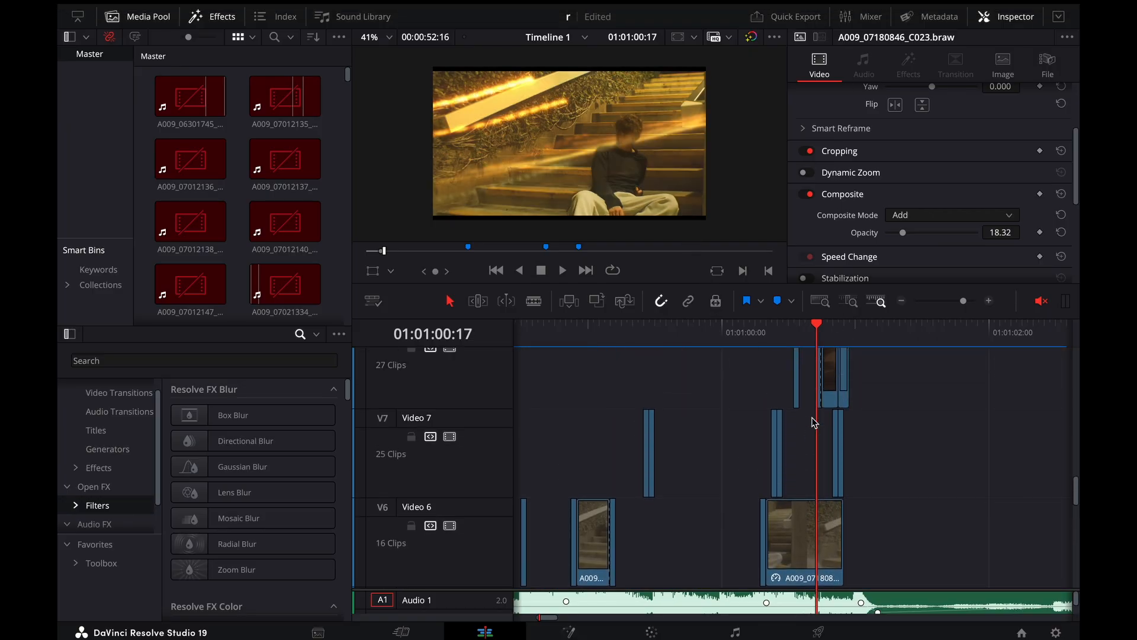
scroll(819, 413, up, 2)
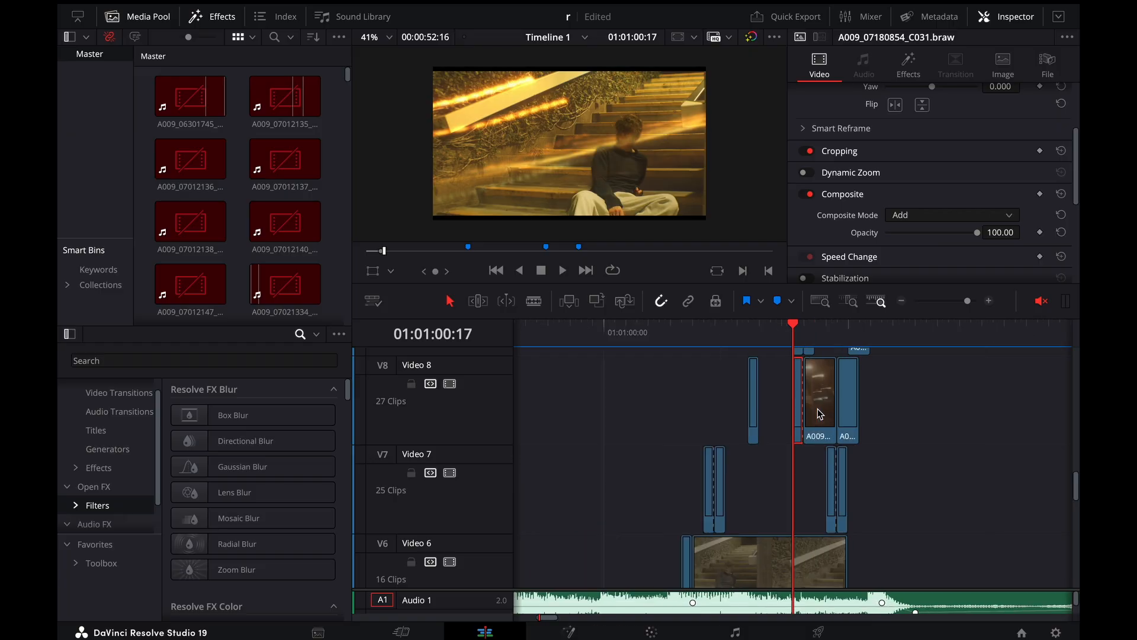
key(Right)
key(Right)
key(Right)
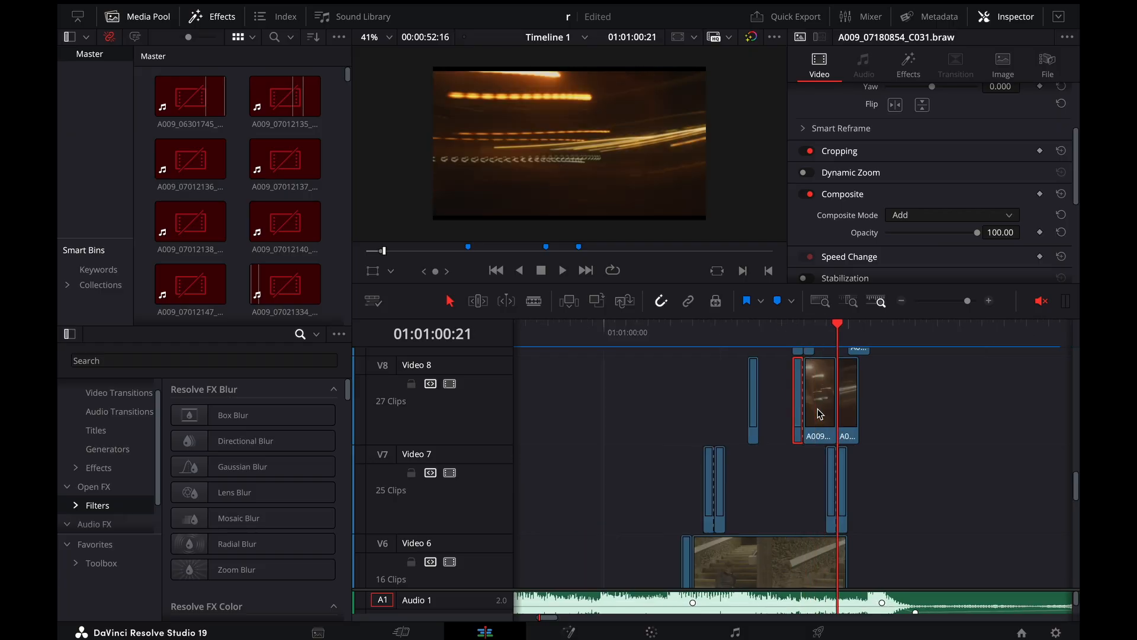
key(Right)
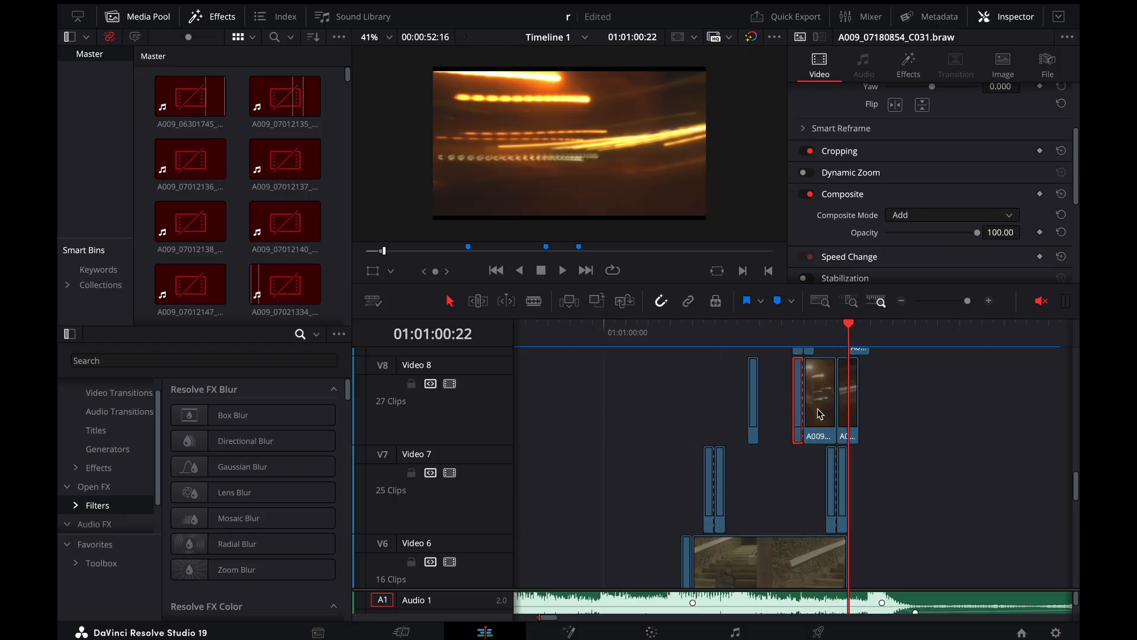
Look over the adjustment clips on Video 11 and Video 10, select the streak clip on Video 9, and step through its neighbouring frames
scroll(843, 489, up, 5)
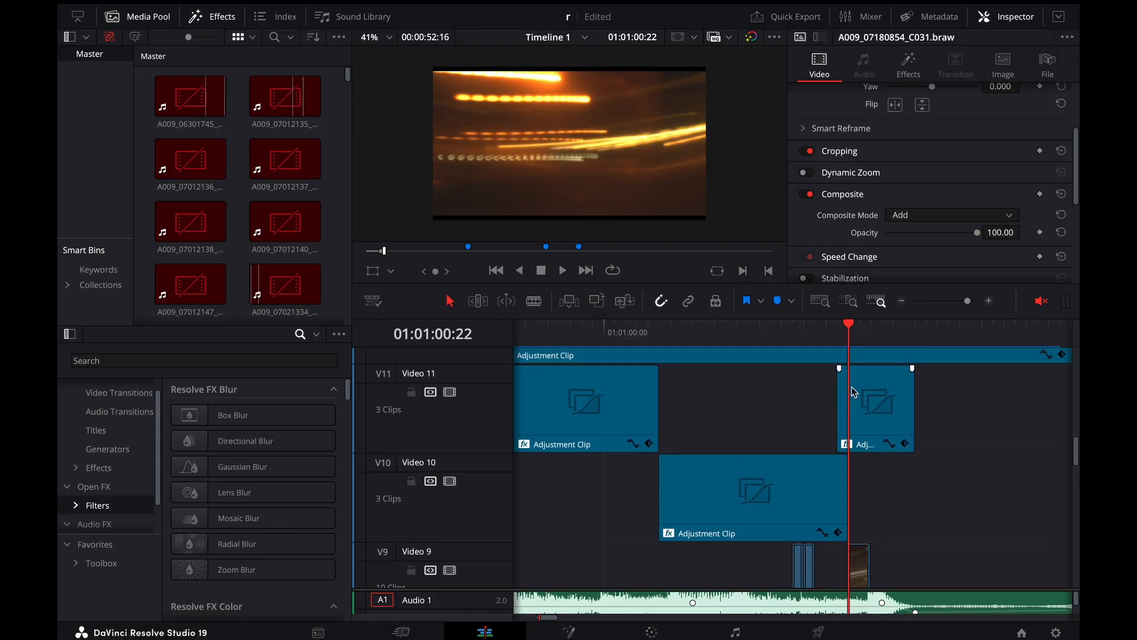
click(859, 398)
scroll(858, 398, down, 3)
click(860, 436)
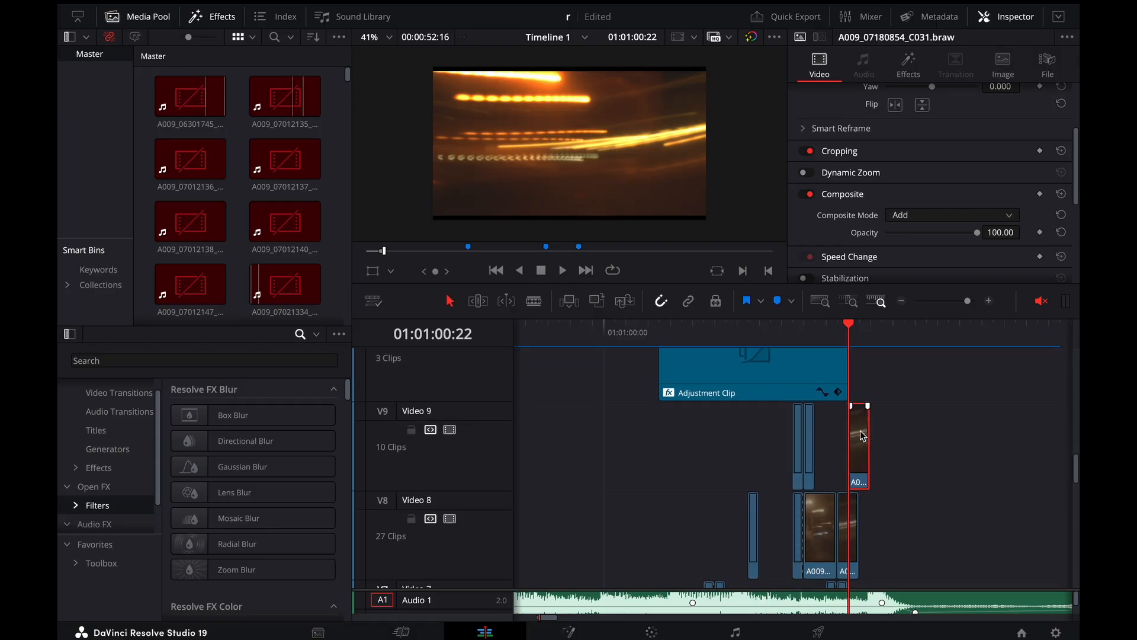
key(Right)
key(Right)
key(Left)
Step through the light-streak frames from 01:01:00:20 to the night street shot at 01:01:01:00
key(Left)
key(Left)
key(Left)
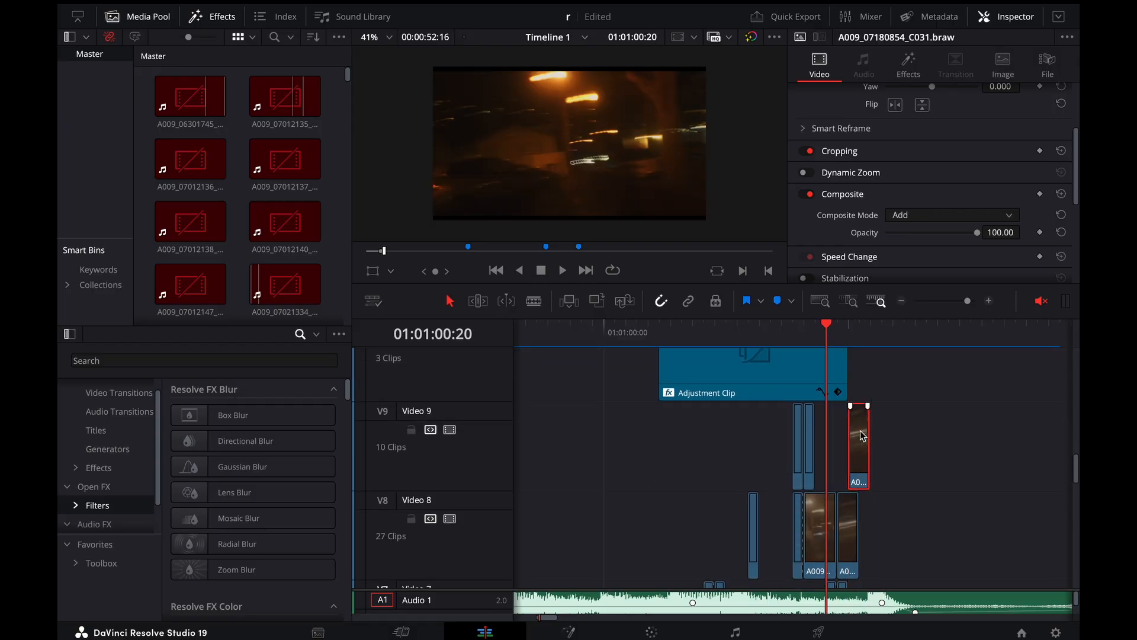
key(Right)
key(Right)
key(Right)
key(Right)
key(Right)
key(Right)
key(Right)
key(Left)
key(Left)
key(Left)
key(Left)
key(Left)
key(Left)
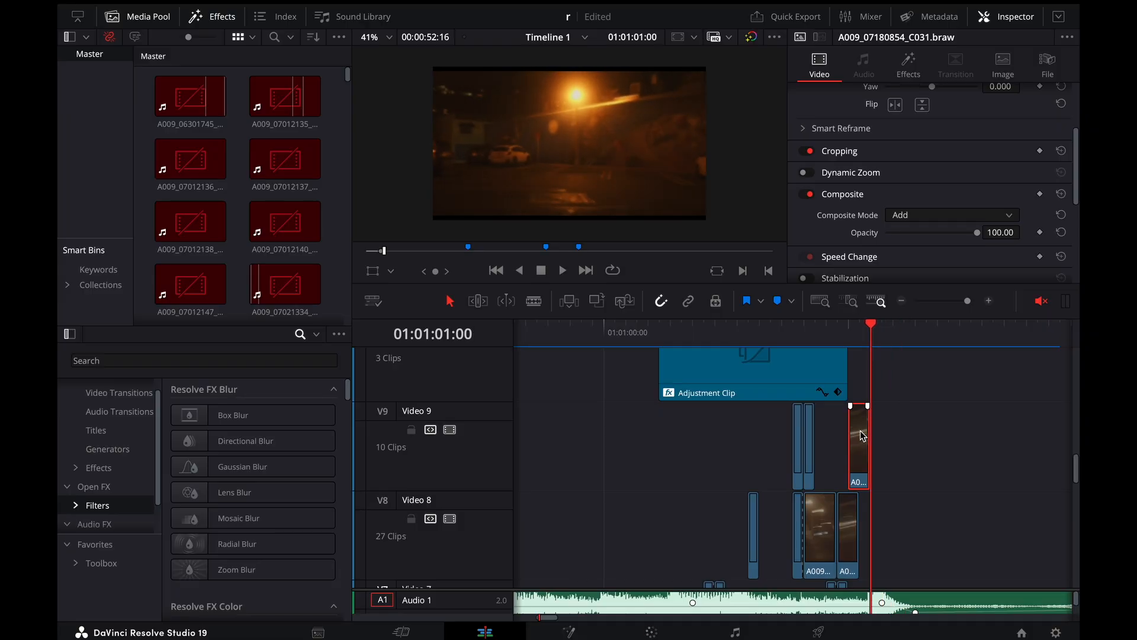
Play the night street shot up to 01:01:01:08 and return to the streak clip at 01:01:00:22
key(space)
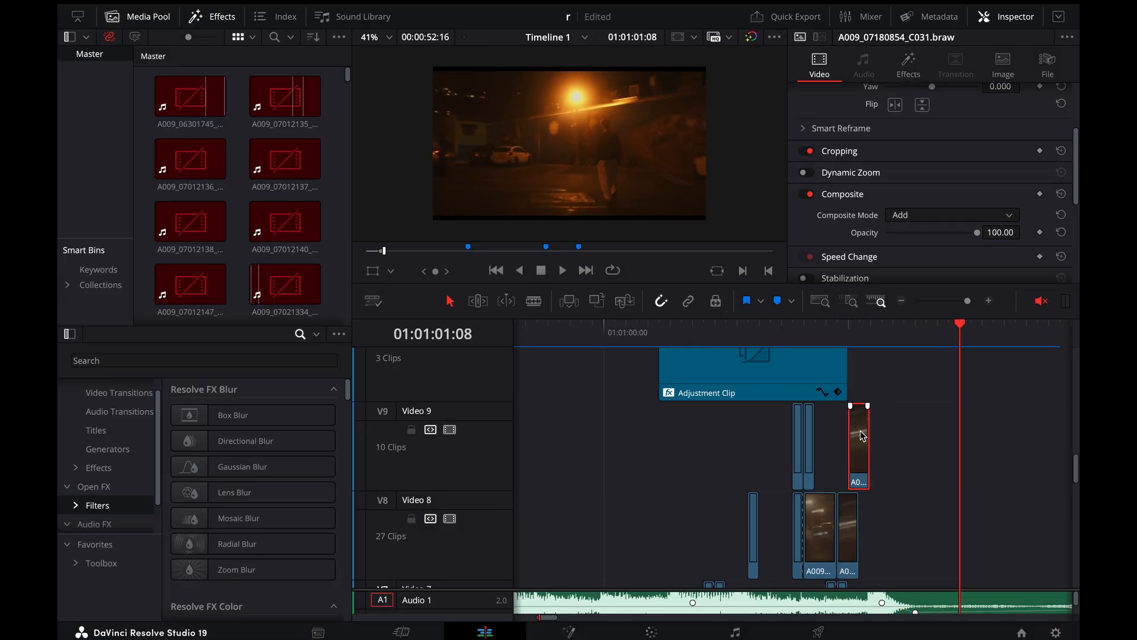
key(super+minus)
click(737, 328)
key(super+equal)
key(super+equal)
scroll(774, 398, down, 1)
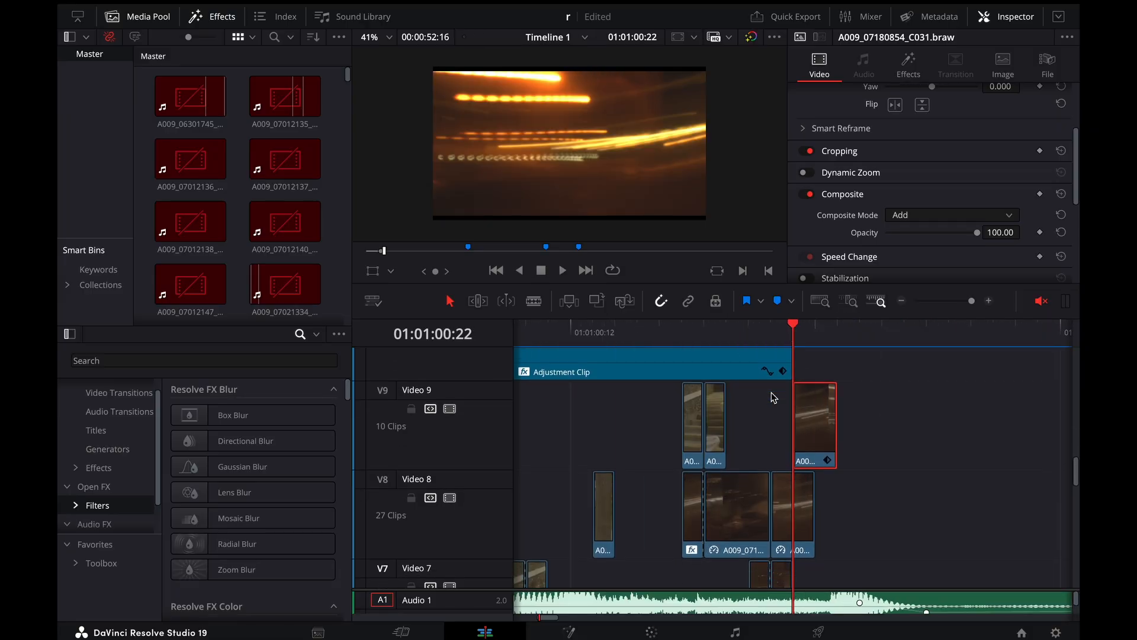
Examine how the Video 9 streak clip overlays the night street shot, checking its composite settings and the frames around 01:01:00:23
key(Right)
key(Right)
scroll(776, 486, down, 5)
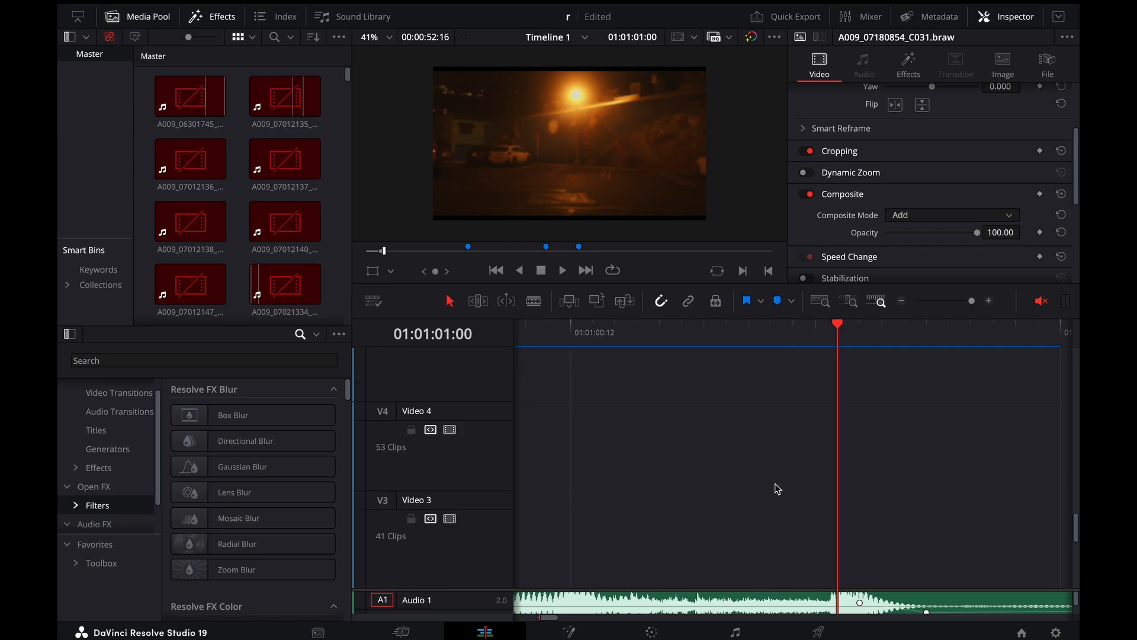
scroll(777, 487, down, 2)
scroll(777, 487, up, 8)
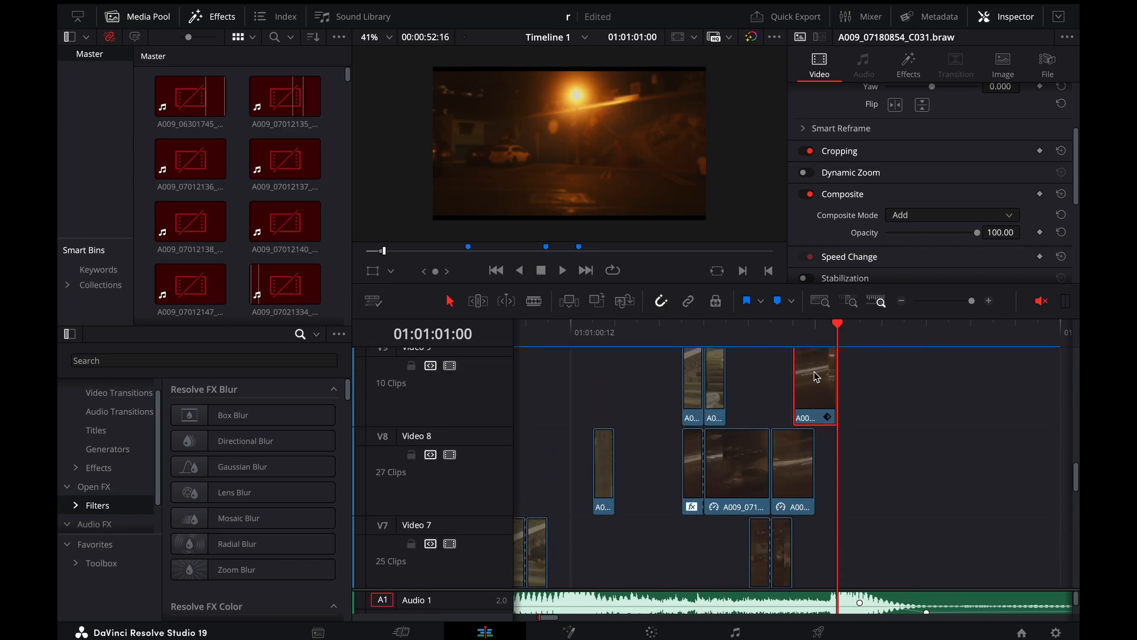
key(Left)
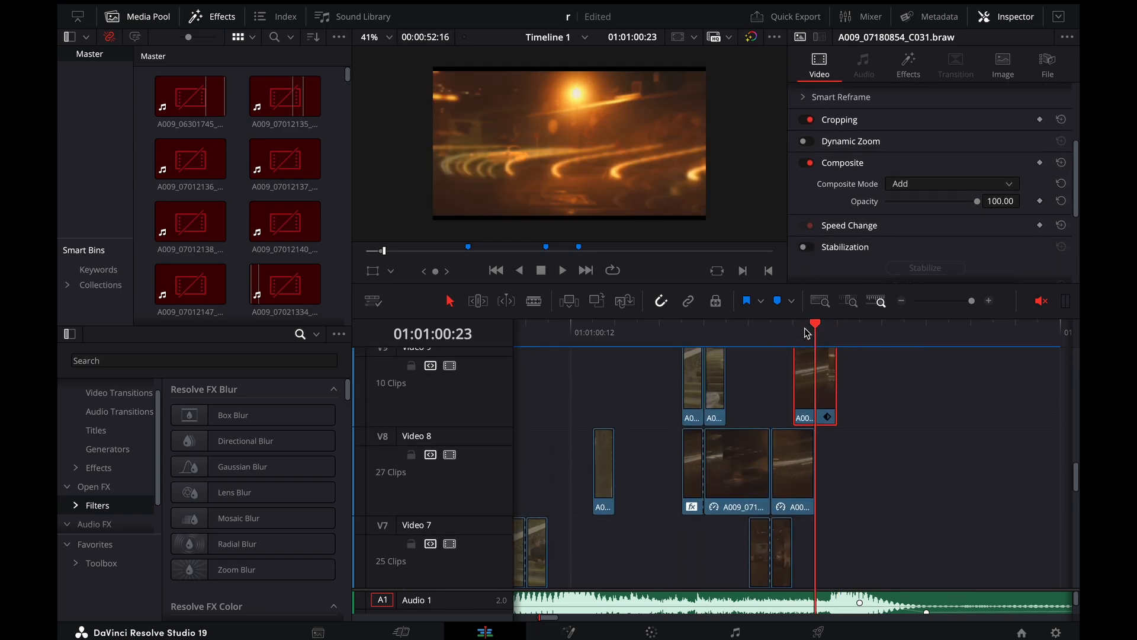
key(Left)
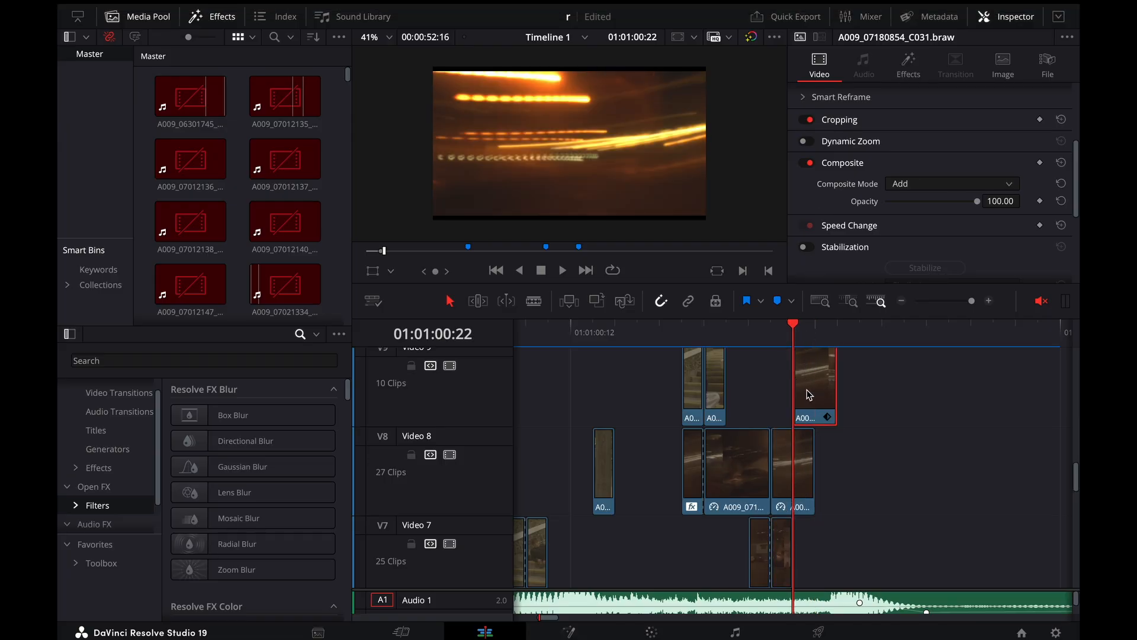
key(Left)
key(Right)
key(Right)
key(Right)
key(Right)
key(Right)
Step to 01:01:01:10, scrub back to the start of the night street shot, and play it through to 01:01:02:04
key(super+minus)
key(super+minus)
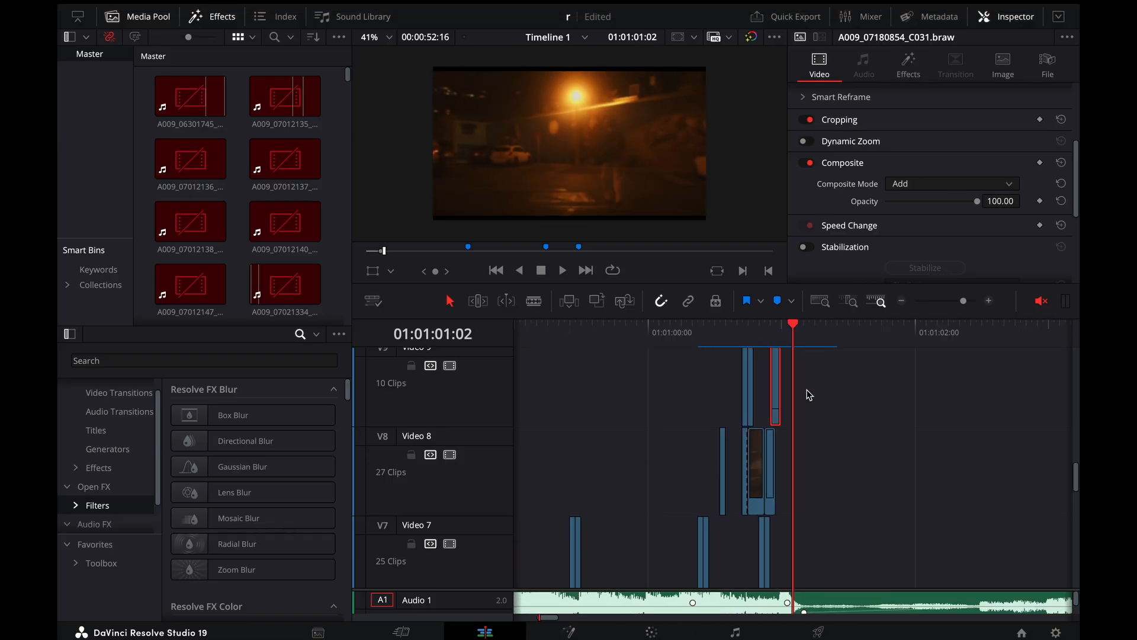
key(Right)
key(Right)
key(Right)
key(Right)
key(Right)
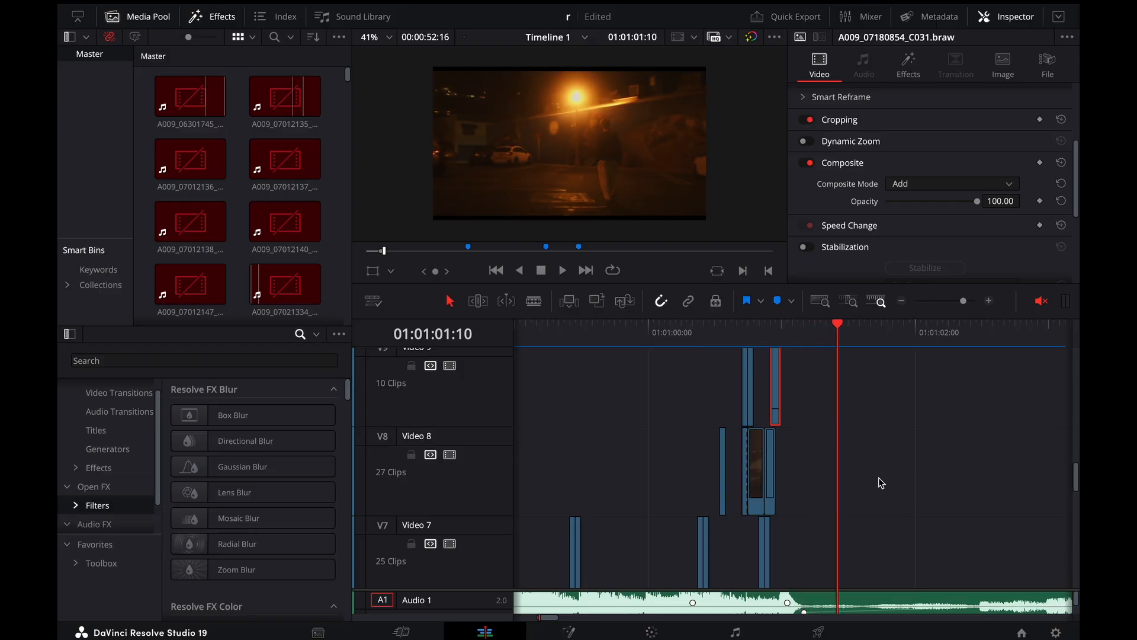
scroll(881, 483, down, 8)
click(857, 335)
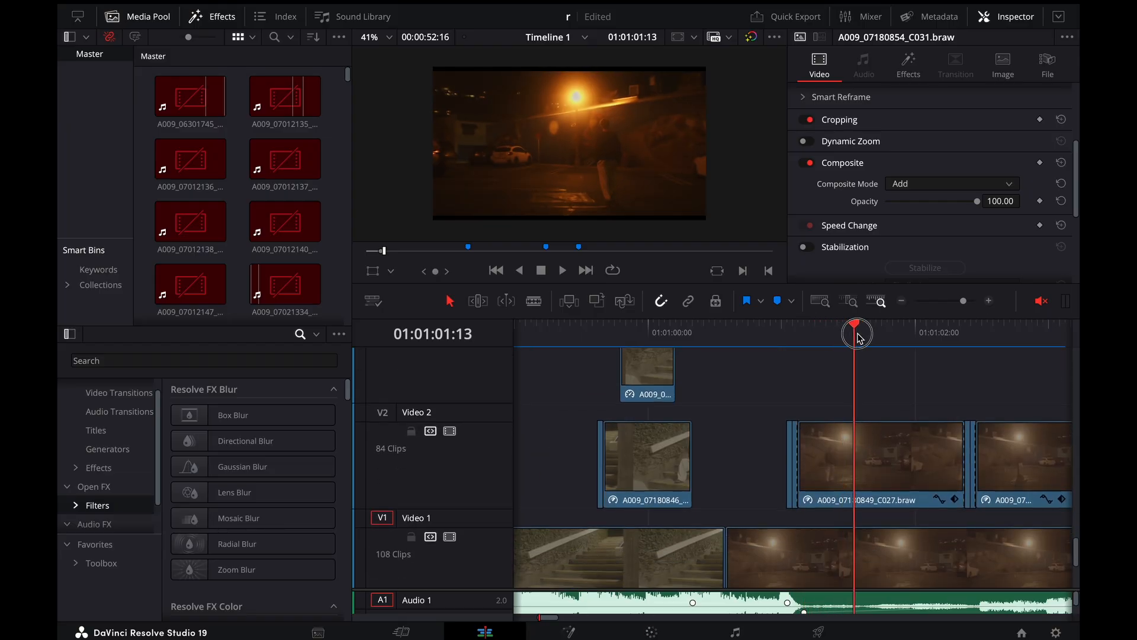
drag(857, 335, 777, 337)
key(space)
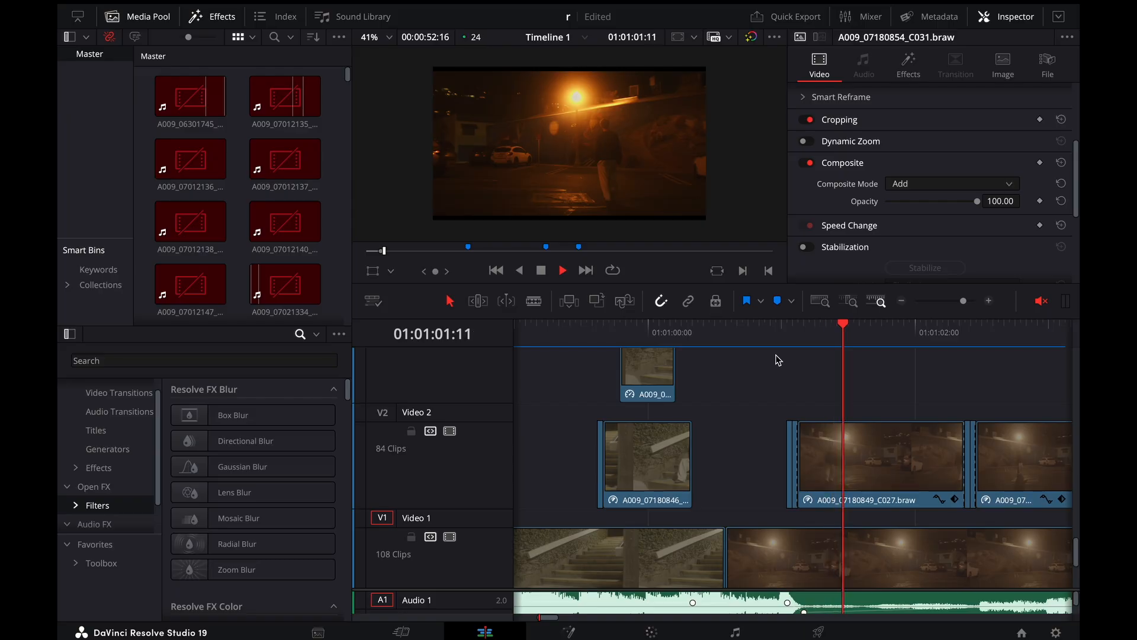
key(space)
key(ctrl+minus)
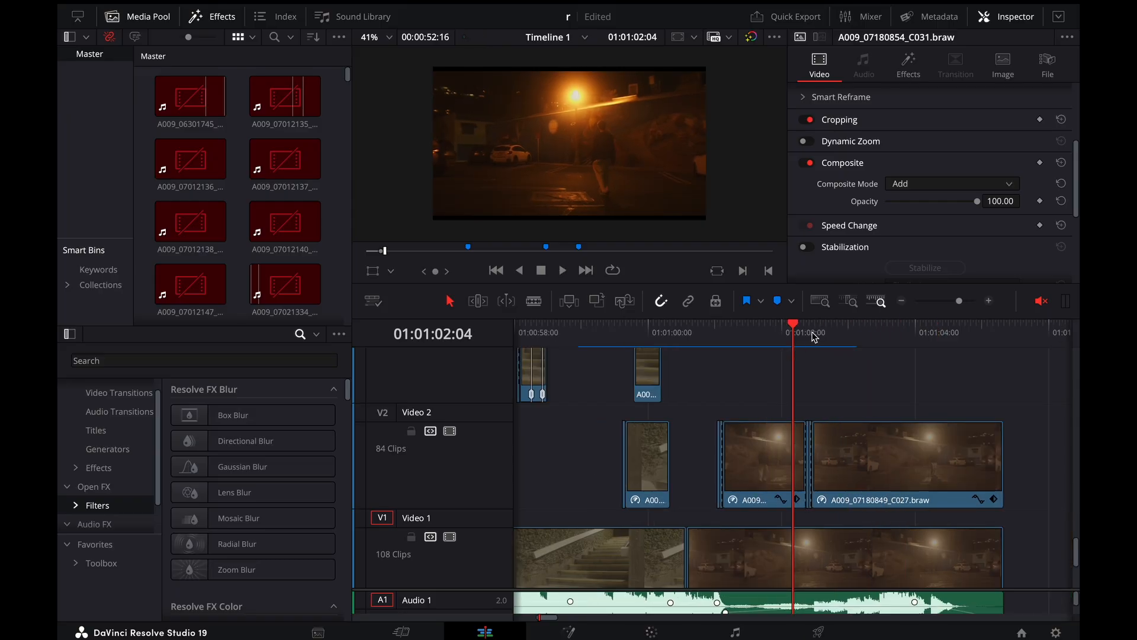
Show the retime controls of the first long night street clip on Video 2 and move to its end at 01:01:02:11
mouse_move(814, 336)
mouse_down()
mouse_move(829, 337)
mouse_move(806, 349)
mouse_up()
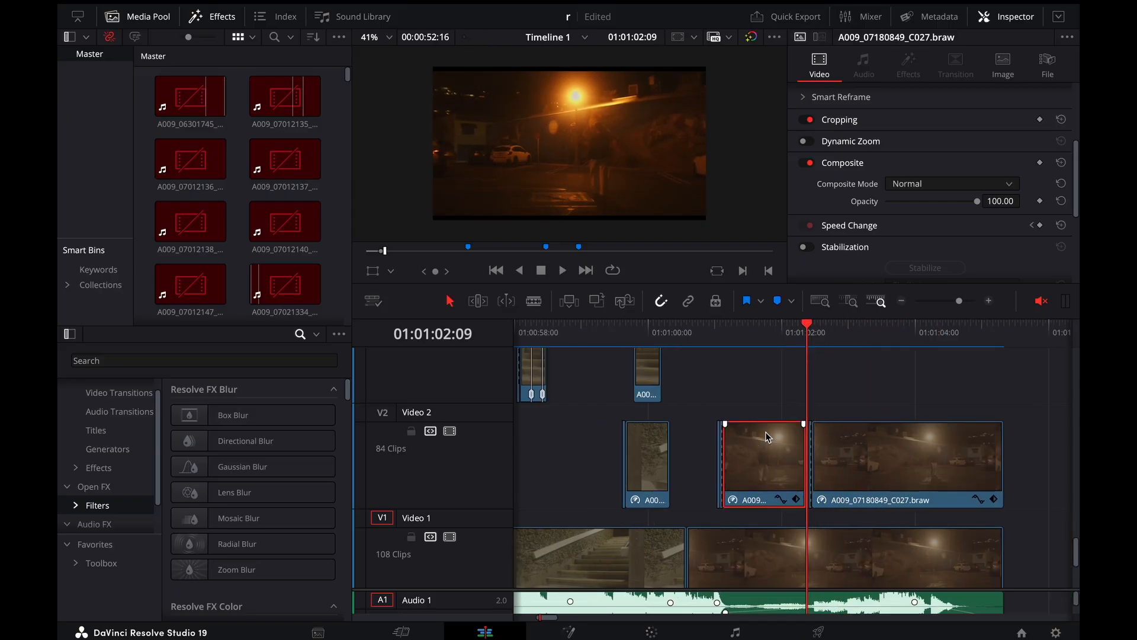
key(ctrl+r)
key(ctrl+equal)
key(ctrl+equal)
key(Right)
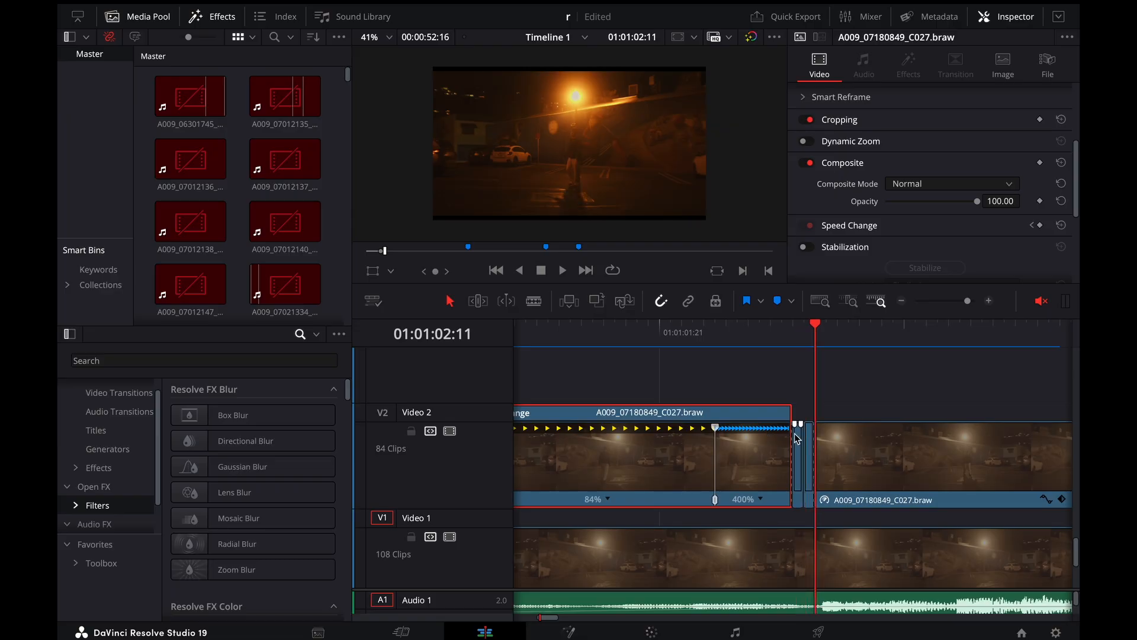
Check the composite settings of the short clips between the two long night street clips on Video 2, and move back to 01:01:02:08
drag(796, 438, 809, 461)
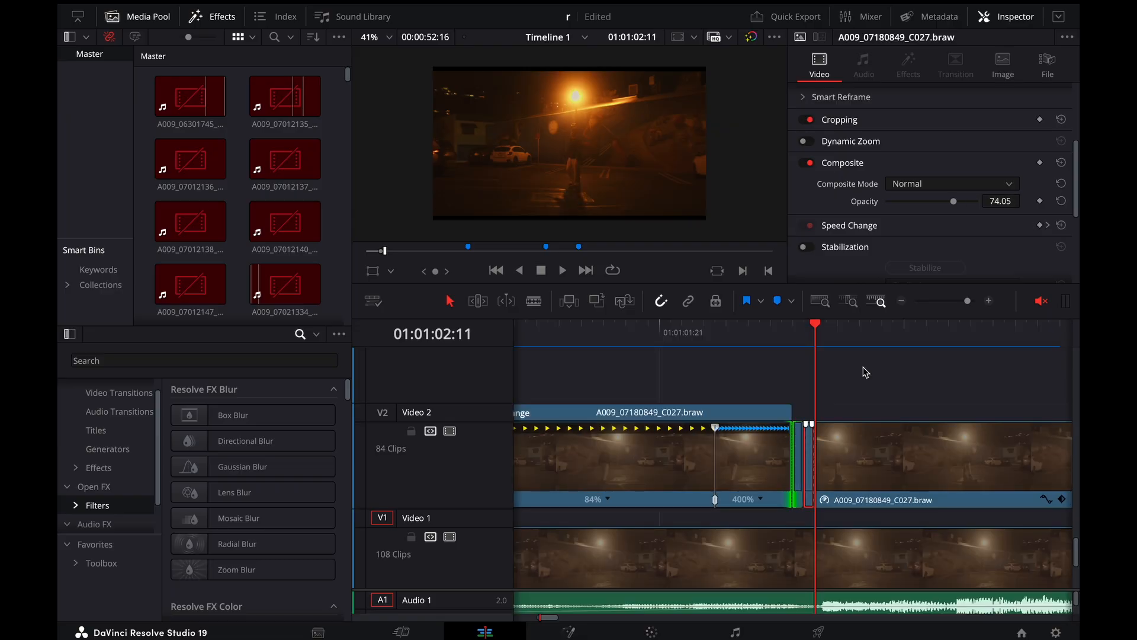
click(801, 329)
key(Down)
key(Left)
key(Left)
key(Left)
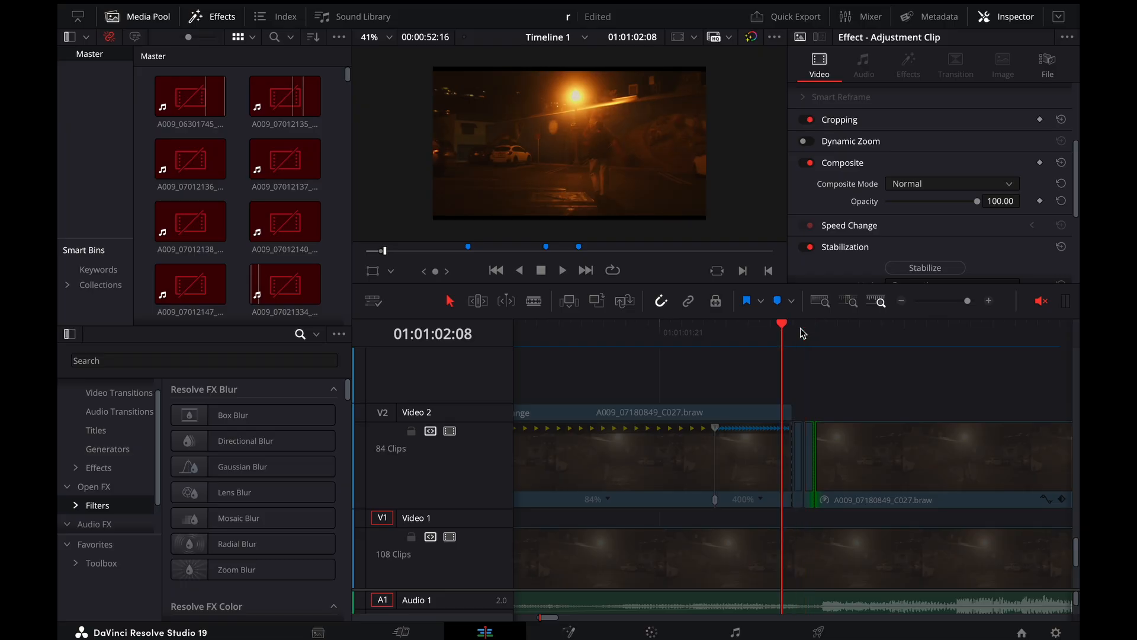
Step frame by frame from 01:01:02:09 to 01:01:02:12 across the cut between the two long night street clips
key(super+minus)
key(super+minus)
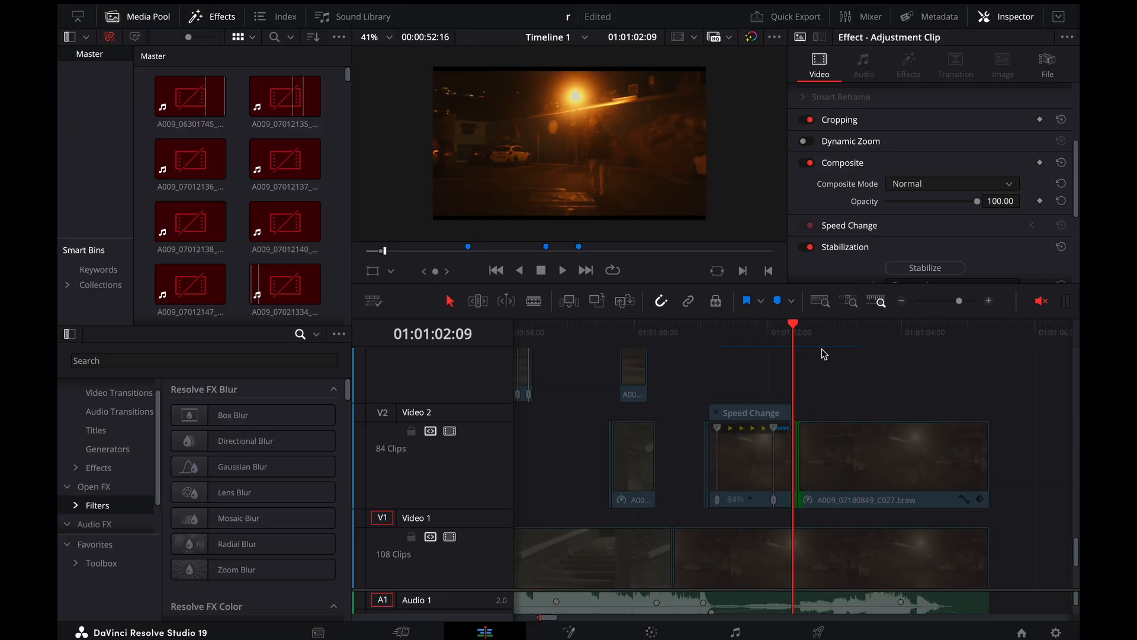
click(822, 353)
key(super+equal)
key(super+equal)
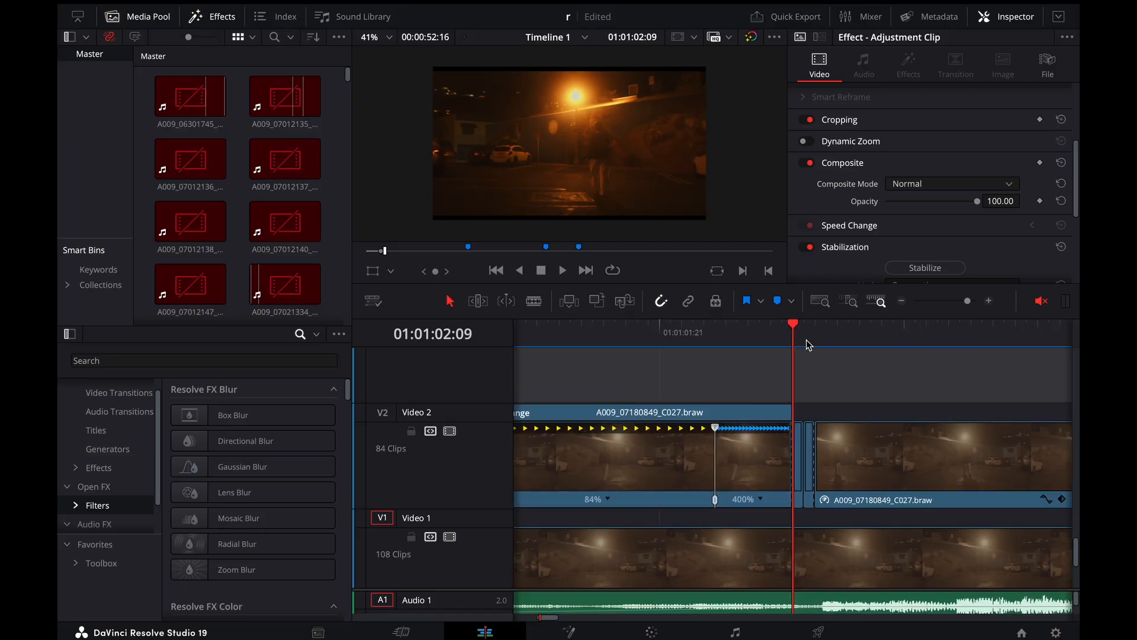
key(Right)
key(Right)
key(Right)
scroll(597, 165, up, 3)
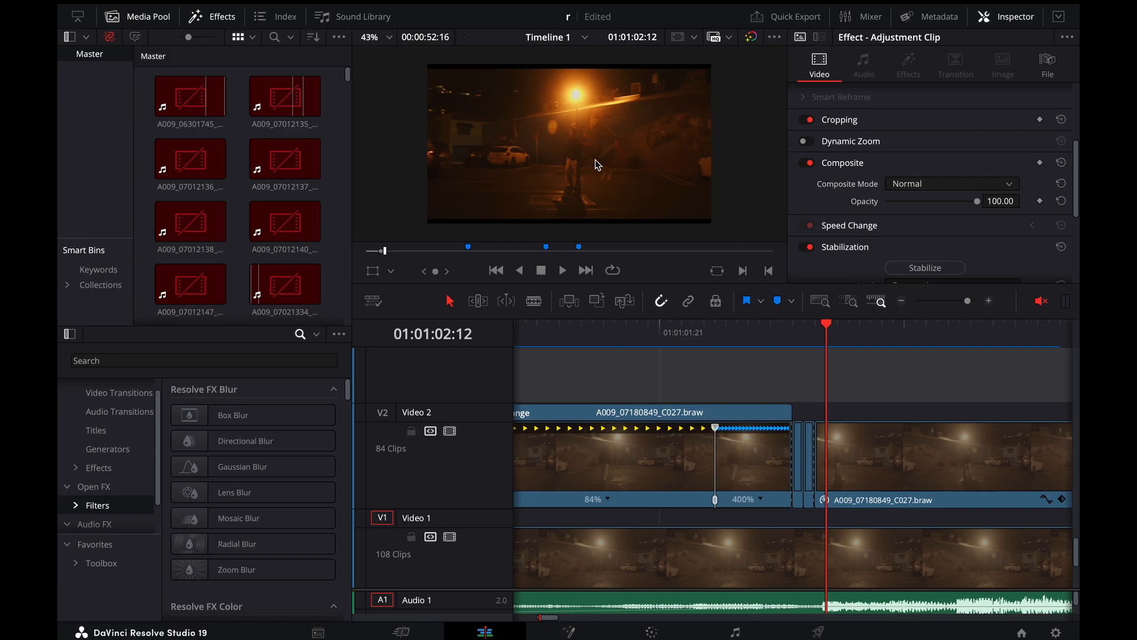
Compare the frames around 01:01:02:08 and 01:01:02:09 by stepping back and forth over the short overlay clips
key(Left)
key(Left)
key(Left)
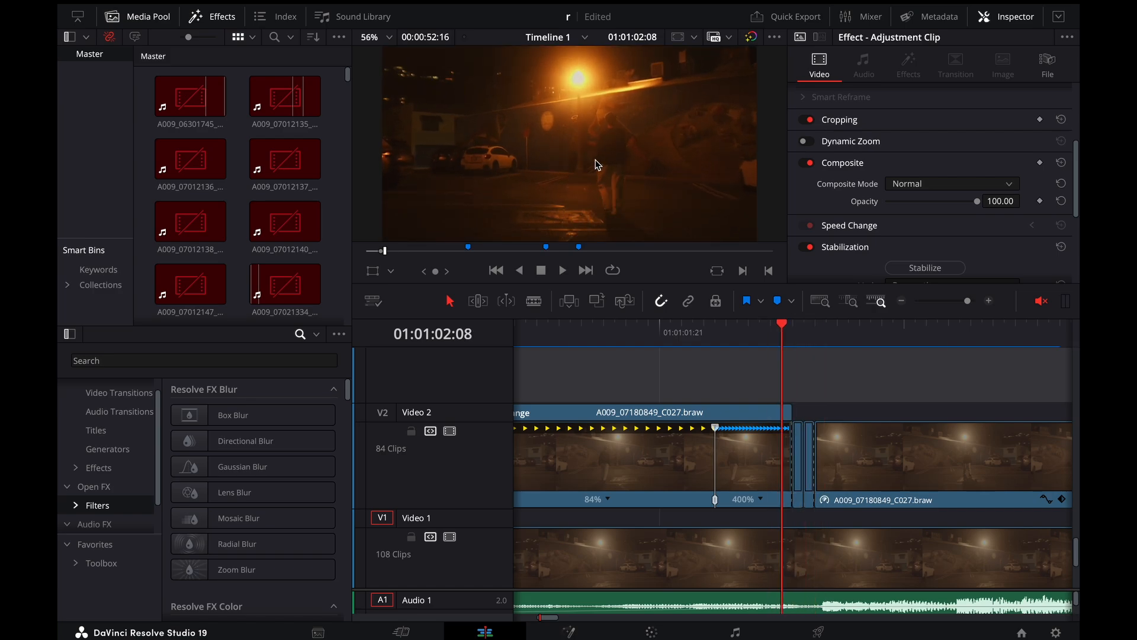
key(Right)
key(Right)
key(Left)
key(Left)
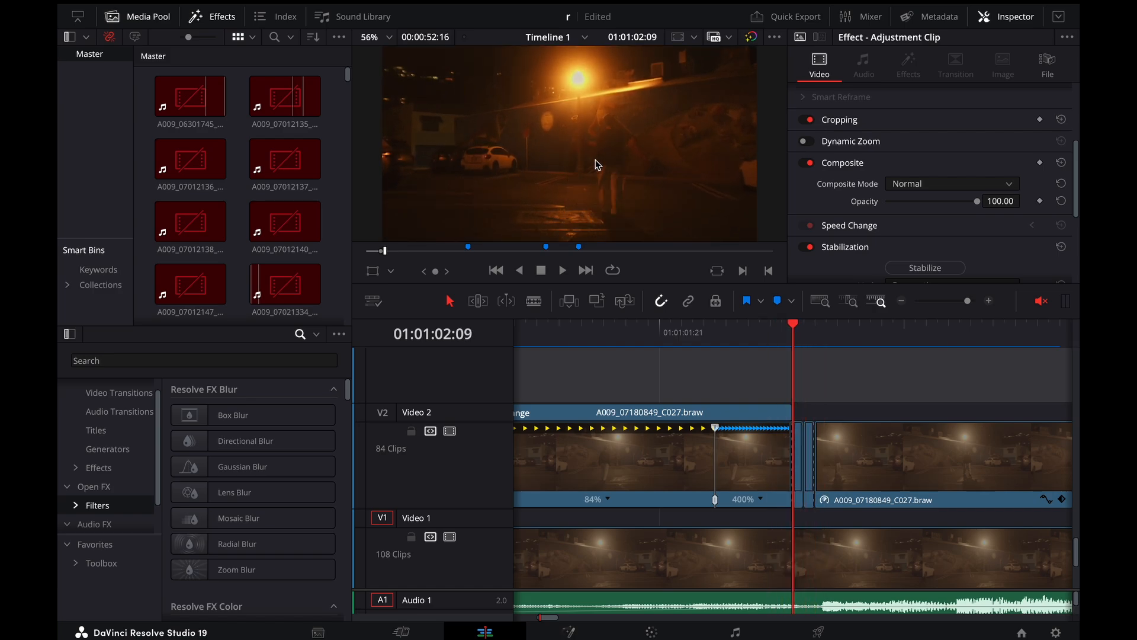
key(Right)
key(Right)
key(Left)
Play the night street shot from the overlay clips through to 01:01:03:01
key(Left)
key(Left)
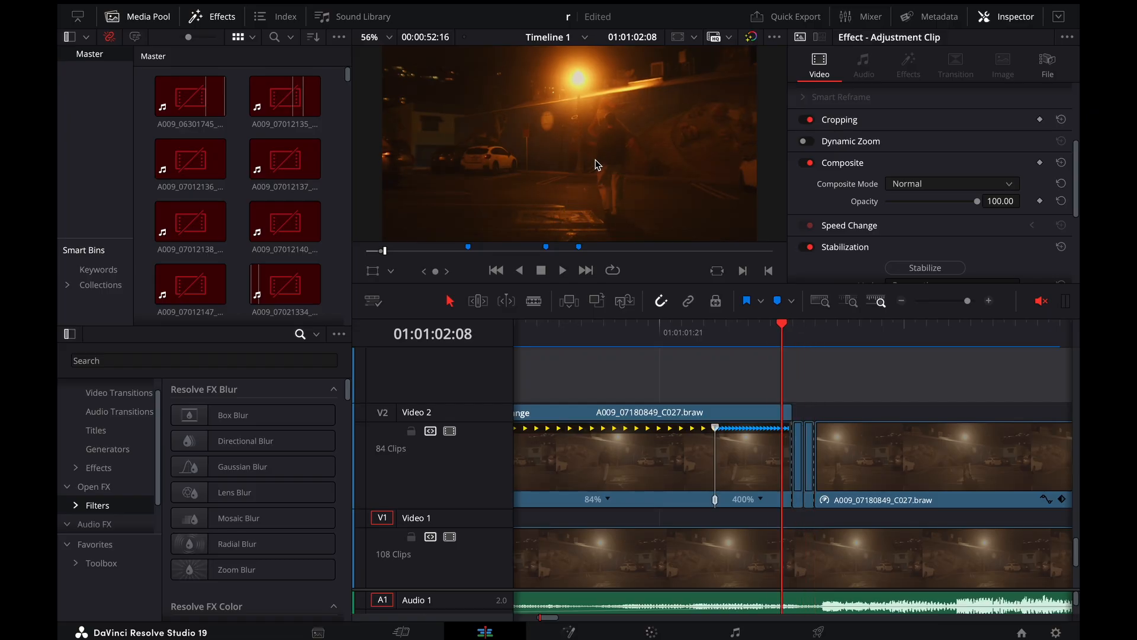
key(Left)
key(Right)
key(Right)
key(space)
key(super+minus)
key(super+minus)
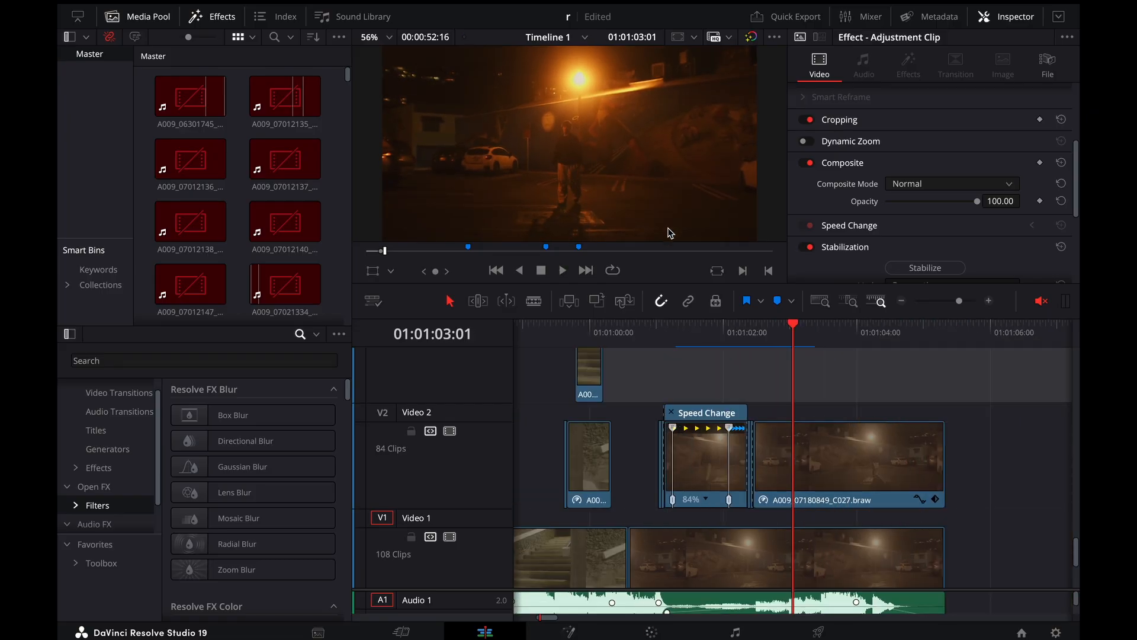
Show the retime controls of the second long night street clip on Video 2 and move to its start at 01:01:02:12
click(832, 480)
key(super+r)
key(super+equal)
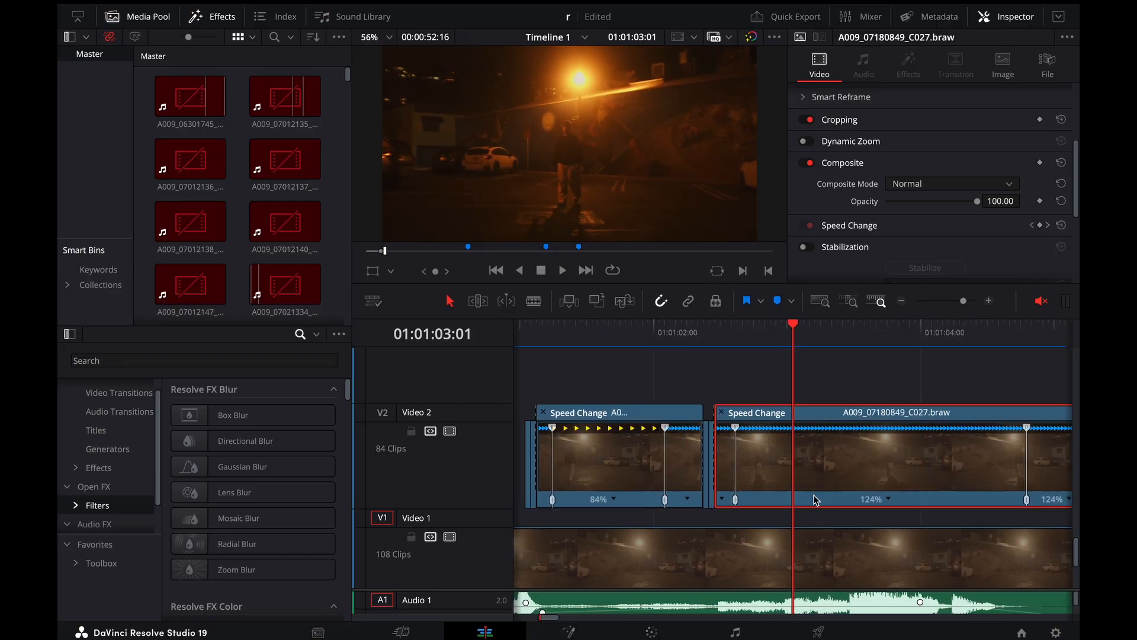
key(super+equal)
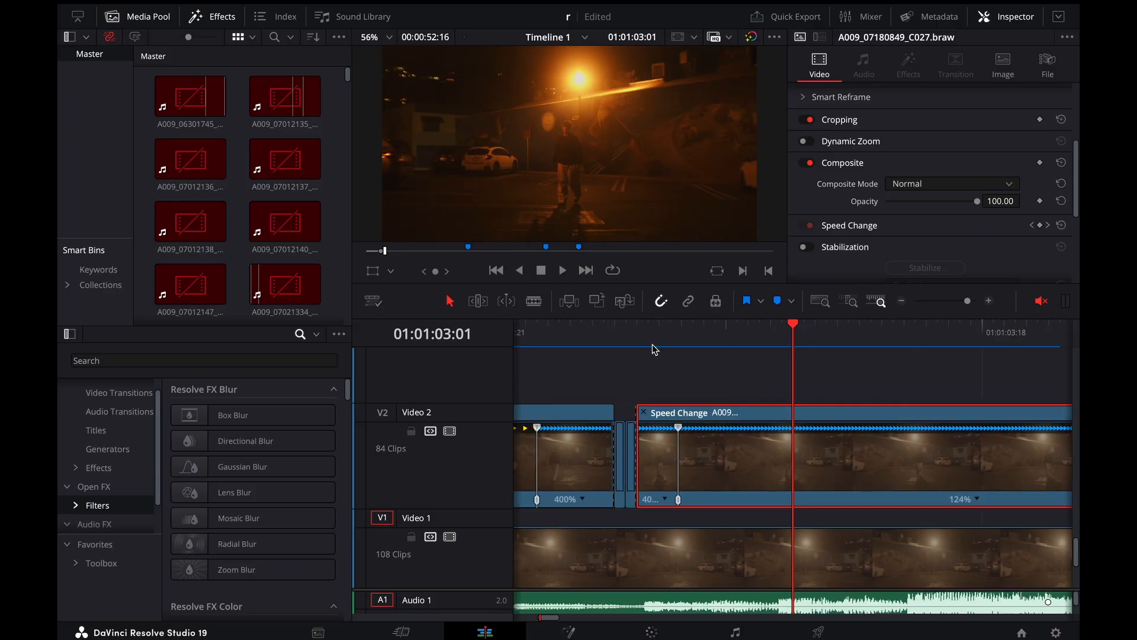
click(653, 347)
scroll(695, 426, right, 2)
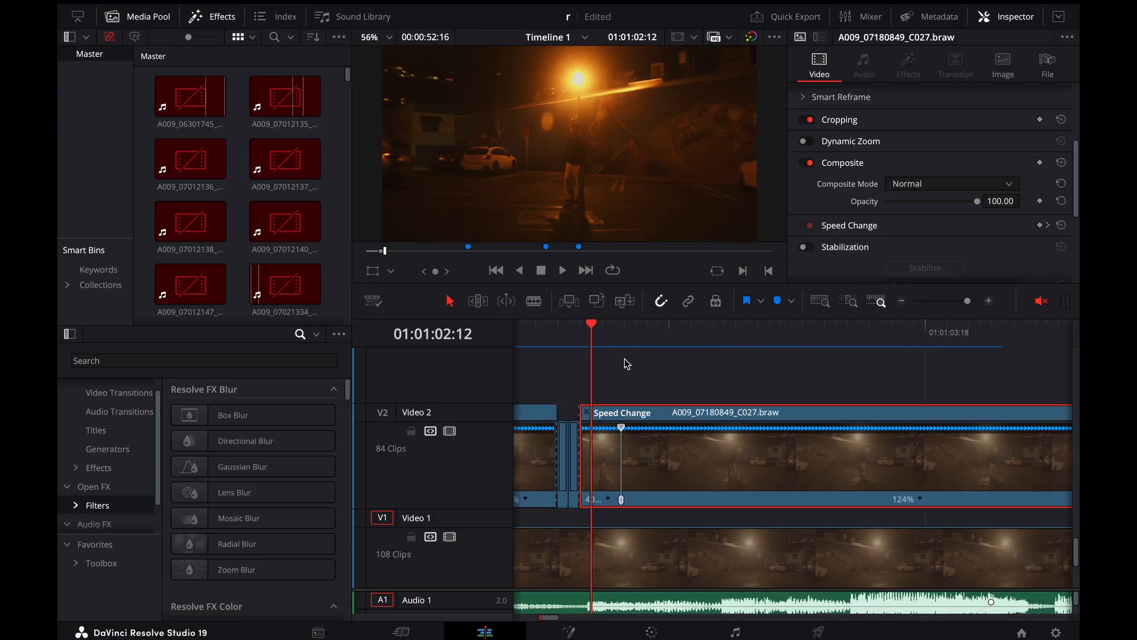
Scrub through the second long night street clip, and review the earlier transitions up to 01:00:56:18
key(super+minus)
key(super+minus)
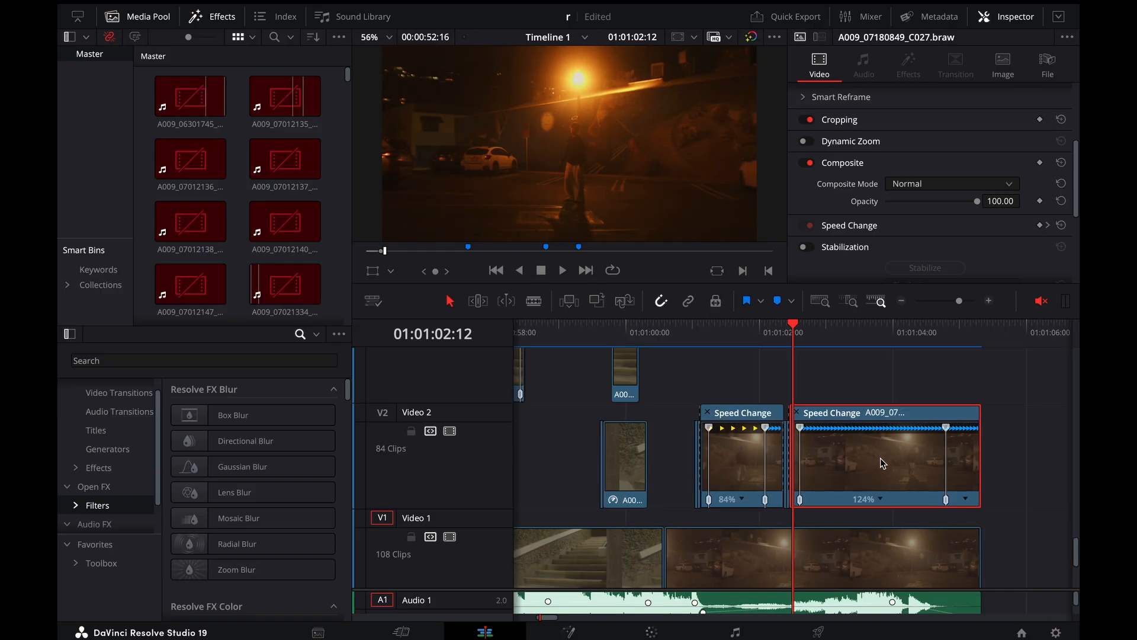
scroll(766, 455, right, 4)
scroll(765, 455, left, 3)
drag(780, 350, 858, 343)
key(super+minus)
key(super+minus)
scroll(711, 360, left, 4)
drag(700, 336, 783, 351)
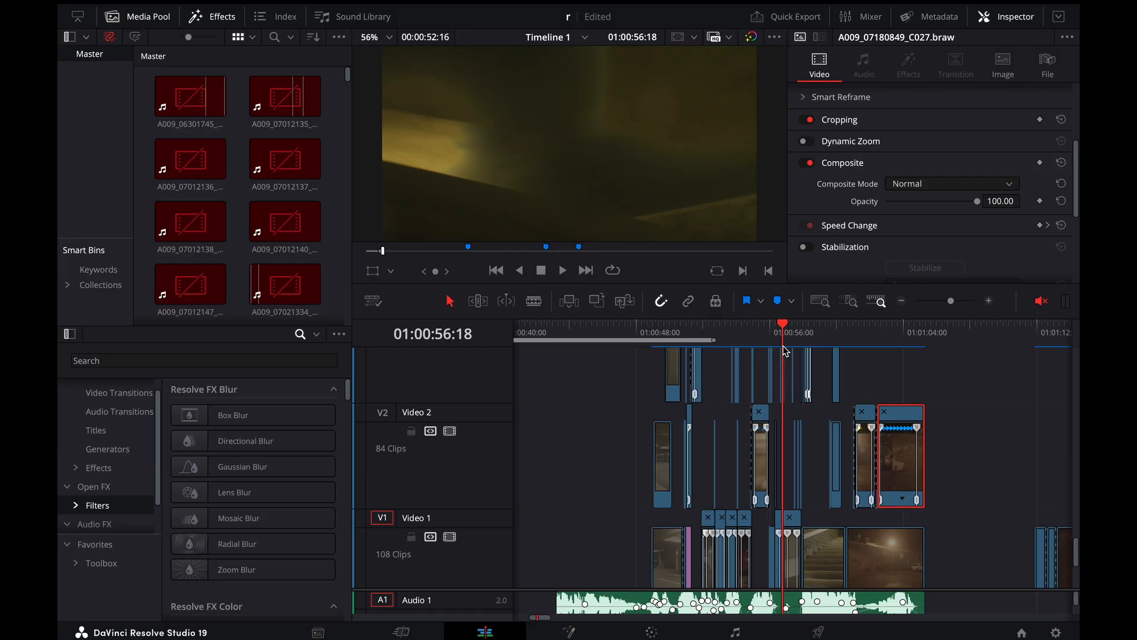
Scrub forward to 01:00:56:23 and back to the marquee shot at 01:00:55:15
scroll(785, 350, up, 4)
drag(793, 336, 810, 338)
scroll(636, 167, down, 3)
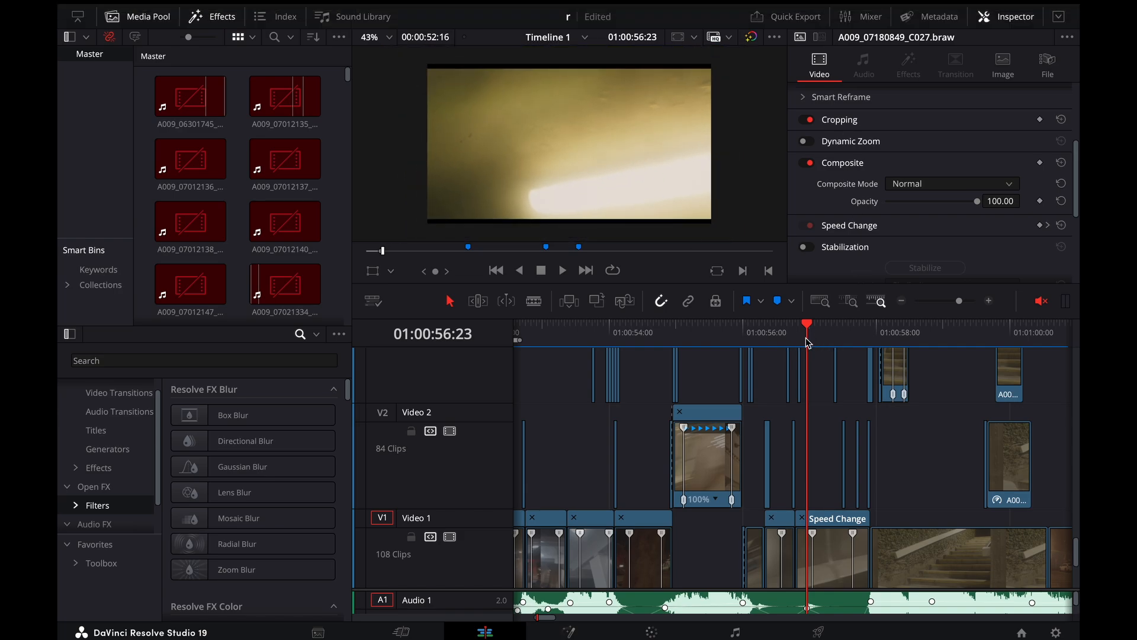
drag(808, 339, 721, 341)
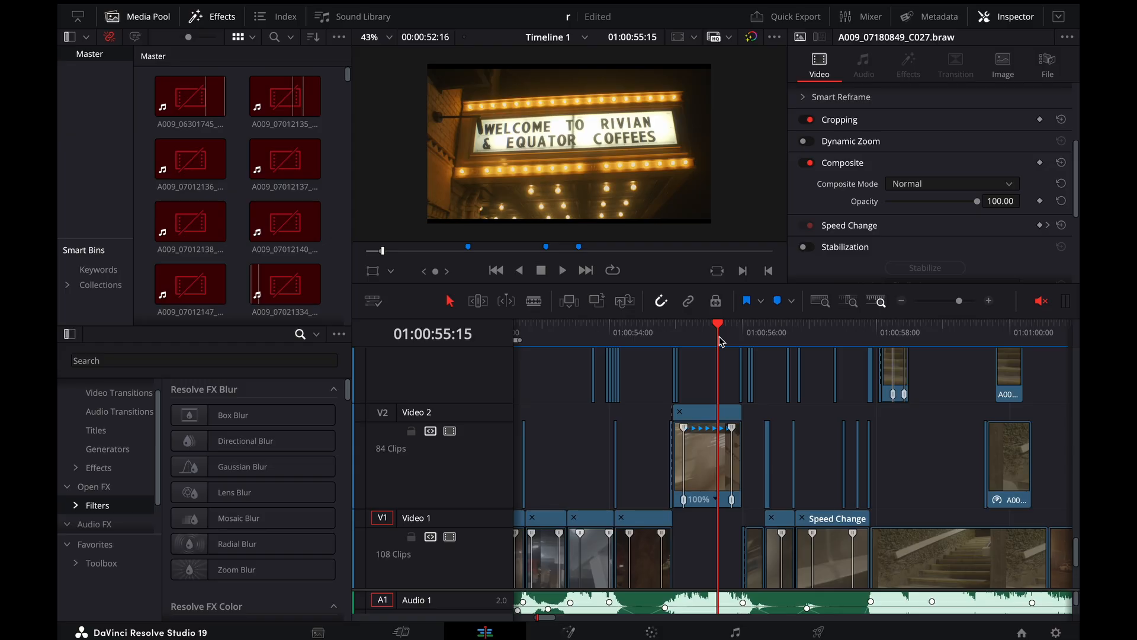
Bring up the stacked adjustment clips above the footage and check the keyframe curve of the adjustment clip above Video 17
scroll(721, 341, down, 3)
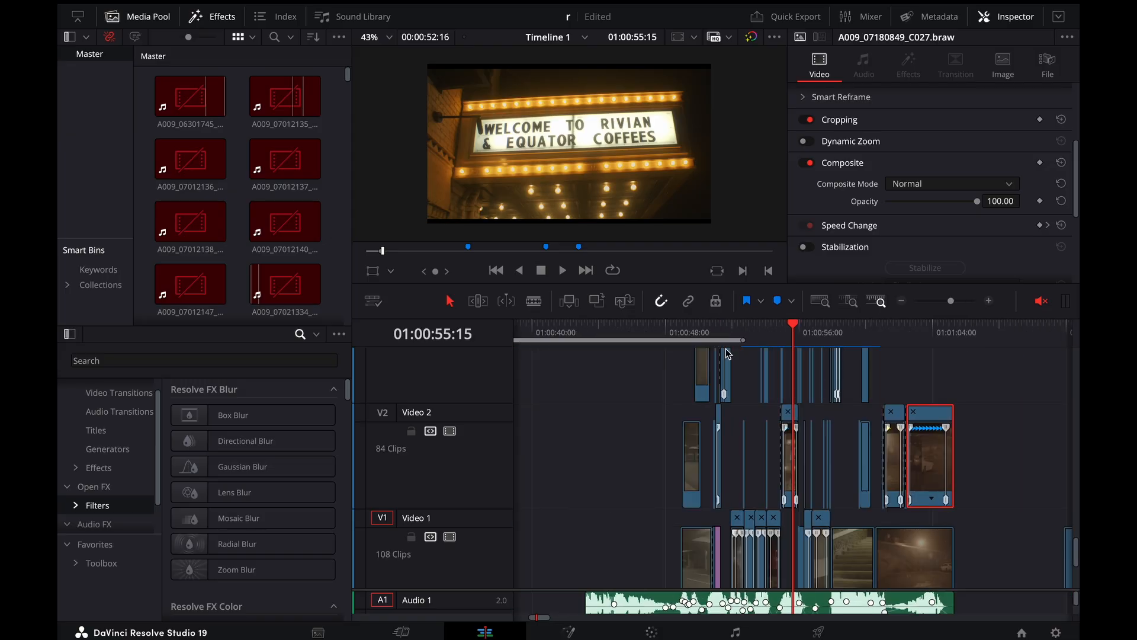
scroll(786, 438, up, 10)
scroll(786, 439, right, 2)
scroll(786, 439, up, 6)
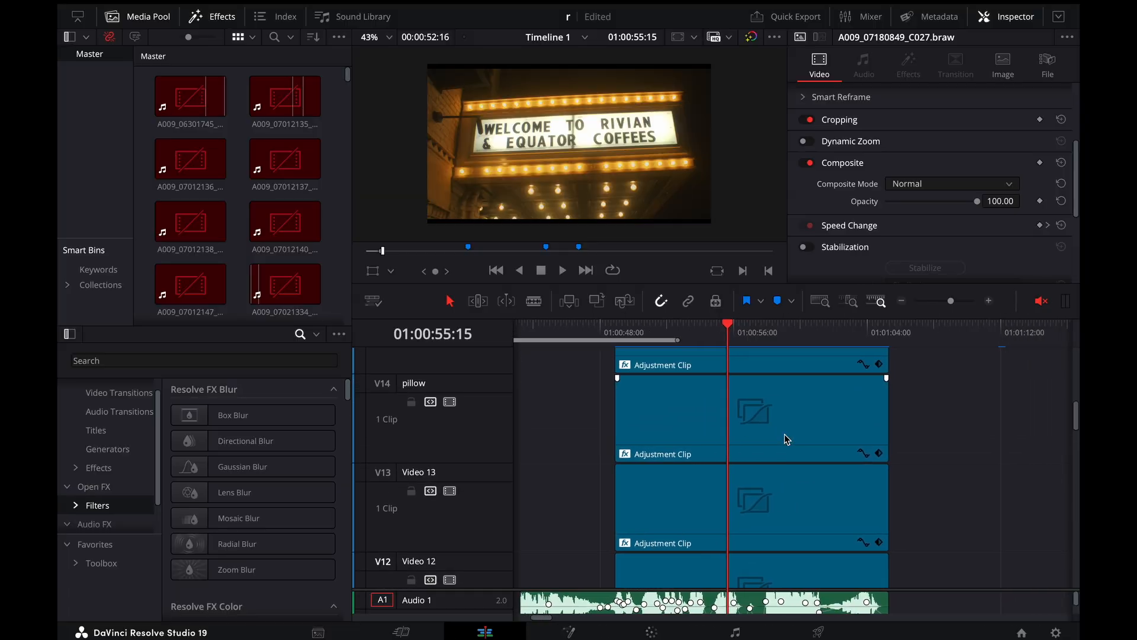
click(784, 434)
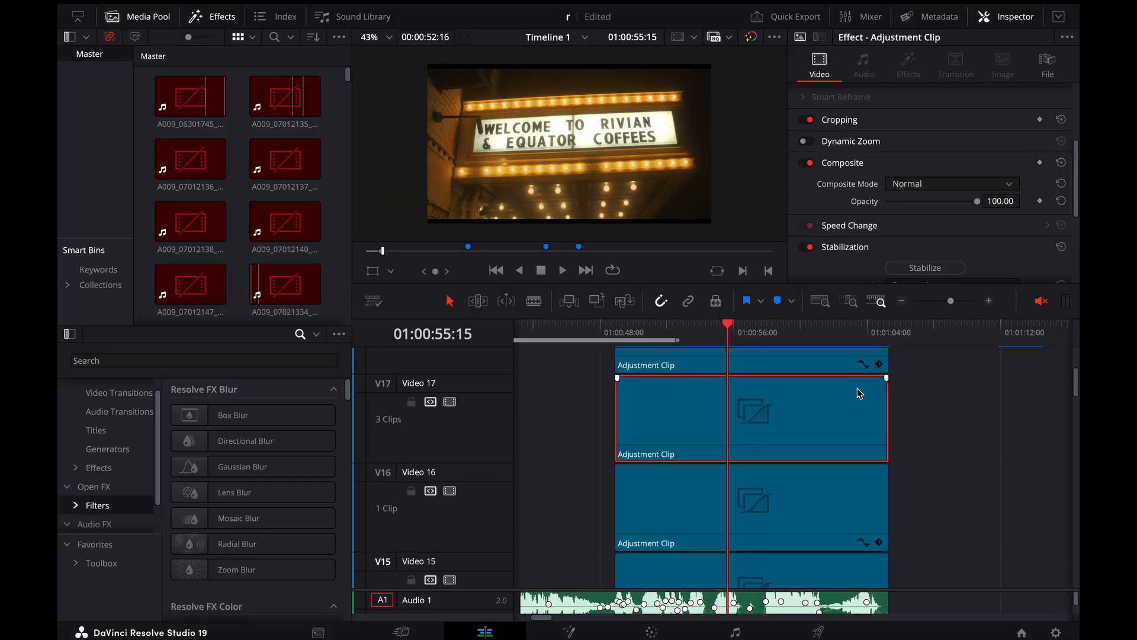
scroll(857, 388, up, 1)
click(860, 433)
scroll(858, 434, down, 1)
scroll(860, 438, down, 3)
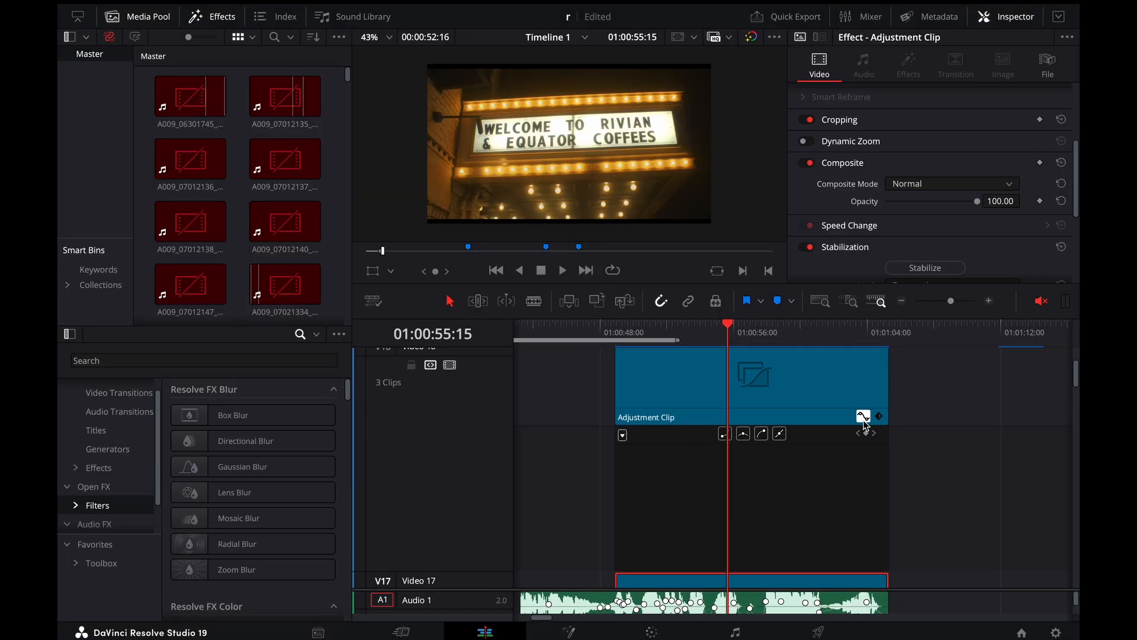
scroll(851, 538, down, 1)
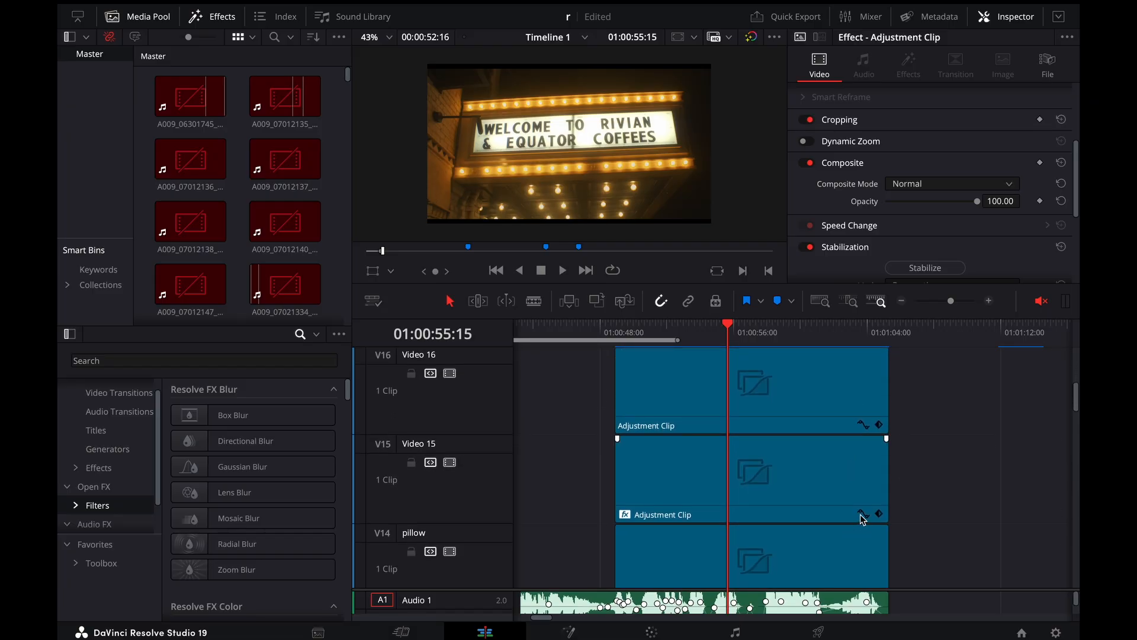
Show the Horizontal Strength keyframe curve of the Video 15 adjustment clip and its Gaussian Blur settings
click(861, 514)
scroll(862, 514, down, 3)
key(super+equal)
key(super+equal)
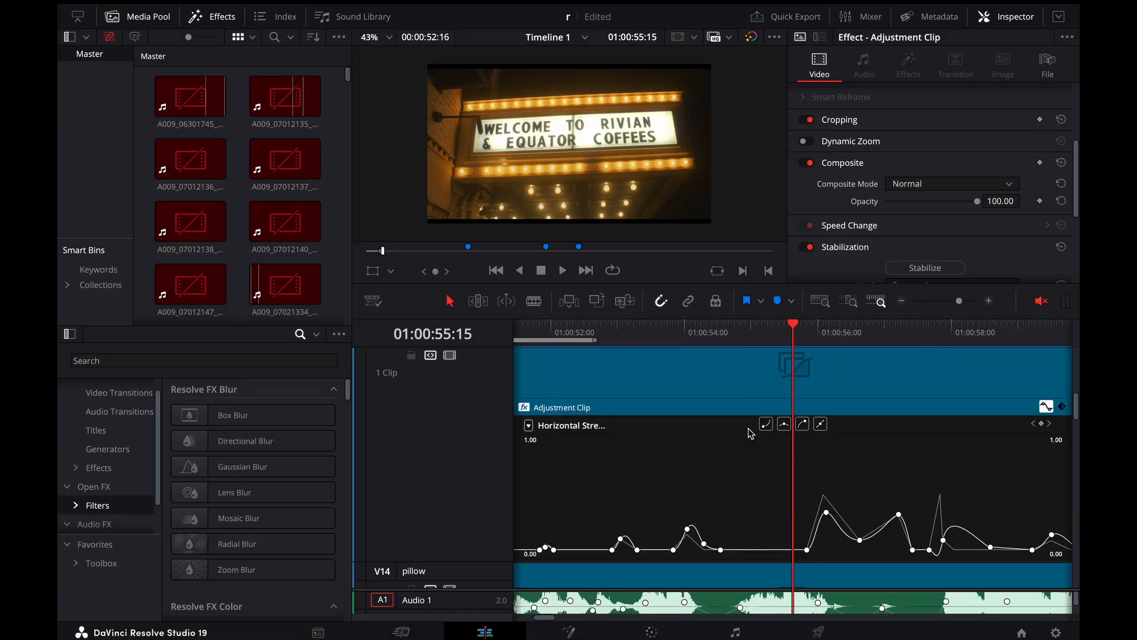
click(951, 385)
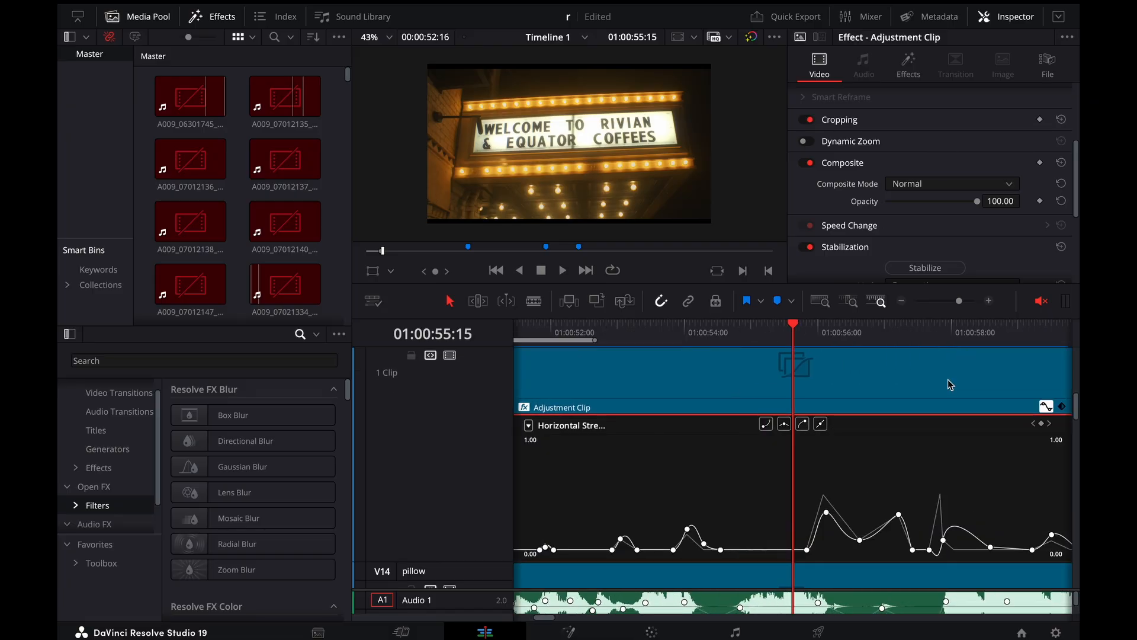
click(907, 64)
Scrub back to 01:00:50:17 to check the animated blur, and hide the Video 15 clip's keyframe curve
key(super+minus)
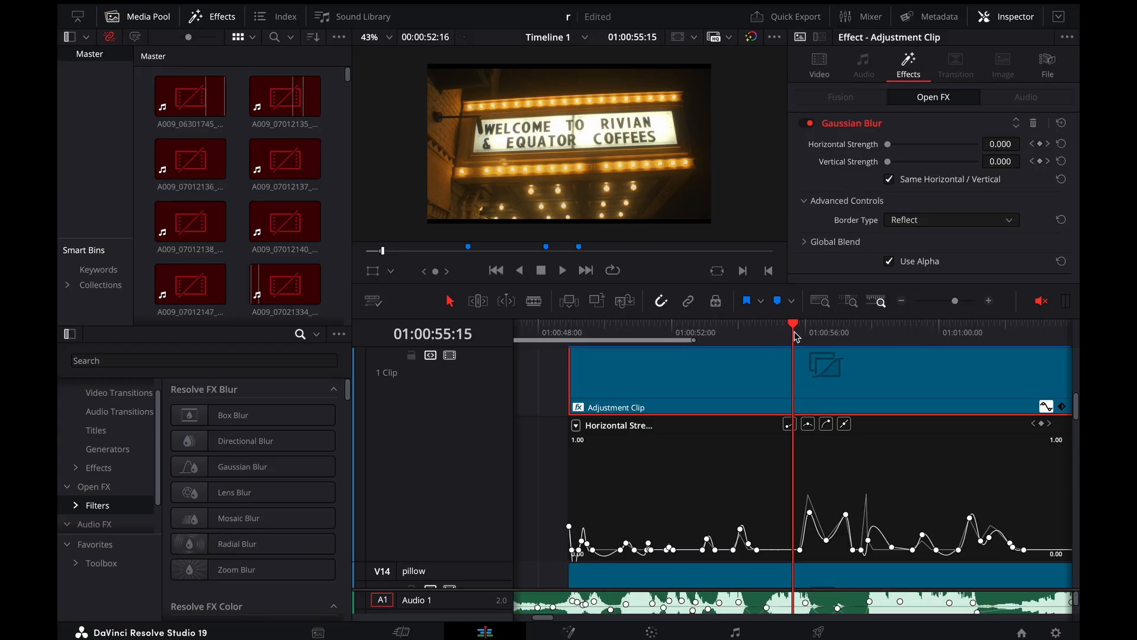
drag(796, 336, 632, 396)
click(1046, 406)
Show the Zoom X keyframe curve of the Video 13 adjustment clip and check its Camera Shake settings
scroll(1043, 412, down, 4)
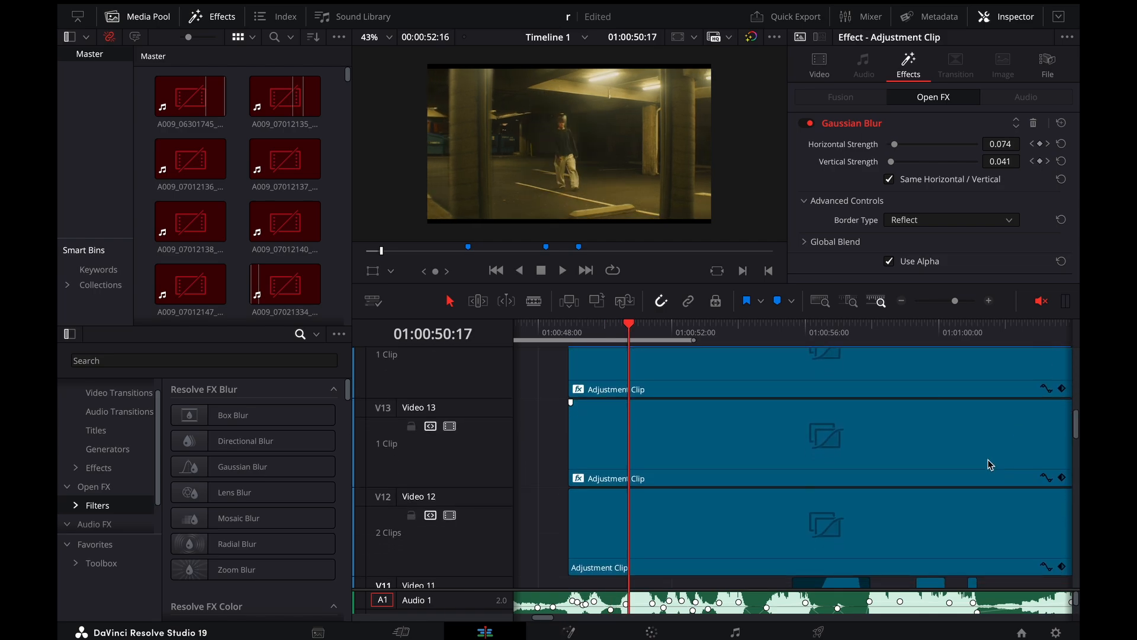
click(1046, 478)
scroll(1049, 482, down, 2)
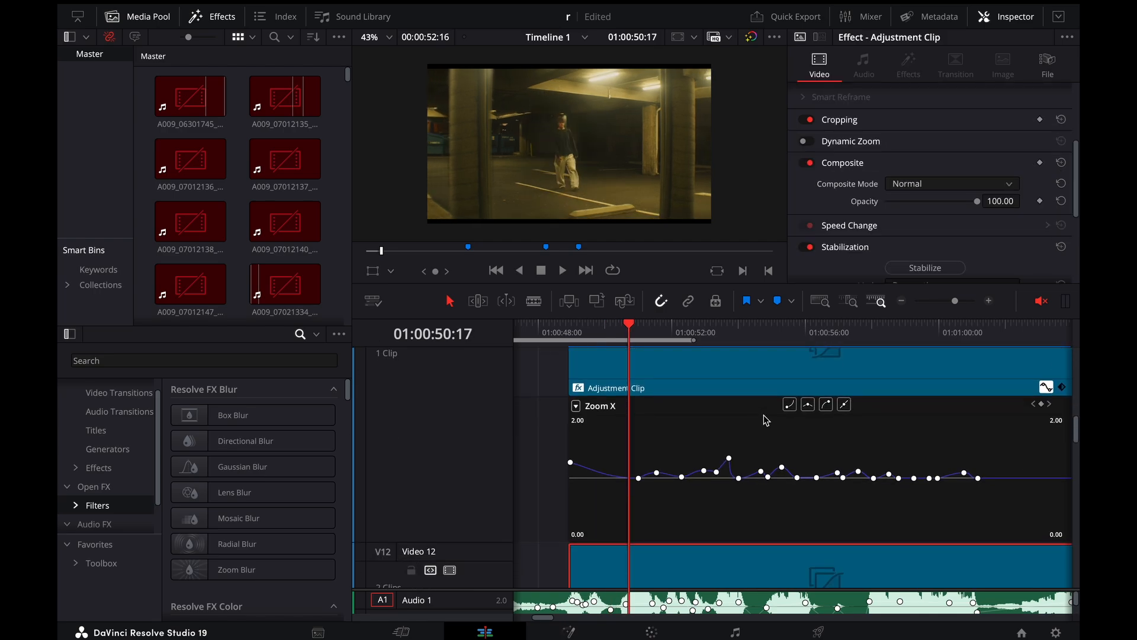
click(782, 389)
click(918, 62)
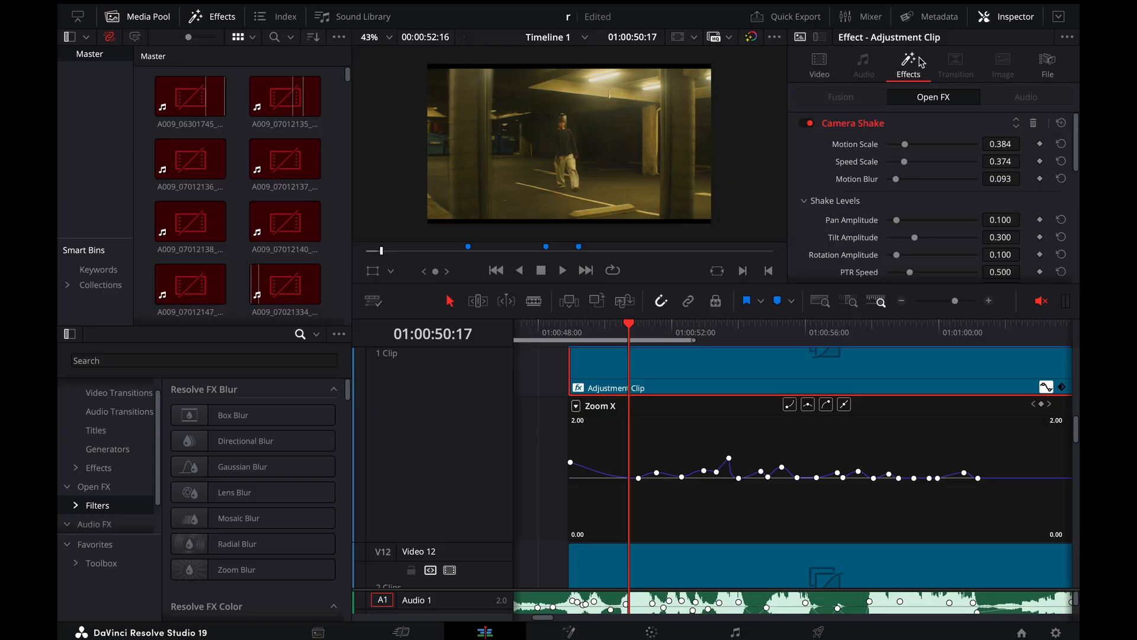
click(821, 61)
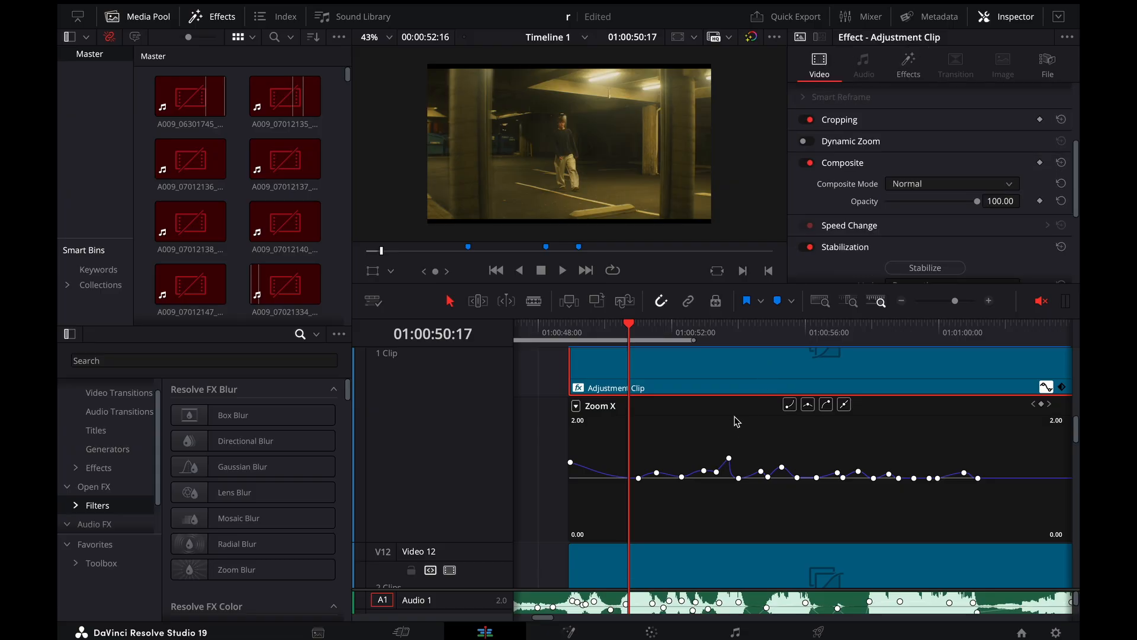
Scrub to the ceiling-light shot at 01:00:53:17 and play the zoom keyframes through to the stairs shot at 01:00:59:08
drag(656, 335, 728, 363)
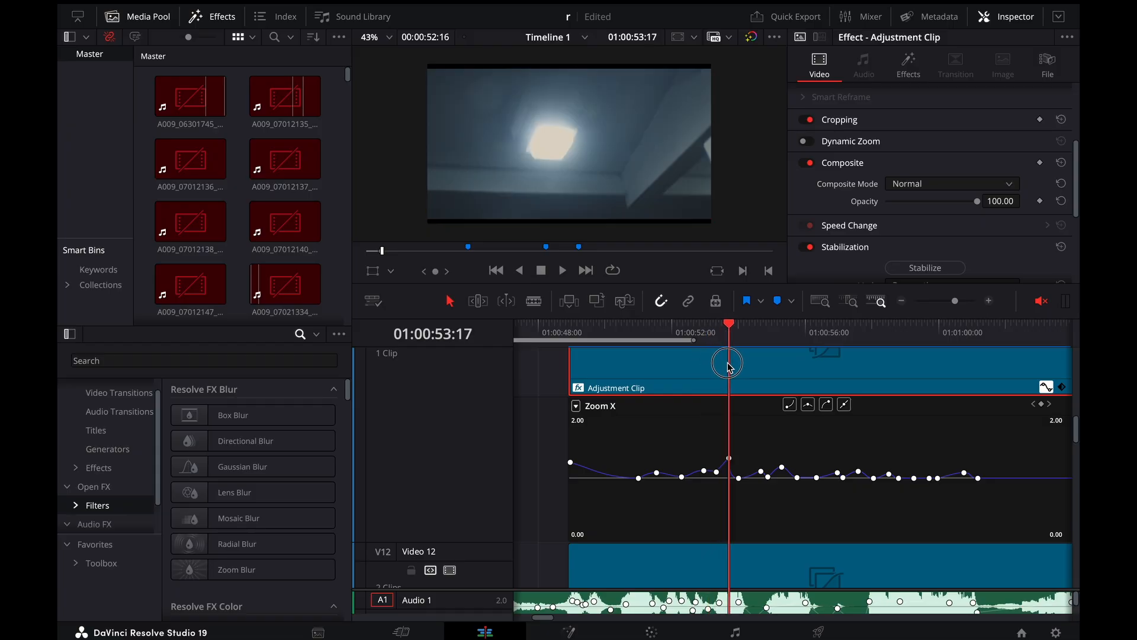
key(space)
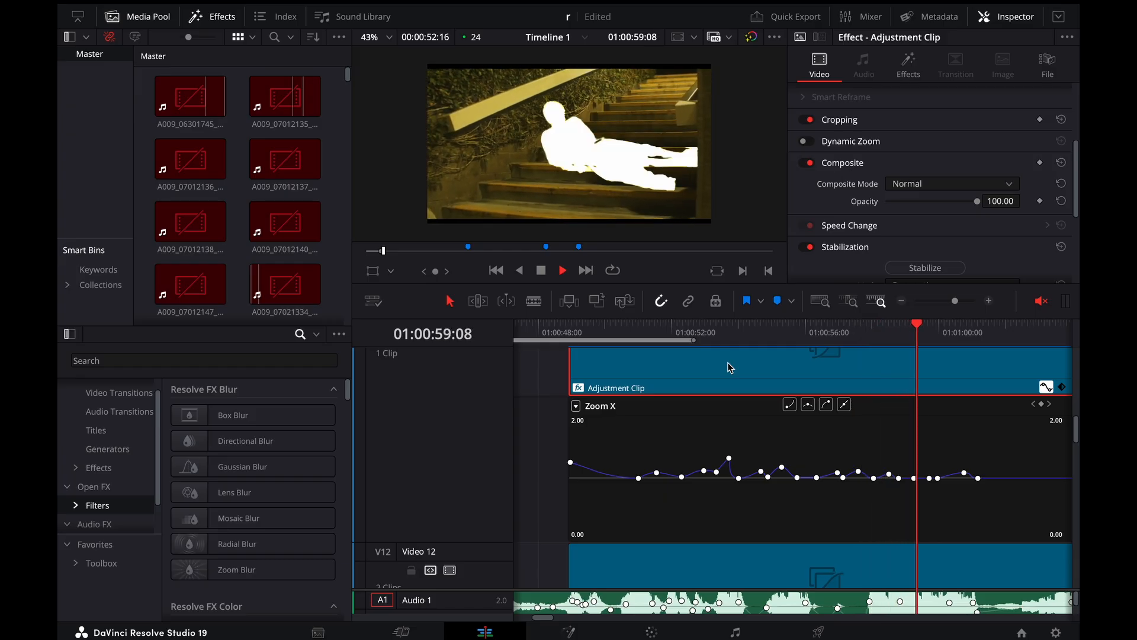
key(space)
Return to the opening clone shot at 01:00:49:01 and bring the audio tracks into view
key(super+minus)
key(super+minus)
click(702, 335)
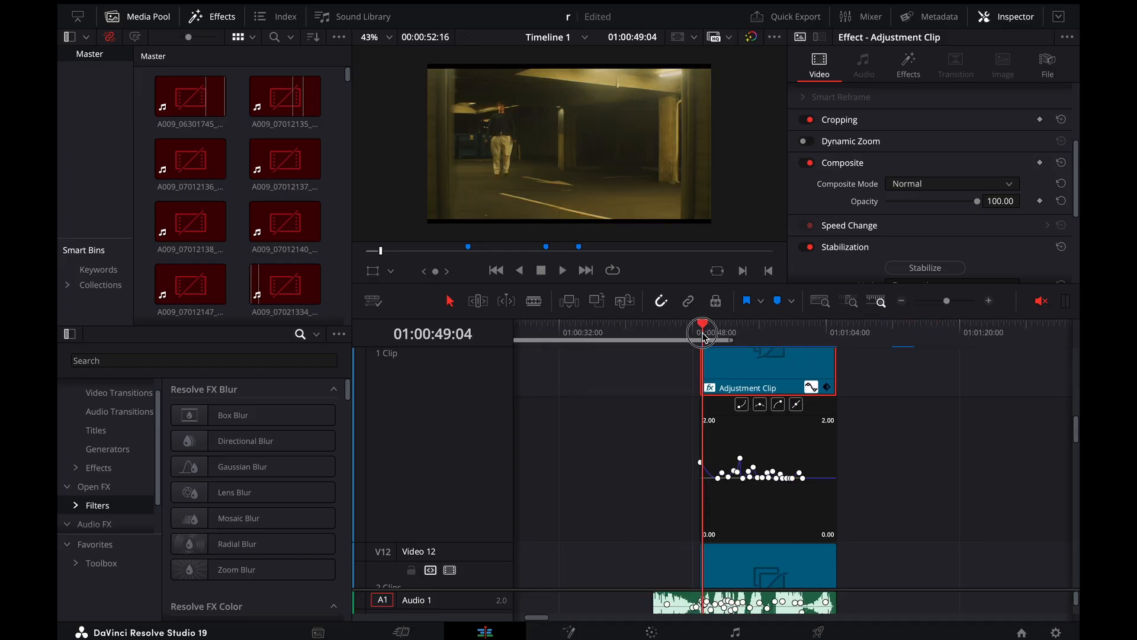
scroll(724, 432, down, 10)
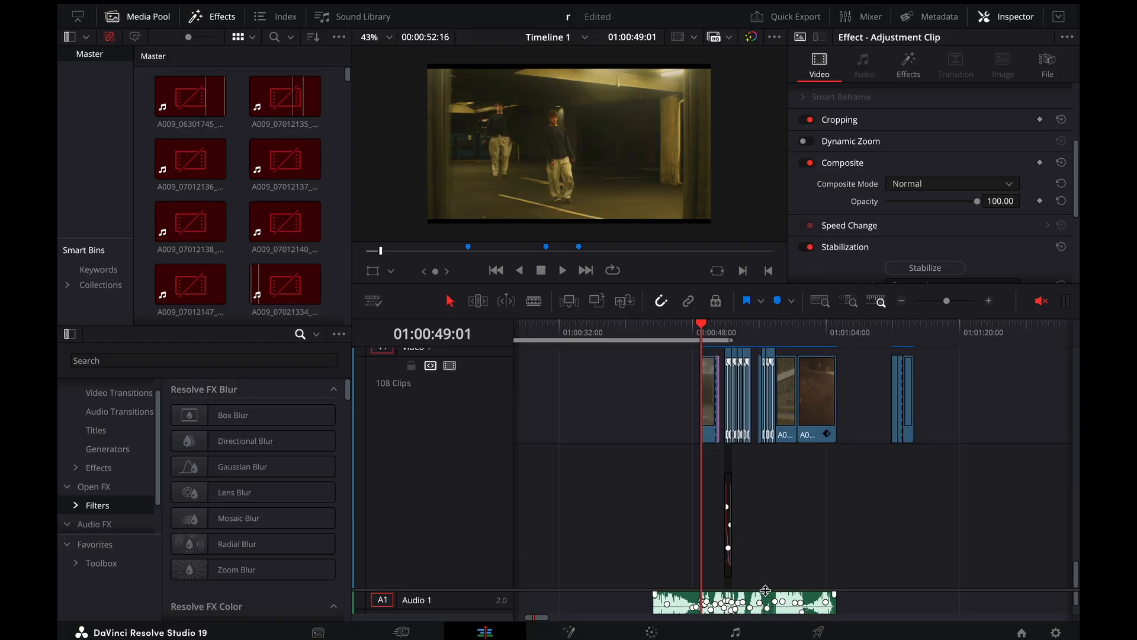
scroll(767, 589, down, 5)
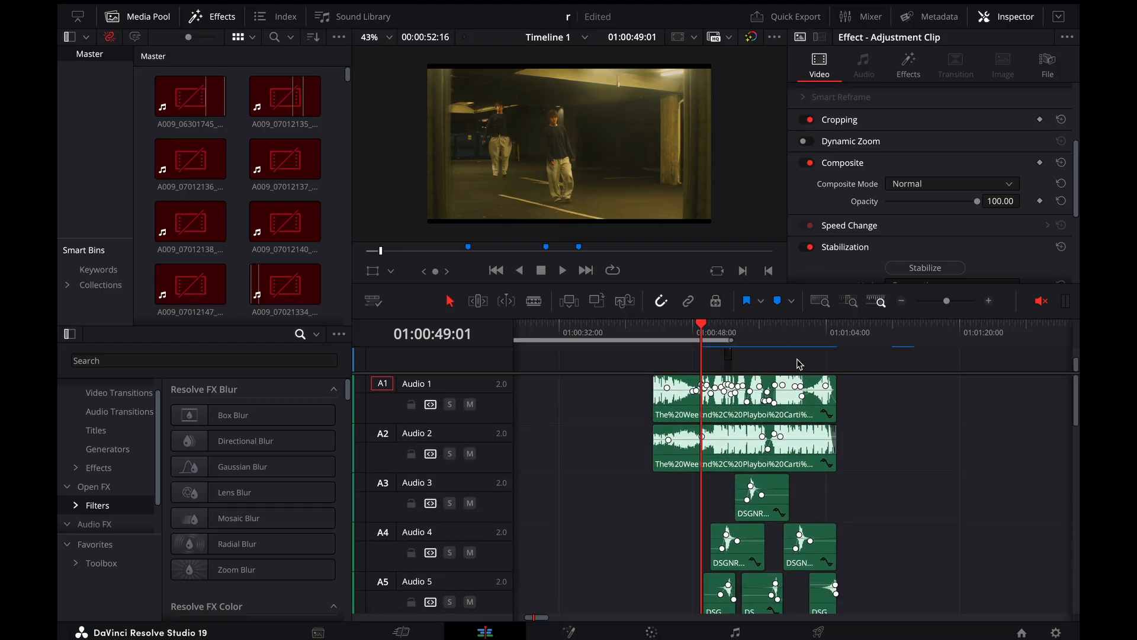
key(super+equal)
key(super+equal)
scroll(820, 457, right, 2)
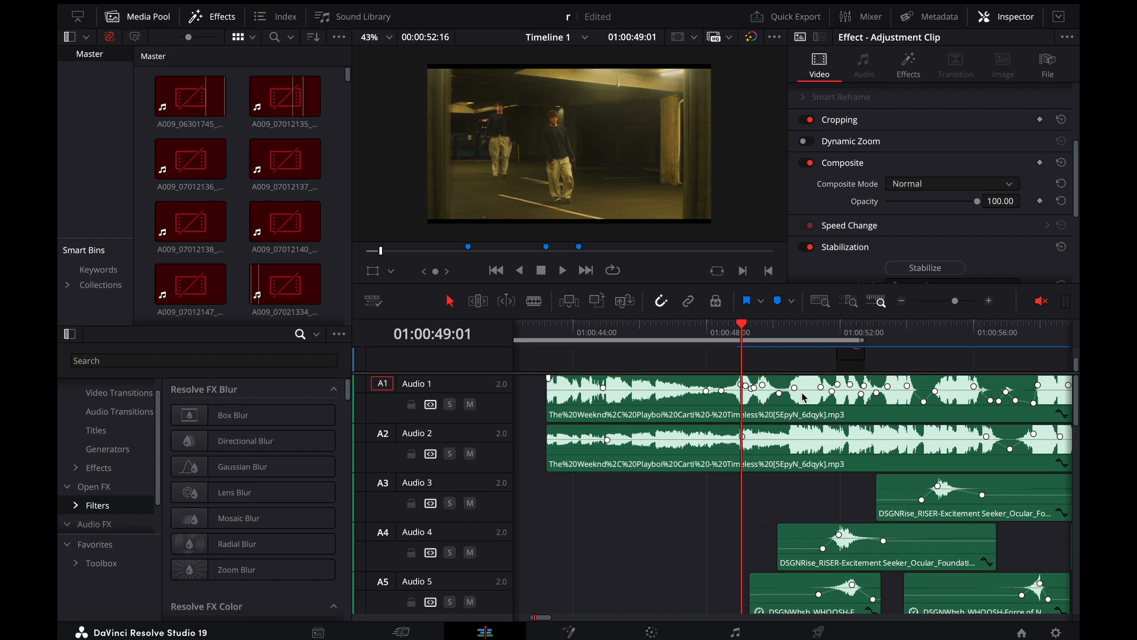
Select the music clip on Audio 1, and examine the equalizer bands of the music clip on Audio 2
click(804, 397)
key(super+equal)
key(super+equal)
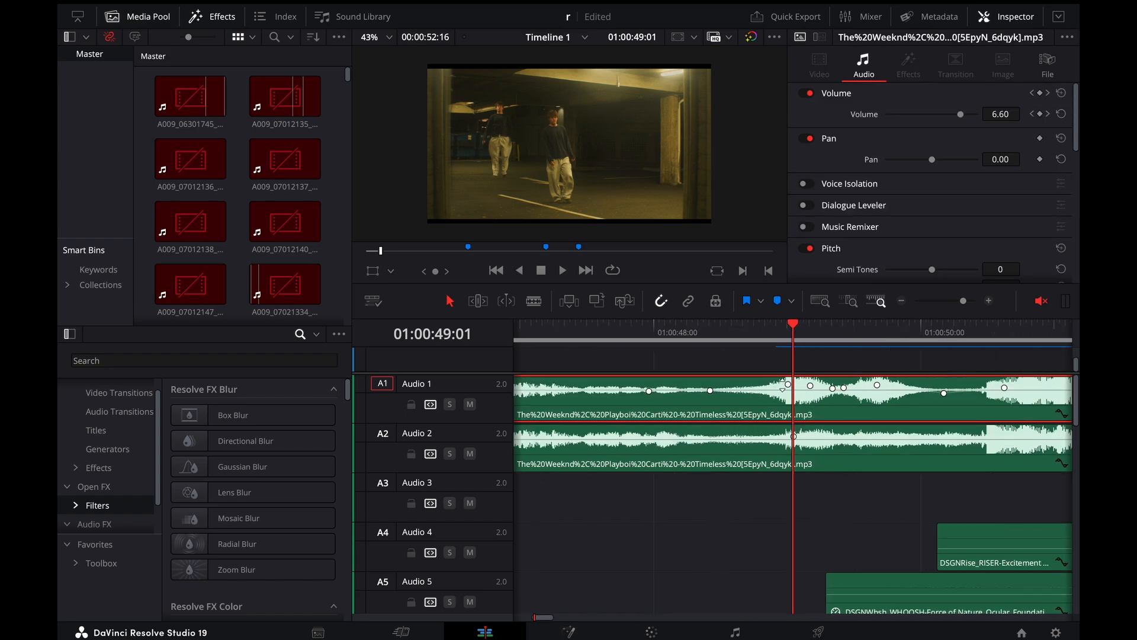
scroll(801, 387, right, 3)
click(804, 456)
scroll(910, 98, down, 10)
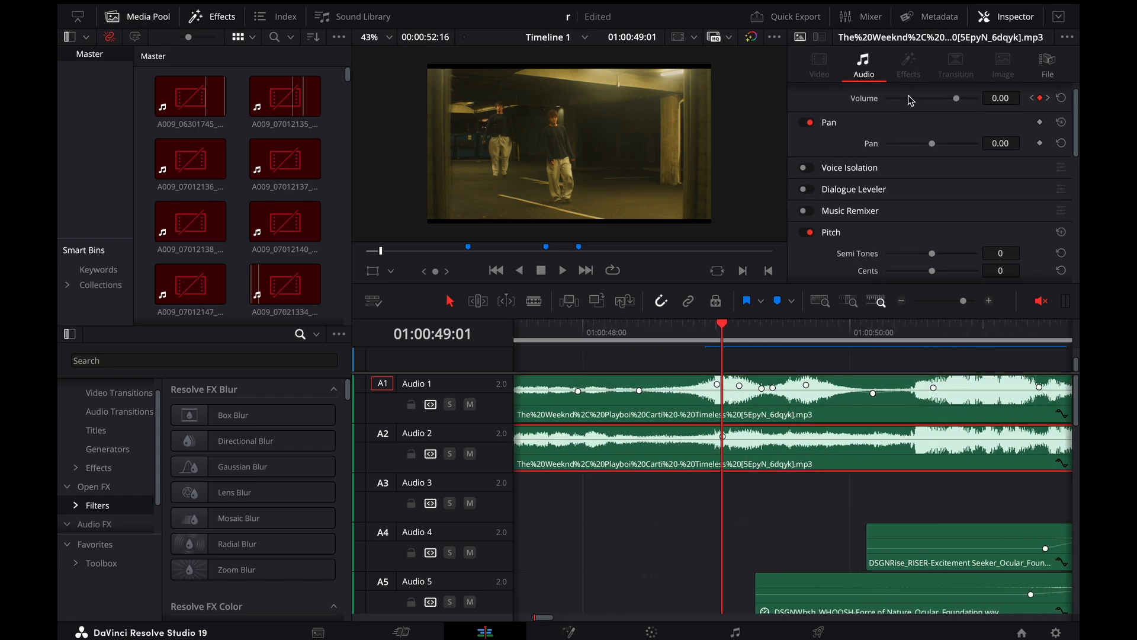
scroll(912, 135, up, 2)
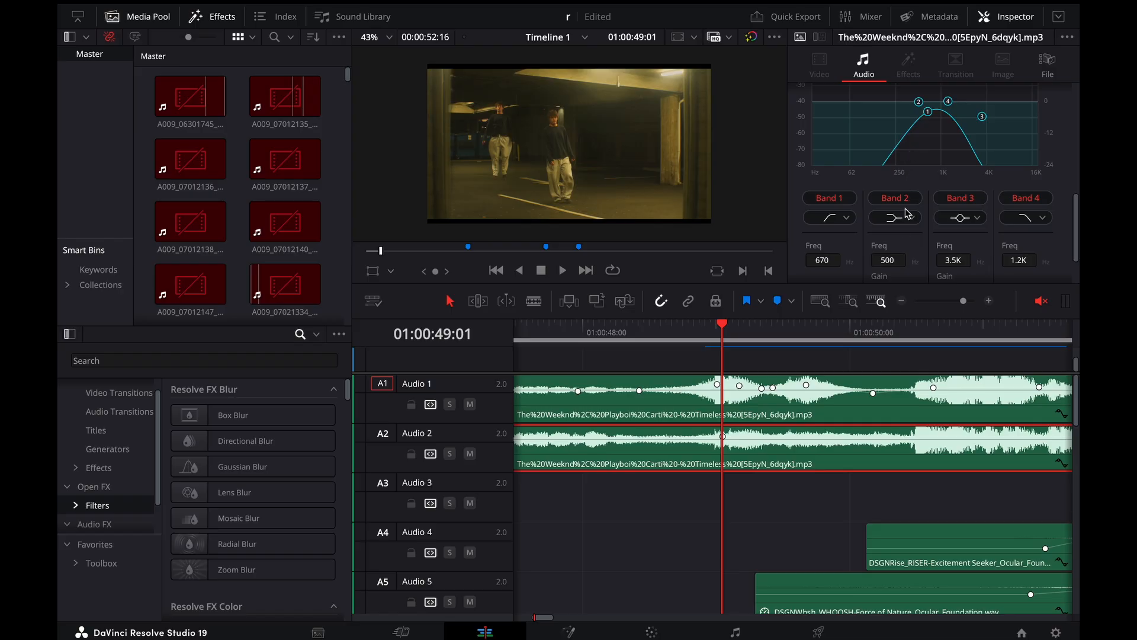
scroll(908, 213, up, 2)
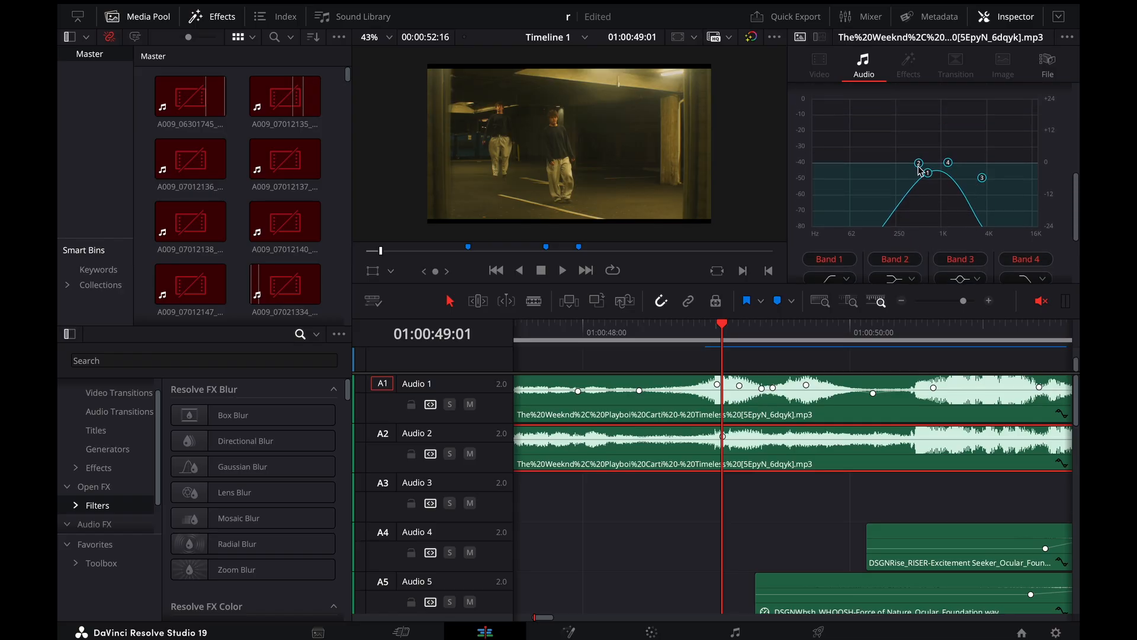
Raise the system volume, turn the timeline sound on and play the clone shot from 01:00:49:01 to 01:00:49:19
key(XF86AudioRaiseVolume)
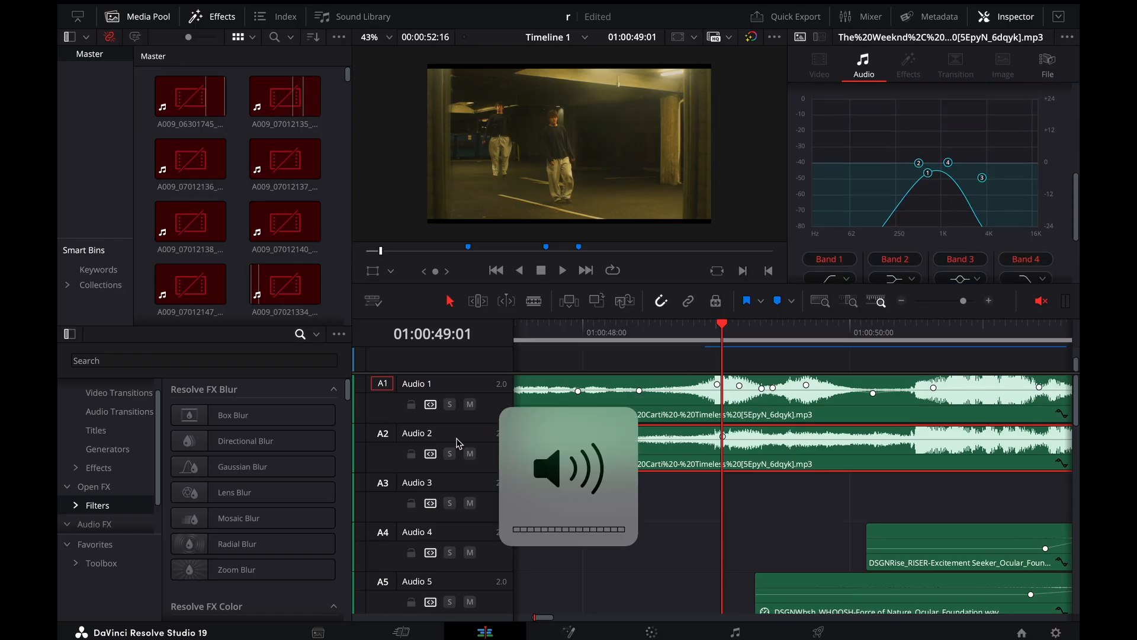
click(1042, 300)
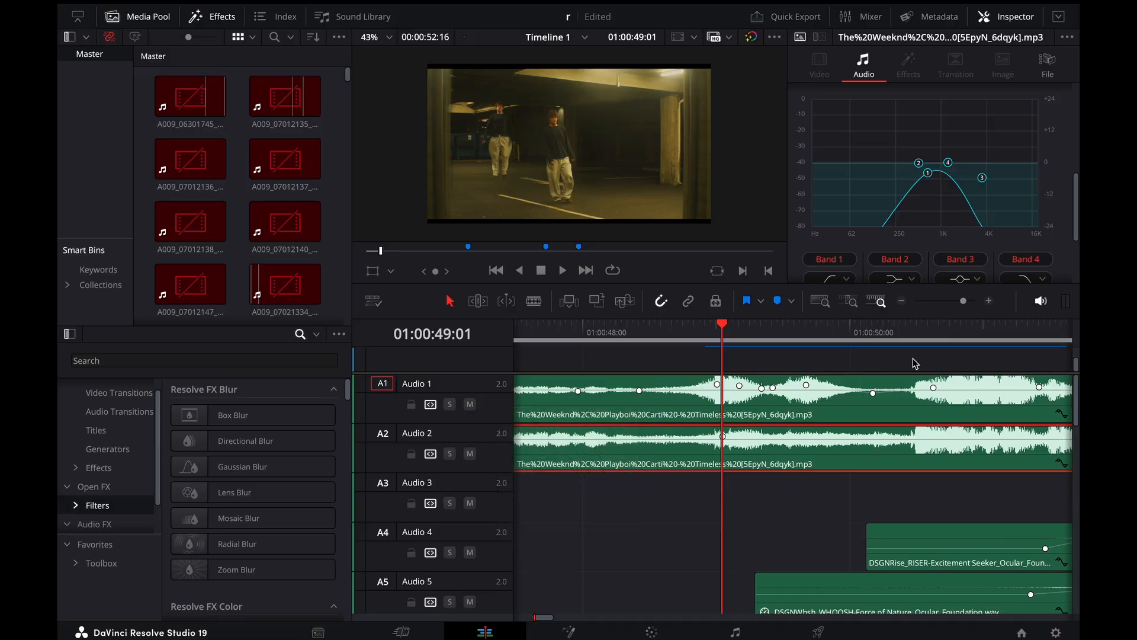
key(space)
Replay the start of the clone shot several times while lowering the system volume
key(space)
key(super+minus)
key(super+minus)
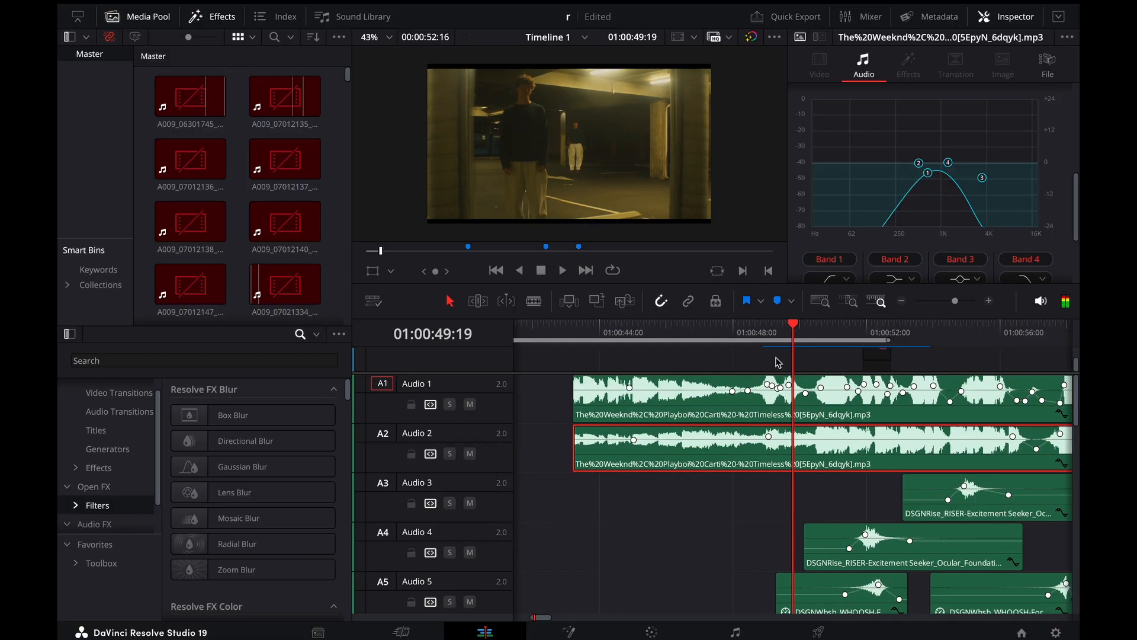
click(762, 337)
key(space)
key(space)
key(XF86AudioLowerVolume)
key(XF86AudioLowerVolume)
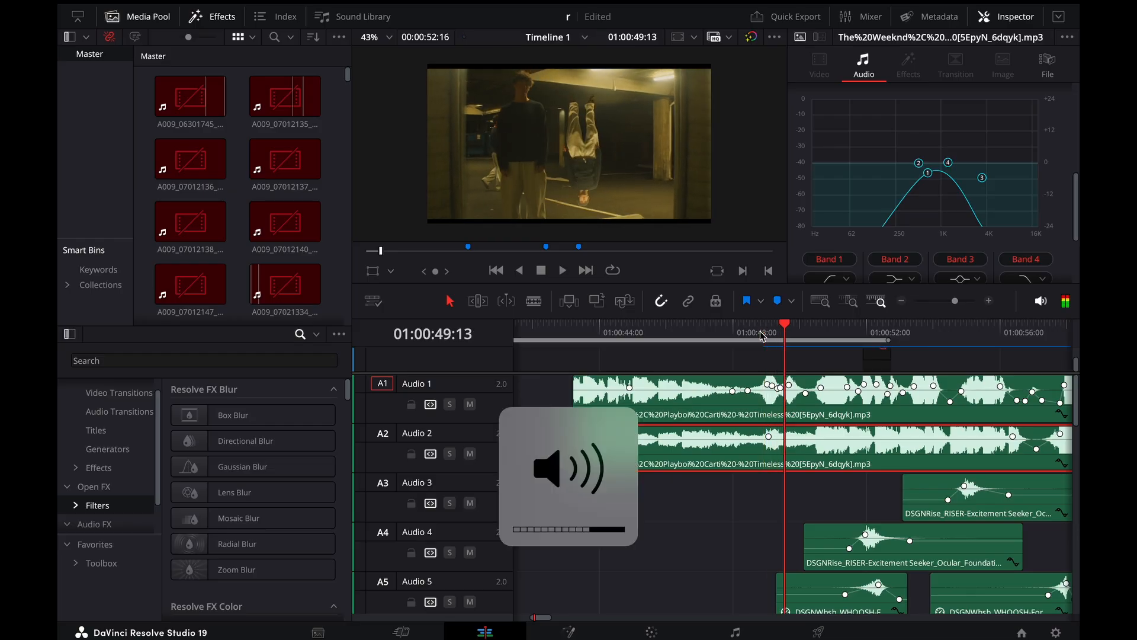
click(762, 337)
key(space)
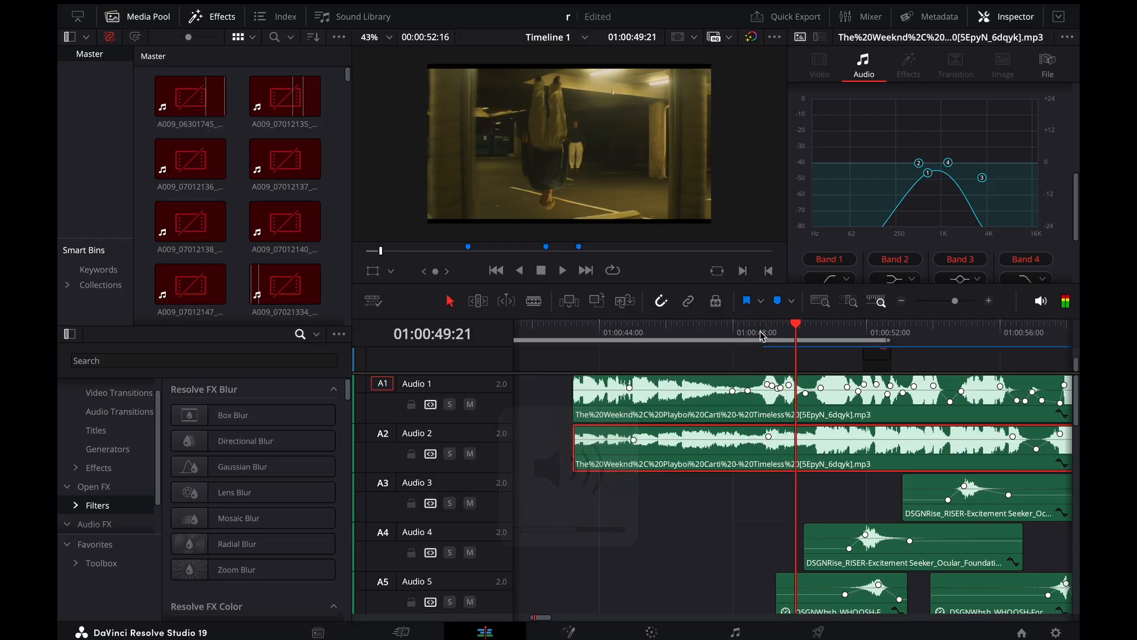
key(space)
click(762, 337)
key(XF86AudioLowerVolume)
key(XF86AudioLowerVolume)
key(space)
Listen to the equalized music on Audio 2 in solo up to 01:00:53:02, and turn its solo off
key(space)
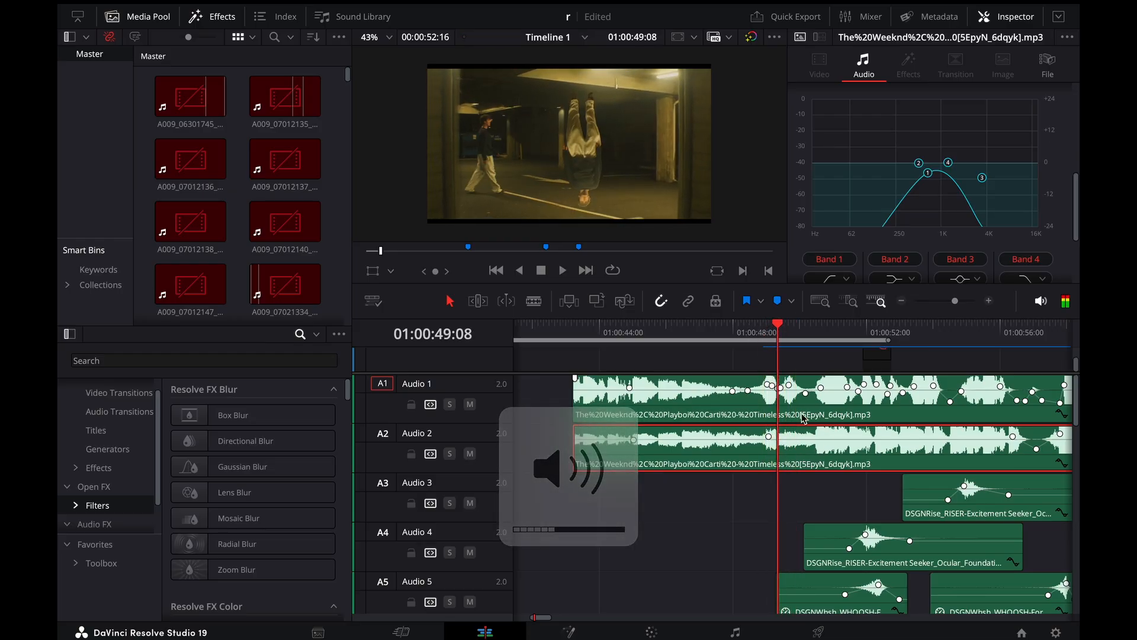
key(space)
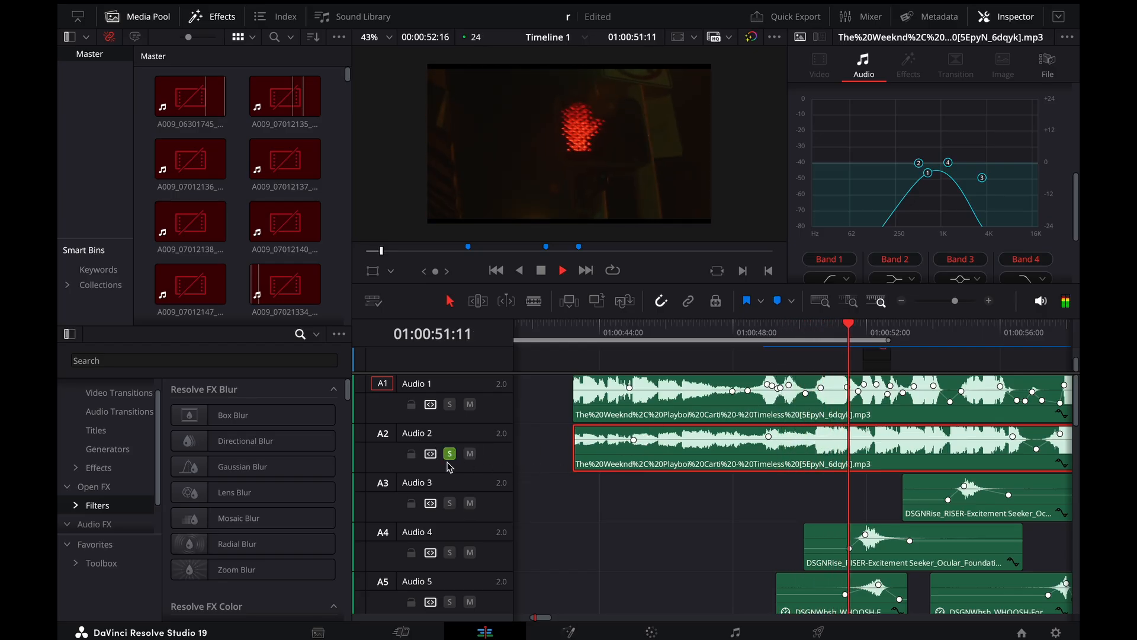
key(space)
click(449, 455)
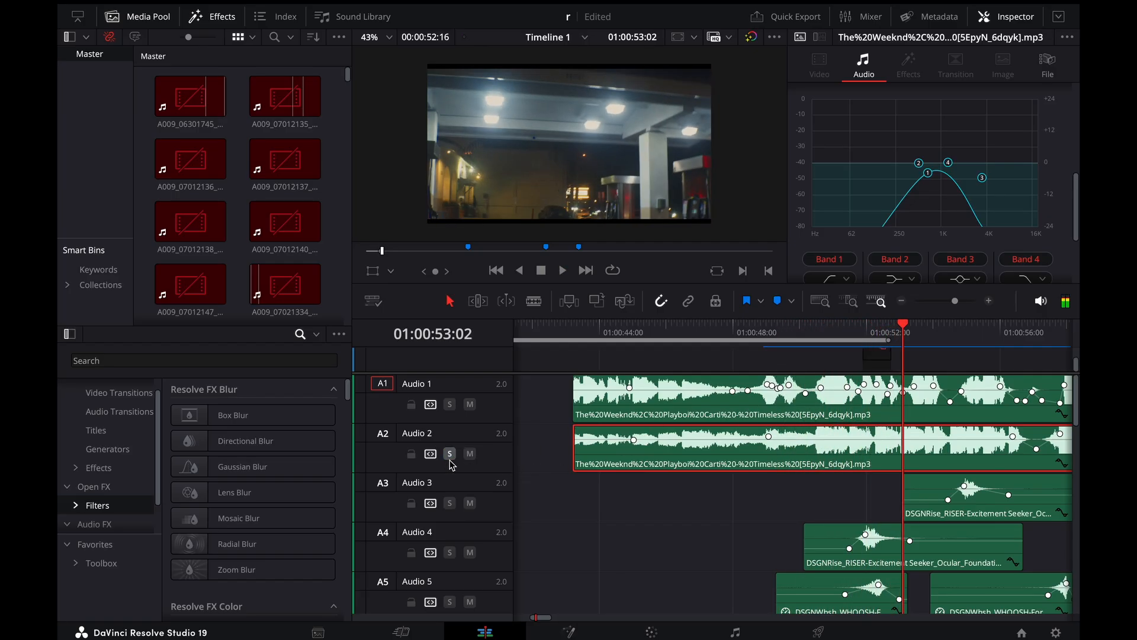
Select the Audio 1 music clip, listen to it in solo, and turn the solo off back at 01:00:49:01
click(767, 419)
click(450, 404)
key(space)
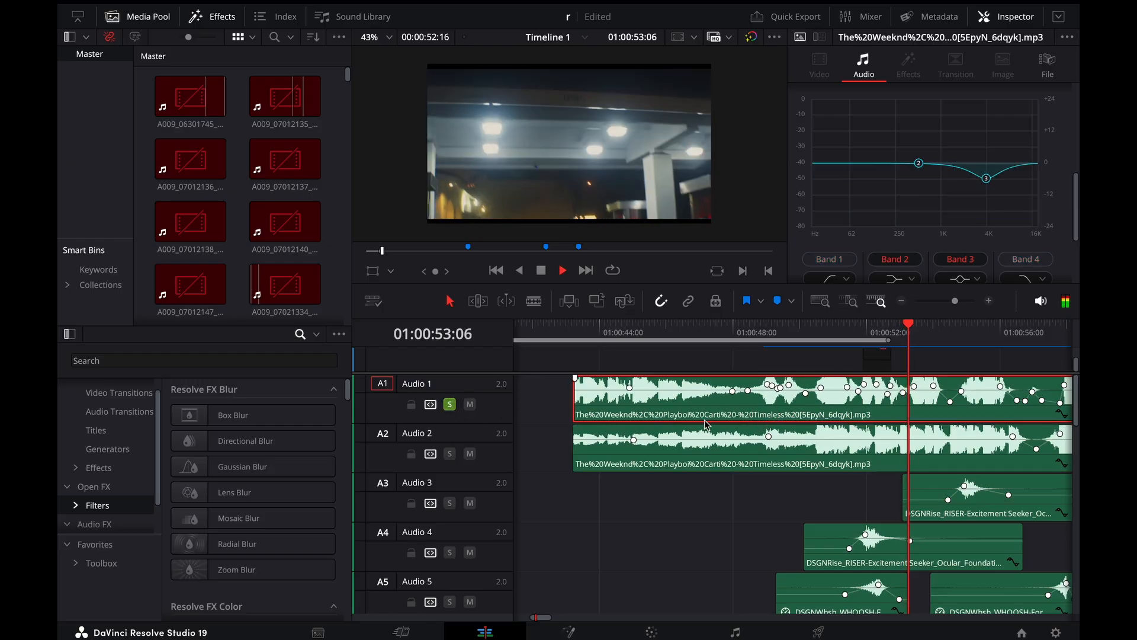
click(767, 336)
click(451, 406)
Inspect the Audio 1 volume keyframes around 01:00:49:01 and play the music through them to 01:00:50:22
key(ctrl+equal)
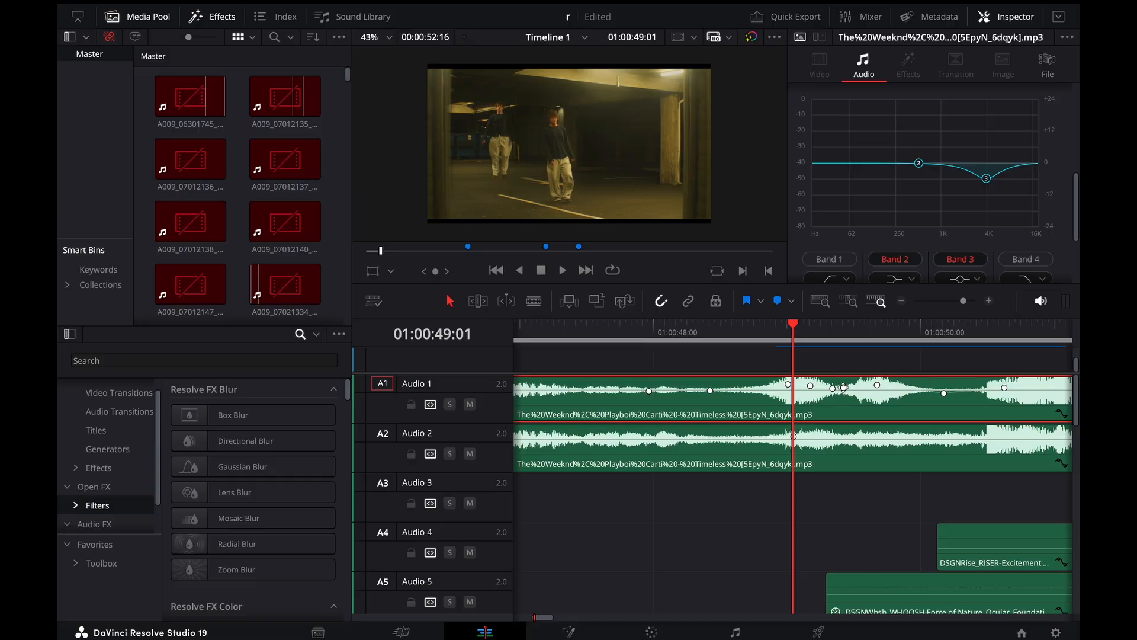
scroll(879, 412, right, 3)
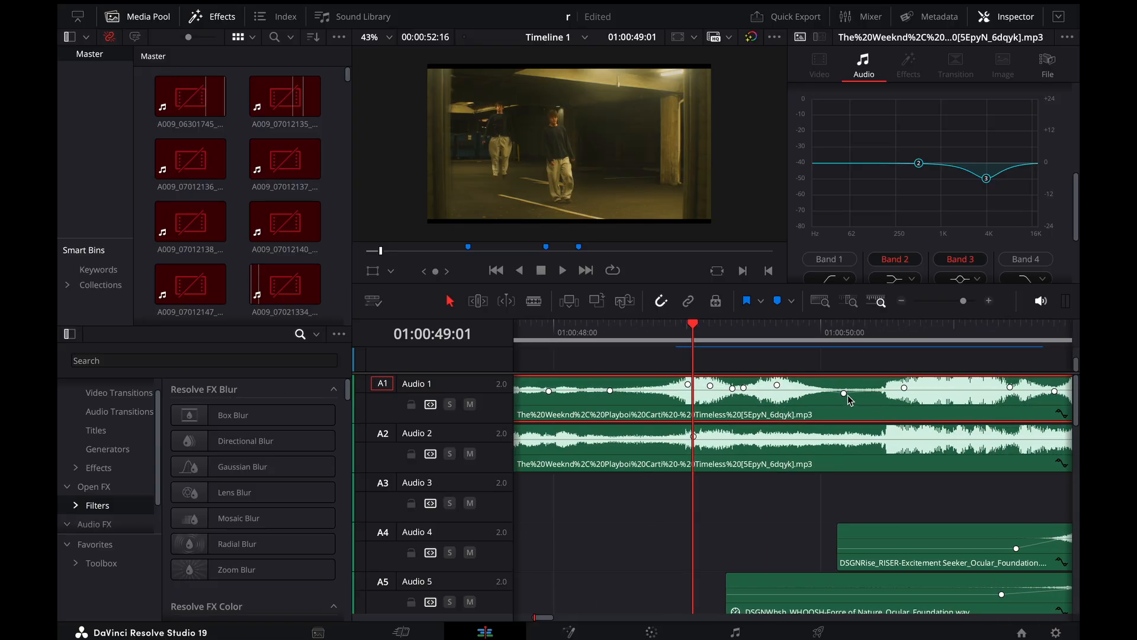
mouse_move(776, 349)
mouse_down()
mouse_move(892, 349)
mouse_move(762, 352)
mouse_up()
key(space)
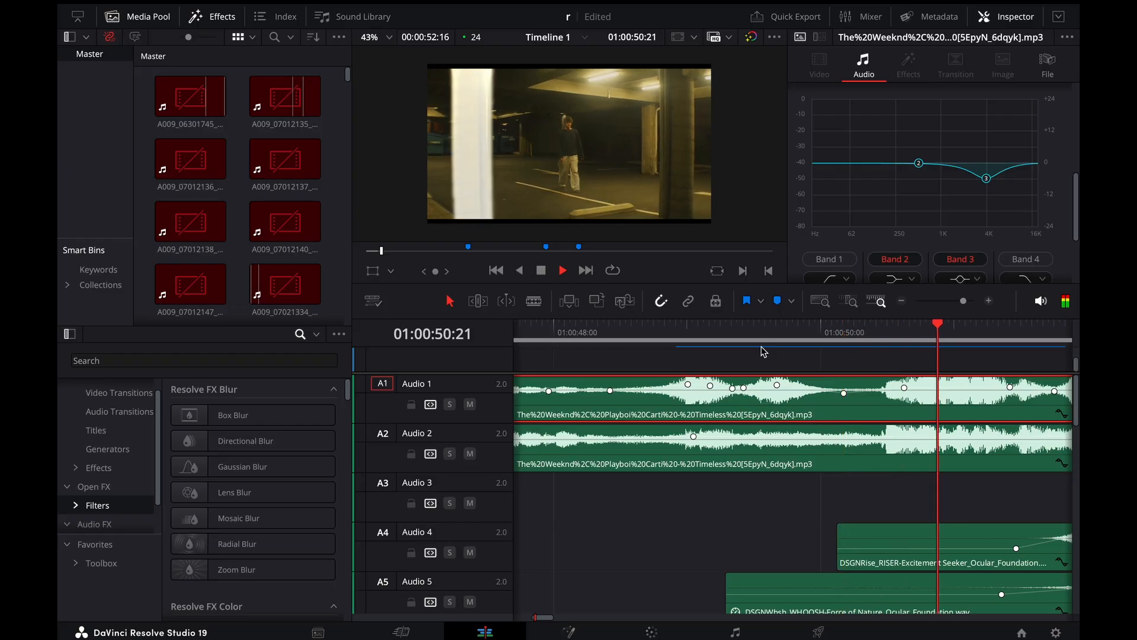
key(space)
key(ctrl+minus)
key(ctrl+minus)
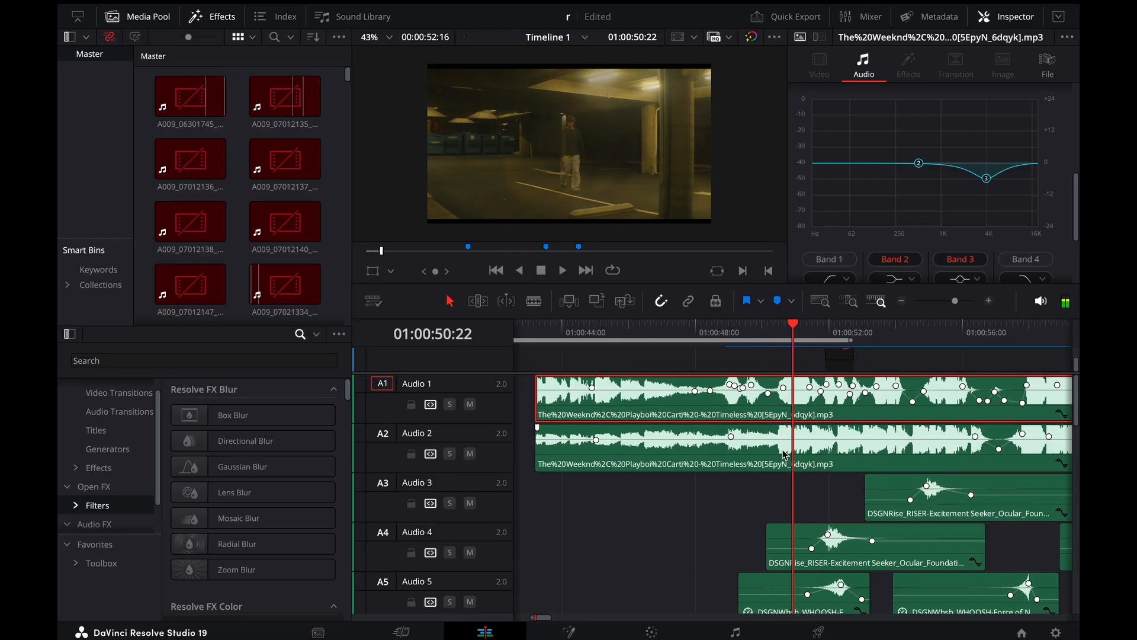
Expand the Audio 1 volume curve, play the music up to 01:00:50:23 to follow its keyframes, and collapse the curve
scroll(785, 455, right, 5)
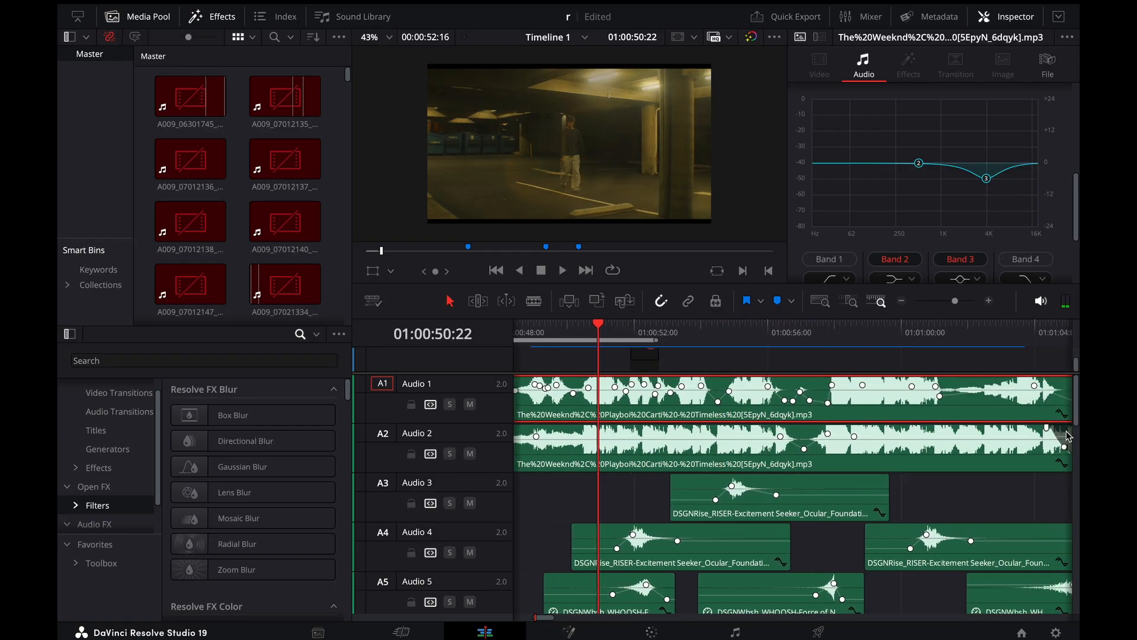
click(1062, 413)
key(ctrl+equal)
key(ctrl+equal)
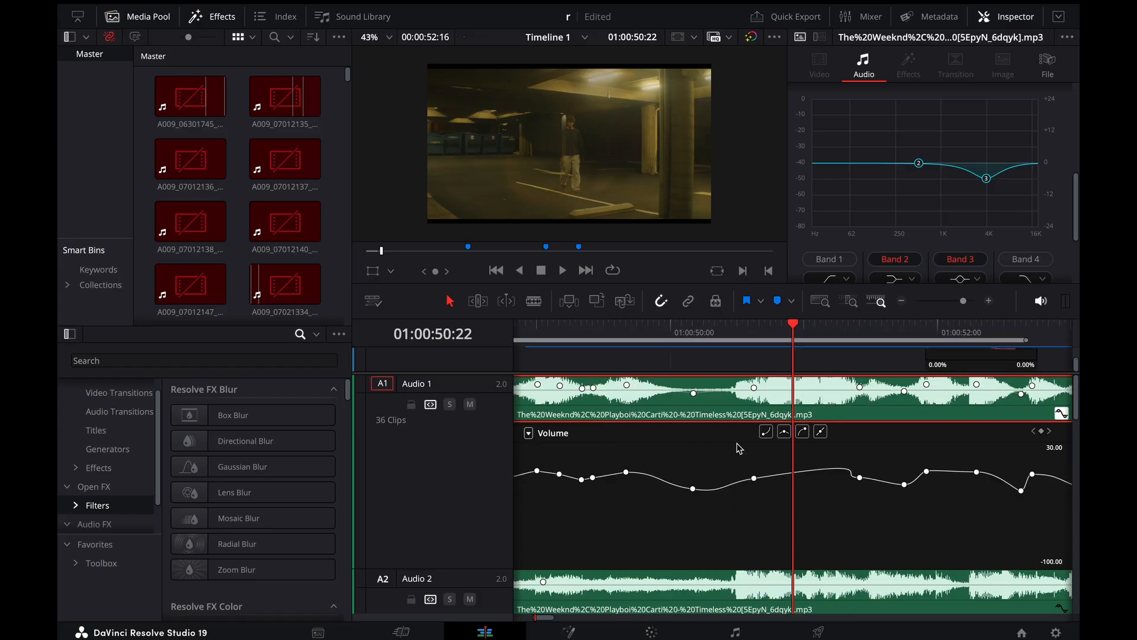
drag(788, 332, 712, 344)
key(space)
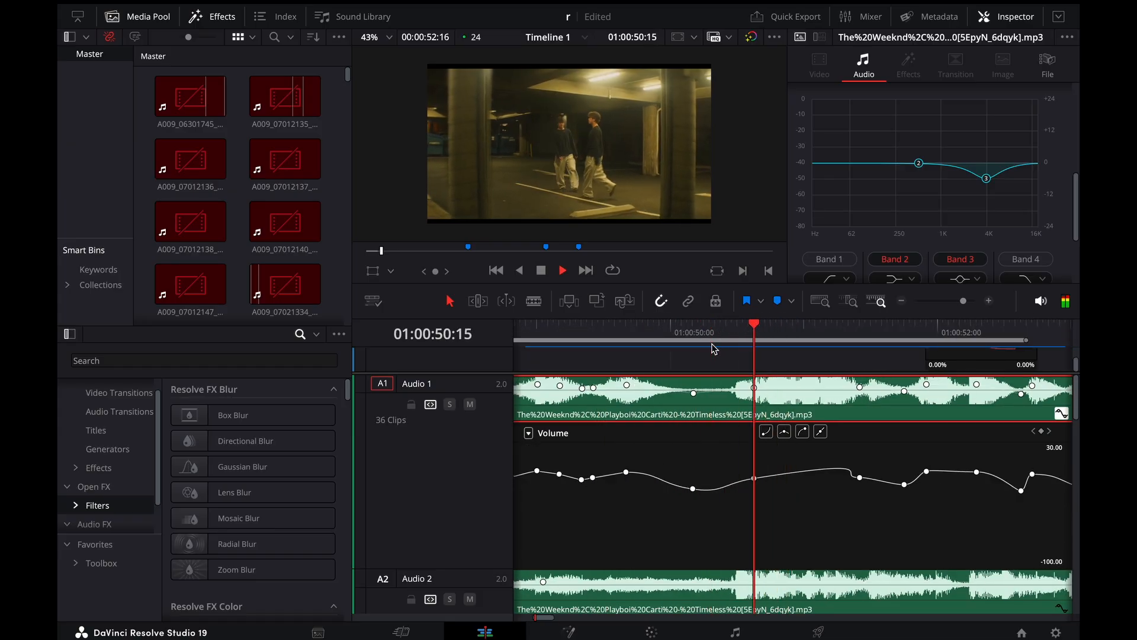
key(space)
key(ctrl+minus)
key(ctrl+minus)
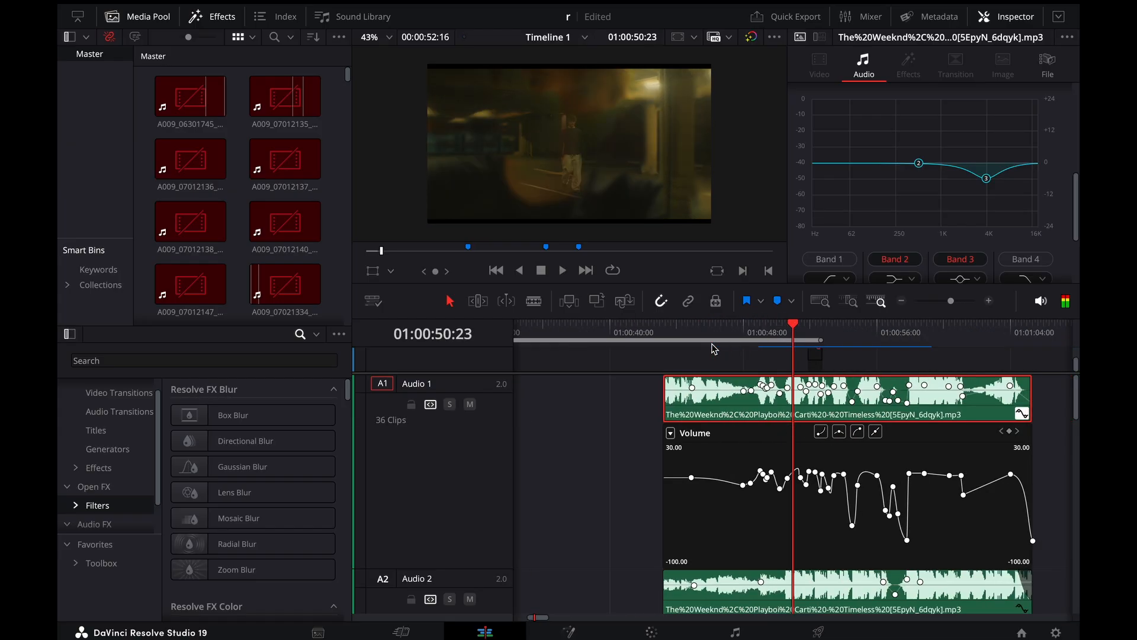
click(1026, 418)
Examine the layered riser, whoosh and ambience clips and their volume keyframes on the tracks from Audio 4 down to Audio 21
scroll(953, 495, down, 5)
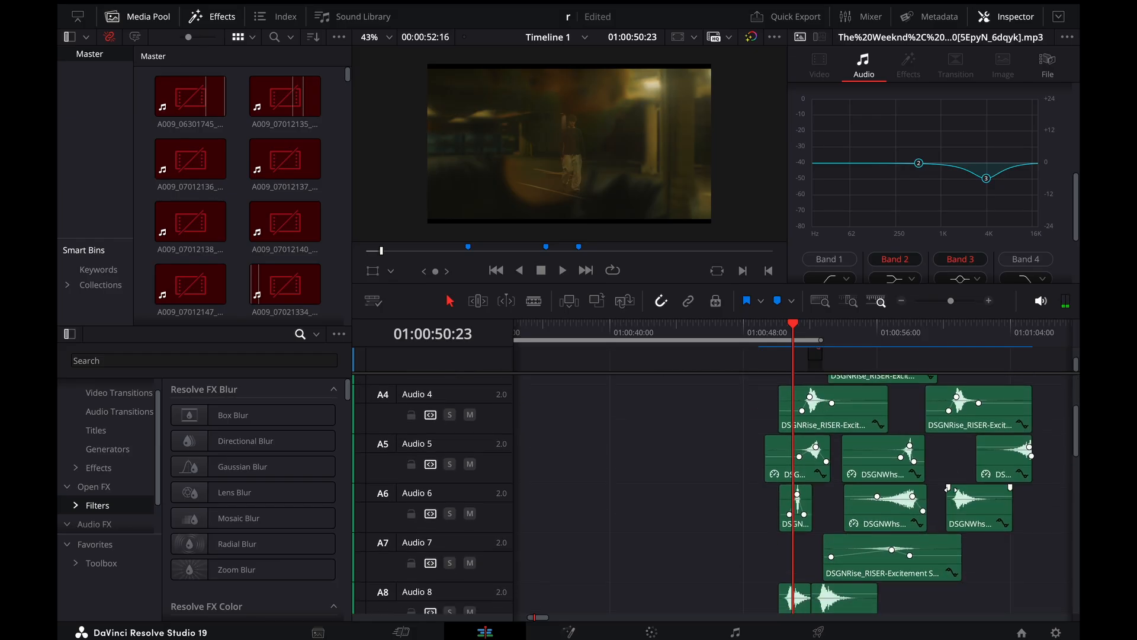
key(ctrl+equal)
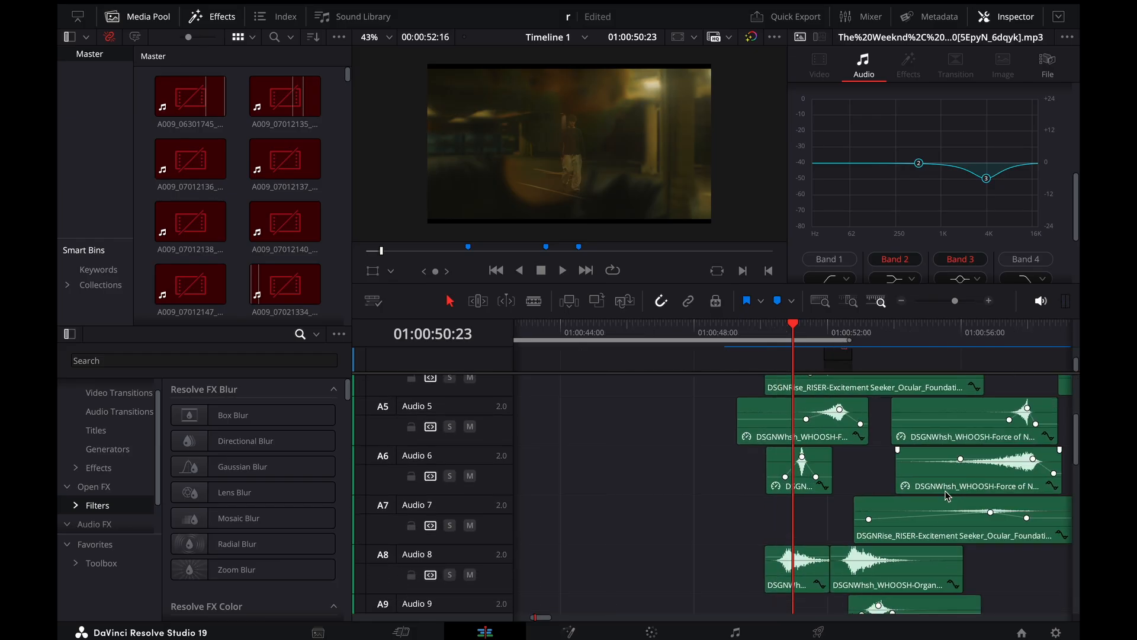
scroll(950, 489, down, 4)
scroll(946, 499, down, 2)
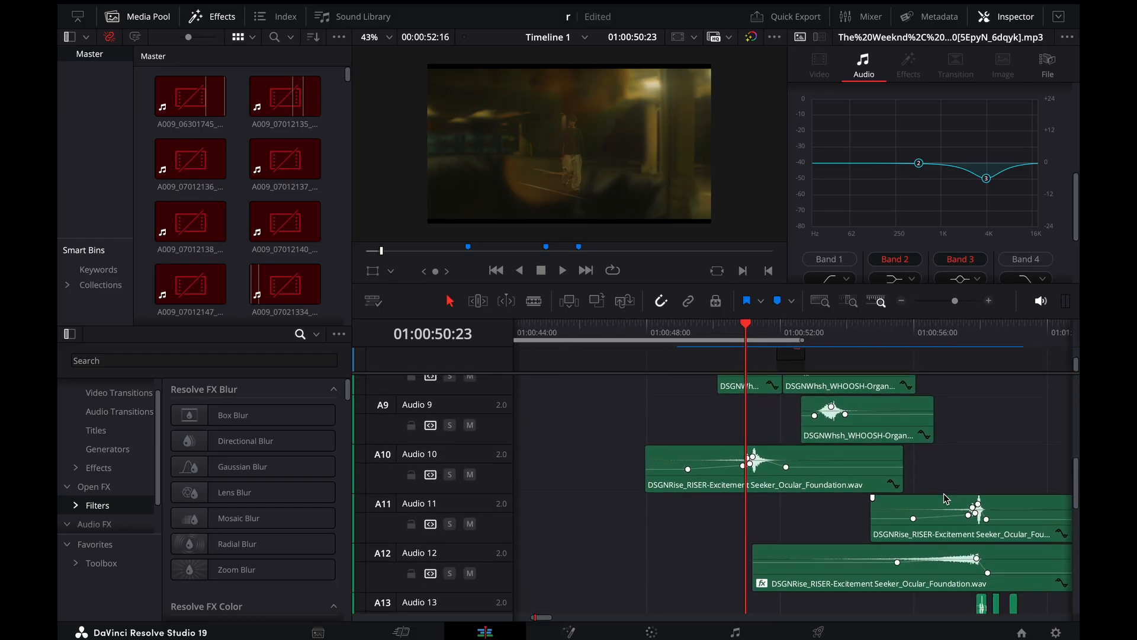
key(ctrl+minus)
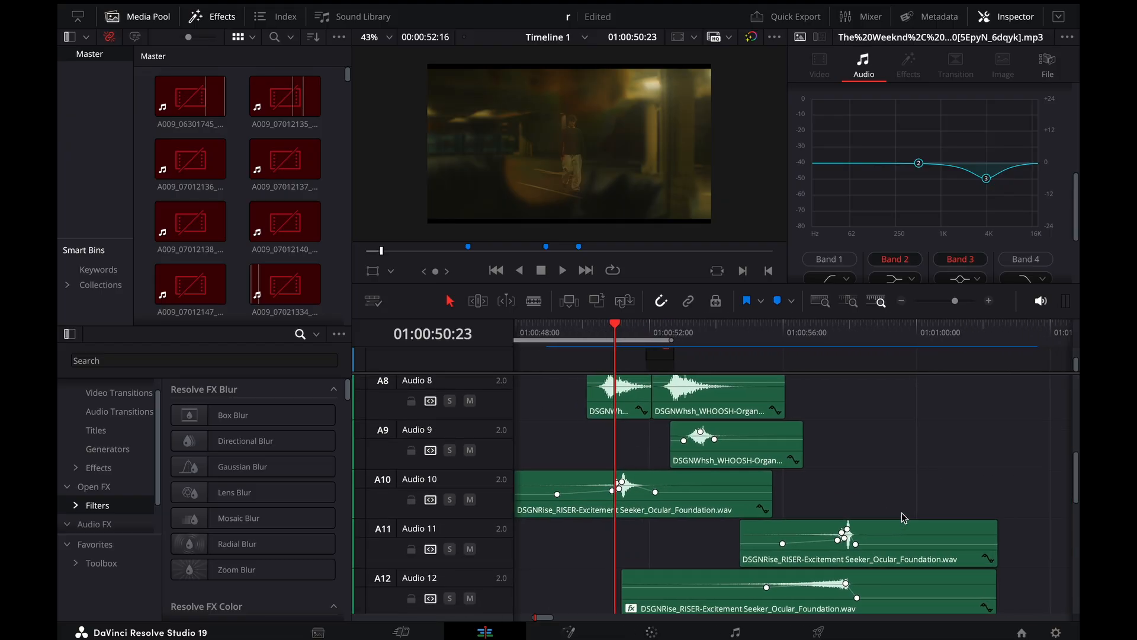
scroll(901, 513, down, 3)
scroll(901, 517, down, 6)
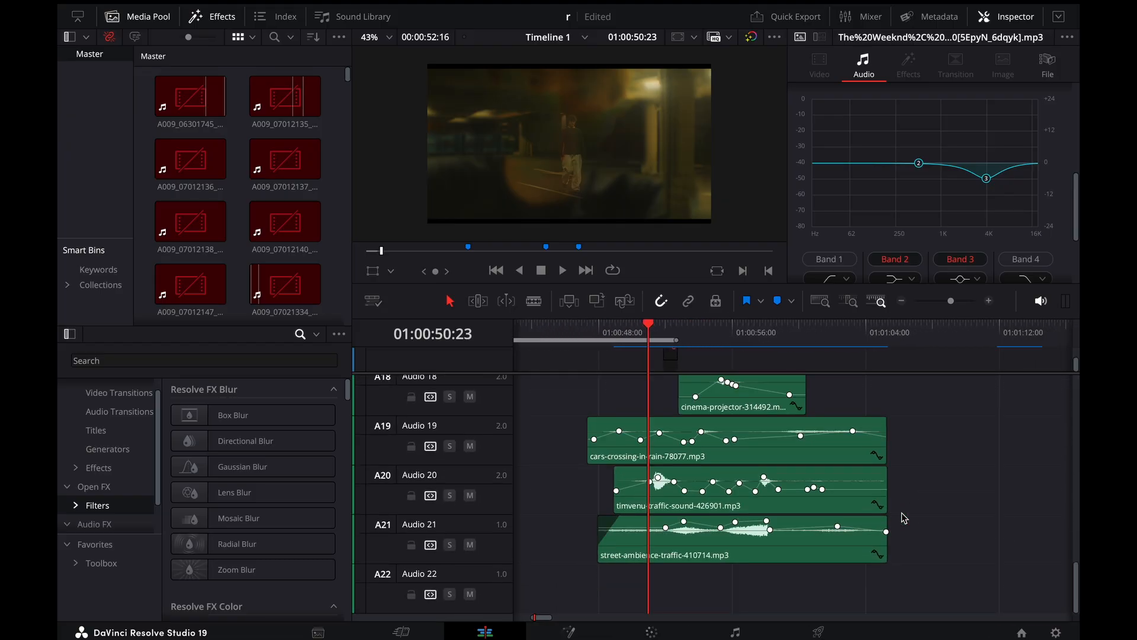
key(ctrl+equal)
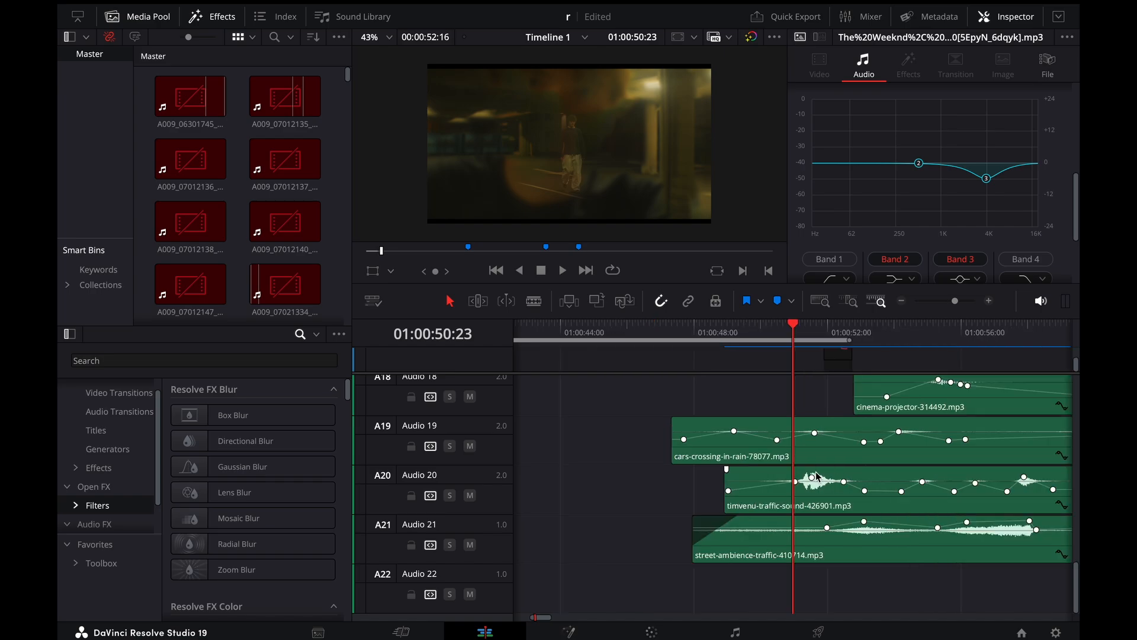
Inspect the ambience clips timvenu-traffic-sound, cars-crossing-in-rain and street-ambience-traffic on Audio 20, 19 and 21, selecting each in turn
click(812, 501)
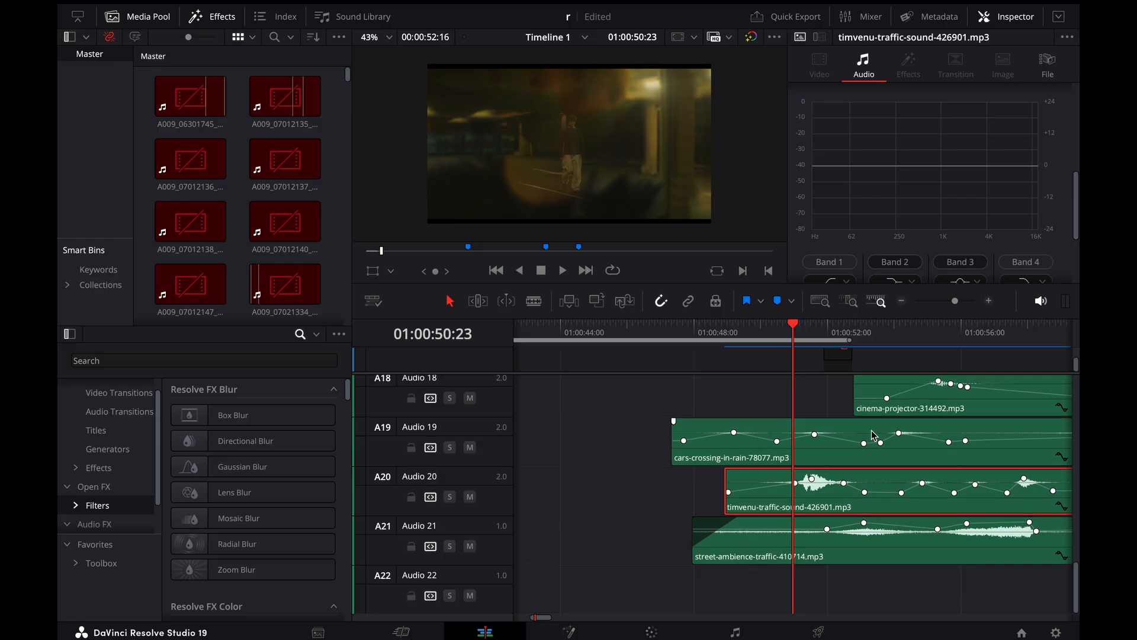
scroll(875, 435, right, 2)
click(848, 459)
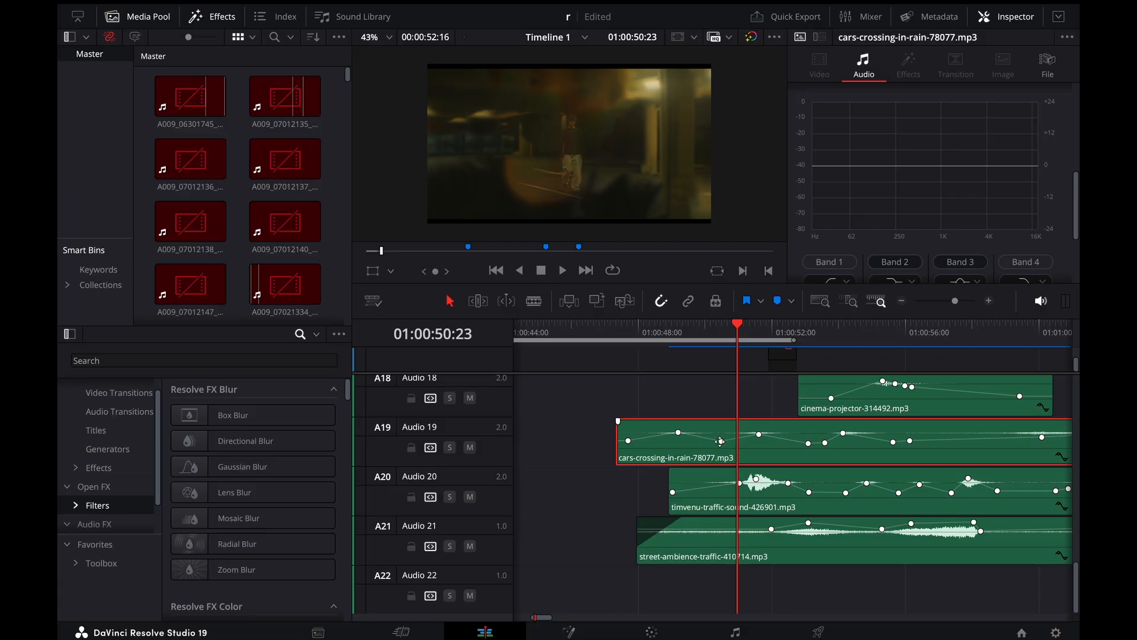
scroll(773, 453, right, 2)
click(768, 554)
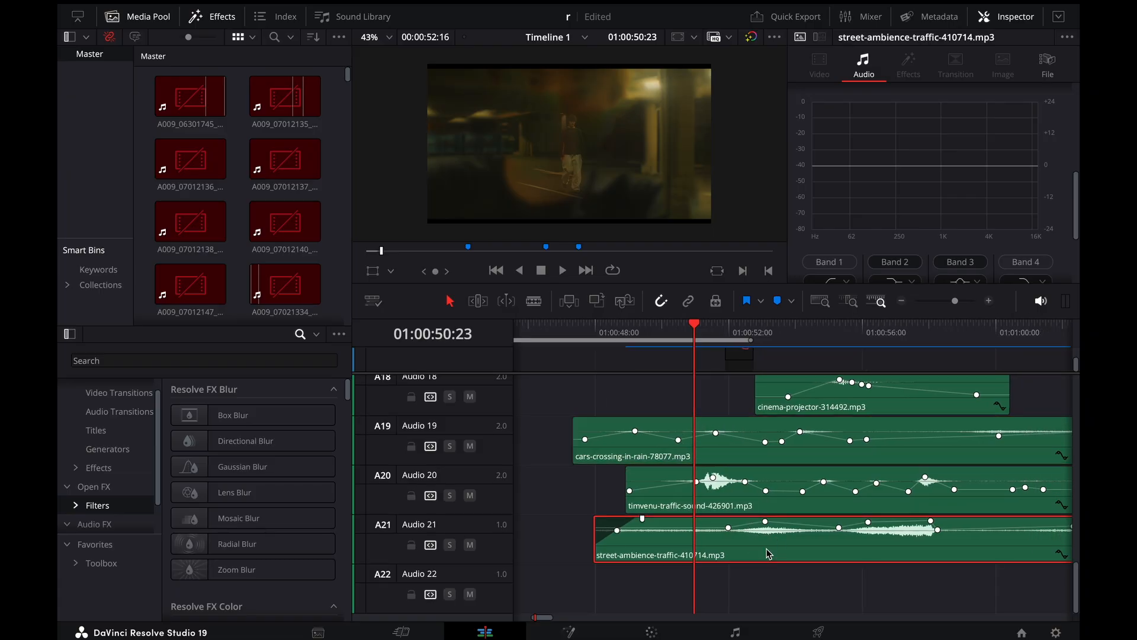
scroll(769, 554, right, 5)
Return to Audio 1 and enlarge the timeline's video track area to show the clips on Video 1 and the track above
scroll(768, 553, down, 4)
scroll(769, 554, up, 10)
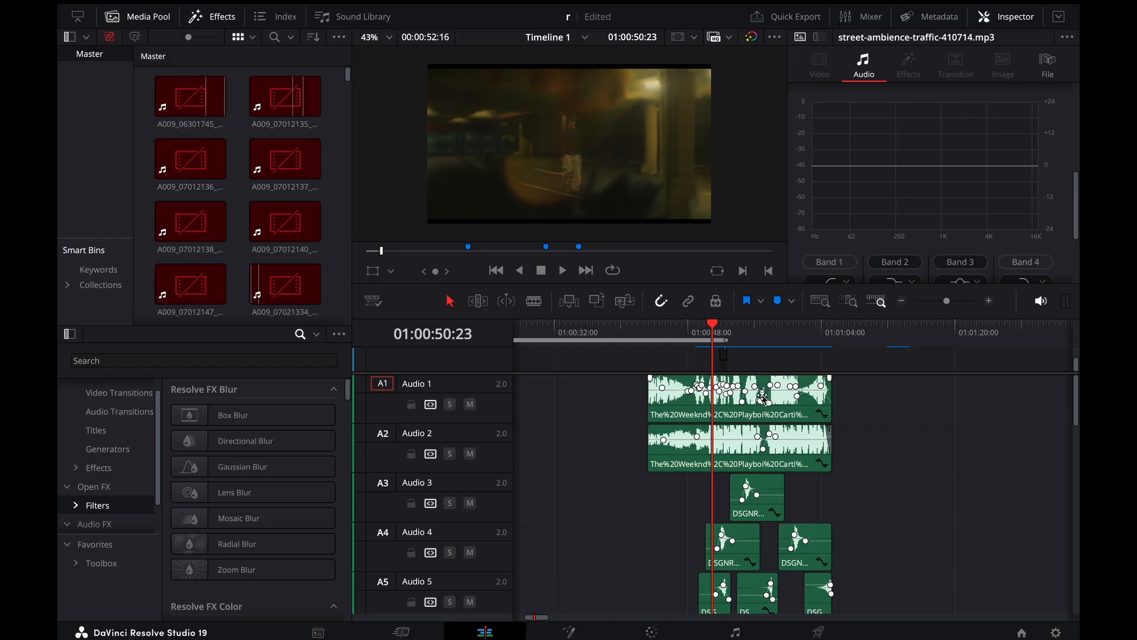
drag(756, 373, 757, 552)
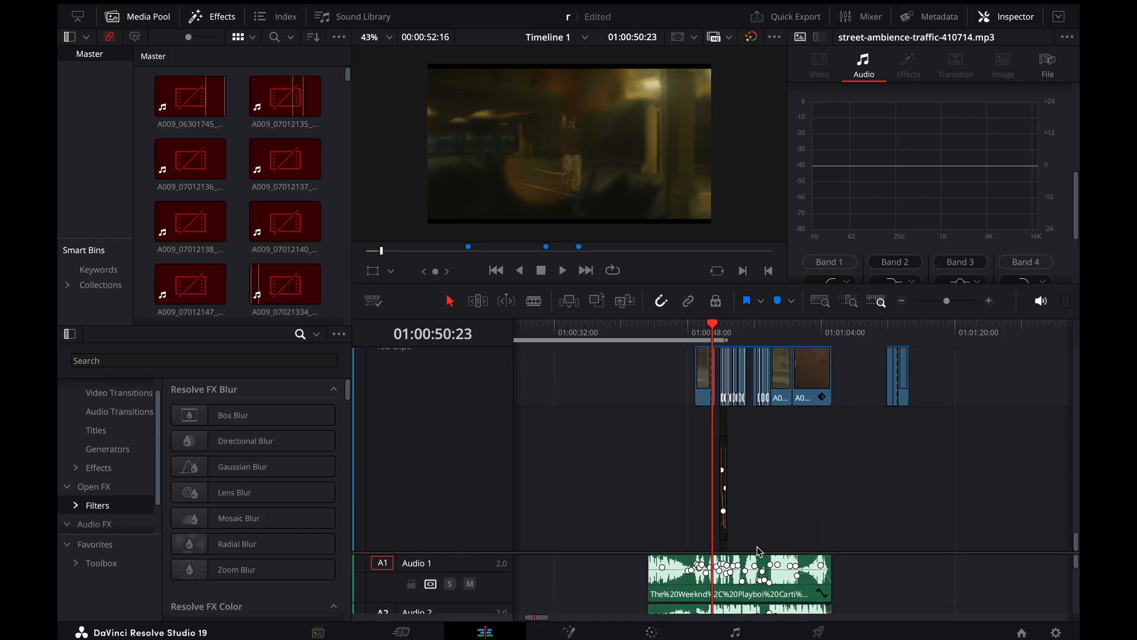
scroll(771, 439, up, 3)
Play the edited sequence full screen from its first clip through 01:01:05:18, return to the timeline view, and restart playback near its start
drag(717, 327, 696, 329)
key(super+f)
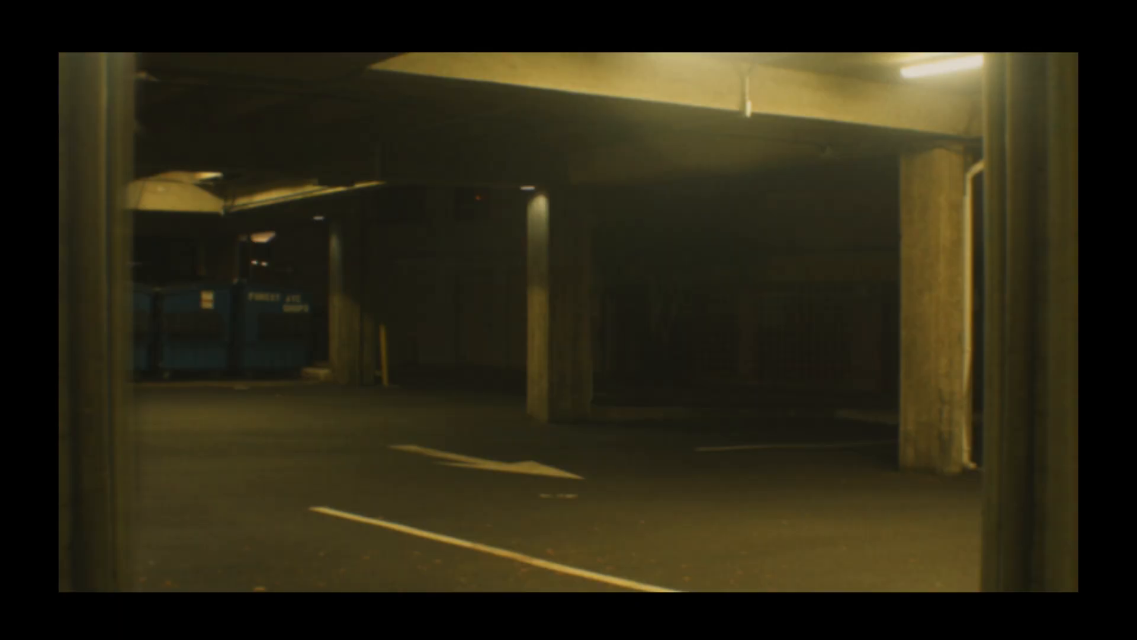
key(super+f)
key(space)
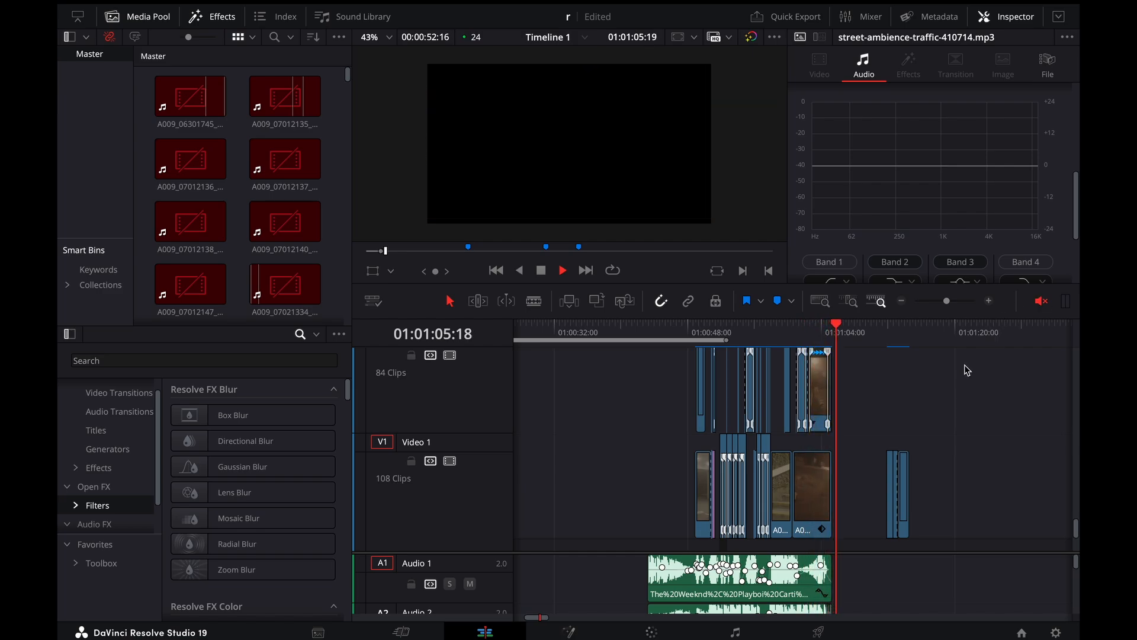
click(695, 332)
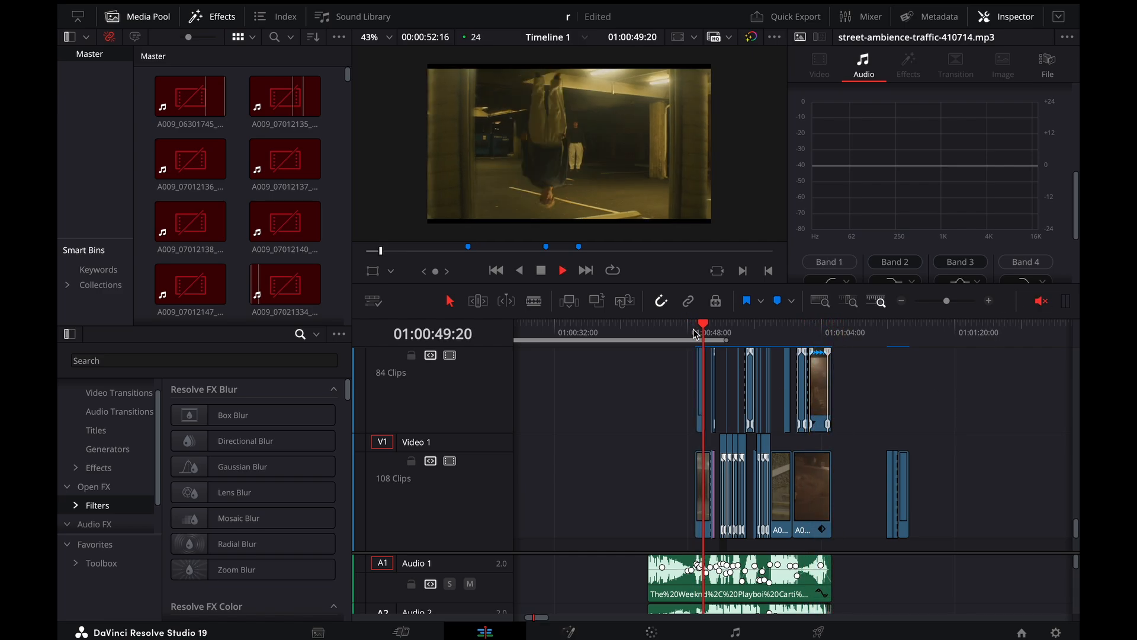